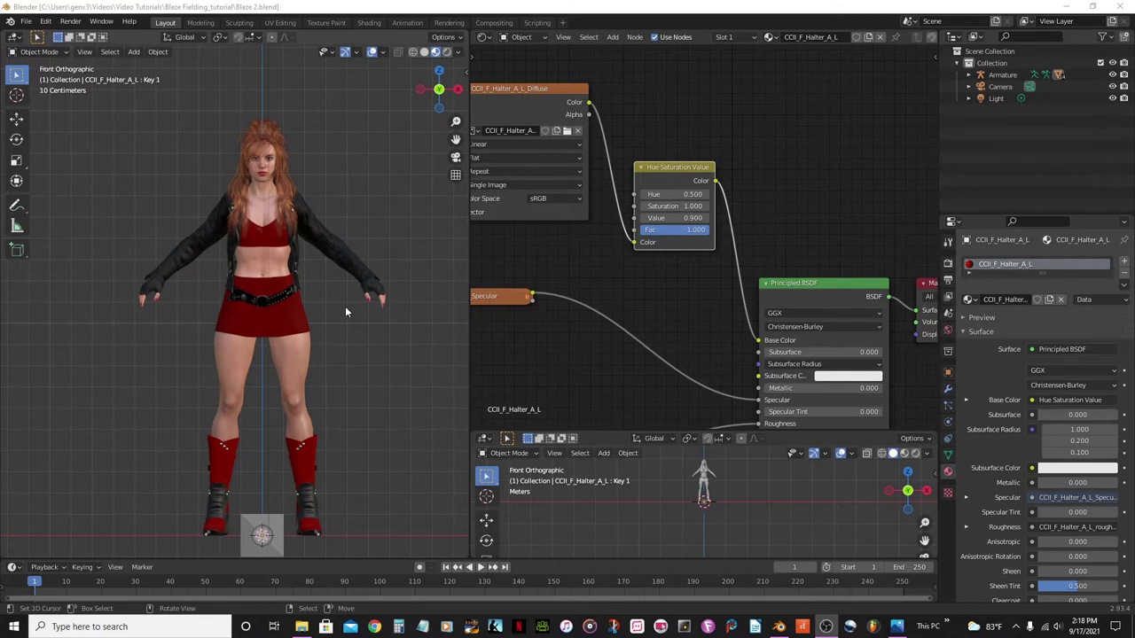
Examine the character's outfit from the front and from an angle, both close up and at full length.
scroll(345, 305, up, 2)
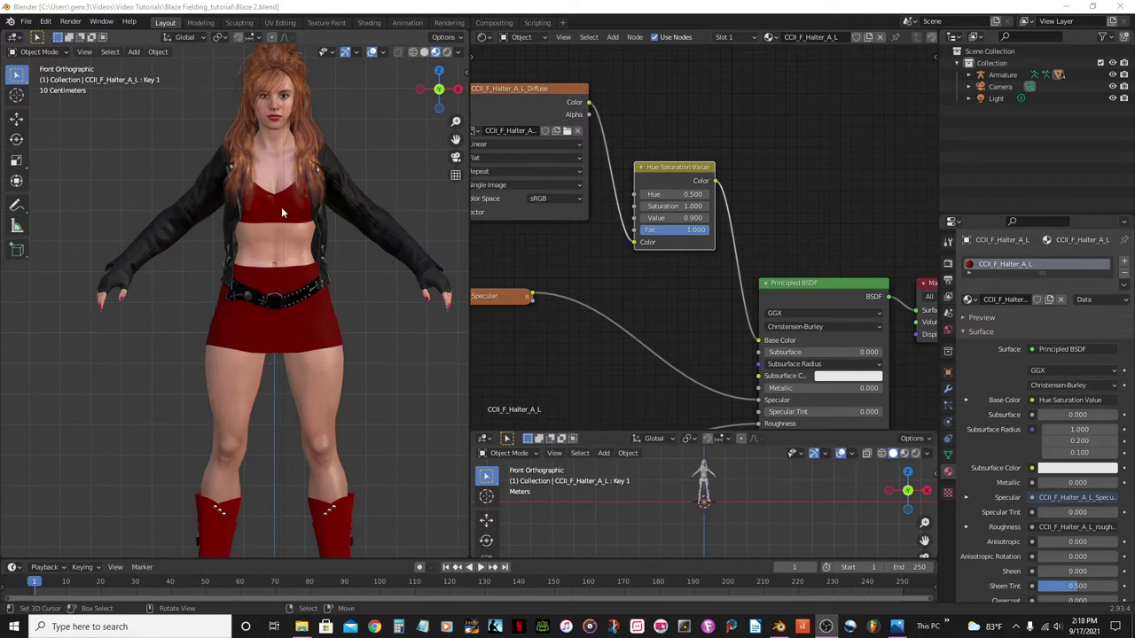
scroll(321, 353, down, 1)
scroll(317, 301, down, 1)
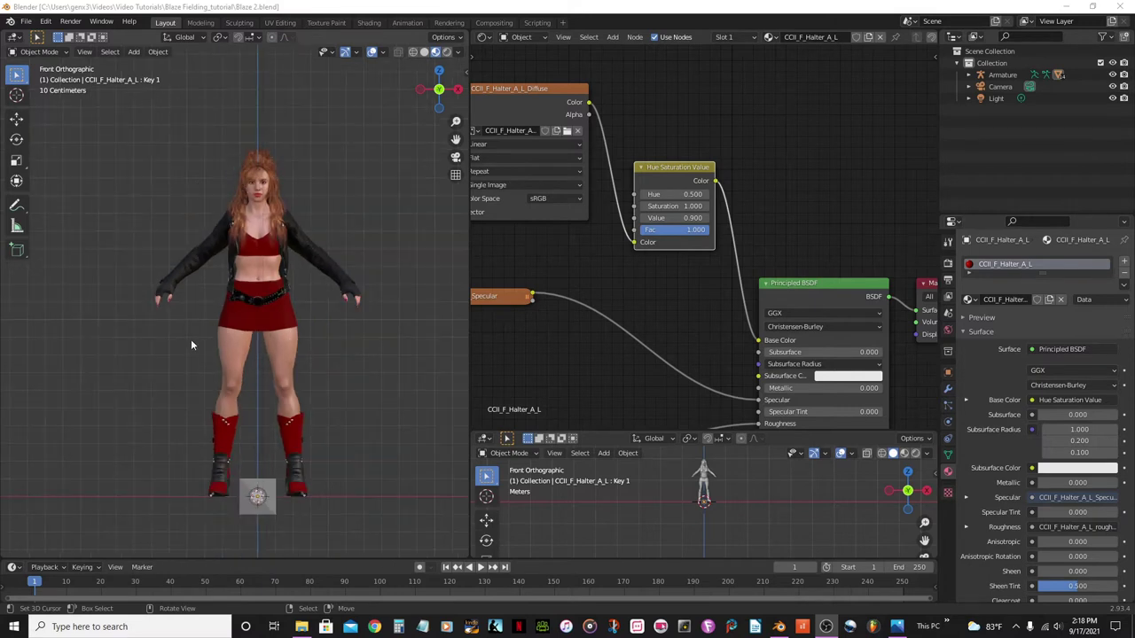
scroll(237, 407, up, 3)
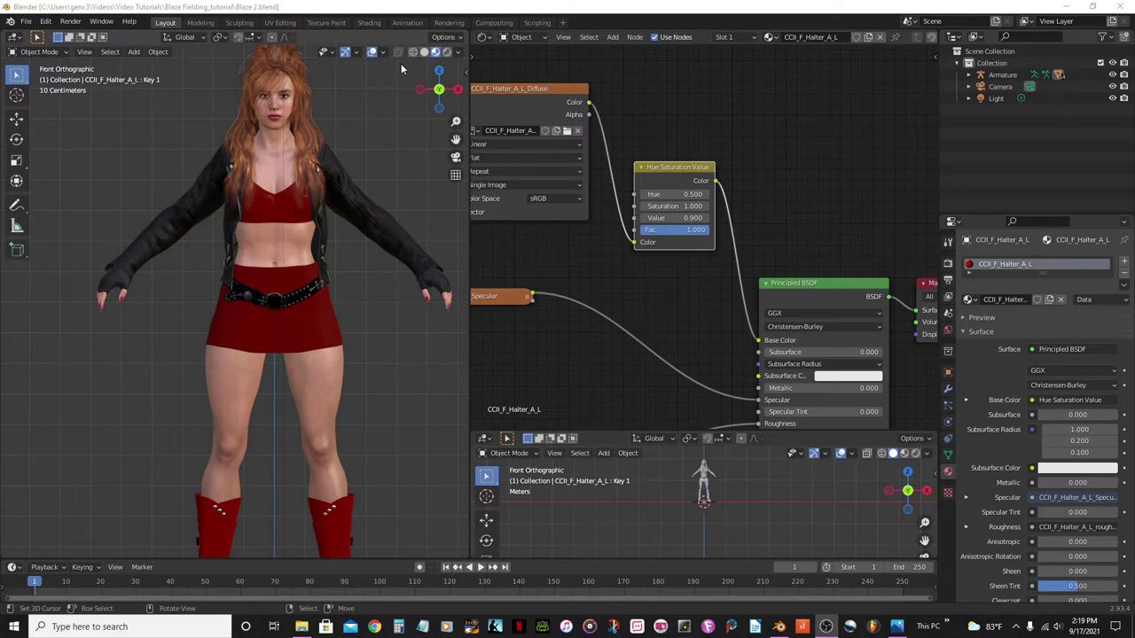
scroll(358, 259, up, 3)
middle_drag(358, 259, 314, 272)
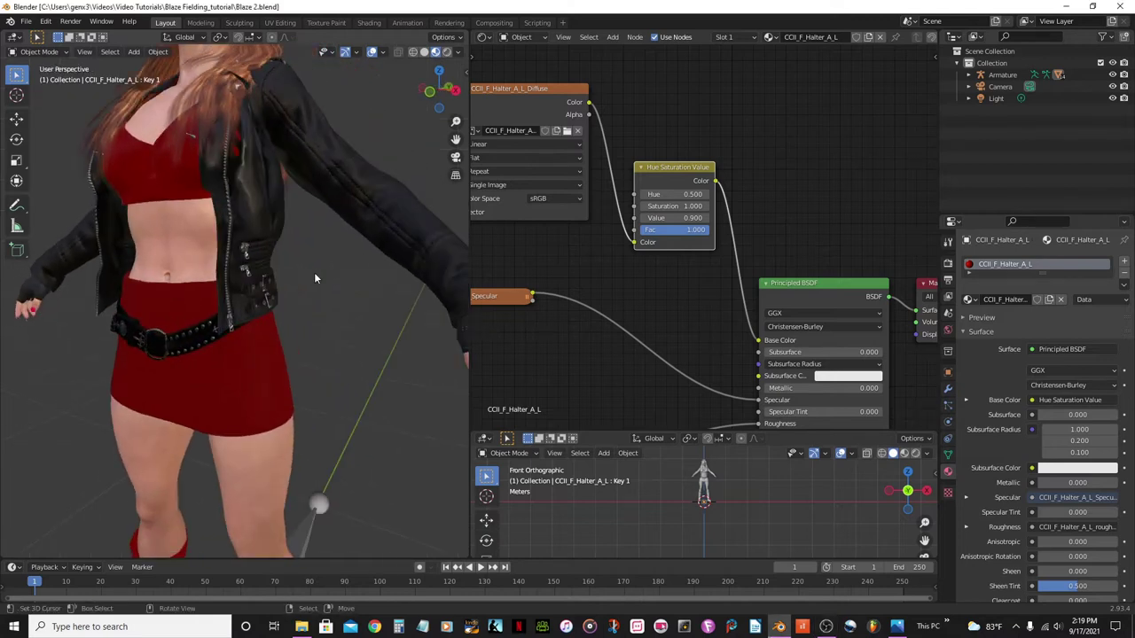
scroll(314, 273, down, 3)
scroll(314, 272, up, 2)
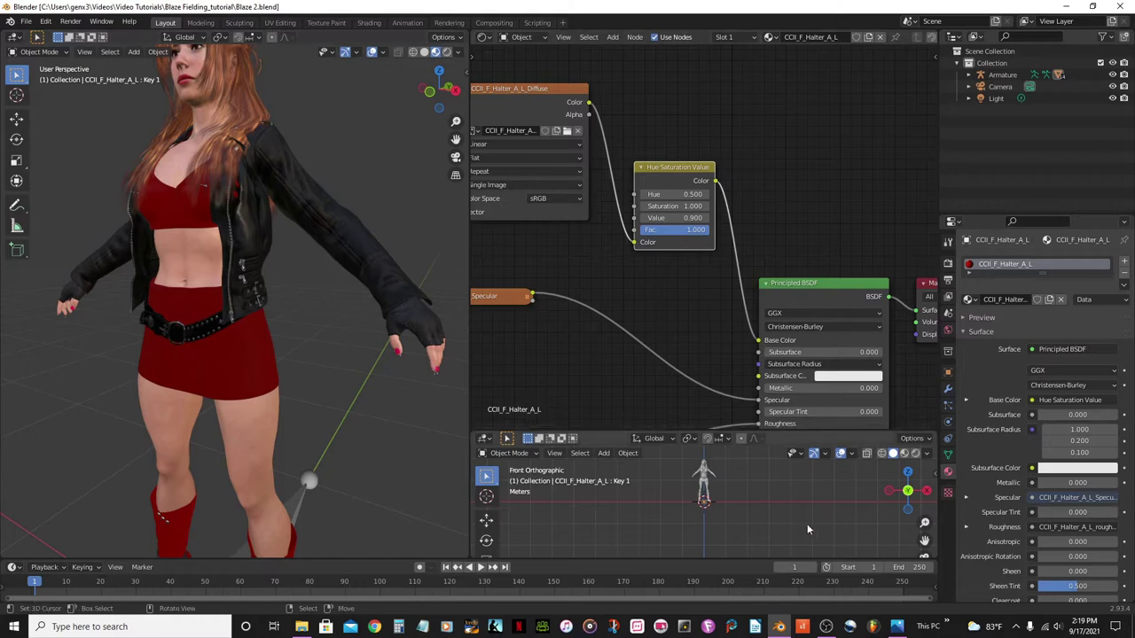
Switch to Photos to study the character's outfit in blaze screenshot.png, and return to Blender to compare it with the model.
click(894, 628)
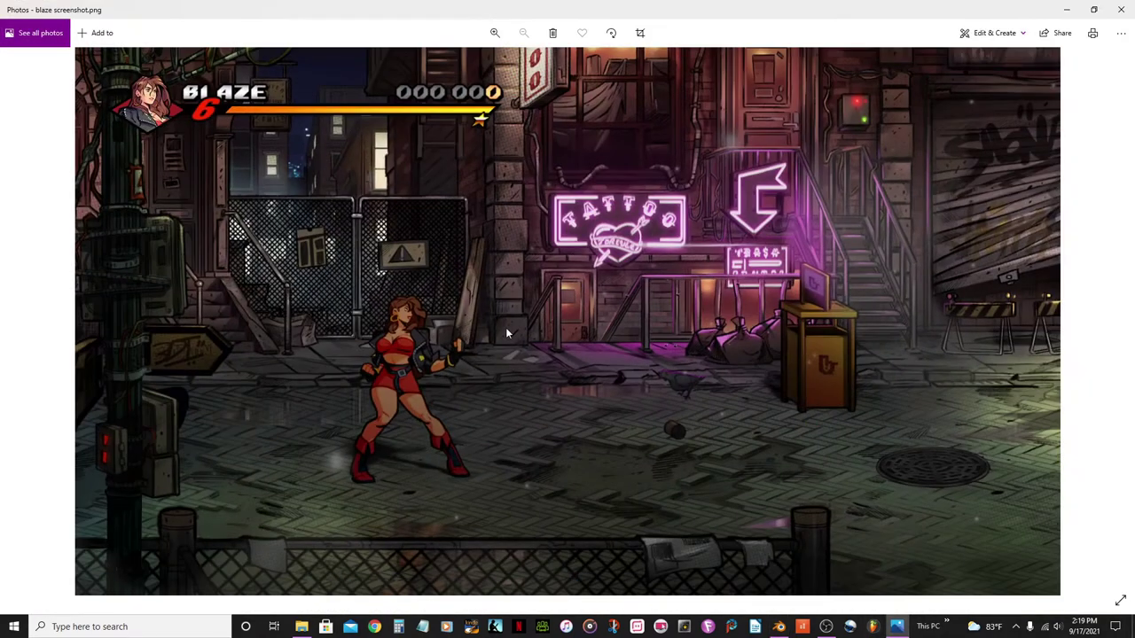
scroll(415, 369, up, 4)
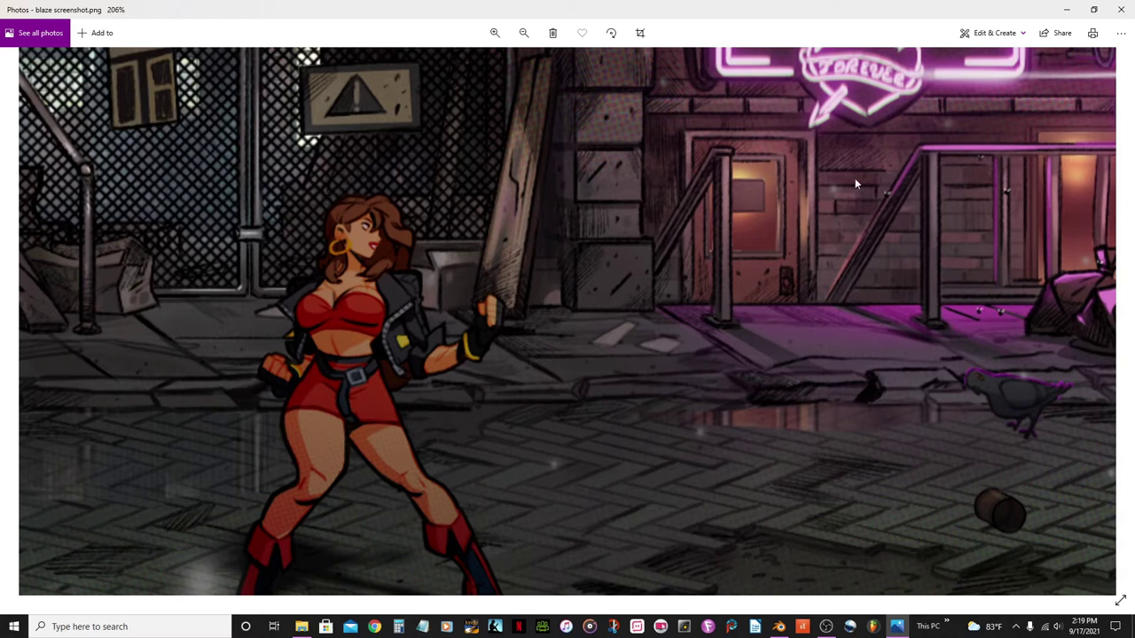
click(1067, 9)
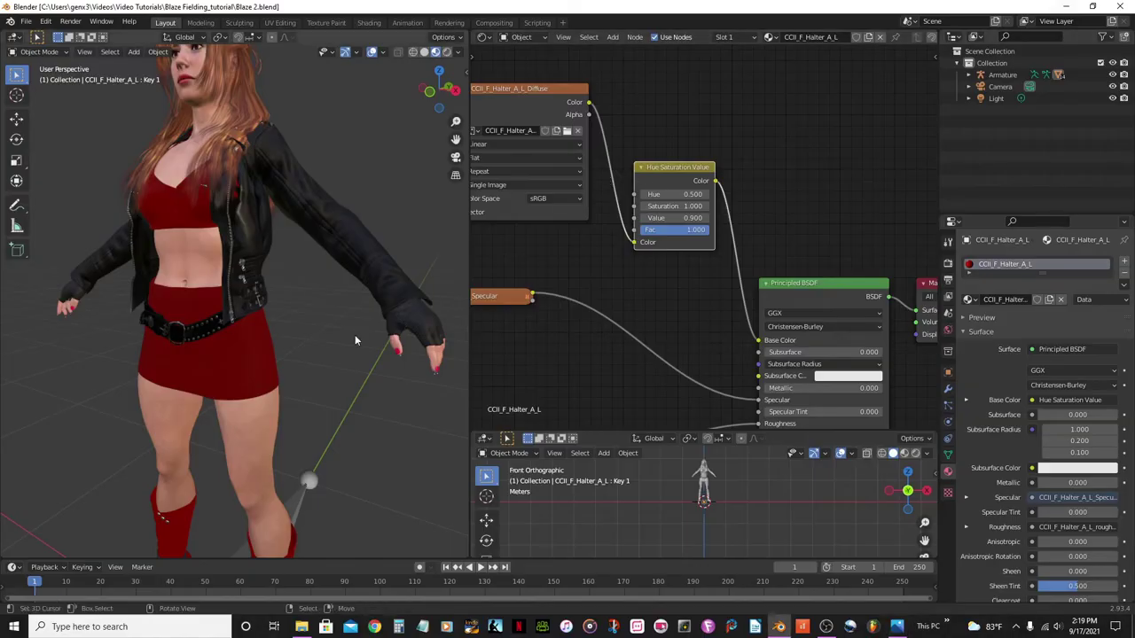
scroll(379, 318, down, 4)
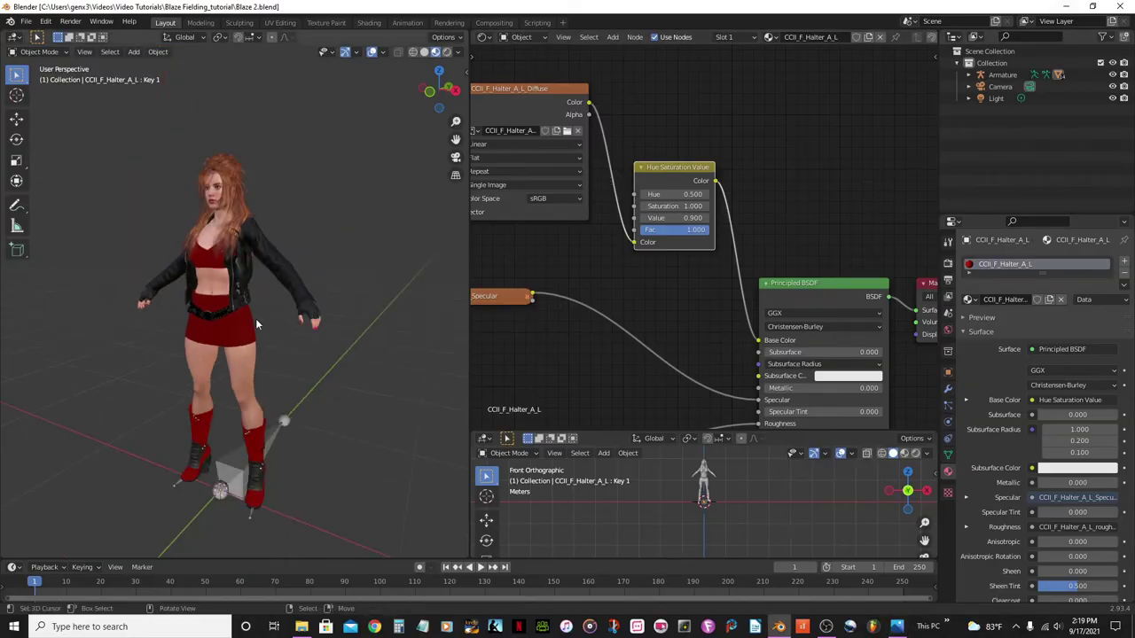
scroll(255, 318, up, 5)
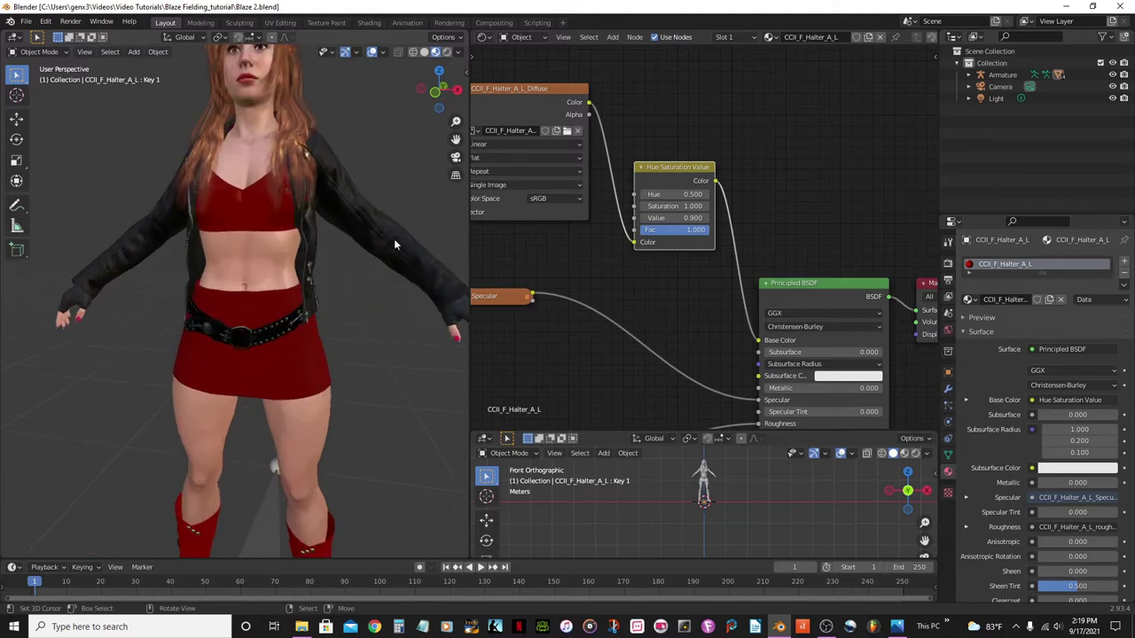
Select the skirt and compare its waist and belt area with the reference screenshot in Photos.
click(245, 310)
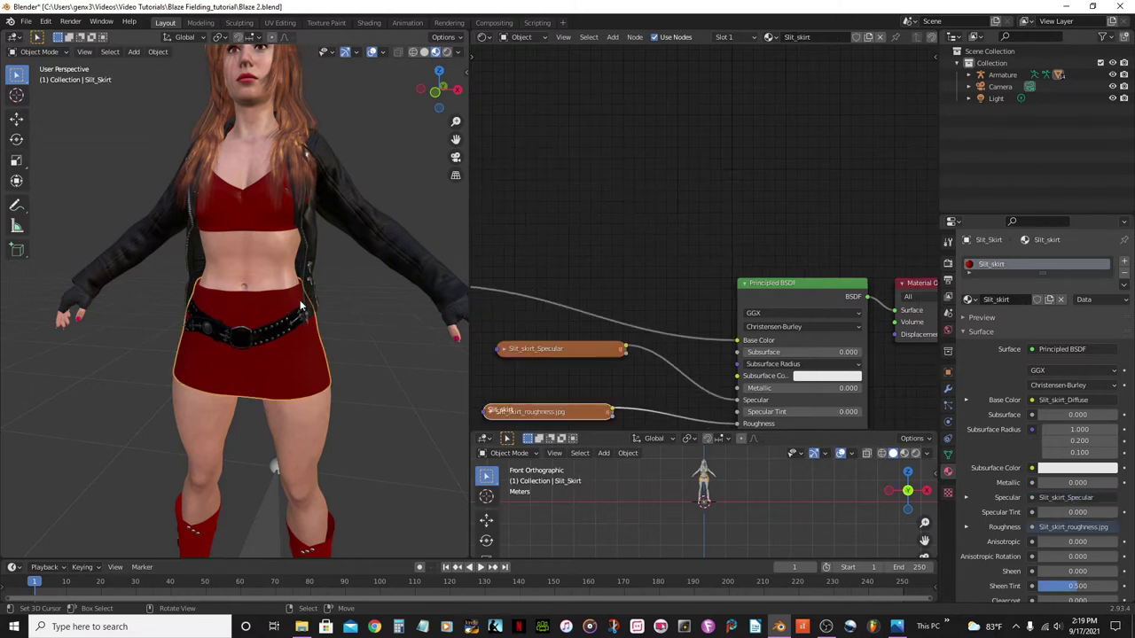
scroll(302, 306, up, 3)
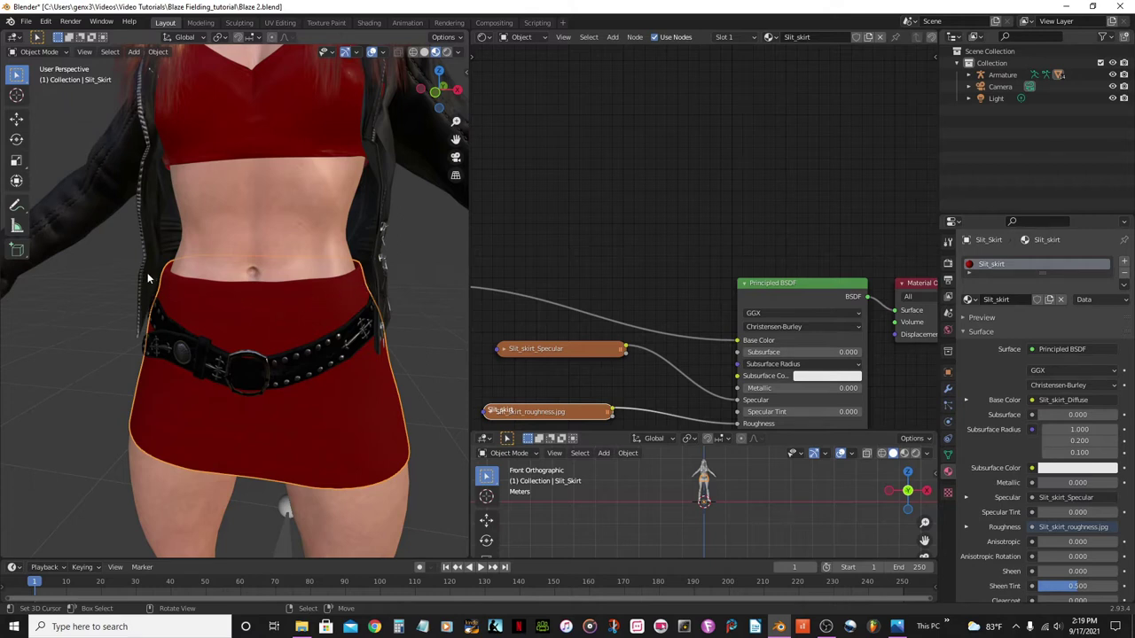
click(897, 627)
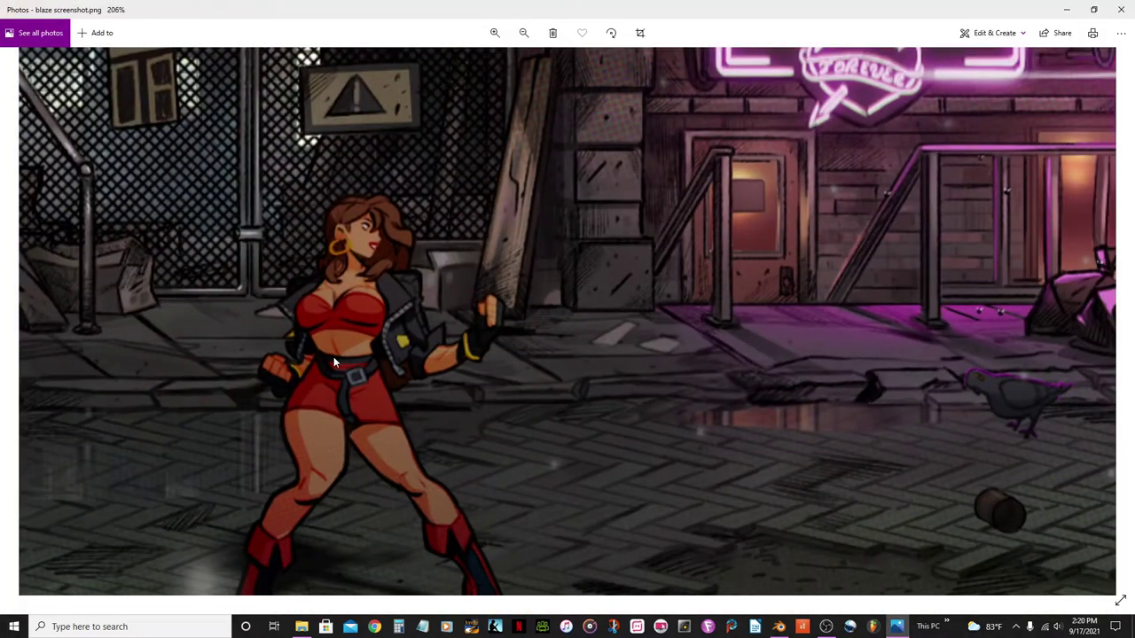
key(alt+Tab)
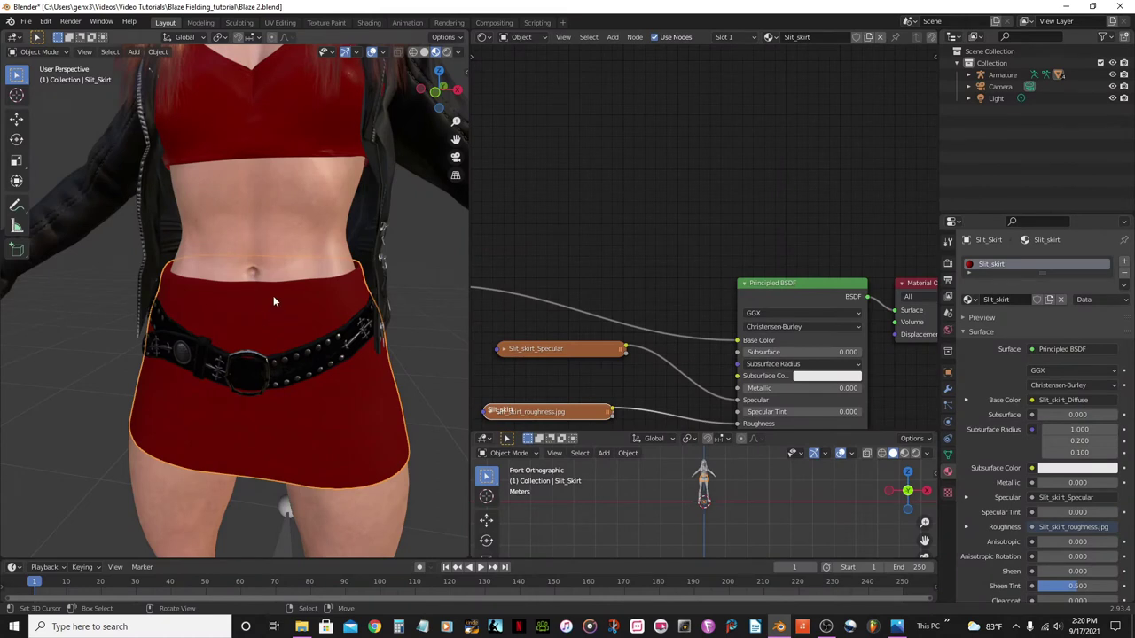
Enter Edit Mode on the skirt and select the horizontal edge loop between the waistband and the belt.
key(Tab)
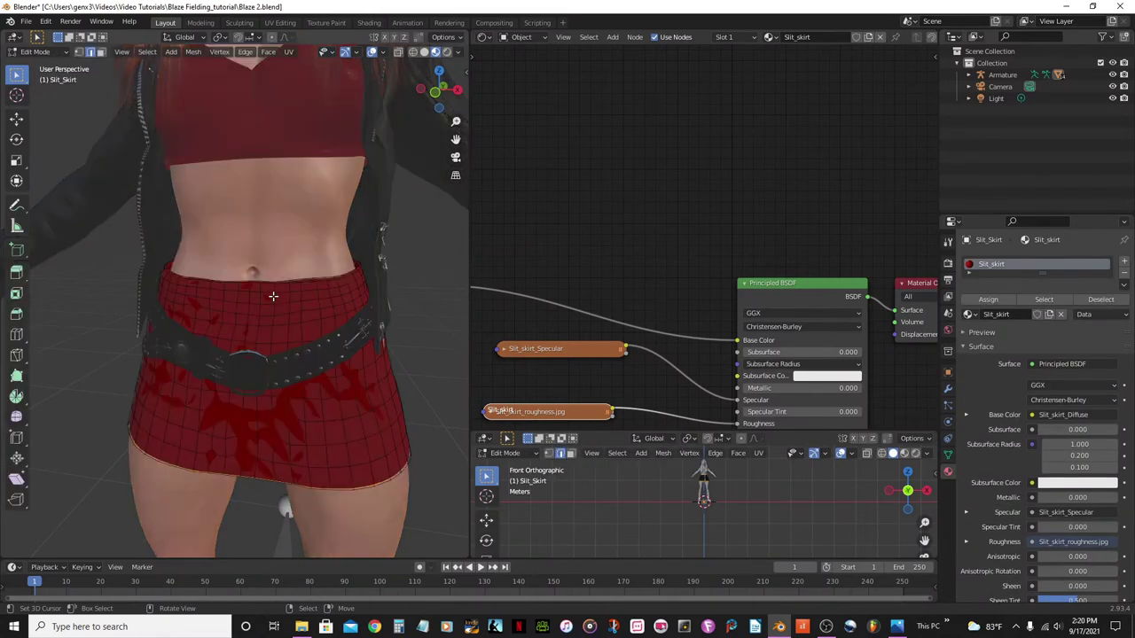
scroll(280, 295, up, 8)
scroll(282, 294, down, 8)
scroll(274, 298, up, 4)
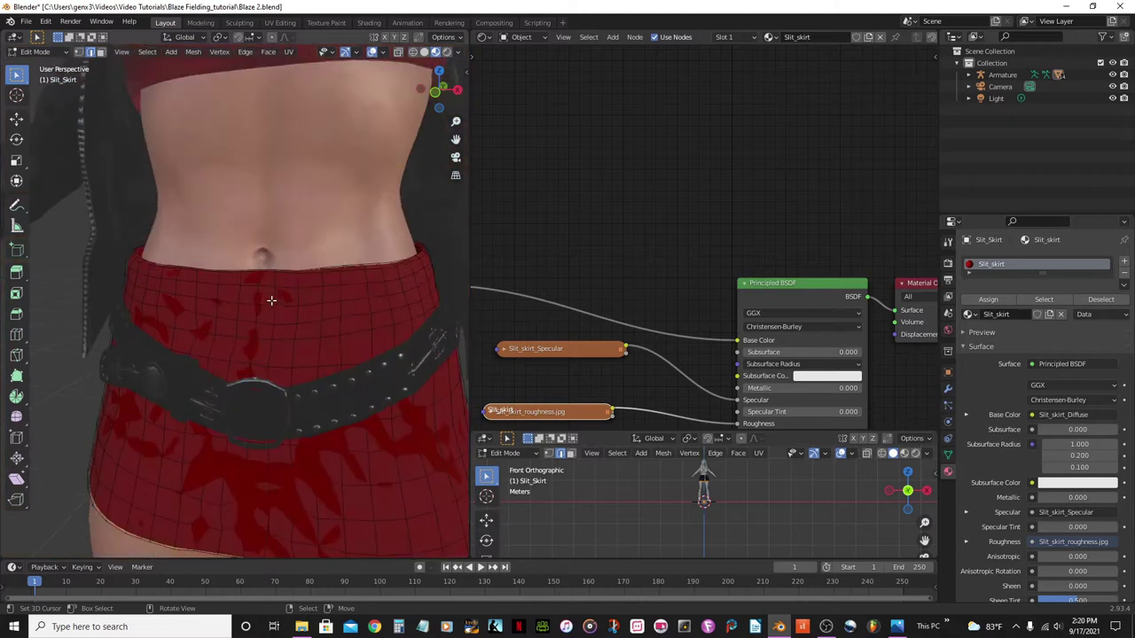
scroll(271, 300, down, 3)
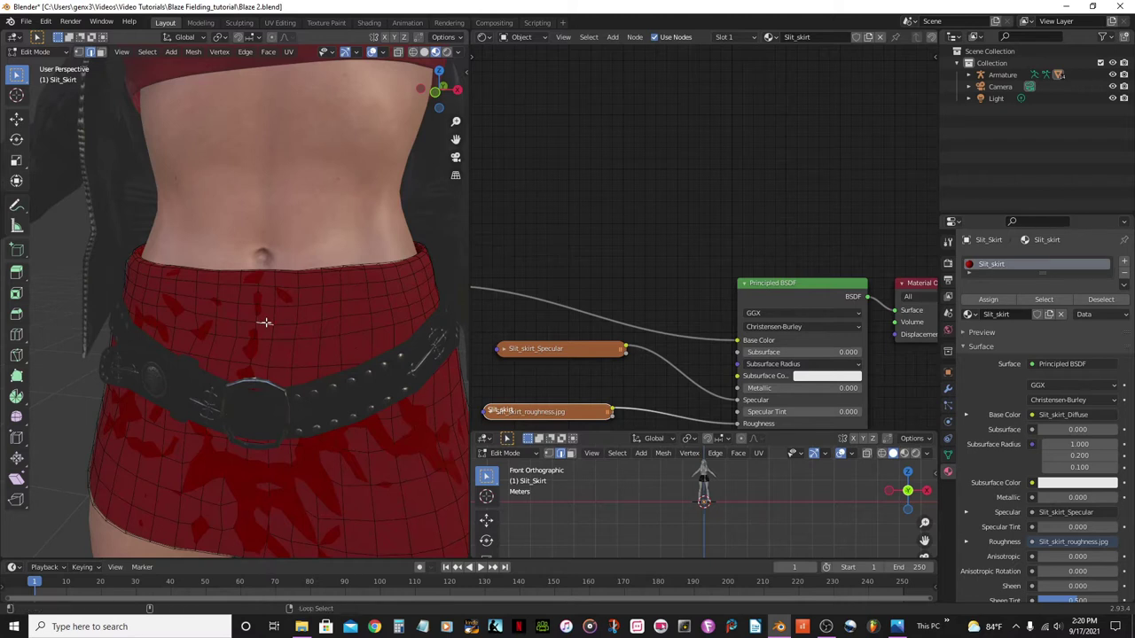
alt+click(266, 323)
scroll(271, 323, down, 3)
scroll(281, 318, up, 3)
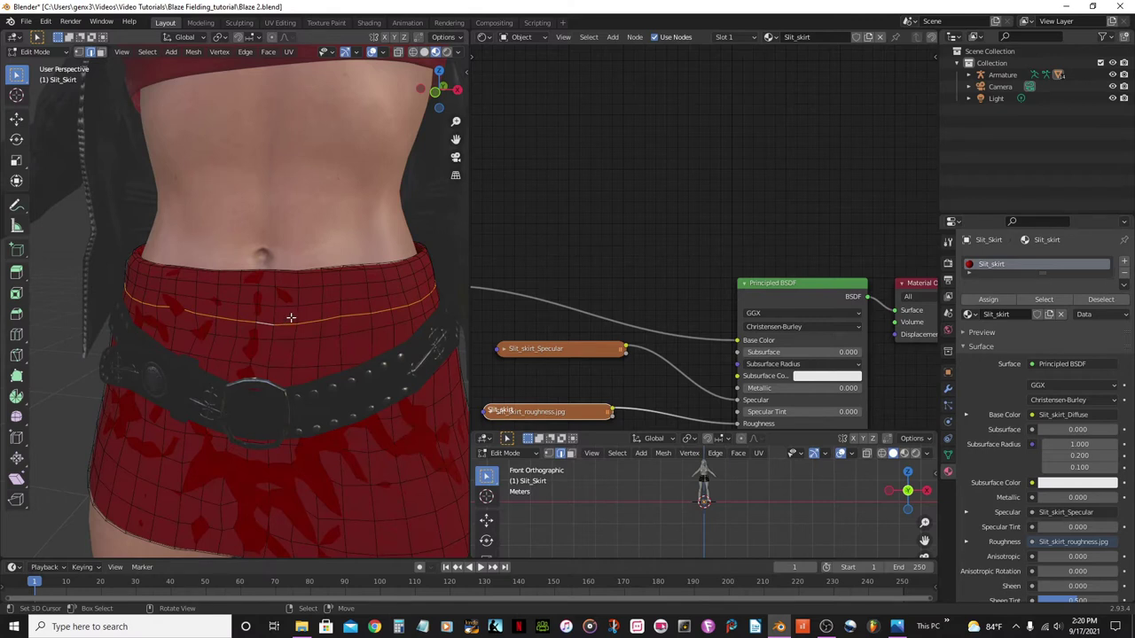
Bevel the selected skirt edge loop with 2 segments and a width of about 0.106 m.
right_click(291, 317)
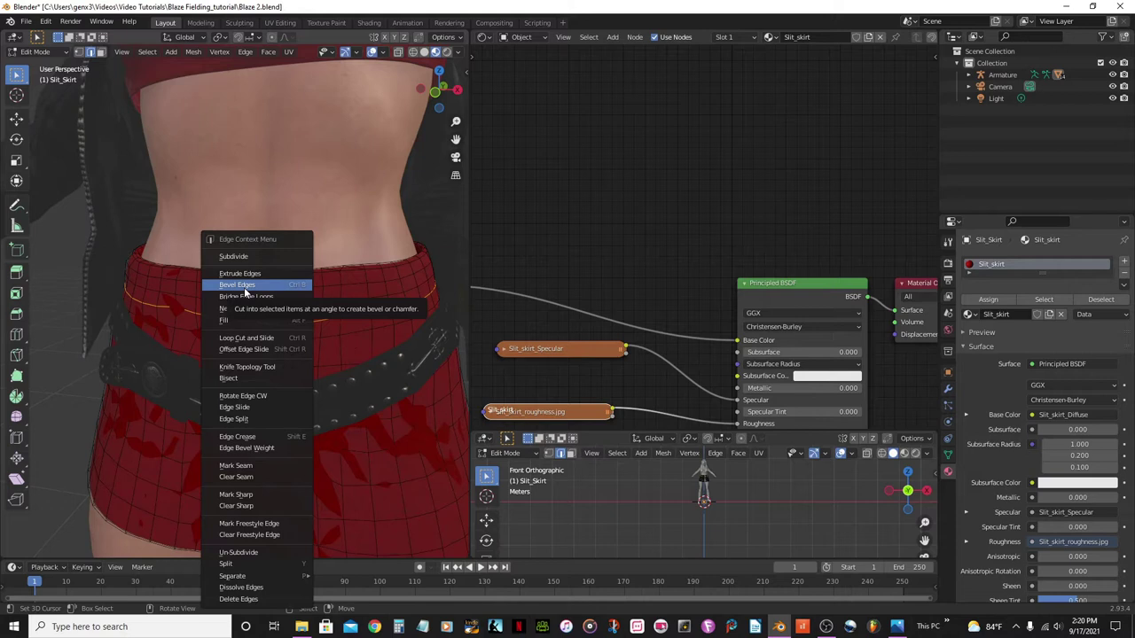
click(245, 290)
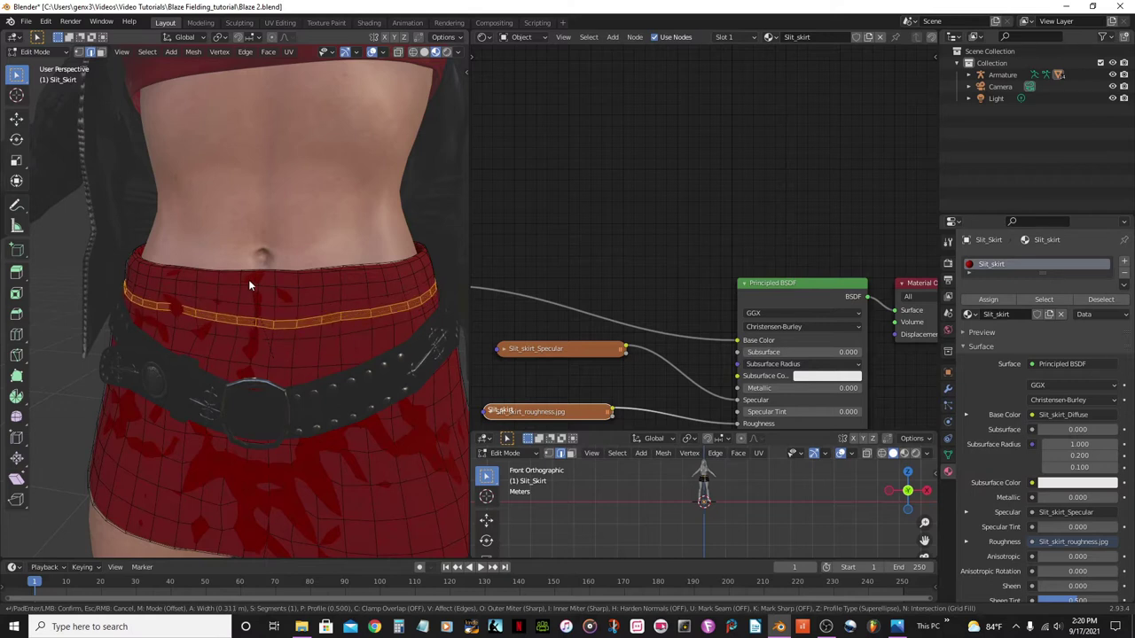
scroll(248, 286, up, 1)
scroll(248, 286, up, 1)
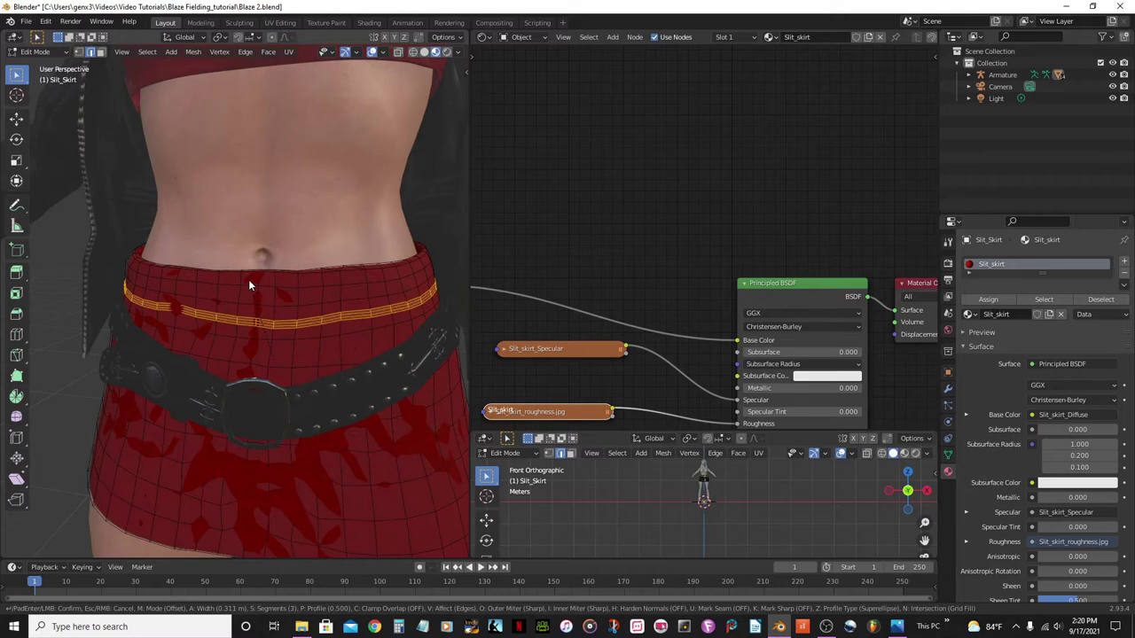
scroll(248, 285, up, 2)
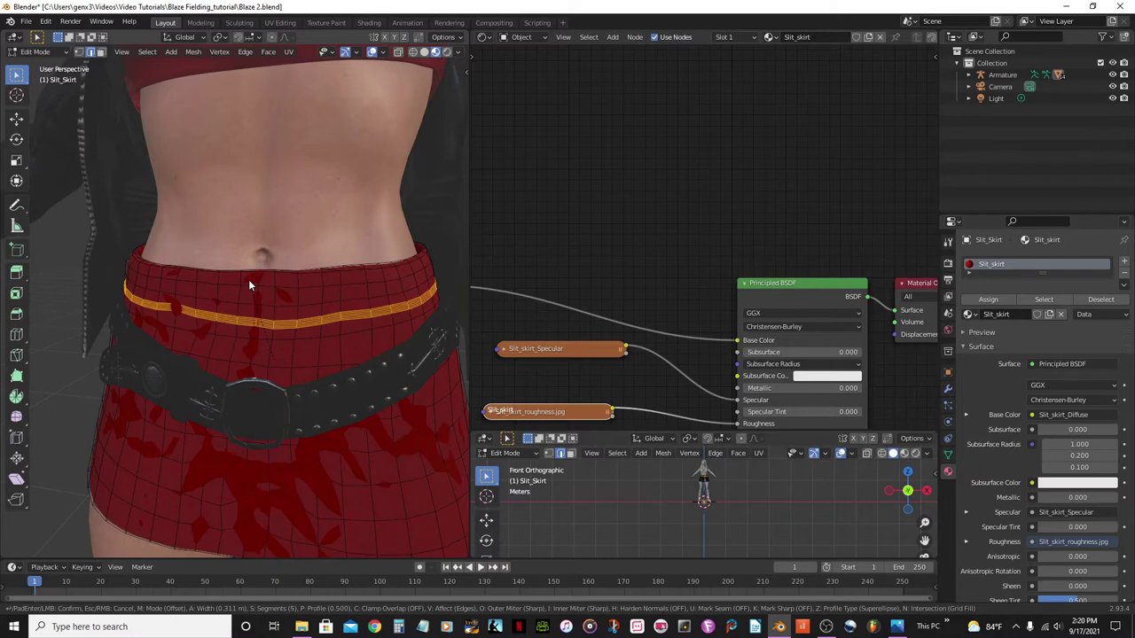
scroll(248, 286, down, 2)
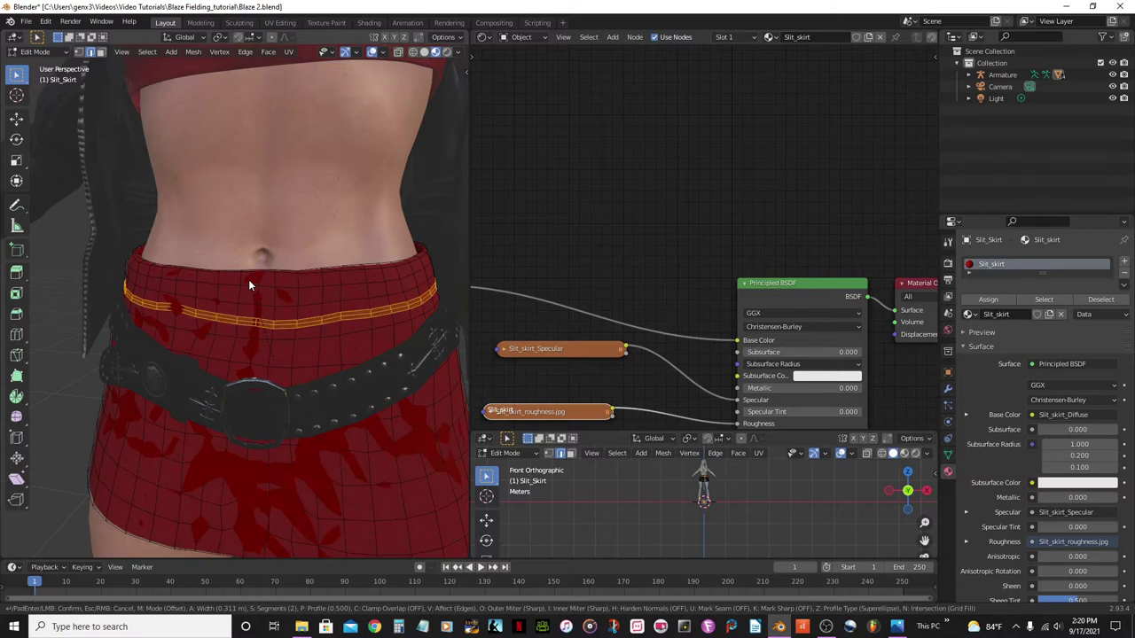
mouse_move(254, 286)
scroll(256, 281, up, 1)
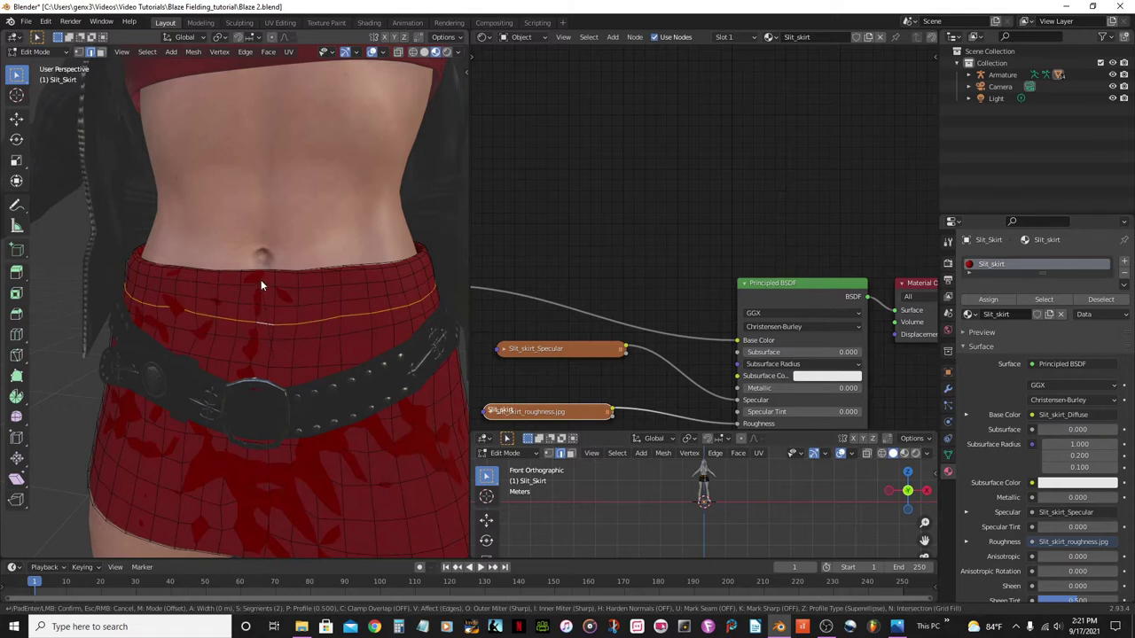
scroll(261, 278, down, 1)
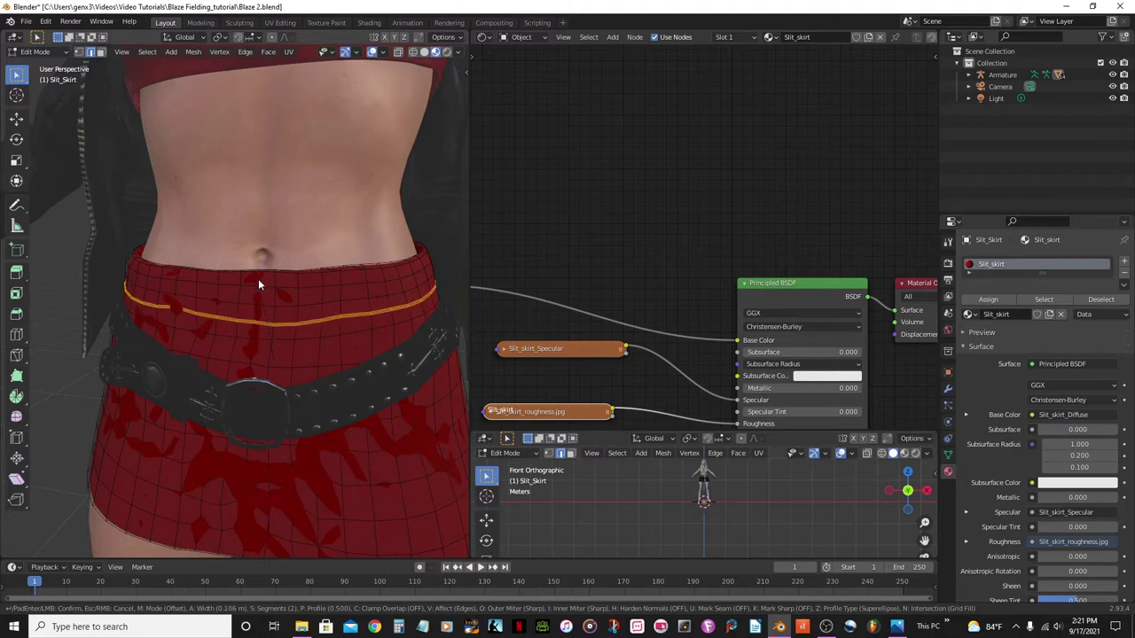
click(259, 285)
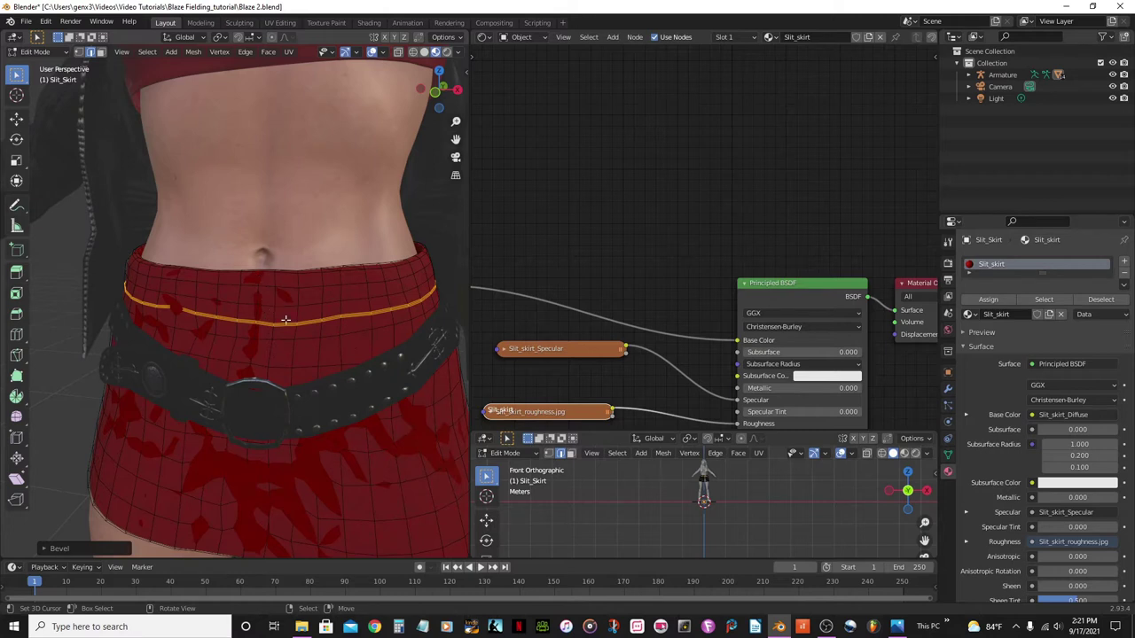
Clear the selection and select only the middle edge loop of the beveled band on the skirt.
scroll(284, 318, up, 6)
scroll(285, 320, down, 6)
shift+middle_drag(244, 298, 238, 289)
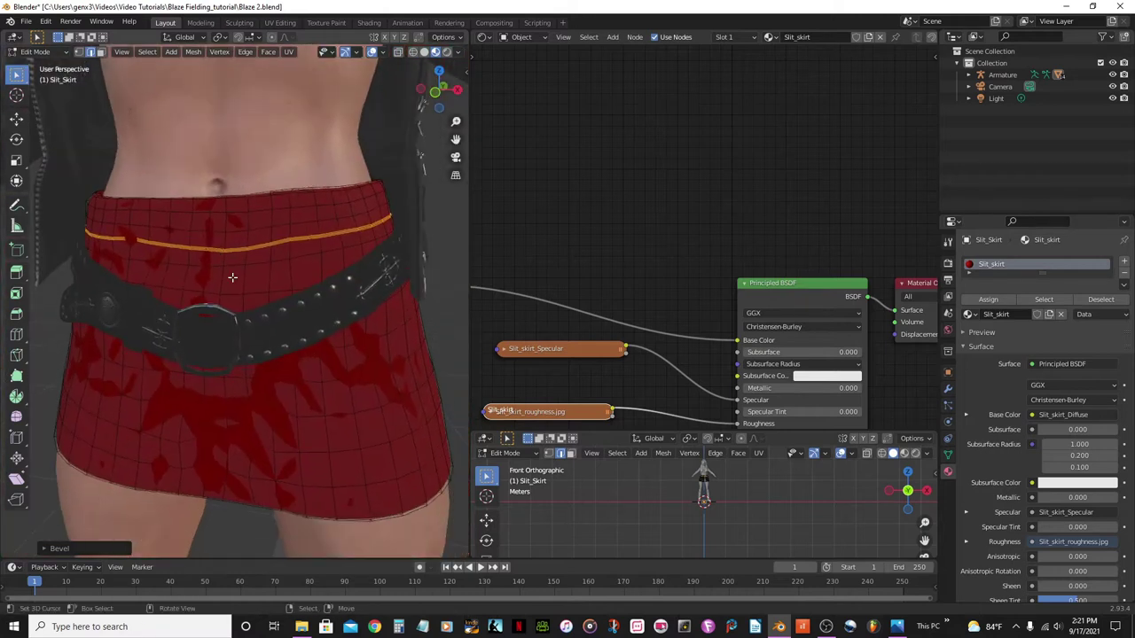
scroll(239, 288, up, 4)
scroll(238, 287, down, 3)
scroll(237, 286, up, 1)
shift+middle_drag(238, 286, 240, 301)
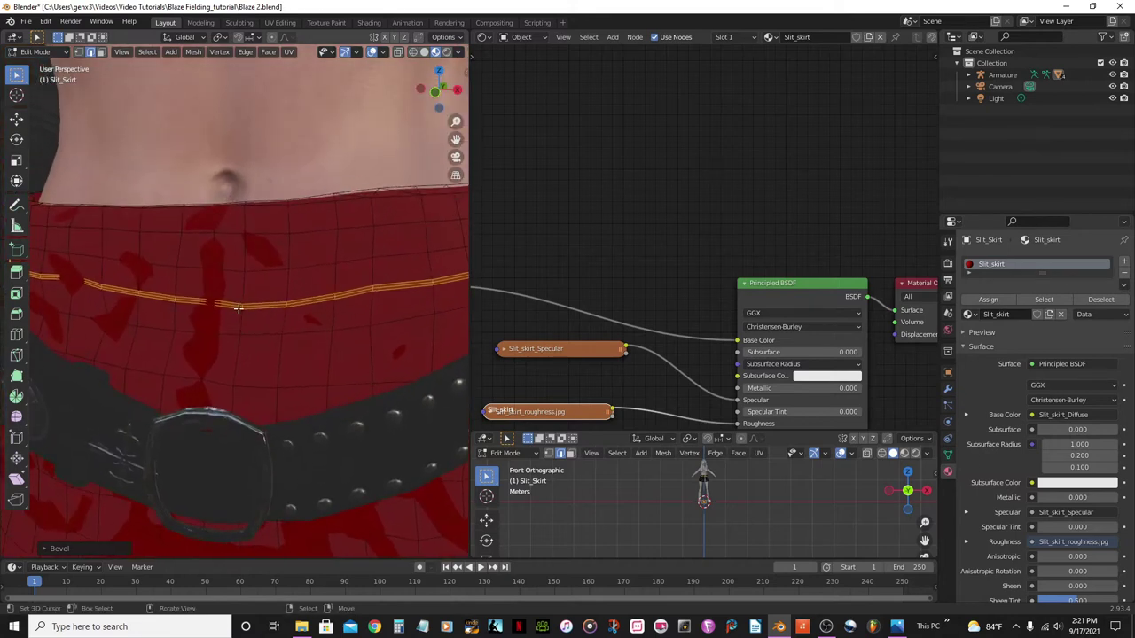
key(alt+a)
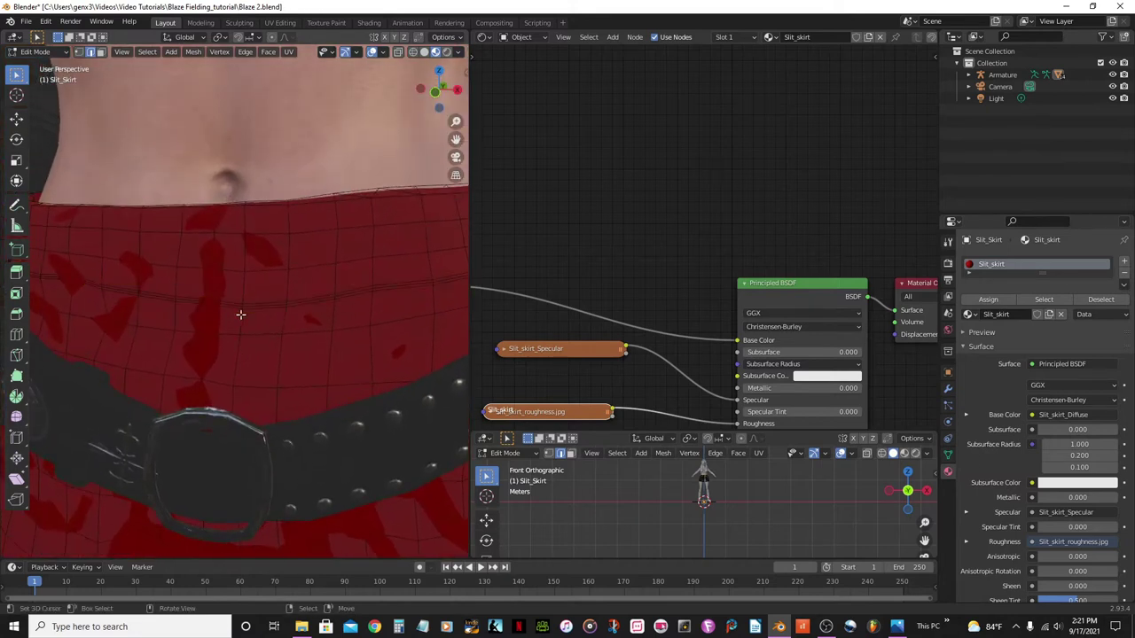
scroll(247, 307, up, 5)
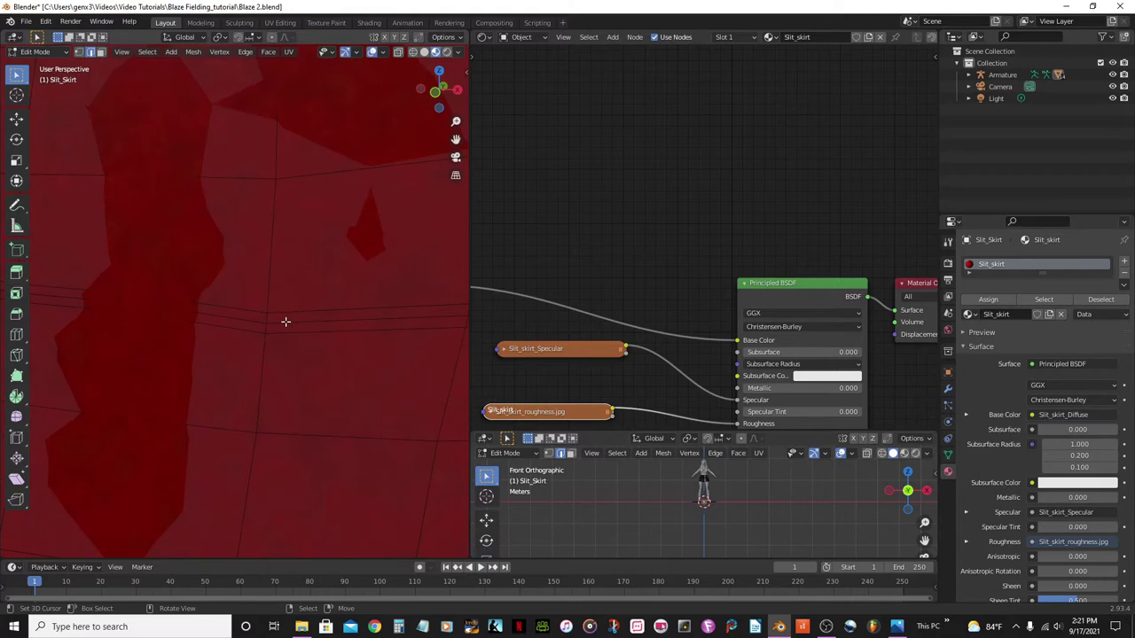
click(284, 321)
alt+click(284, 321)
scroll(293, 326, down, 5)
scroll(329, 328, up, 2)
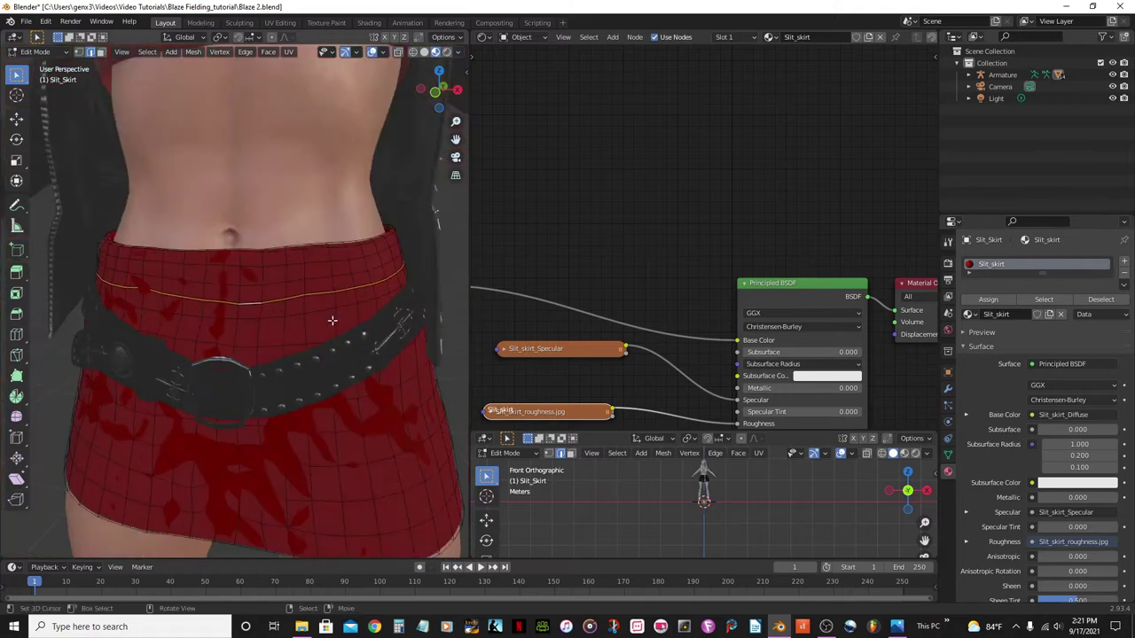
scroll(388, 320, up, 3)
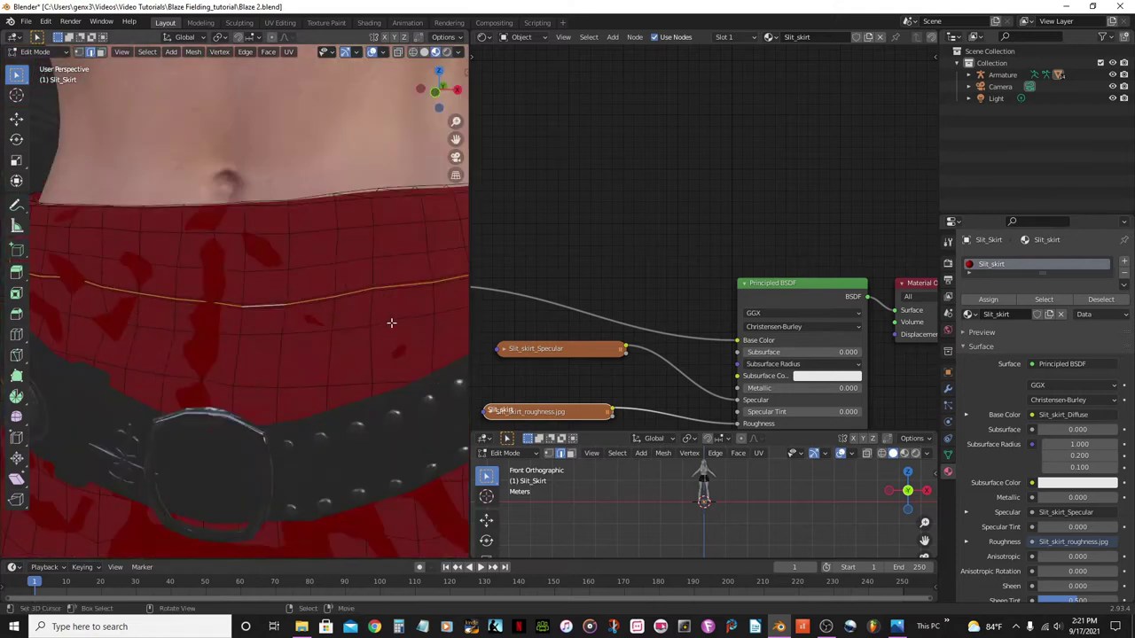
Scale the middle edge loop inward to about 0.991 to form a thin groove around the skirt.
key(s)
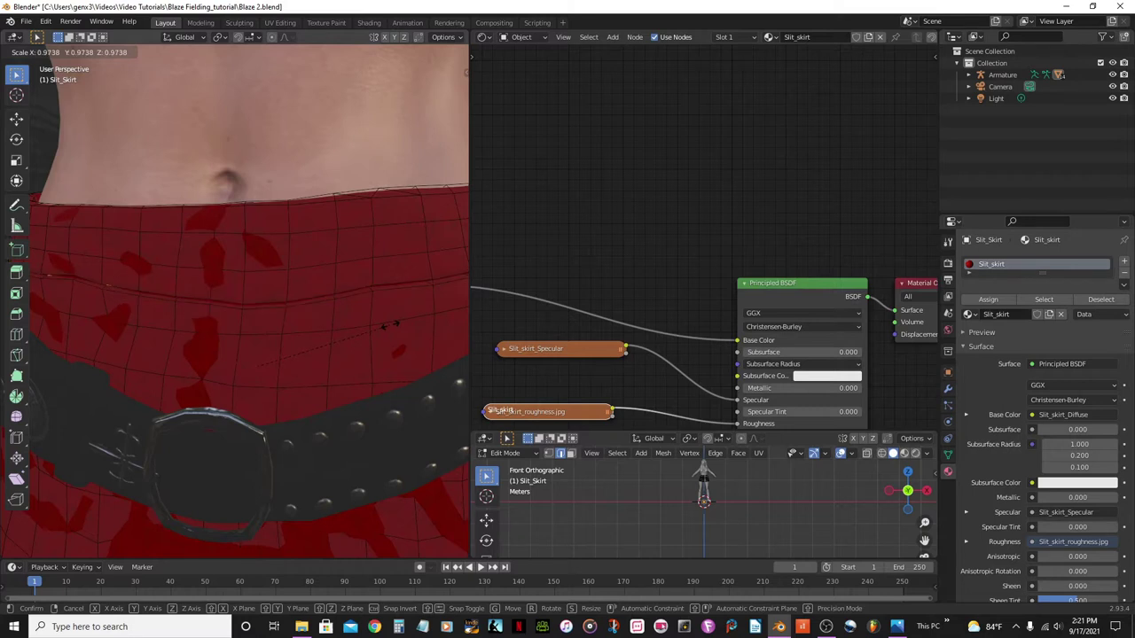
key(Escape)
key(s)
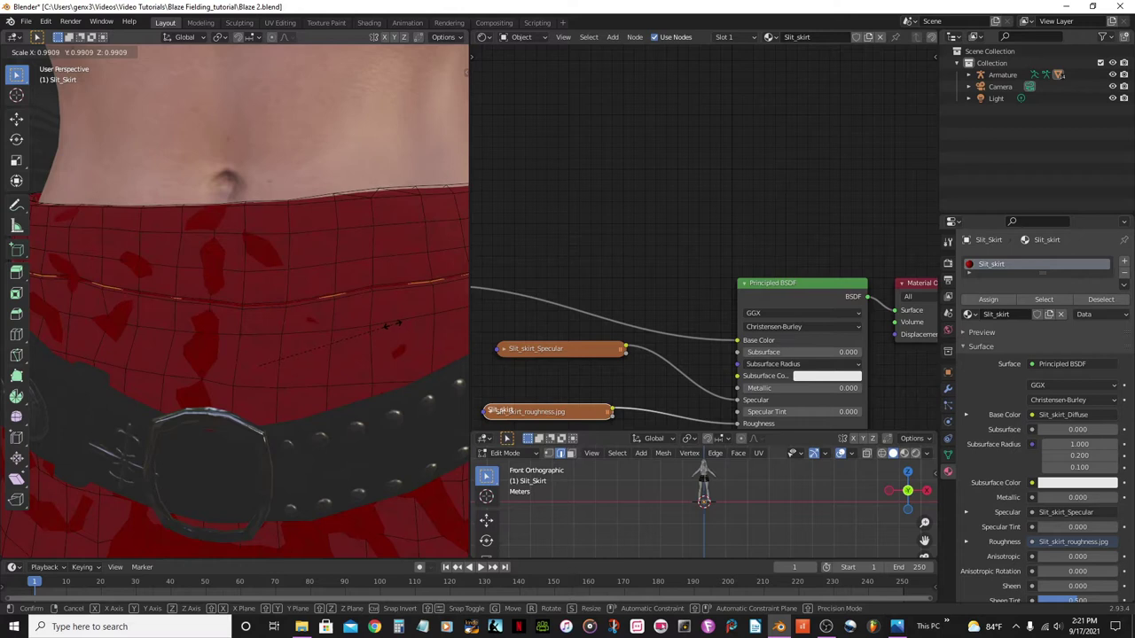
click(388, 326)
scroll(392, 325, down, 3)
scroll(337, 296, up, 2)
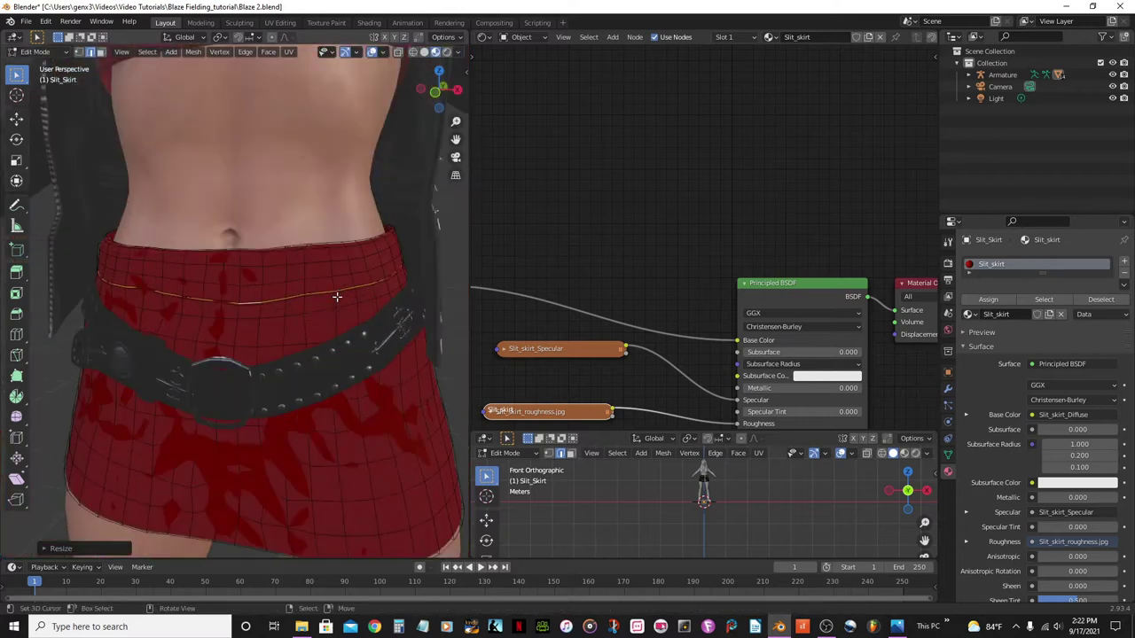
Inspect the skirt's waist groove in Object Mode and Edit Mode, and check the skirt's Subdivision modifier settings.
scroll(319, 284, down, 1)
scroll(305, 273, up, 3)
middle_drag(305, 273, 282, 264)
scroll(278, 268, down, 3)
key(Tab)
scroll(216, 297, up, 4)
middle_drag(215, 297, 293, 284)
scroll(425, 245, up, 3)
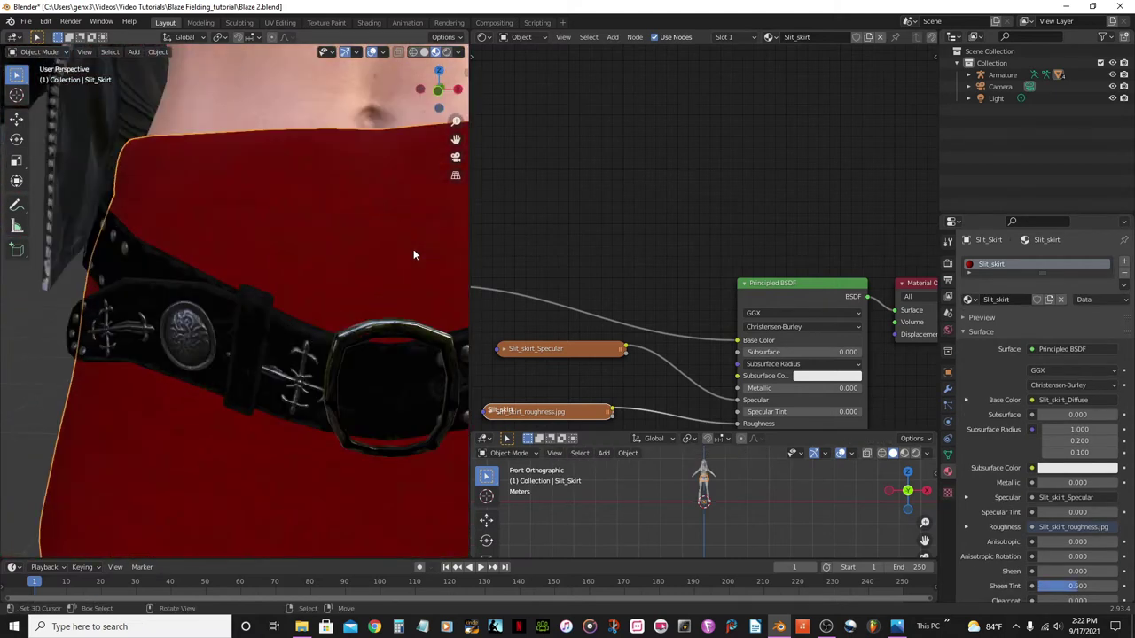
key(Tab)
scroll(342, 243, down, 3)
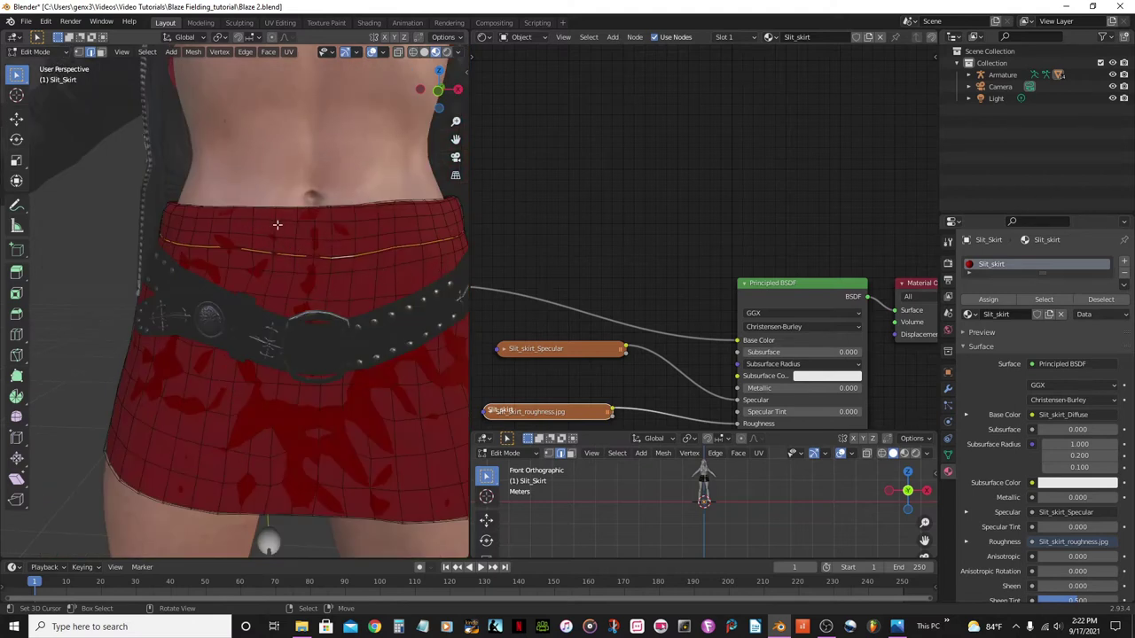
click(949, 389)
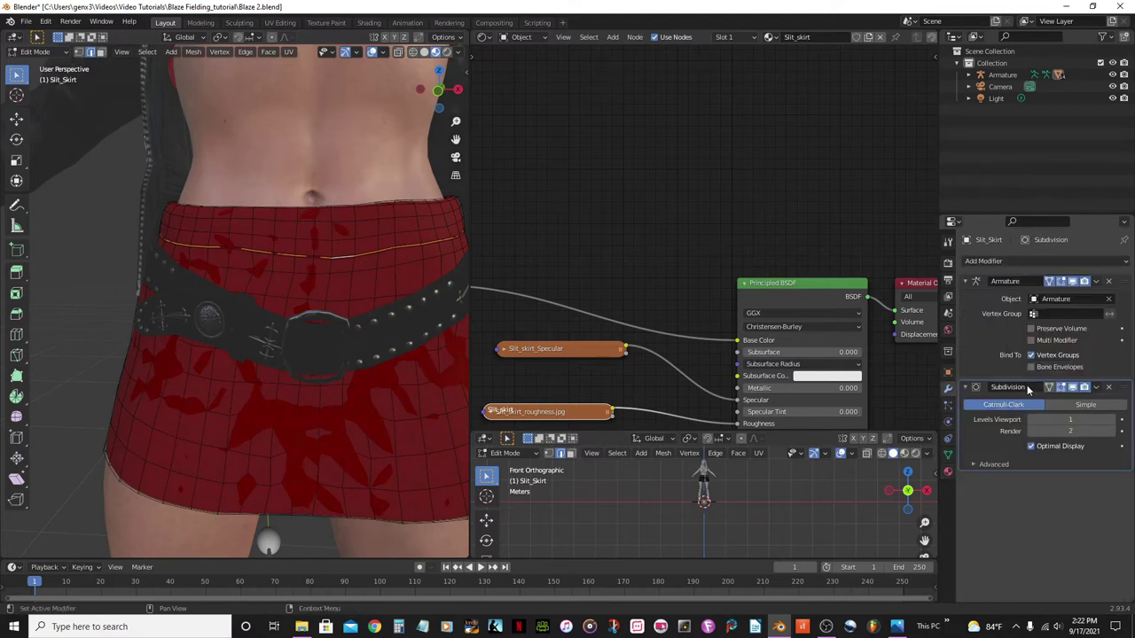
scroll(237, 257, down, 2)
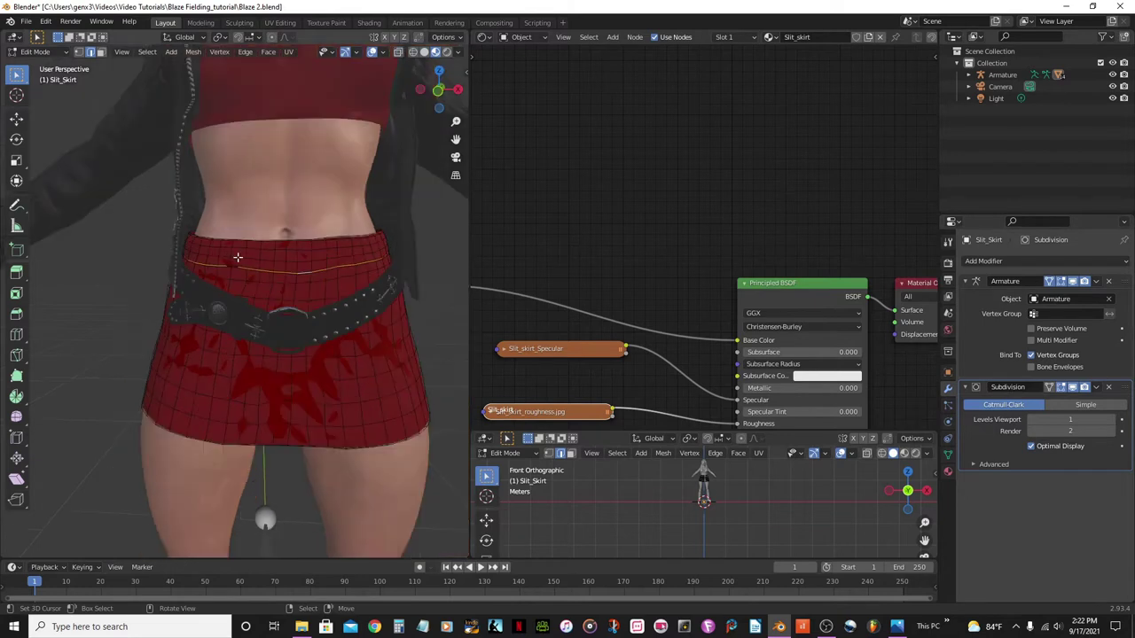
Add a loop cut along the upper side of the skirt's waist groove with an edge slide of -1.
scroll(237, 257, up, 4)
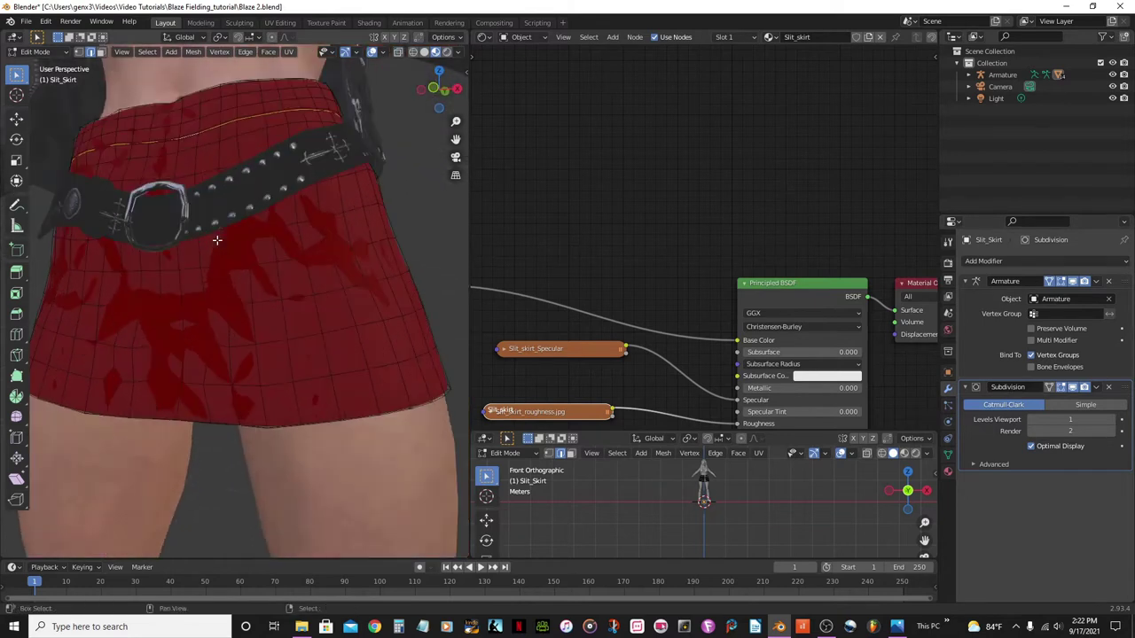
shift+middle_drag(217, 239, 233, 309)
scroll(233, 310, up, 3)
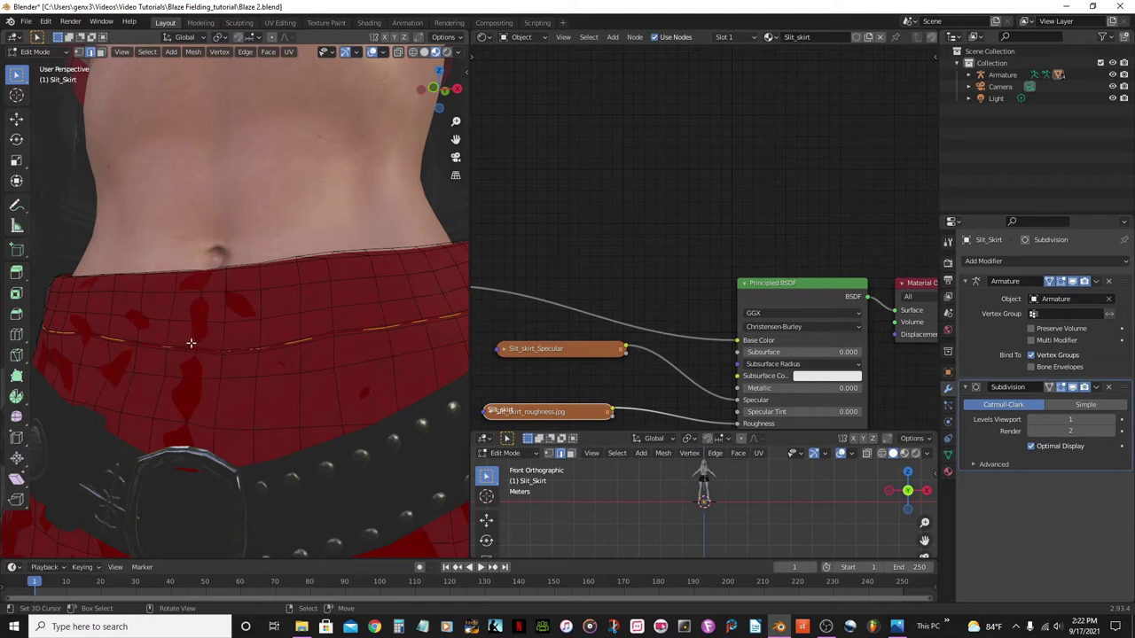
middle_drag(192, 337, 224, 376)
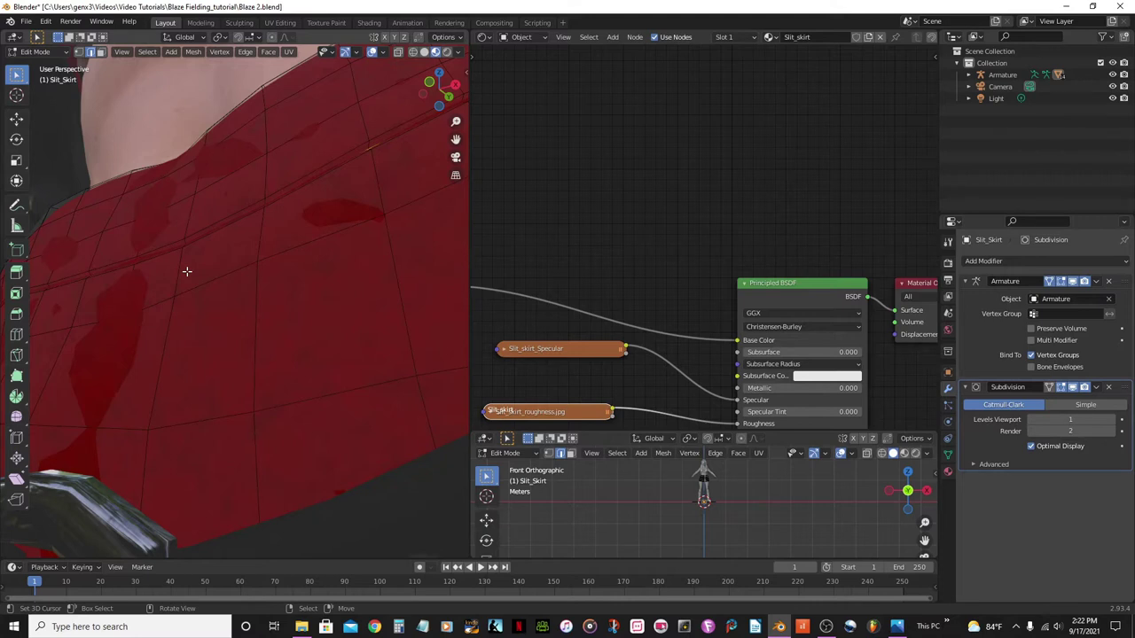
key(ctrl+r)
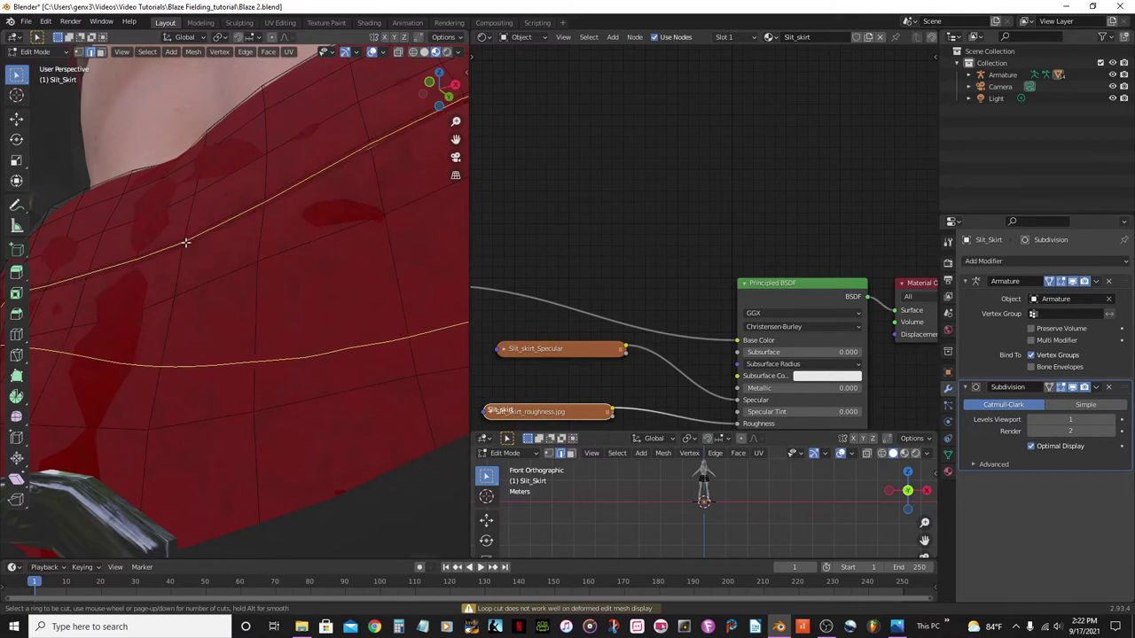
click(186, 242)
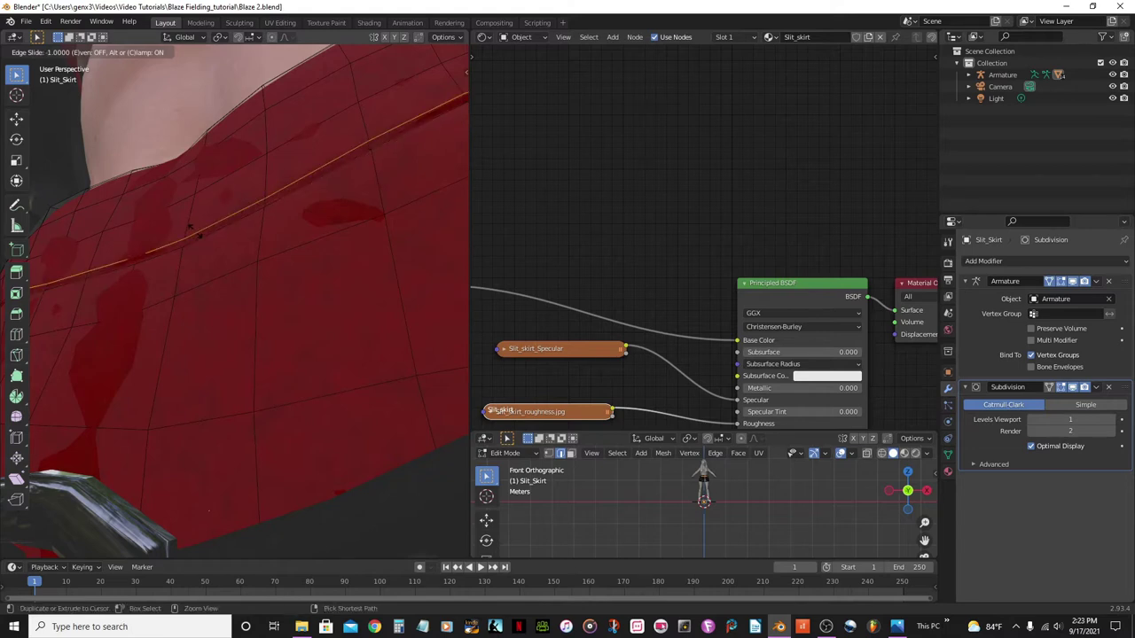
click(193, 232)
Examine the sharpened waist groove on the skirt in Object Mode from the front and from below.
scroll(197, 234, down, 6)
key(Tab)
middle_drag(229, 301, 232, 333)
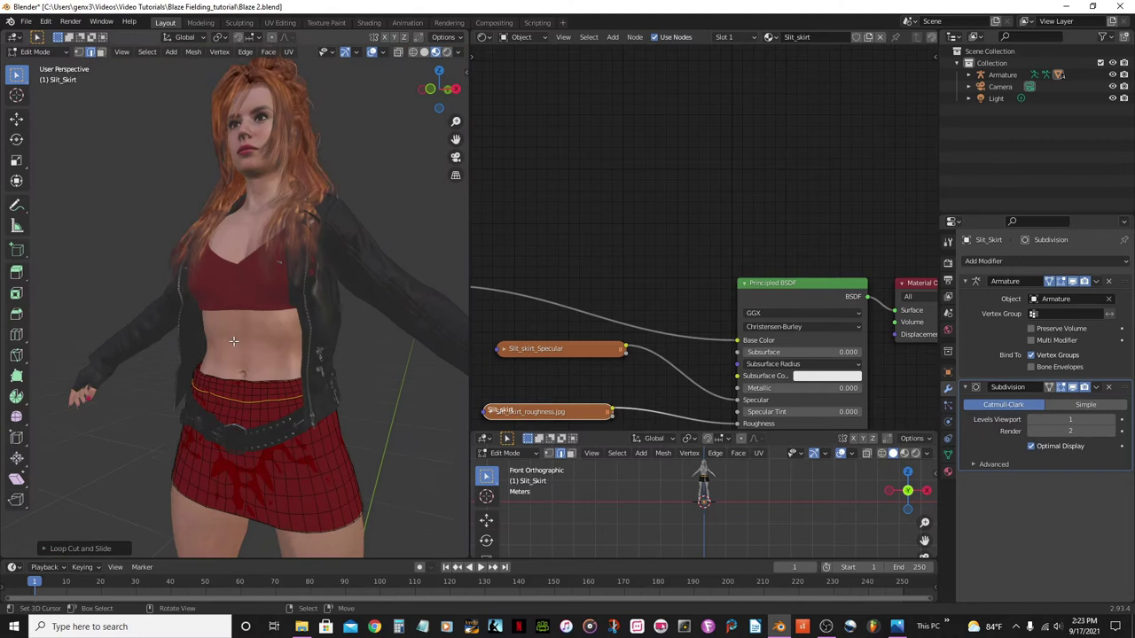
scroll(233, 349, up, 4)
middle_drag(234, 455, 188, 303)
scroll(222, 417, up, 2)
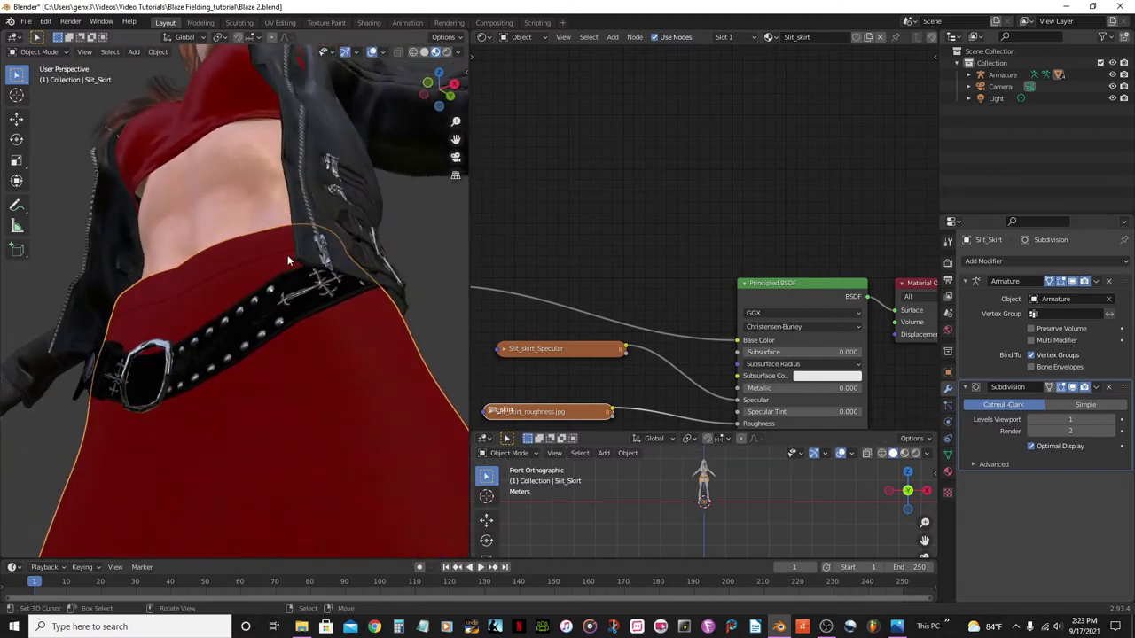
scroll(233, 282, down, 4)
middle_drag(205, 305, 239, 292)
Return to Edit Mode and add another loop cut along the lower side of the skirt's waist groove.
key(Tab)
scroll(166, 463, up, 3)
scroll(255, 348, up, 3)
scroll(255, 348, up, 2)
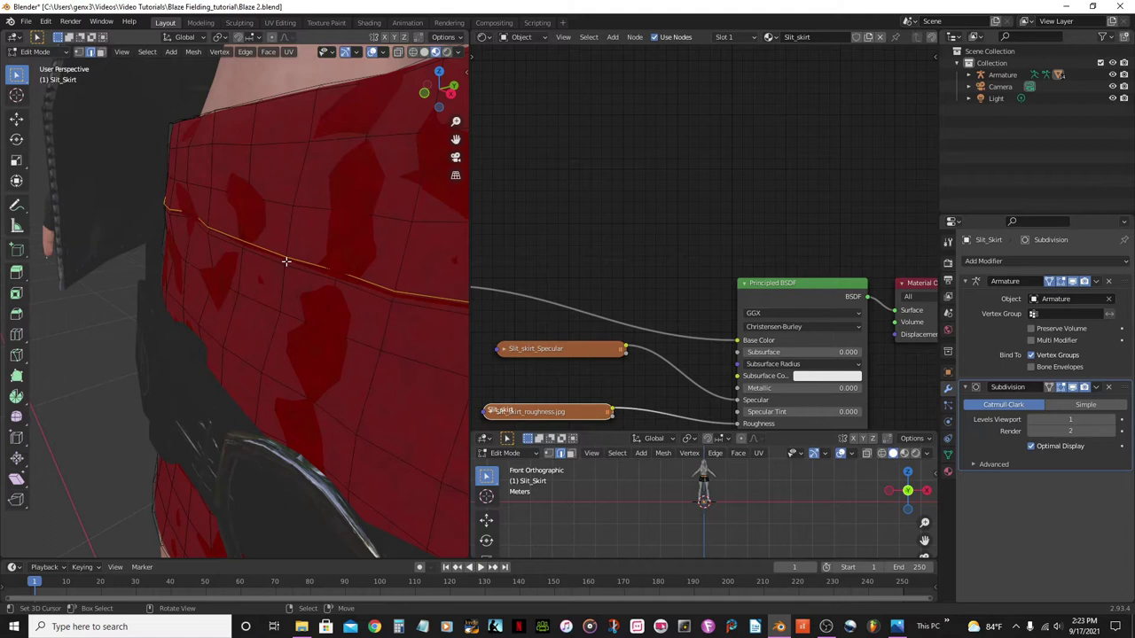
key(ctrl+r)
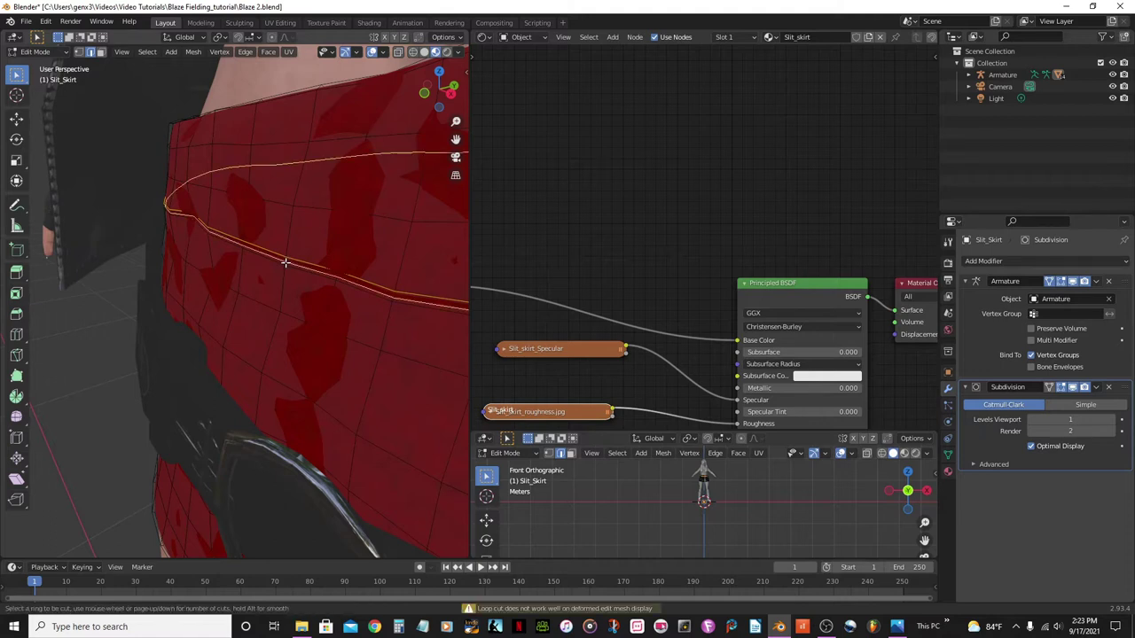
click(285, 262)
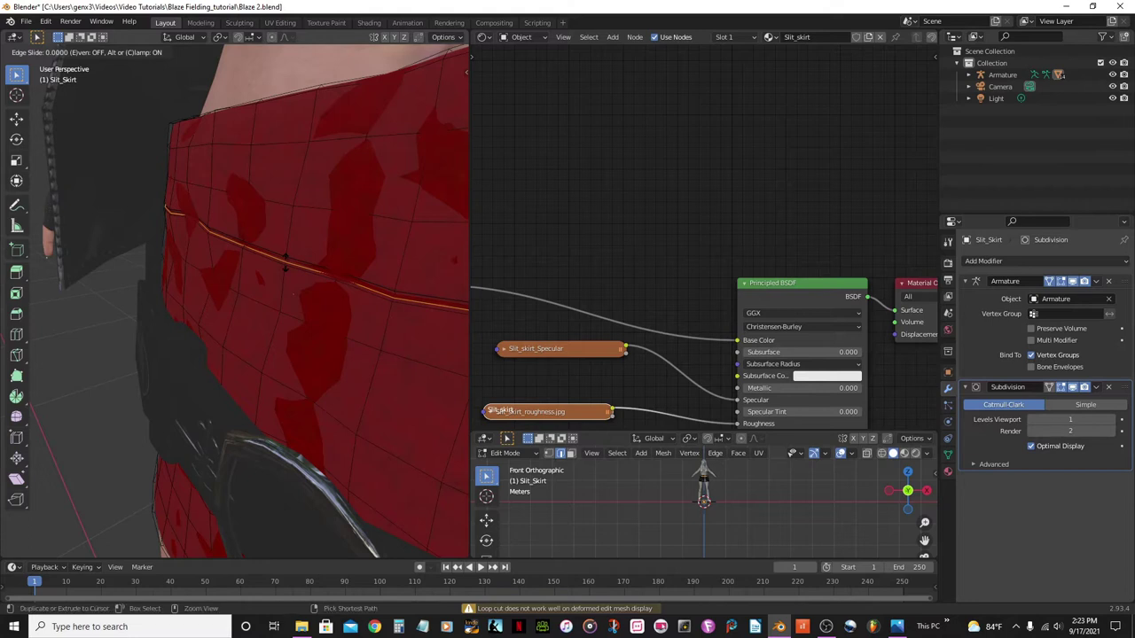
click(282, 270)
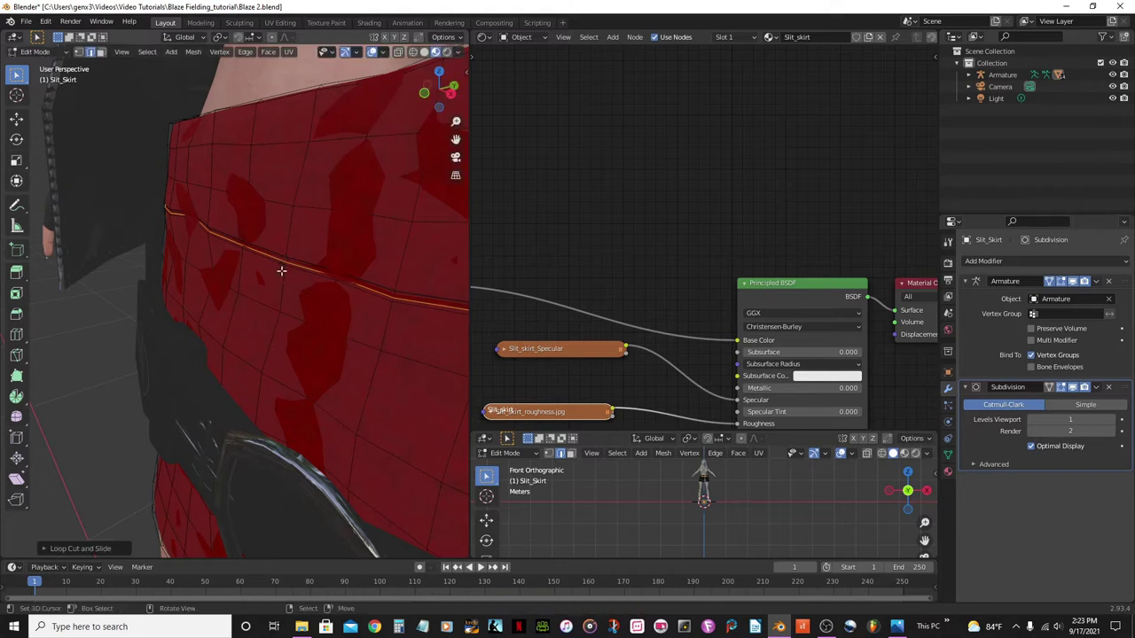
Check how the waist groove reads on the smoothed skirt in Object Mode from the front.
key(Tab)
scroll(273, 289, down, 5)
middle_drag(273, 289, 335, 265)
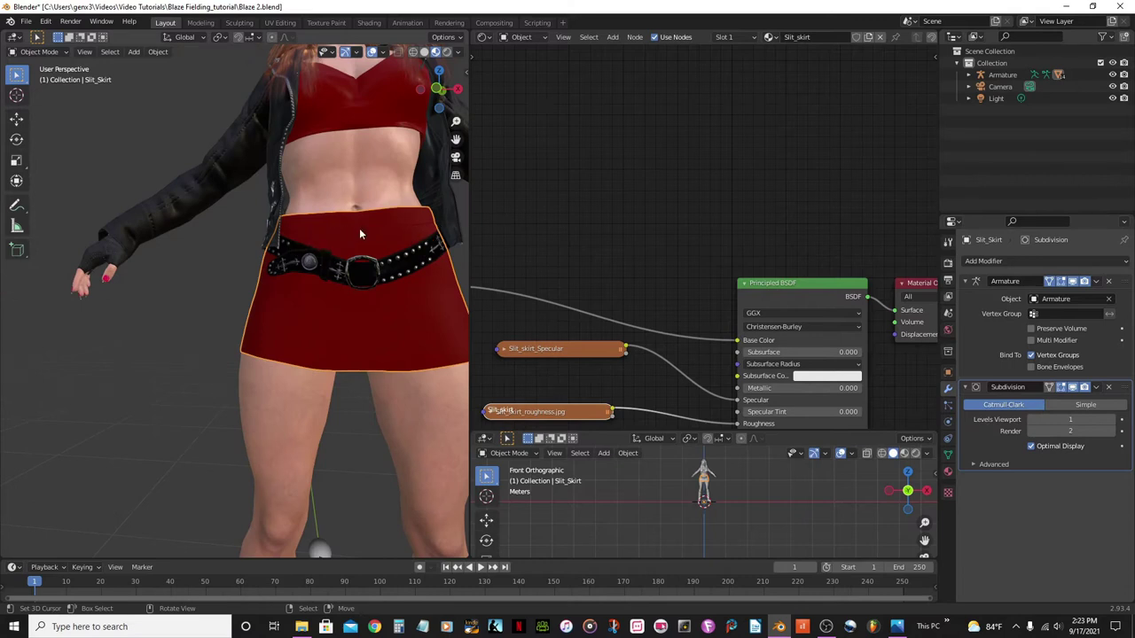
scroll(359, 232, up, 2)
middle_drag(361, 228, 277, 285)
scroll(210, 286, up, 2)
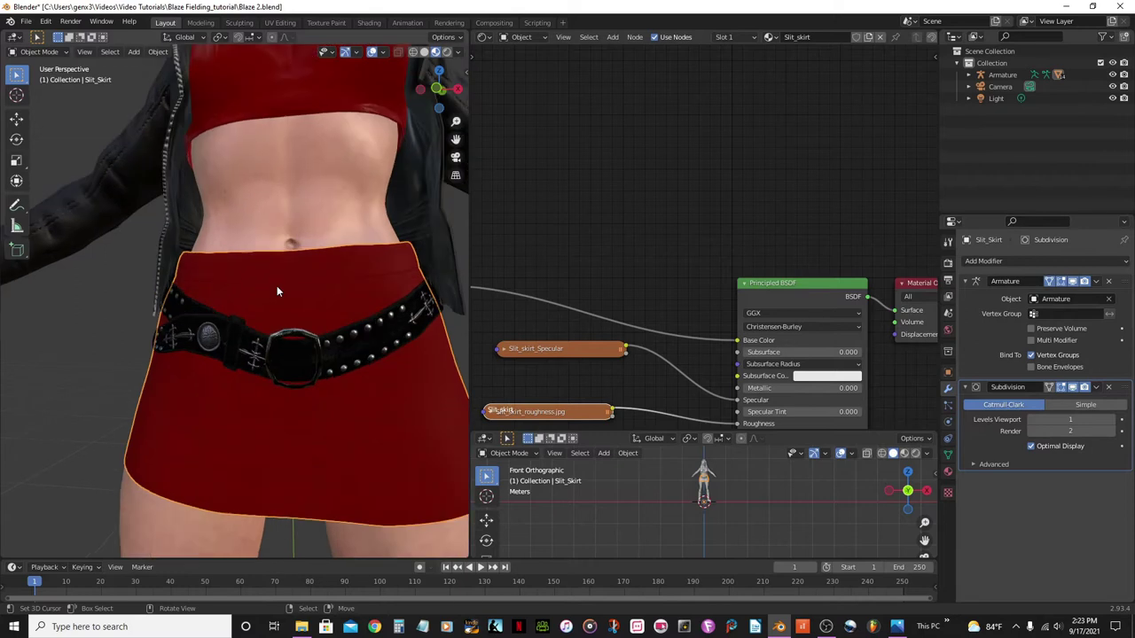
scroll(378, 297, up, 2)
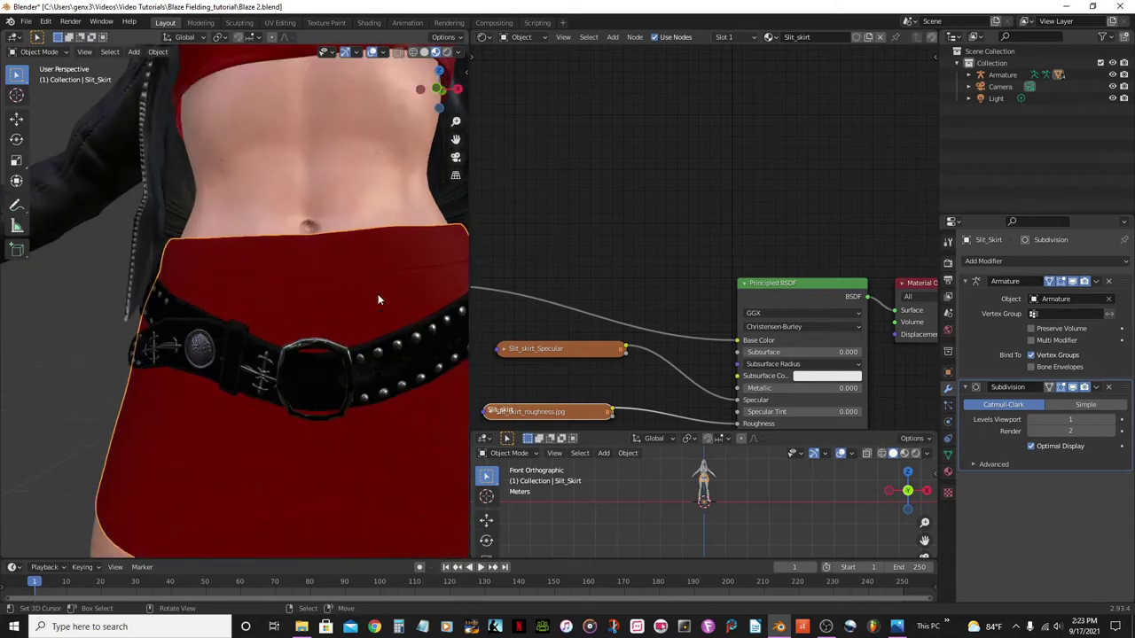
Switch to face selection in Edit Mode and select the thin face loop along the upper side of the skirt's groove.
key(Tab)
middle_drag(335, 283, 324, 273)
scroll(318, 277, up, 2)
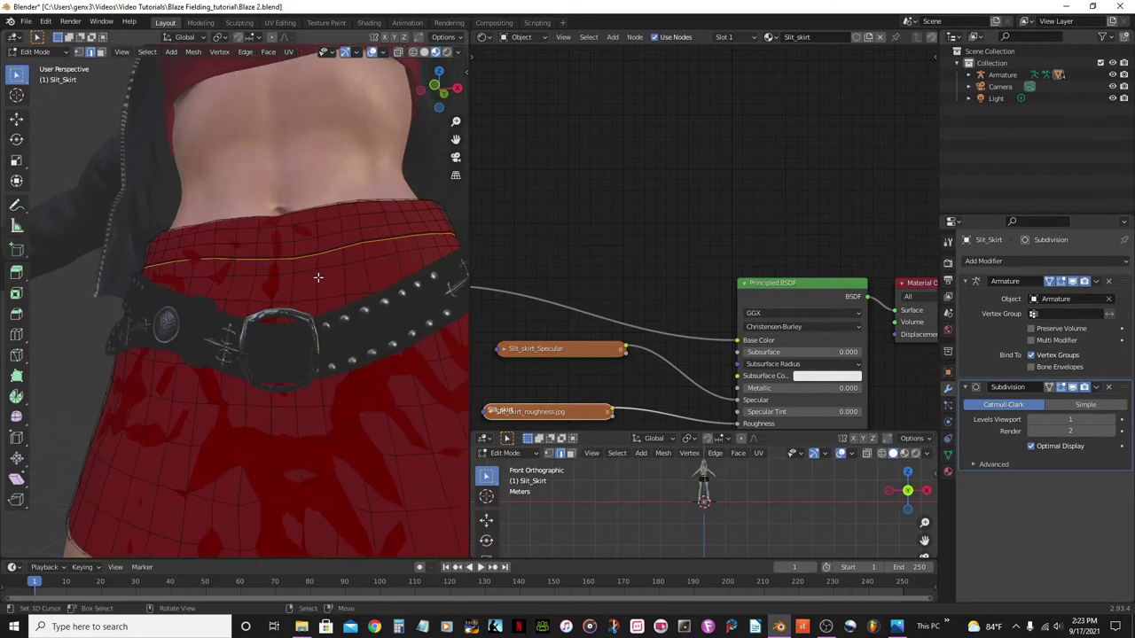
scroll(318, 277, up, 4)
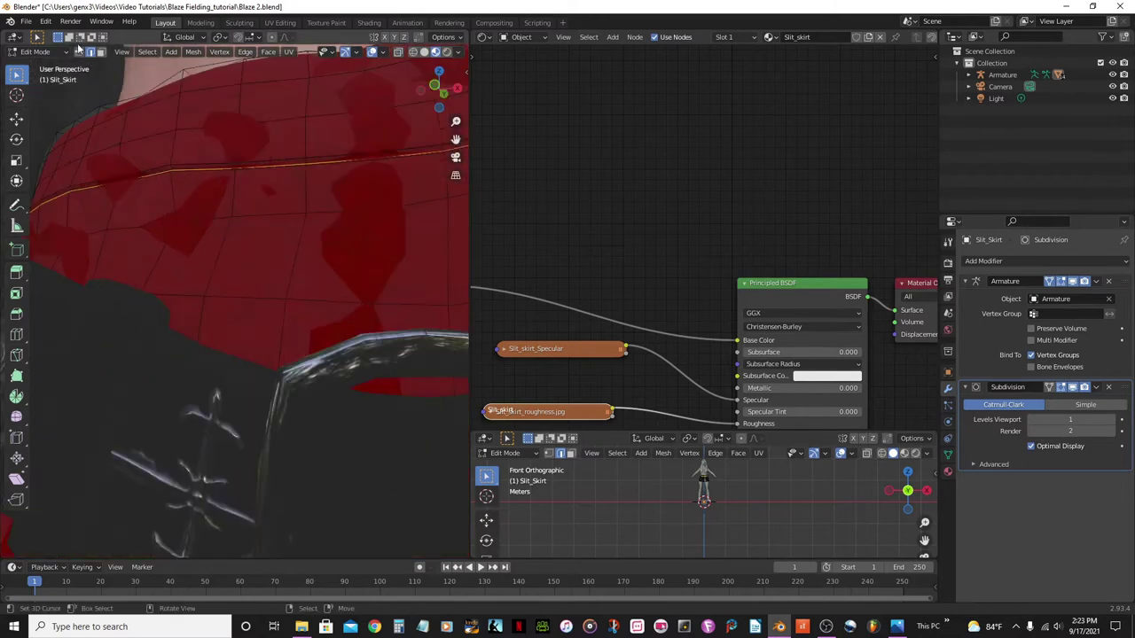
click(100, 53)
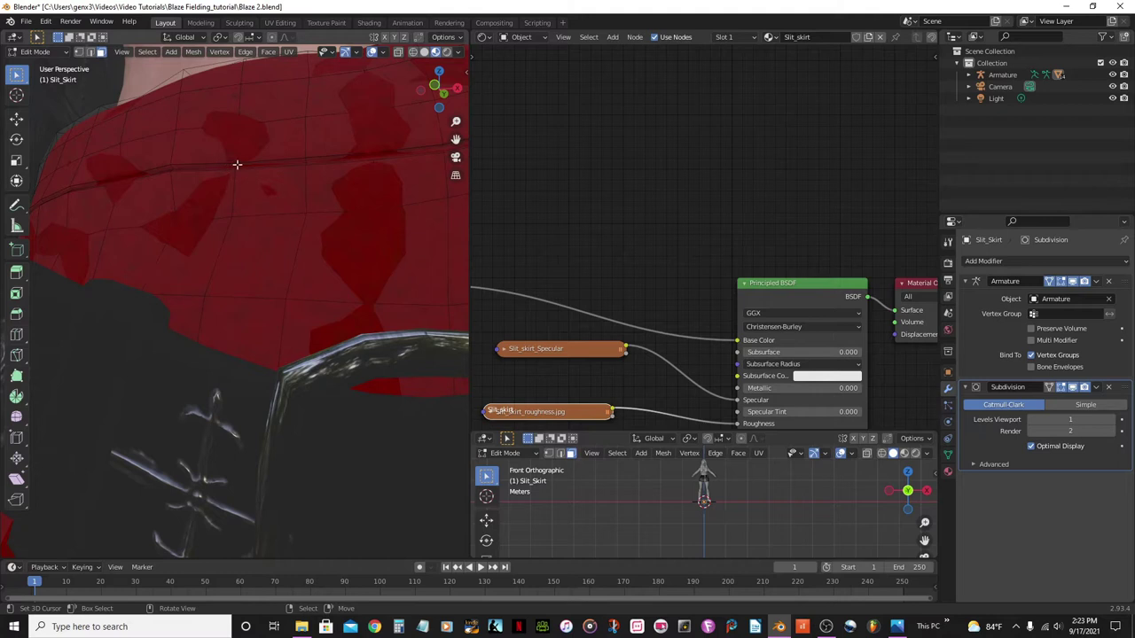
scroll(236, 168, up, 3)
shift+middle_drag(237, 164, 236, 220)
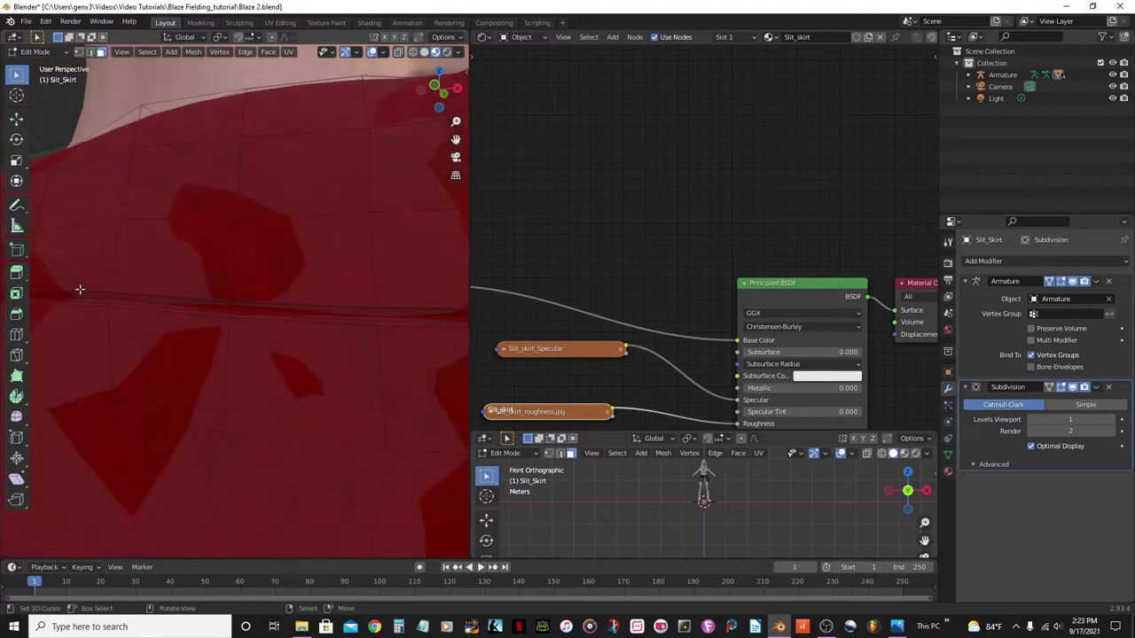
click(110, 293)
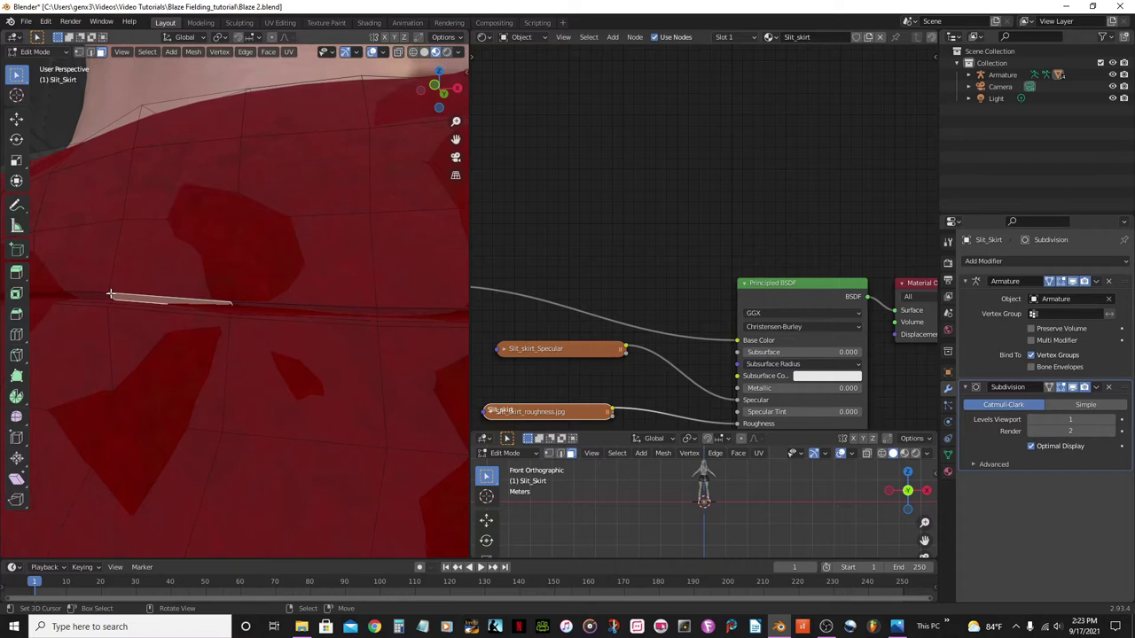
ctrl+alt+click(110, 293)
click(110, 293)
alt+click(110, 293)
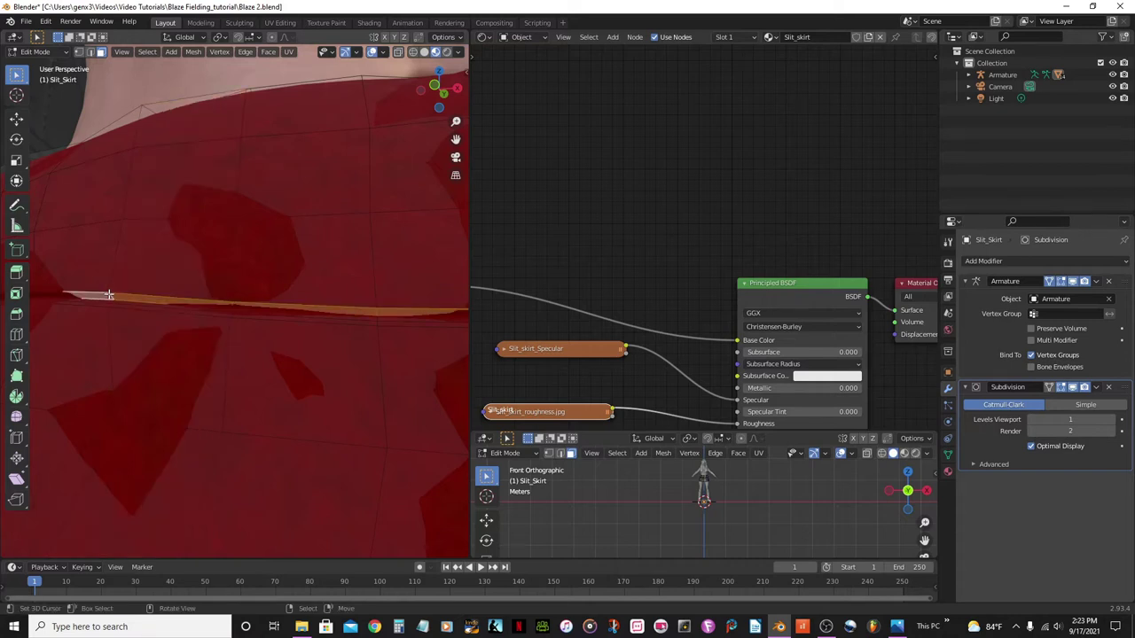
Extend the selection with the two rings of waistband faces directly above the groove.
scroll(111, 293, down, 4)
scroll(112, 294, up, 3)
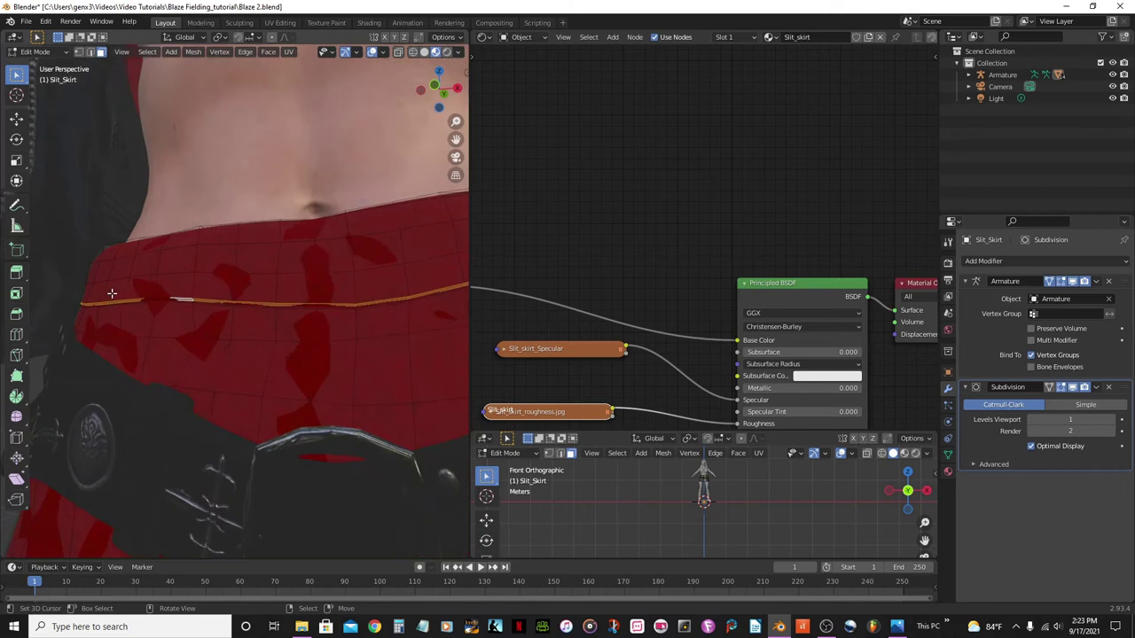
alt+click(190, 286)
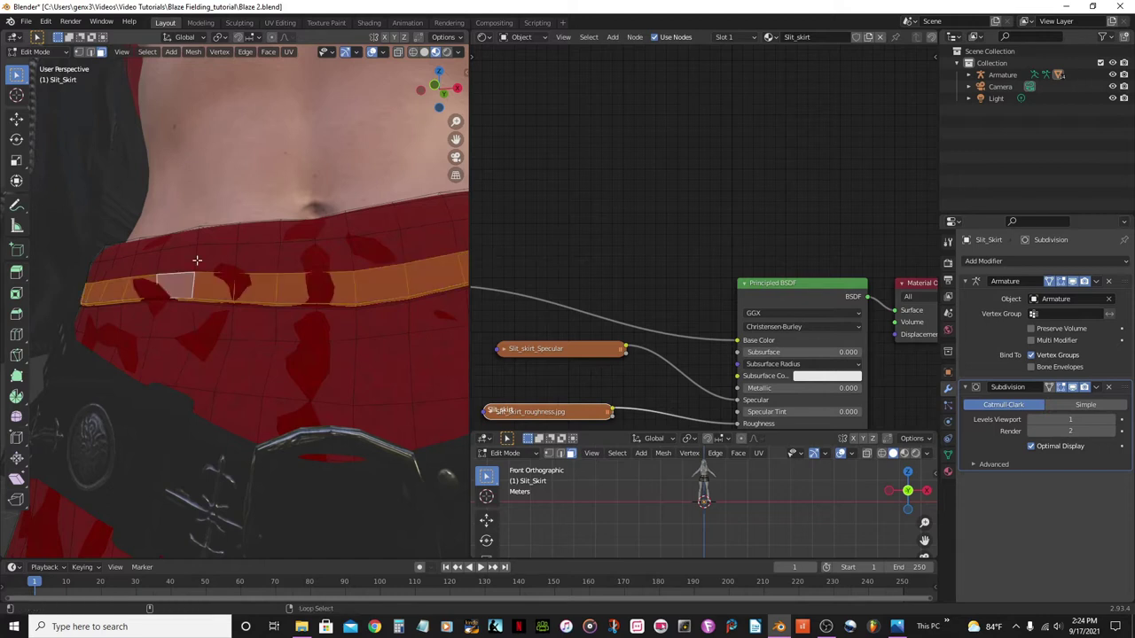
alt+shift+click(199, 256)
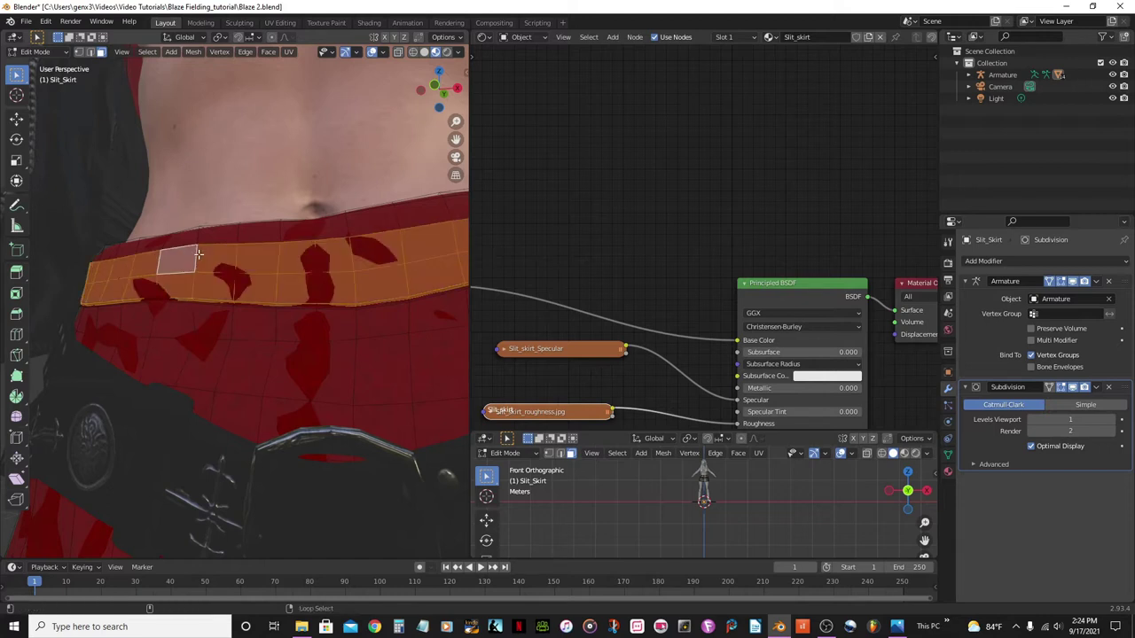
scroll(199, 249, down, 4)
middle_drag(221, 303, 205, 344)
scroll(226, 333, up, 4)
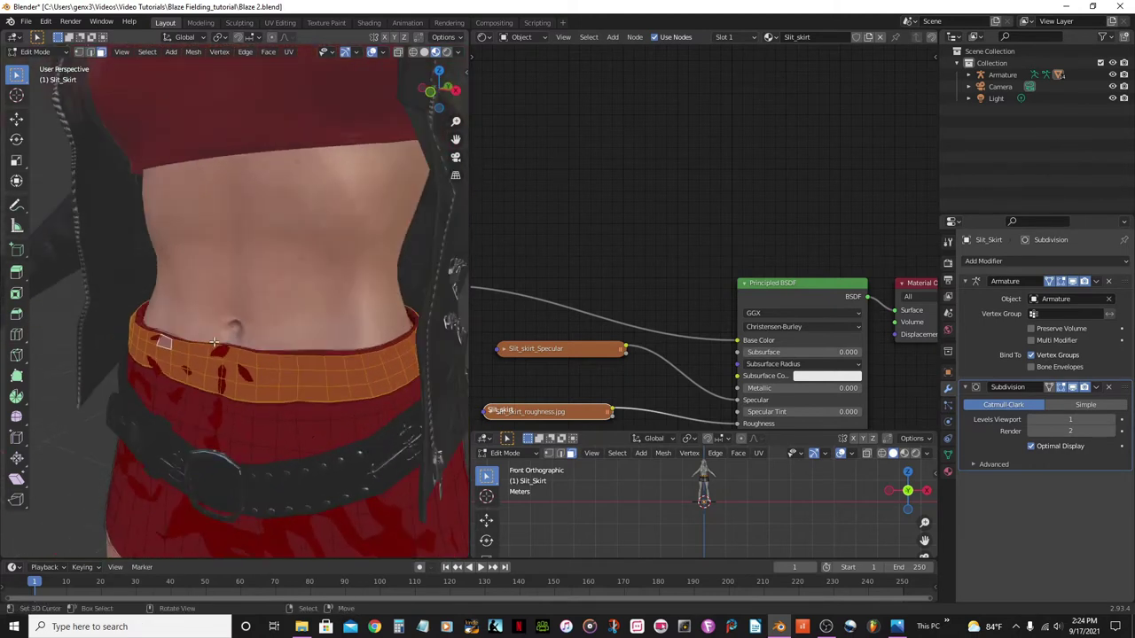
Hide the selected waistband faces, select the linked faces of the remaining top rim, and reveal the hidden faces to select the whole waistband.
key(h)
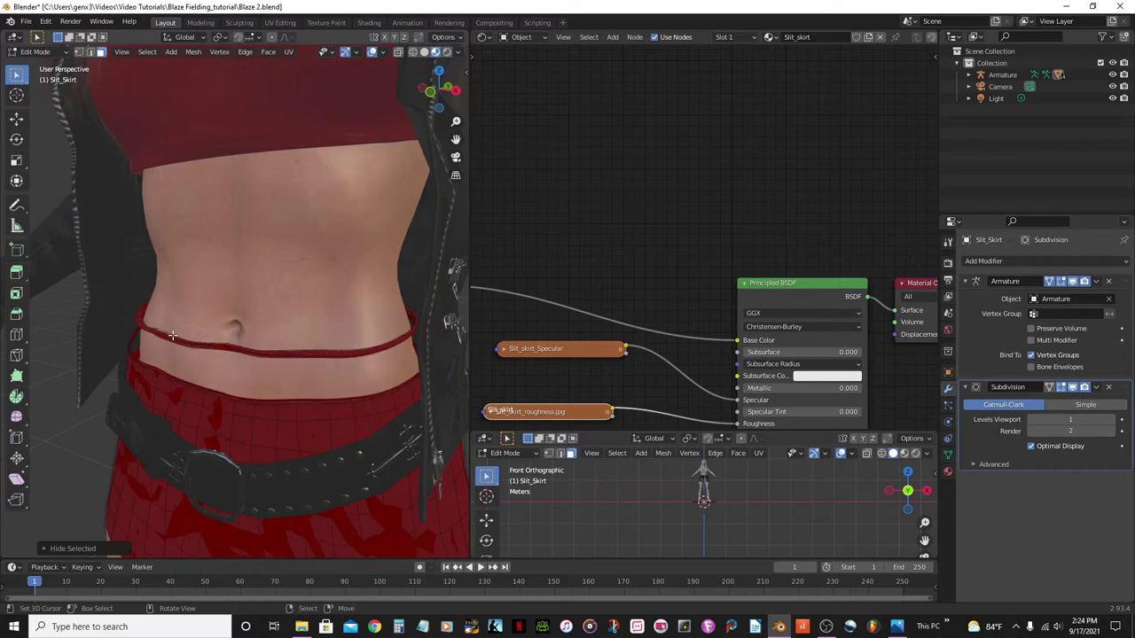
click(305, 354)
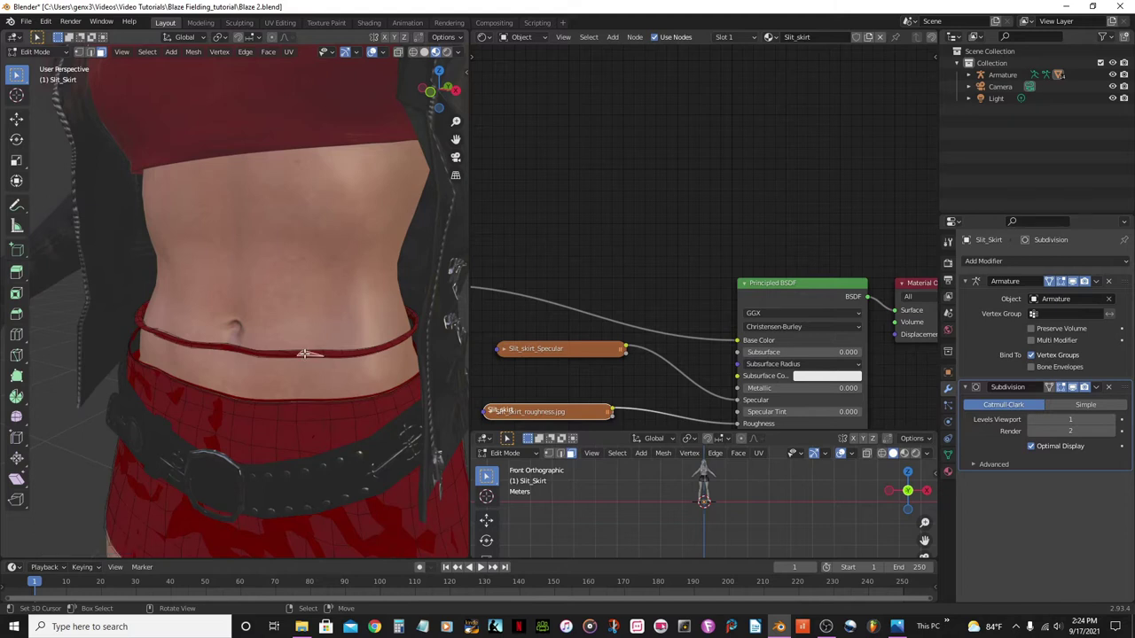
key(ctrl+l)
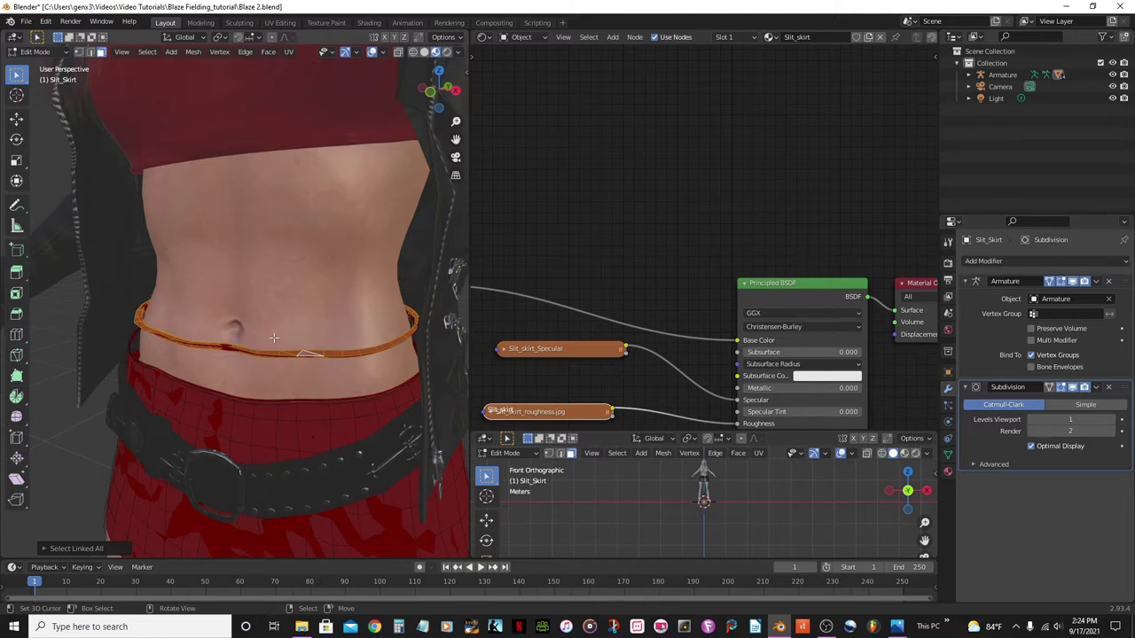
key(alt+h)
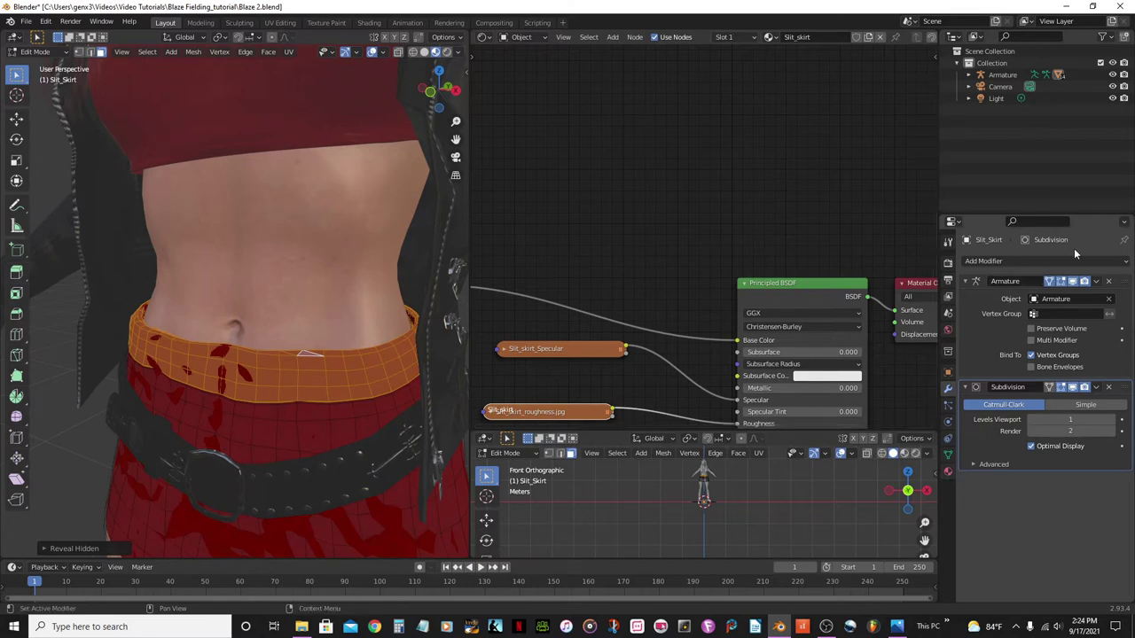
Add a second material slot to the skirt holding an independent single-user copy of the Slit_skirt material.
click(948, 472)
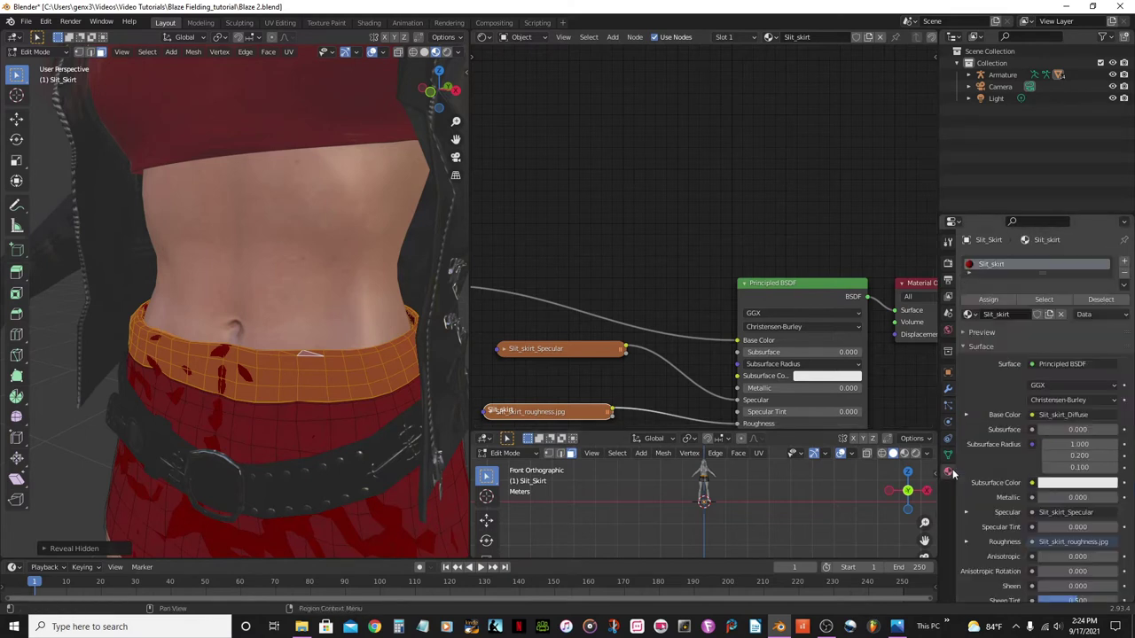
click(1126, 264)
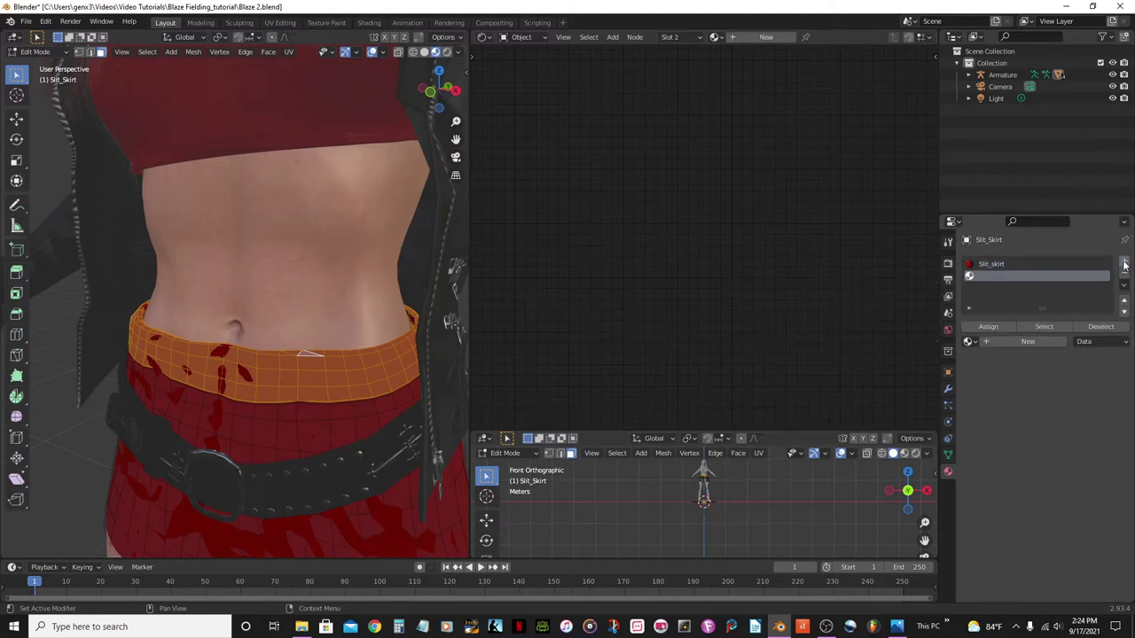
click(969, 342)
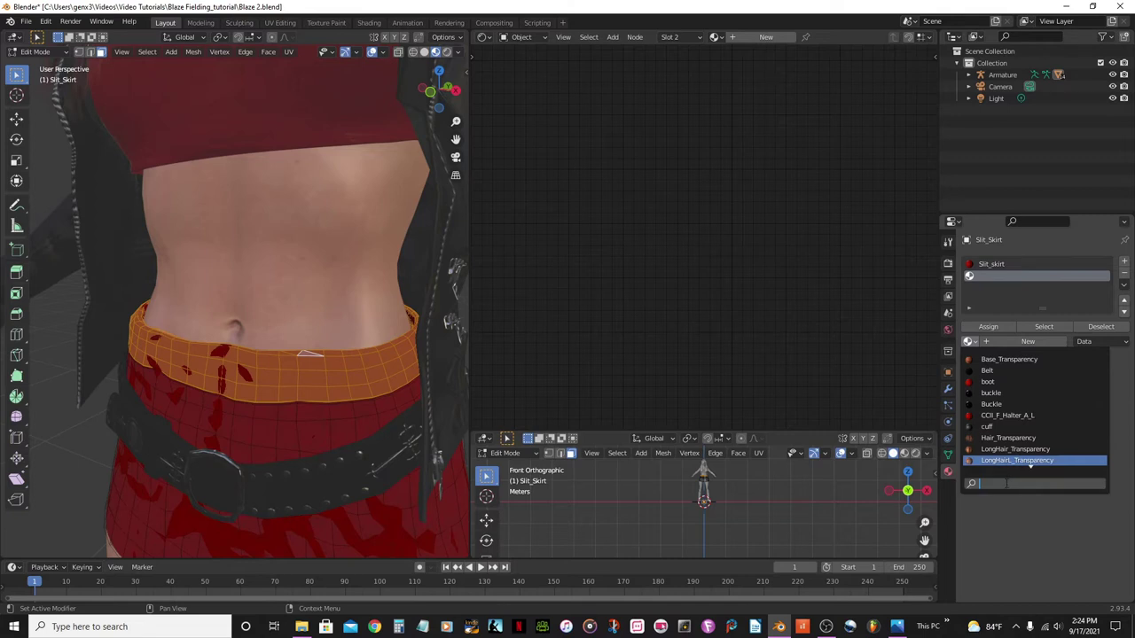
text(s)
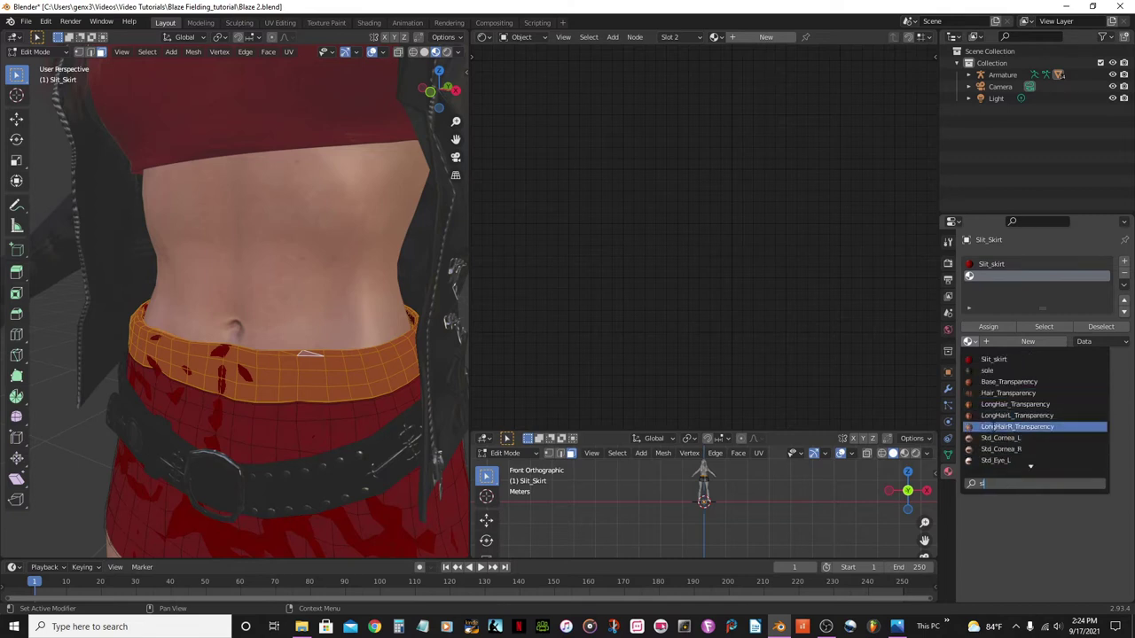
click(1001, 358)
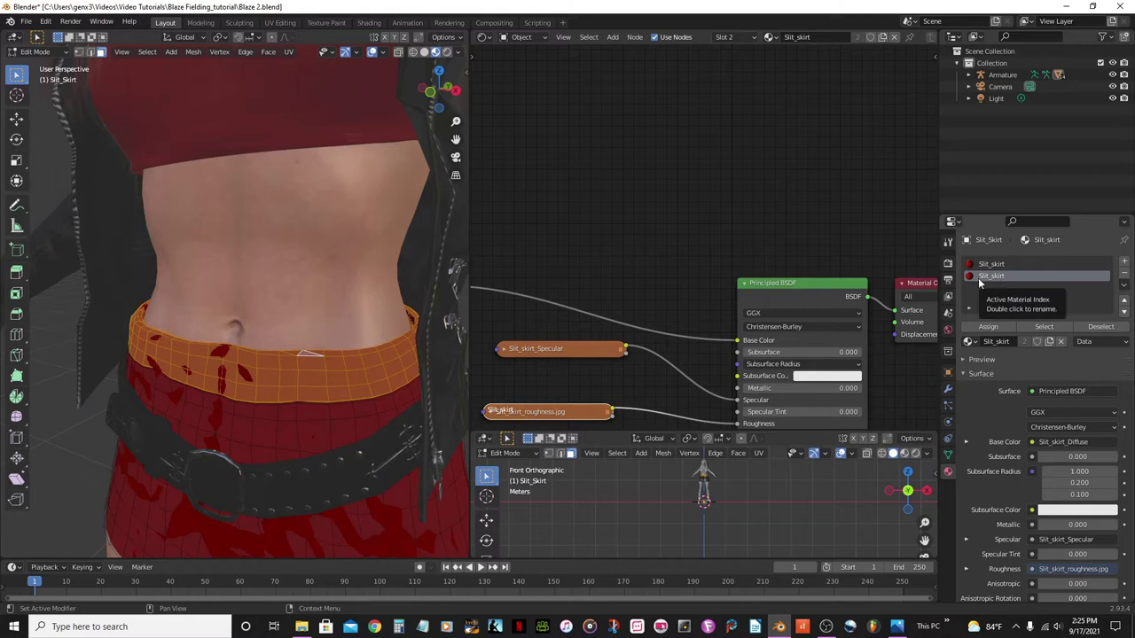
click(1050, 343)
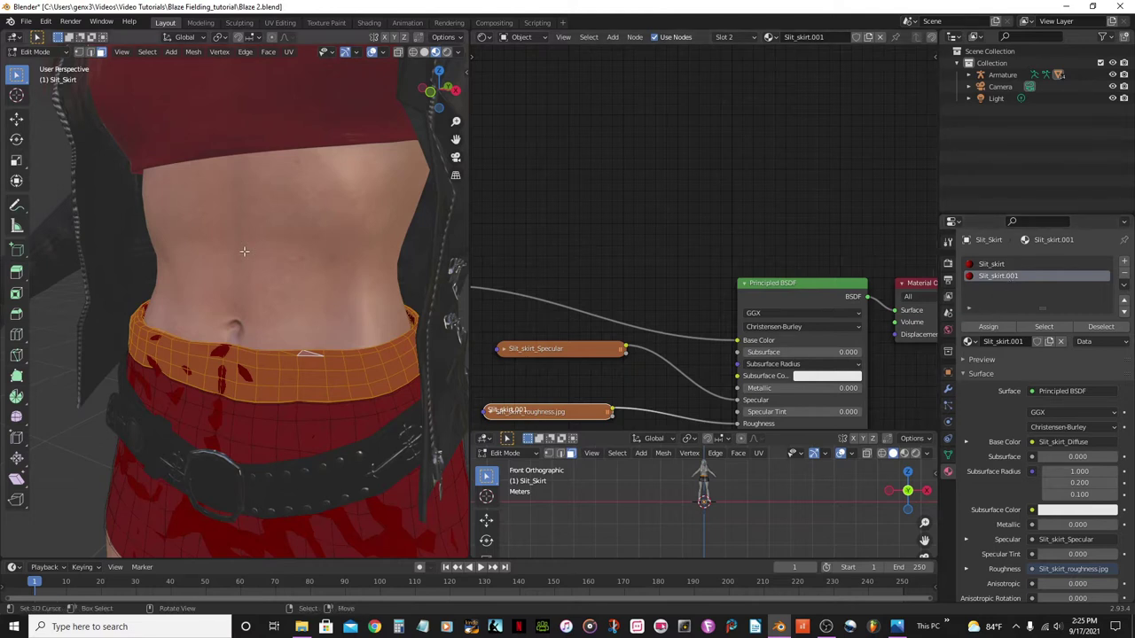
Spread out the copied material's nodes, raising the diffuse texture and lowering the roughness and specular textures to clear the Base Color link.
scroll(795, 332, down, 3)
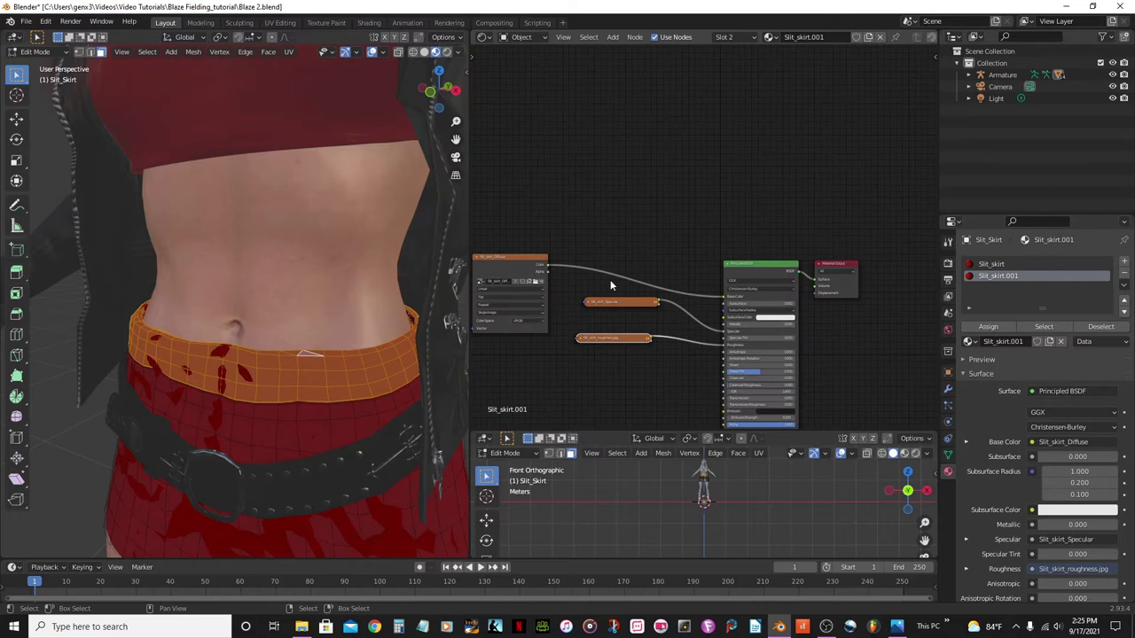
scroll(674, 248, up, 3)
scroll(768, 203, up, 2)
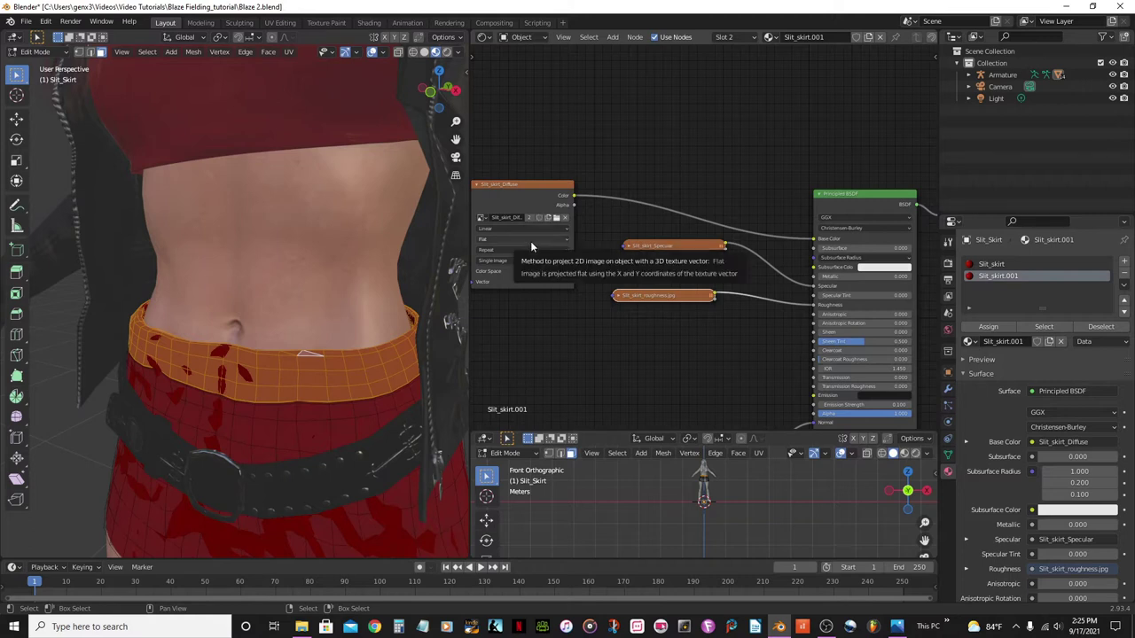
drag(513, 204, 531, 108)
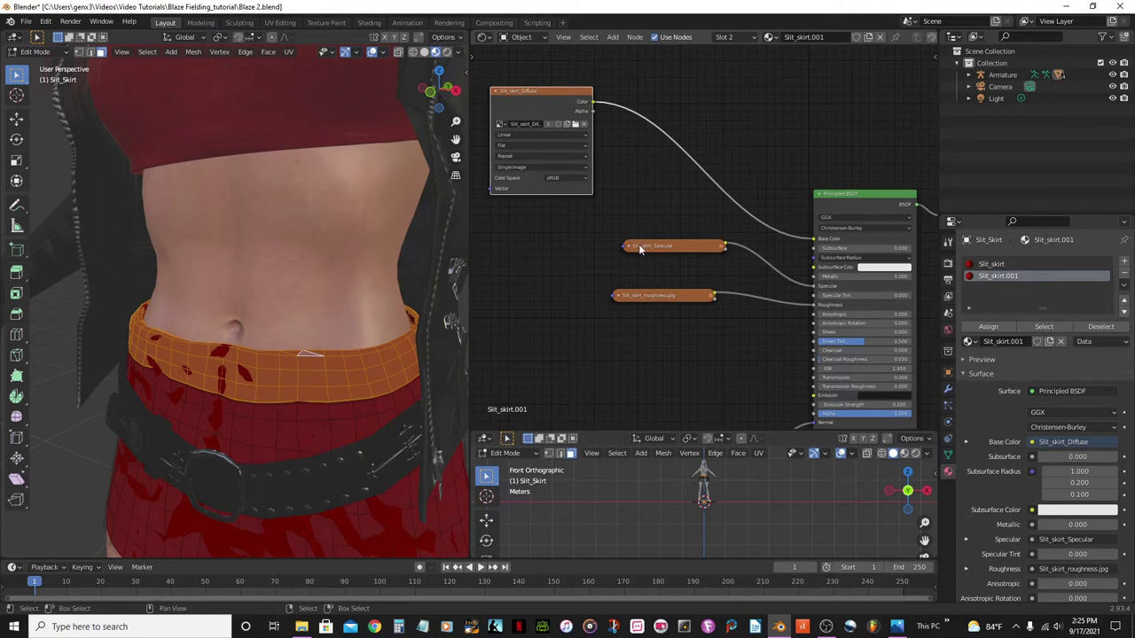
drag(651, 299, 629, 360)
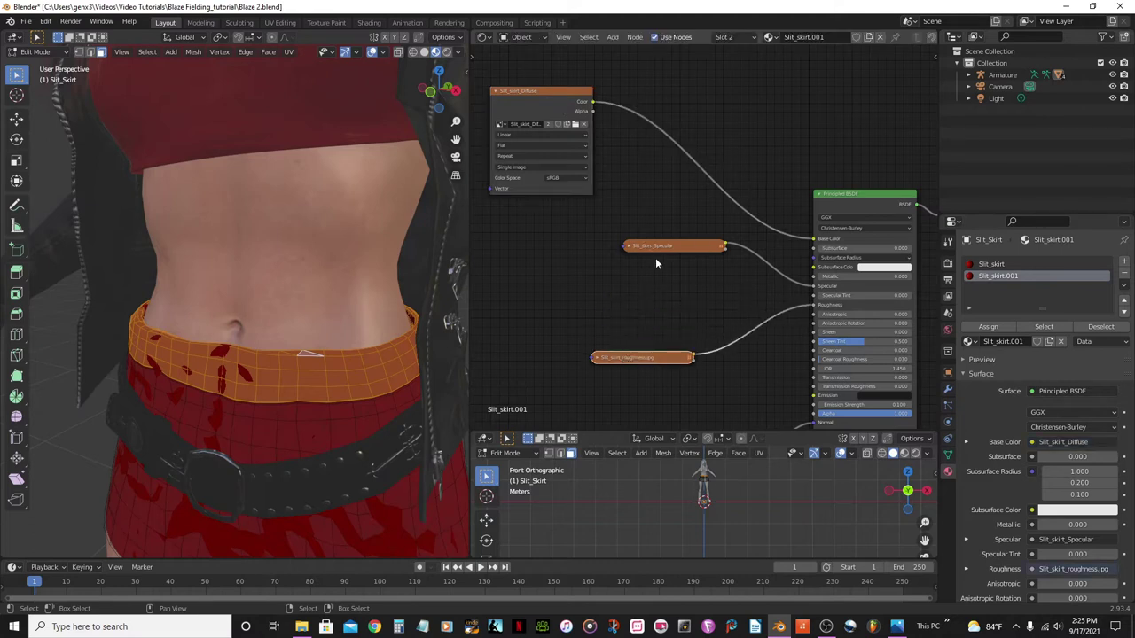
drag(657, 253, 630, 321)
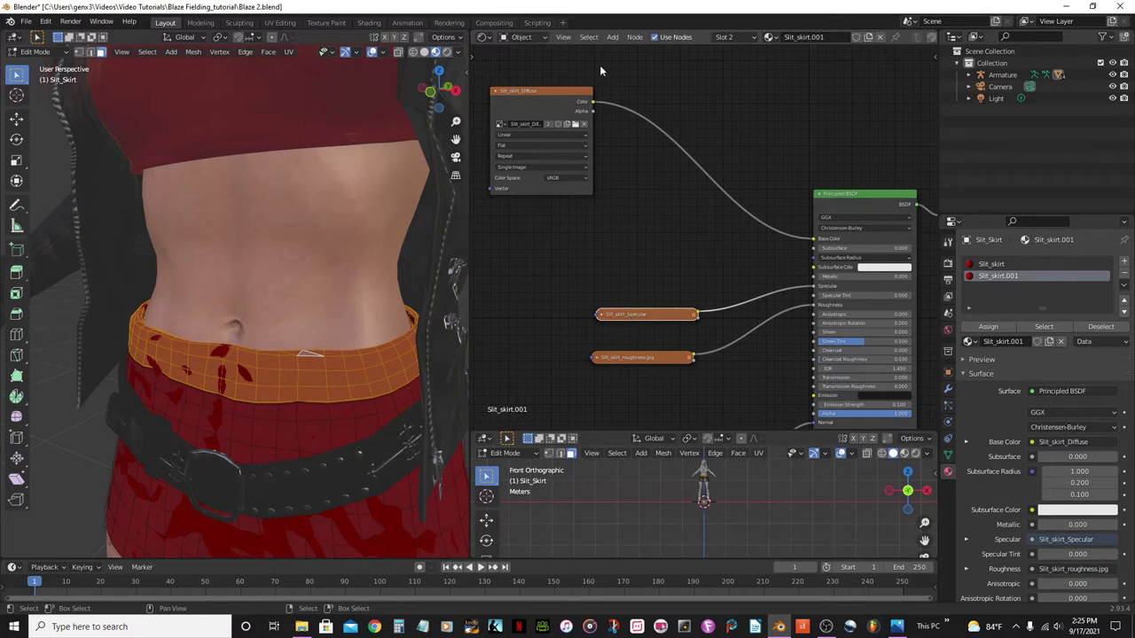
Insert a Hue Saturation Value node between the diffuse texture and Base Color, with Saturation 0, Value 0.05 and Fac 1.0.
click(613, 37)
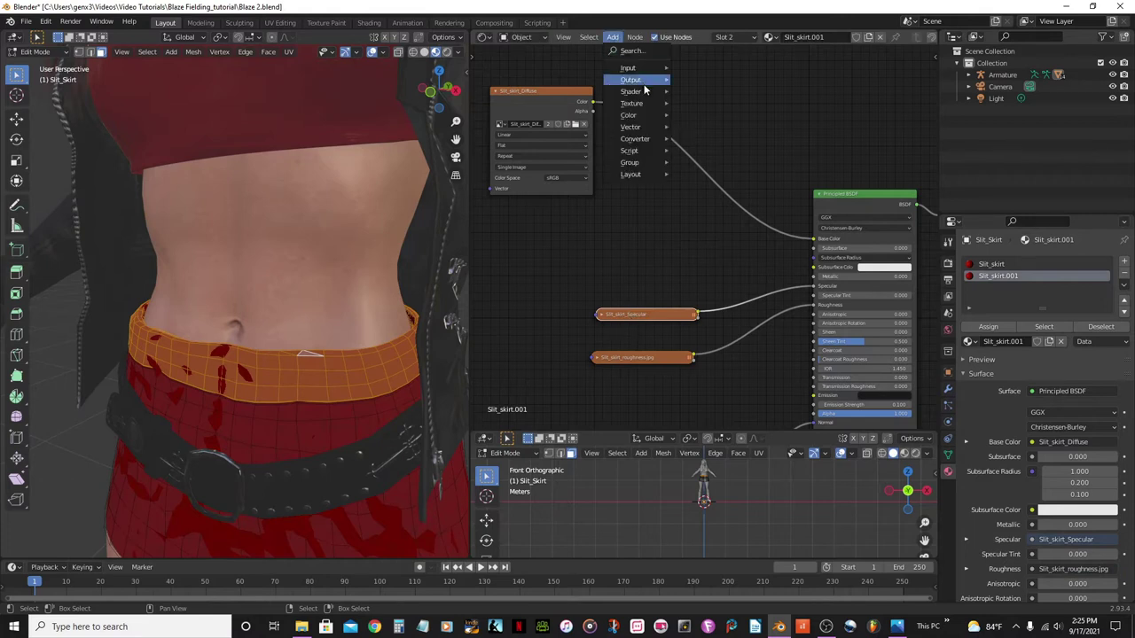
mouse_move(631, 116)
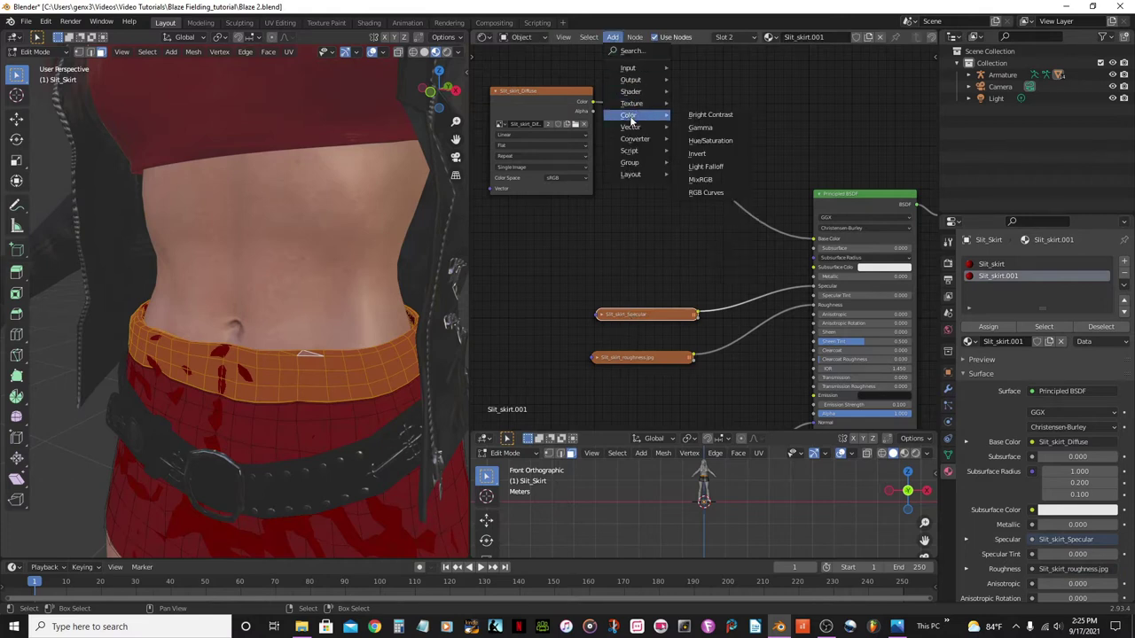
click(710, 142)
click(708, 153)
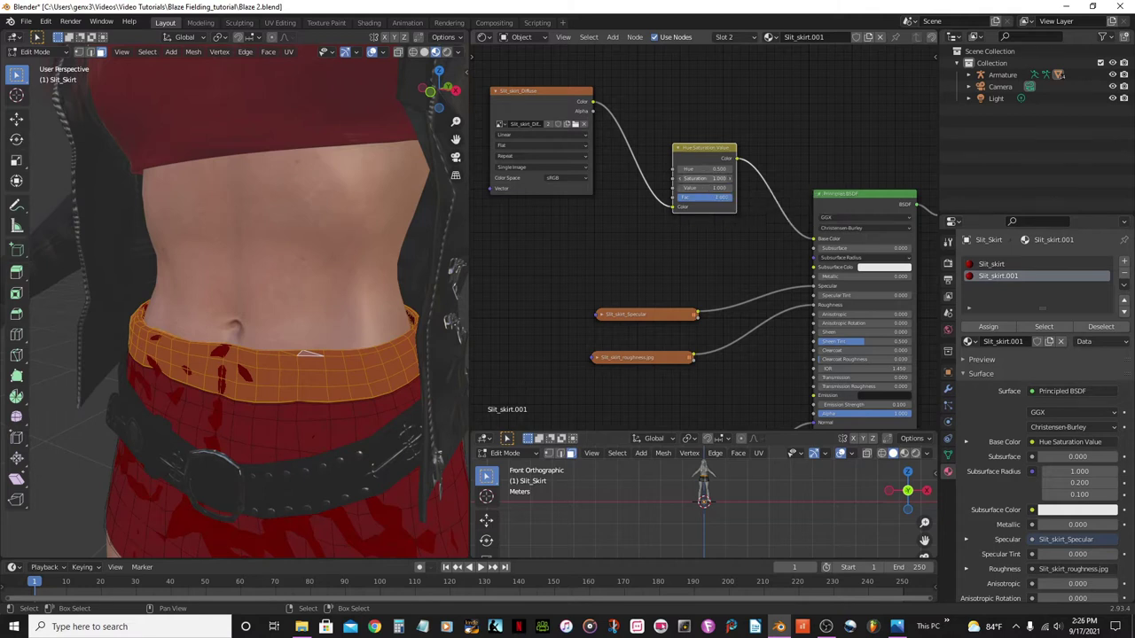
click(706, 188)
text(1.0)
key(Return)
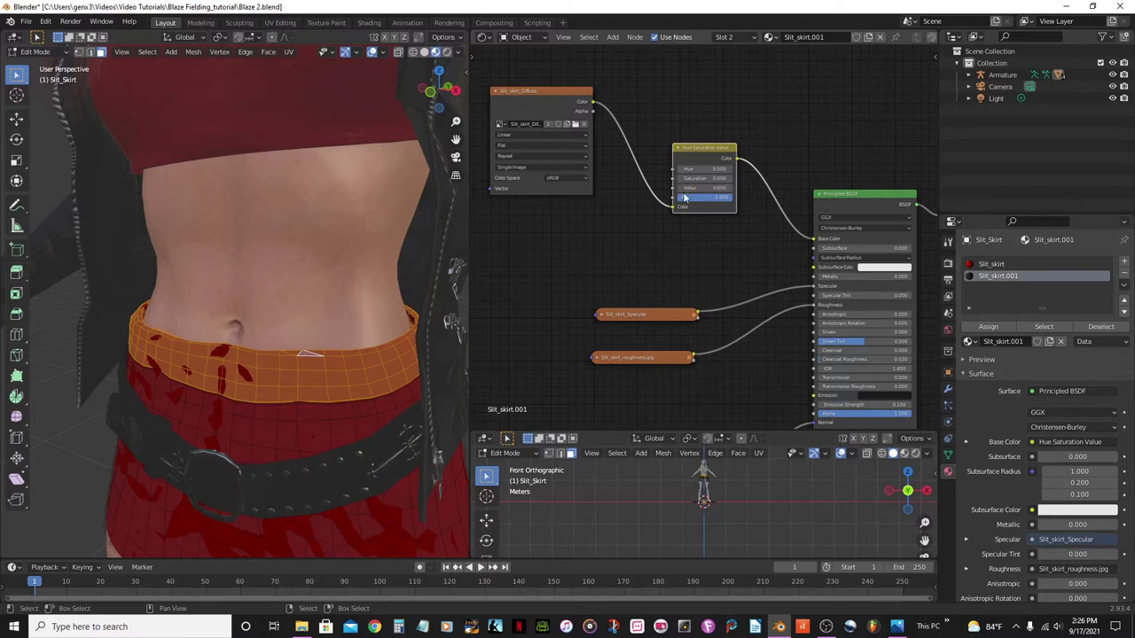
Assign the Slit_skirt.001 material to the selected waistband faces, return to Object Mode, and save the file.
click(984, 328)
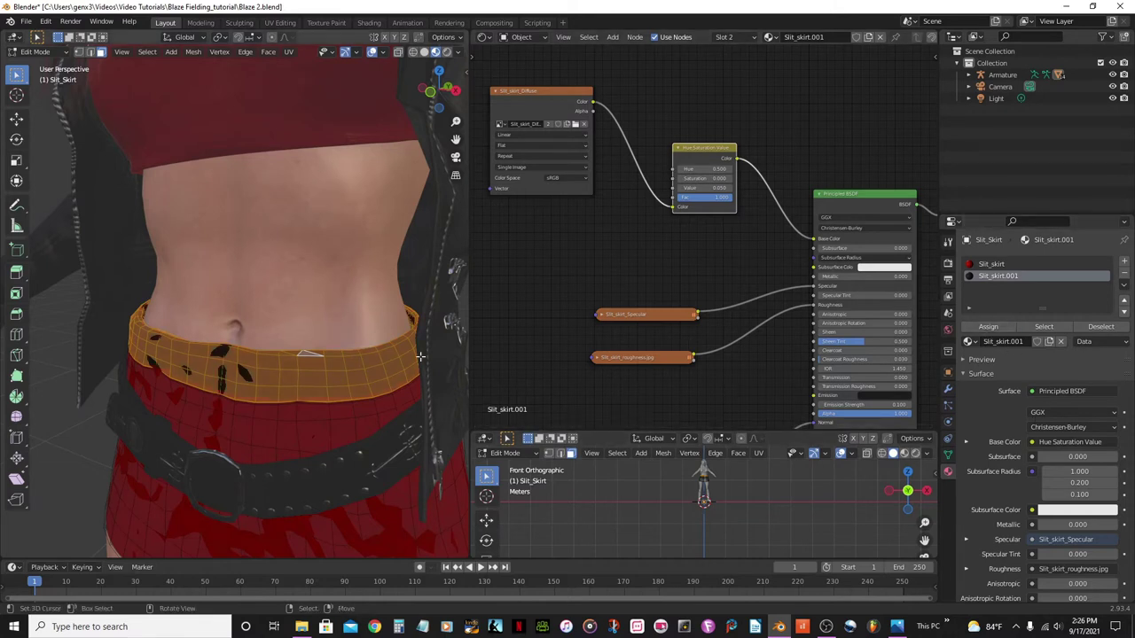
key(Tab)
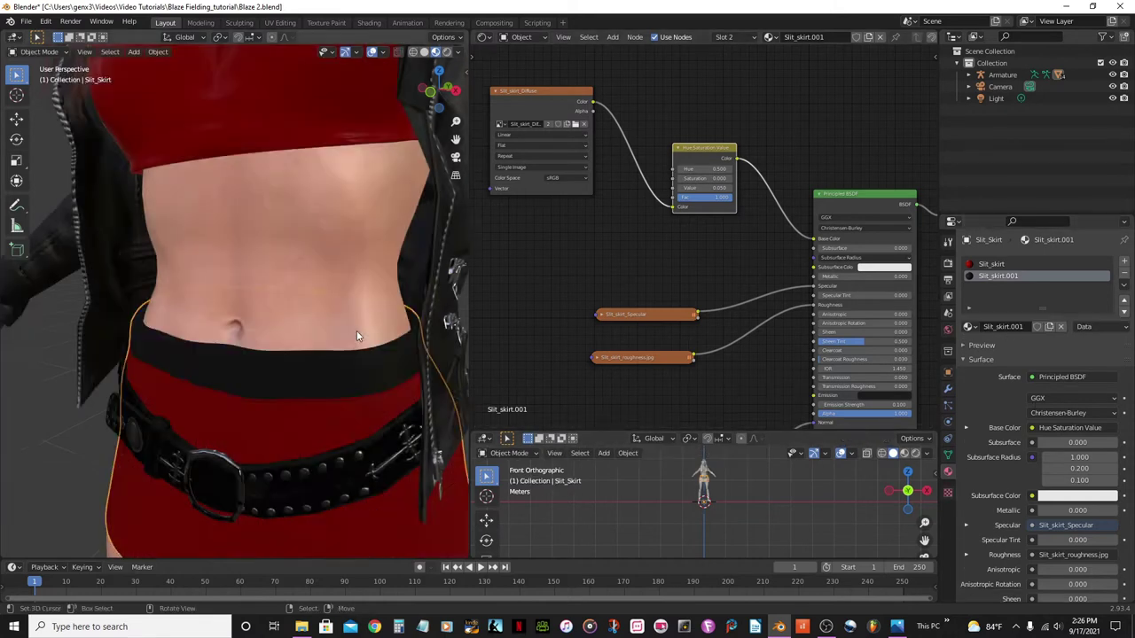
scroll(278, 353, down, 6)
middle_drag(272, 361, 329, 331)
scroll(329, 331, up, 3)
scroll(339, 336, down, 2)
key(ctrl+s)
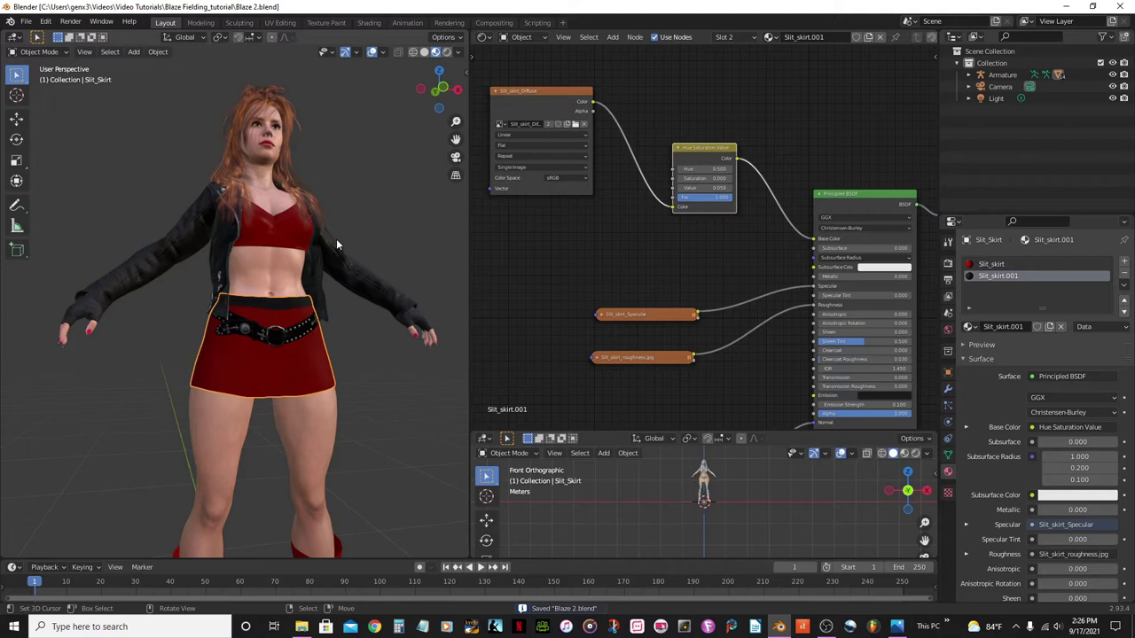
Hide the overlays and examine the black waistband and its groove up close in Rendered shading.
key(KP_1)
scroll(335, 231, up, 2)
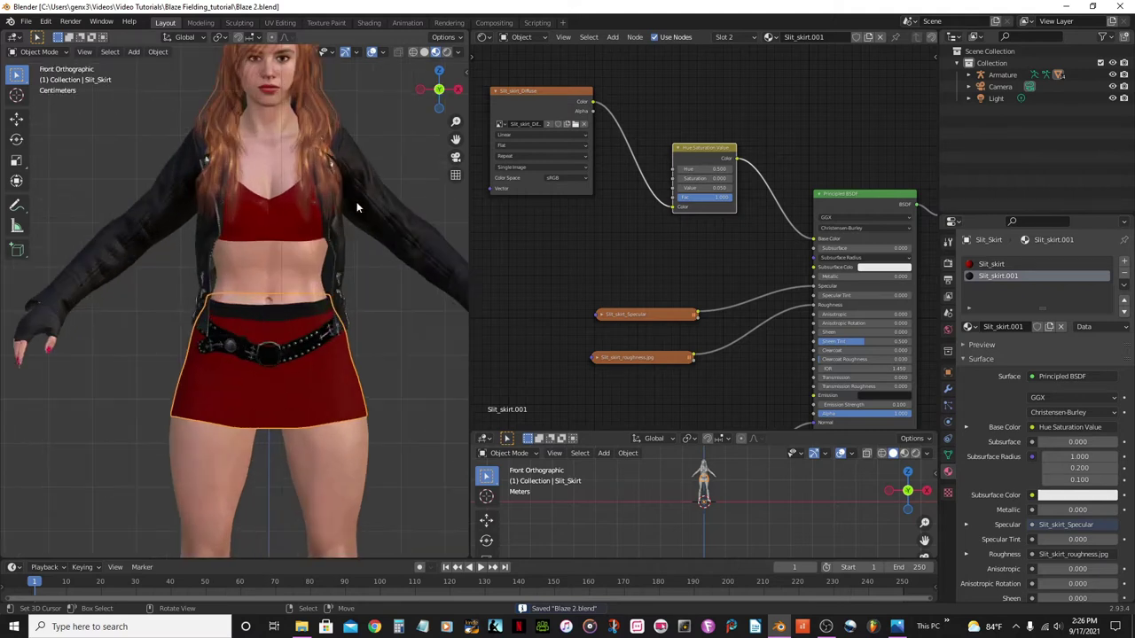
click(371, 51)
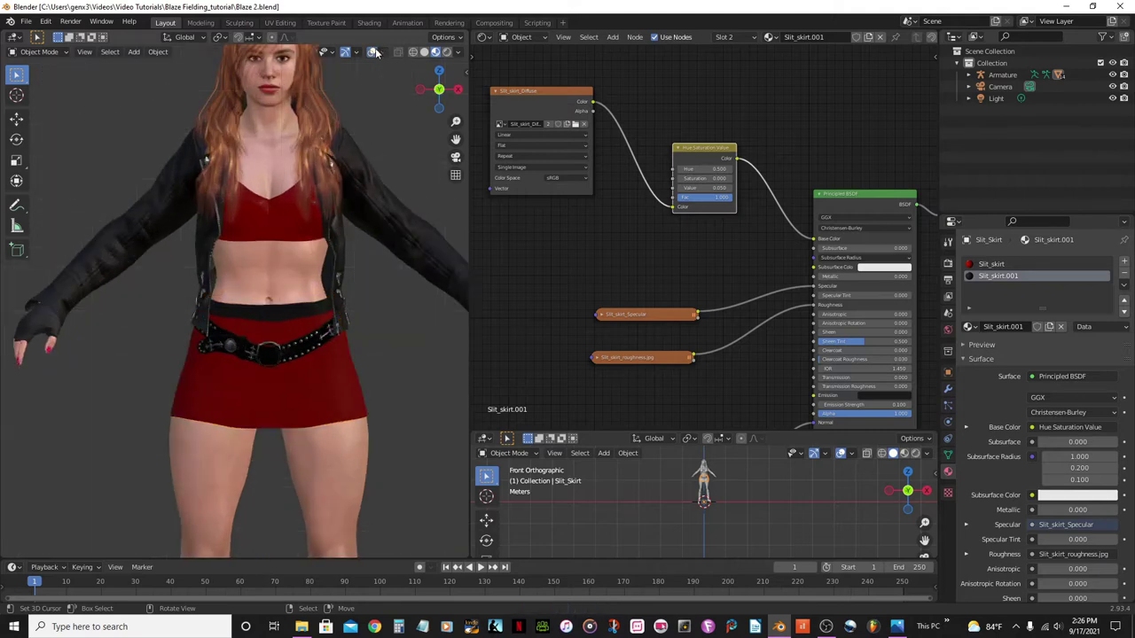
click(447, 51)
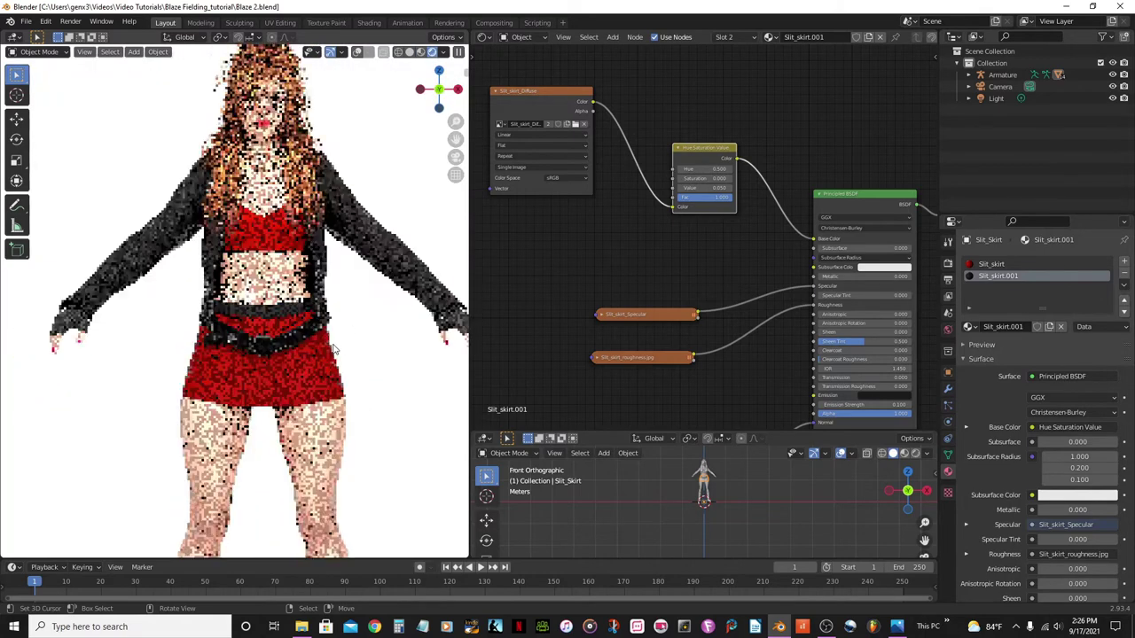
scroll(341, 339, up, 3)
scroll(334, 348, up, 2)
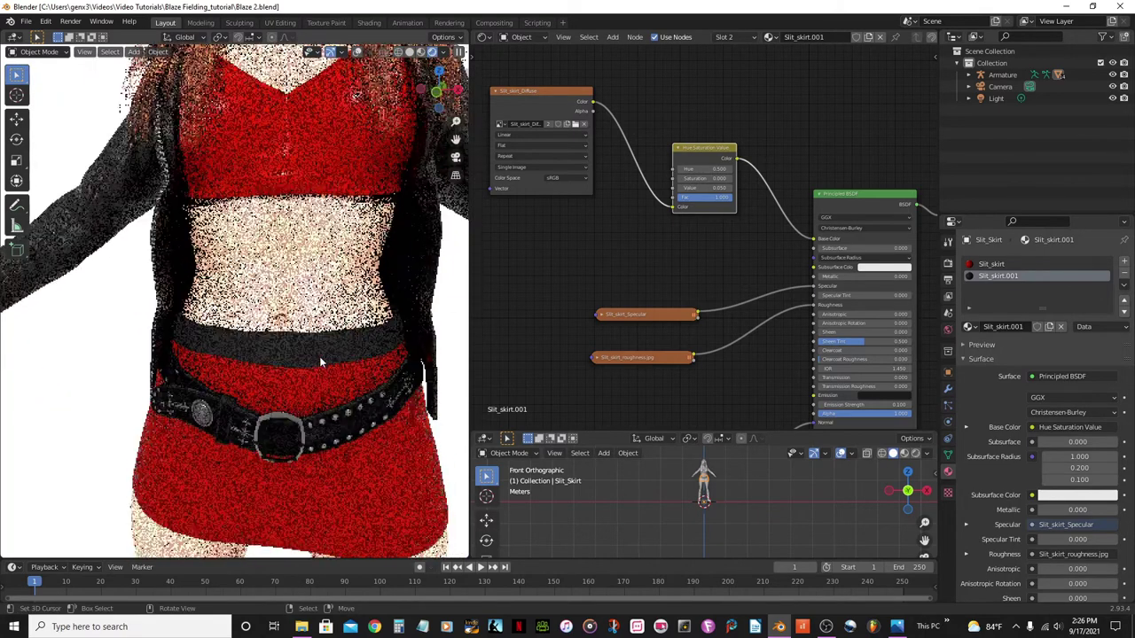
scroll(305, 369, up, 1)
scroll(305, 369, up, 2)
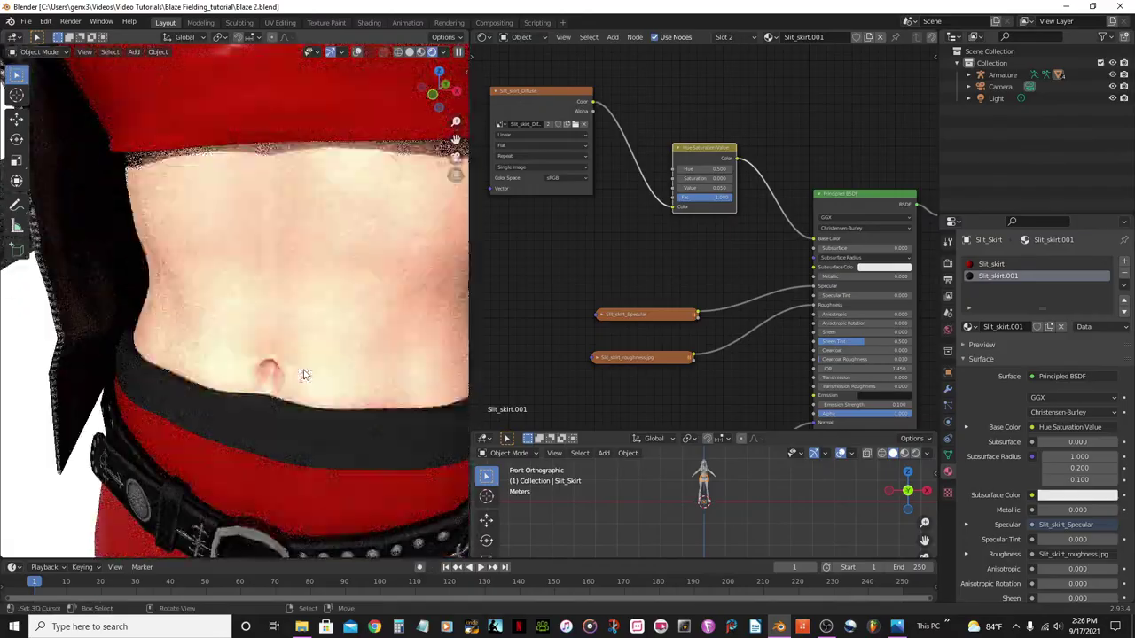
scroll(305, 370, up, 1)
scroll(251, 323, up, 2)
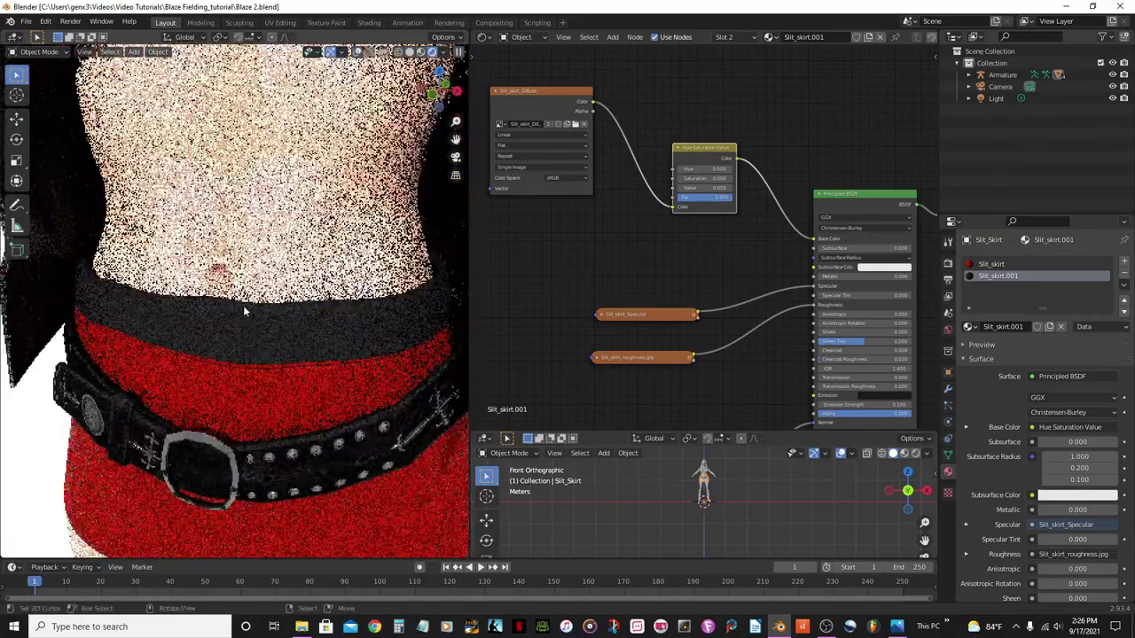
scroll(243, 305, up, 3)
scroll(243, 305, down, 3)
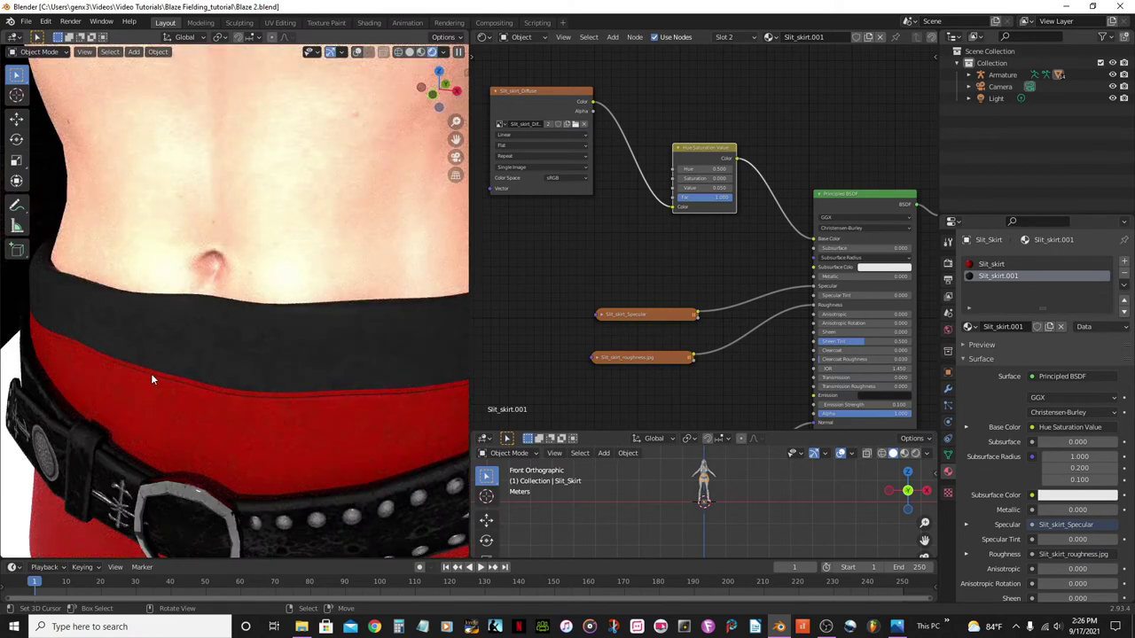
scroll(184, 380, down, 5)
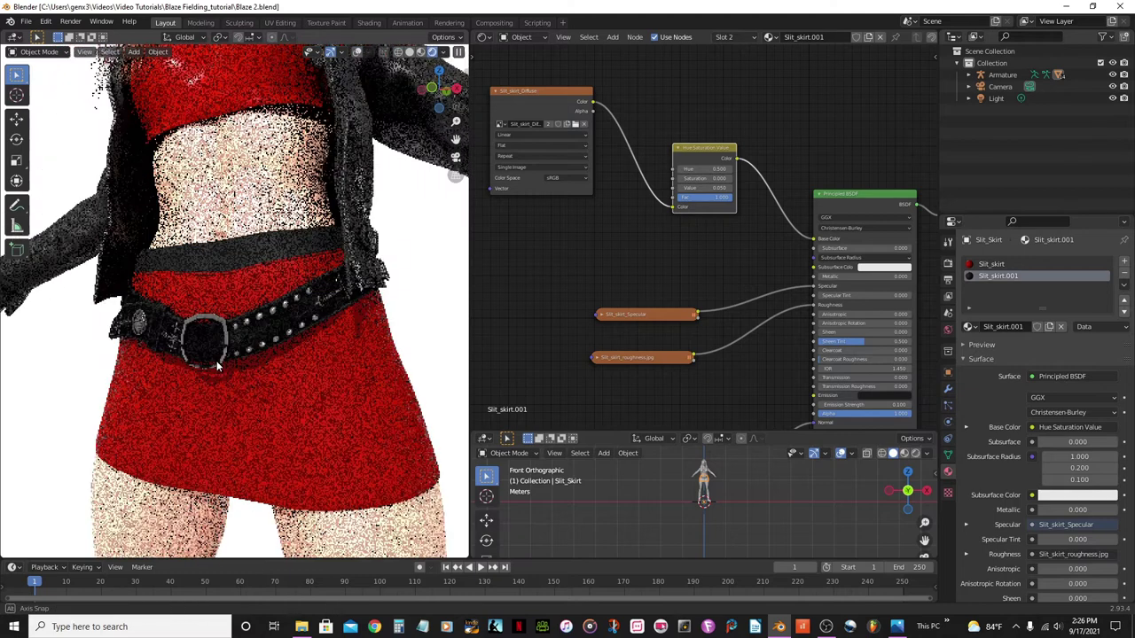
scroll(239, 333, up, 5)
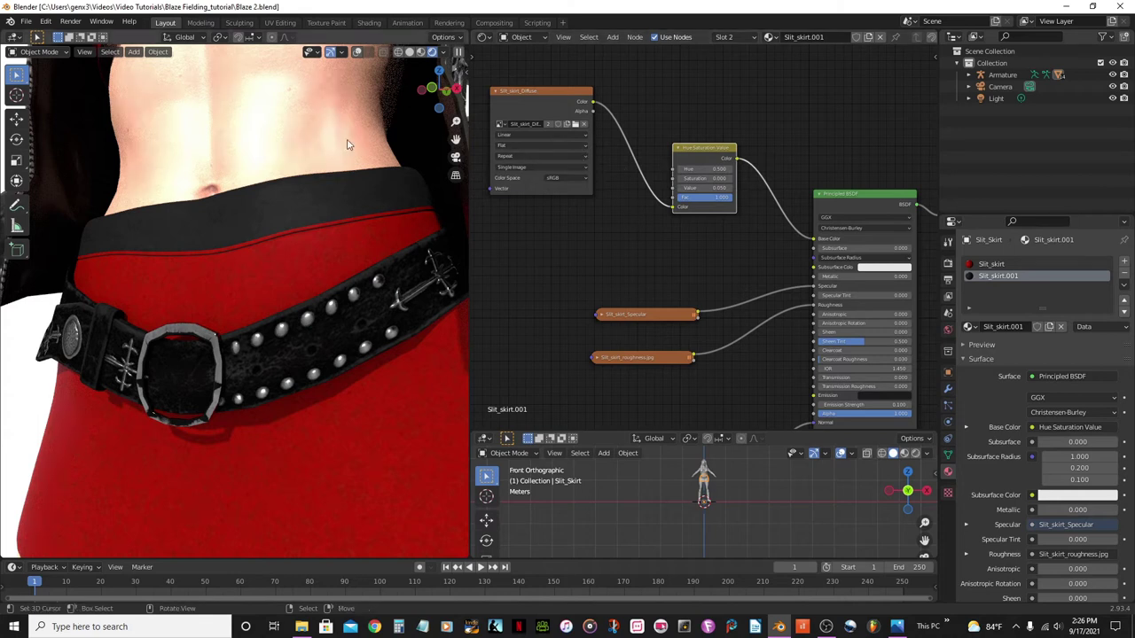
Switch back to Material Preview shading and reopen the skirt in Edit Mode with overlays shown.
click(420, 51)
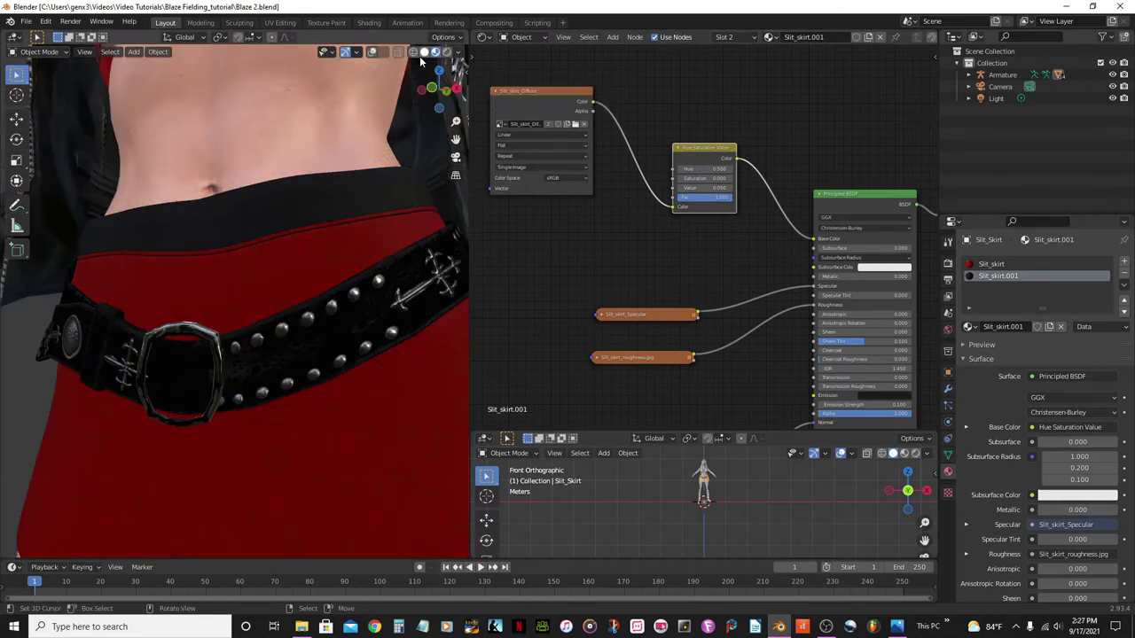
scroll(282, 261, up, 5)
key(Tab)
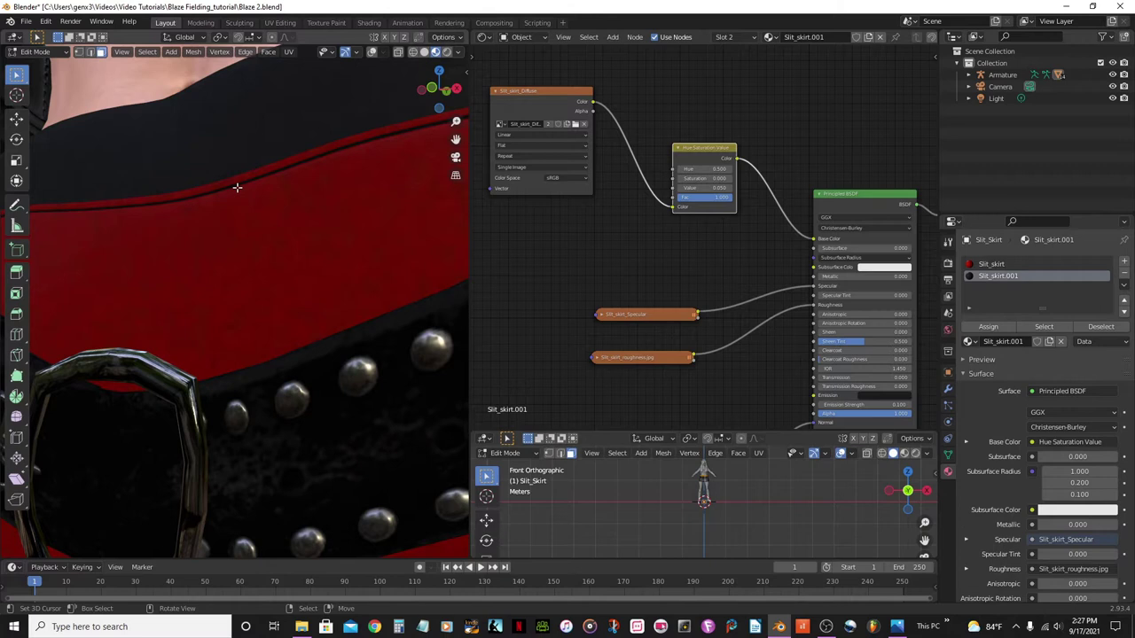
click(371, 51)
Add a loop cut around the skirt just below the waistband groove, leaving it at its default position.
shift+scroll(310, 204, up, 4)
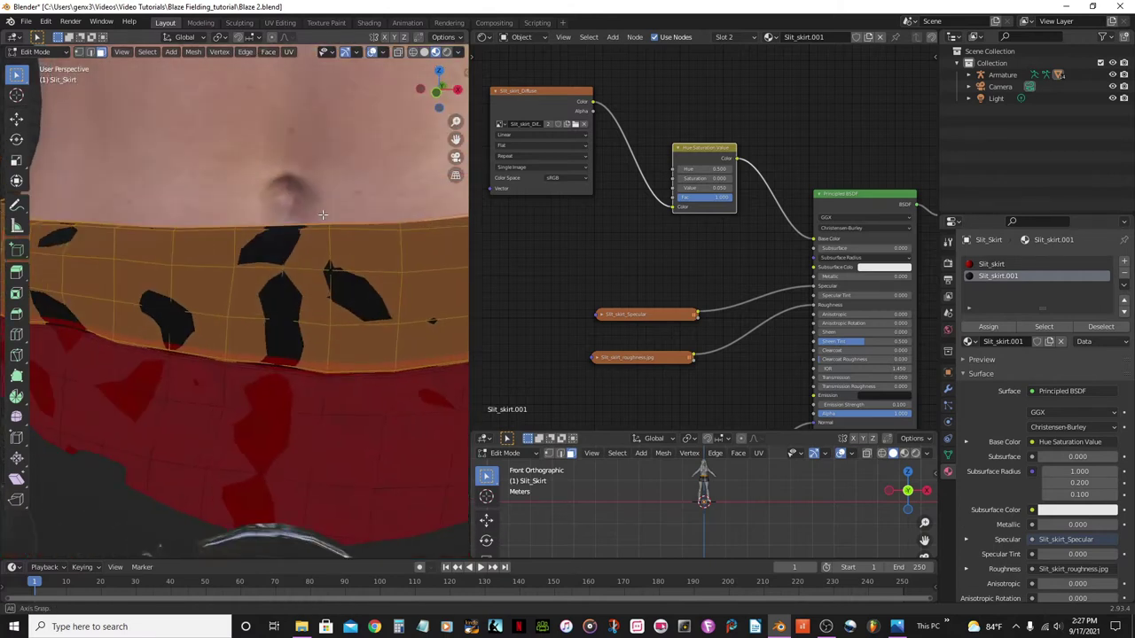
scroll(323, 215, up, 1)
scroll(284, 232, up, 4)
scroll(284, 232, down, 3)
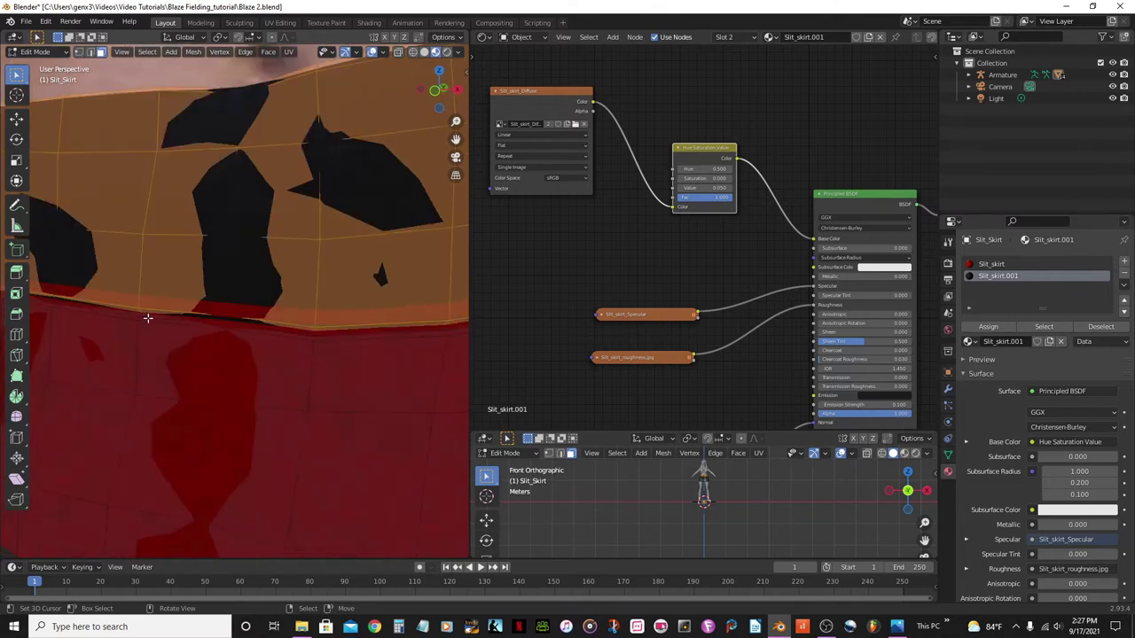
scroll(147, 317, up, 2)
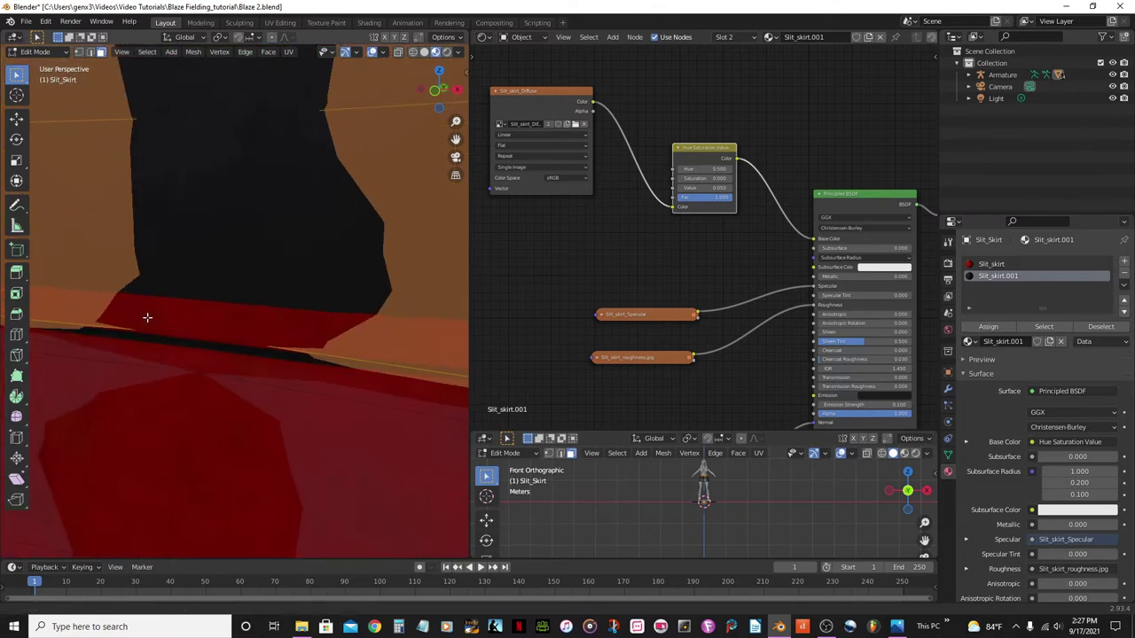
scroll(207, 317, down, 1)
middle_drag(208, 317, 168, 317)
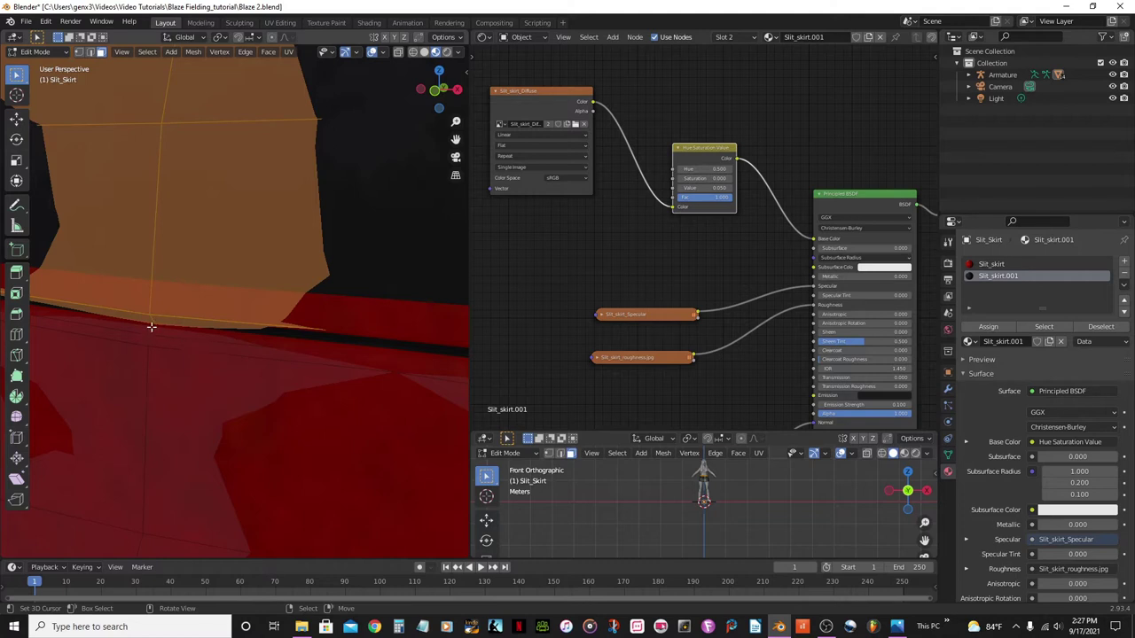
key(ctrl+r)
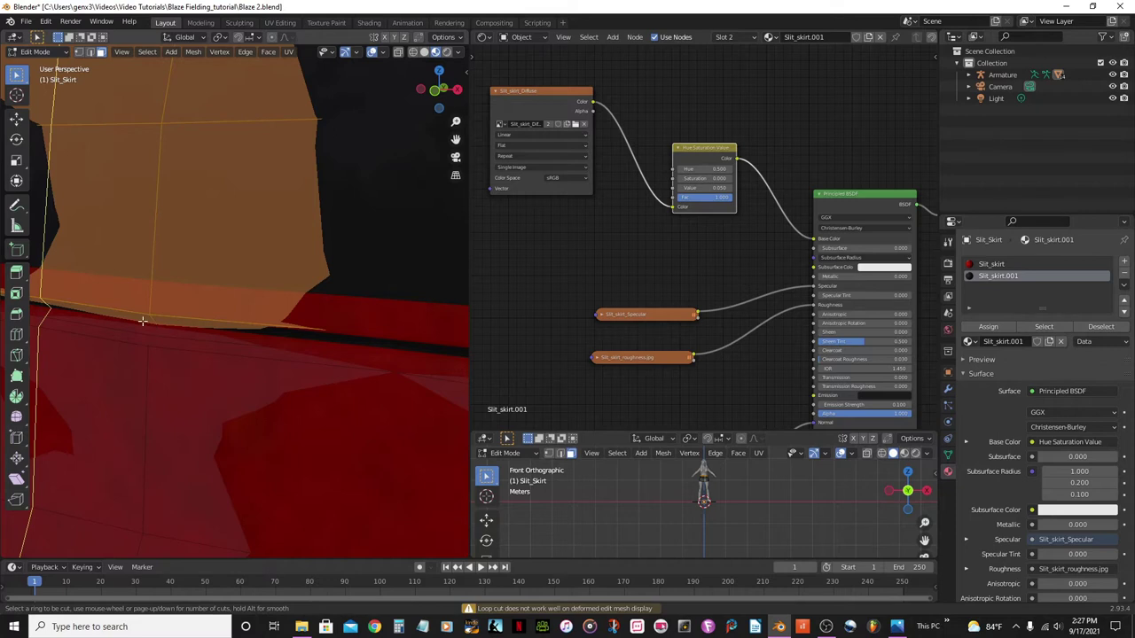
click(154, 332)
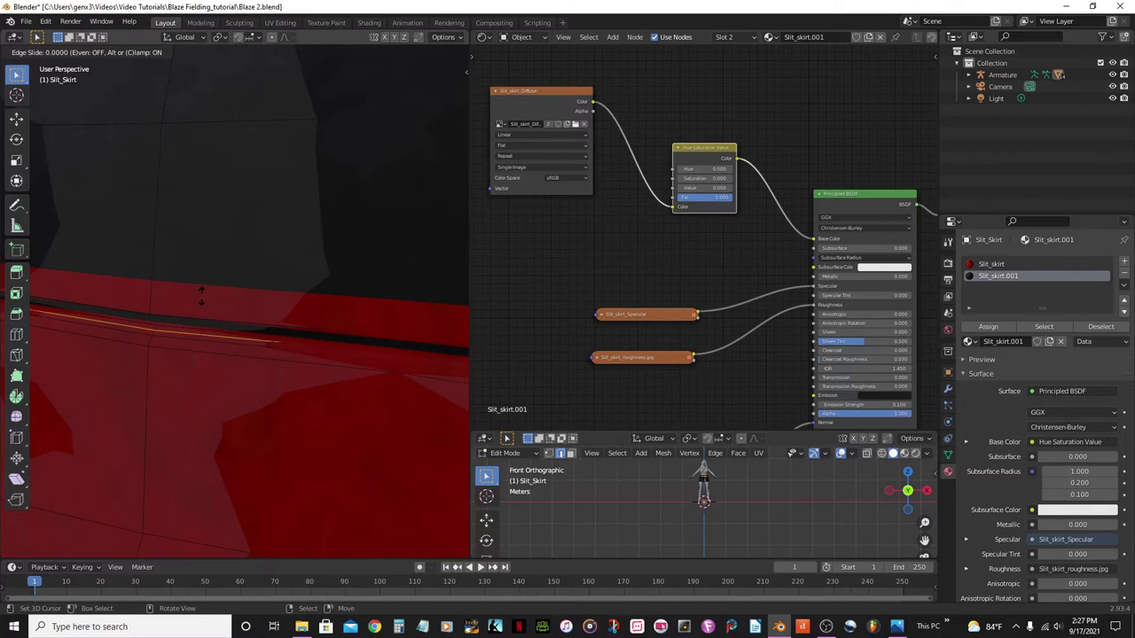
click(184, 377)
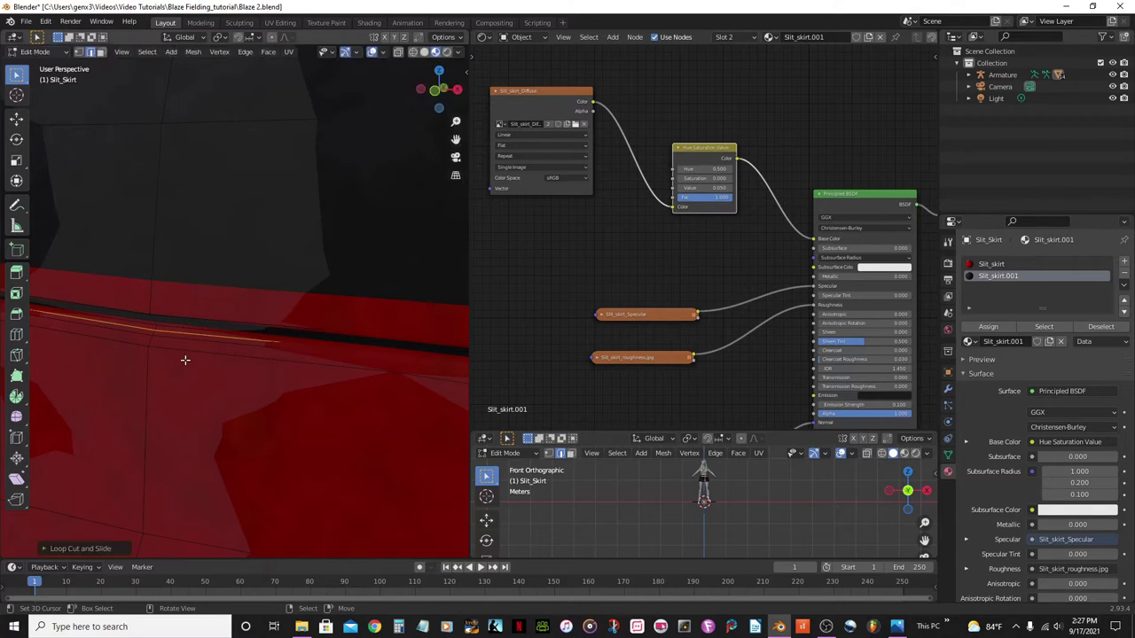
scroll(182, 358, down, 4)
Compare the seam in Object Mode and Edit Mode, and undo the loop cut below the groove.
key(Tab)
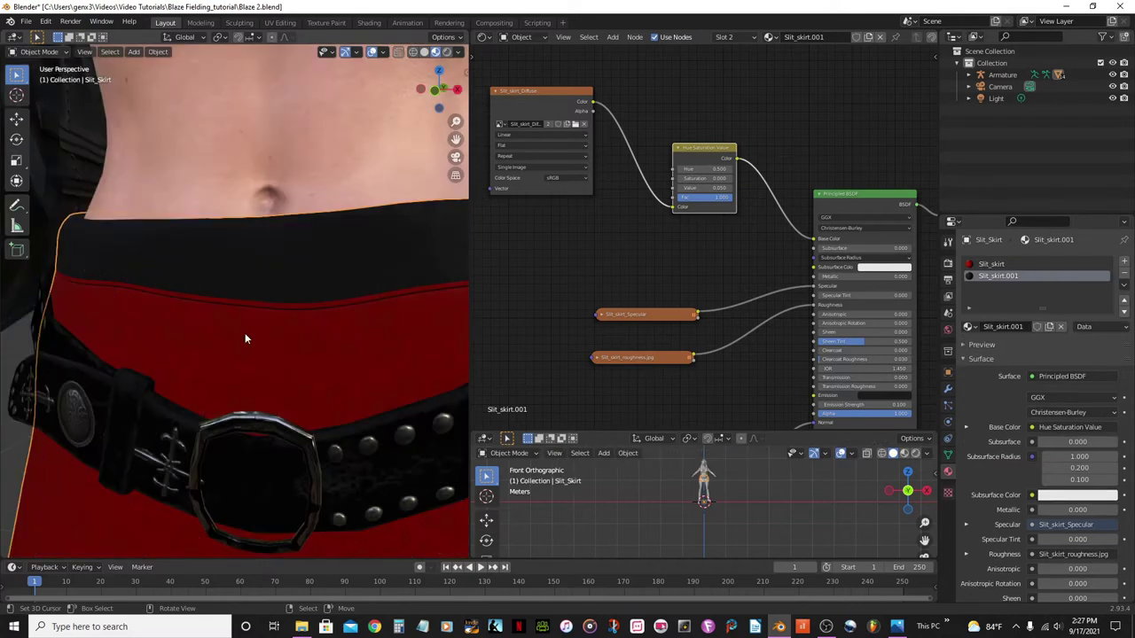
scroll(246, 339, up, 4)
key(Tab)
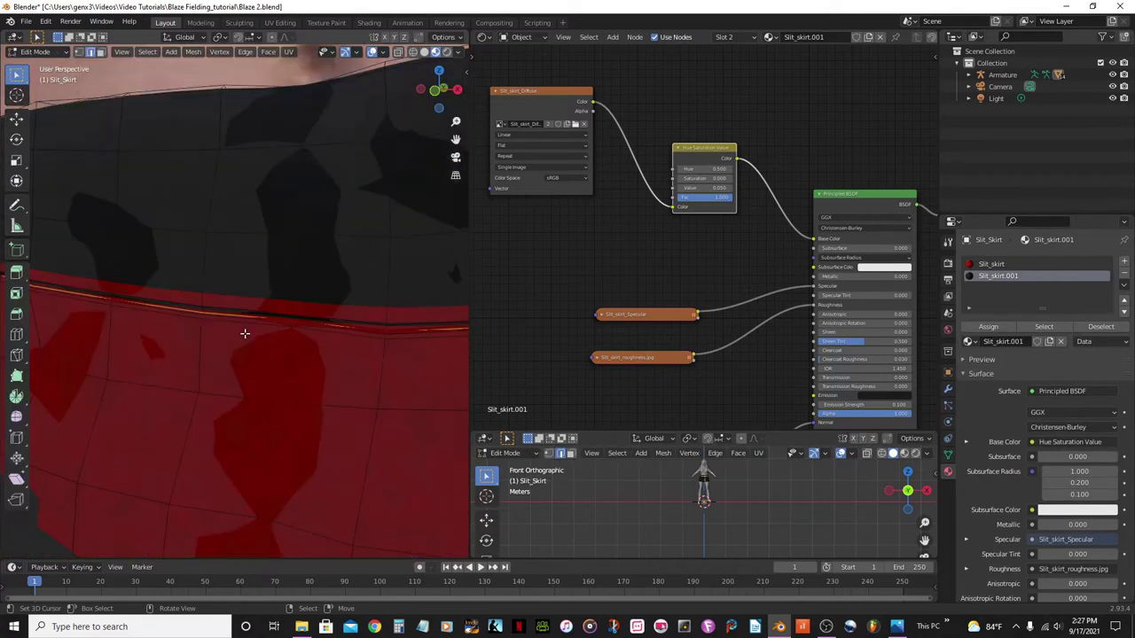
mouse_move(246, 332)
middle_down()
mouse_move(250, 302)
mouse_move(233, 255)
mouse_move(250, 319)
middle_up()
scroll(250, 317, up, 3)
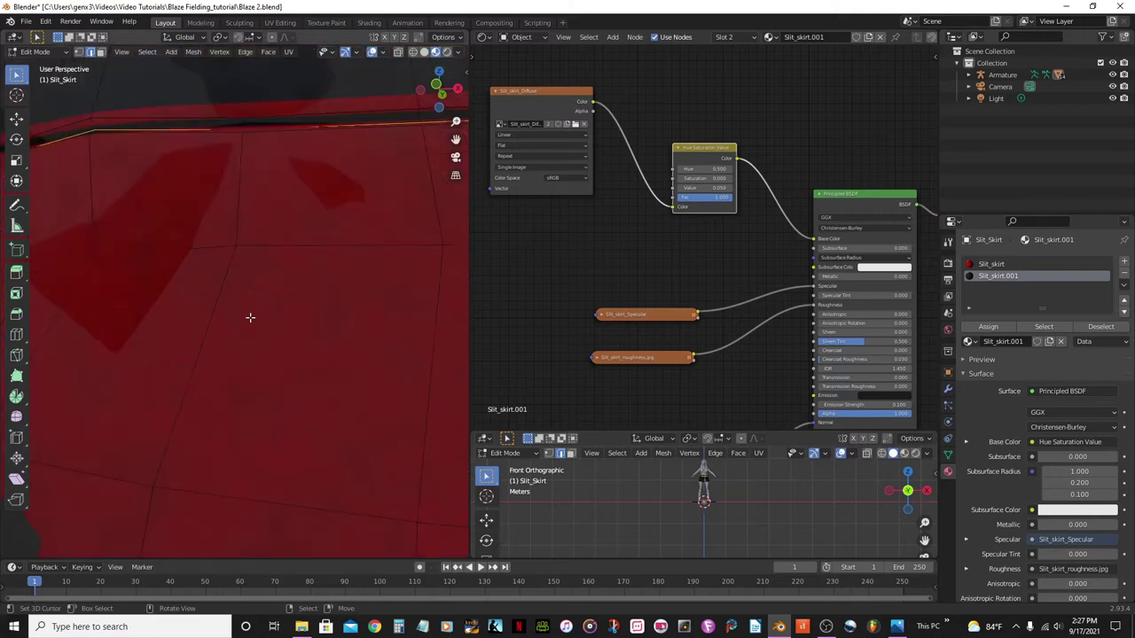
scroll(250, 317, down, 3)
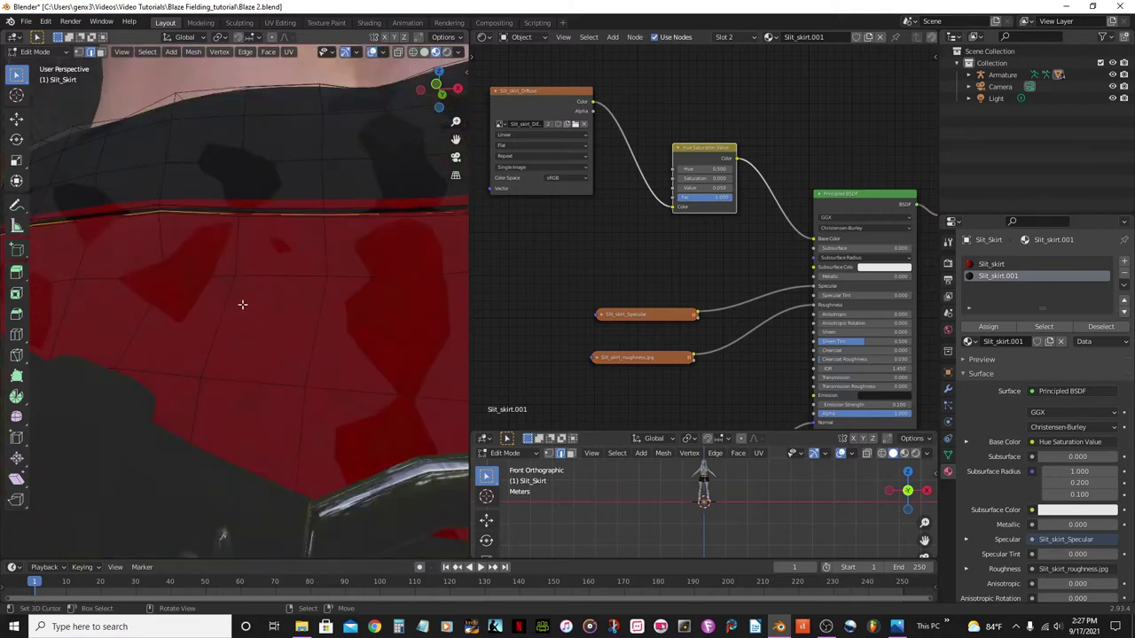
key(Tab)
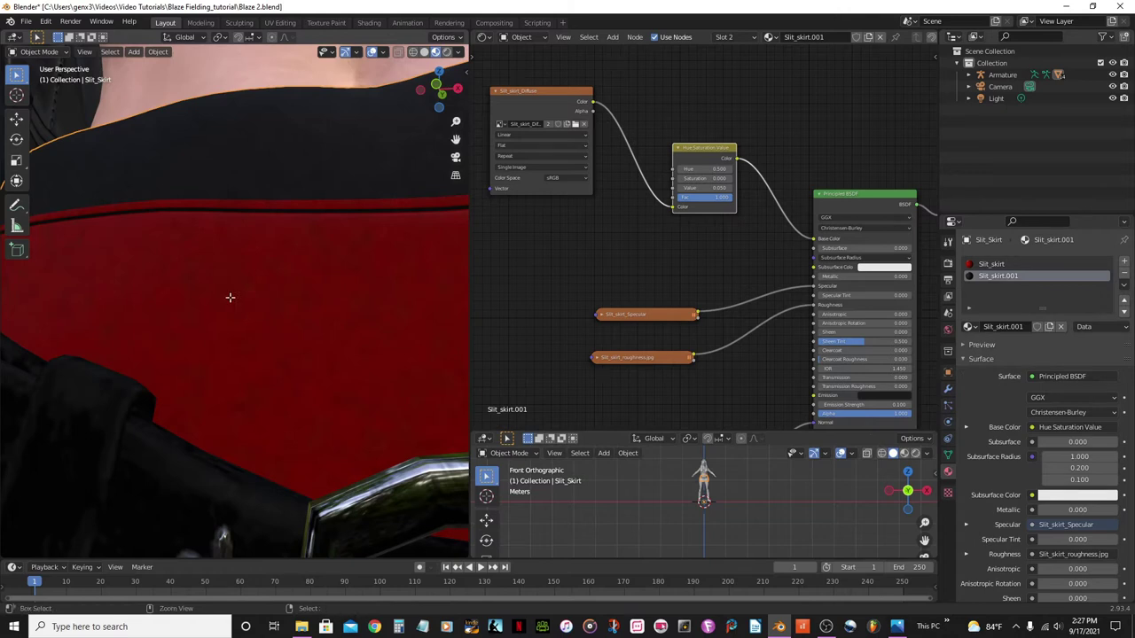
key(Tab)
middle_drag(224, 285, 424, 320)
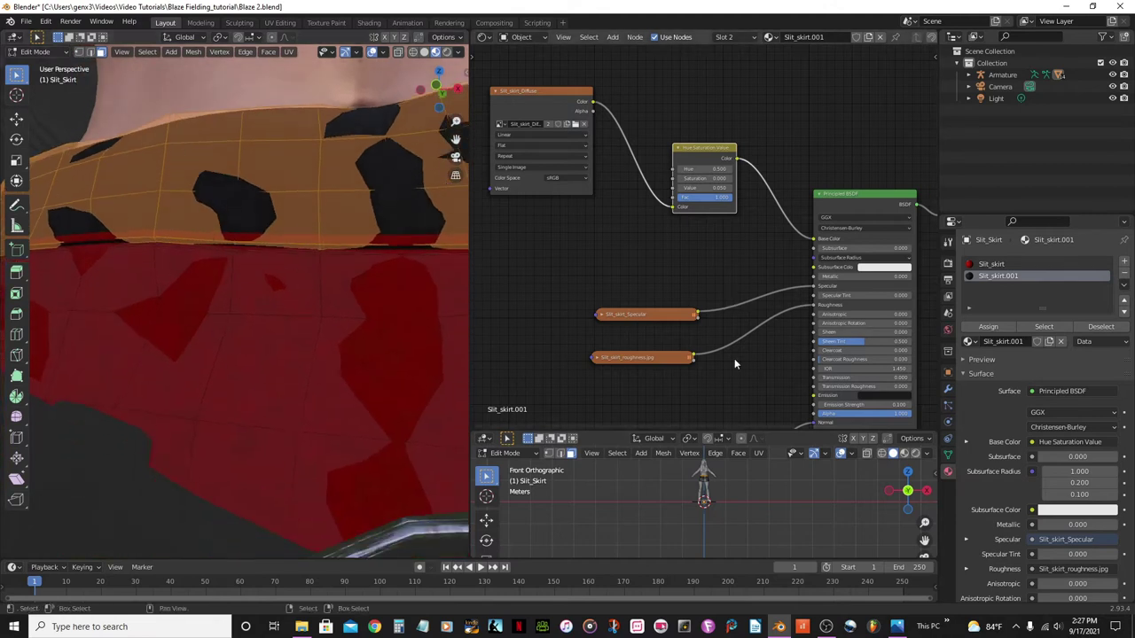
Turn off the viewport display of the skirt's Subdivision modifier and look closely at the bare waistband seam.
click(948, 390)
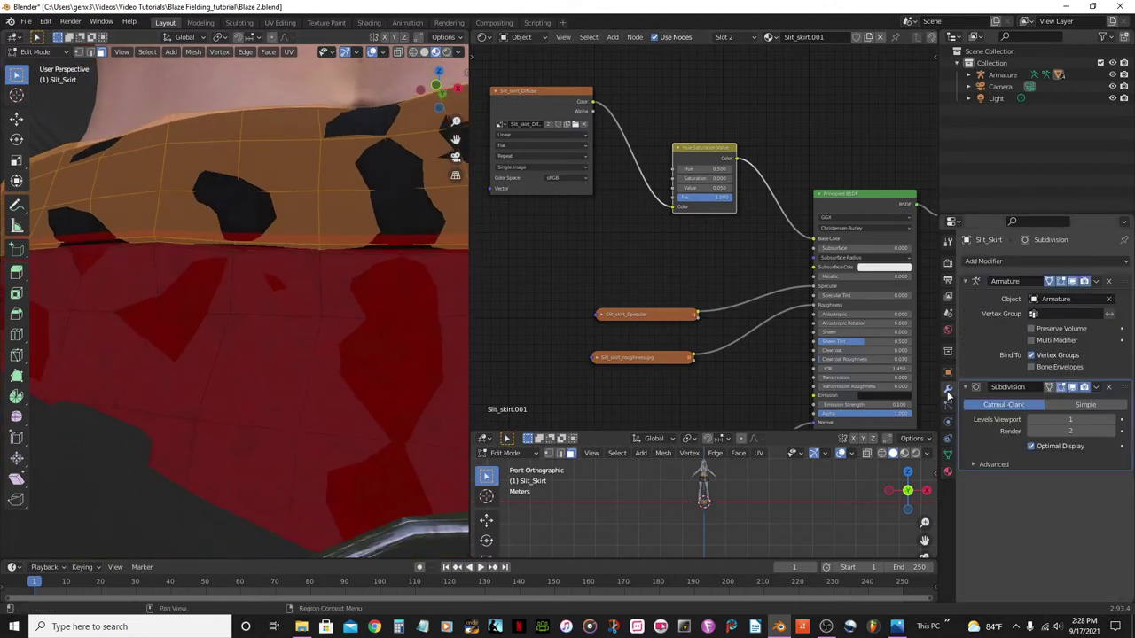
click(1073, 390)
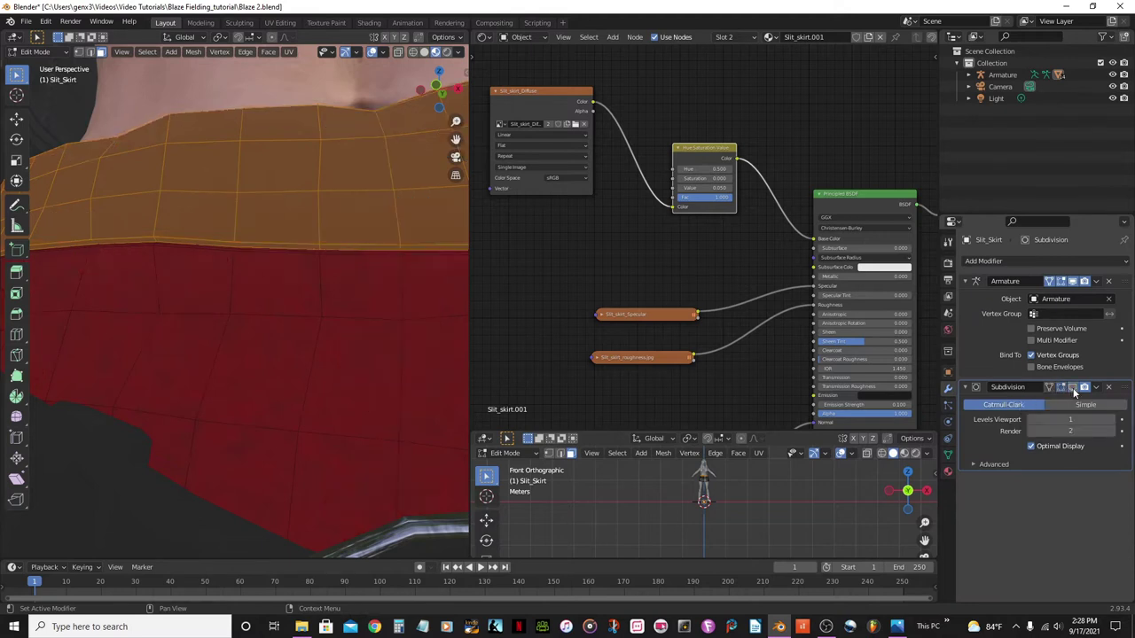
middle_drag(144, 263, 194, 253)
scroll(193, 252, up, 5)
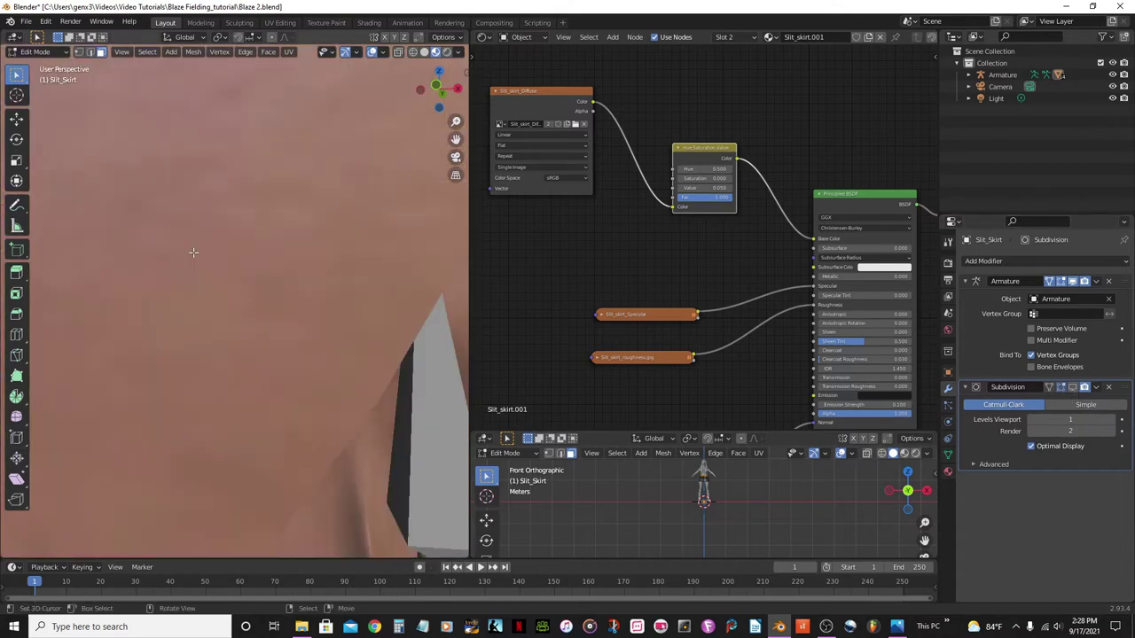
scroll(193, 252, down, 2)
shift+middle_drag(193, 253, 198, 279)
scroll(199, 279, up, 2)
scroll(199, 279, down, 2)
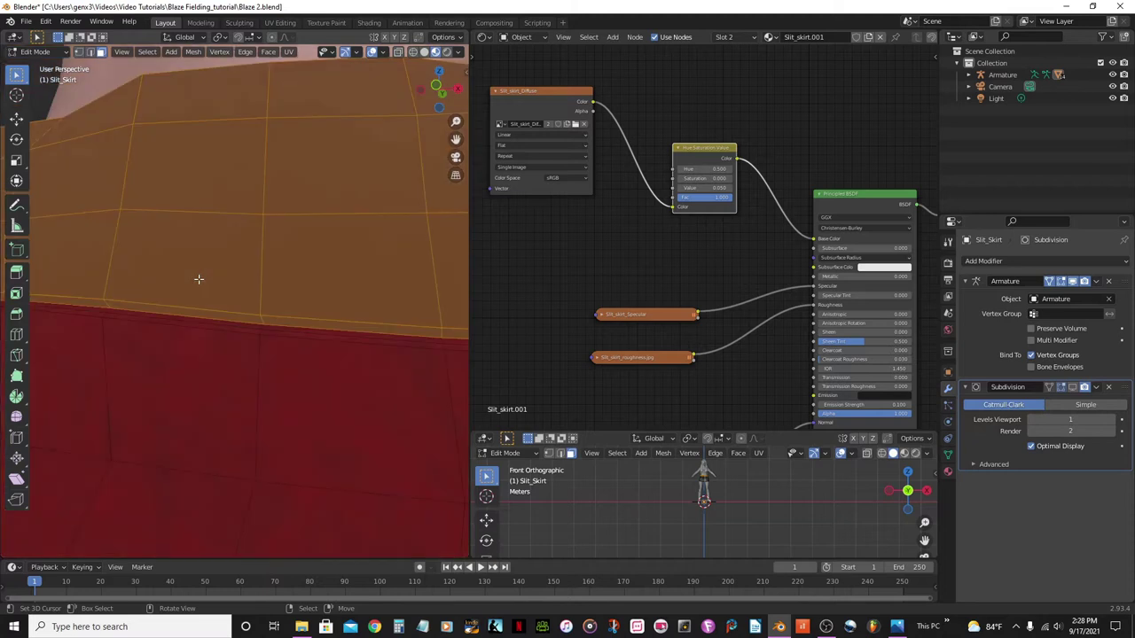
scroll(260, 323, up, 2)
scroll(260, 324, down, 2)
scroll(258, 322, up, 1)
middle_drag(259, 322, 233, 307)
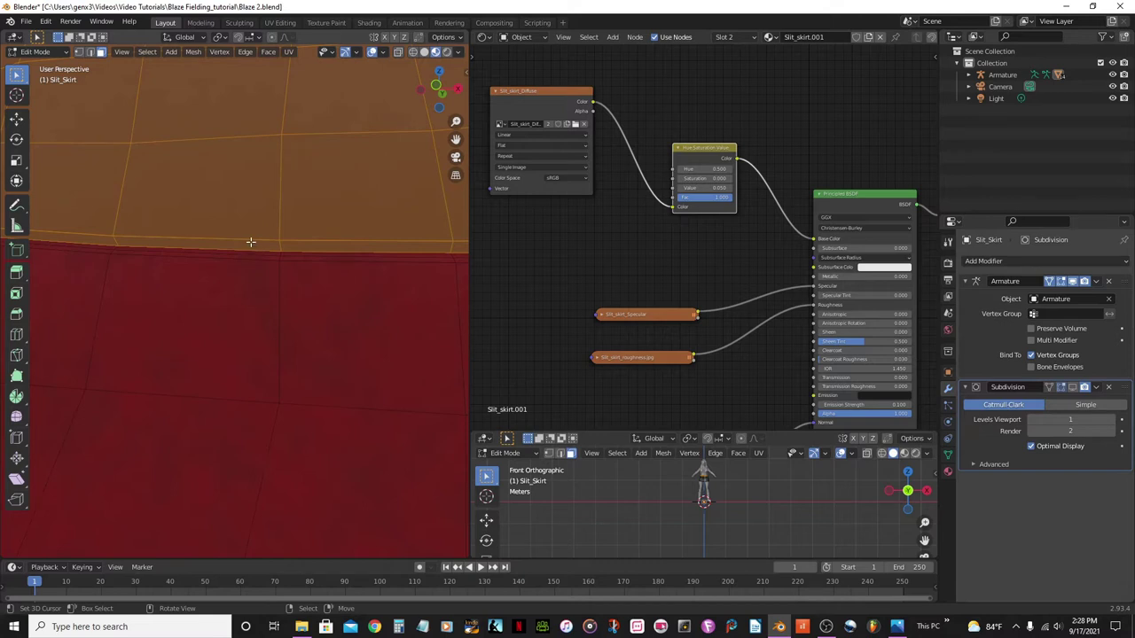
Move the narrow face at the waistband's lower edge up and back down to reveal the groove faces behind it.
key(h)
key(g)
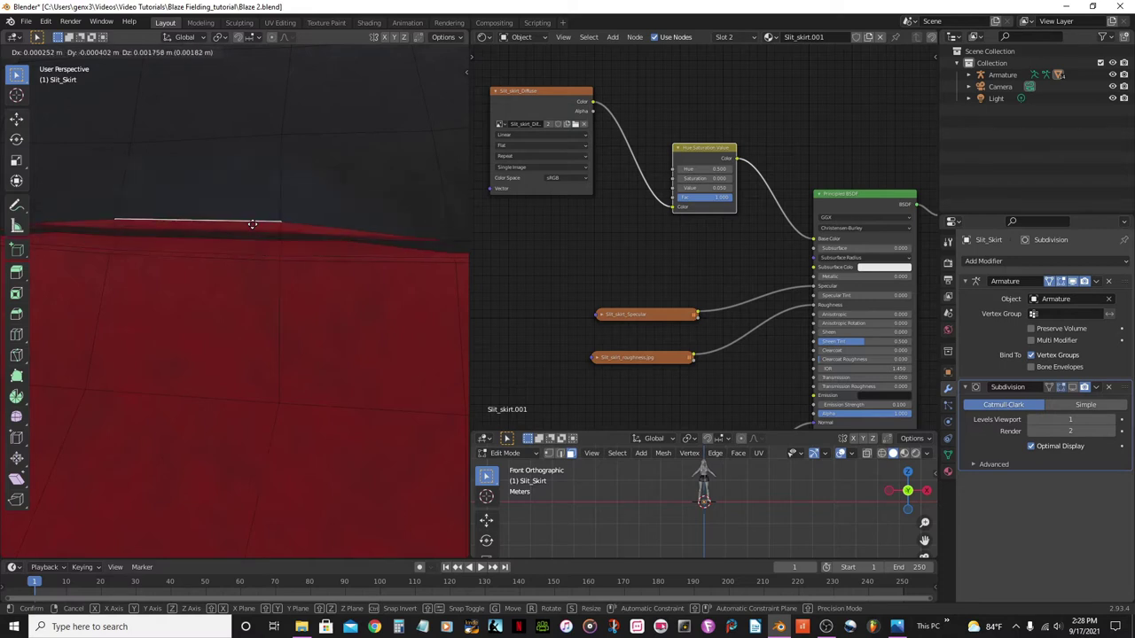
click(255, 246)
scroll(264, 279, down, 2)
scroll(264, 282, down, 3)
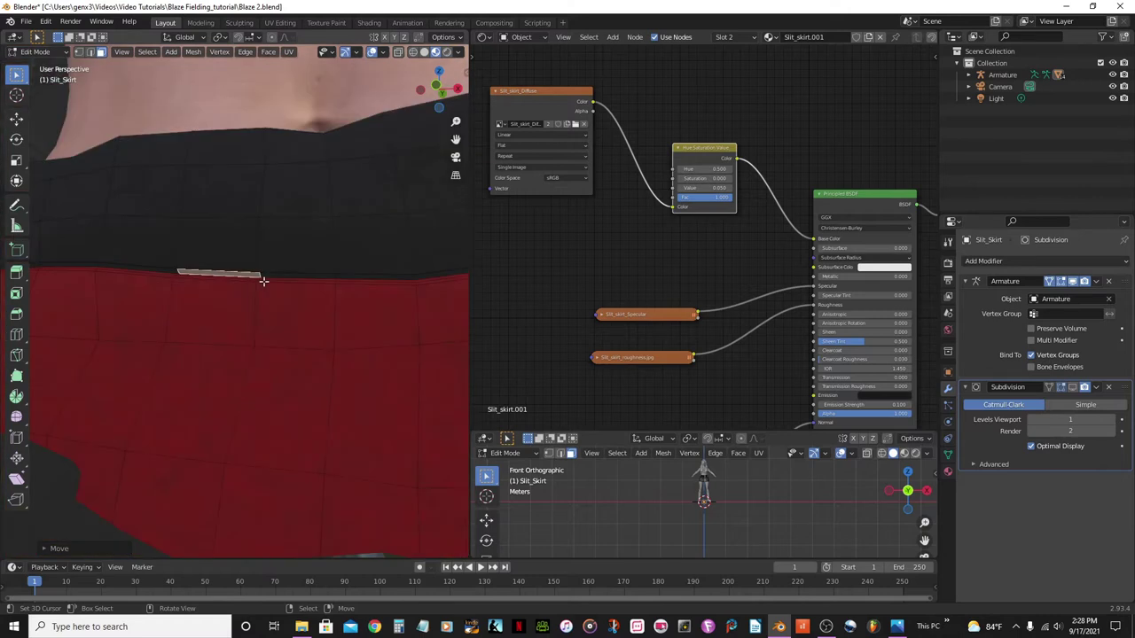
Raise one waistband face above the groove slightly to expose the faces hidden under the waistband's lower edge.
middle_drag(263, 282, 232, 286)
middle_drag(231, 285, 250, 299)
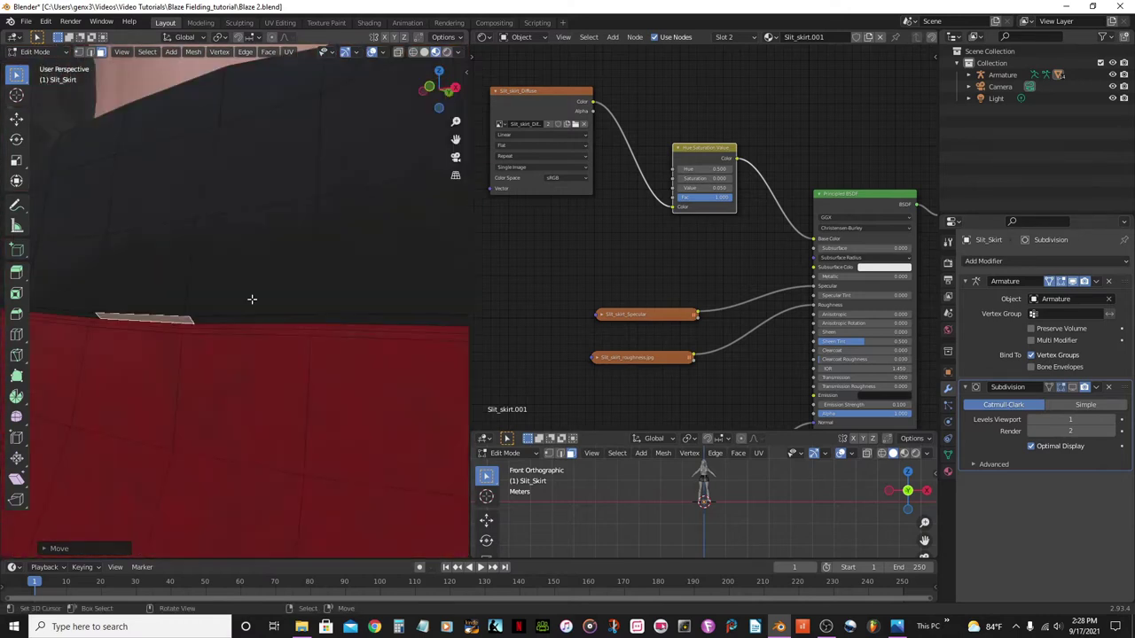
key(e)
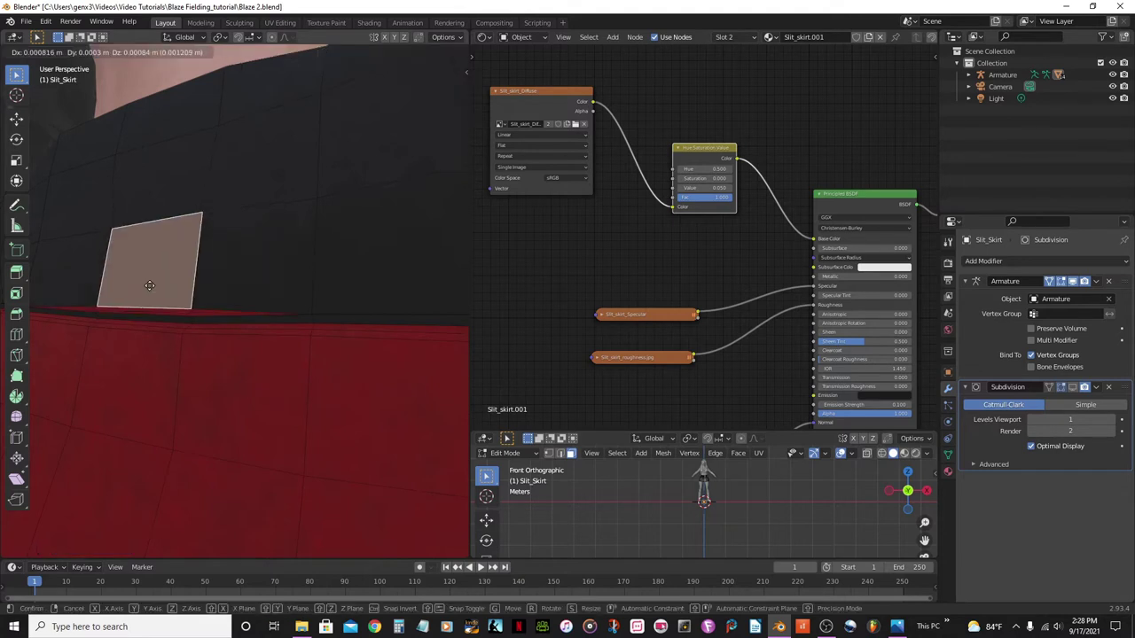
click(151, 283)
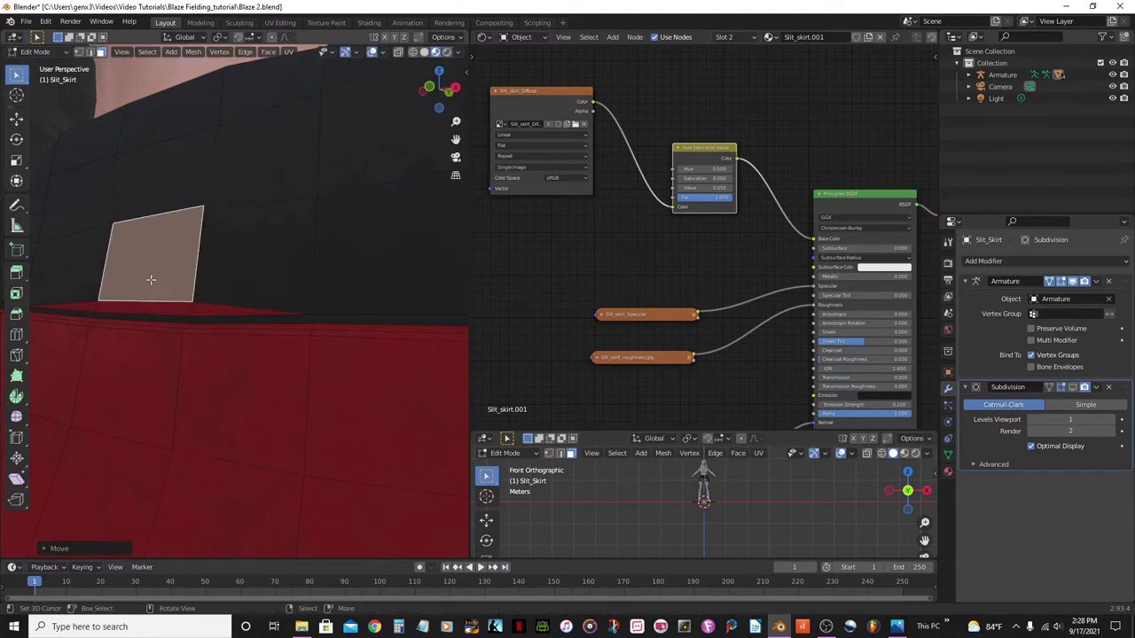
Select the whole loop of red faces hidden under the waistband's edge and assign the Slit_skirt.001 material to it.
click(189, 312)
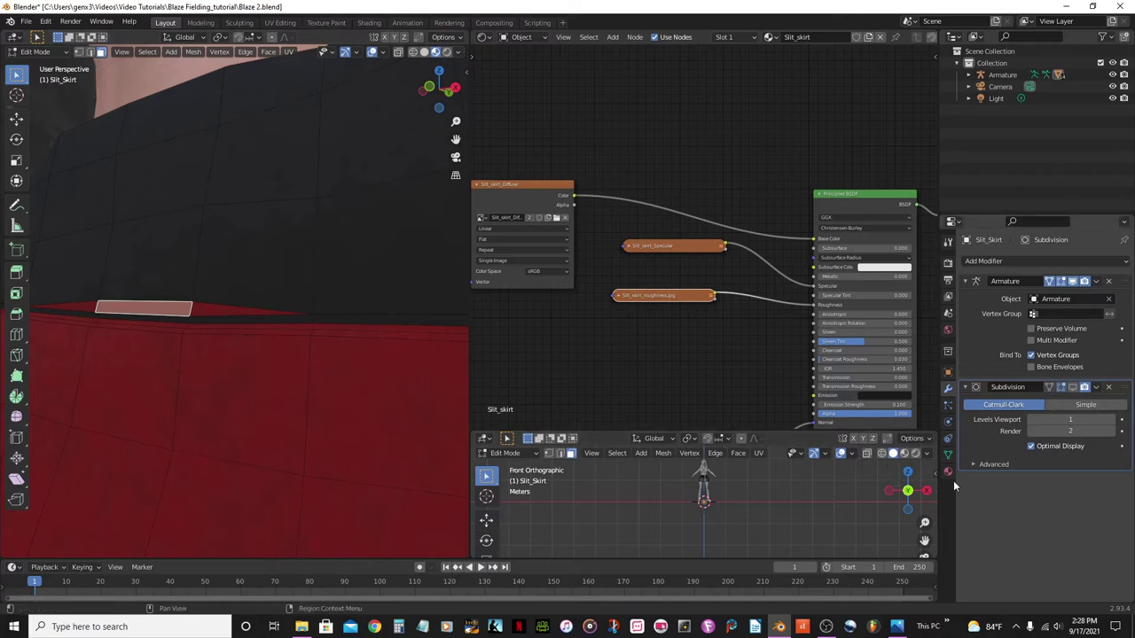
click(948, 472)
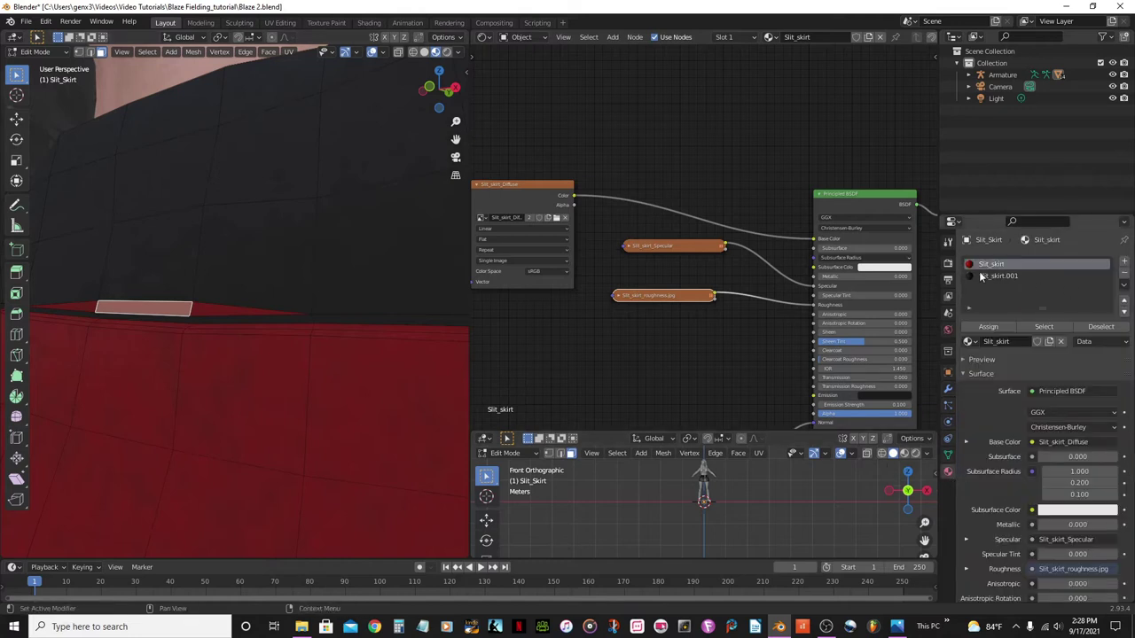
alt+click(190, 308)
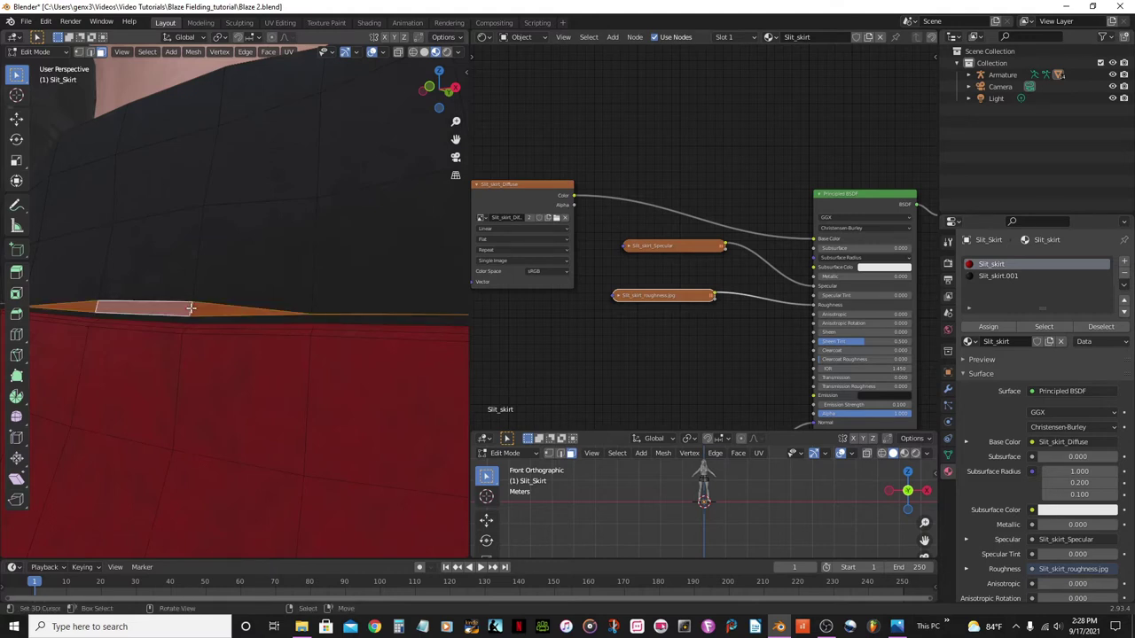
click(999, 277)
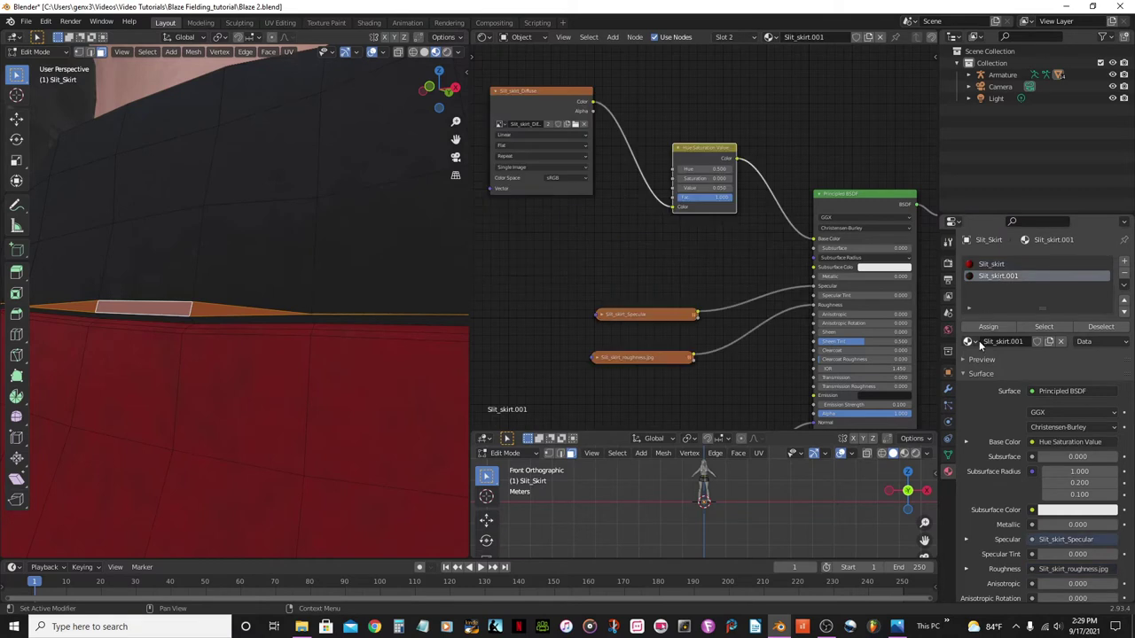
click(989, 328)
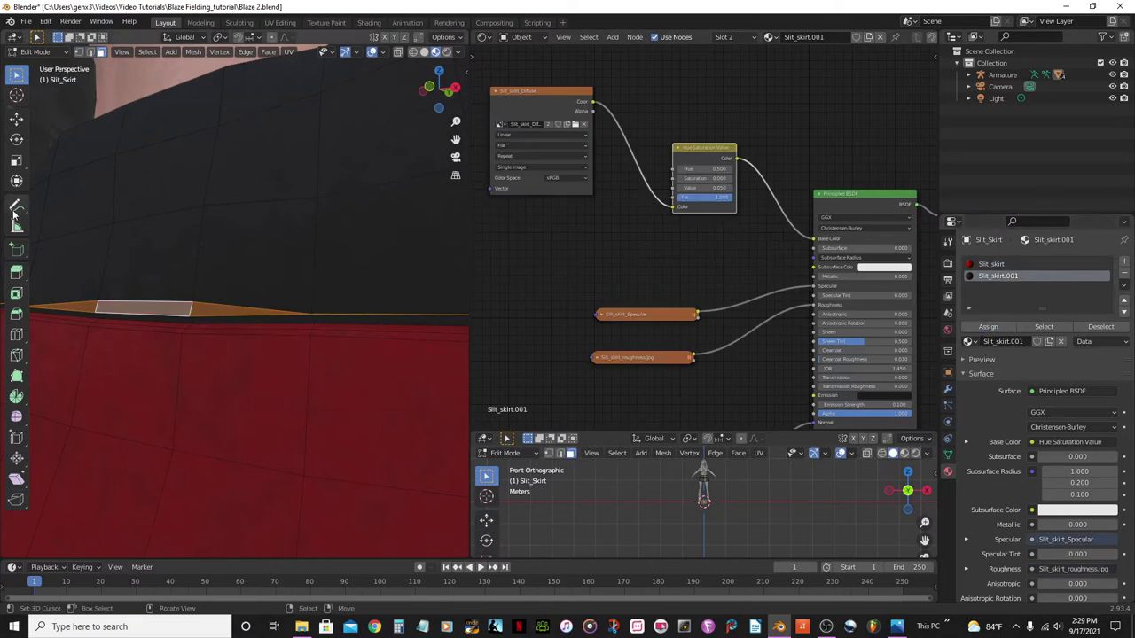
Move the raised waistband face back down against the groove.
click(144, 270)
key(g)
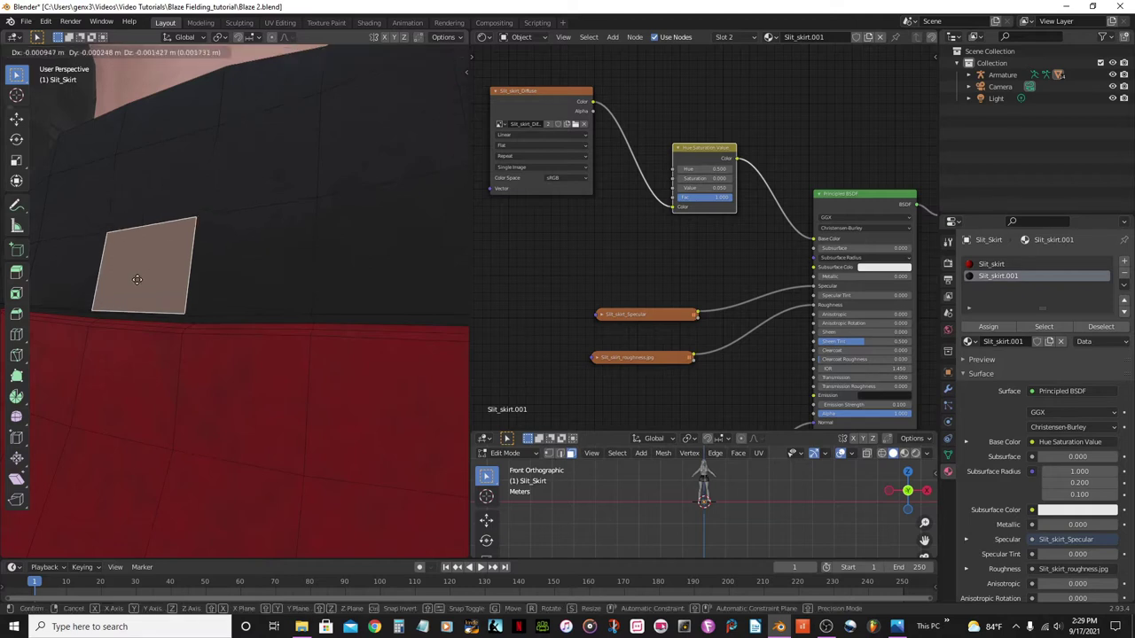
click(139, 280)
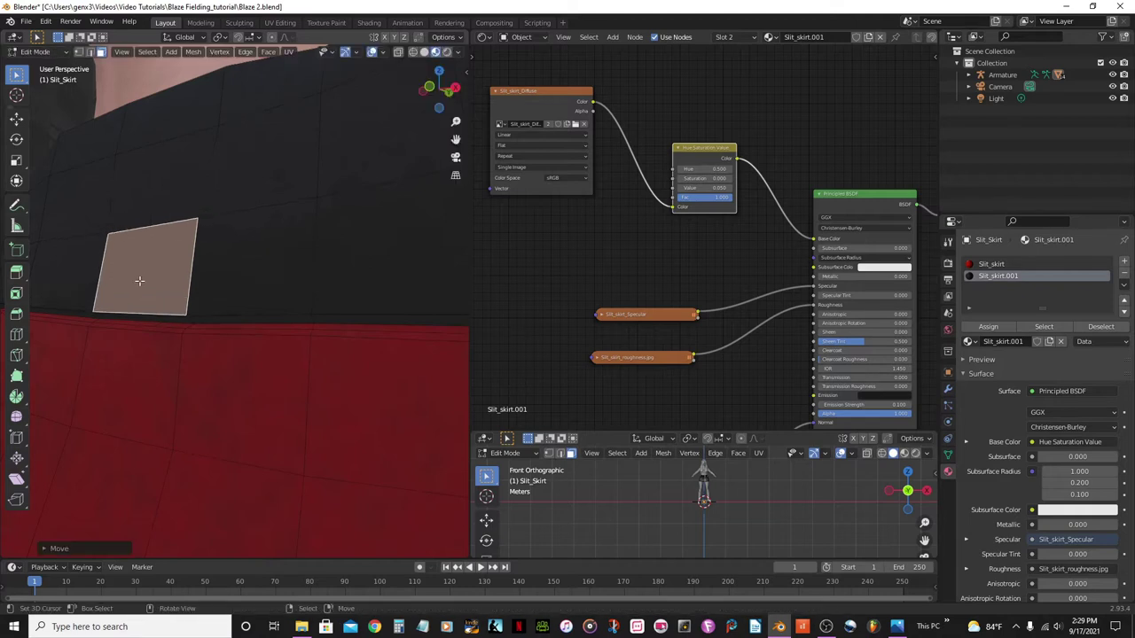
Return to Object Mode with the whole skirt in view and save the file.
scroll(139, 282, down, 4)
key(Tab)
scroll(141, 282, down, 5)
middle_drag(209, 342, 259, 333)
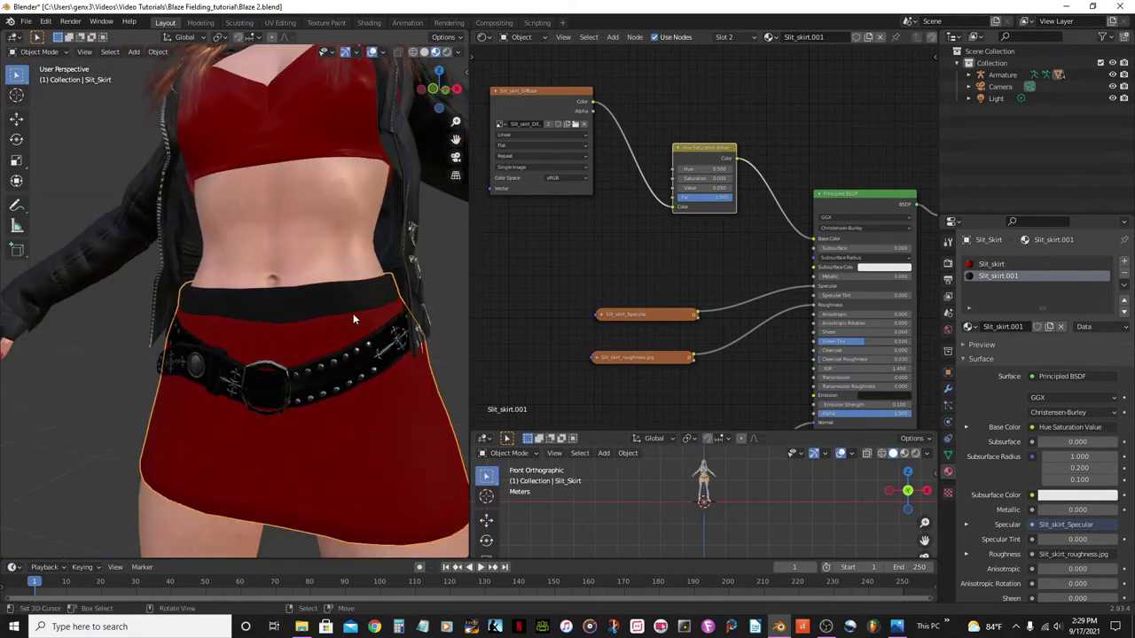
key(ctrl+s)
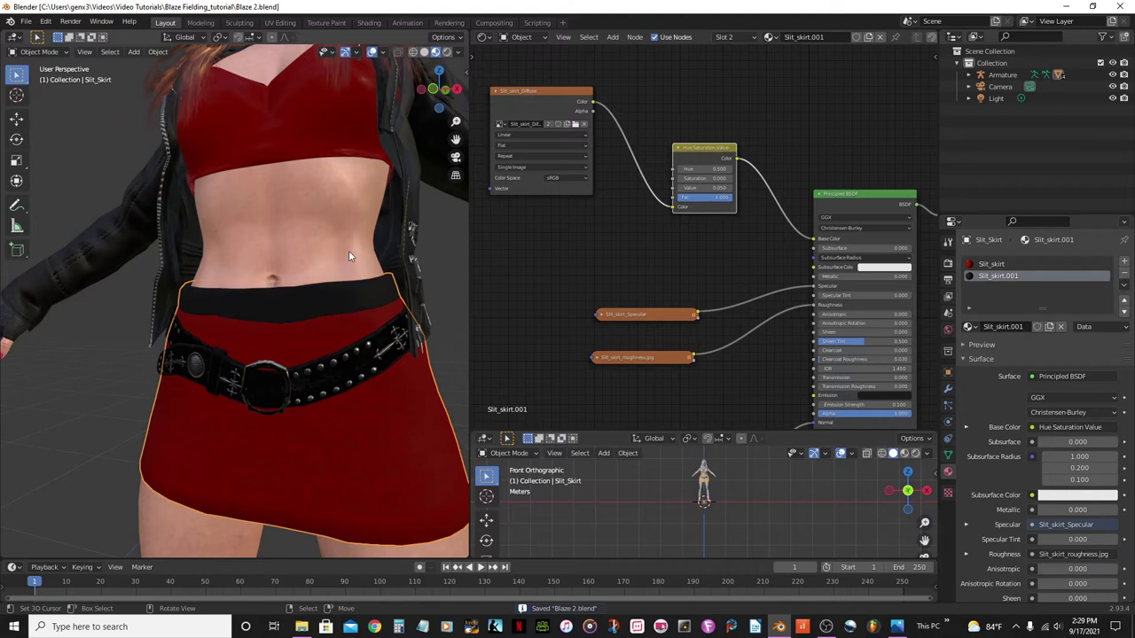
Examine the finished outfit from the front in Rendered shading.
click(446, 52)
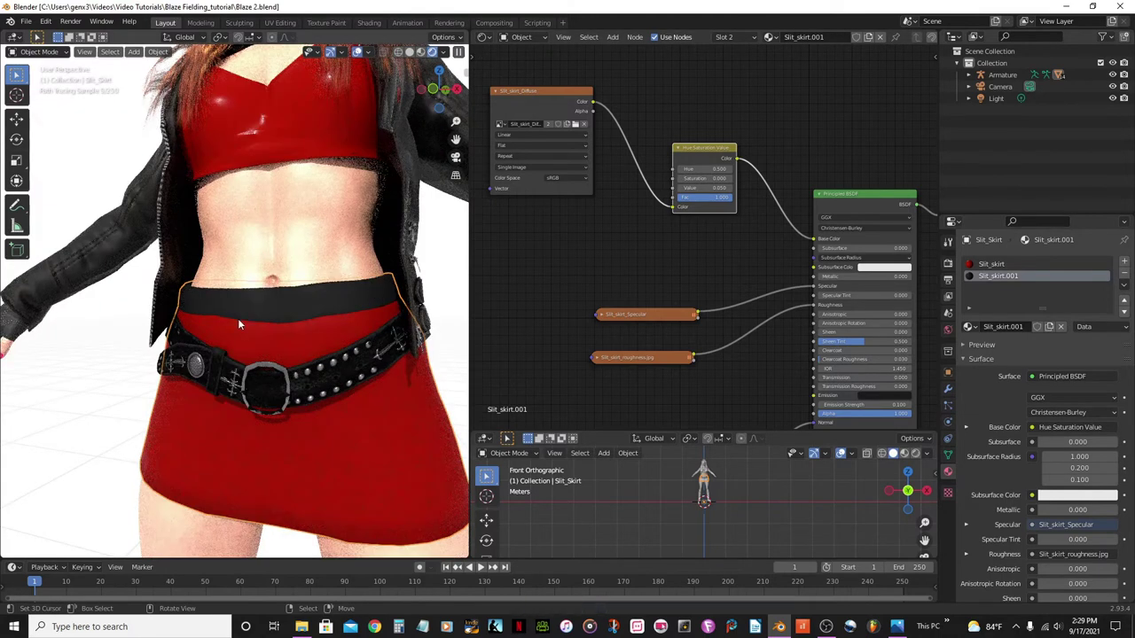
scroll(307, 316, down, 3)
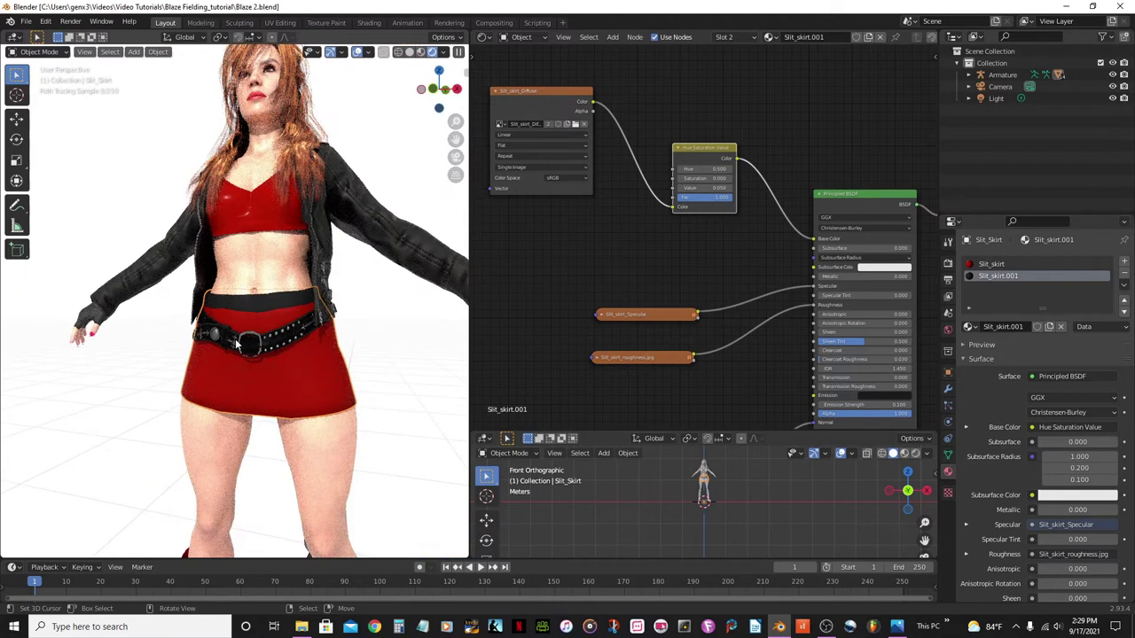
key(KP_1)
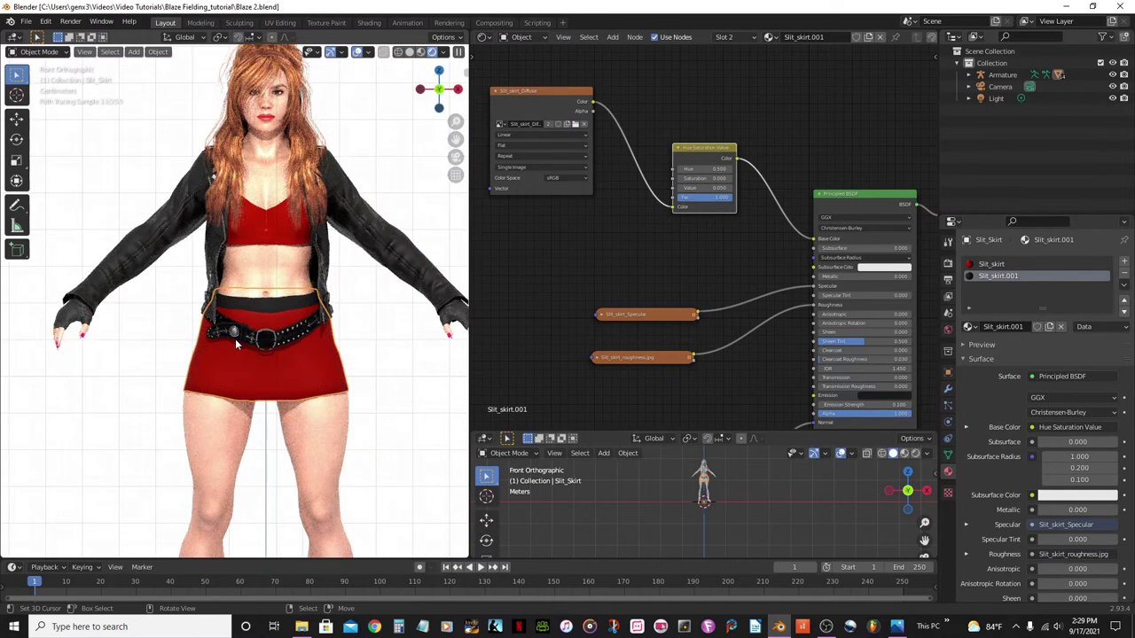
Enable the skirt's Subdivision modifier in the viewport and save the file.
scroll(282, 346, up, 5)
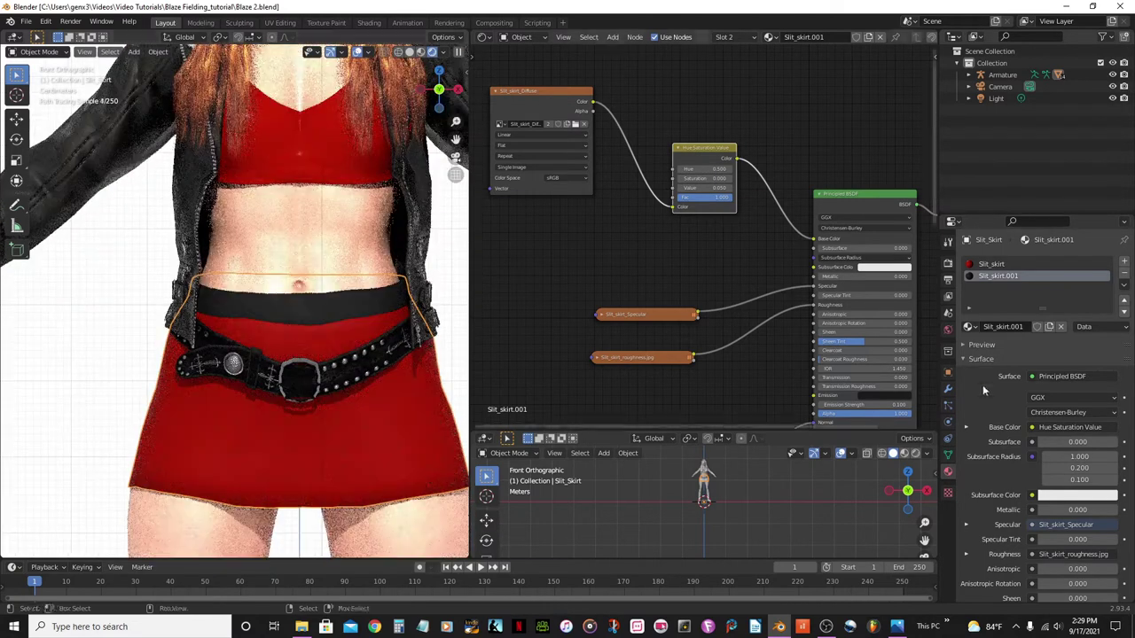
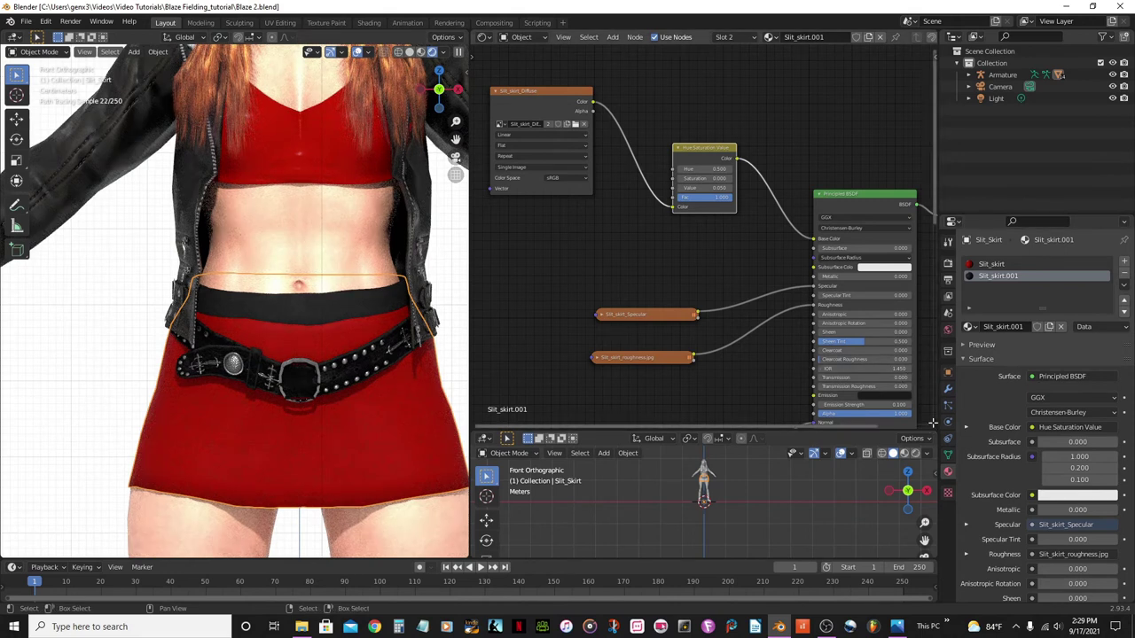
click(948, 389)
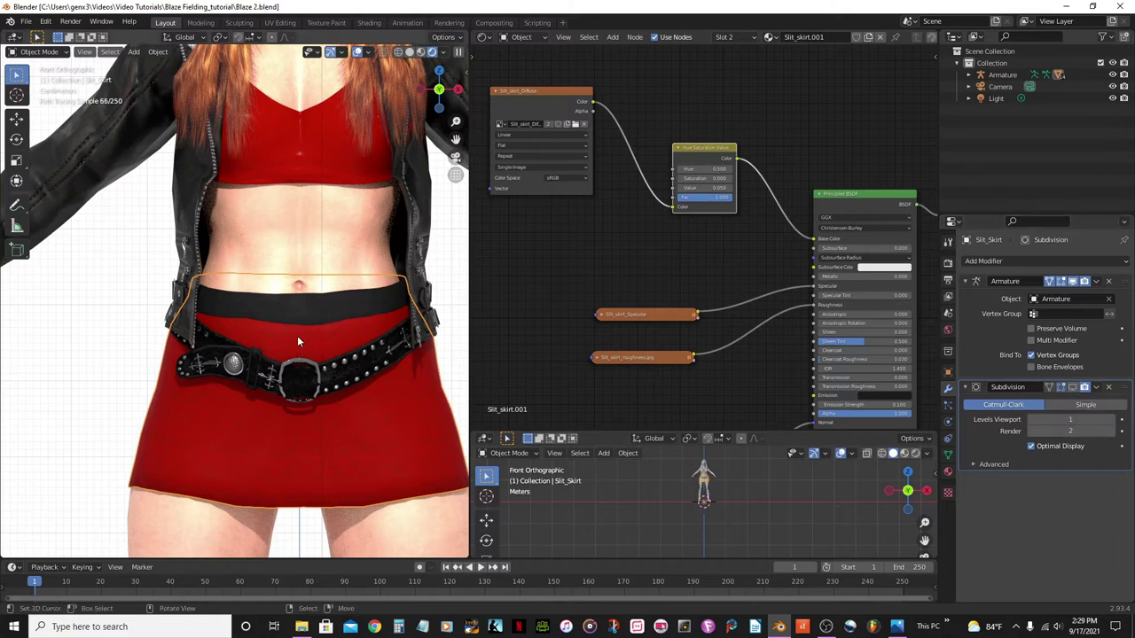
click(1079, 391)
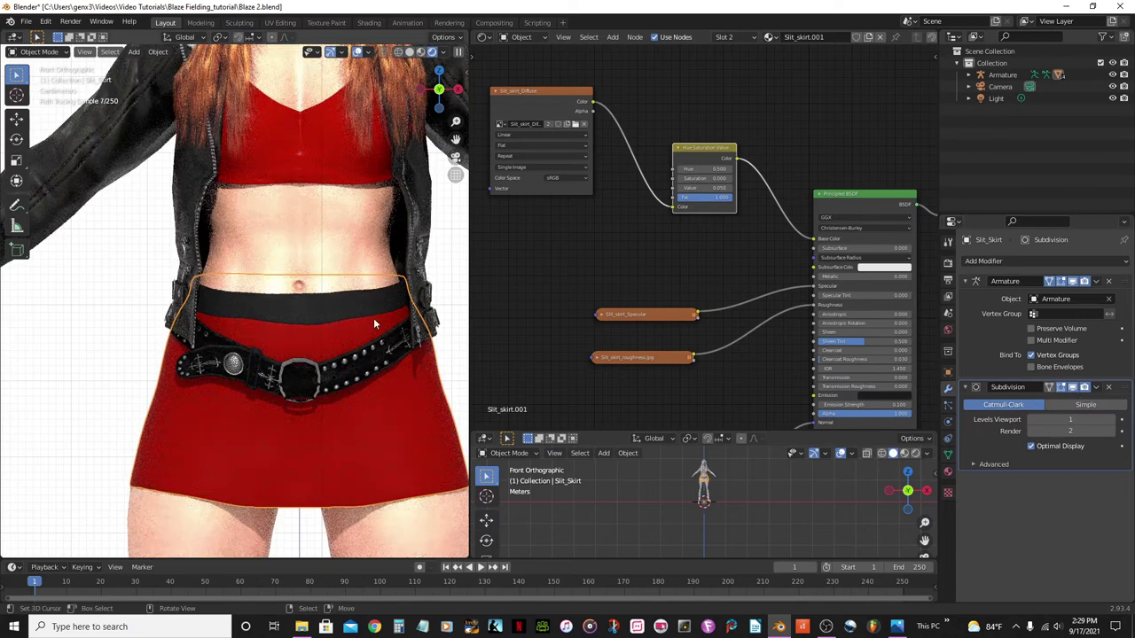
scroll(373, 317, down, 5)
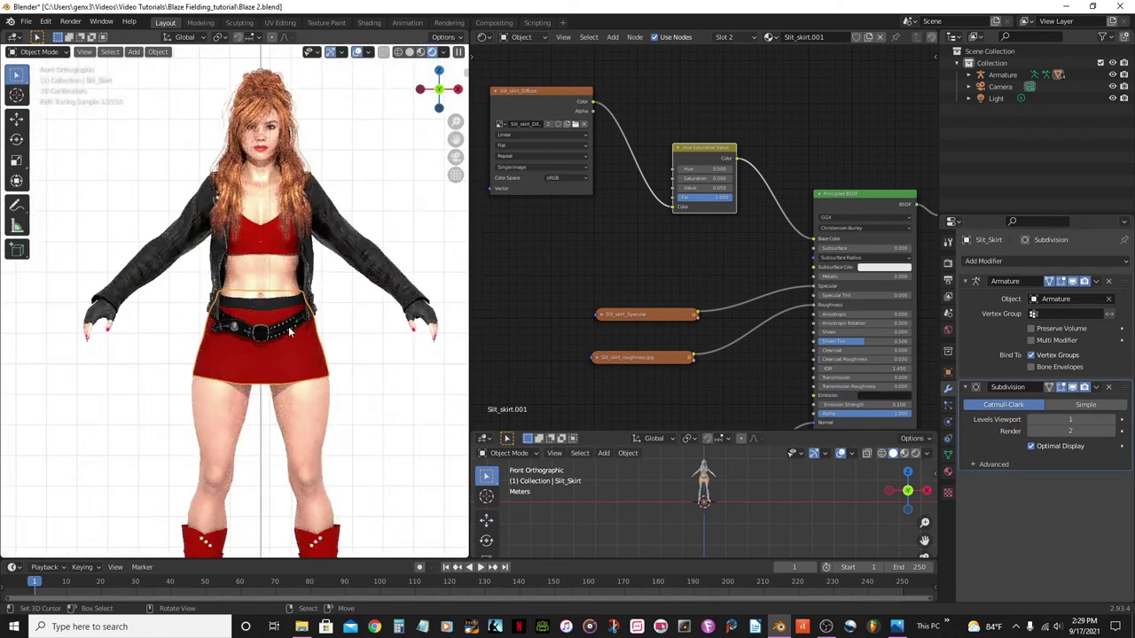
key(ctrl+s)
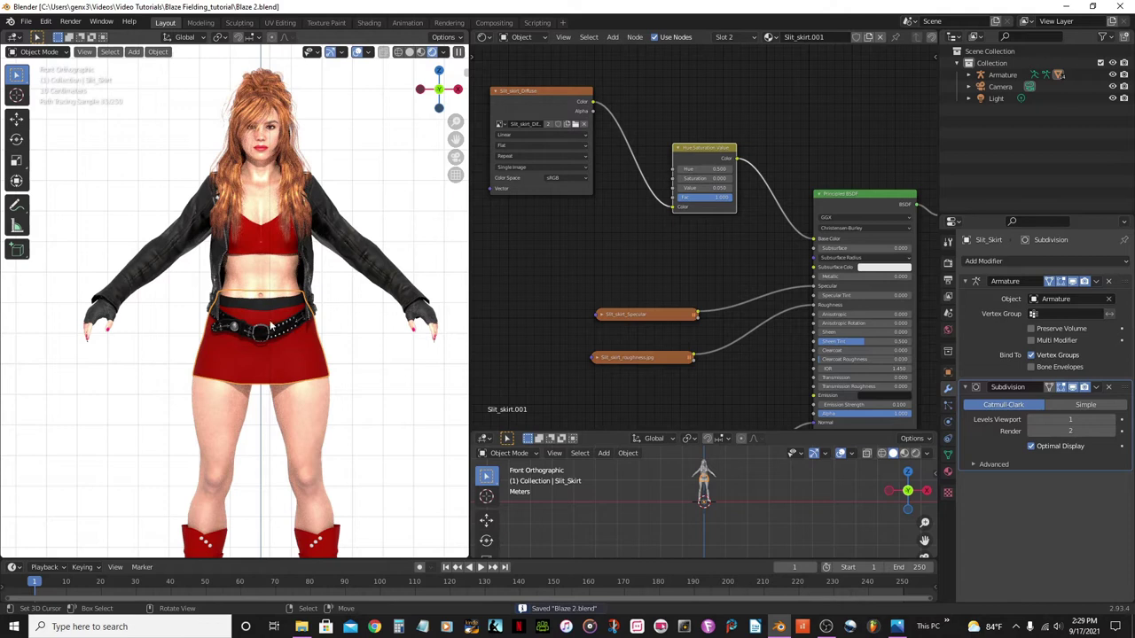
Switch the viewport to Material Preview shading and select the leather jacket, framed closely at its front.
shift+middle_drag(289, 326, 211, 328)
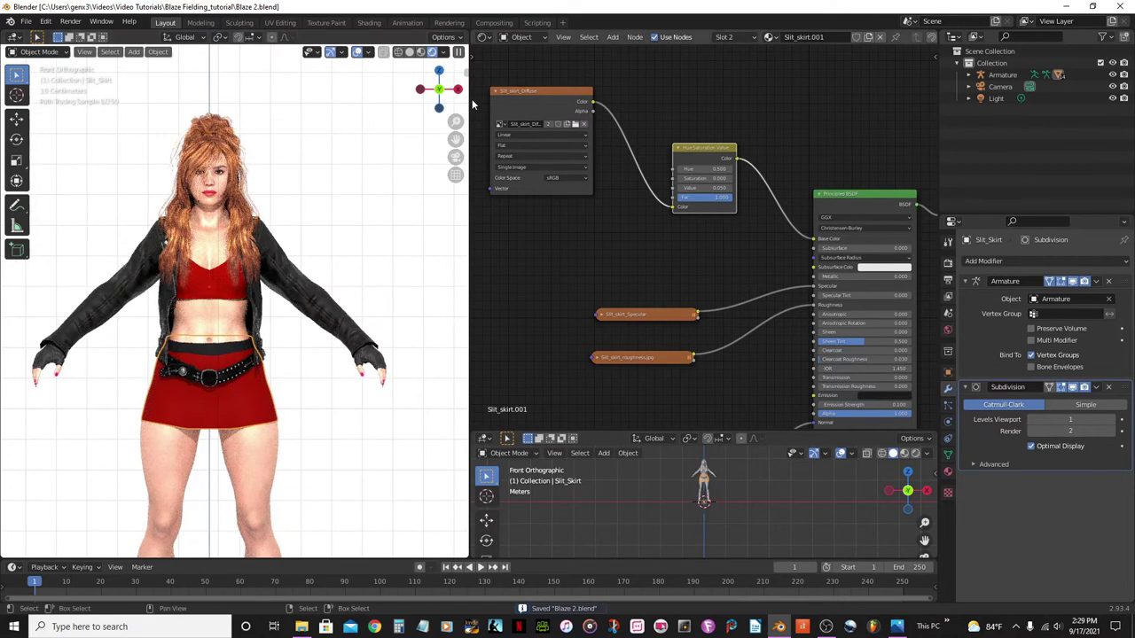
click(419, 52)
scroll(262, 259, up, 2)
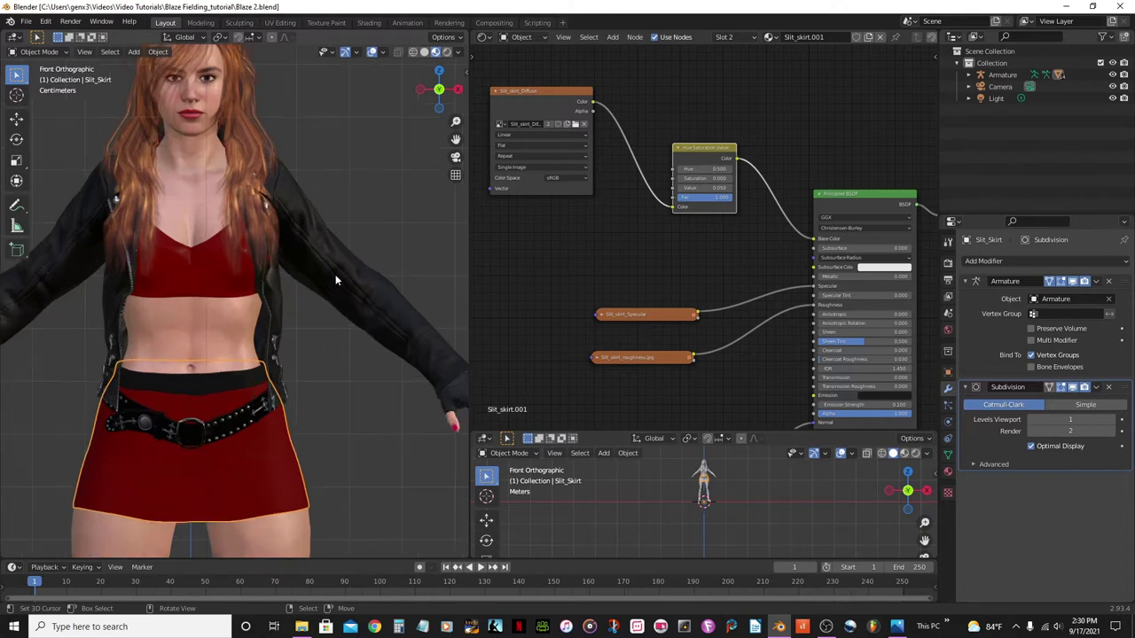
click(335, 274)
scroll(318, 277, down, 1)
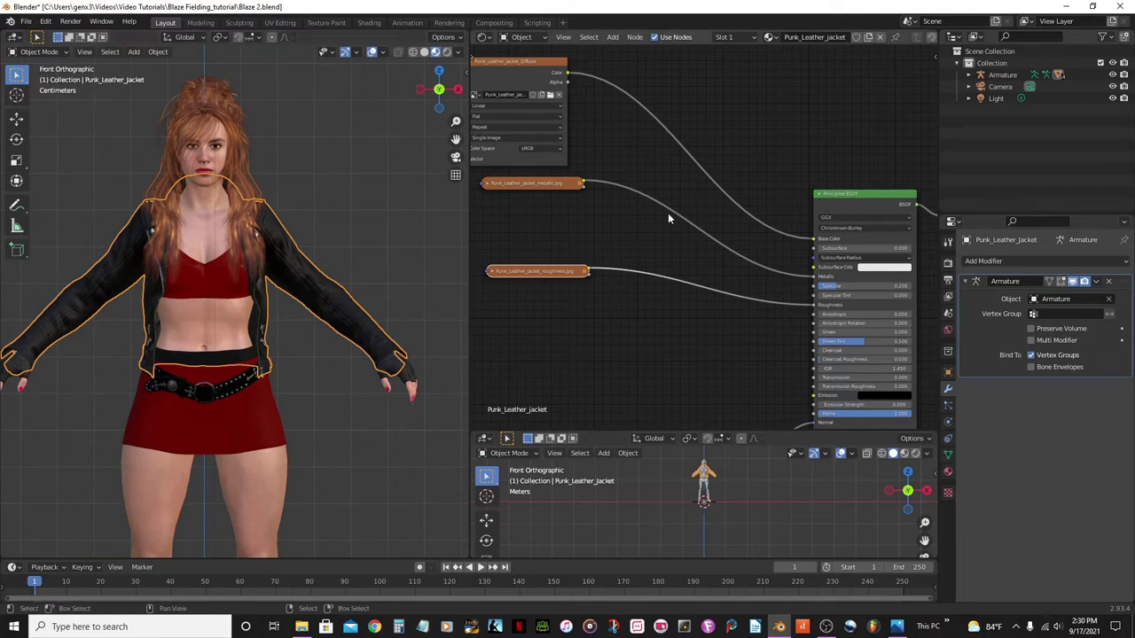
middle_drag(317, 264, 214, 295)
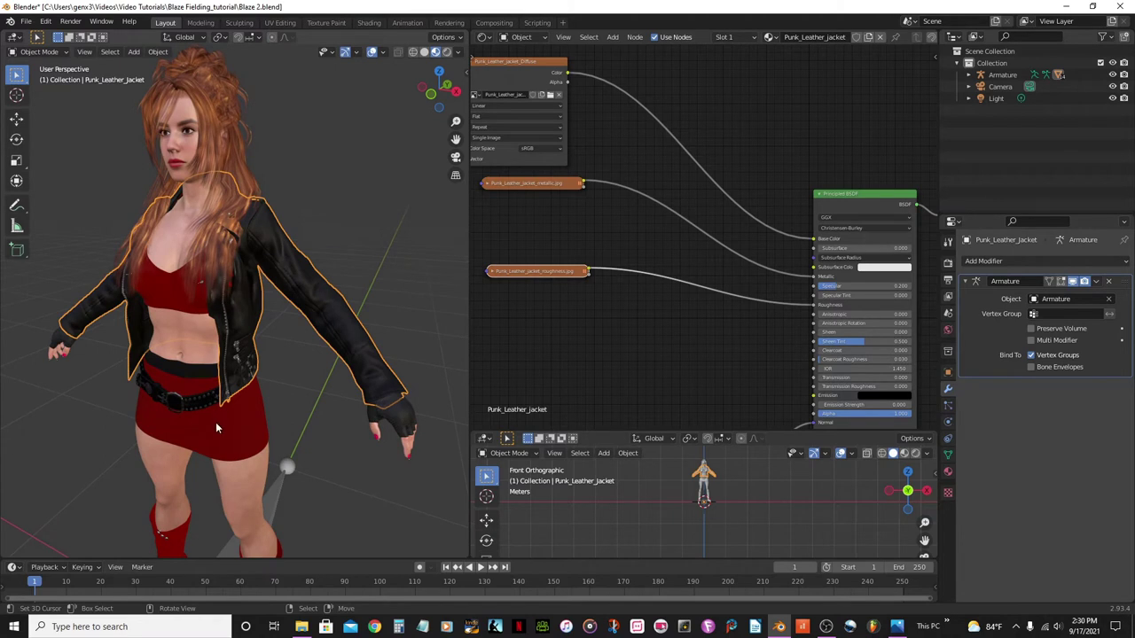
scroll(191, 402, up, 2)
scroll(285, 309, up, 3)
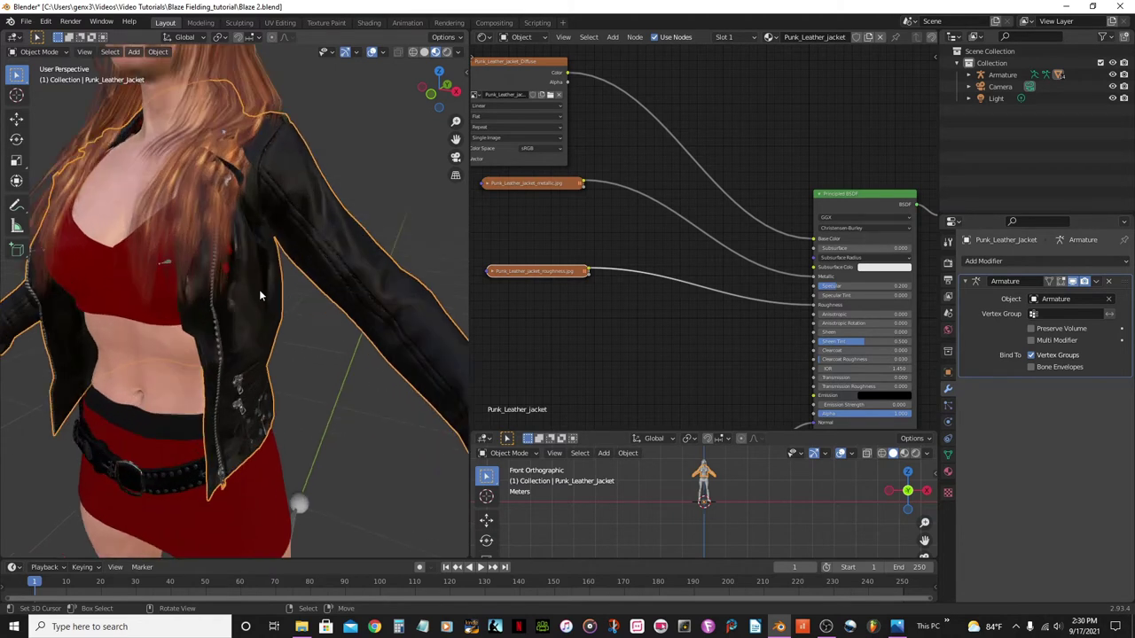
Open the jacket in Edit Mode with its Armature modifier shown in Edit Mode and on the editing cage.
key(Tab)
scroll(260, 290, down, 3)
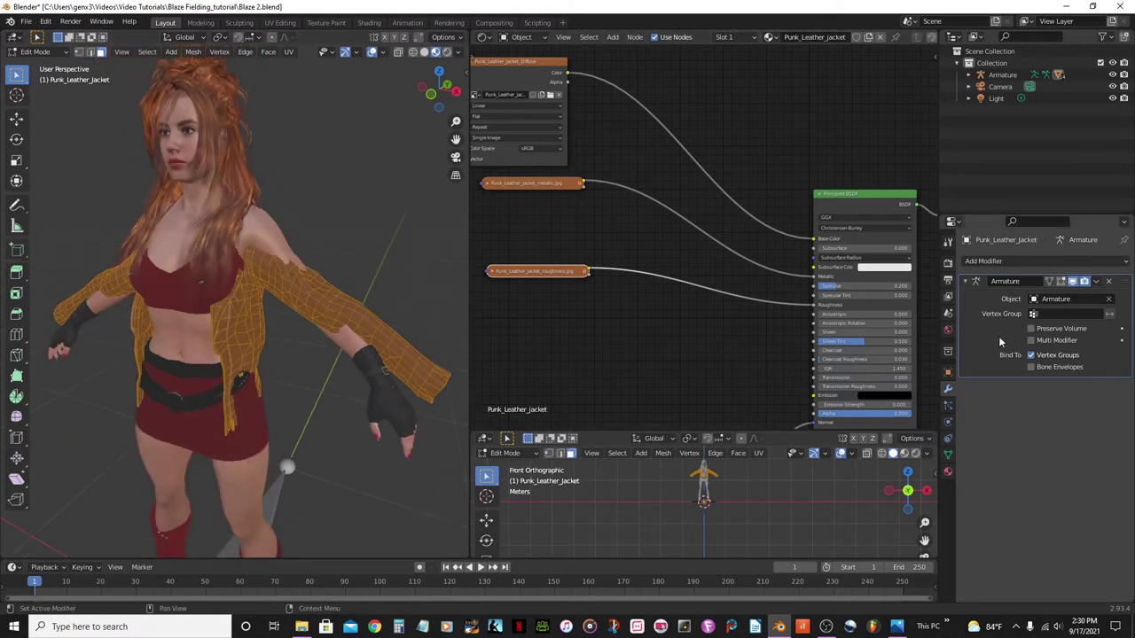
click(1062, 281)
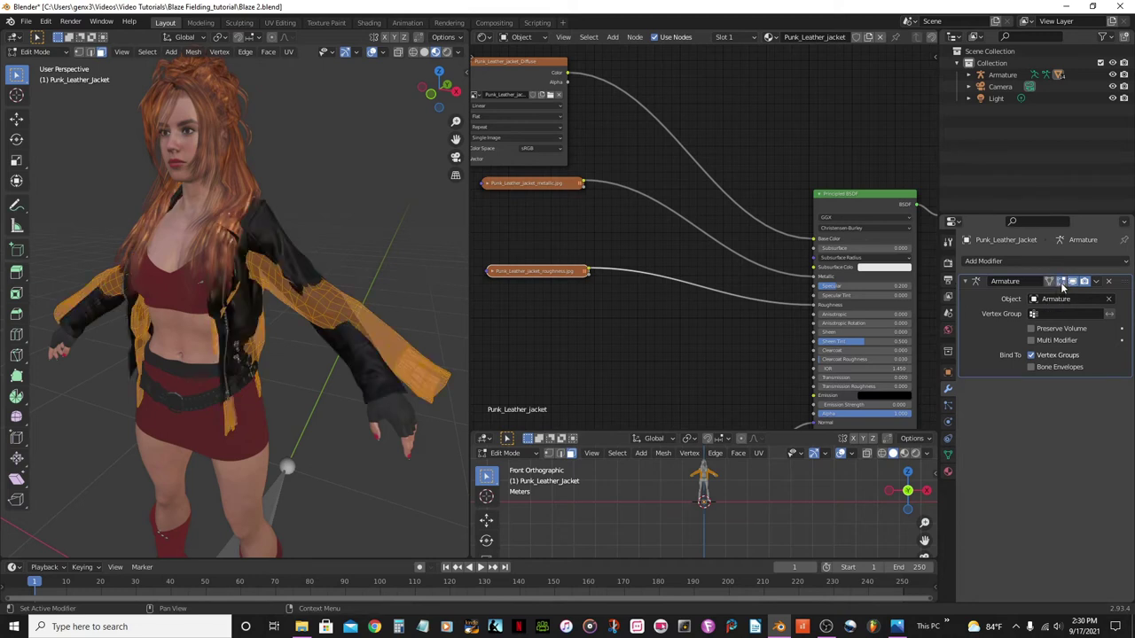
click(1049, 281)
scroll(318, 278, up, 5)
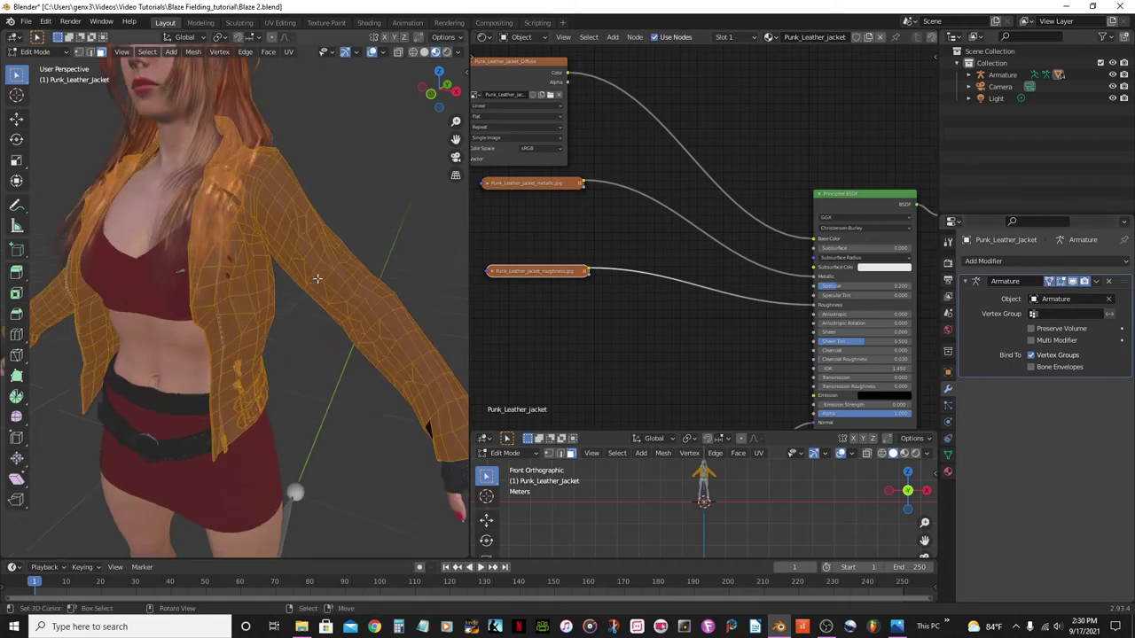
key(Tab)
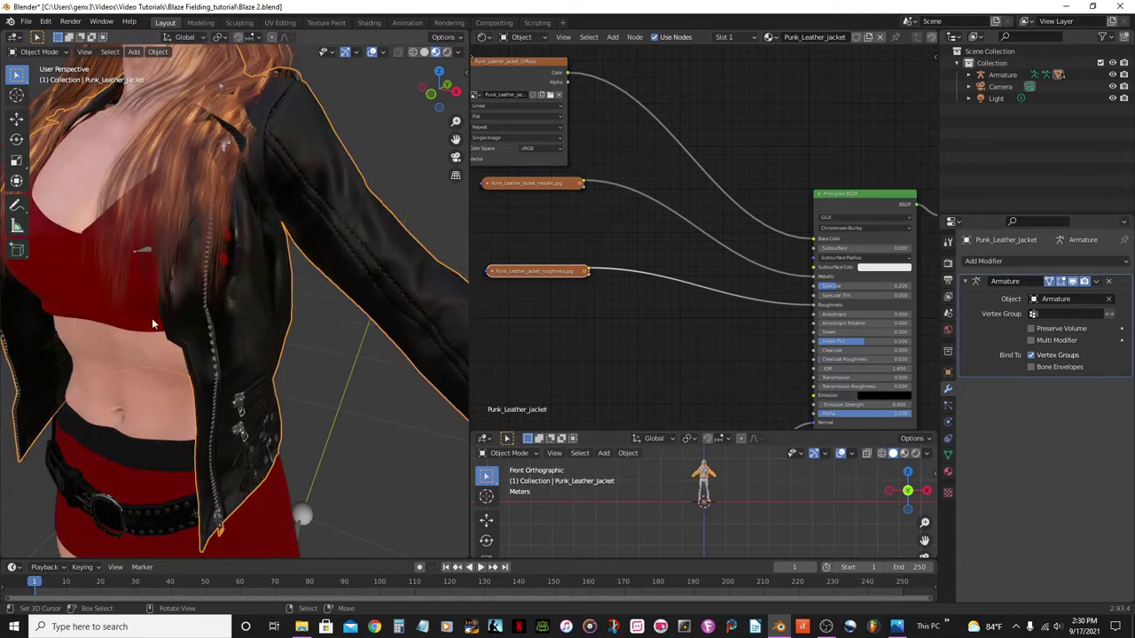
key(Tab)
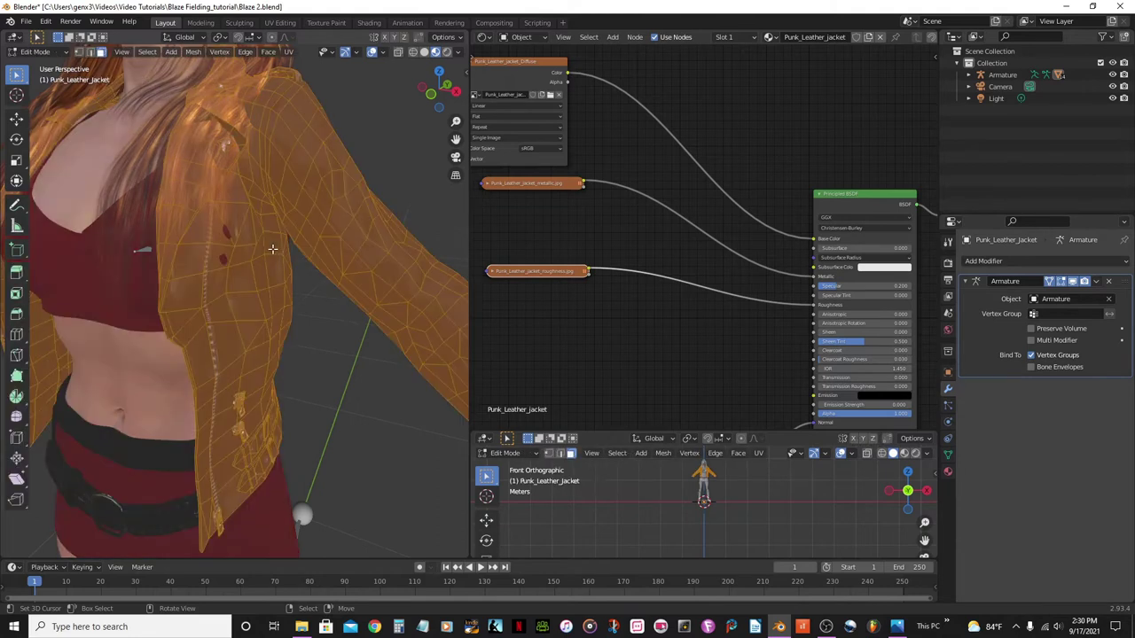
Select the jacket-front vertex beside the red poke-through spots and enable Proportional Editing with Smooth falloff.
click(78, 52)
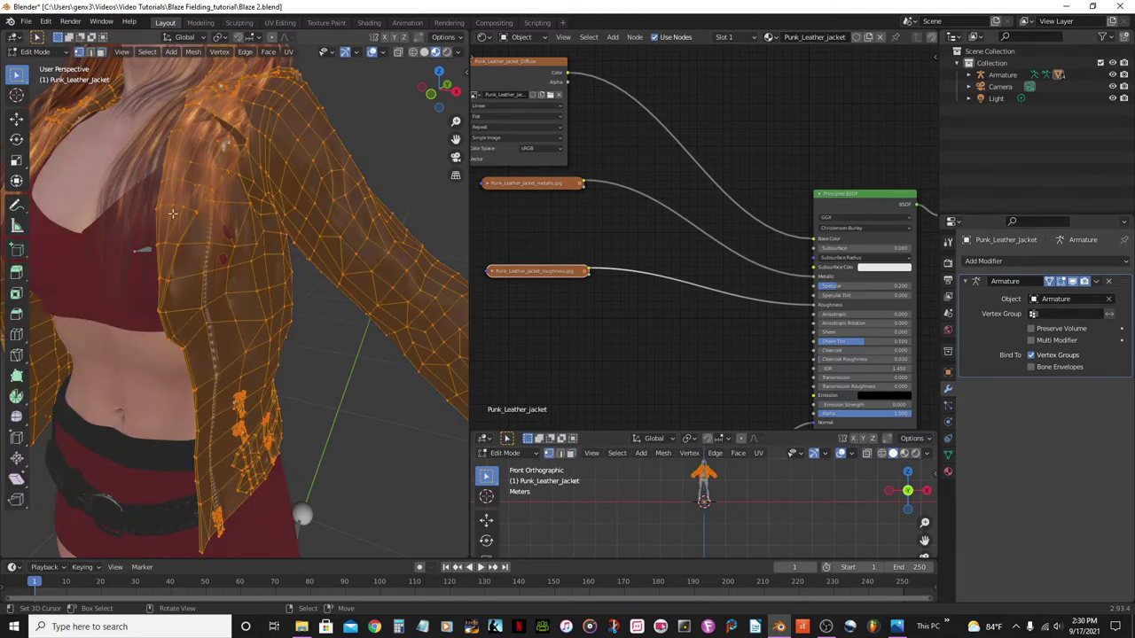
click(238, 248)
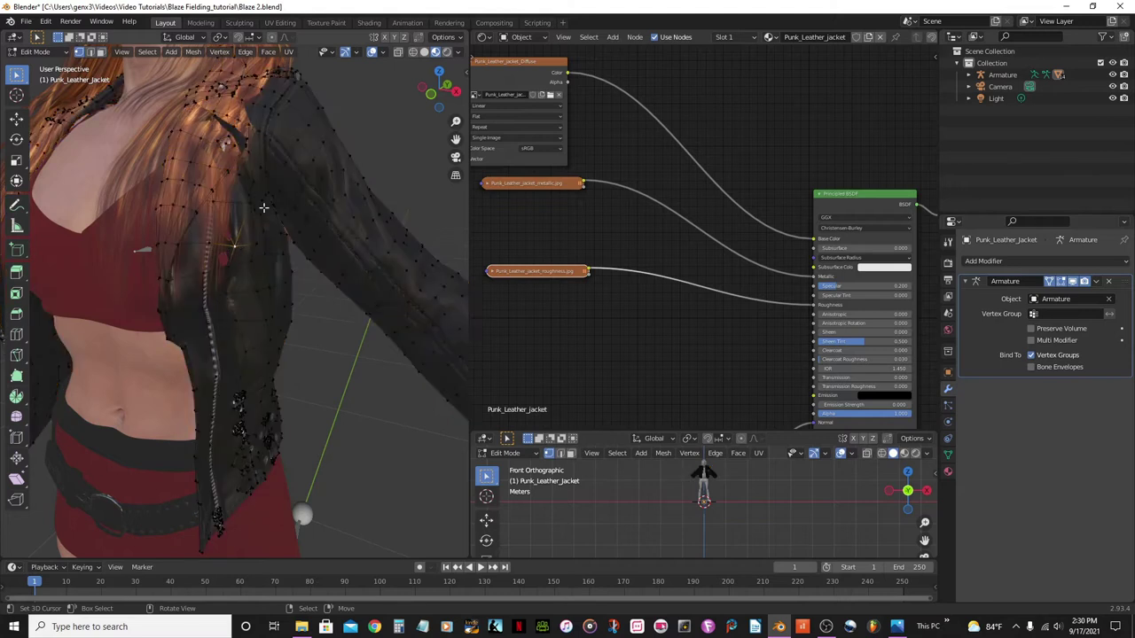
click(272, 38)
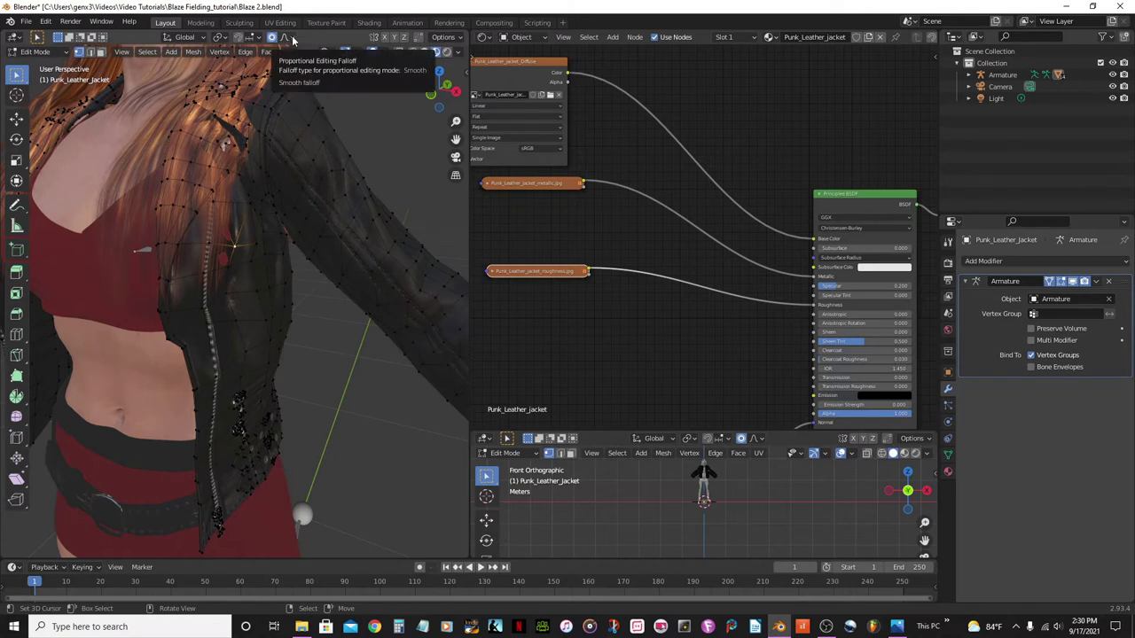
click(284, 38)
click(232, 59)
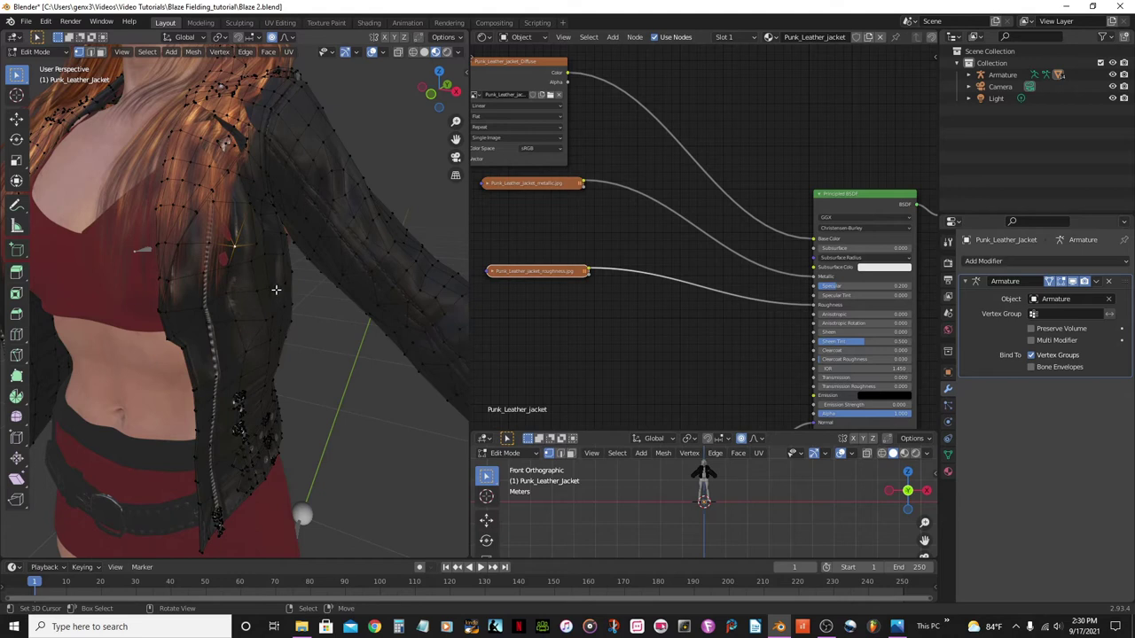
Move the selected vertex slightly outward with a proportional size of 0.07 so the jacket front covers the red top.
key(g)
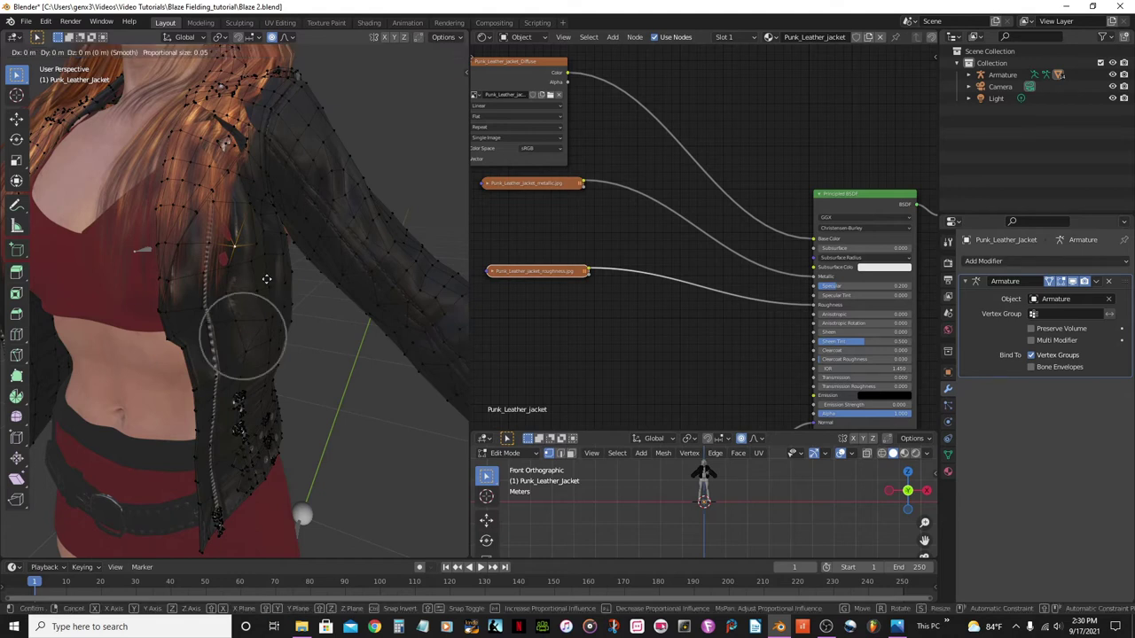
scroll(271, 277, down, 4)
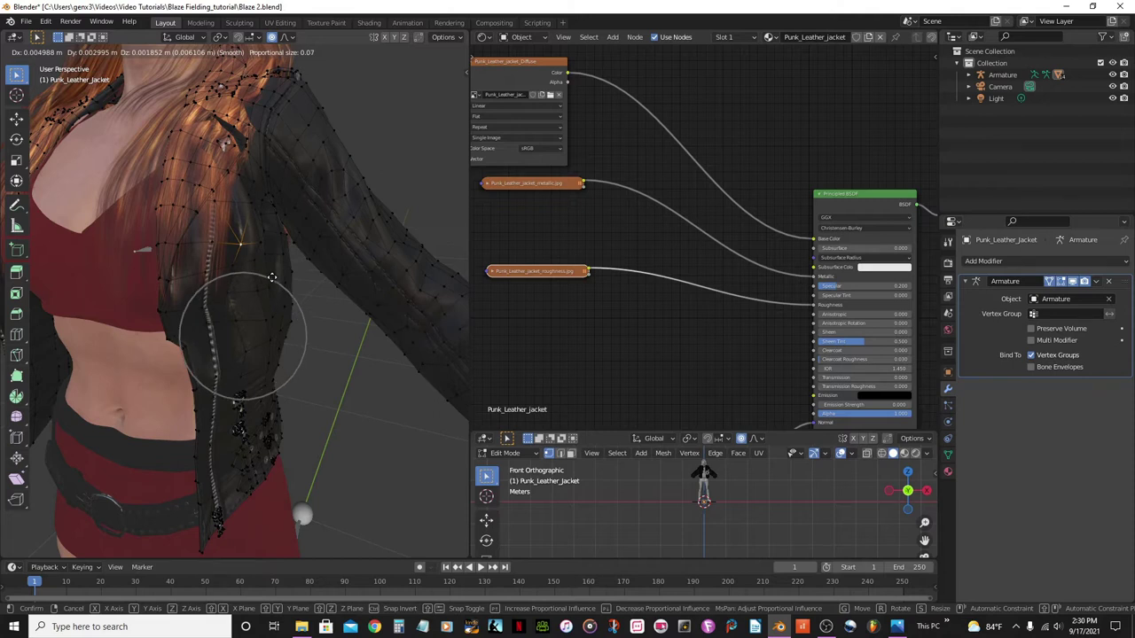
click(272, 278)
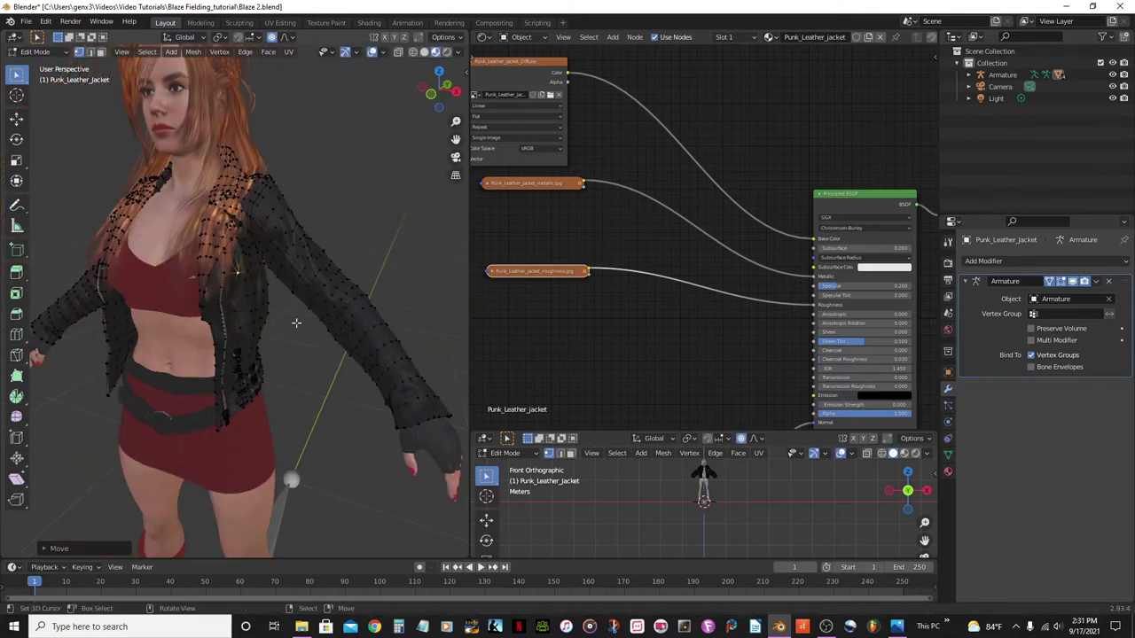
Return to Object Mode, check the jacket front from the side, and save the file.
key(Tab)
middle_drag(288, 333, 209, 341)
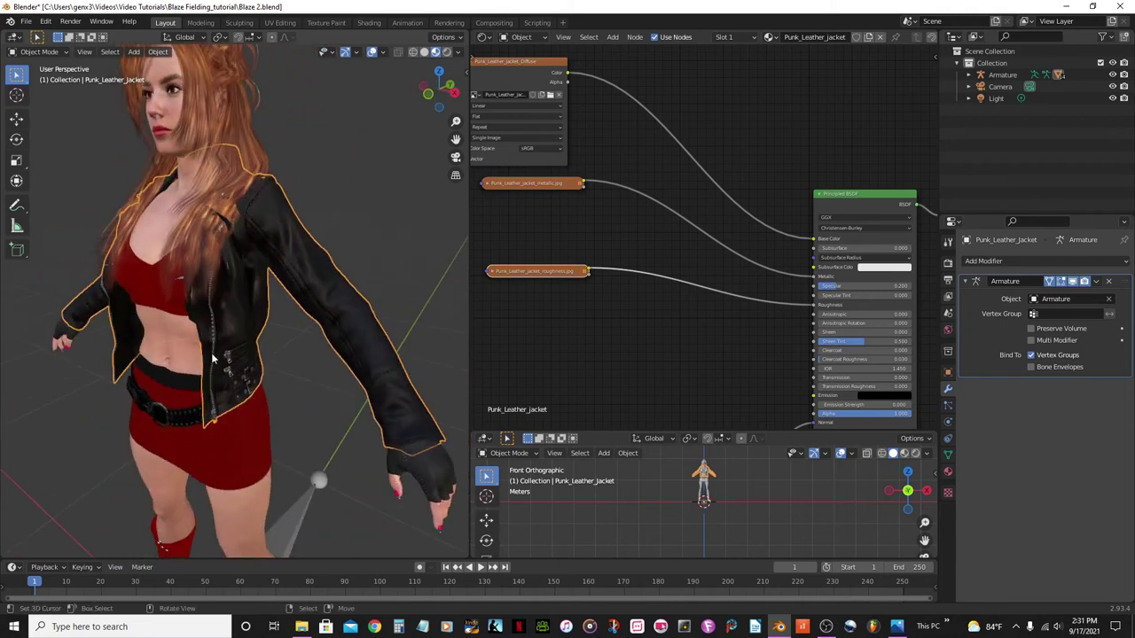
key(ctrl+s)
scroll(213, 359, down, 5)
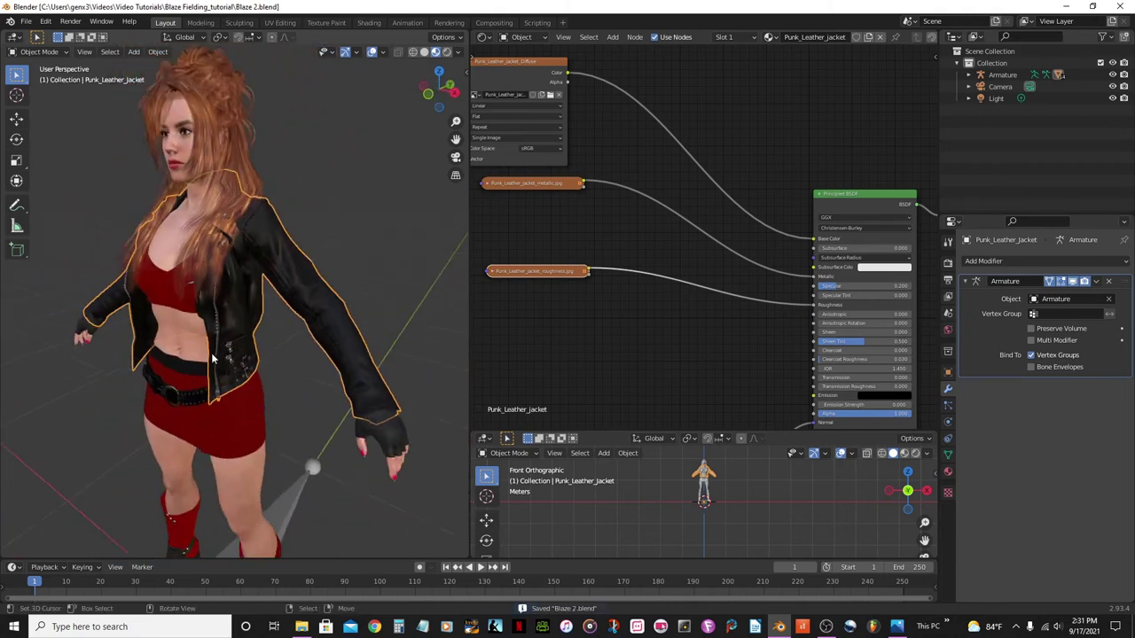
Open the jacket mesh for editing in front view, framed on the character's left sleeve, and switch to Solid shading.
middle_drag(229, 344, 313, 496)
scroll(204, 128, up, 2)
scroll(608, 166, up, 2)
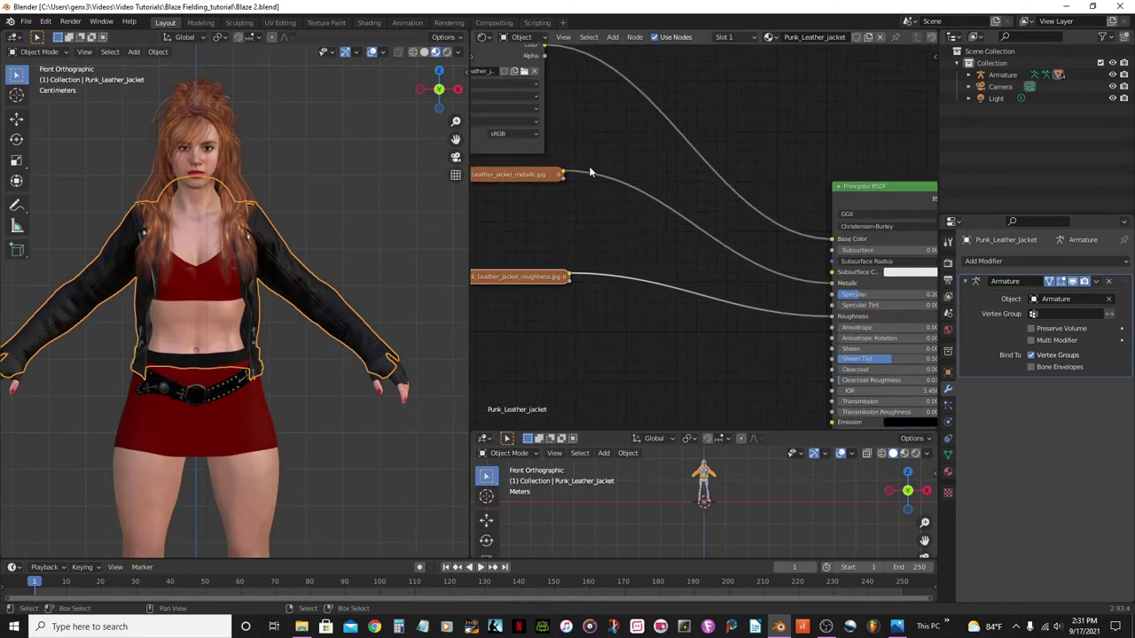
scroll(221, 311, up, 4)
scroll(221, 310, up, 1)
key(Tab)
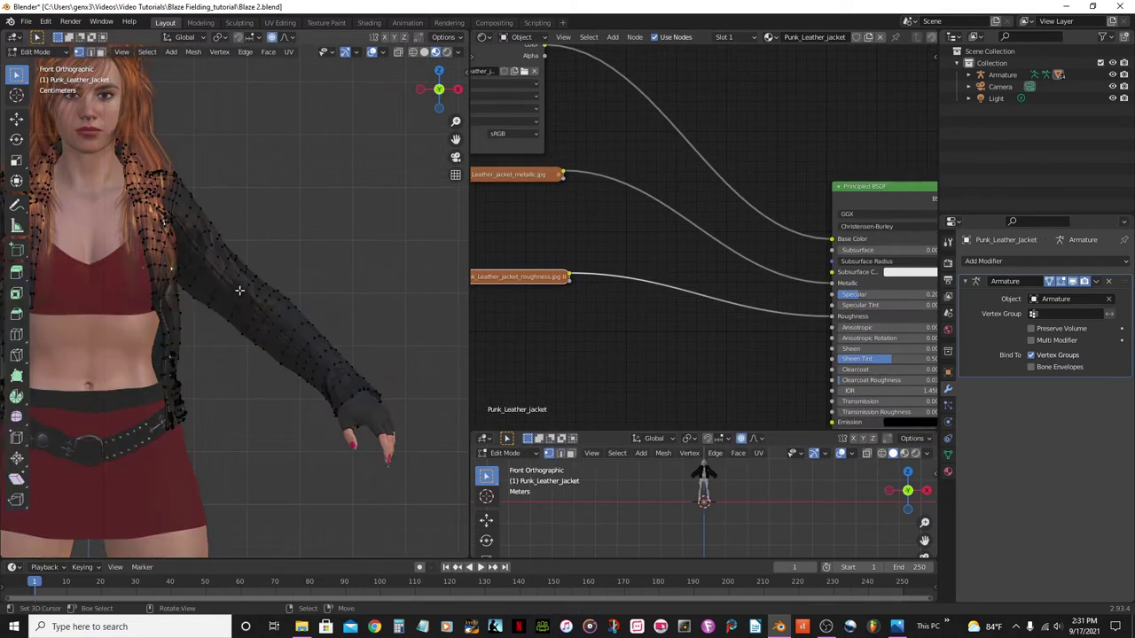
scroll(319, 280, up, 4)
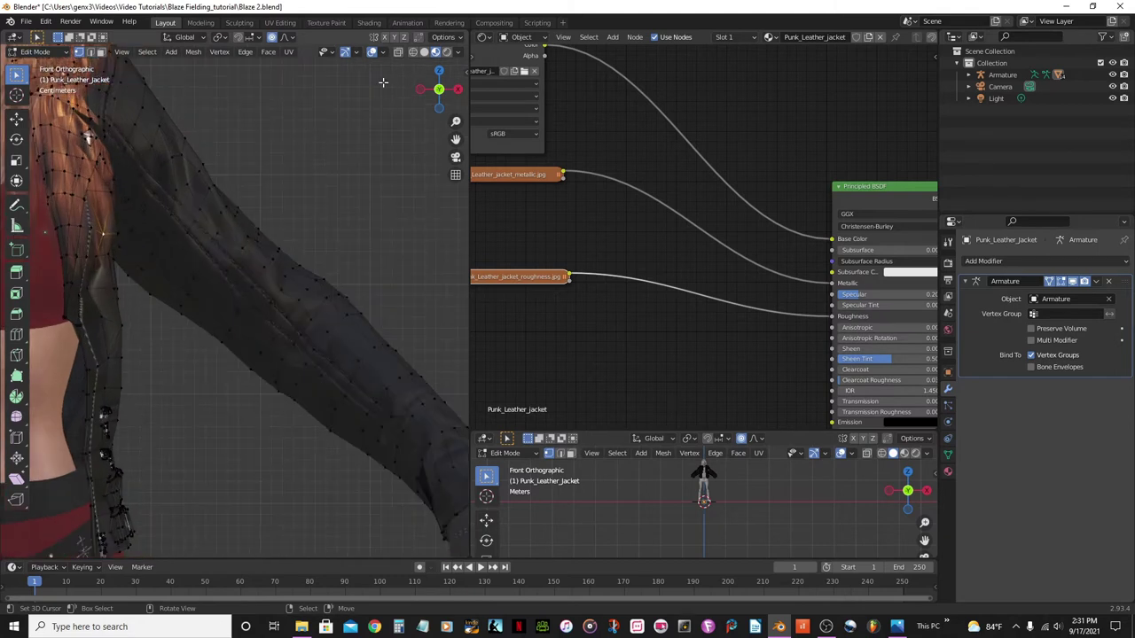
click(425, 52)
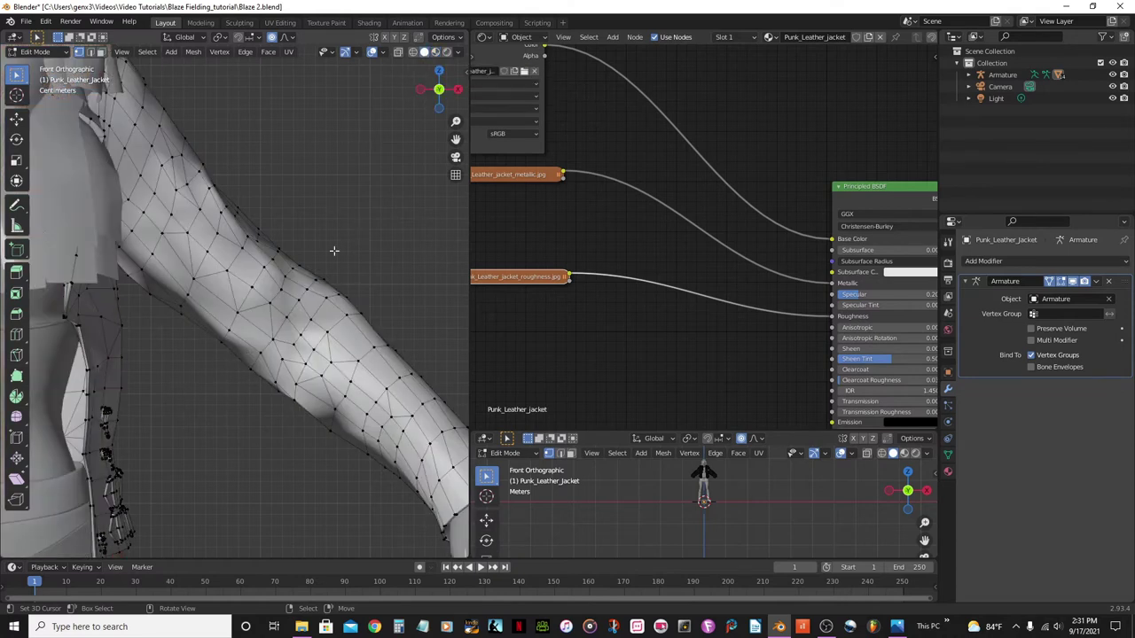
Switch to face selection and select the first adjoining faces across the elbow of the character's left jacket sleeve.
scroll(285, 317, down, 4)
middle_drag(286, 317, 117, 341)
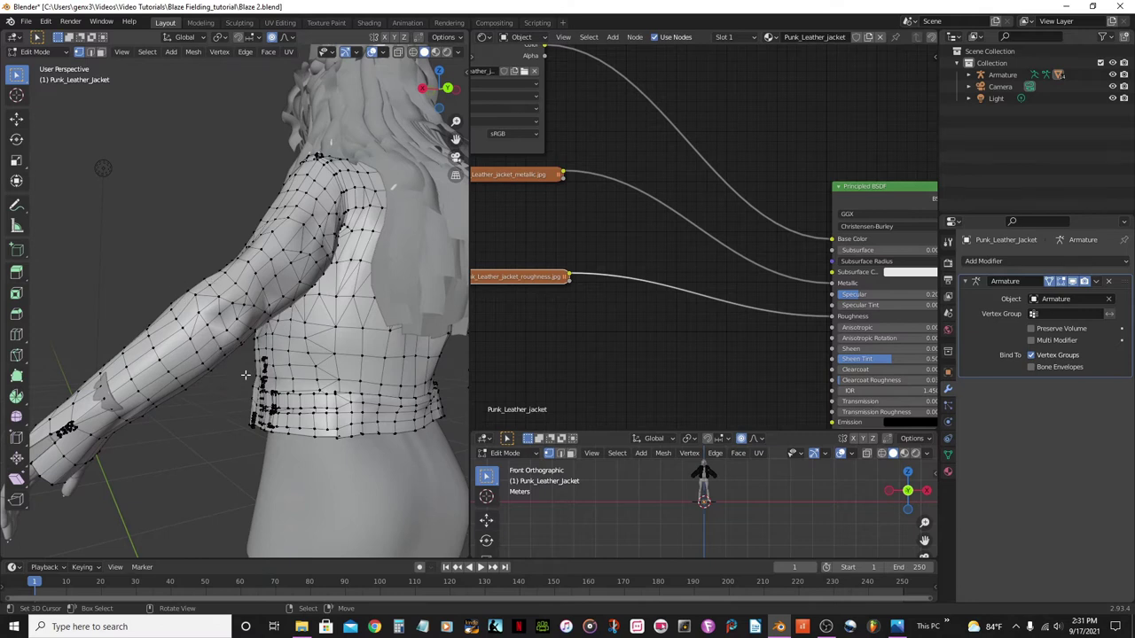
scroll(244, 378, up, 2)
middle_drag(248, 366, 200, 285)
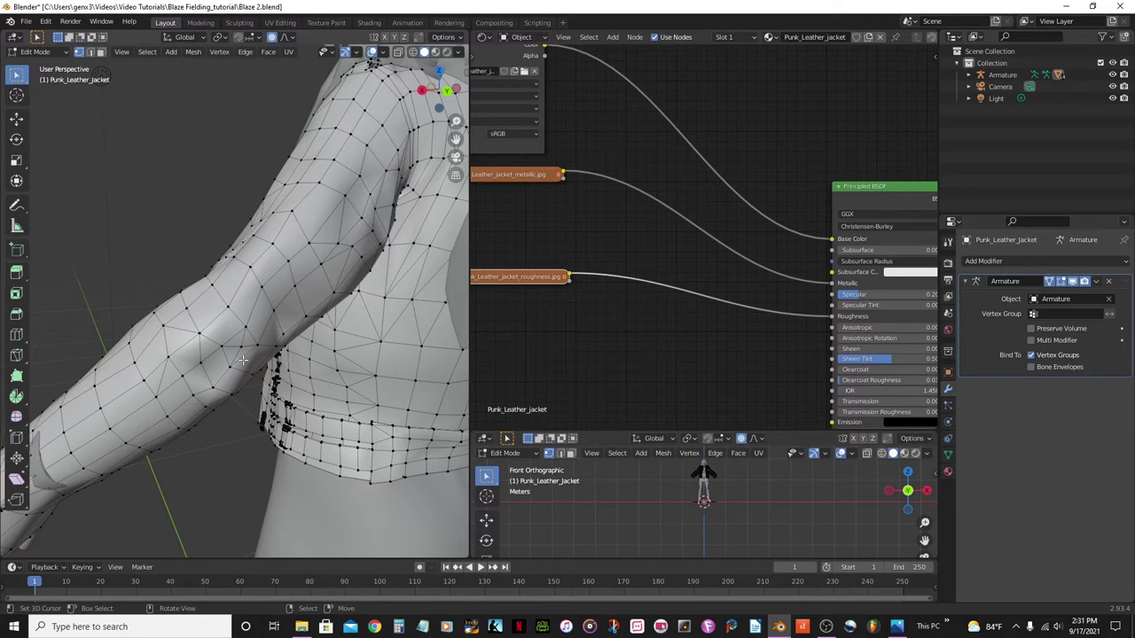
click(100, 52)
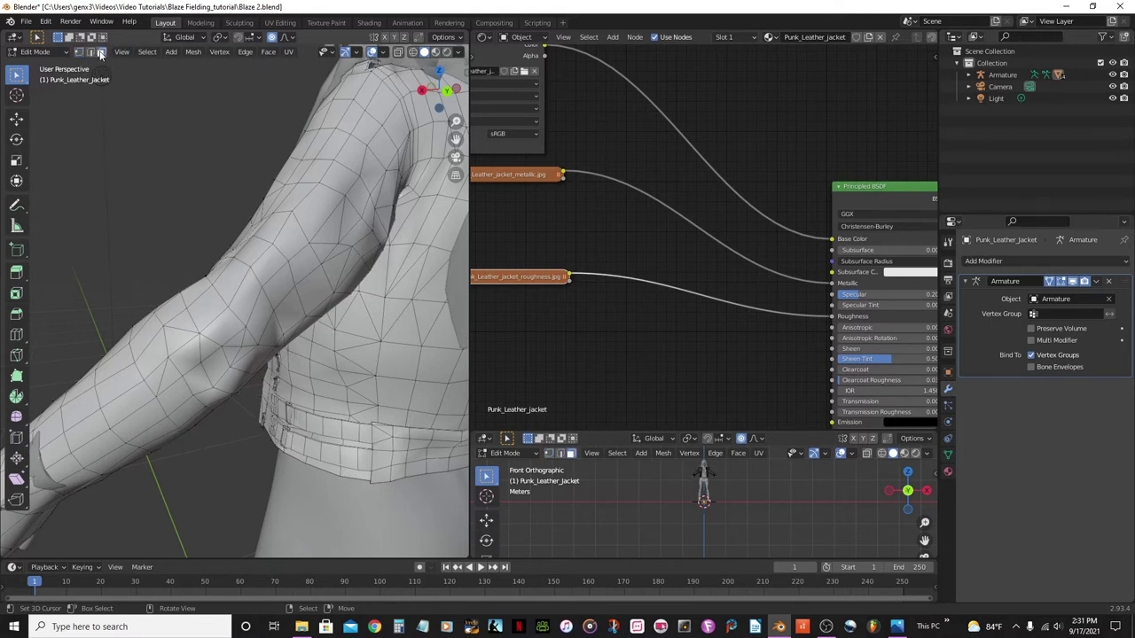
click(218, 318)
shift+click(217, 318)
middle_drag(216, 317, 323, 309)
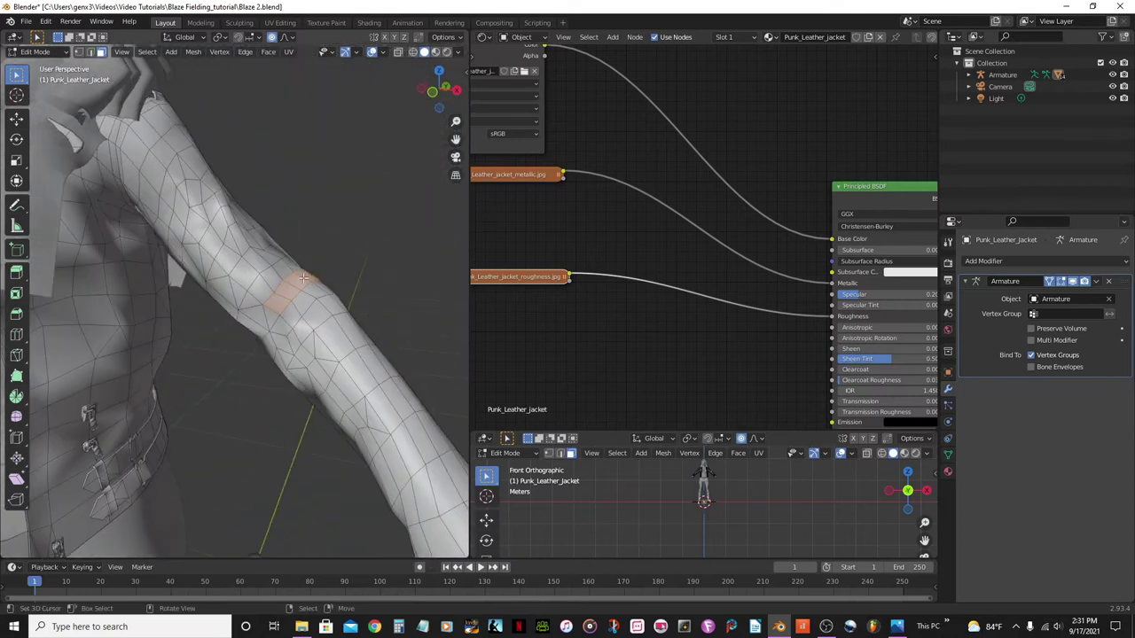
scroll(272, 344, up, 3)
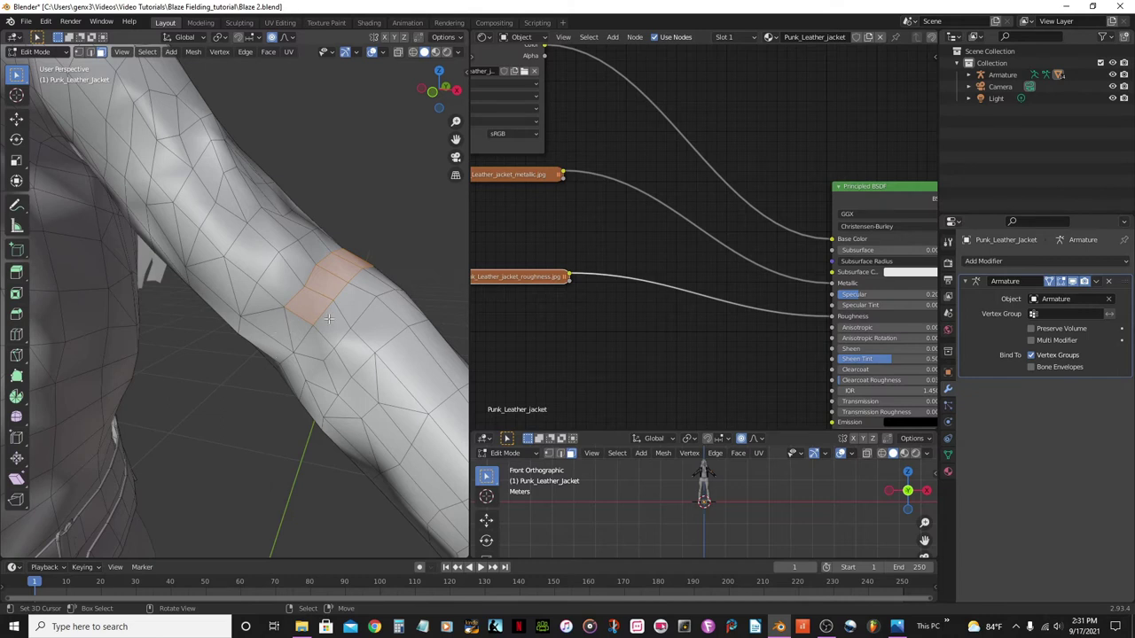
Extend the elbow selection into a complete ring of faces around the sleeve, including the underside and back.
shift+click(275, 329)
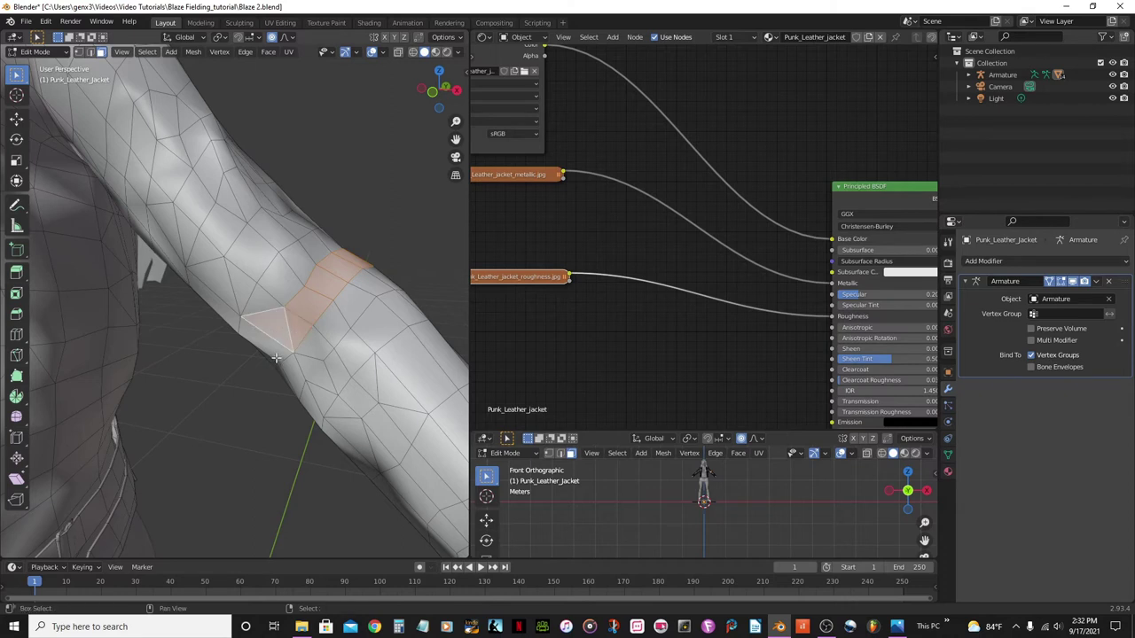
middle_drag(275, 329, 230, 372)
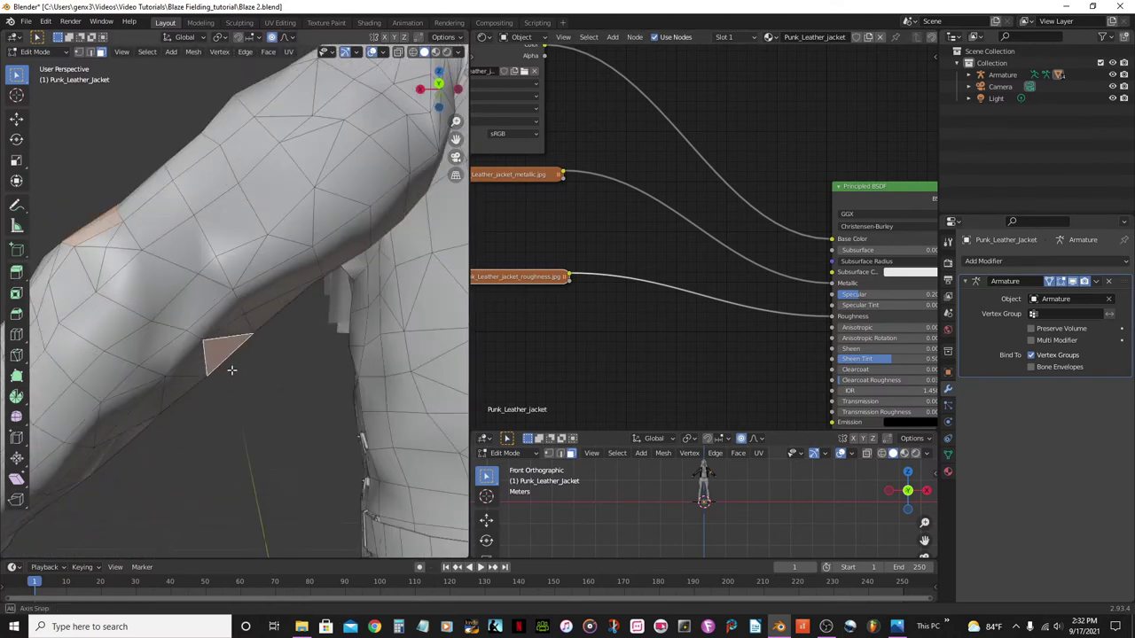
shift+click(94, 250)
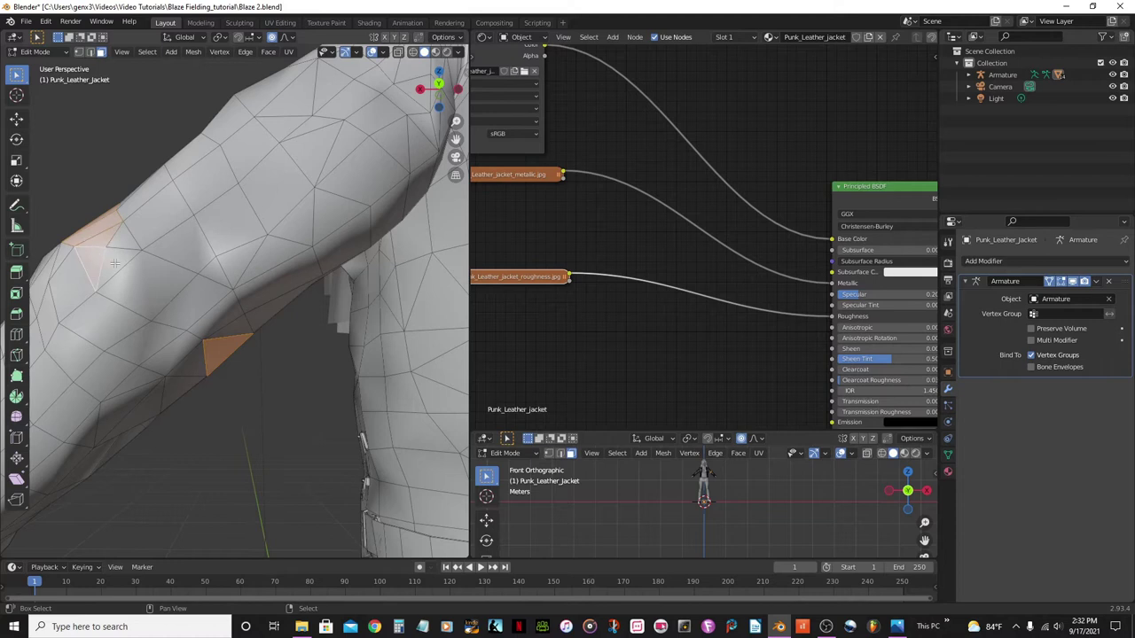
shift+click(144, 282)
middle_drag(144, 282, 159, 227)
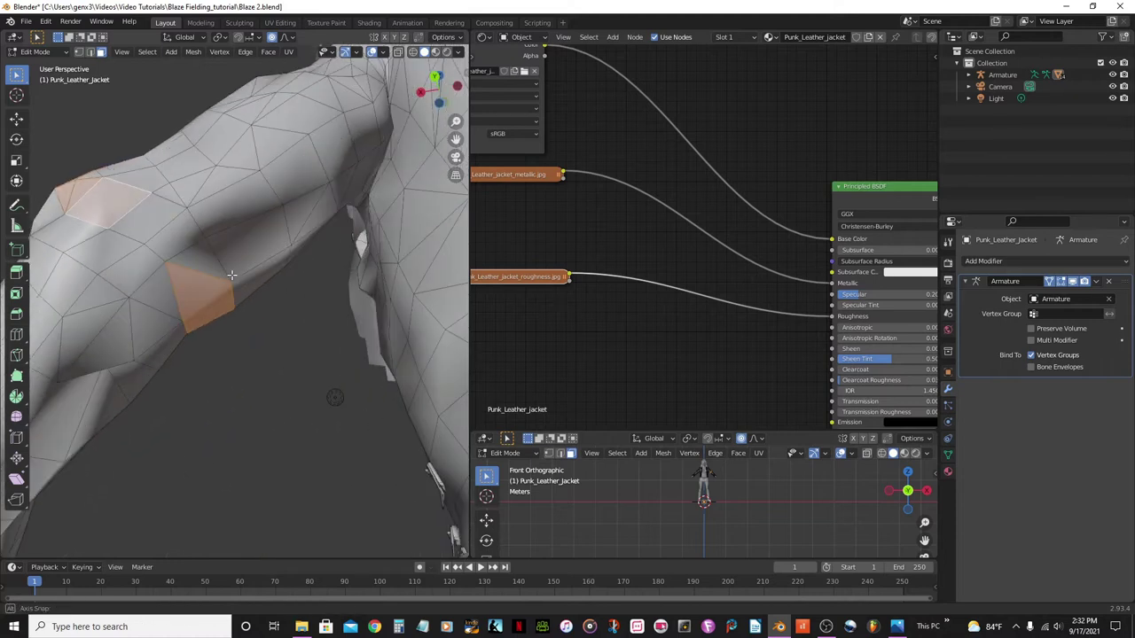
shift+click(159, 224)
alt+click(165, 244)
alt+click(191, 260)
middle_drag(191, 261, 328, 378)
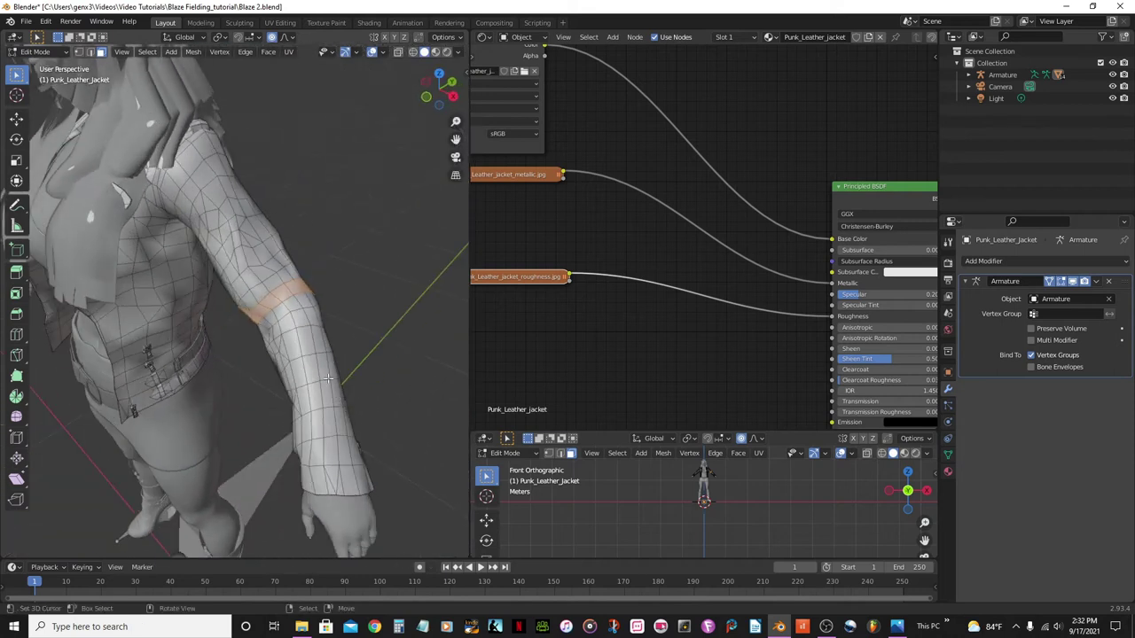
Frame the selected elbow ring and hide its faces so the forearm part is separated from the upper sleeve.
key(KP_Decimal)
middle_drag(282, 350, 330, 312)
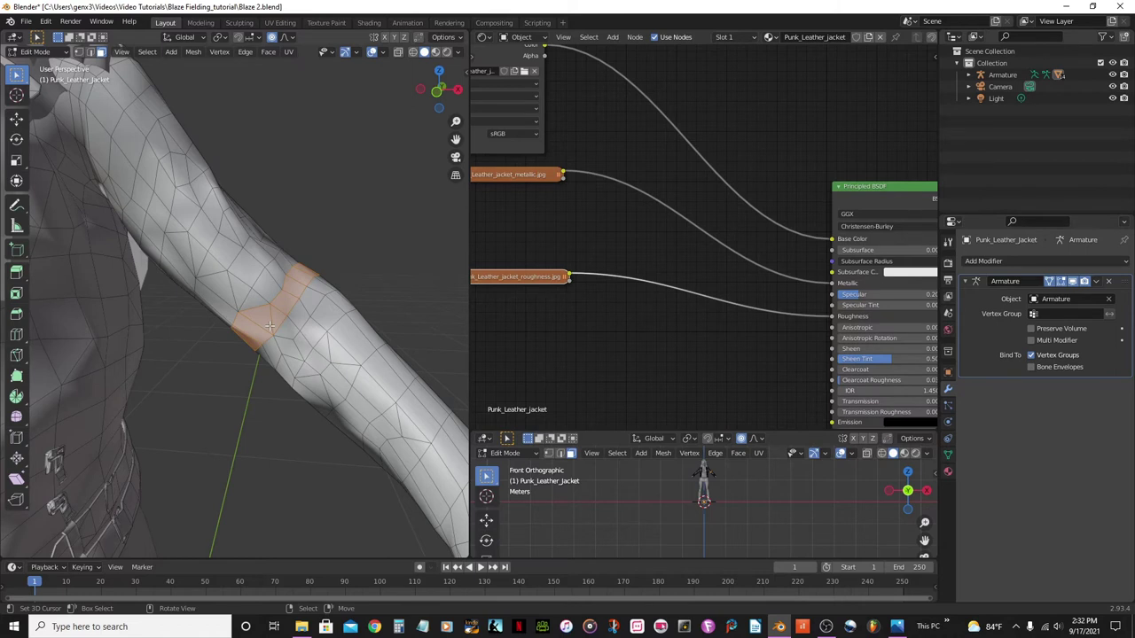
key(h)
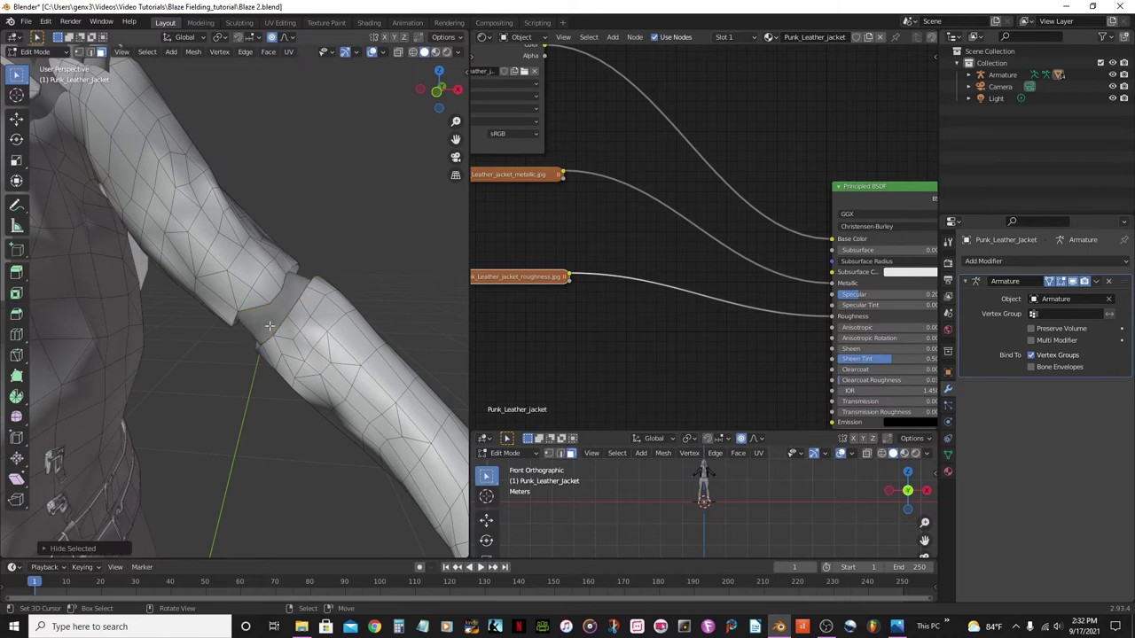
Select all linked geometry of the forearm sleeve together with the small metal zipper piece at its cuff, and delete it.
scroll(269, 327, down, 2)
scroll(342, 352, down, 3)
middle_drag(342, 351, 191, 408)
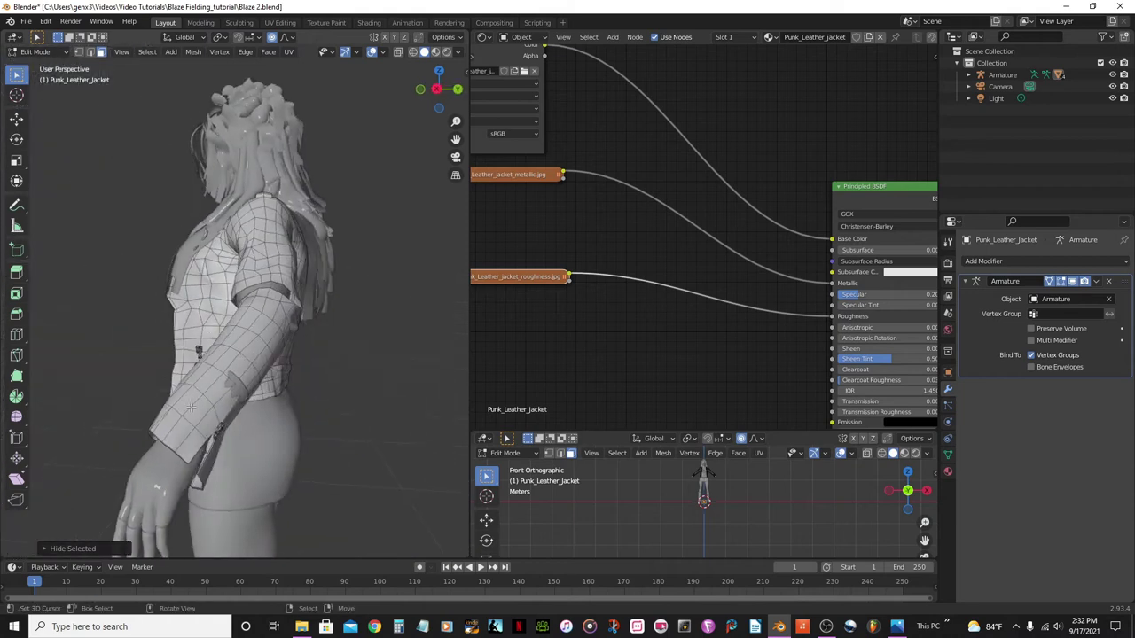
click(256, 325)
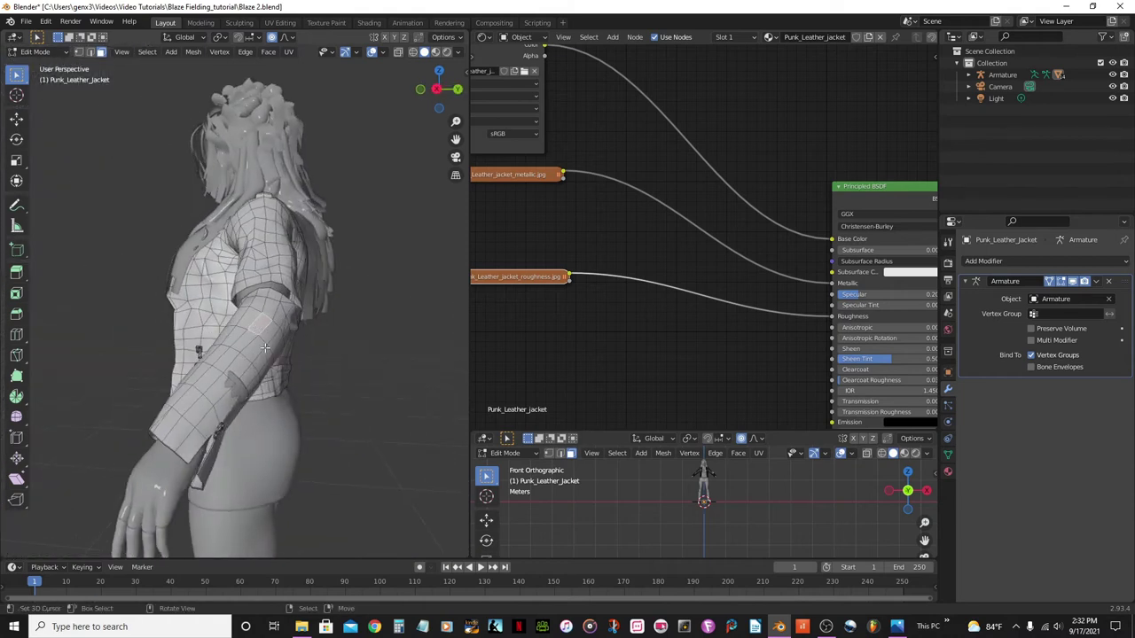
key(ctrl+l)
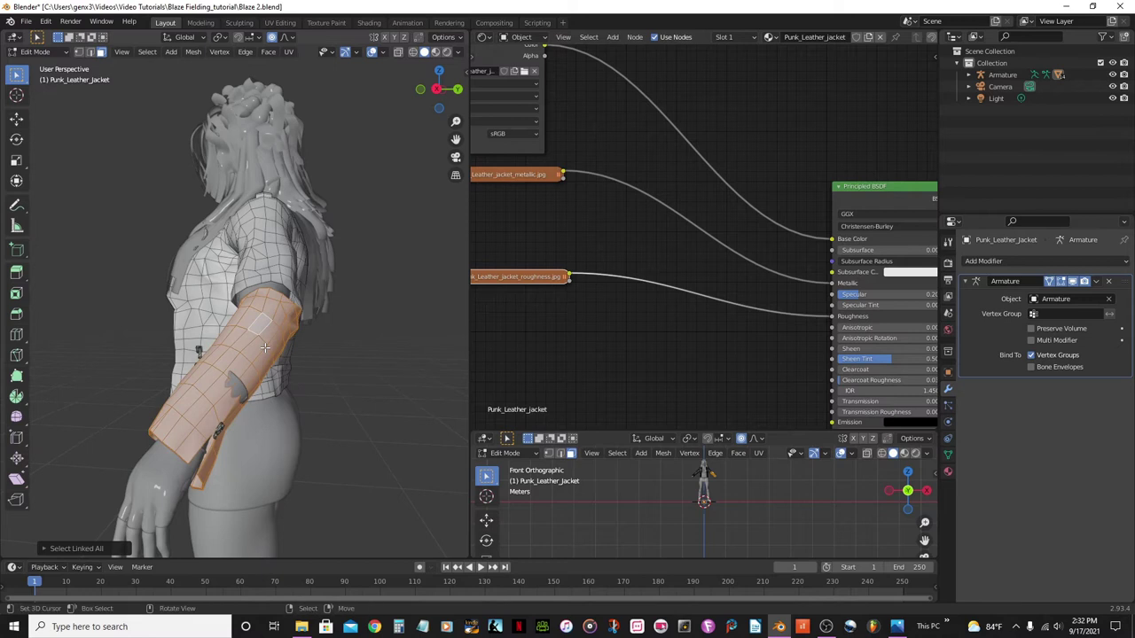
middle_drag(265, 348, 228, 359)
scroll(247, 317, up, 3)
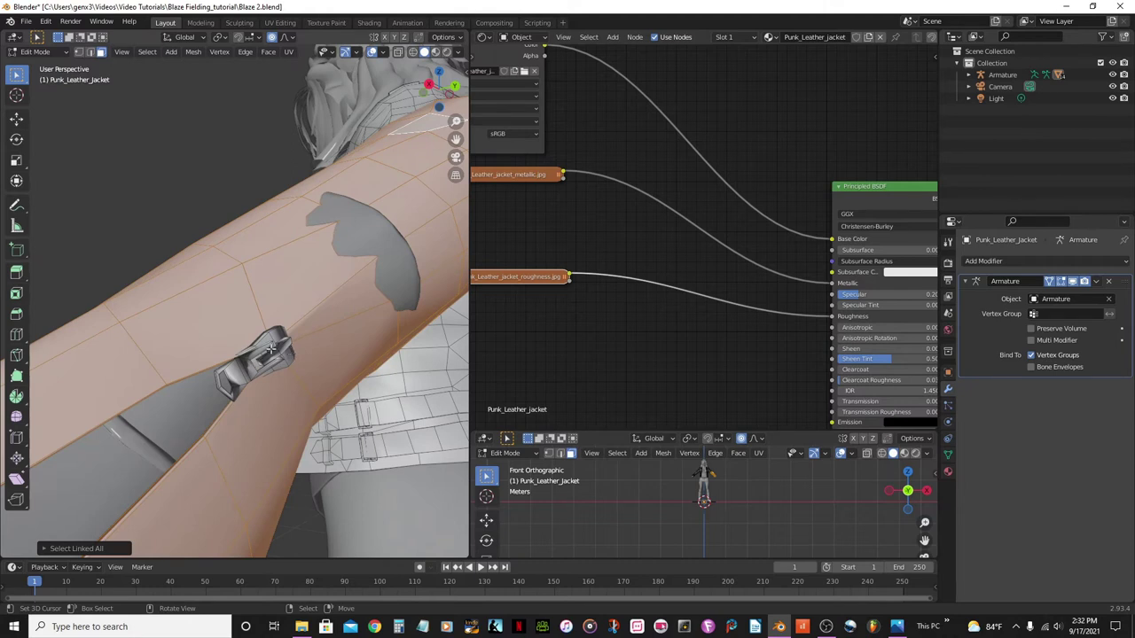
key(b)
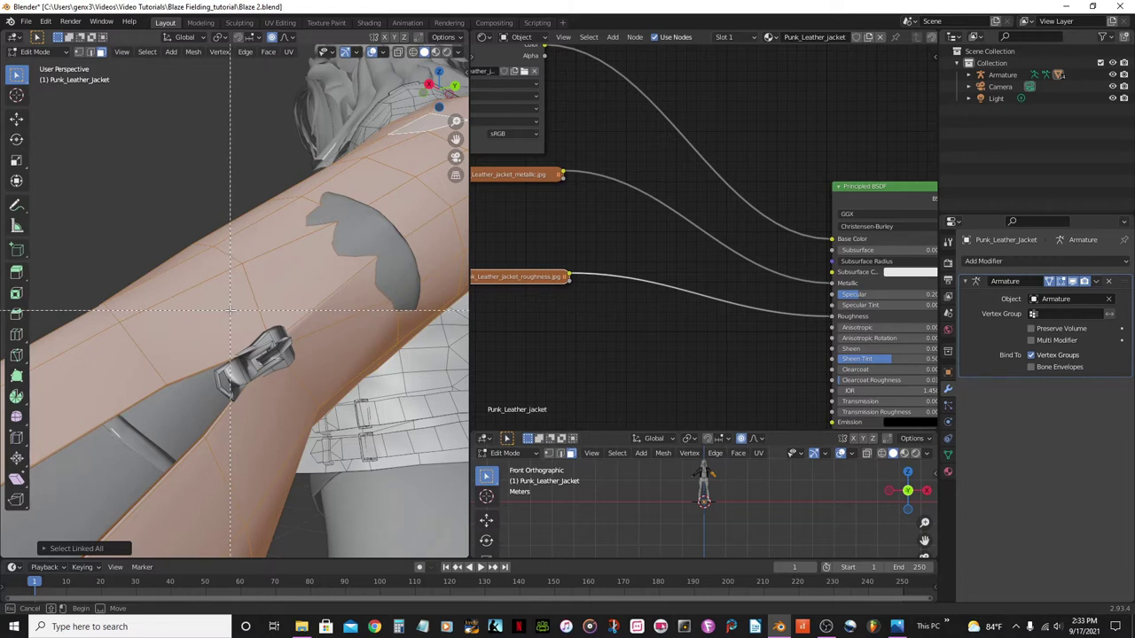
drag(234, 311, 308, 388)
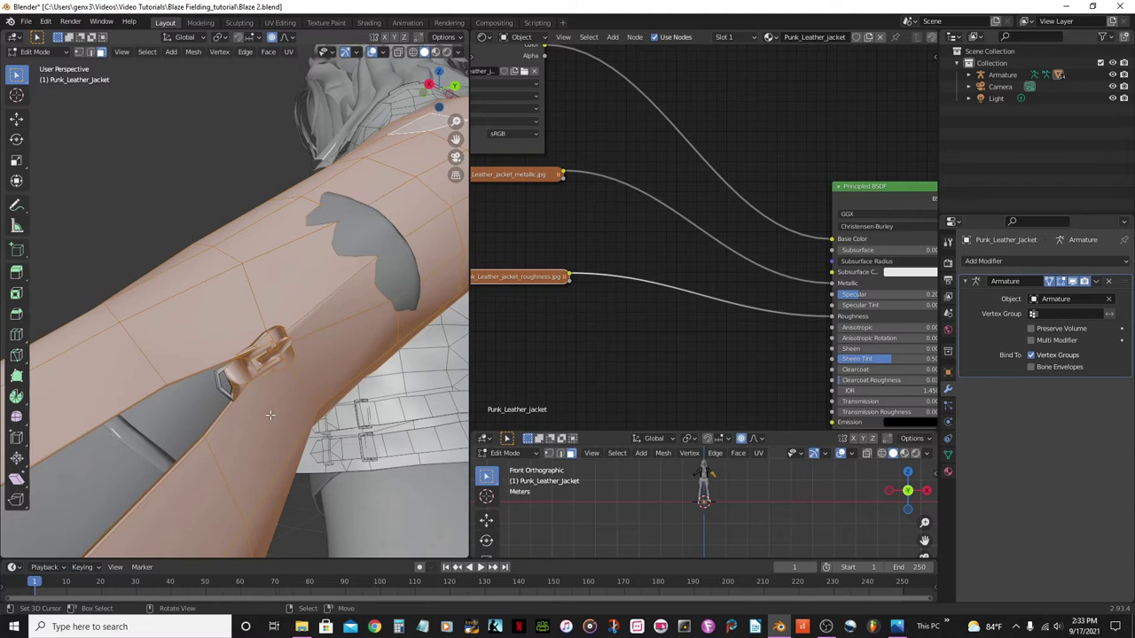
key(ctrl+l)
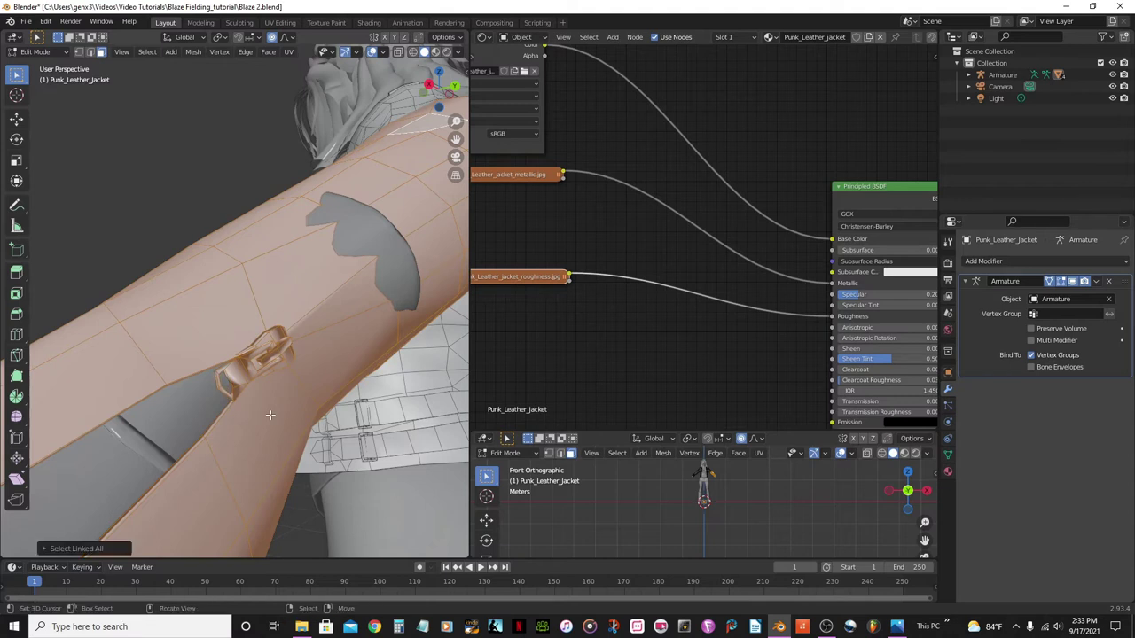
key(x)
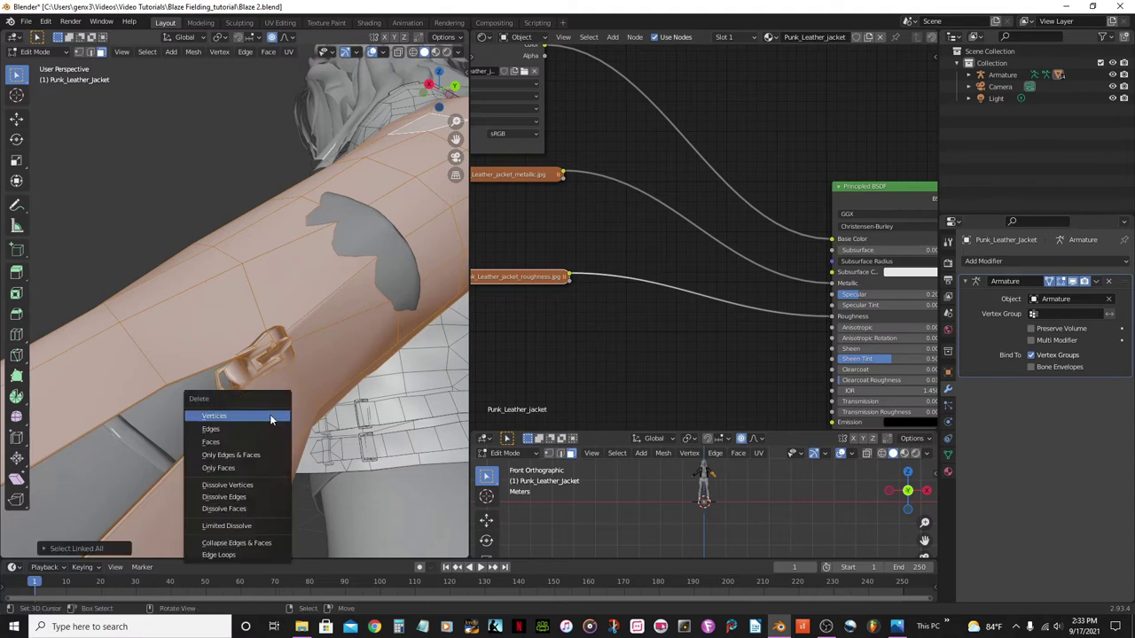
click(228, 450)
middle_drag(227, 445, 256, 306)
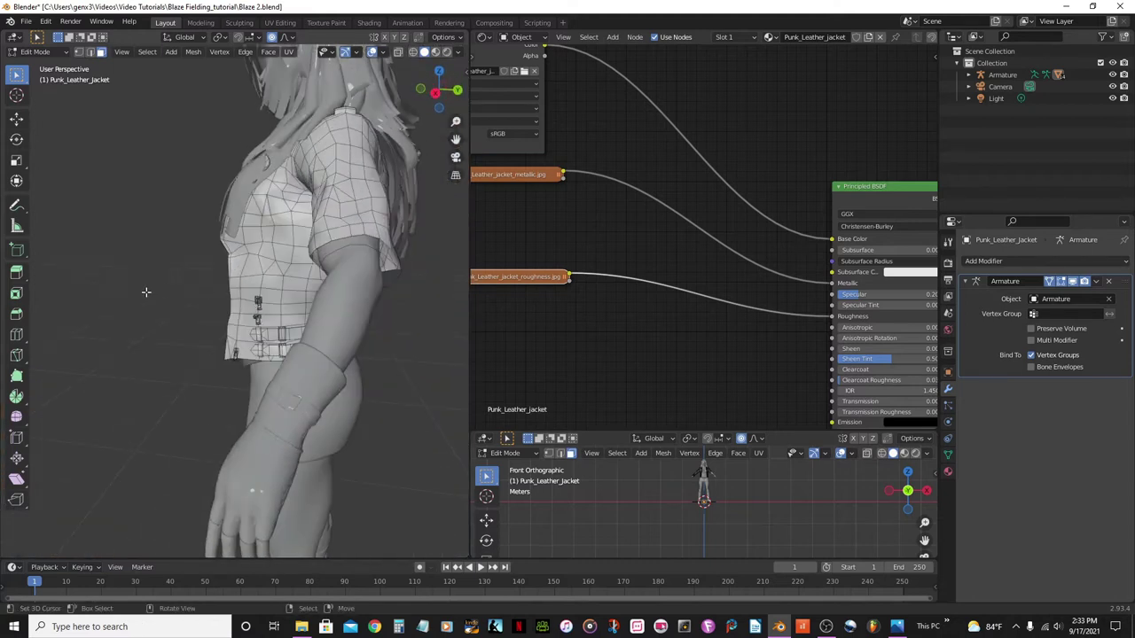
View the shortened sleeve from the front and reveal the hidden ring of faces at the elbow.
scroll(146, 292, up, 2)
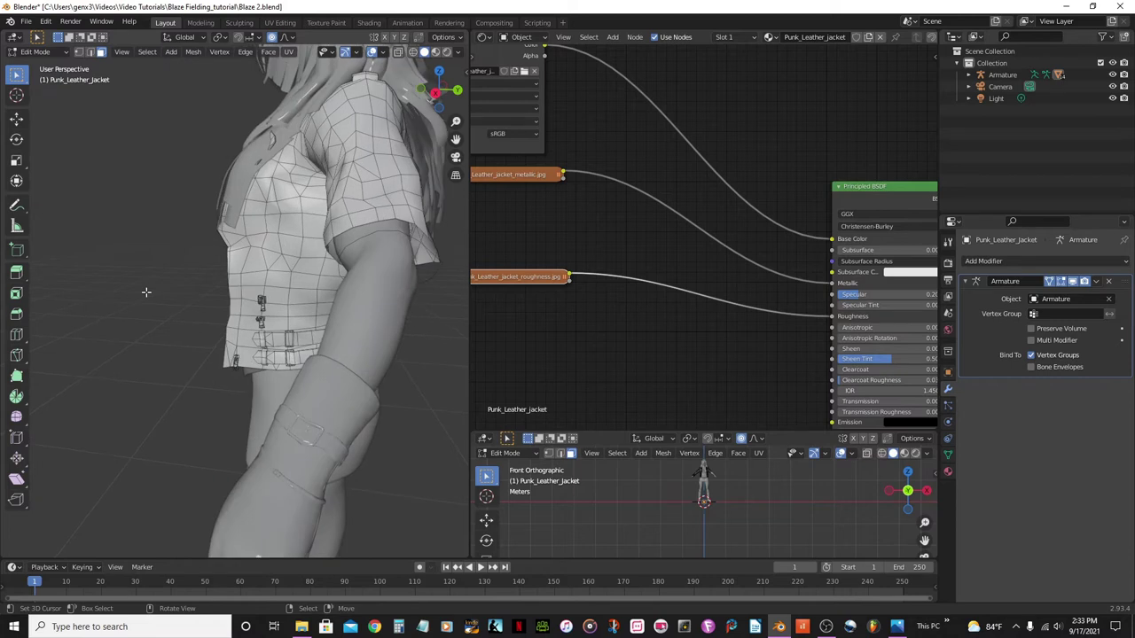
key(c)
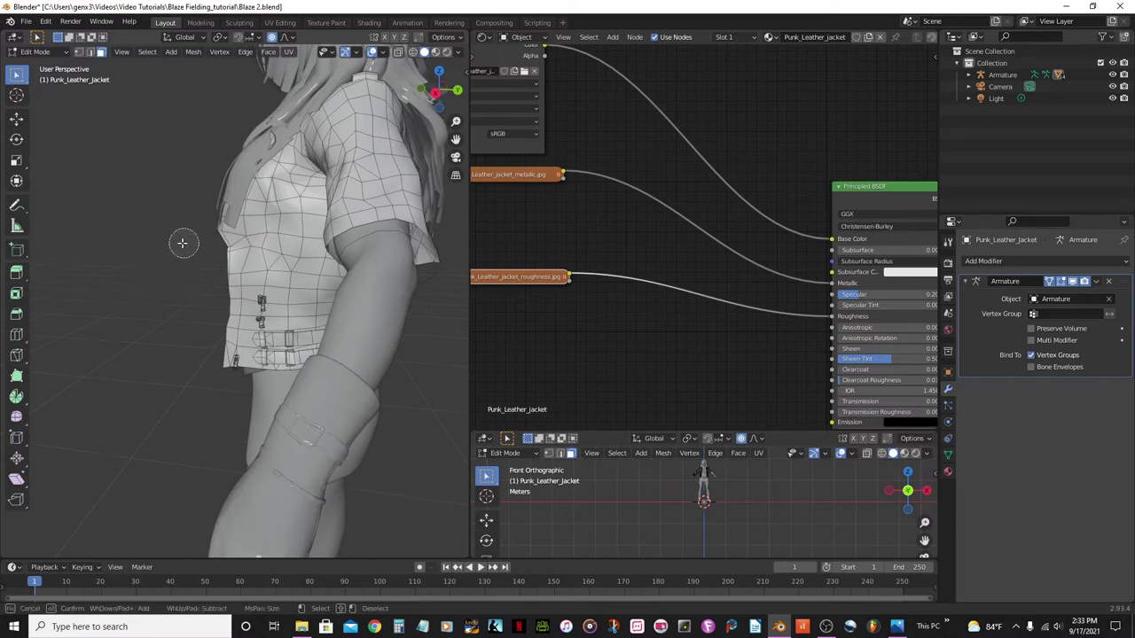
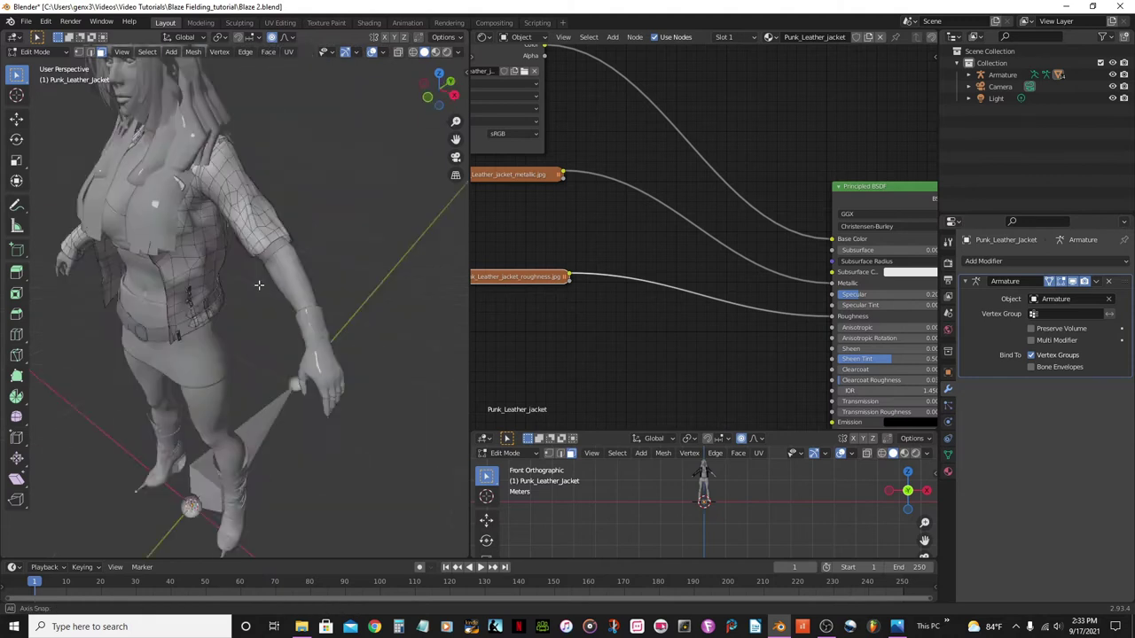
key(KP_1)
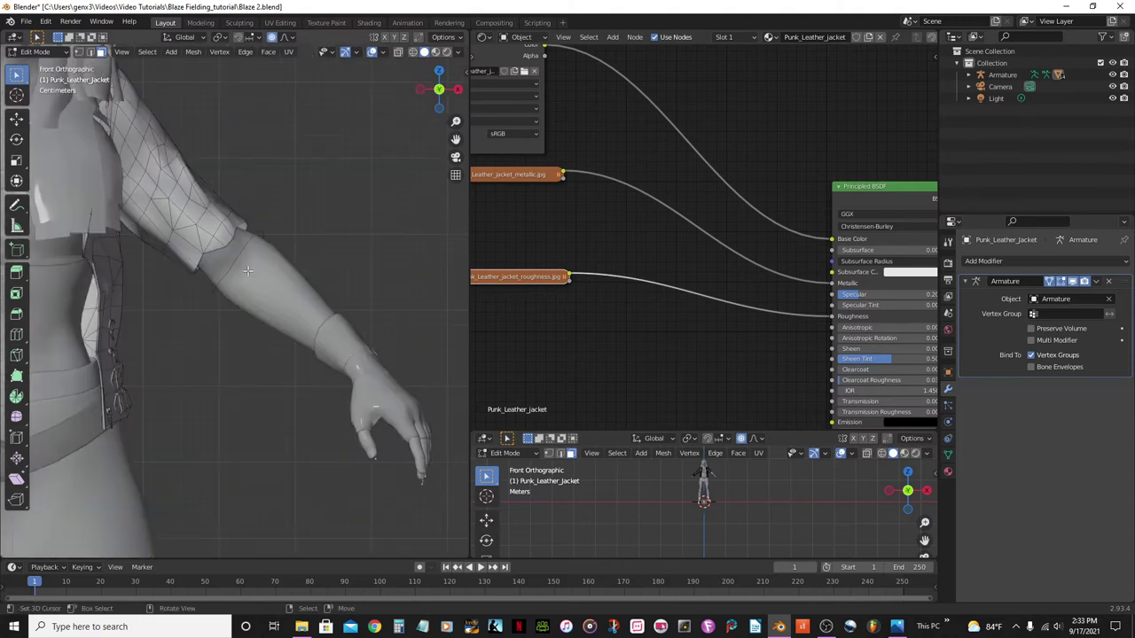
scroll(248, 270, up, 5)
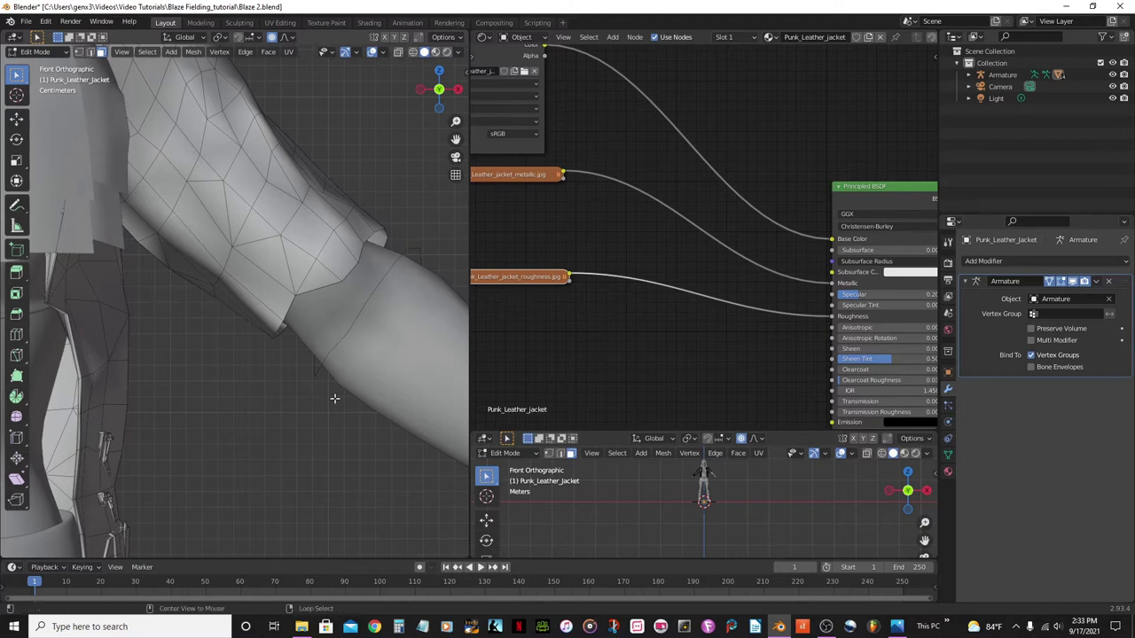
key(alt+h)
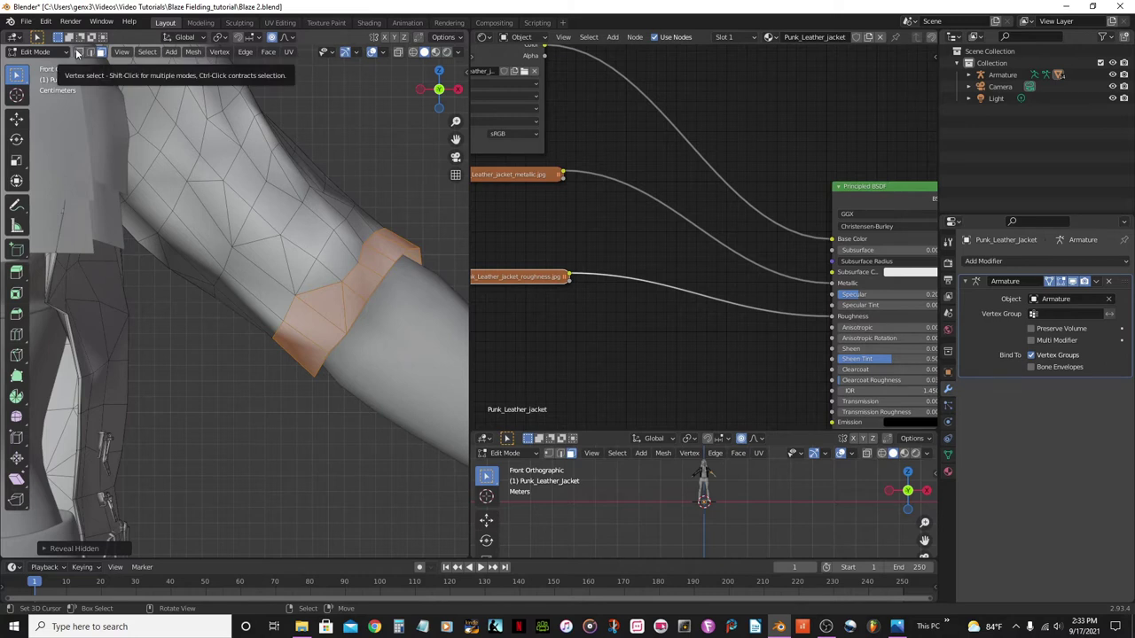
Switch to vertex selection and pull the notched hem vertex of the shortened sleeve outward along the arm.
click(78, 52)
scroll(266, 337, down, 3)
middle_drag(266, 337, 187, 272)
scroll(285, 364, up, 2)
scroll(298, 352, up, 2)
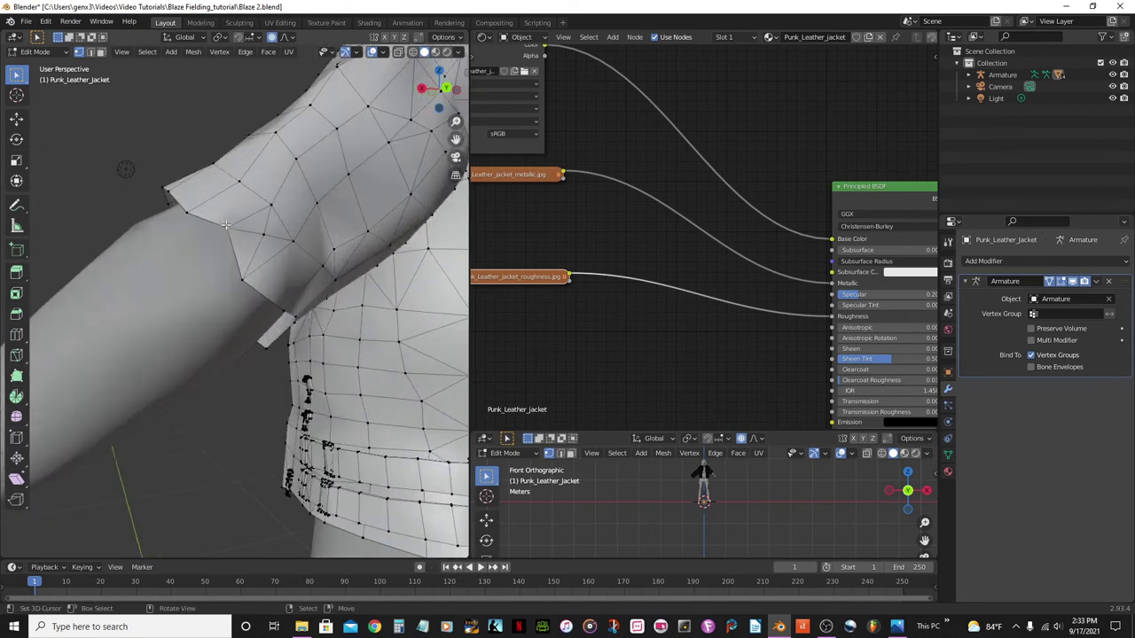
drag(228, 233, 213, 249)
scroll(220, 242, up, 13)
middle_drag(212, 249, 250, 220)
scroll(161, 227, up, 3)
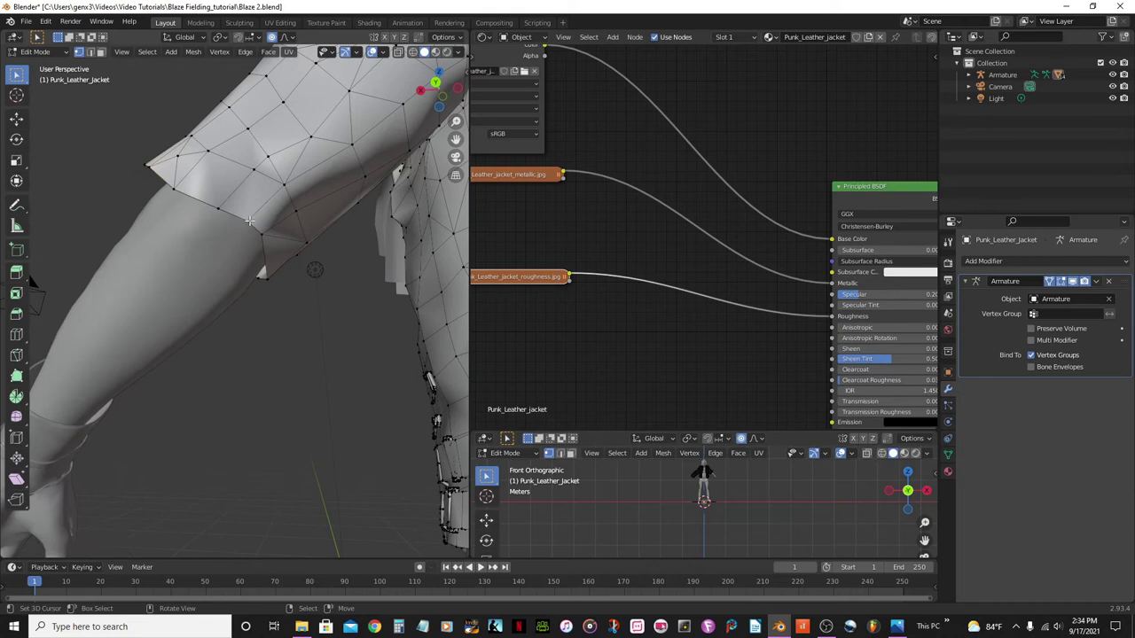
Move the next hem vertex about 0.013 m down the arm with a proportional size of 0.04 to straighten the sleeve edge.
key(g)
scroll(244, 224, down, 7)
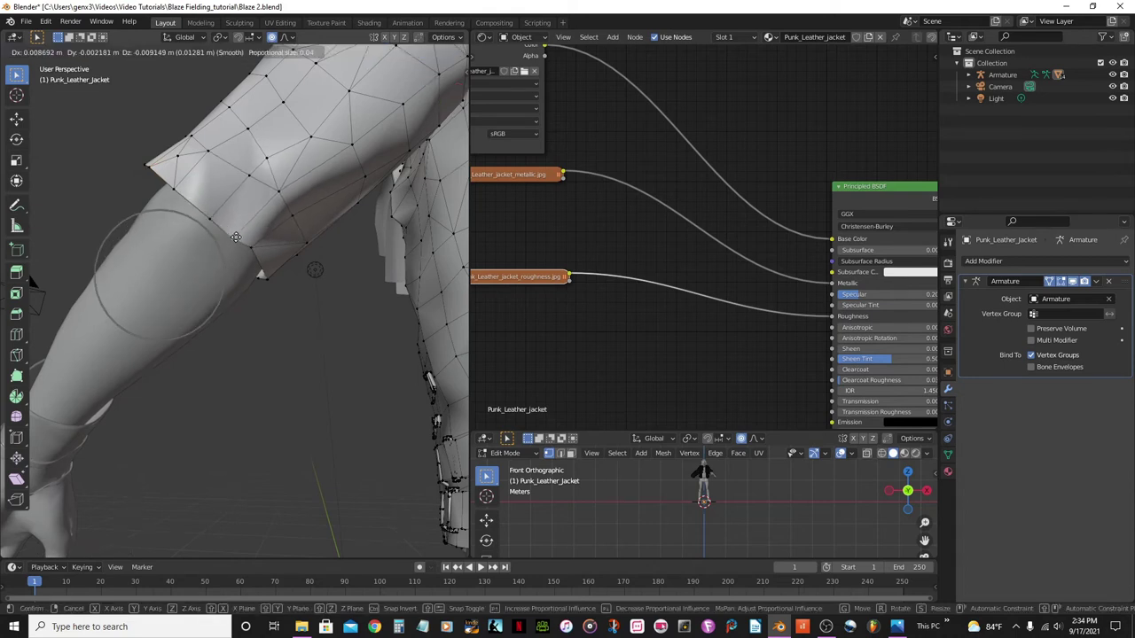
click(235, 238)
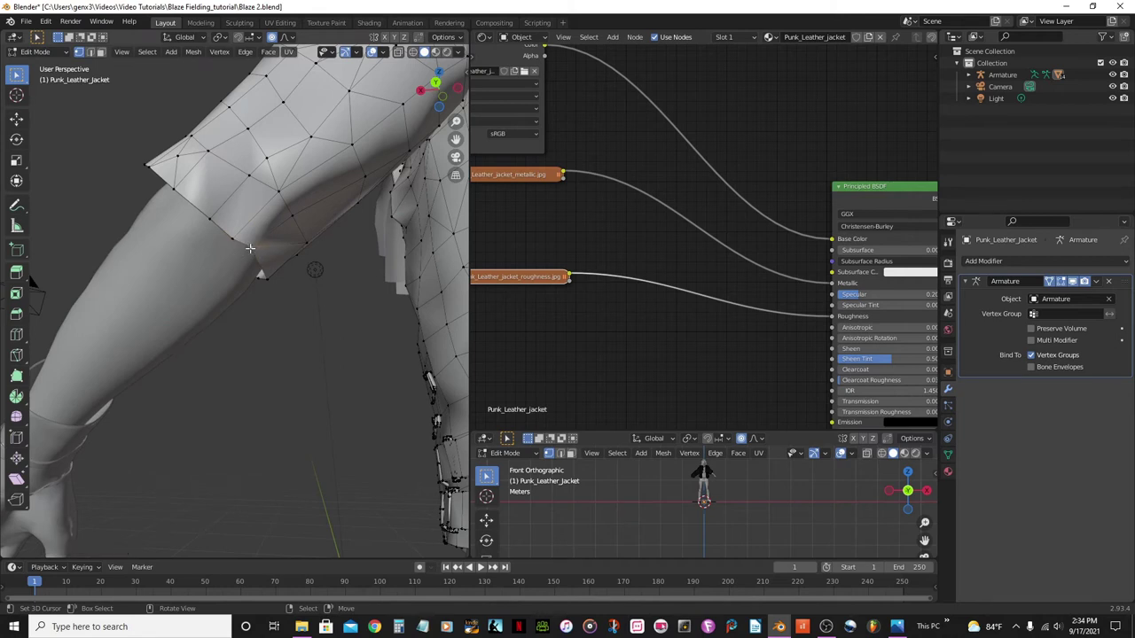
Move the selected sleeve hem vertex about 0.01 m down the arm using a proportional size of 0.04.
key(g)
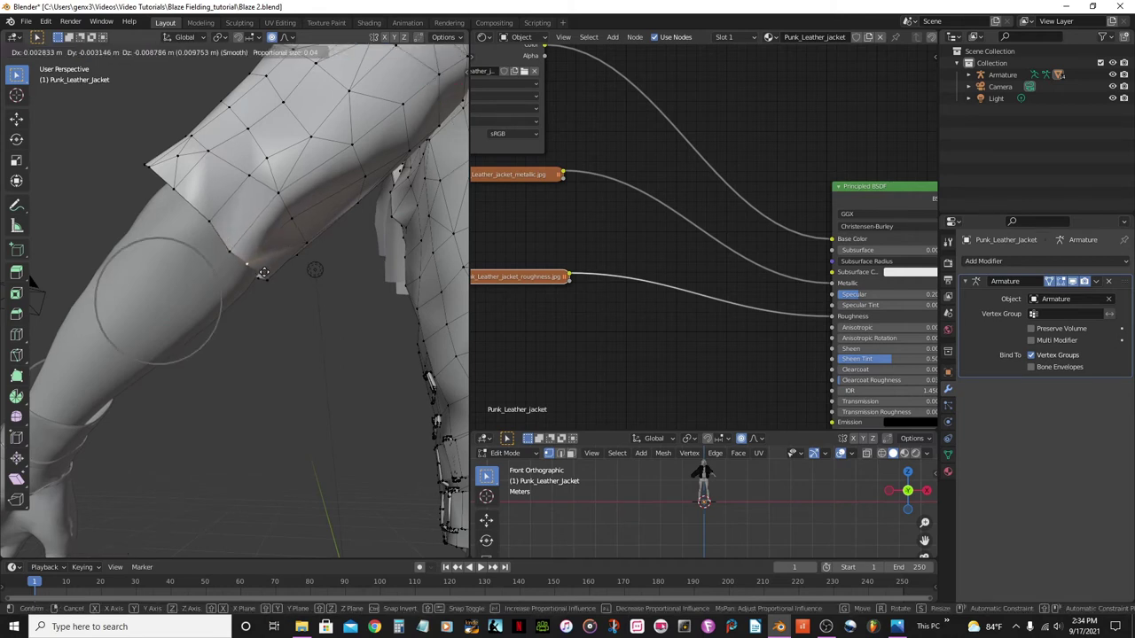
scroll(265, 274, down, 4)
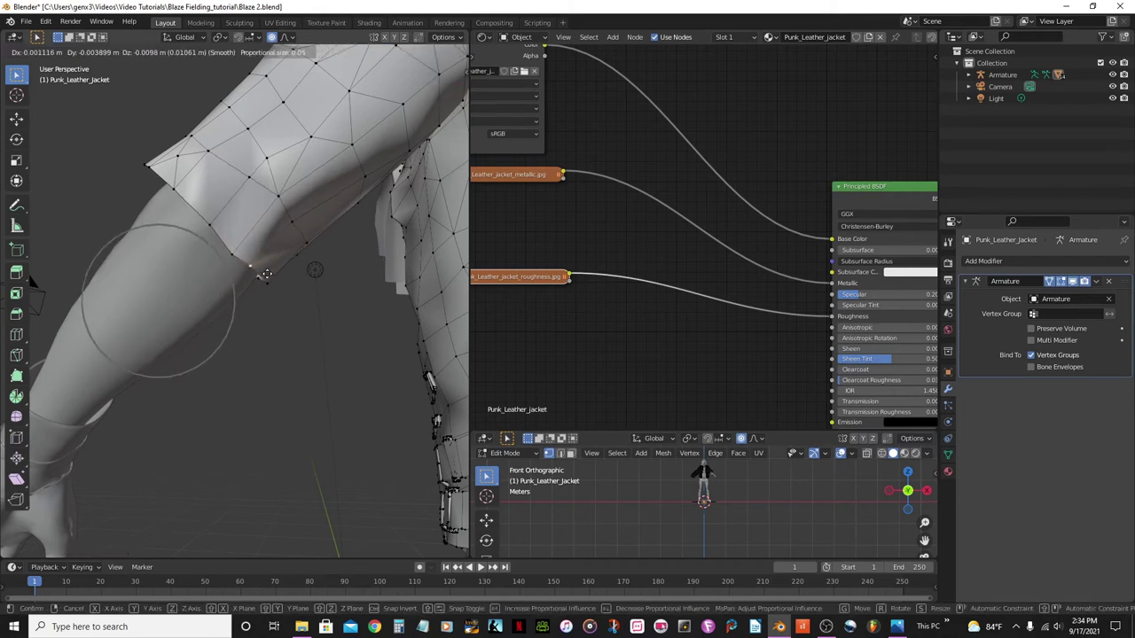
scroll(265, 274, up, 4)
scroll(265, 274, down, 2)
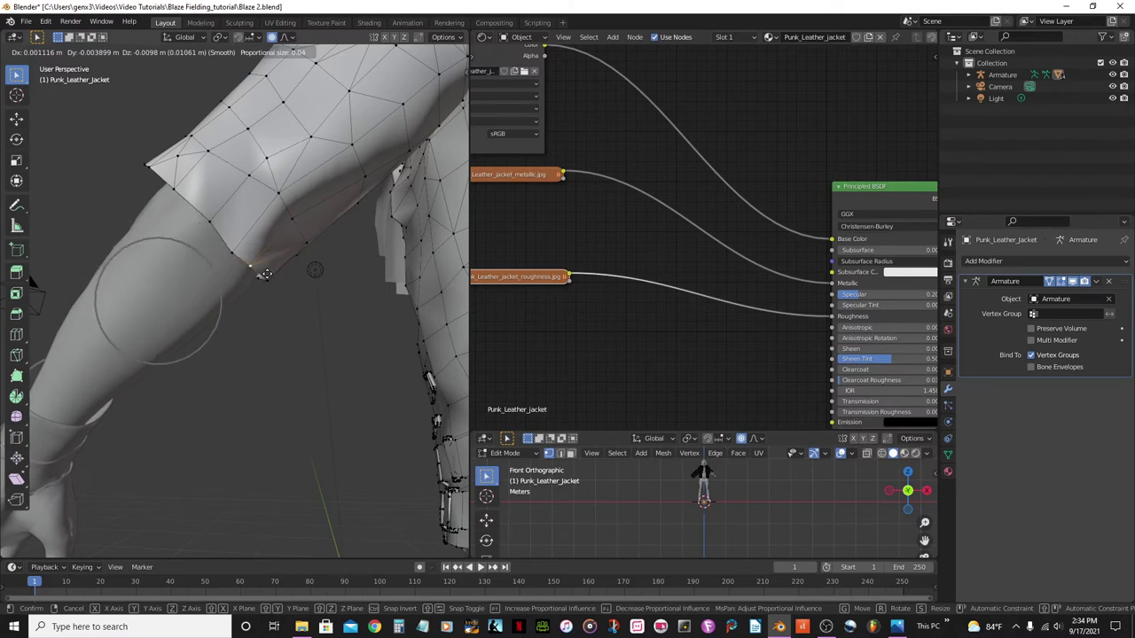
scroll(271, 275, up, 2)
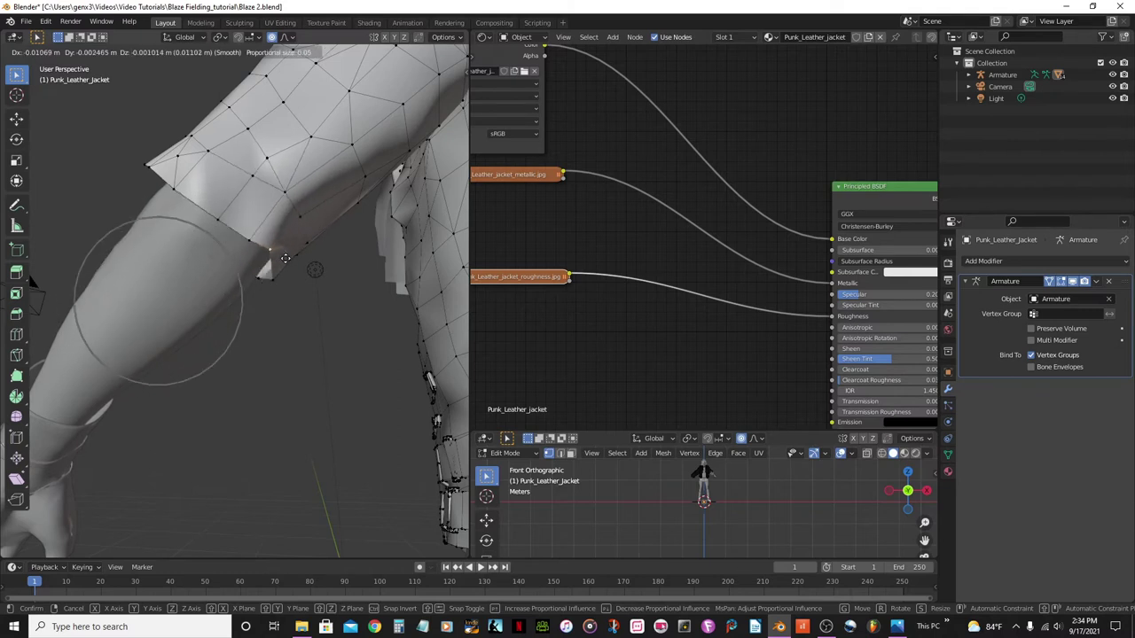
scroll(269, 281, up, 14)
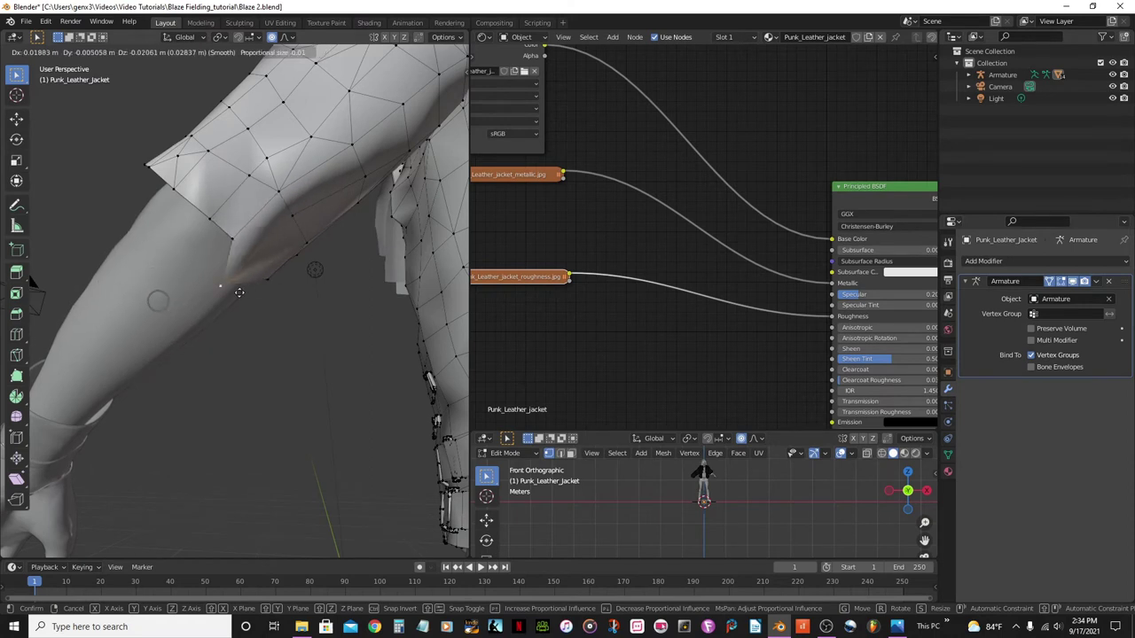
scroll(262, 273, down, 19)
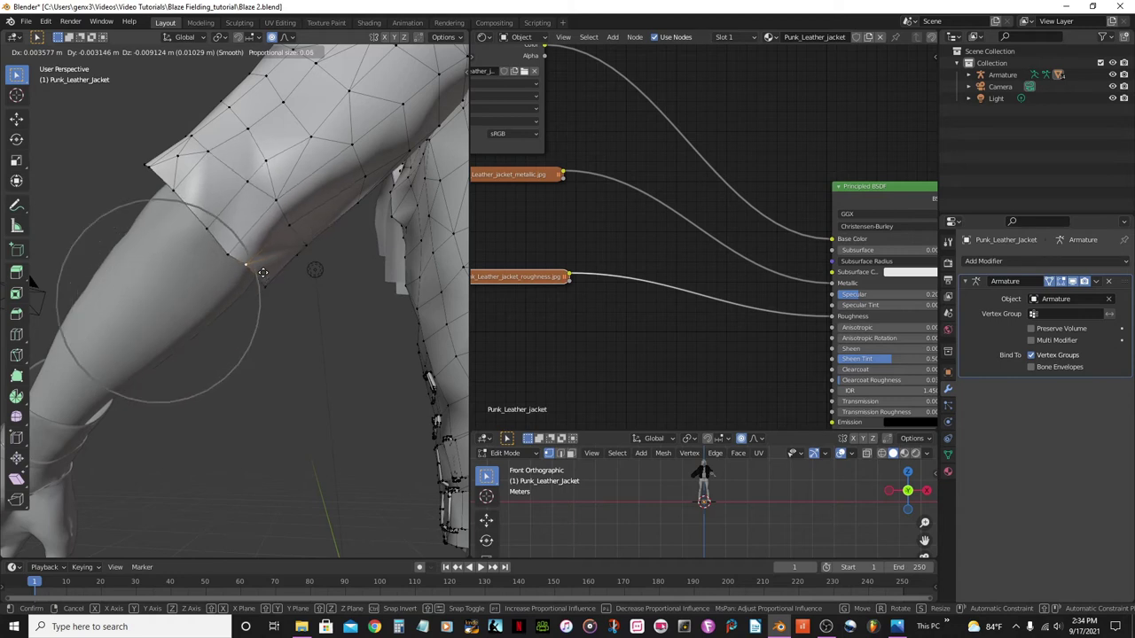
scroll(263, 273, down, 10)
scroll(262, 273, up, 10)
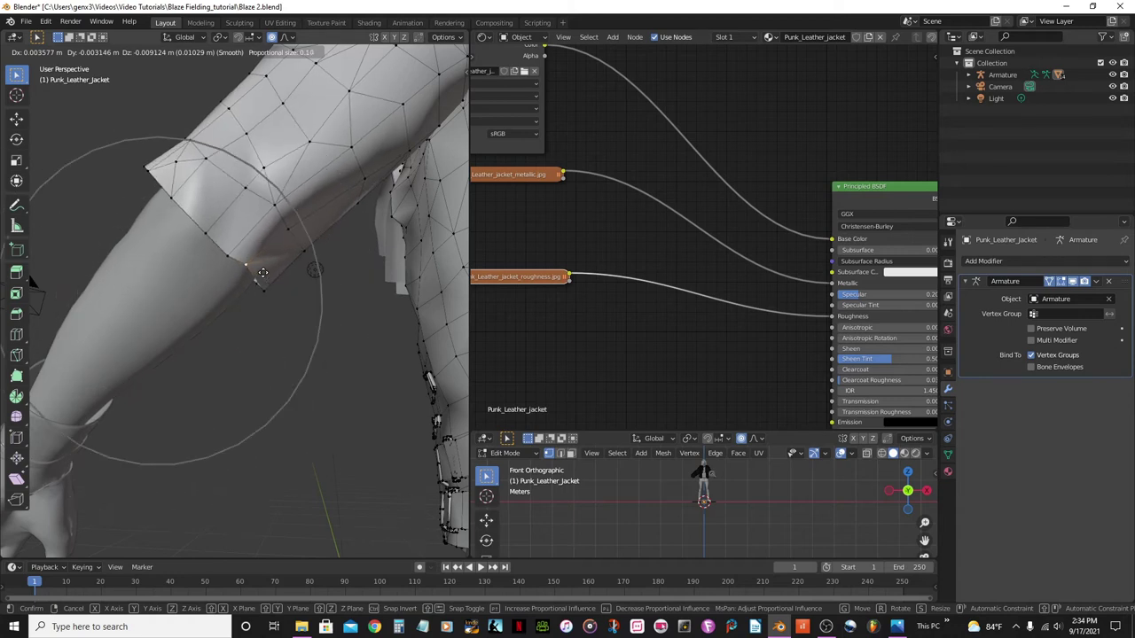
scroll(262, 273, up, 2)
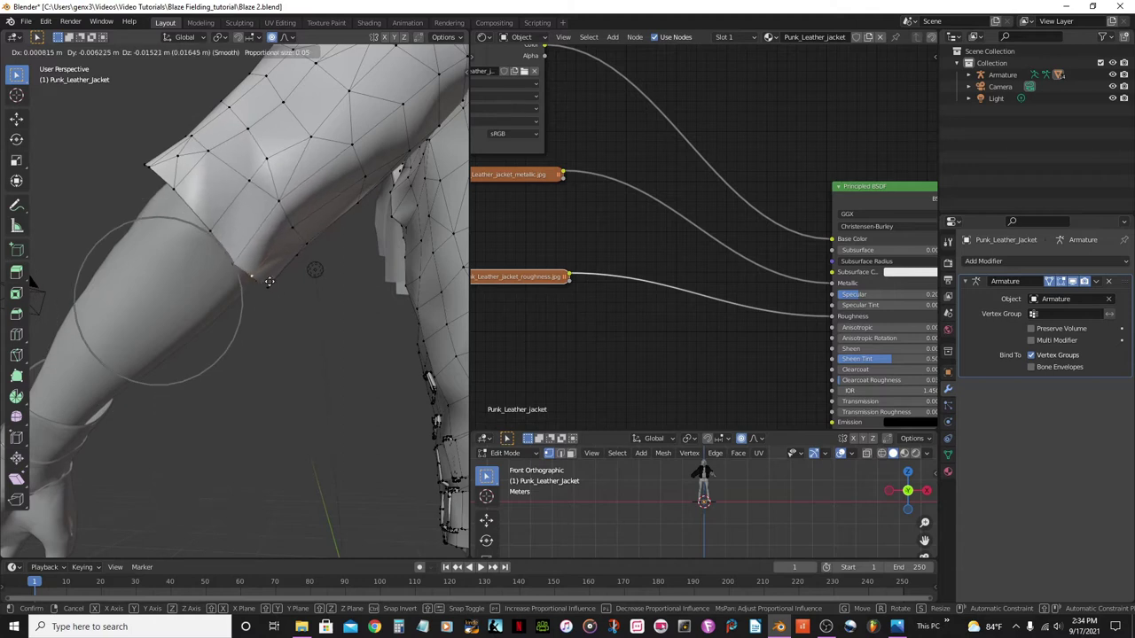
scroll(266, 277, up, 2)
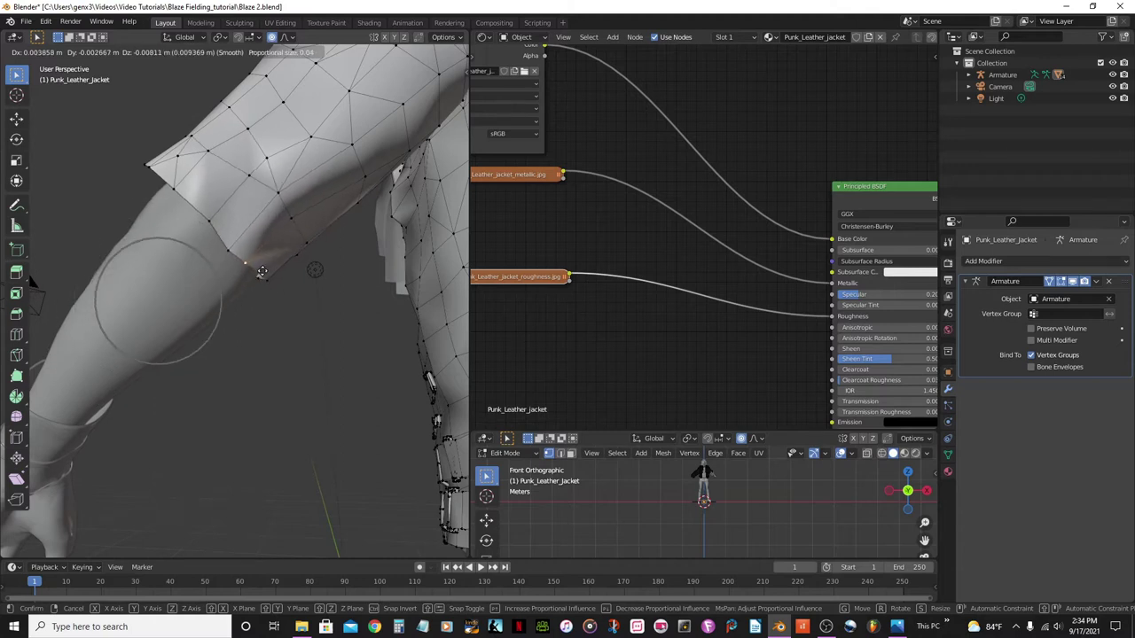
click(266, 277)
Select the adjacent hem vertex and shift it slightly down the arm with a proportional size of 0.03 to even the edge.
click(202, 218)
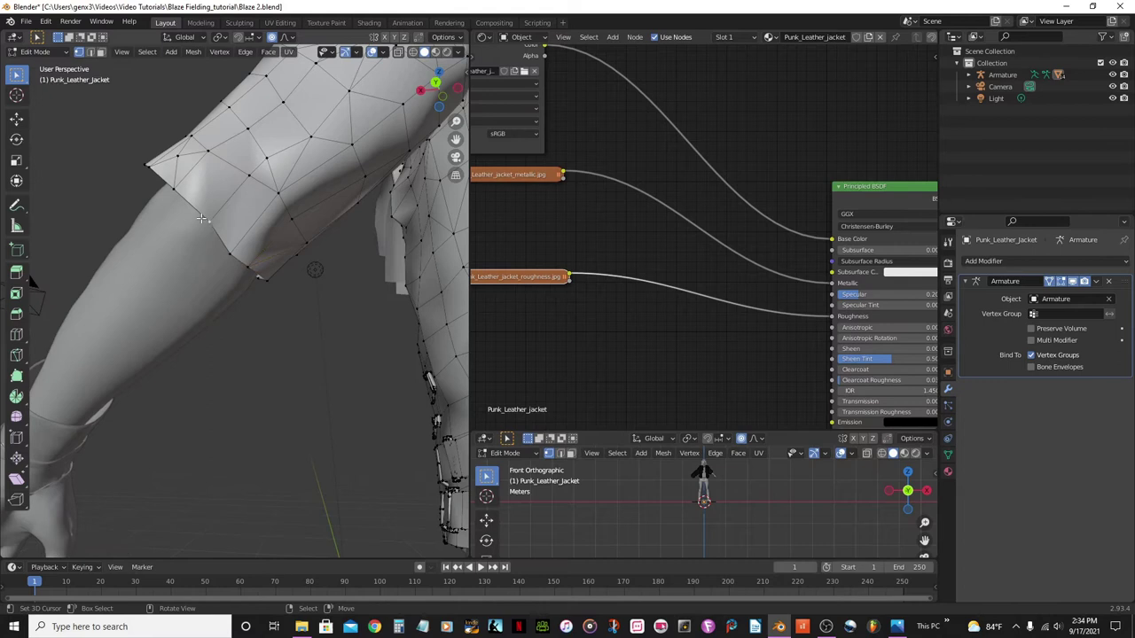
key(g)
scroll(202, 218, up, 3)
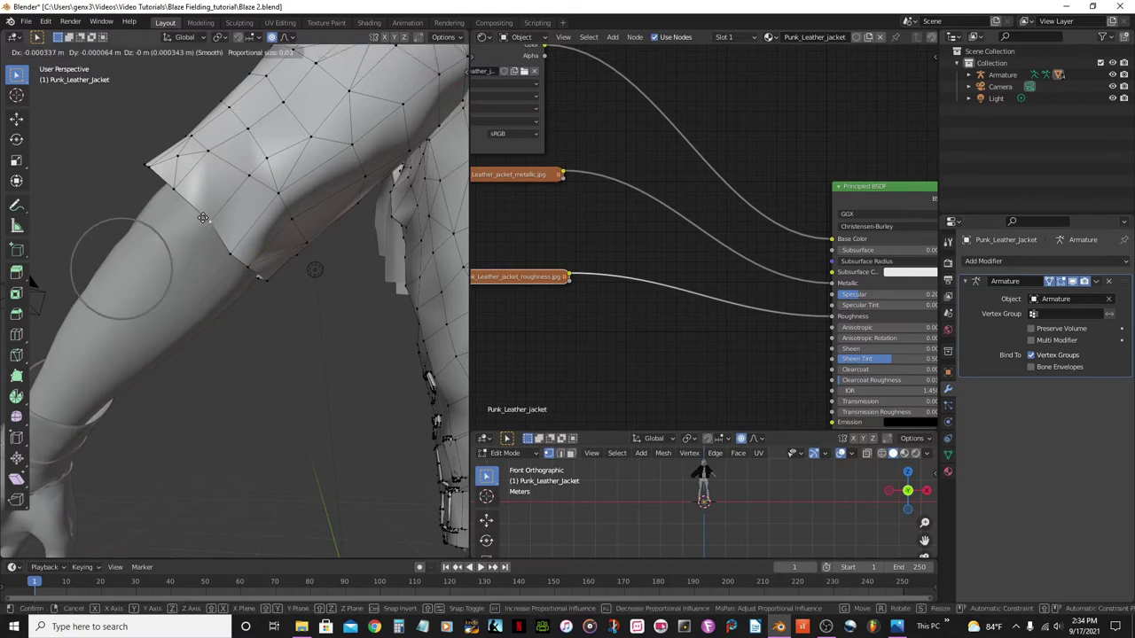
click(211, 231)
middle_drag(211, 231, 464, 343)
middle_drag(382, 293, 224, 277)
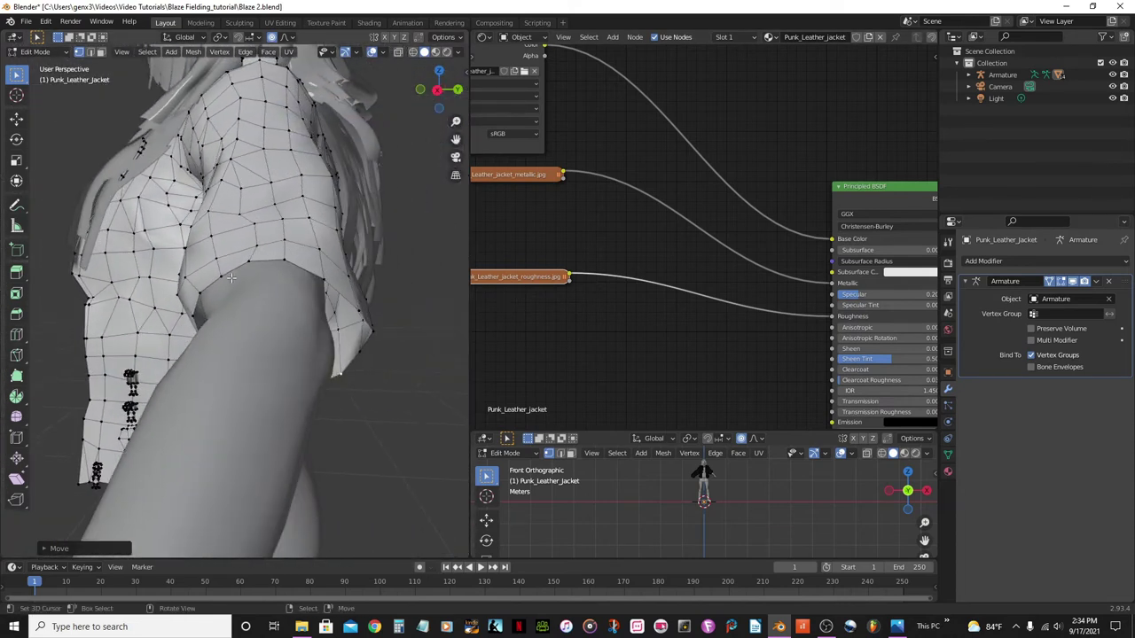
Select the sleeve's open hem loop and scale it to about 0.896 with a proportional size of 0.07 to tighten it around the arm.
alt+click(238, 266)
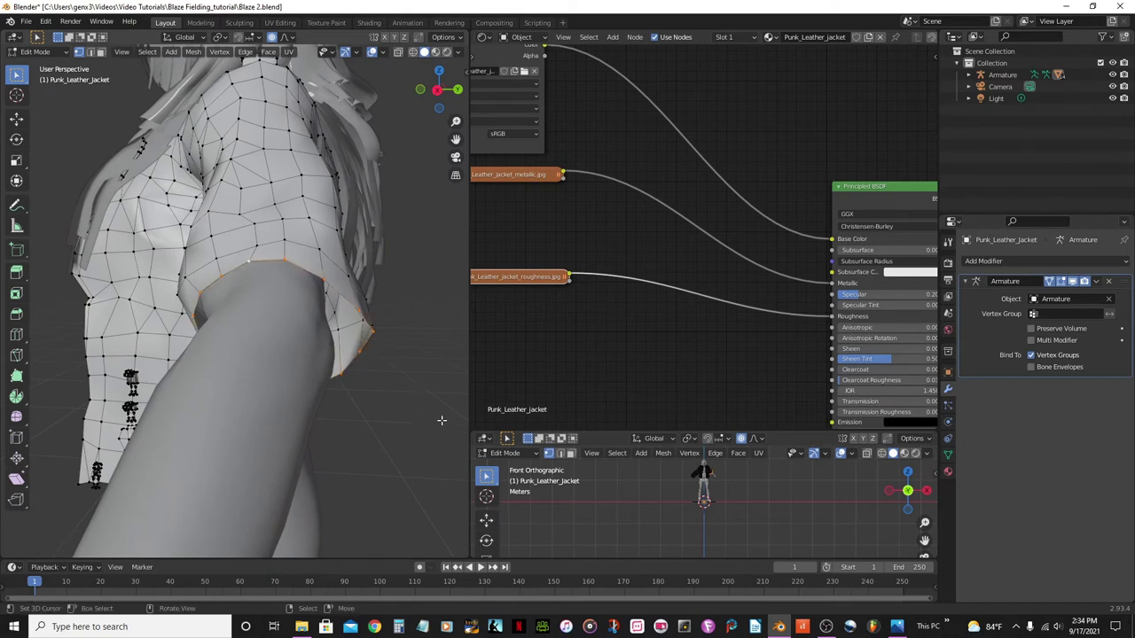
key(s)
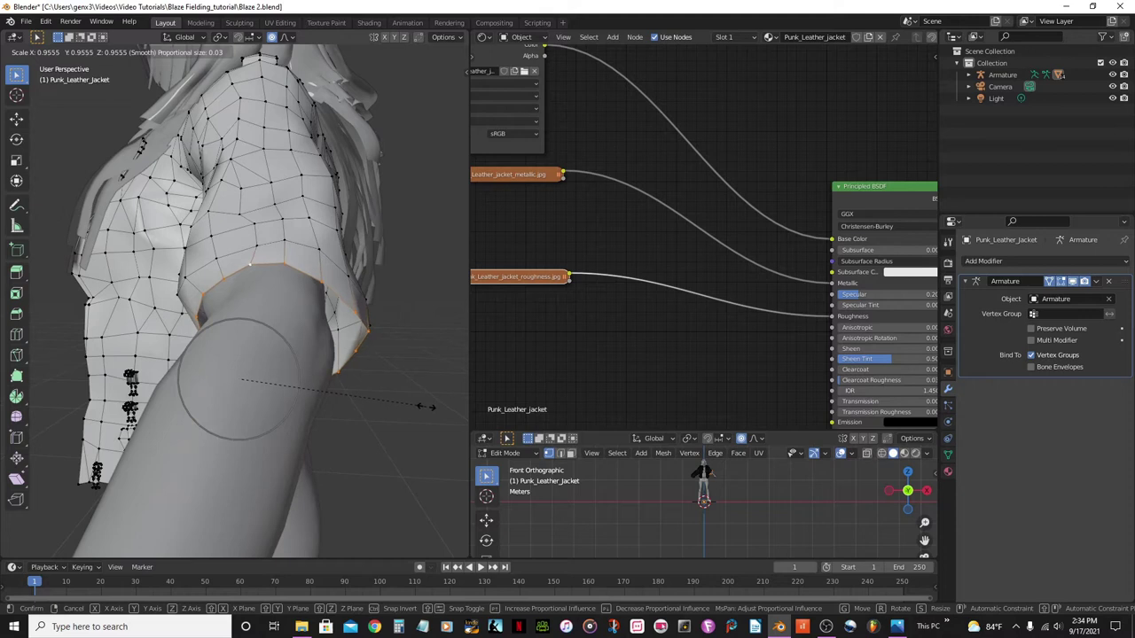
scroll(417, 406, down, 9)
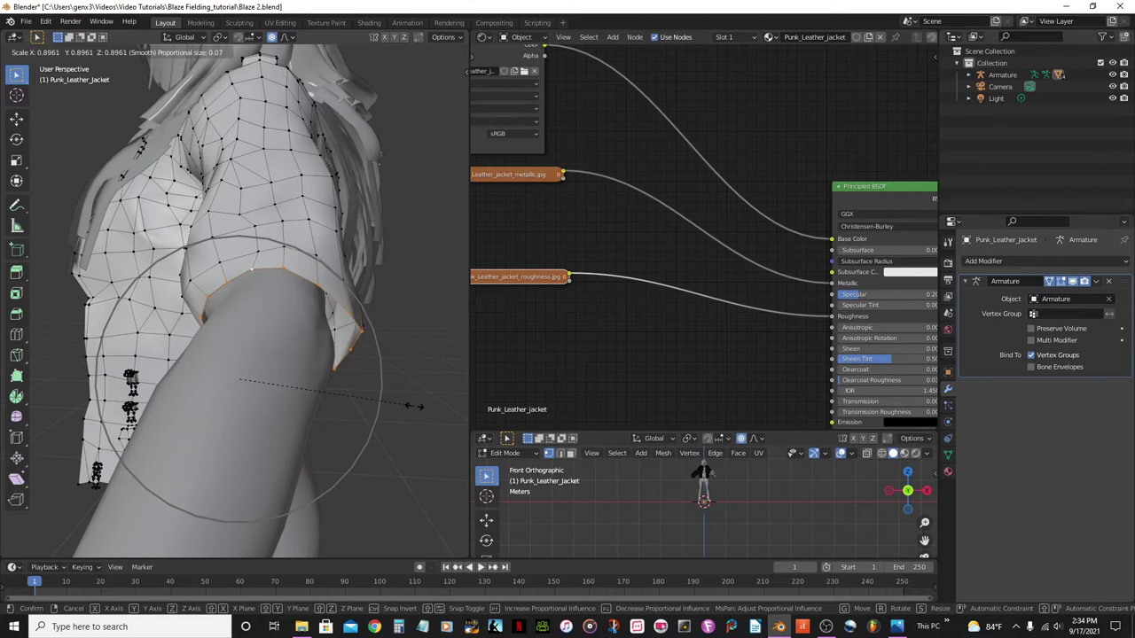
click(413, 405)
middle_drag(413, 405, 171, 352)
Nudge the indented hem vertex on the other side of the sleeve slightly along the arm and save the file.
click(192, 353)
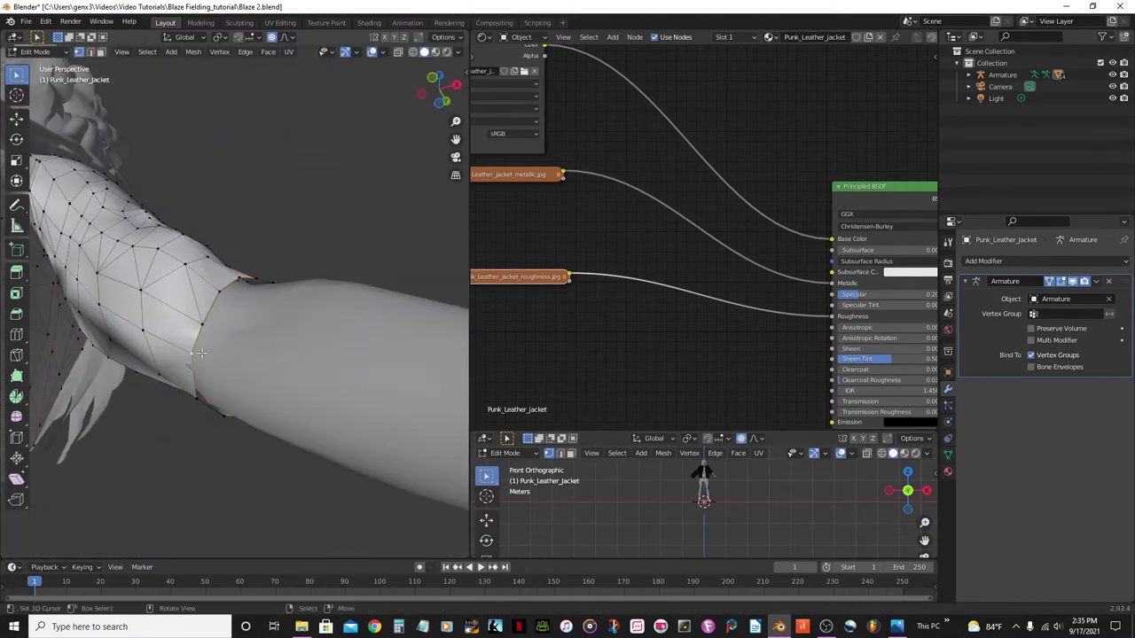
key(g)
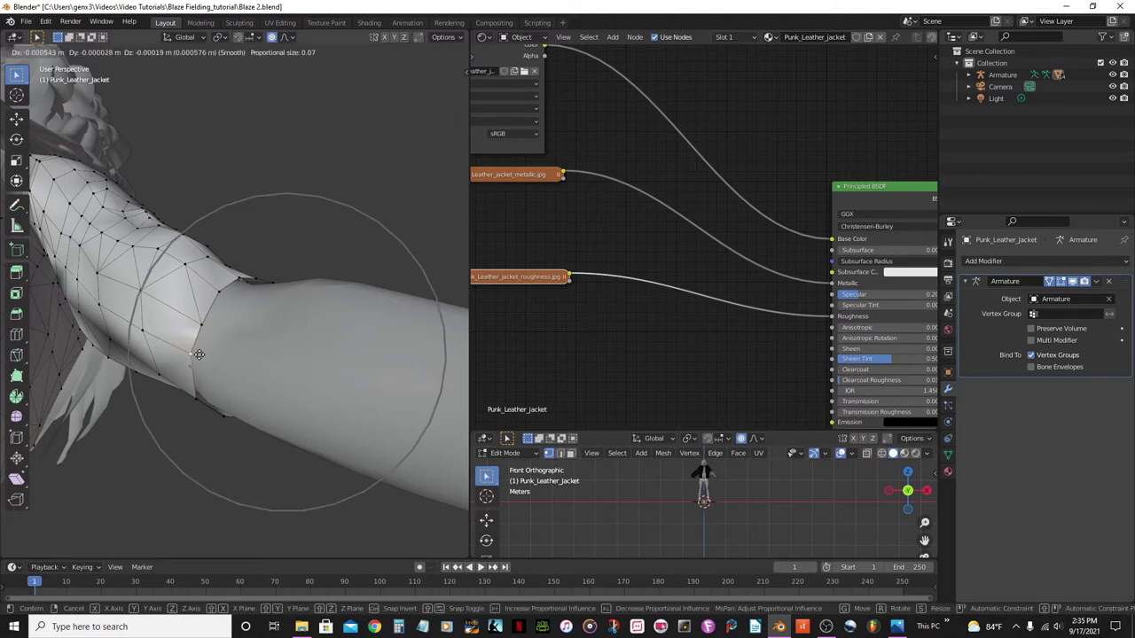
click(198, 355)
scroll(196, 356, down, 2)
middle_drag(196, 356, 319, 470)
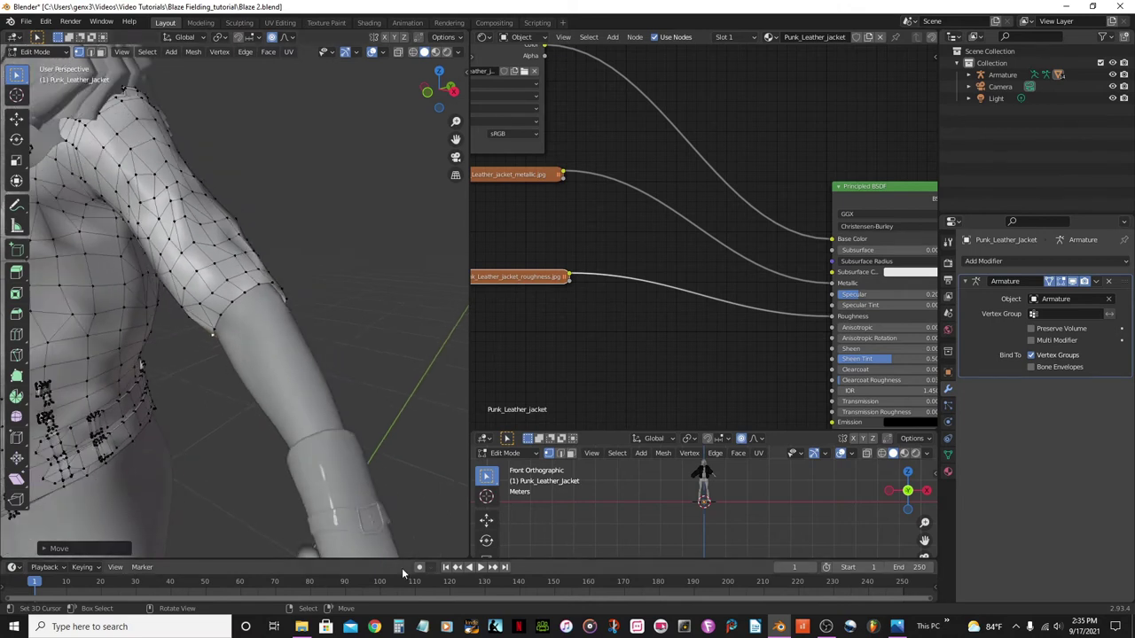
key(ctrl+s)
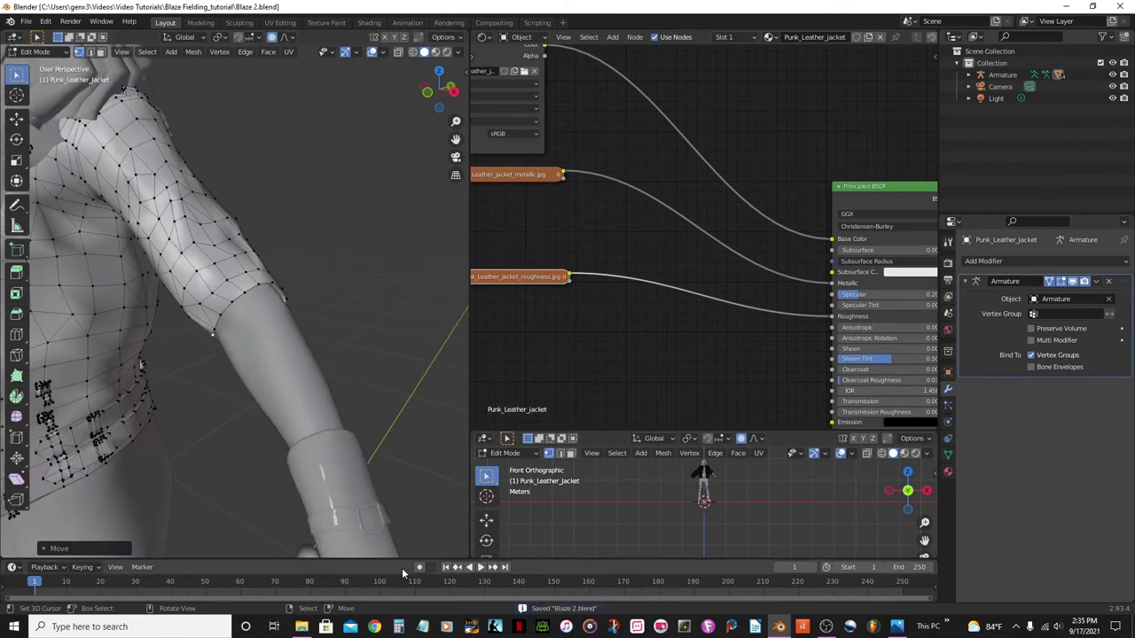
Switch the viewport to material preview shading and check the shortened sleeve's hem from the front and at an angle.
key(KP_1)
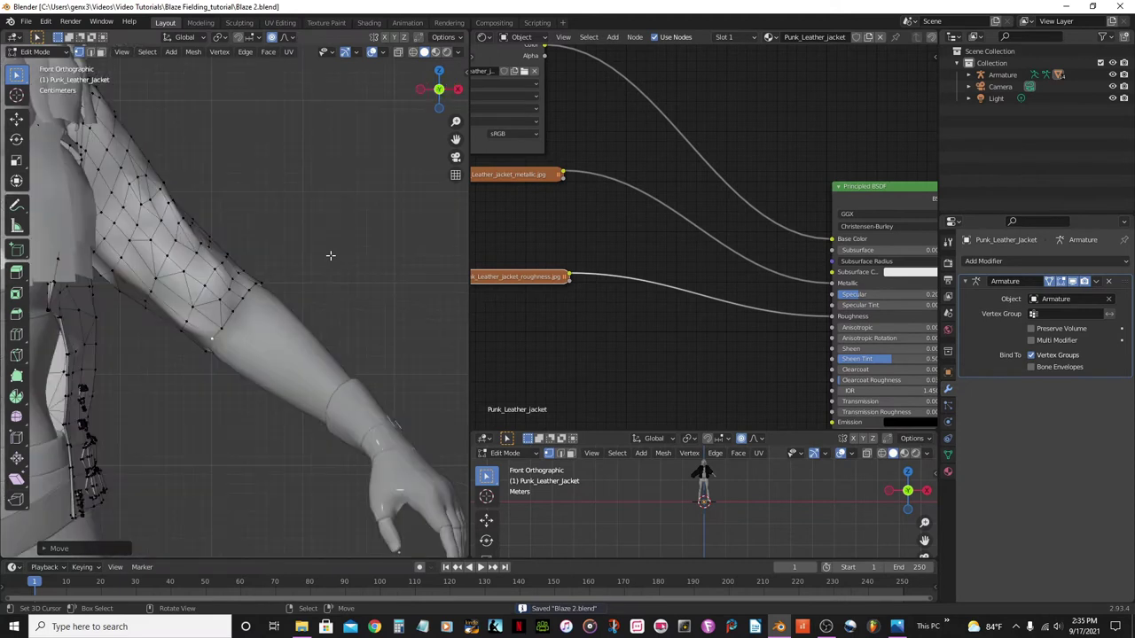
click(435, 52)
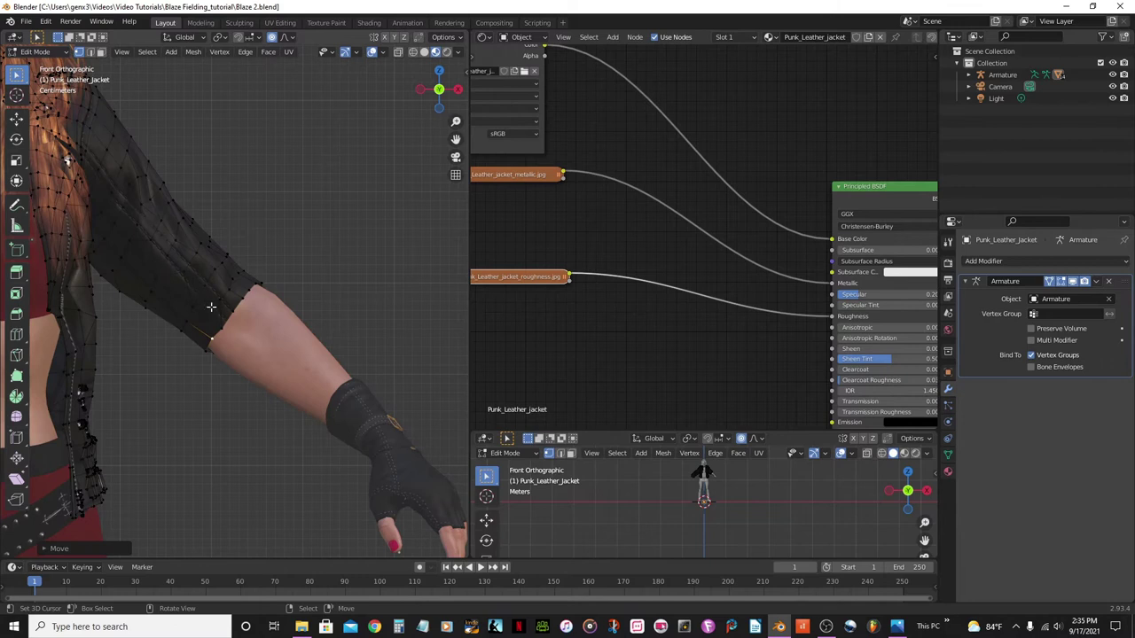
scroll(213, 307, up, 4)
scroll(205, 255, down, 3)
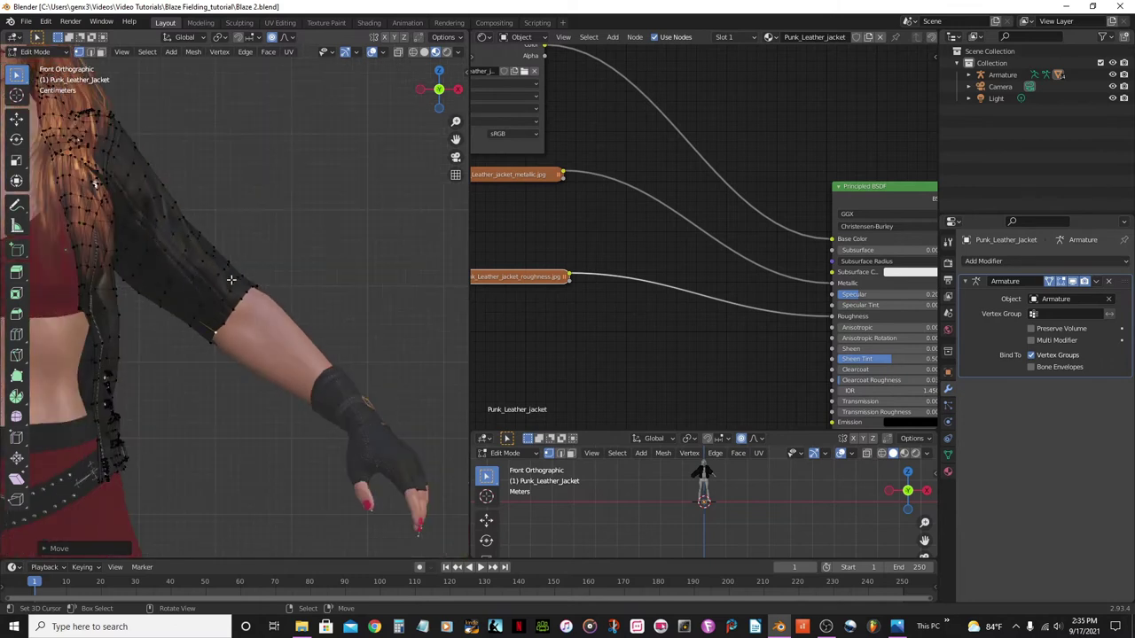
key(KP_5)
scroll(272, 298, up, 2)
middle_drag(273, 299, 228, 310)
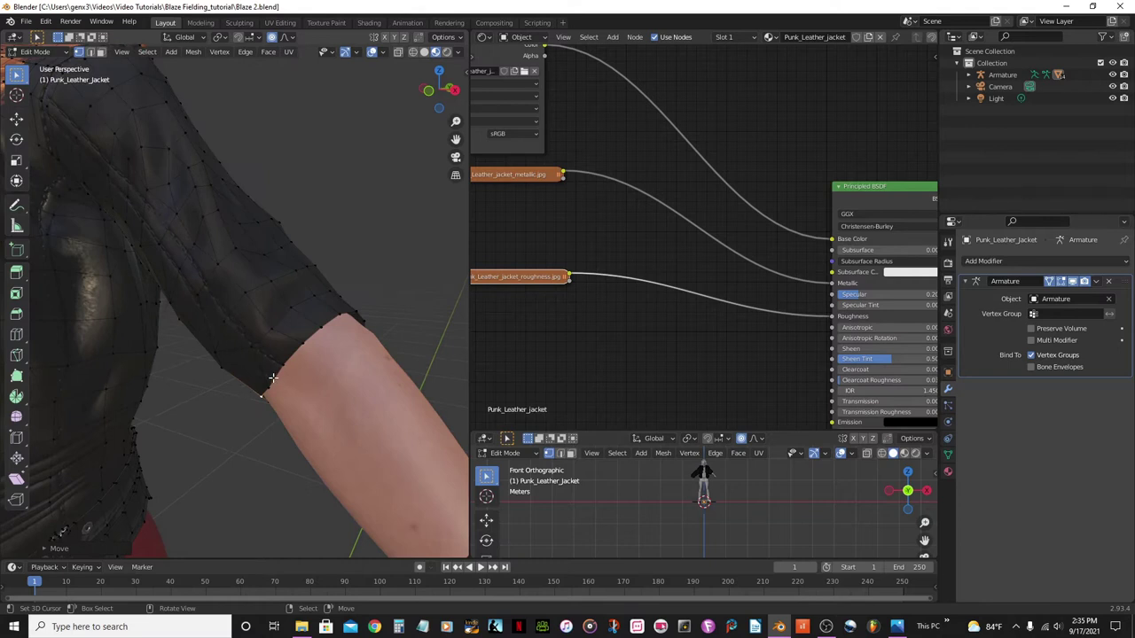
Select the sleeve's hem loop, turn off proportional editing, and extrude the loop in place in front view.
alt+click(272, 379)
middle_drag(273, 379, 331, 262)
scroll(319, 320, down, 2)
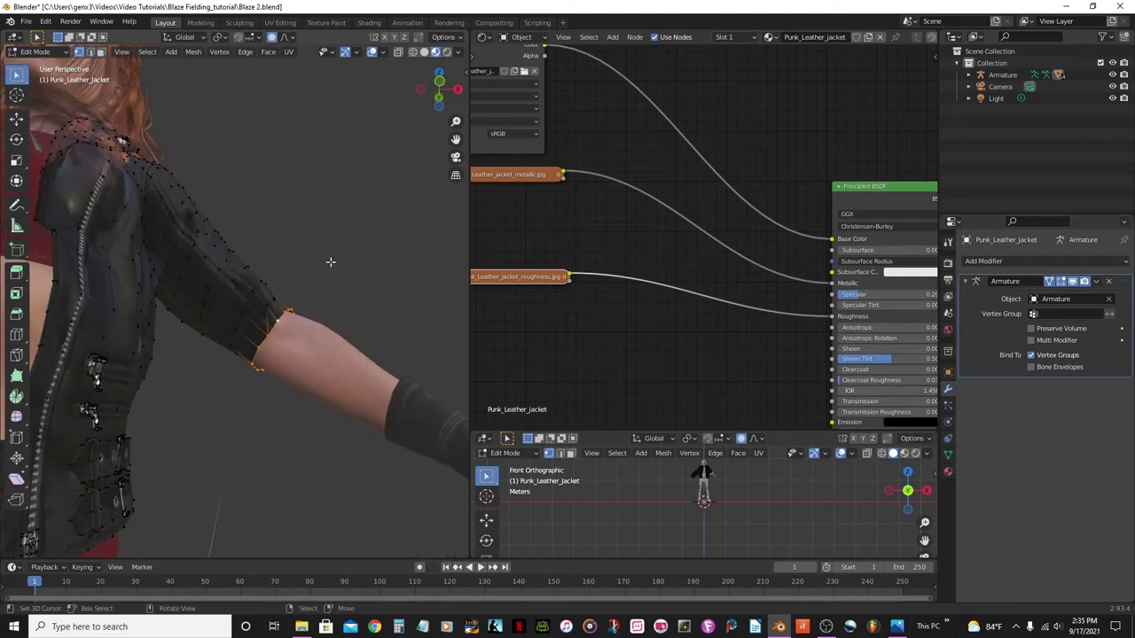
click(272, 38)
key(KP_1)
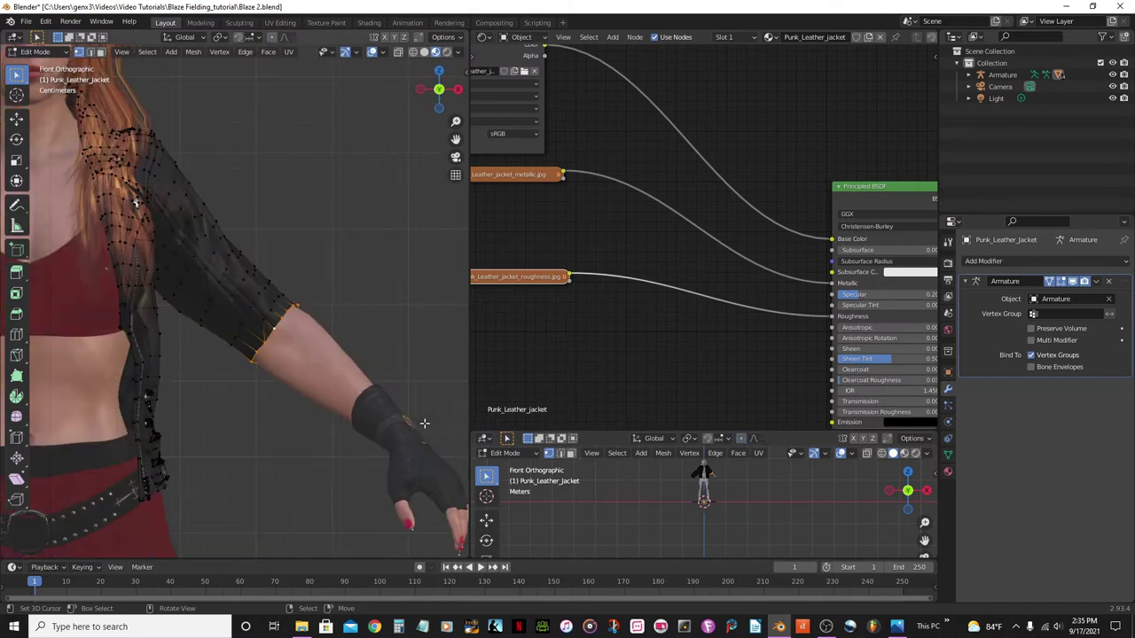
scroll(399, 408, up, 3)
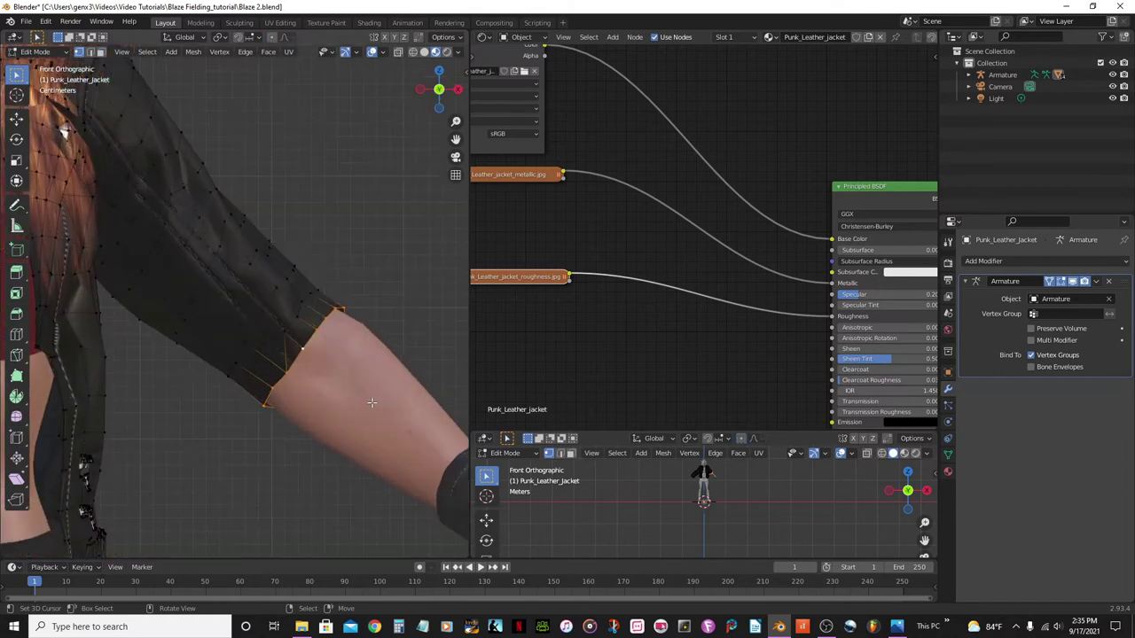
shift+middle_drag(373, 403, 346, 383)
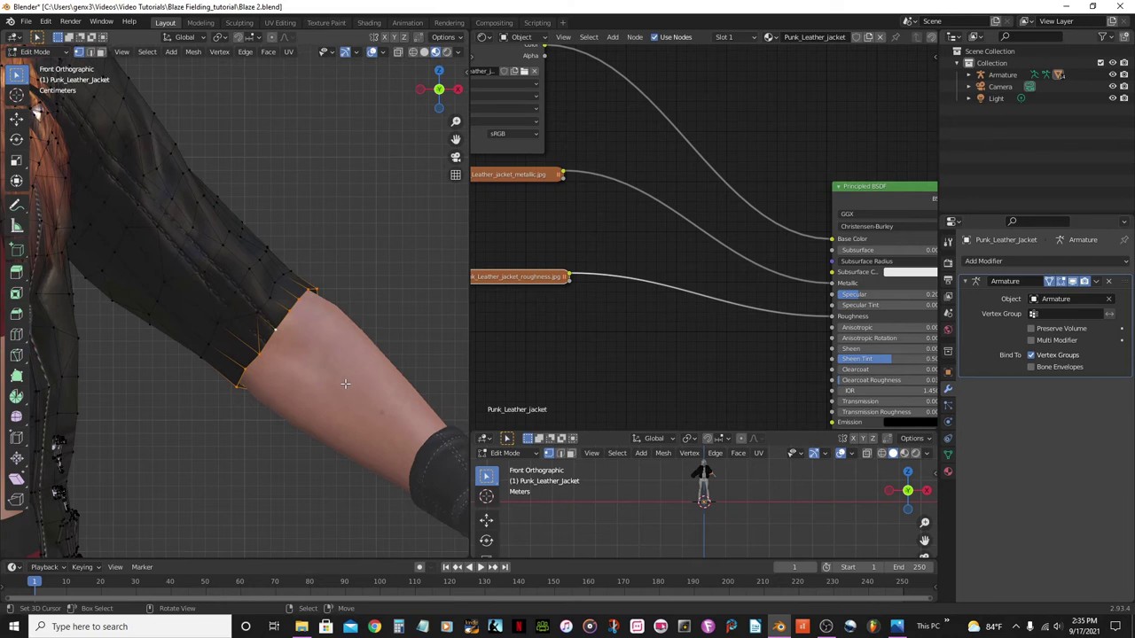
key(g)
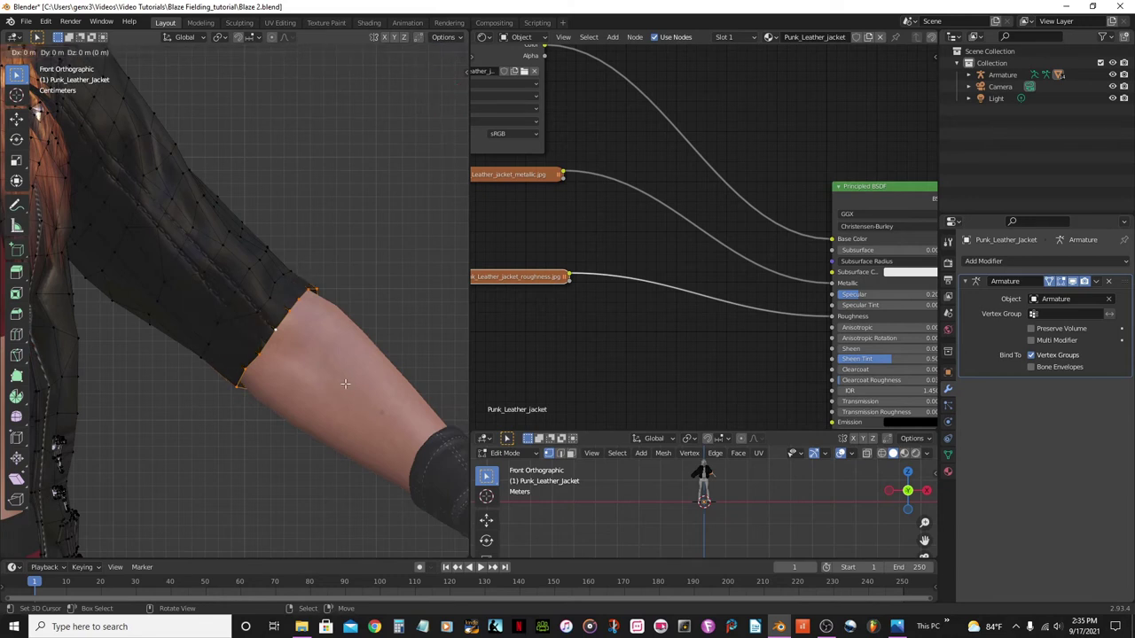
click(345, 383)
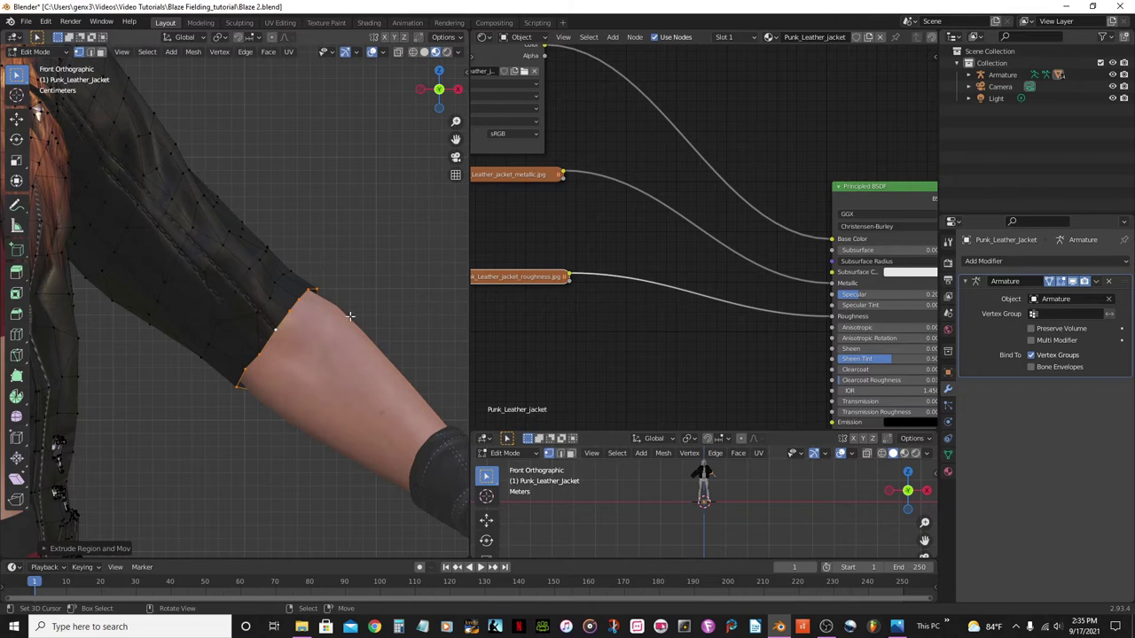
Scale the extruded hem loop outward to about 1.156, and reduce it by about 0.947 to form a narrow rim around the sleeve opening.
key(s)
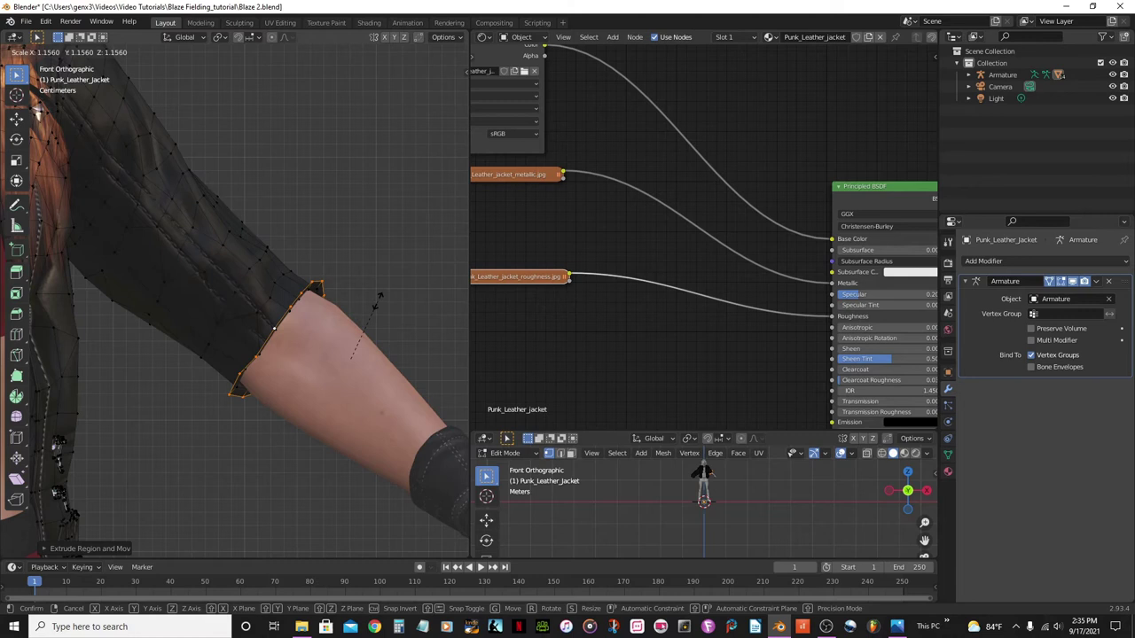
click(377, 302)
middle_drag(376, 302, 255, 284)
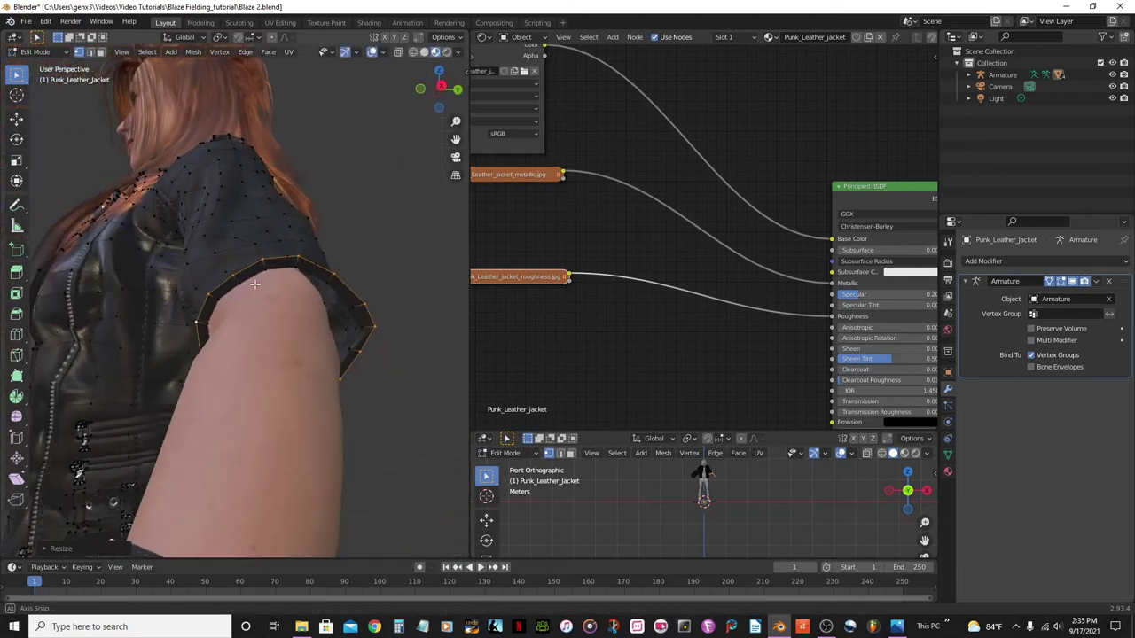
key(s)
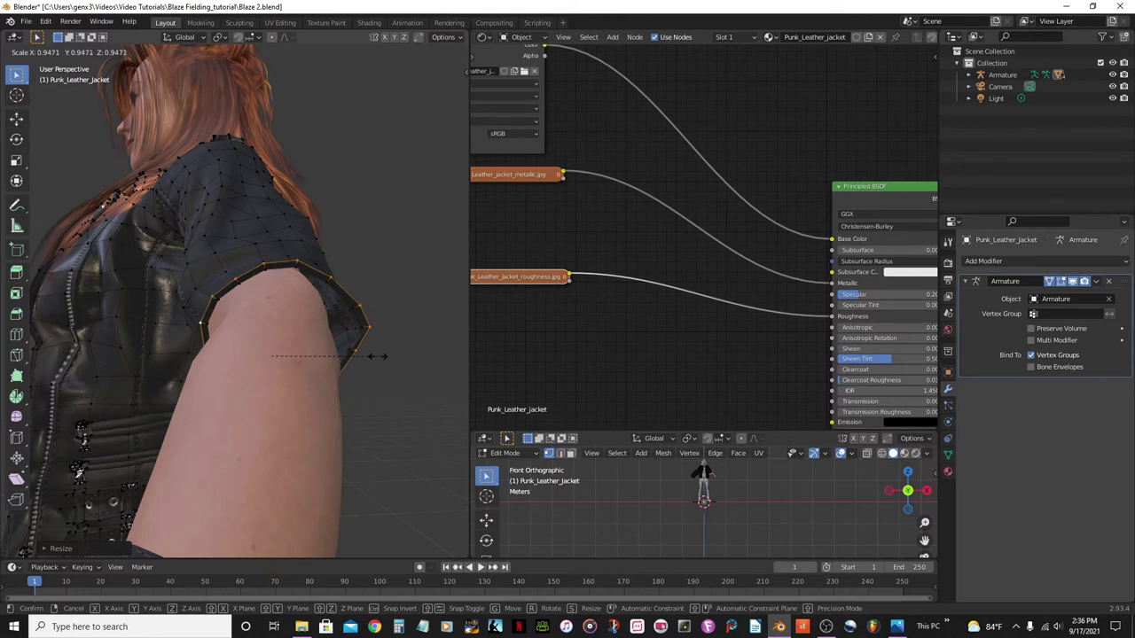
click(375, 354)
middle_drag(375, 355, 342, 350)
scroll(381, 372, up, 5)
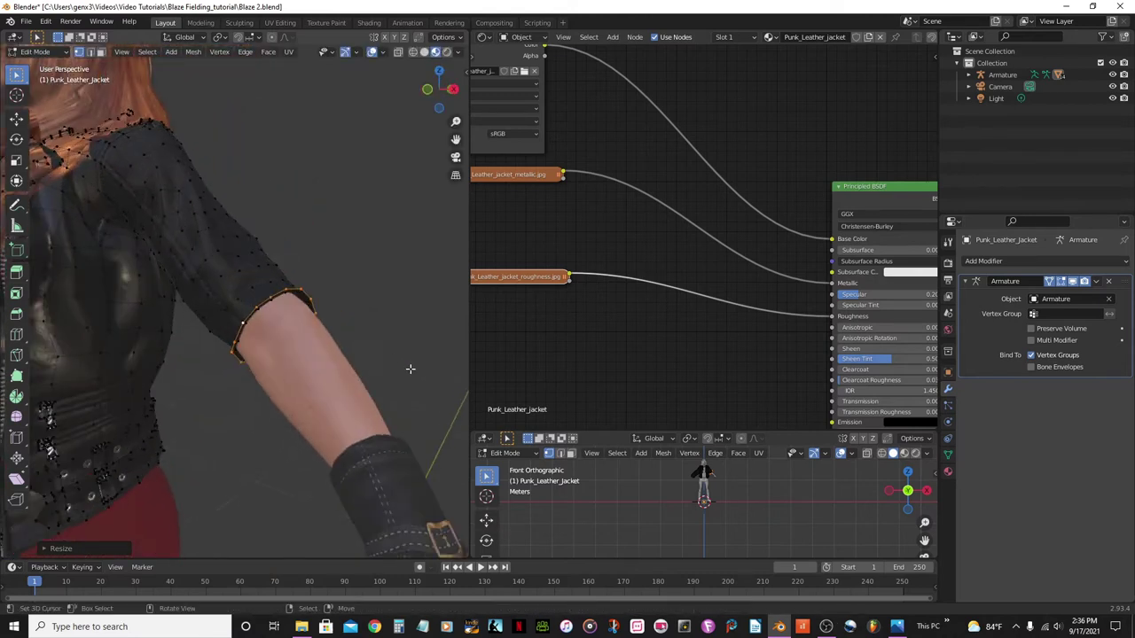
Extrude the sleeve's rim loop back up the arm by about 0.08 m and scale it outward to form the folded cuff.
key(KP_1)
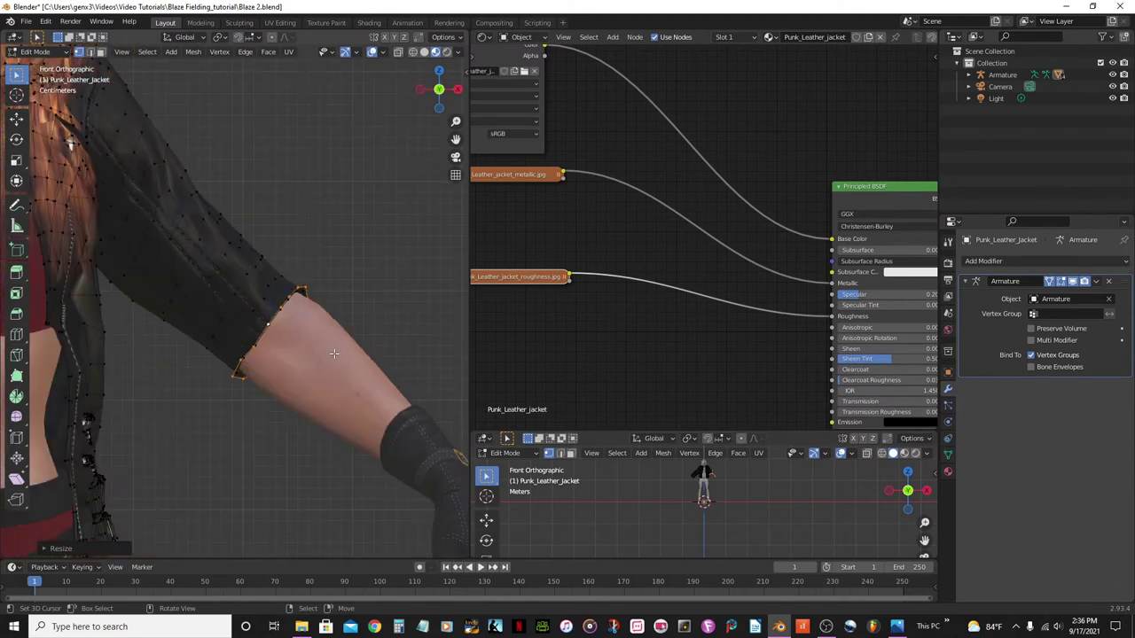
key(g)
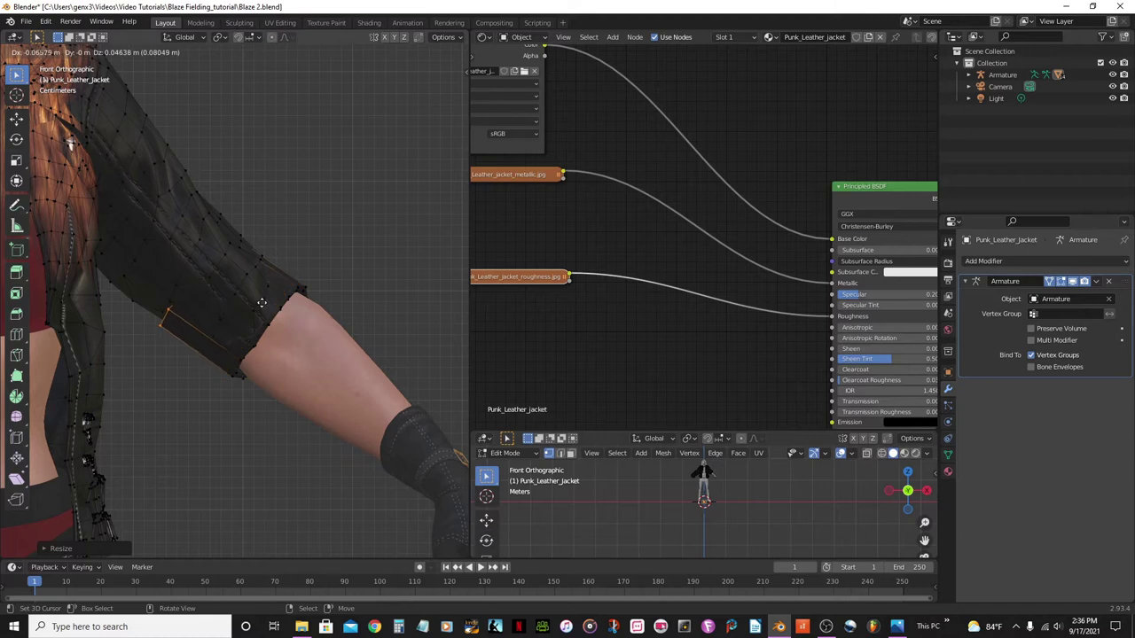
click(261, 302)
middle_drag(261, 303, 148, 391)
key(s)
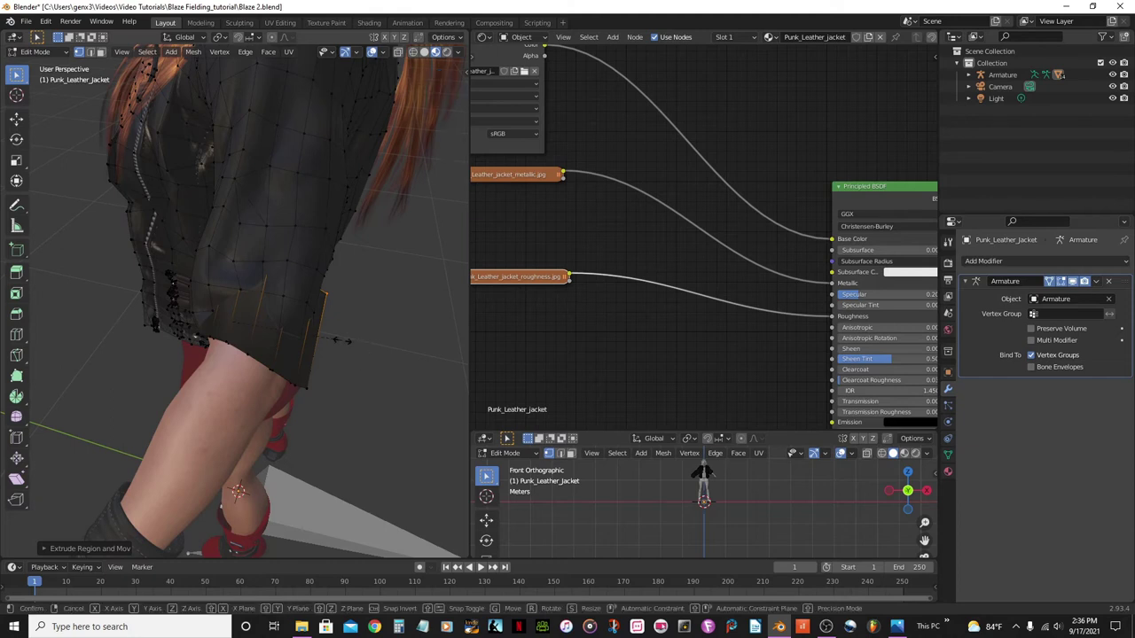
click(377, 362)
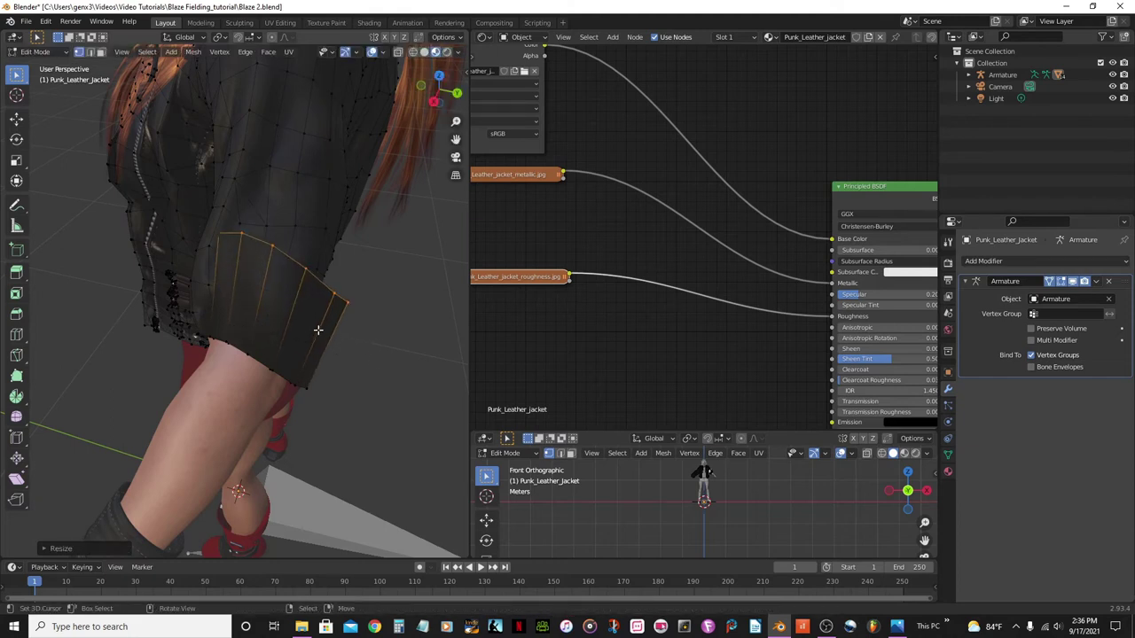
Shift the cuff's upper loop by about 0.014 m to centre it around the sleeve.
key(g)
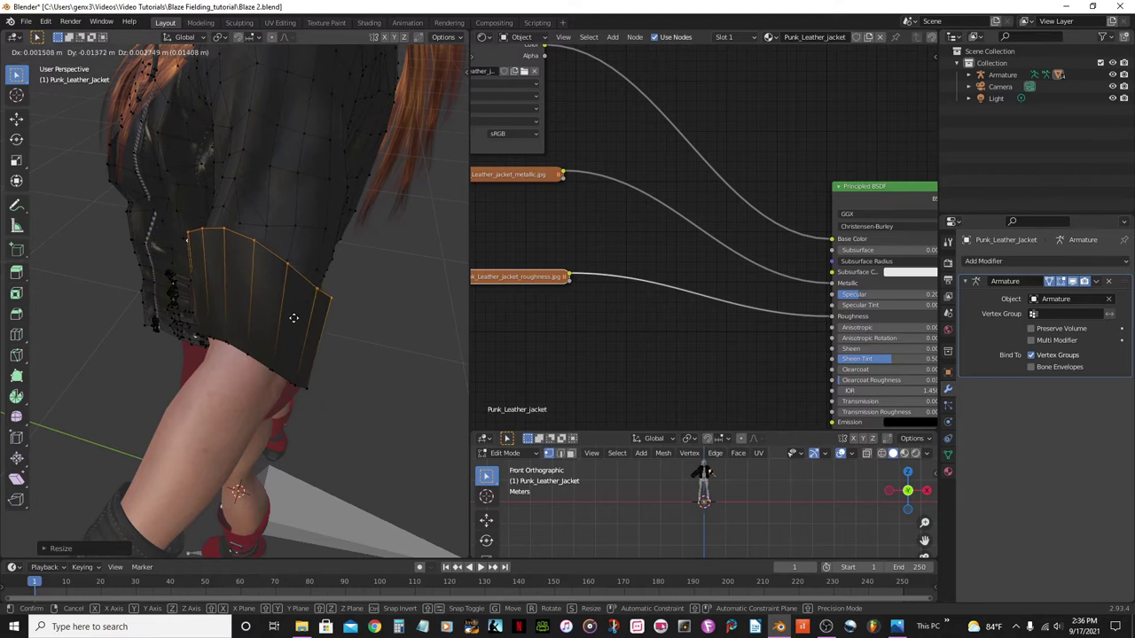
click(294, 317)
middle_drag(296, 316, 322, 327)
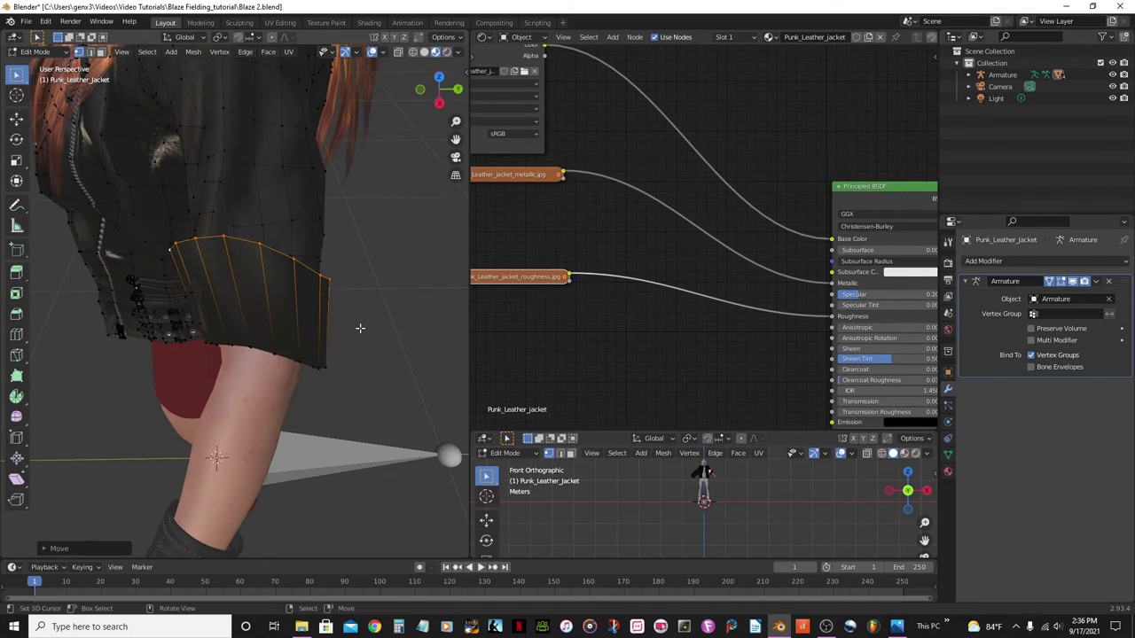
key(g)
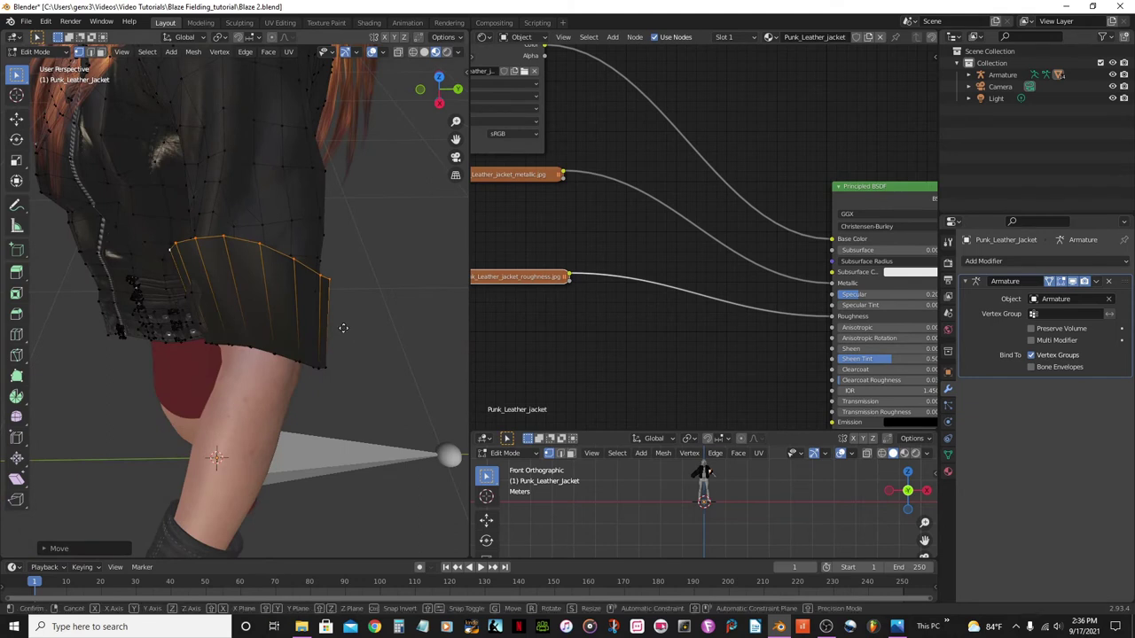
right_click(347, 328)
Tuck the sleeve vertices poking through the upper side of the cuff back inside it, one at a time.
middle_drag(347, 328, 162, 331)
scroll(216, 266, up, 3)
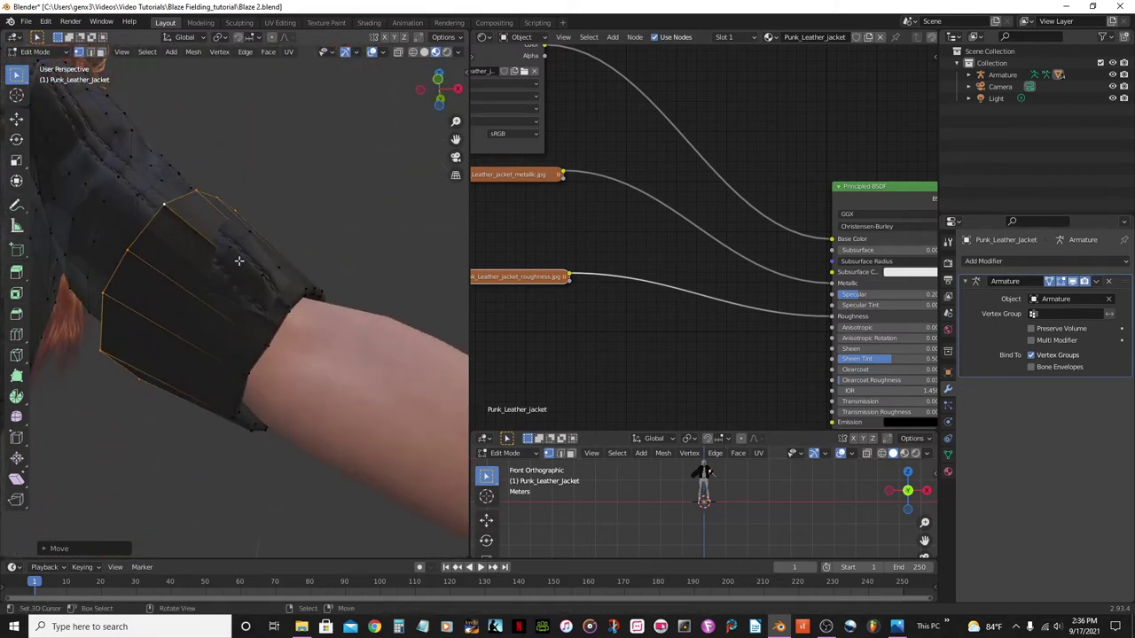
middle_drag(228, 253, 278, 222)
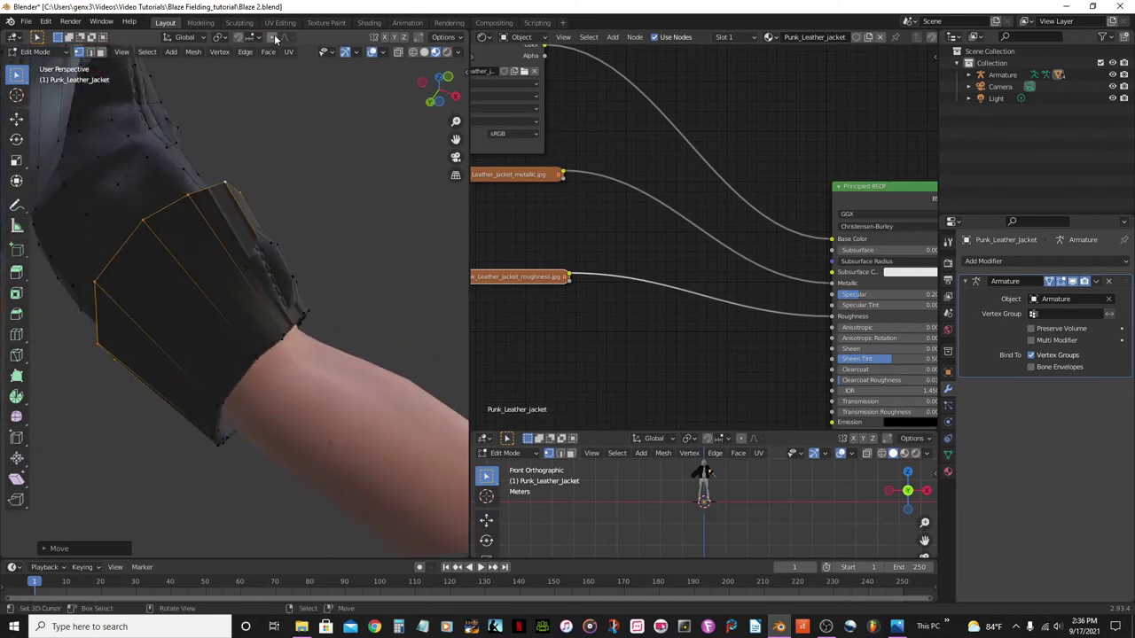
key(alt+a)
click(268, 242)
key(g)
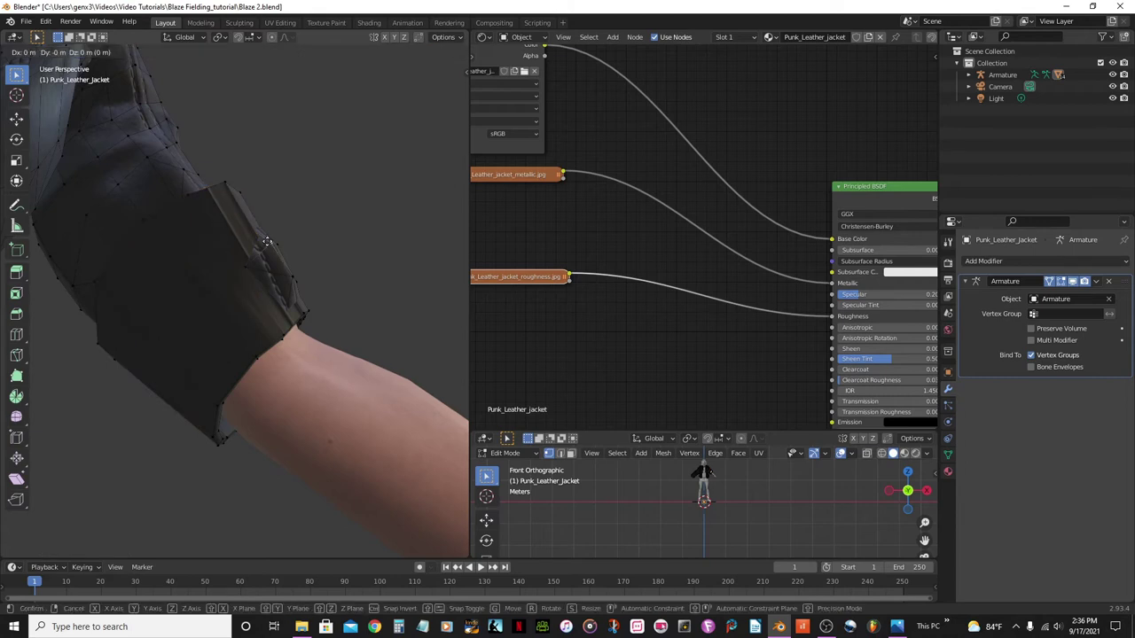
click(248, 261)
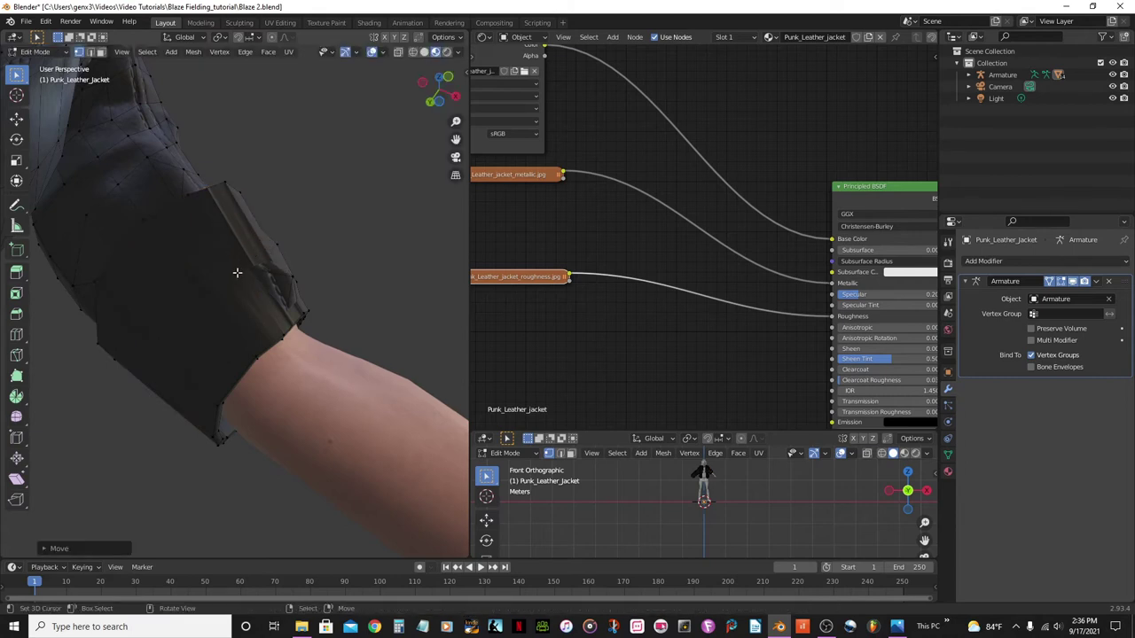
key(g)
click(248, 264)
key(g)
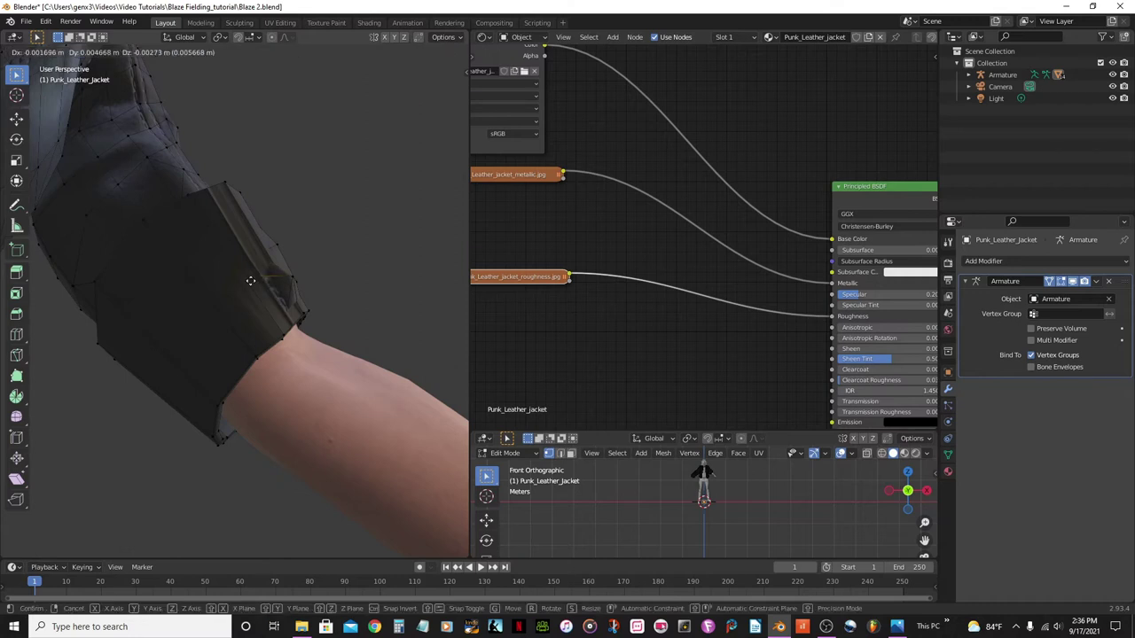
click(246, 287)
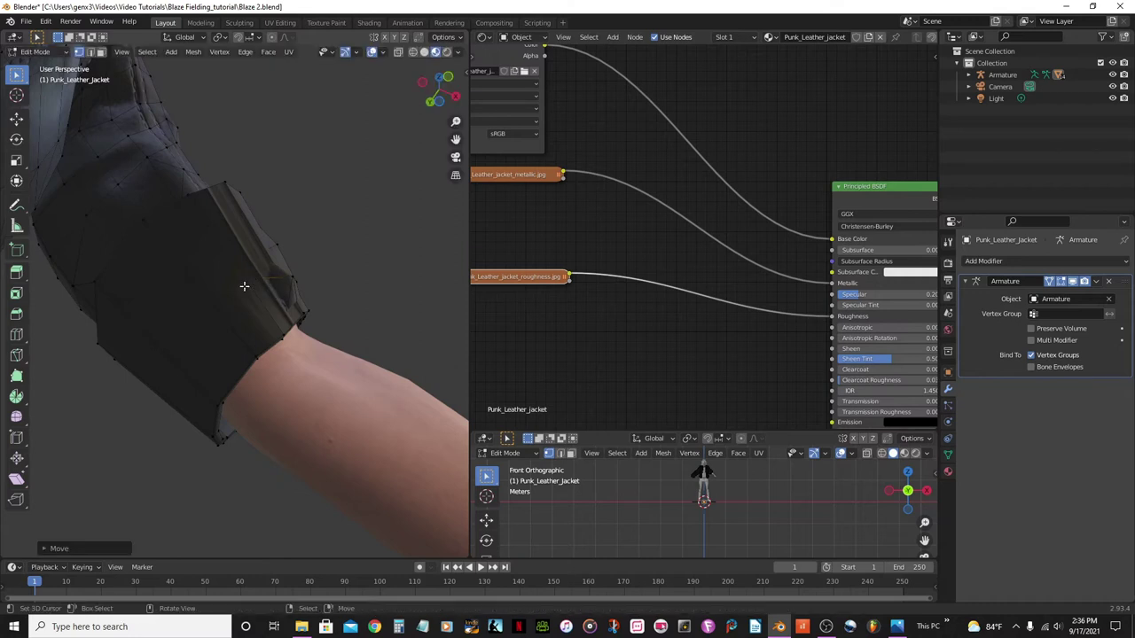
key(g)
click(289, 302)
Move the remaining stray sleeve vertices near the cuff's outer side inward, keeping them beneath the cuff surface.
middle_drag(288, 302, 240, 271)
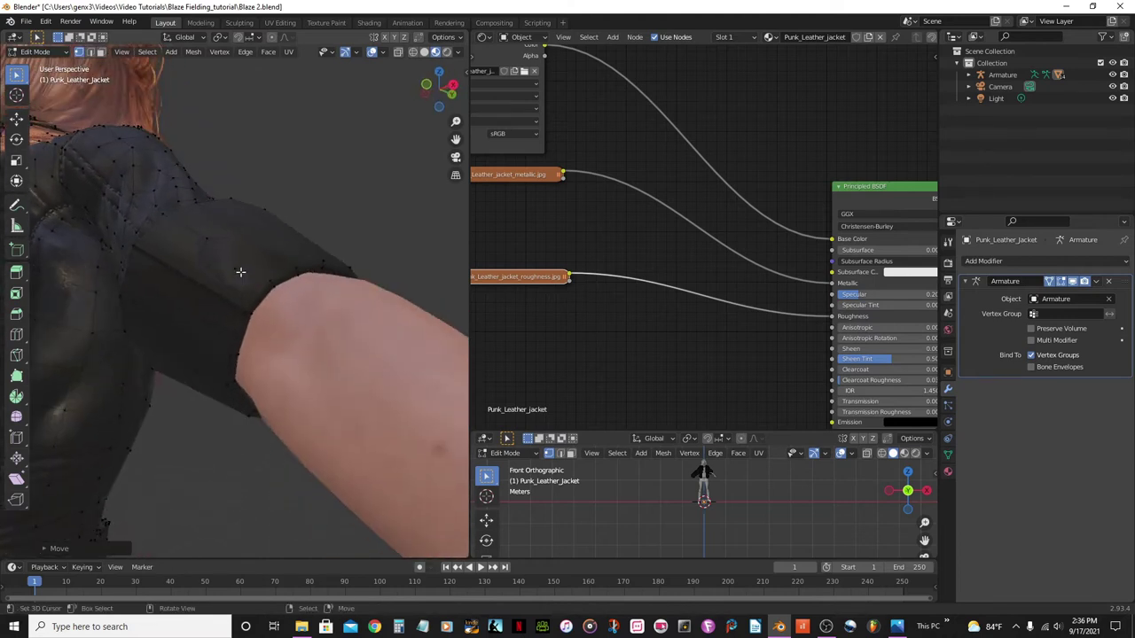
key(g)
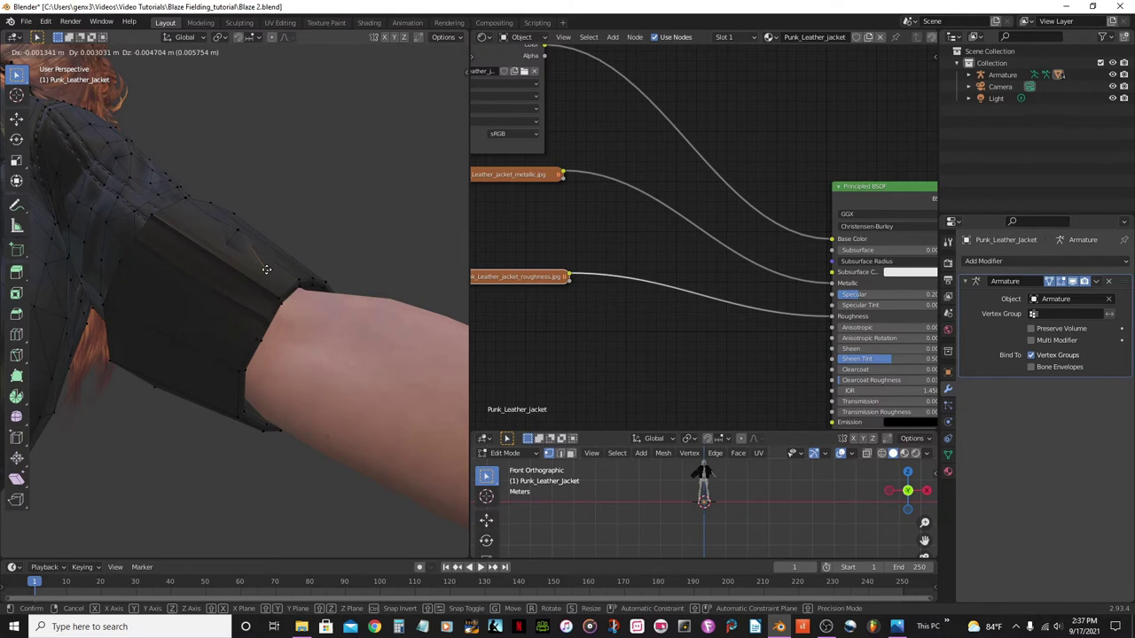
click(256, 250)
key(g)
click(233, 251)
key(g)
click(267, 261)
Move the sleeve vertex protruding near the cuff's hem inward beneath the cuff.
middle_drag(286, 245, 147, 339)
click(167, 329)
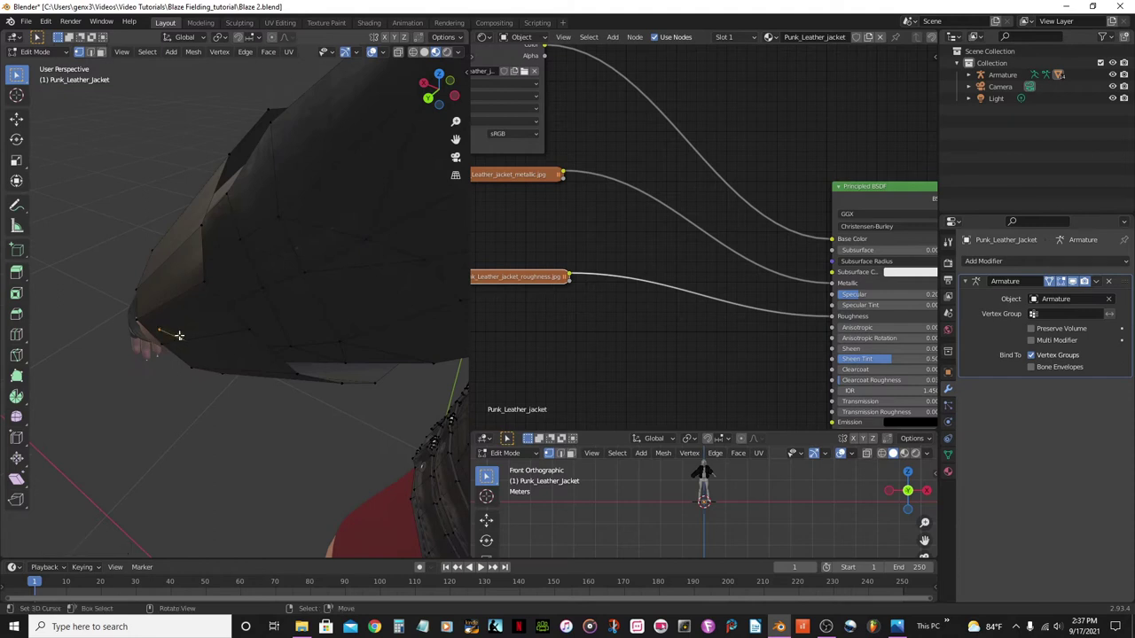
key(g)
click(183, 328)
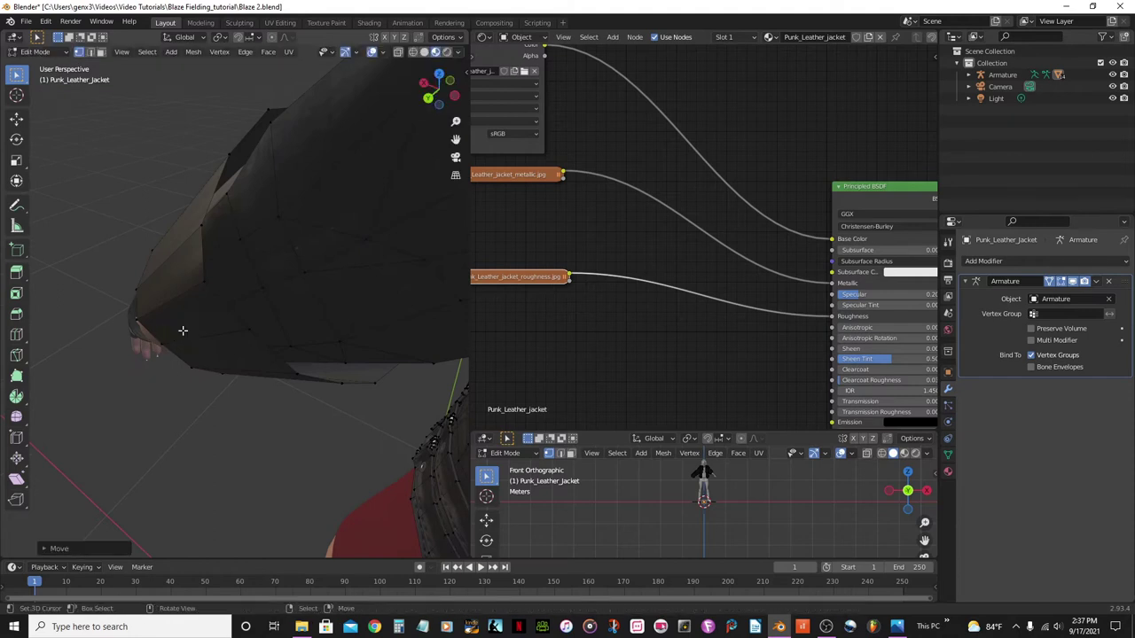
Extrude the cuff's upper loop in place, scale it inward to about 0.975 for a thin inner lip, and save the file.
middle_drag(184, 329, 253, 278)
click(155, 195)
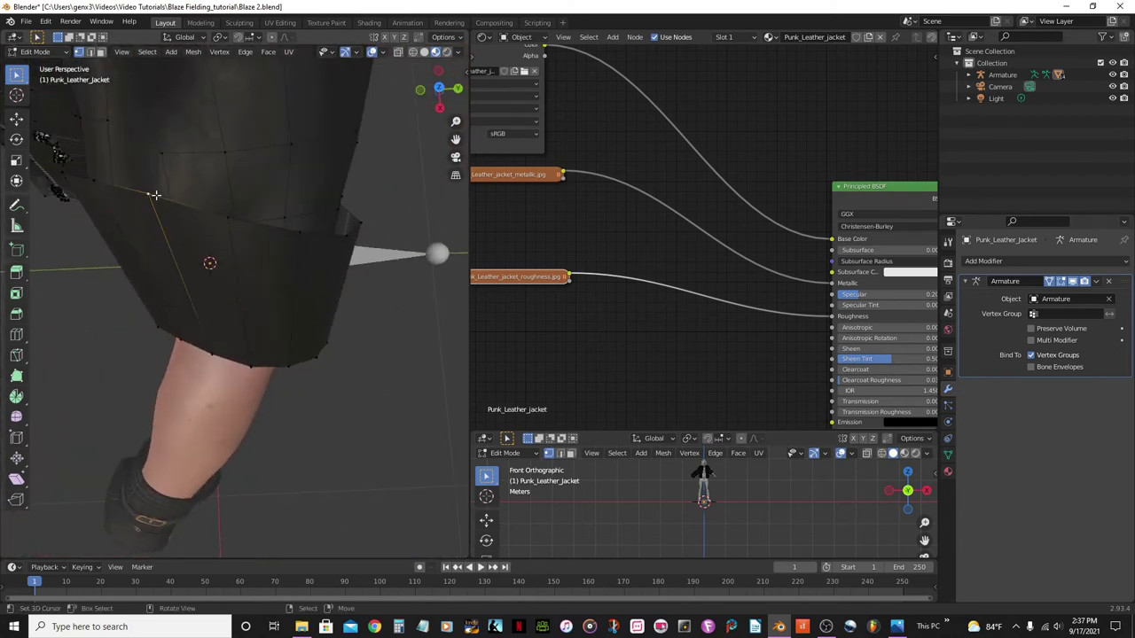
alt+click(155, 195)
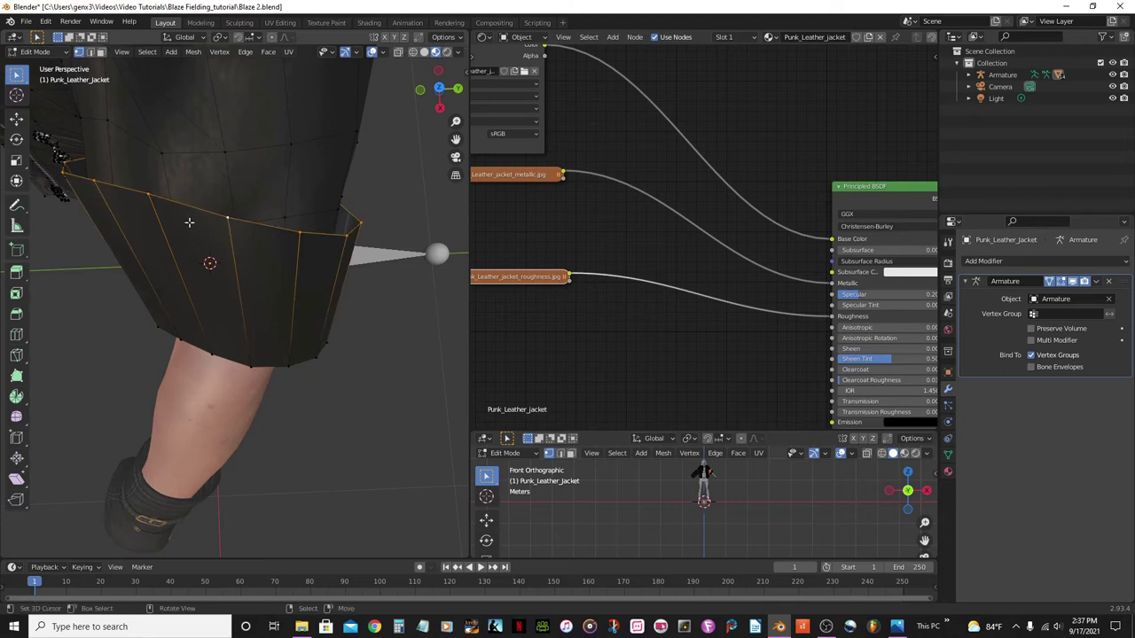
key(e)
right_click(342, 305)
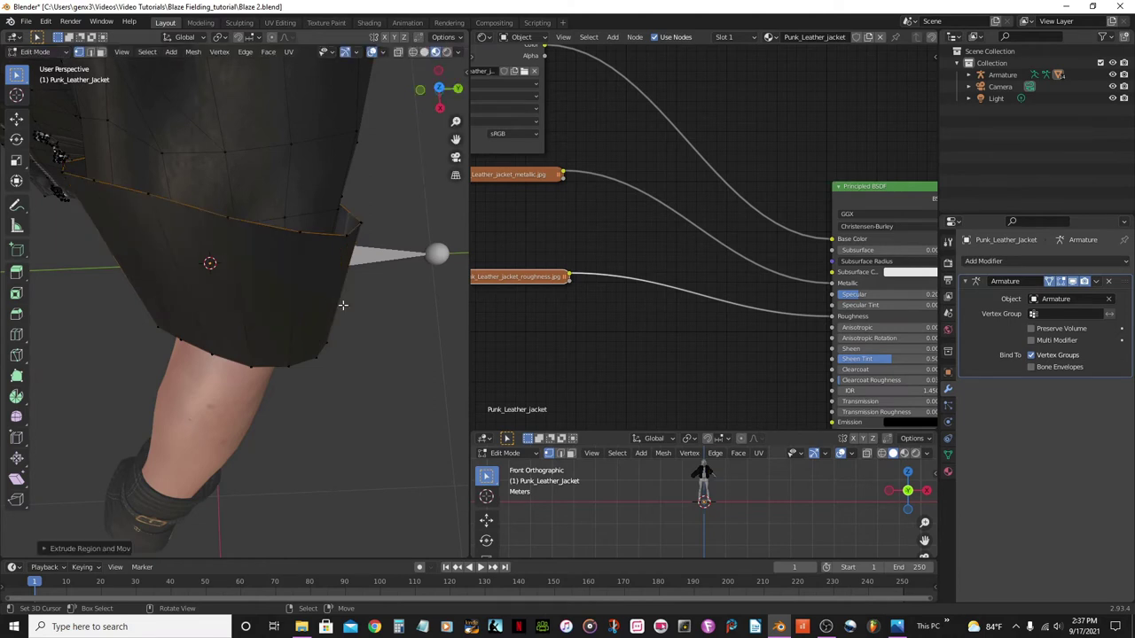
key(s)
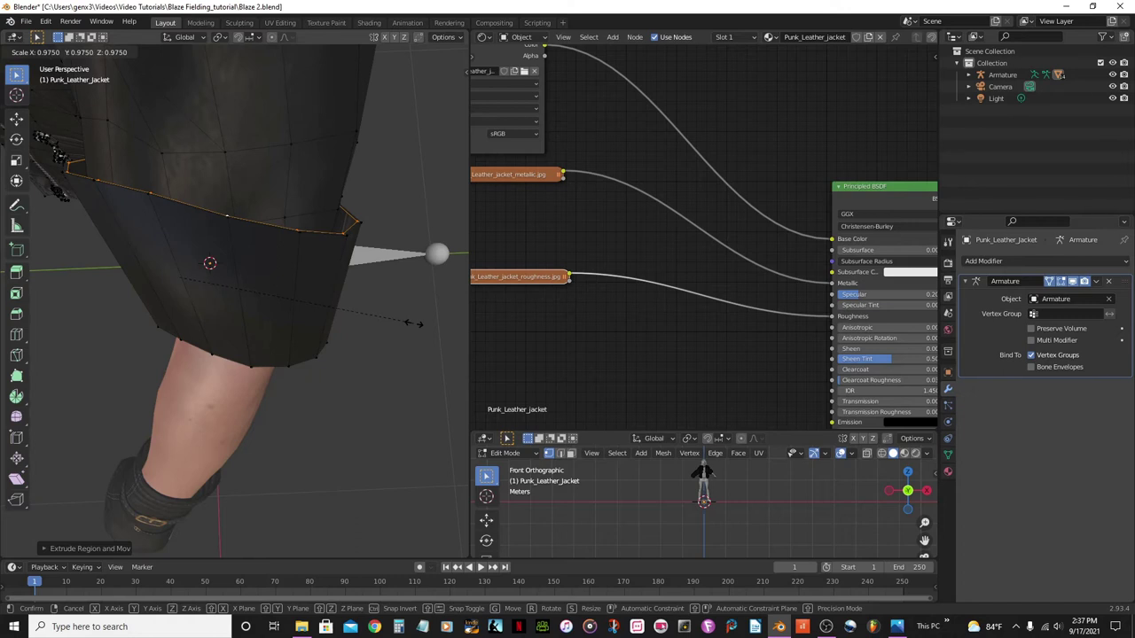
click(412, 323)
middle_drag(413, 324, 345, 219)
key(ctrl+s)
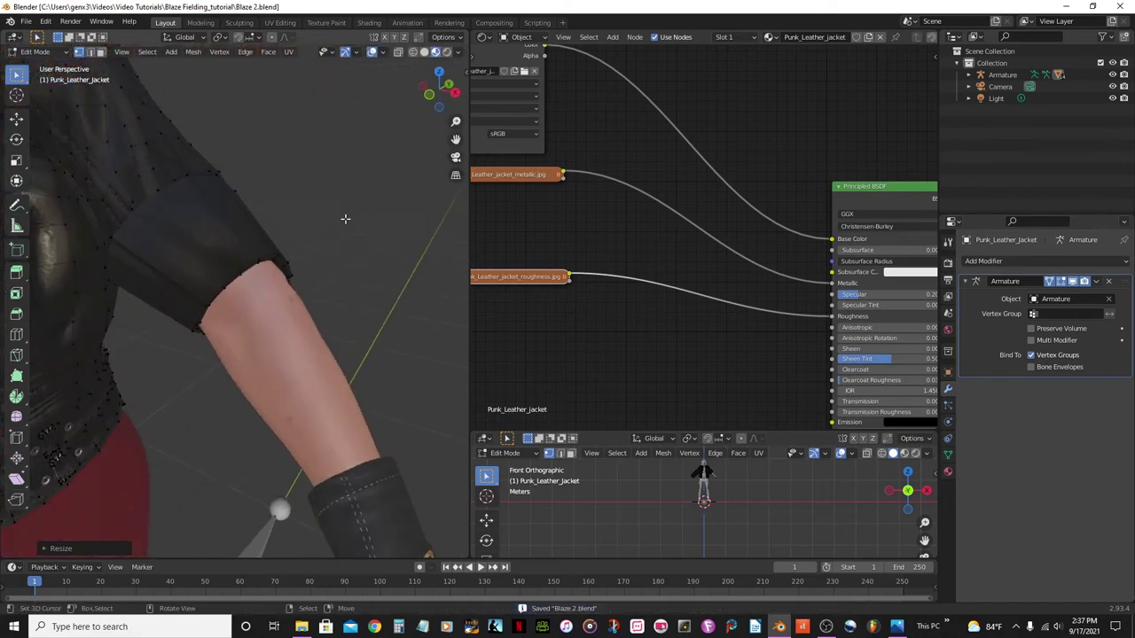
Check the cuff in object mode and add three evenly spaced loop cuts around it in edit mode.
middle_drag(345, 219, 125, 411)
key(Tab)
scroll(316, 326, up, 5)
scroll(194, 331, up, 3)
key(Tab)
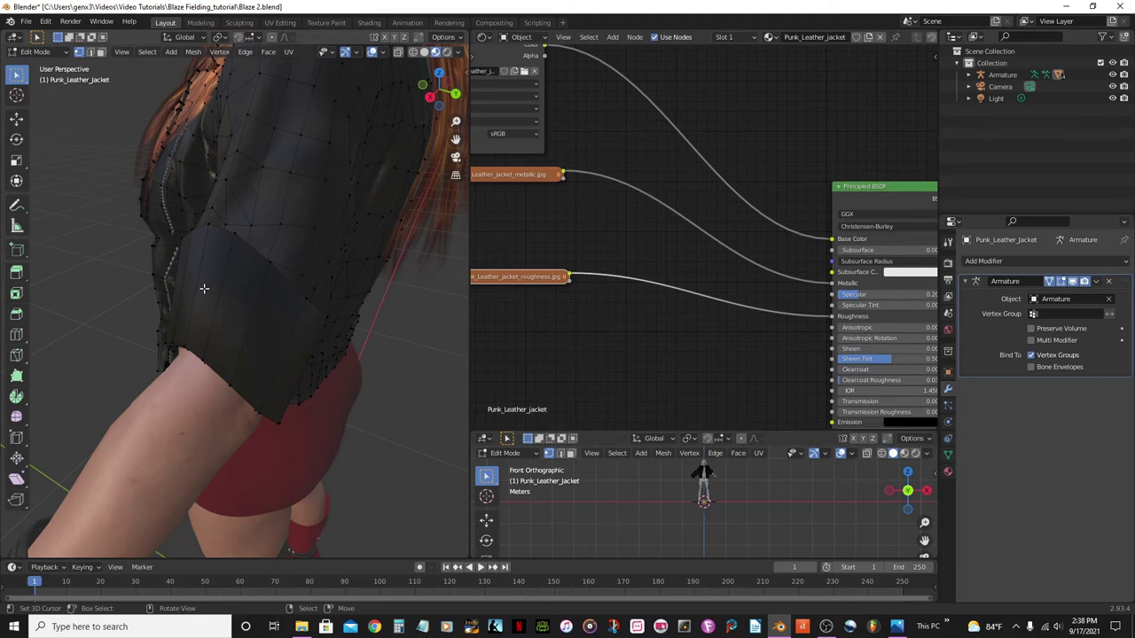
key(ctrl+r)
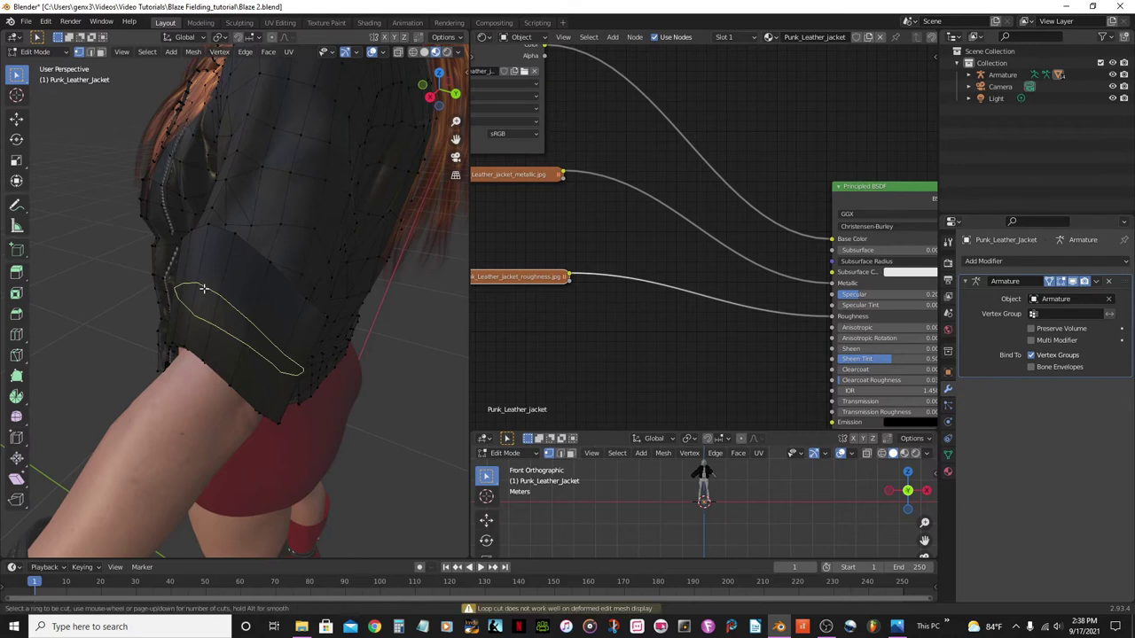
scroll(204, 288, up, 1)
scroll(203, 288, up, 1)
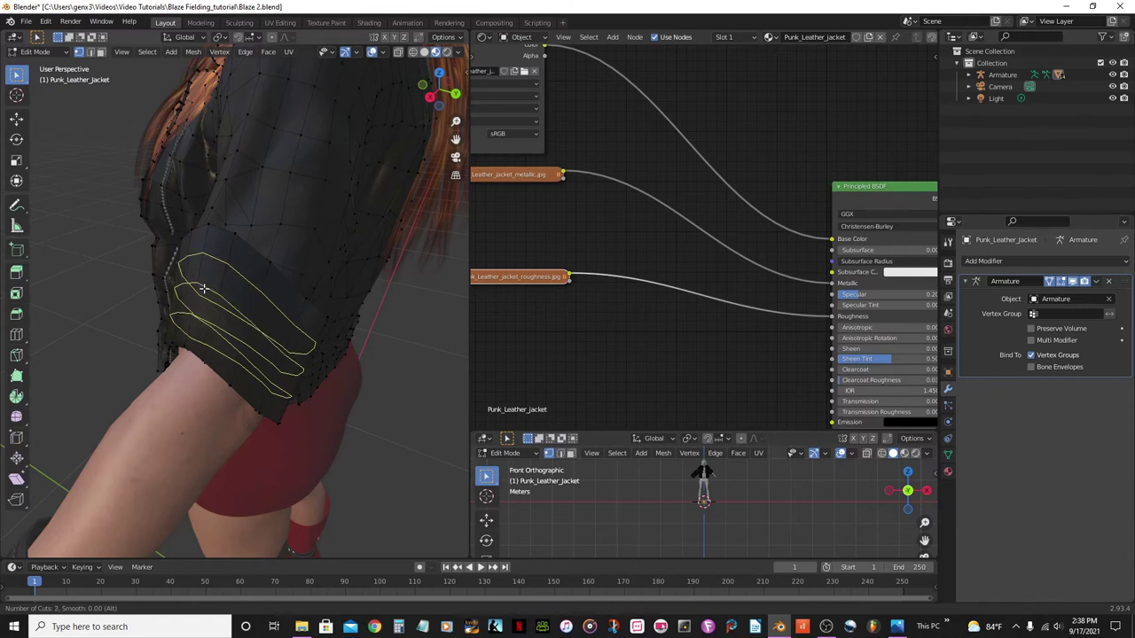
click(204, 288)
right_click(204, 288)
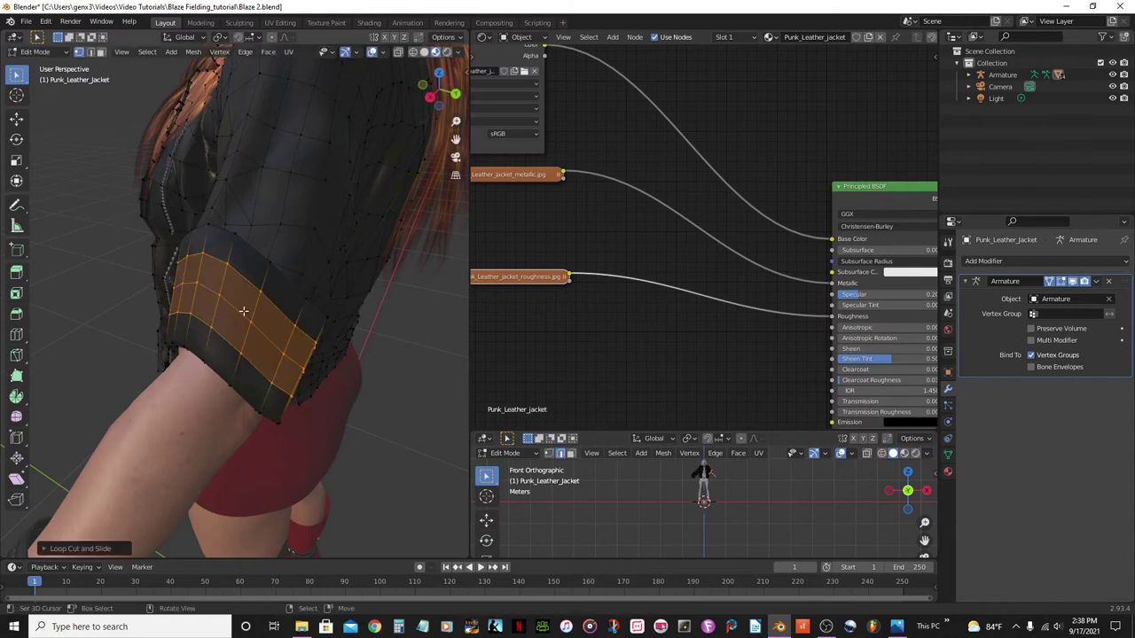
Select the middle of the cuff's three cut loops and scale it outward to about 1.075.
middle_drag(284, 324, 250, 307)
key(alt+a)
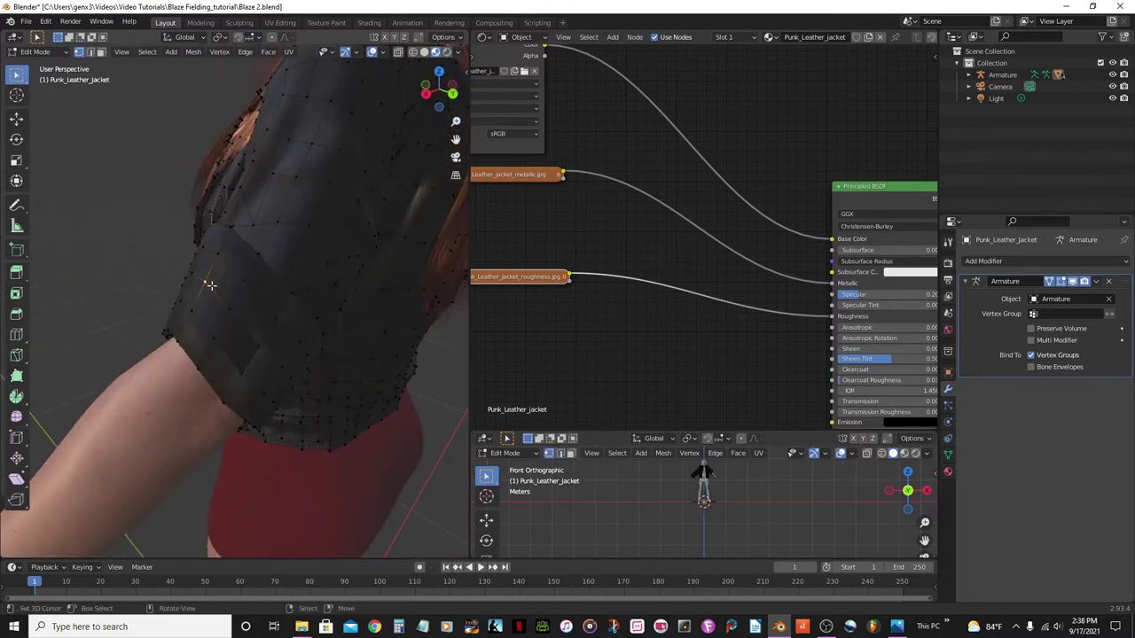
alt+click(211, 285)
key(s)
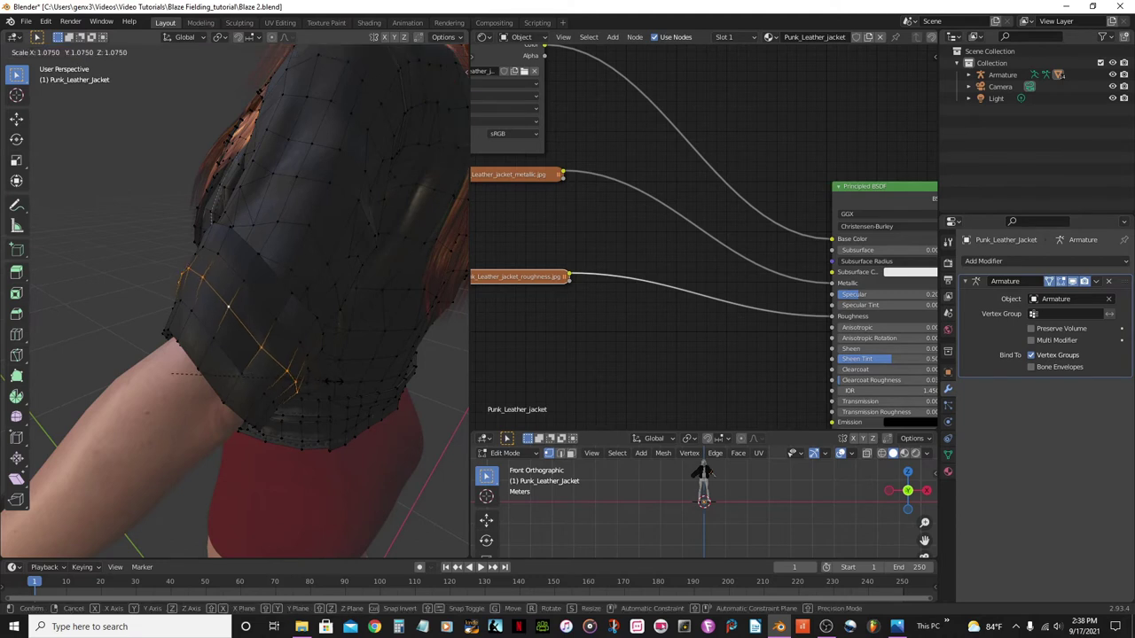
click(332, 381)
Scale the cuff's upper cut loop slightly inward and its lower cut loop to about 0.973.
alt+click(224, 259)
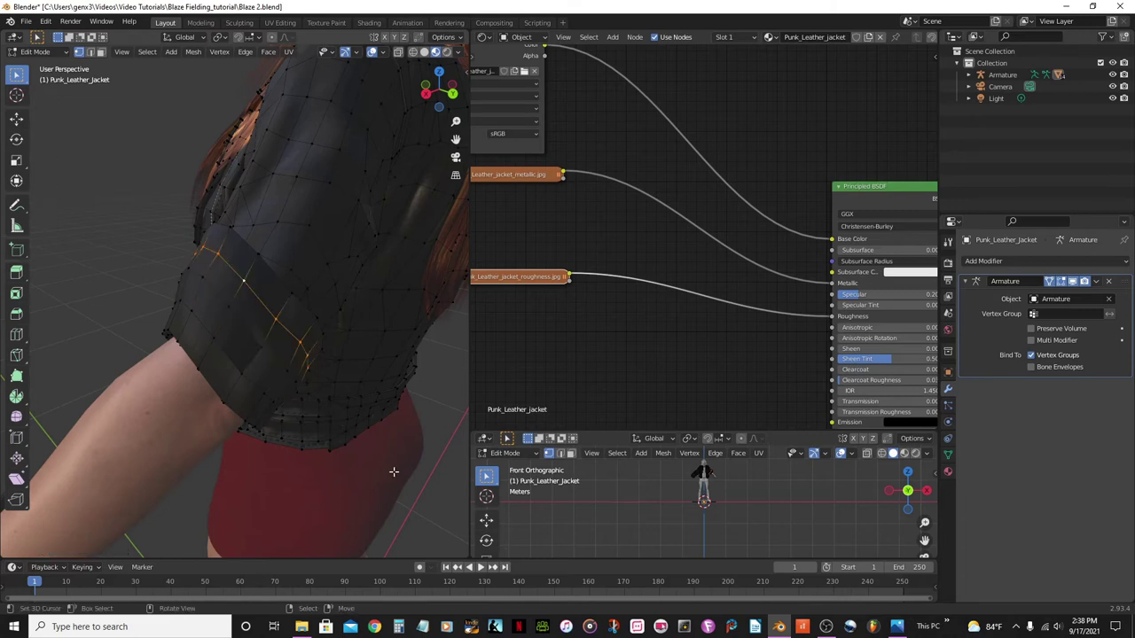
key(s)
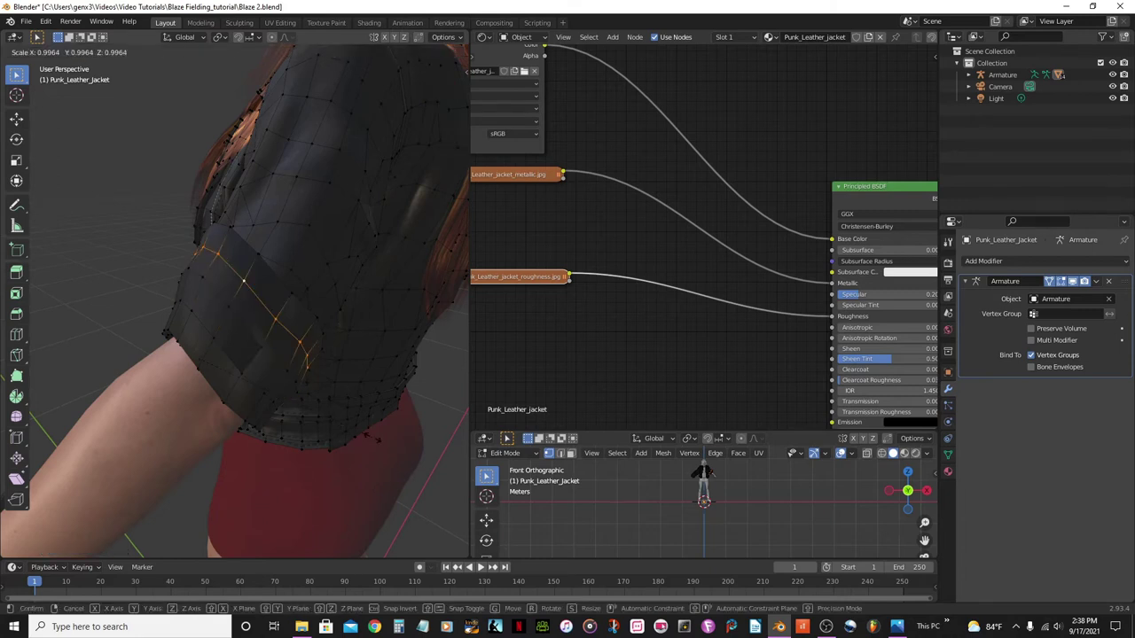
click(304, 406)
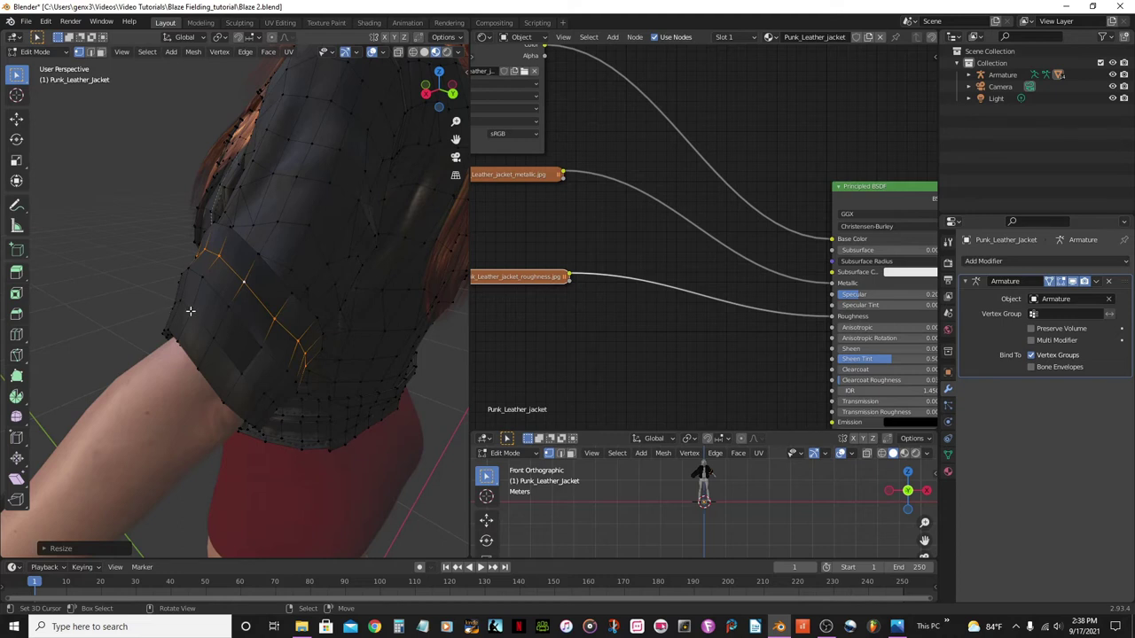
click(264, 316)
alt+click(280, 383)
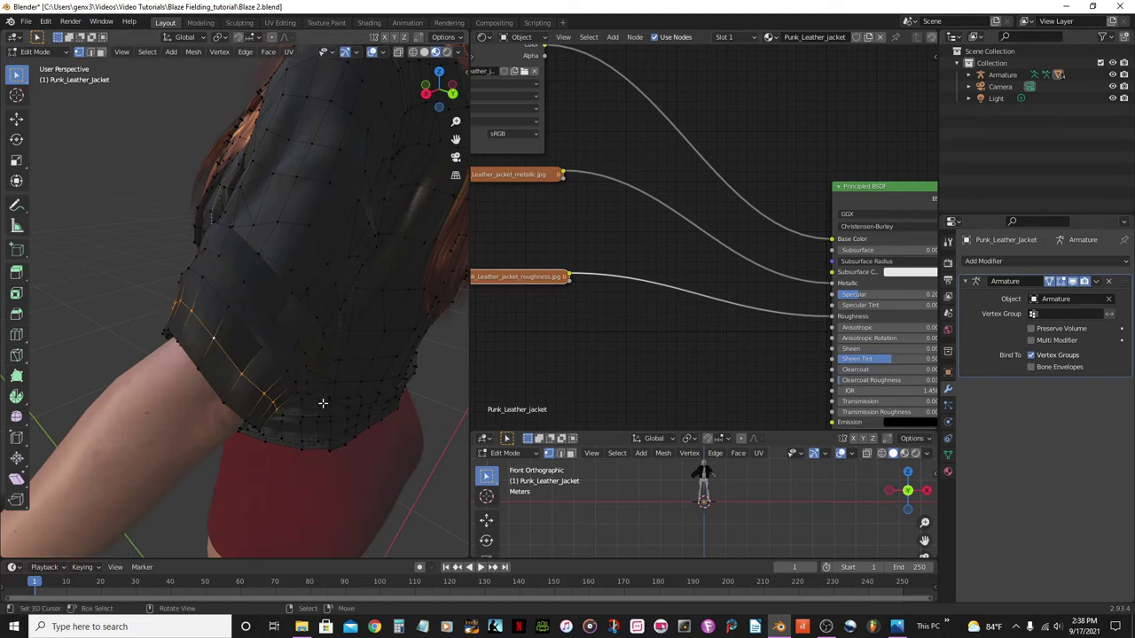
key(s)
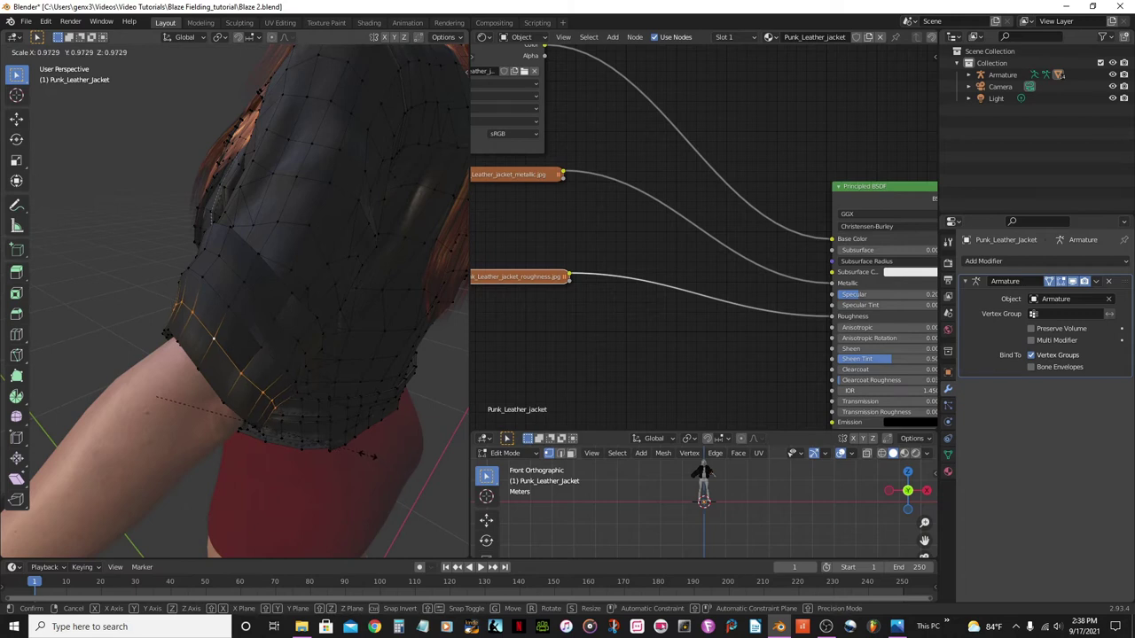
click(363, 455)
Check the cuff's shape in object mode, return to edit mode and nudge a single vertex on the cuff.
key(Tab)
scroll(266, 372, down, 4)
middle_drag(159, 372, 252, 380)
scroll(372, 379, up, 5)
key(Tab)
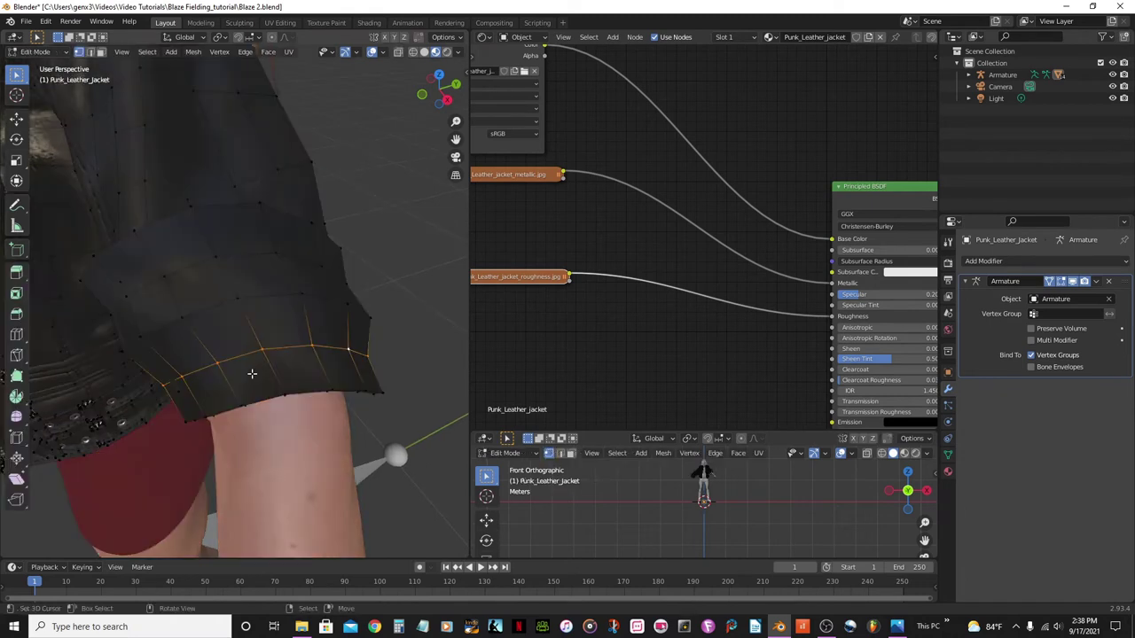
click(182, 379)
middle_drag(183, 393, 155, 416)
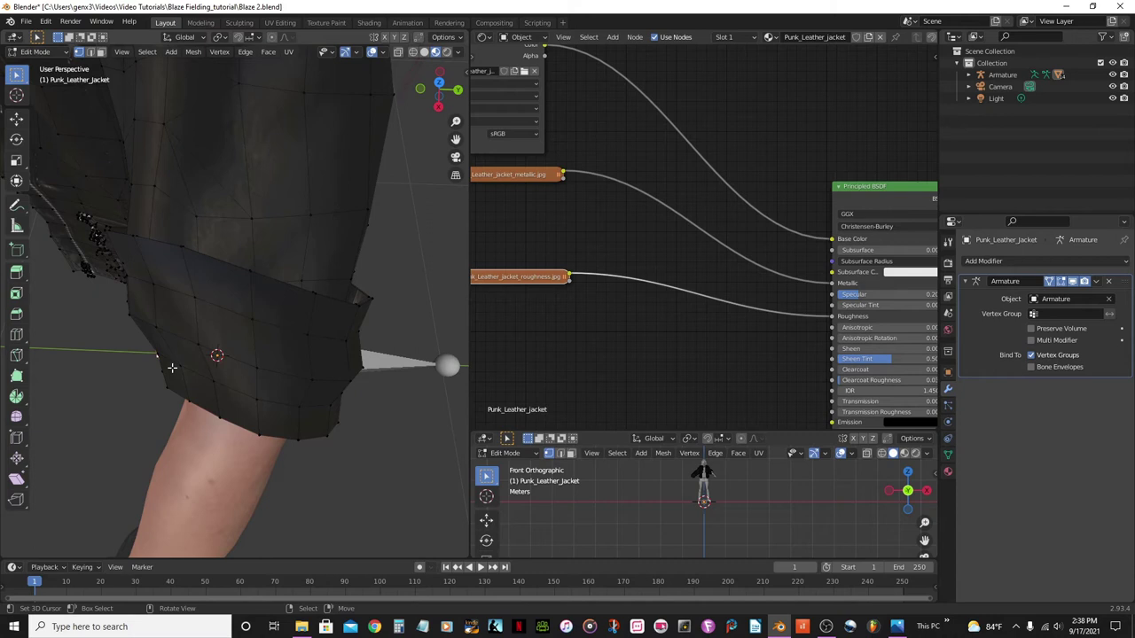
drag(172, 367, 180, 373)
middle_drag(180, 373, 183, 321)
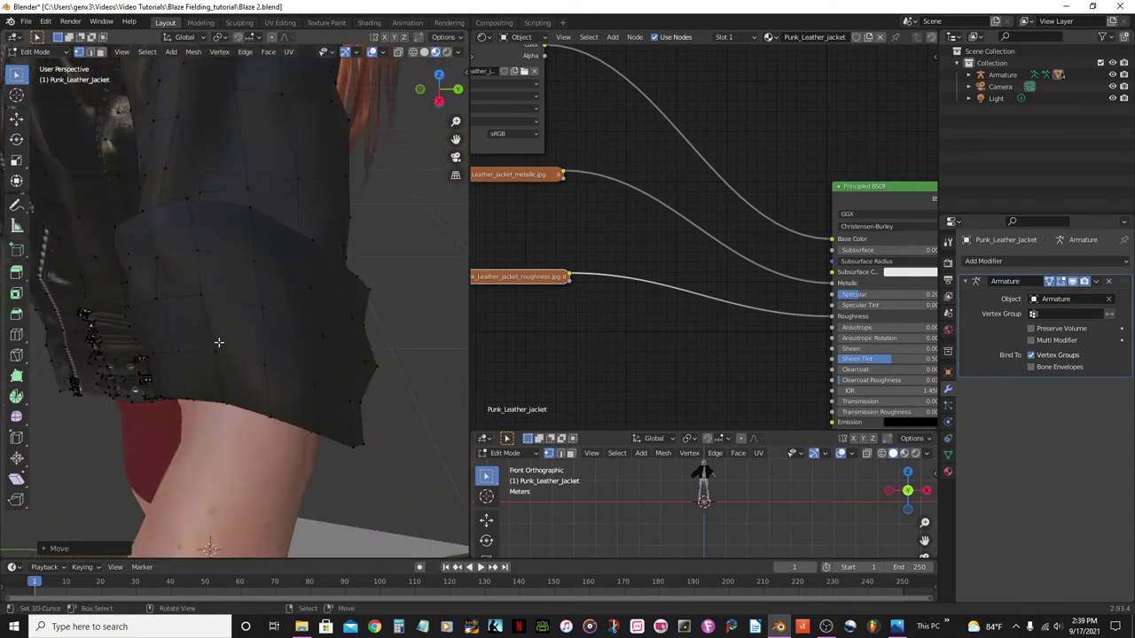
Shade the entire jacket mesh smooth and check the sleeve in object mode, including from the front.
key(a)
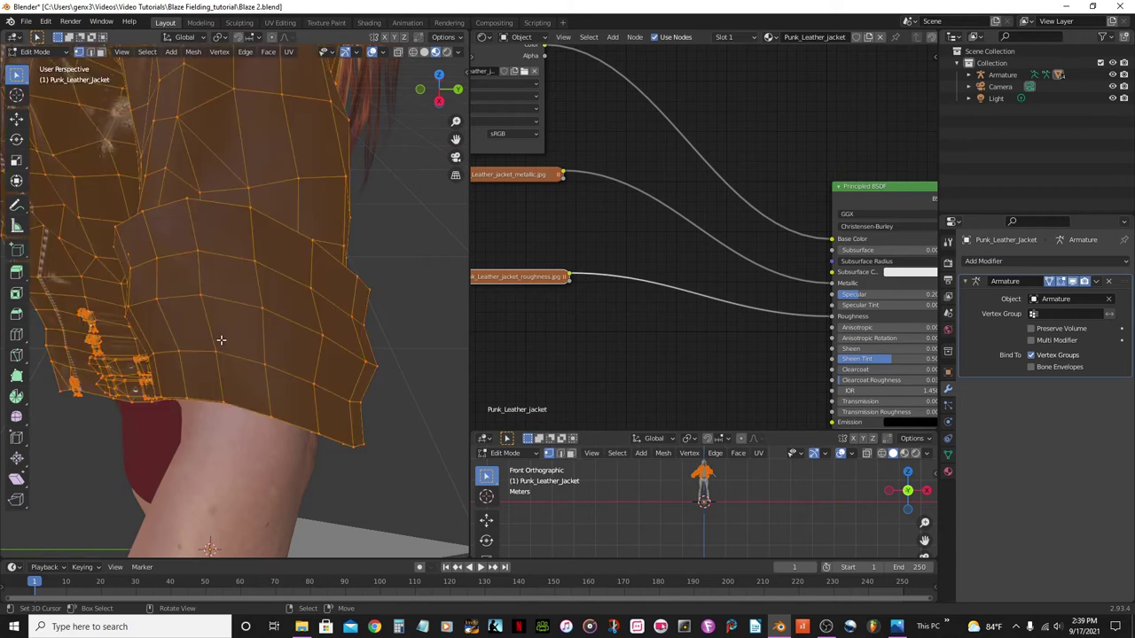
scroll(228, 334, down, 5)
scroll(228, 334, up, 4)
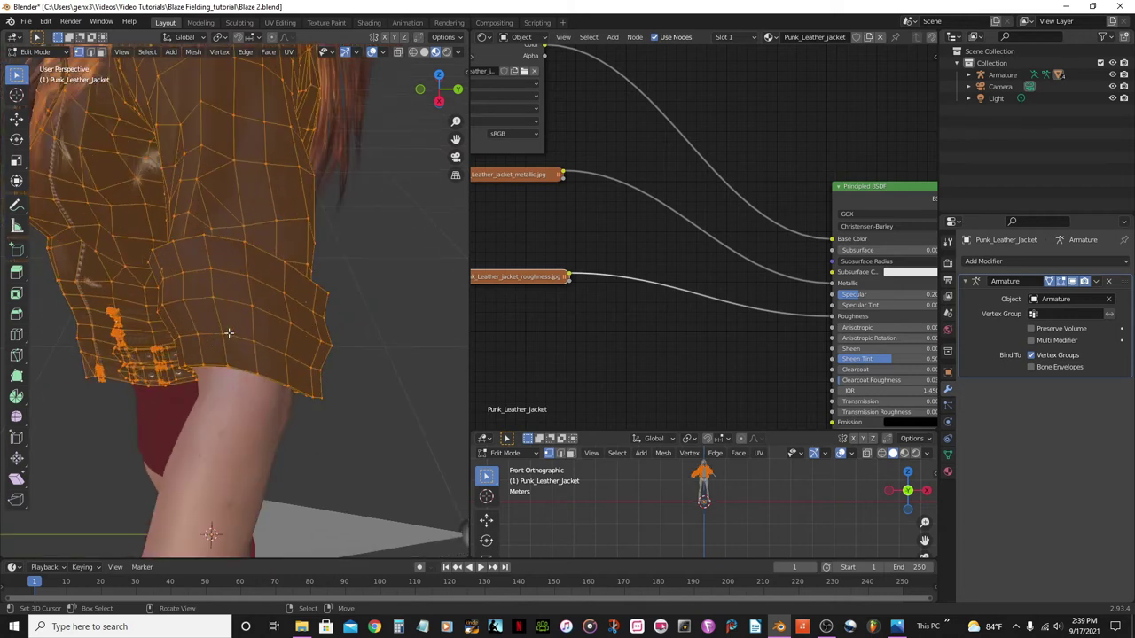
scroll(228, 334, up, 2)
middle_drag(228, 335, 271, 417)
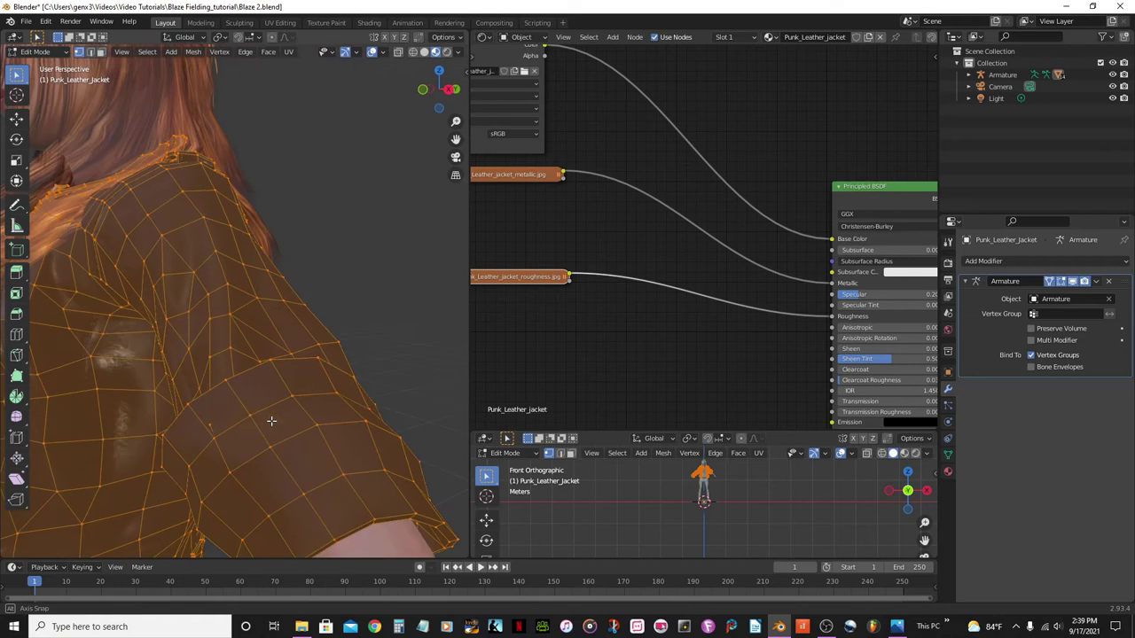
click(270, 53)
click(323, 273)
scroll(323, 274, down, 5)
key(Tab)
scroll(307, 377, up, 5)
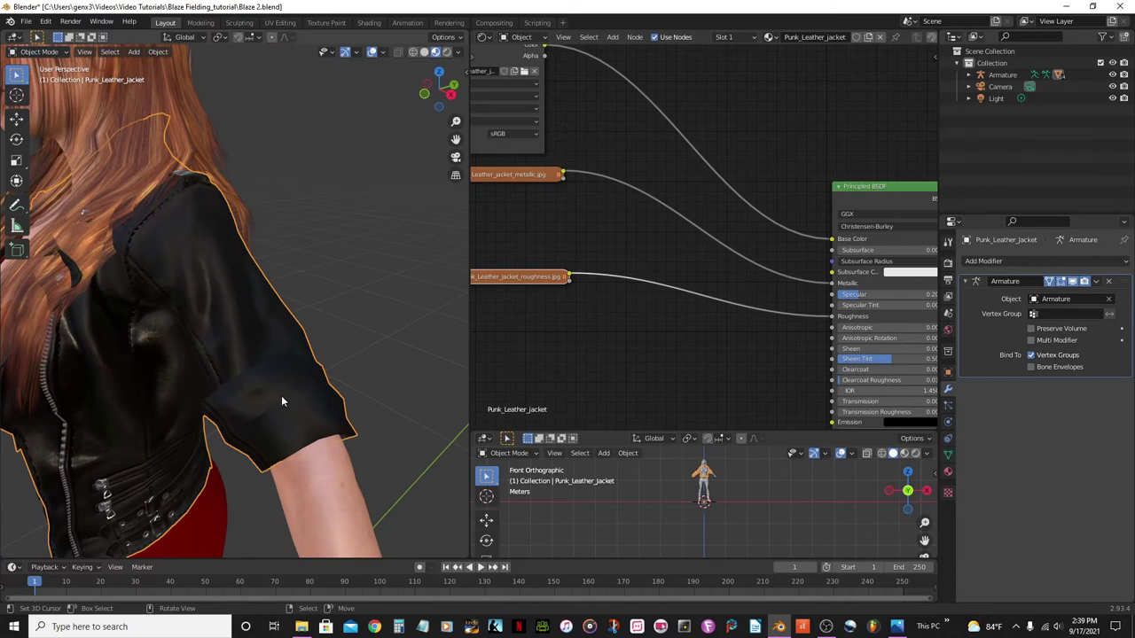
key(KP_1)
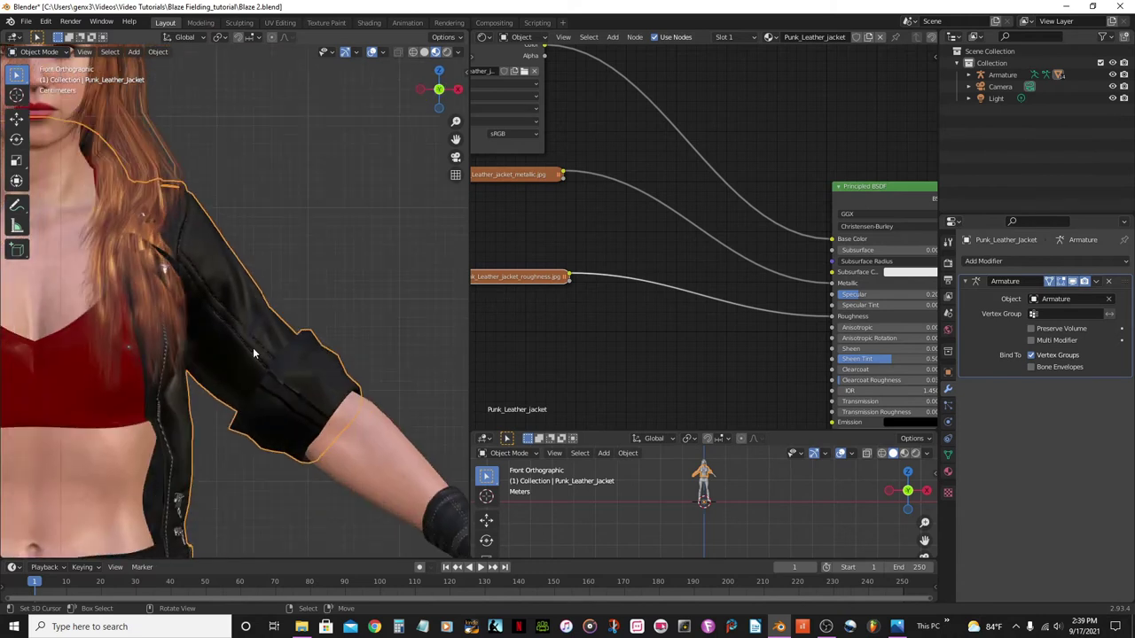
scroll(252, 348, up, 4)
middle_drag(235, 284, 102, 296)
Mark a lengthwise seam along the back of the cuff, from its upper edge down over the inner hem.
key(Tab)
middle_drag(322, 273, 225, 339)
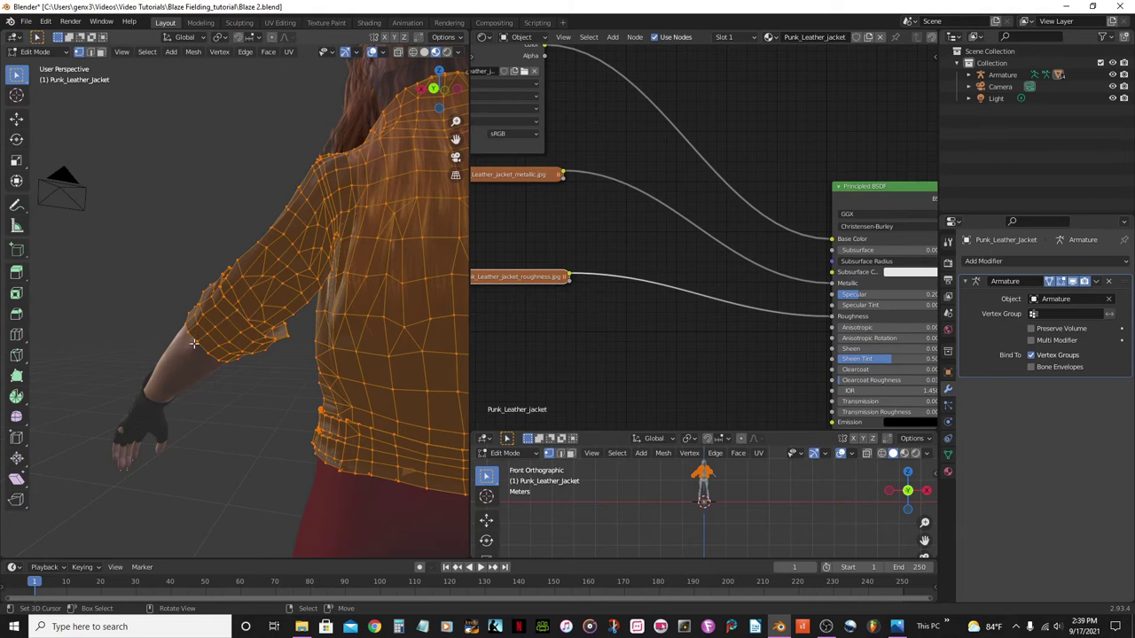
scroll(193, 343, up, 6)
scroll(221, 377, down, 1)
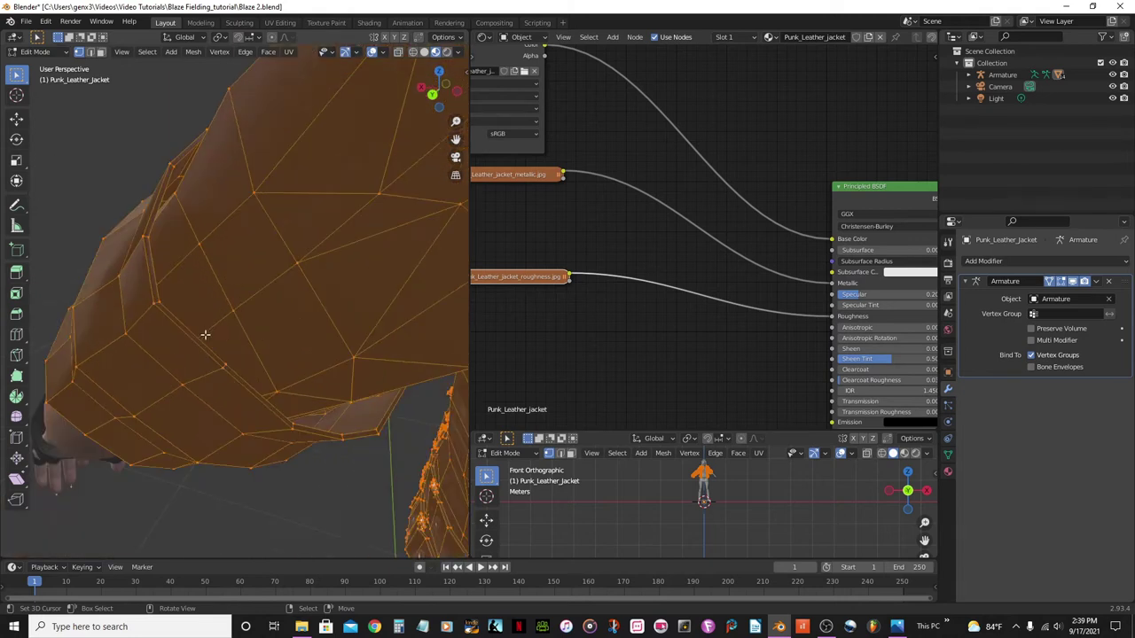
click(226, 364)
key(g)
key(g)
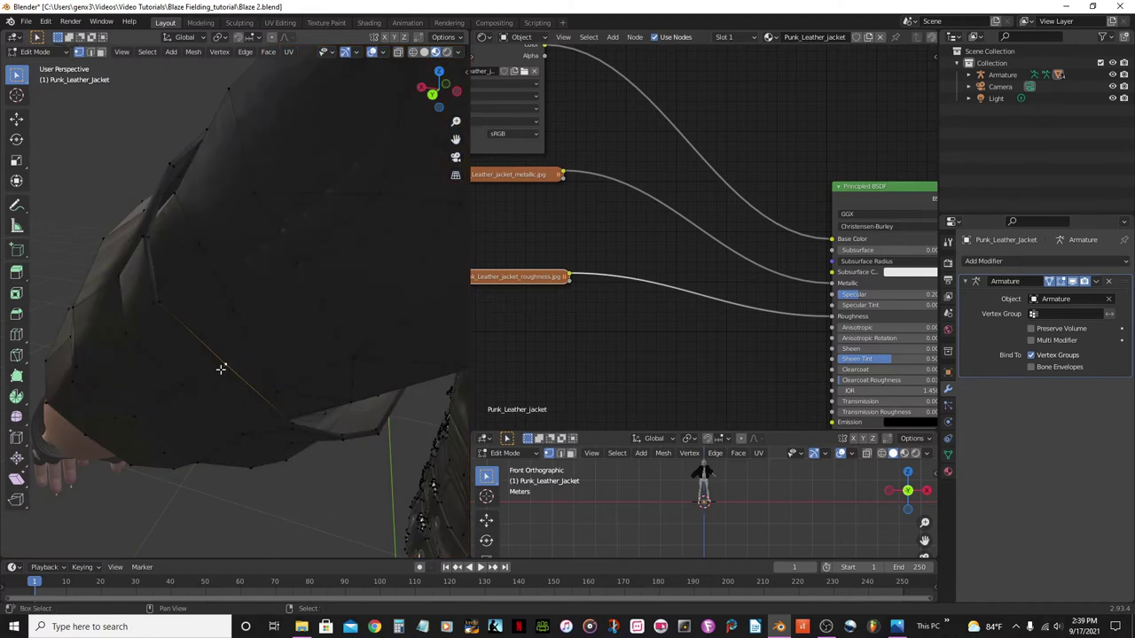
middle_drag(173, 393, 207, 345)
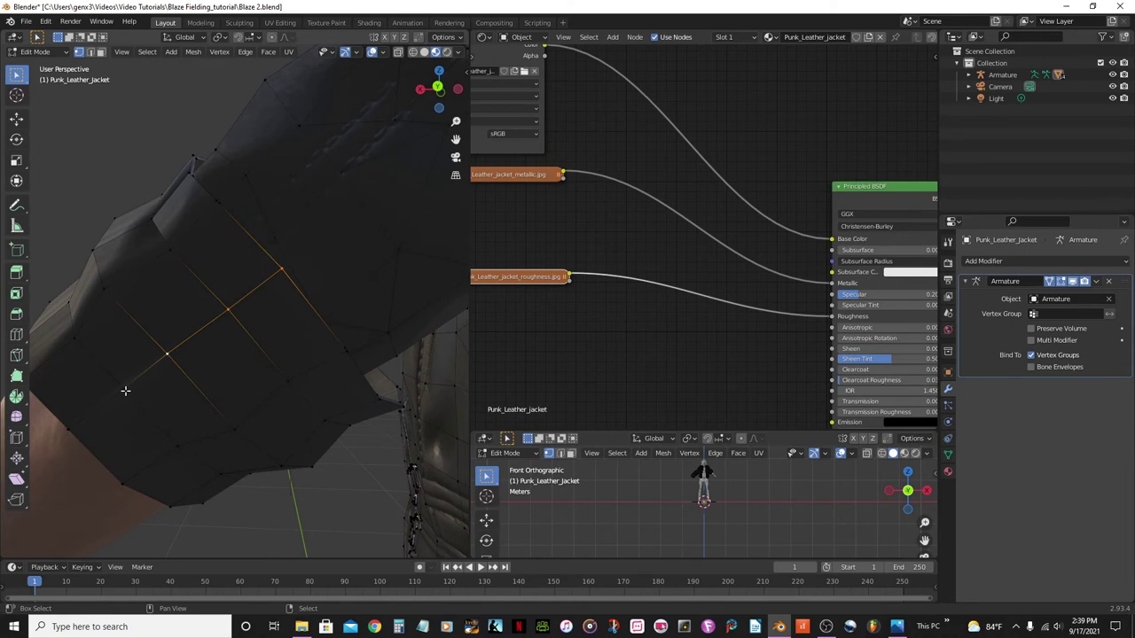
middle_drag(132, 385, 319, 388)
shift+click(304, 373)
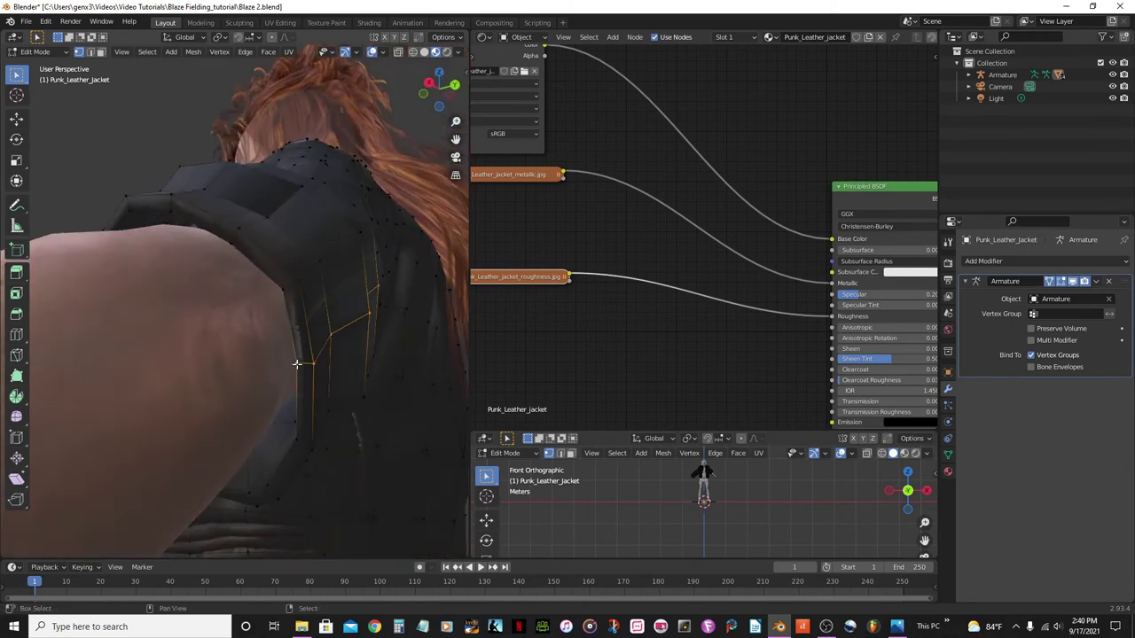
middle_drag(297, 364, 324, 359)
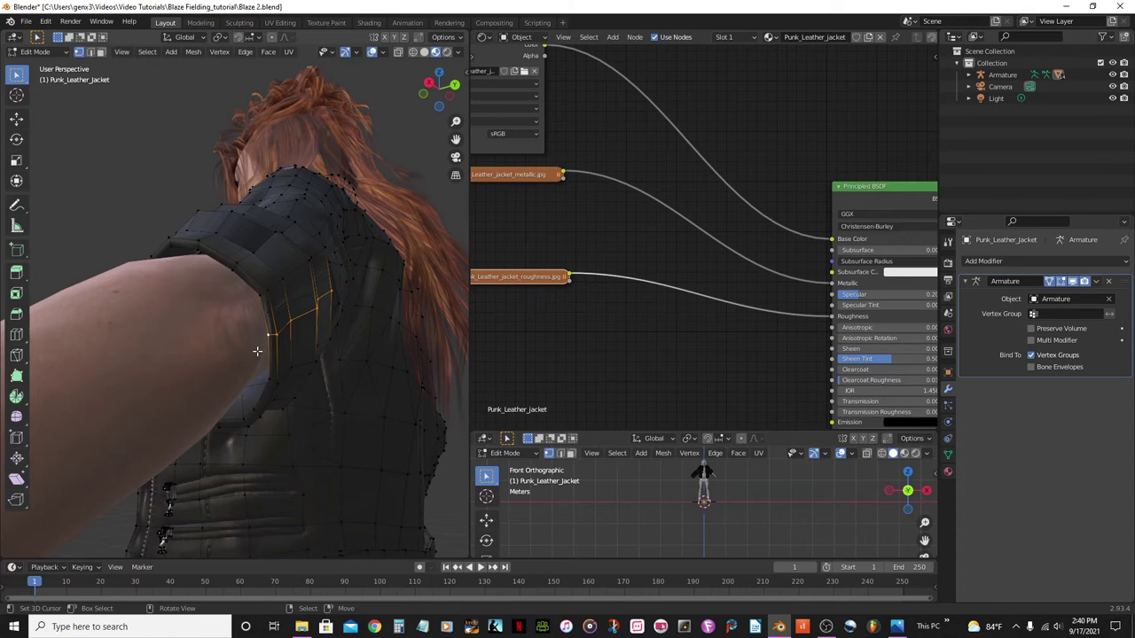
key(ctrl+e)
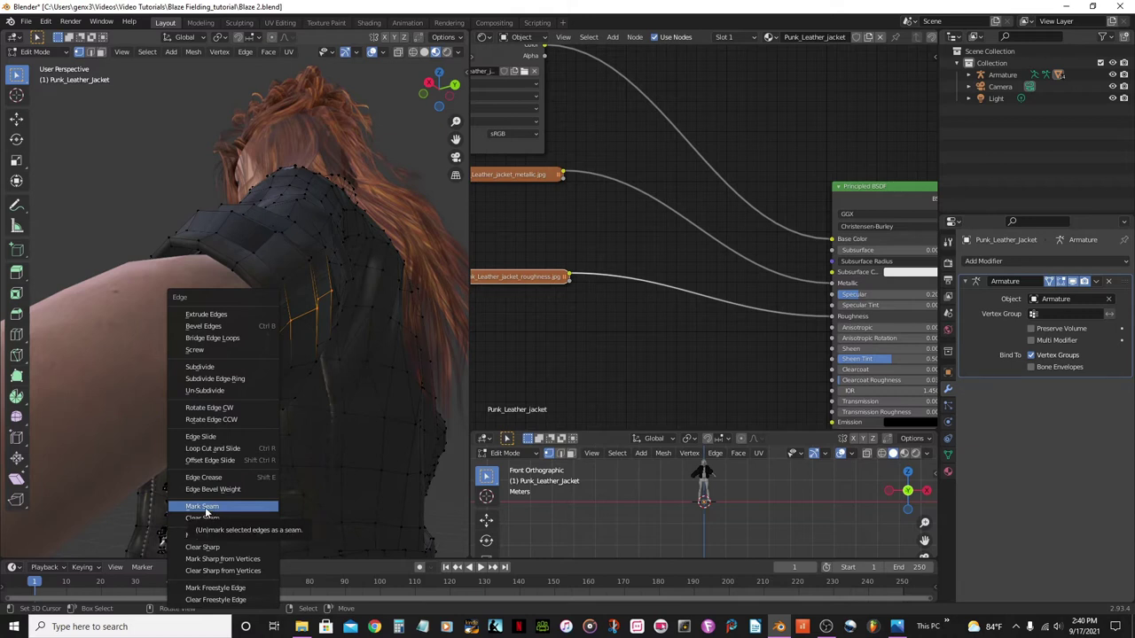
click(204, 507)
Select all the face loops around the folded cuff in face select mode, from the inner hem to the upper edge.
middle_drag(206, 479, 157, 249)
middle_drag(315, 277, 268, 257)
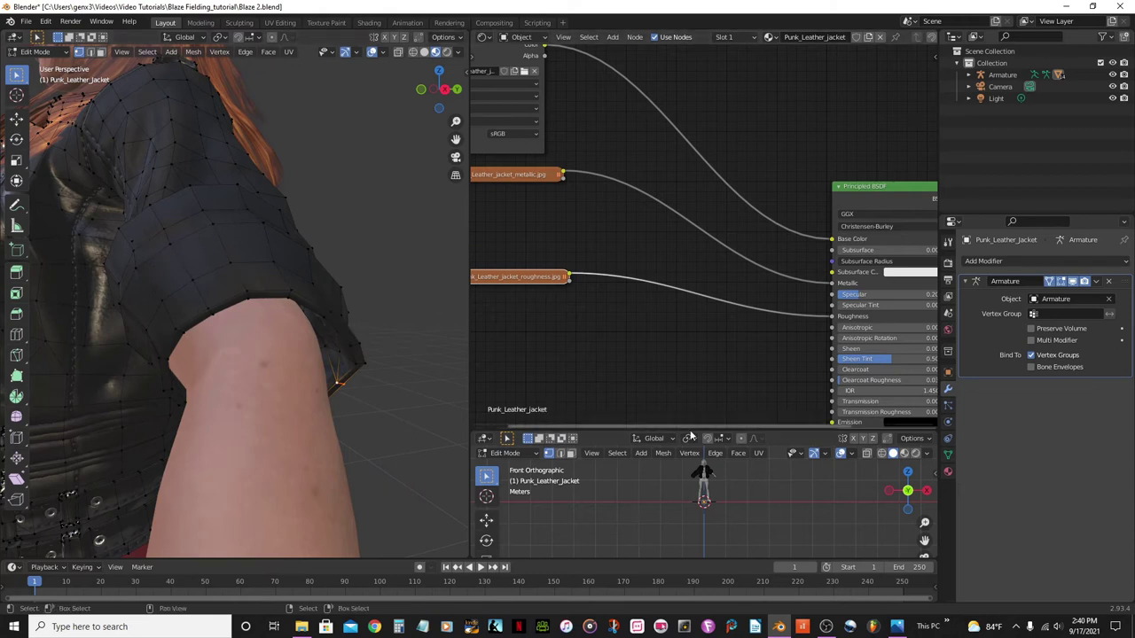
middle_drag(311, 267, 41, 300)
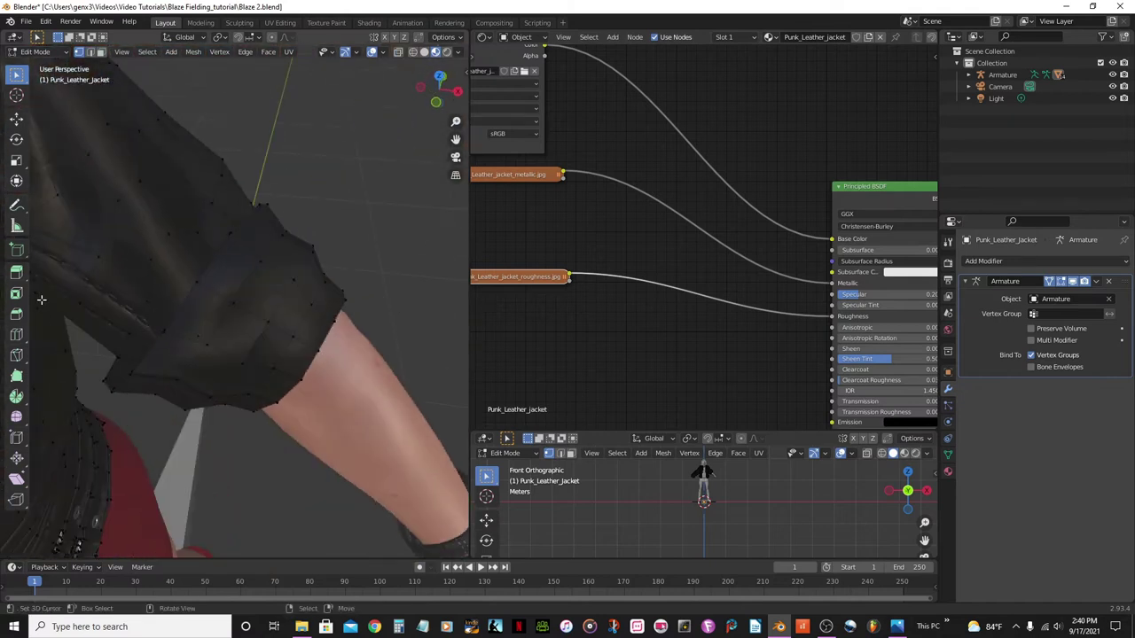
middle_drag(150, 325, 145, 241)
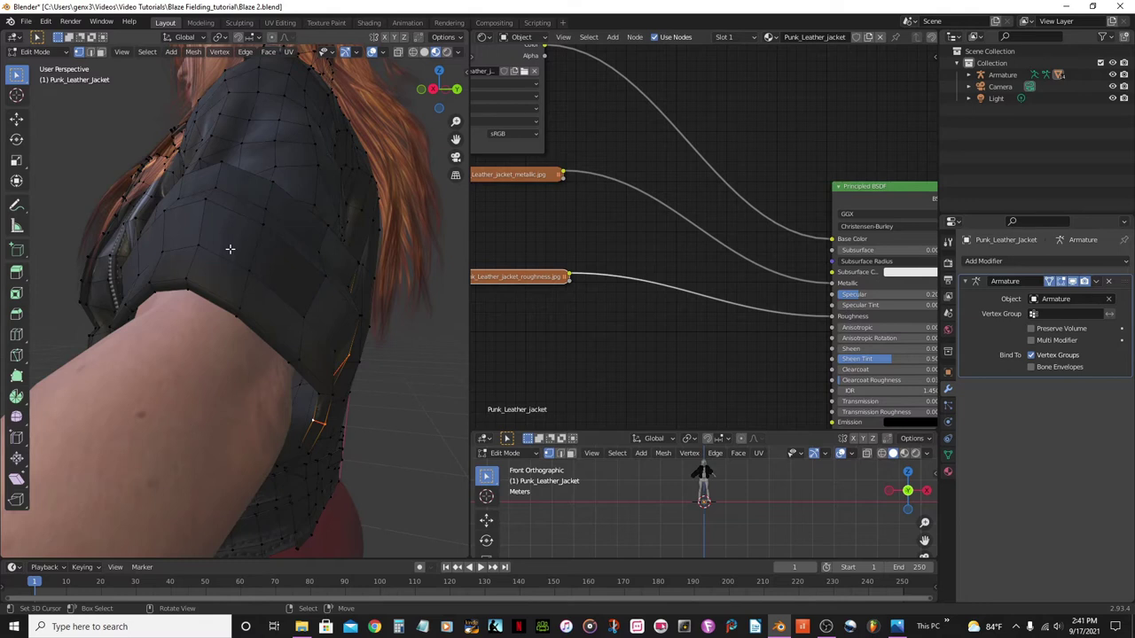
middle_drag(228, 250, 224, 257)
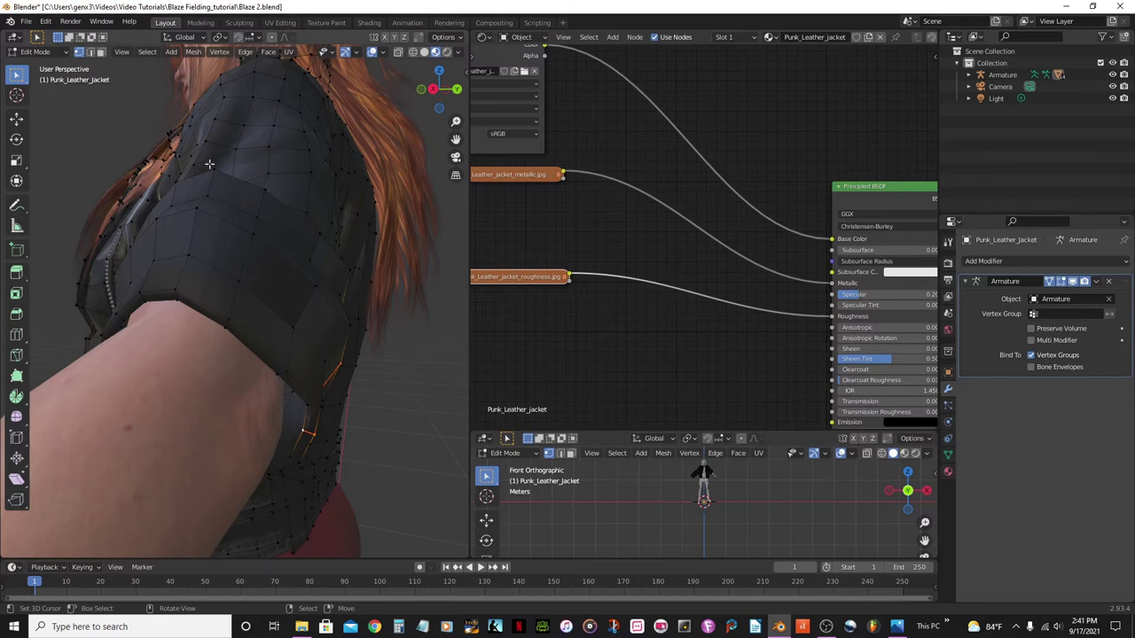
click(100, 51)
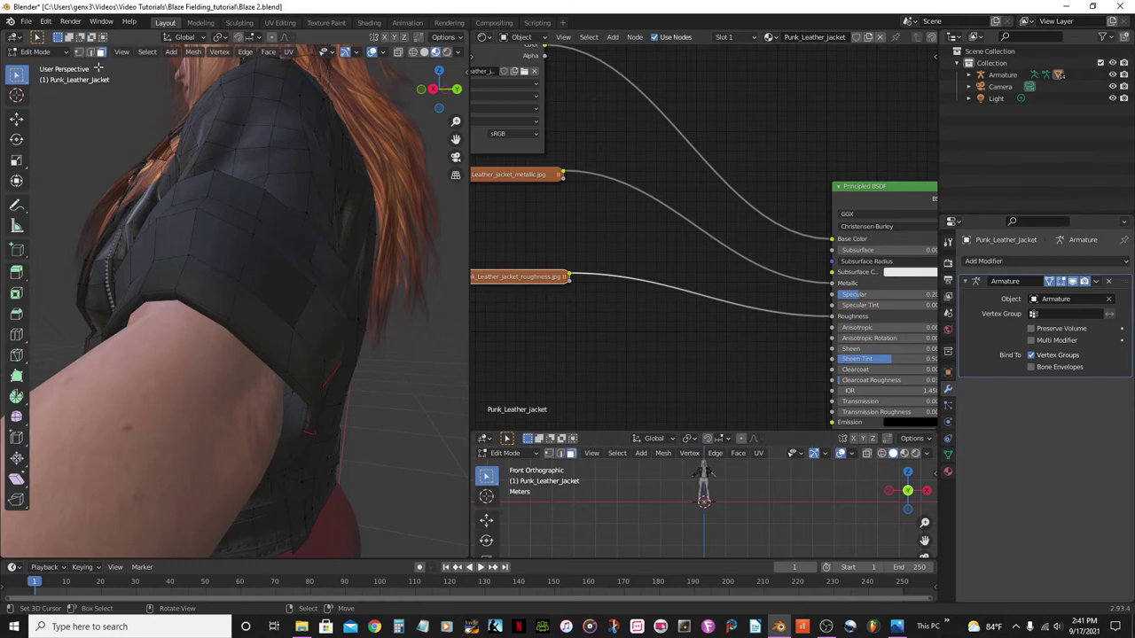
middle_drag(230, 347, 216, 329)
click(219, 329)
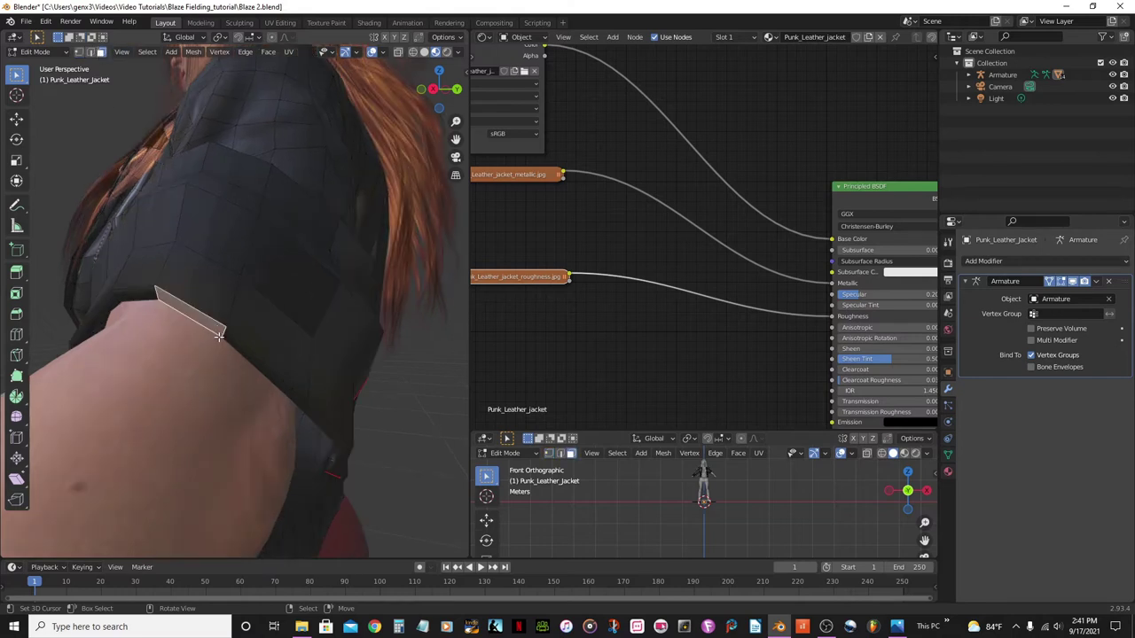
alt+click(222, 330)
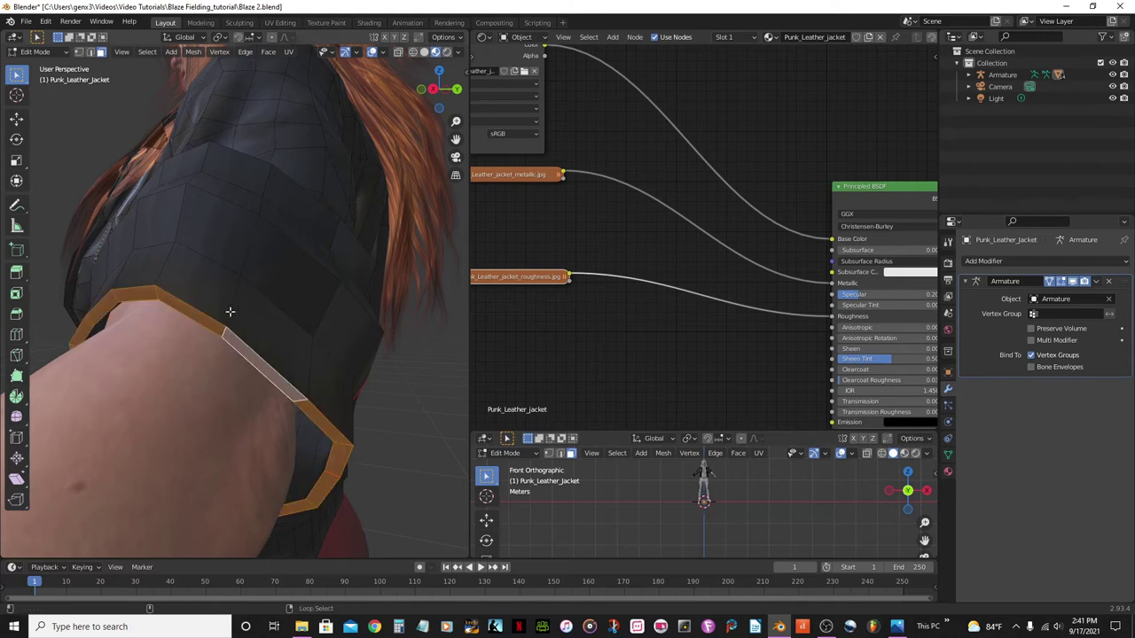
alt+click(231, 312)
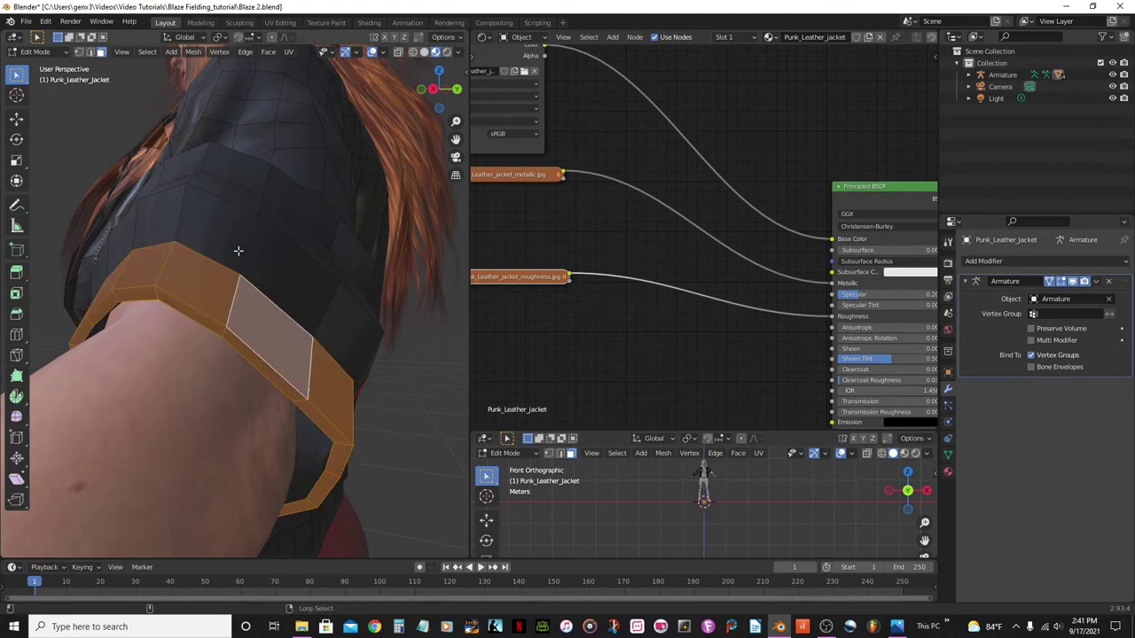
alt+shift+click(263, 197)
middle_drag(266, 184, 134, 237)
scroll(134, 238, up, 2)
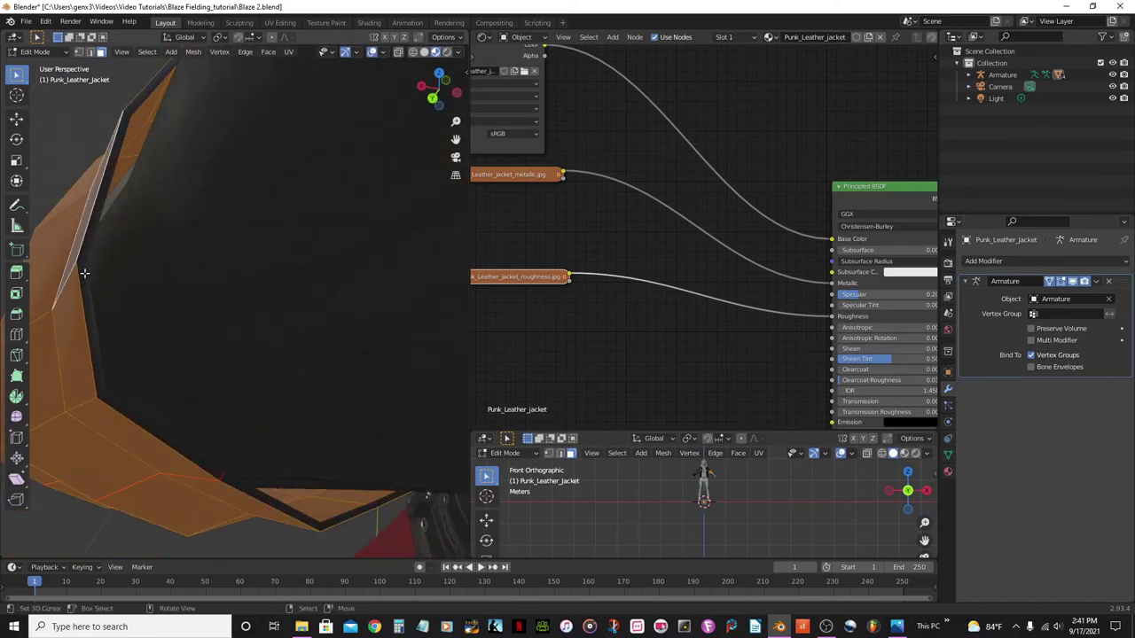
middle_drag(83, 262, 149, 295)
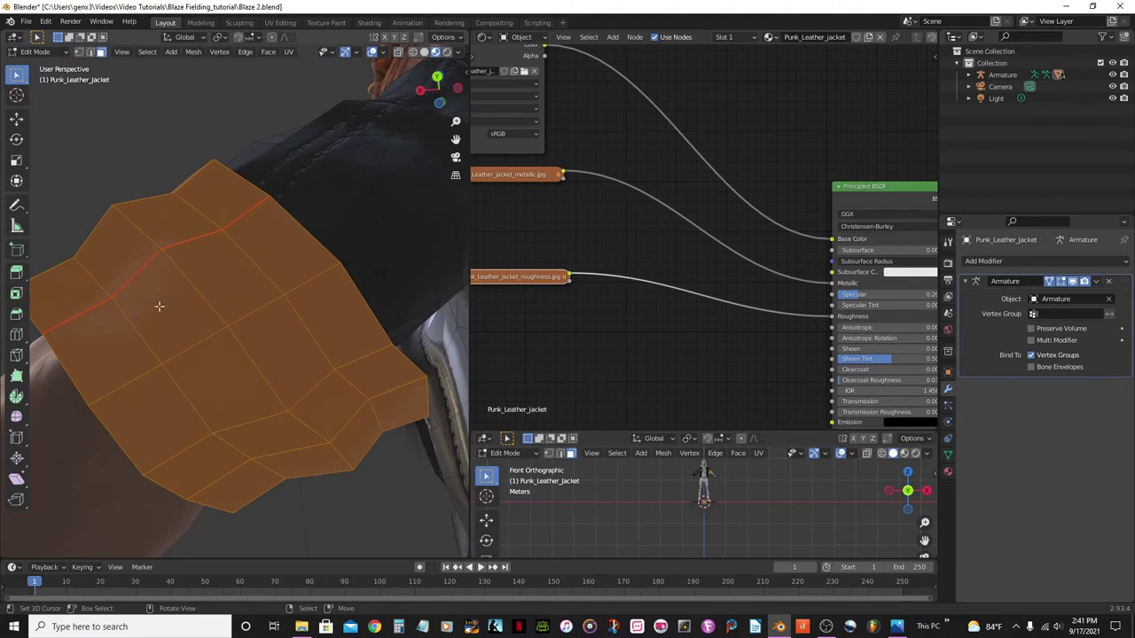
middle_drag(165, 295, 282, 390)
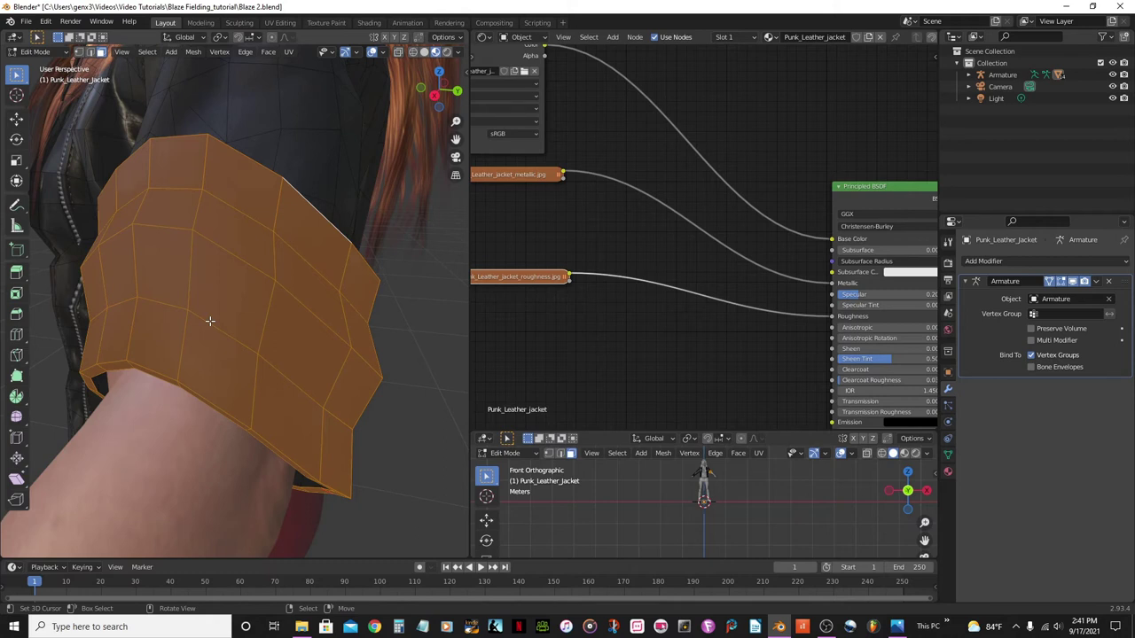
middle_drag(304, 329, 332, 302)
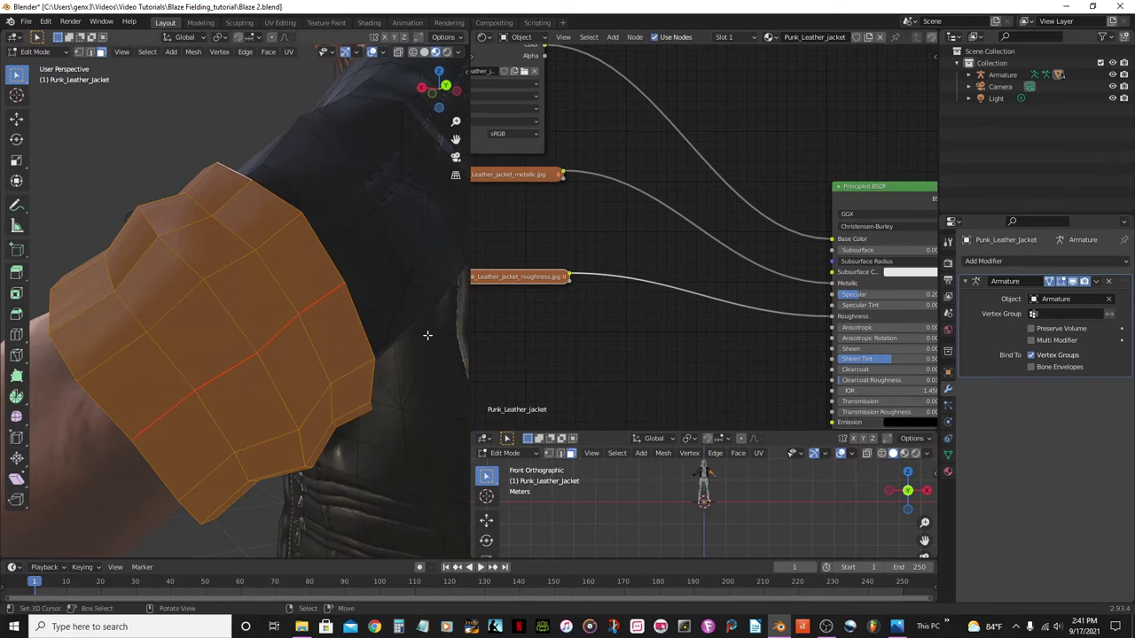
Enlarge the second 3D viewport and switch it to the UV Editor.
drag(603, 432, 603, 256)
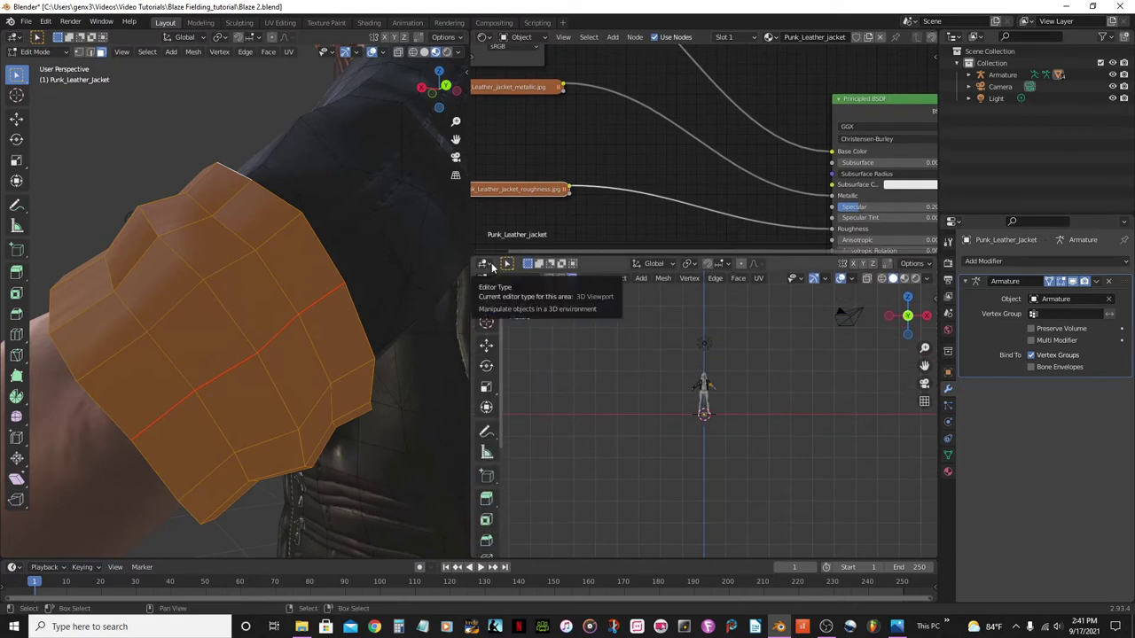
click(484, 264)
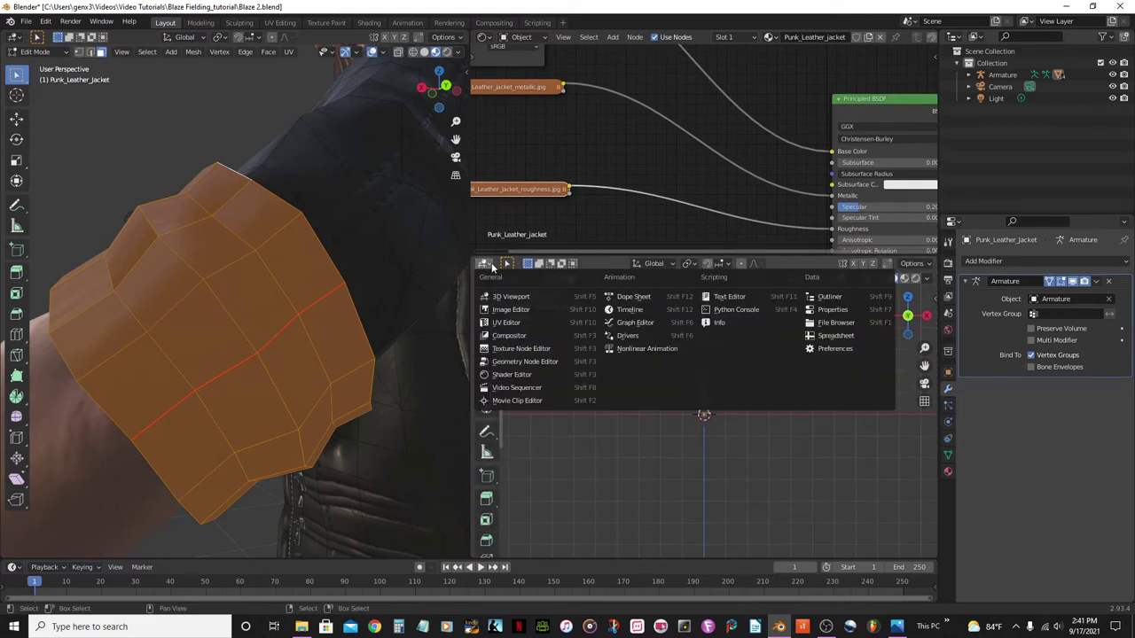
click(512, 324)
scroll(652, 392, down, 4)
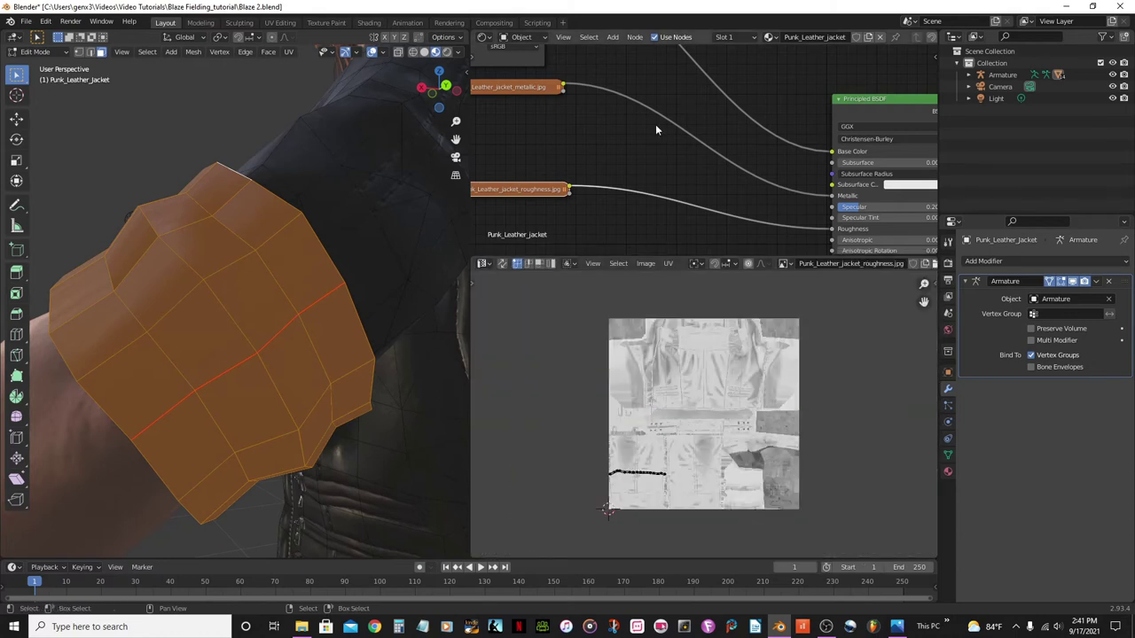
Show the Punk_Leather_jacket_Diffuse texture in the UV Editor by selecting its image node, and frame its layout.
scroll(660, 128, down, 4)
click(582, 55)
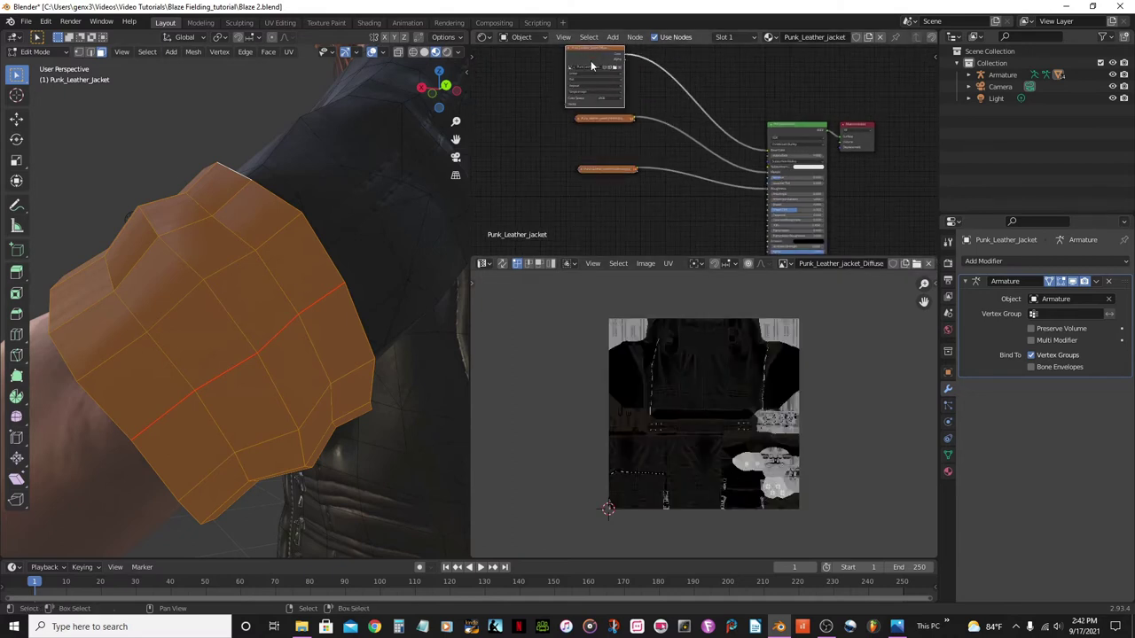
scroll(700, 424, up, 3)
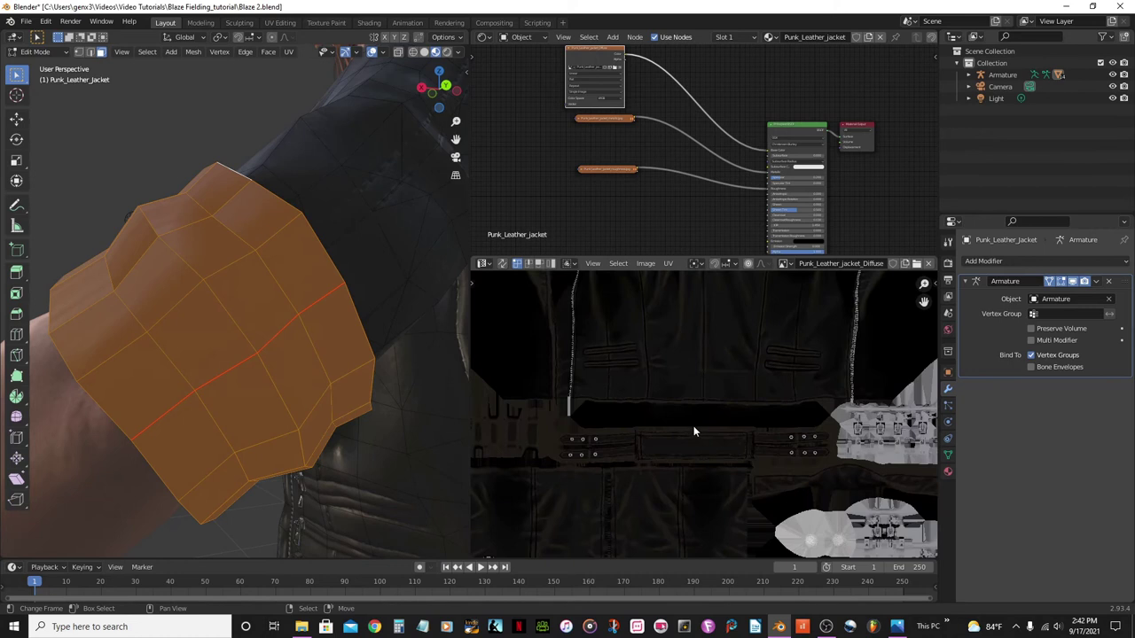
scroll(651, 441, down, 5)
middle_drag(650, 441, 656, 390)
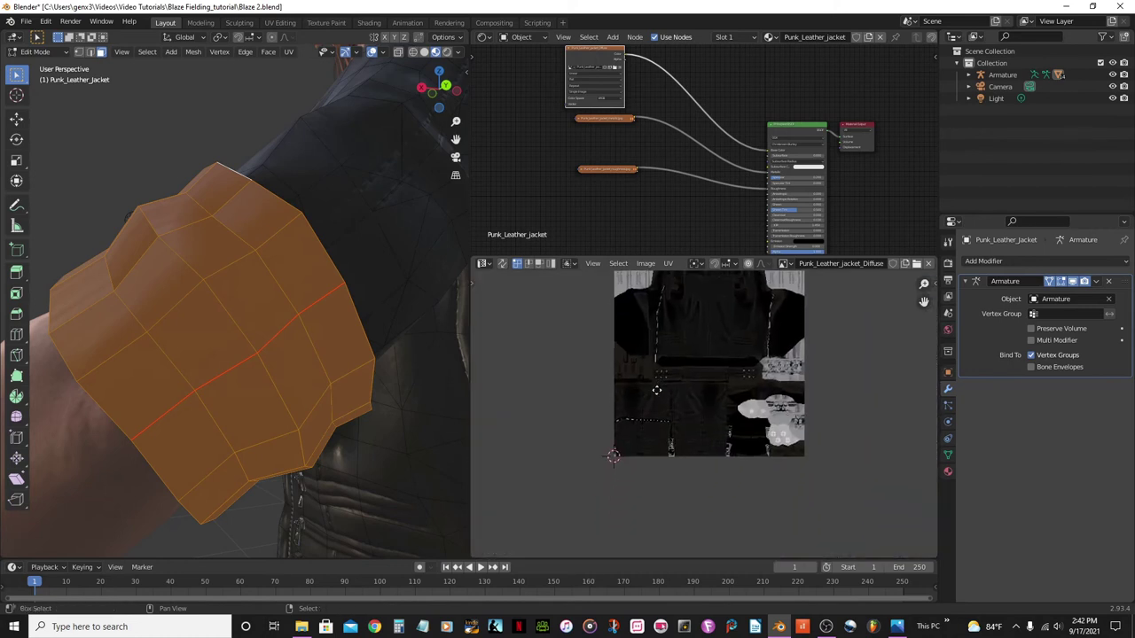
scroll(709, 380, up, 3)
middle_drag(713, 383, 753, 524)
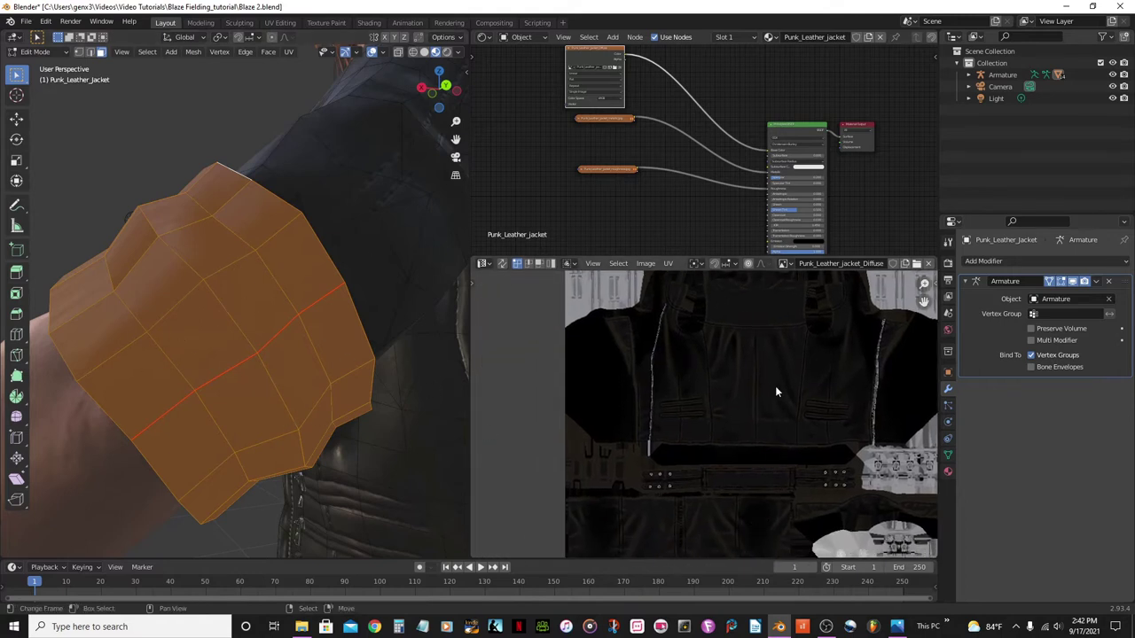
scroll(786, 399, down, 2)
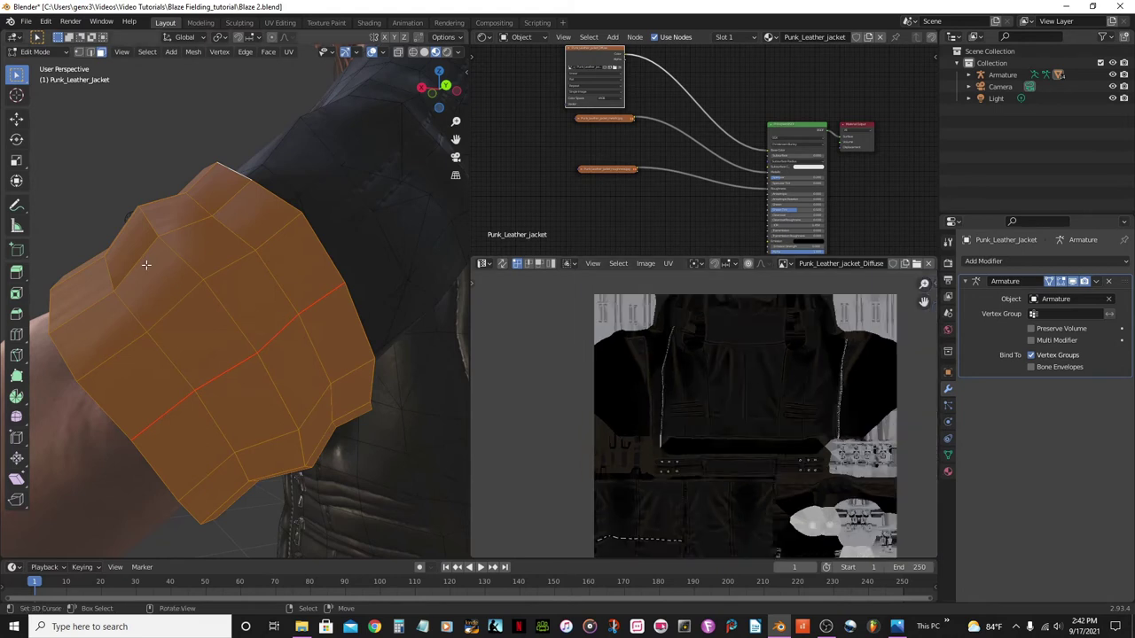
Unwrap the selected cuff faces with the standard Unwrap operation.
scroll(261, 304, down, 4)
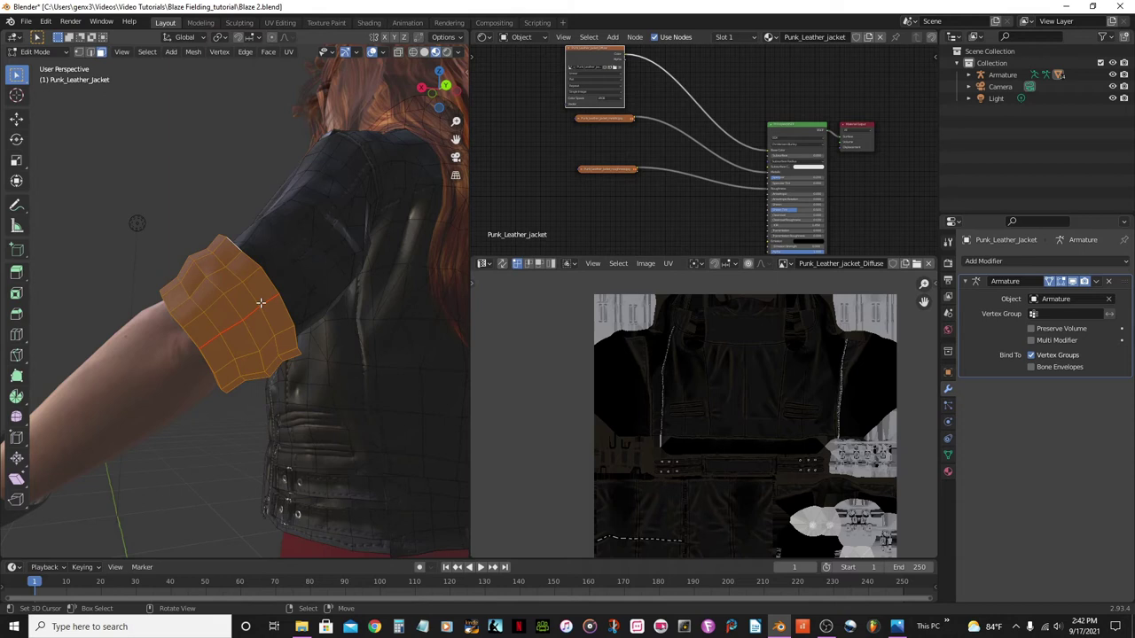
key(u)
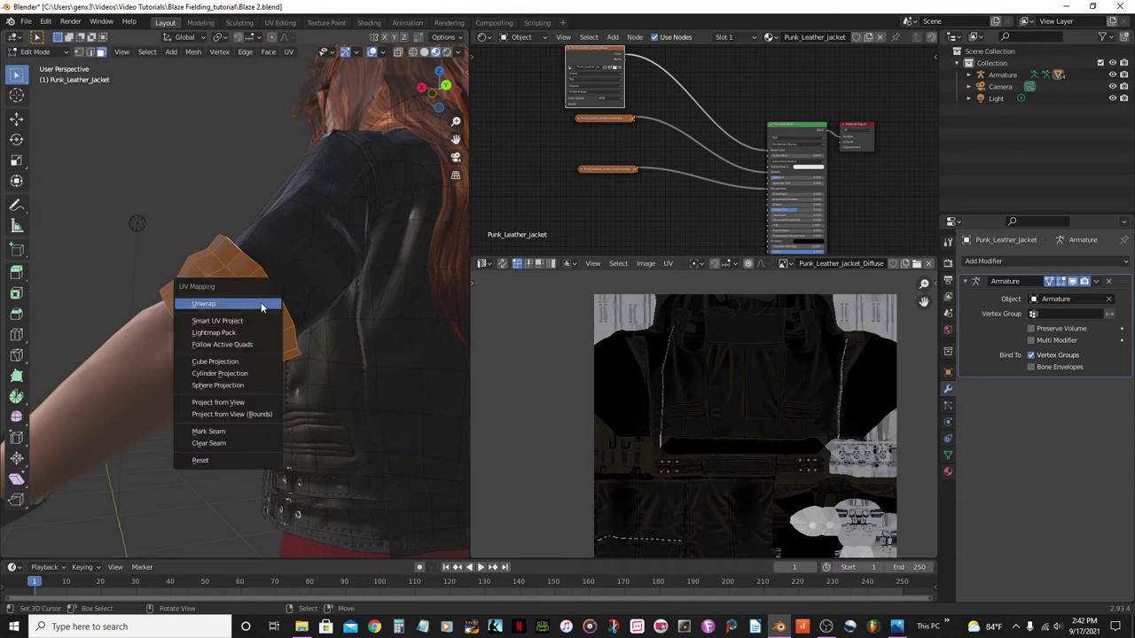
click(261, 305)
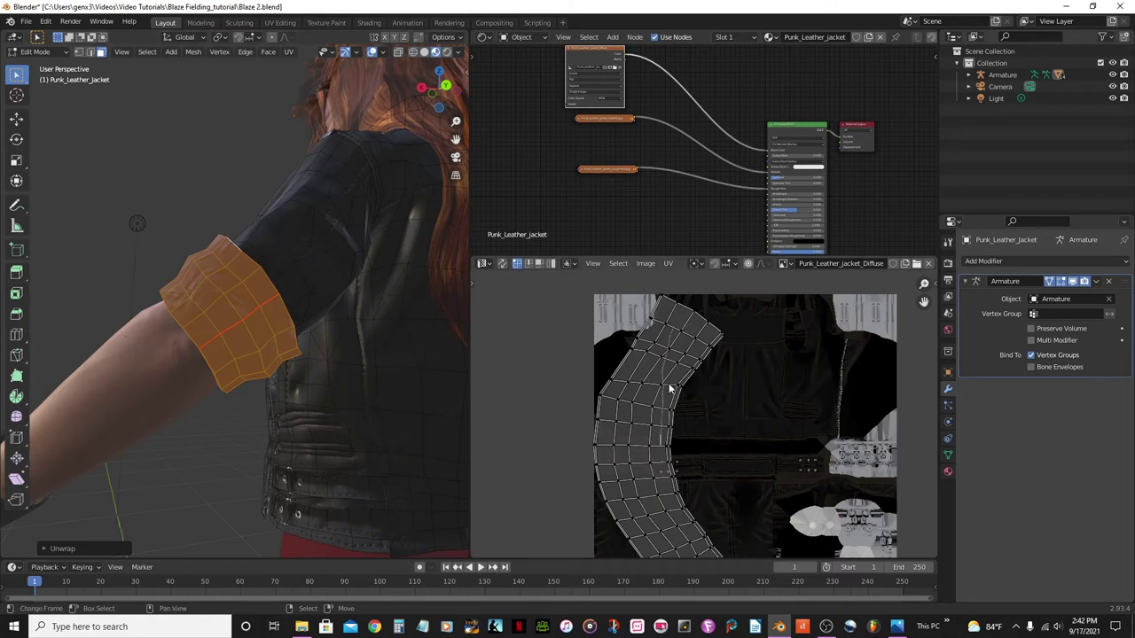
scroll(669, 383, down, 2)
scroll(681, 356, up, 2)
scroll(668, 317, down, 2)
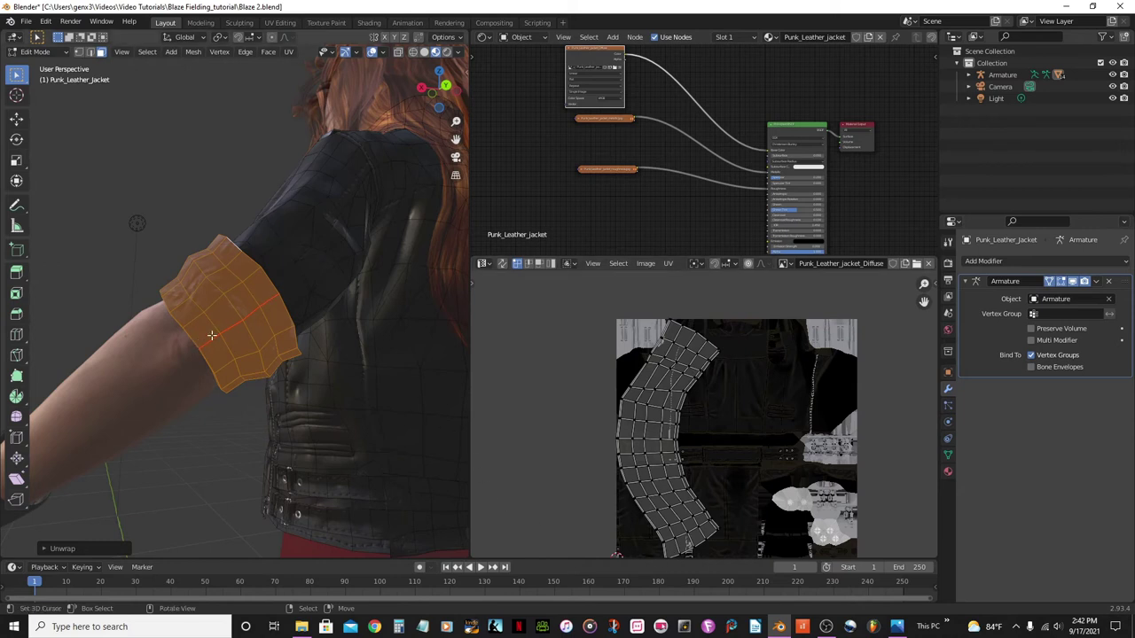
Select the whole cuff island in the UV Editor and rotate it about a quarter turn so the strip runs horizontally.
scroll(594, 373, up, 2)
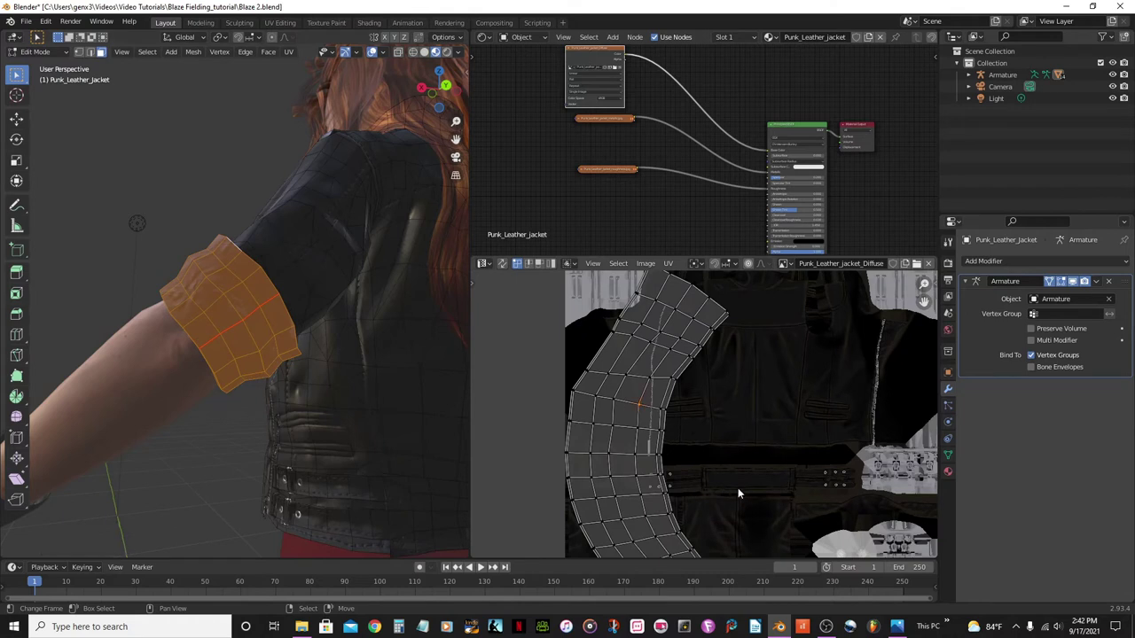
key(a)
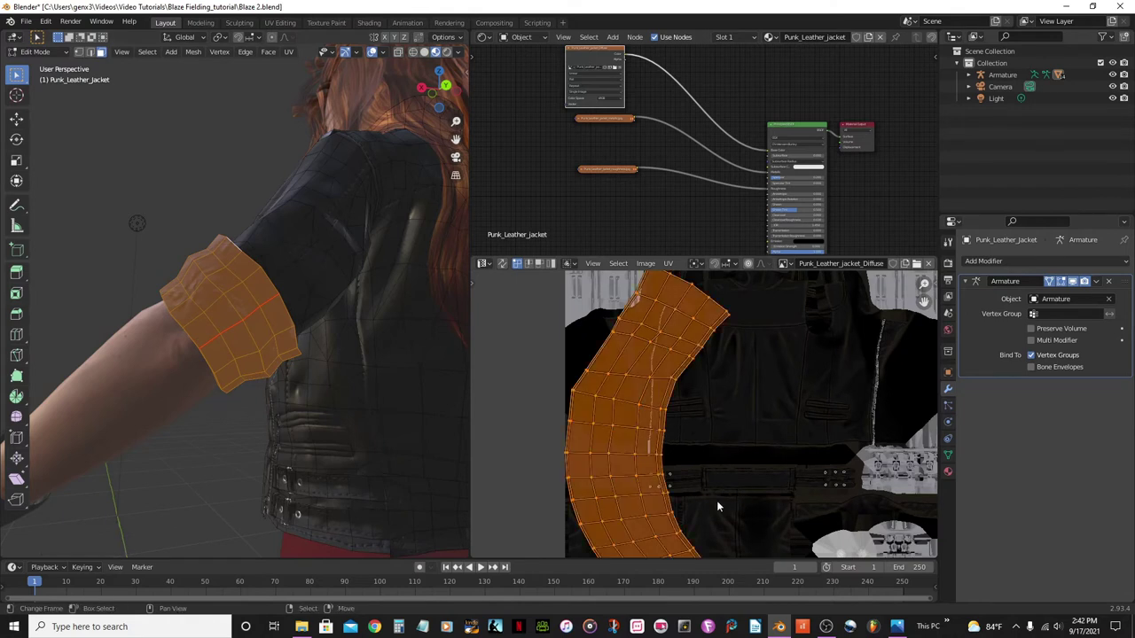
scroll(726, 493, down, 2)
scroll(726, 497, down, 1)
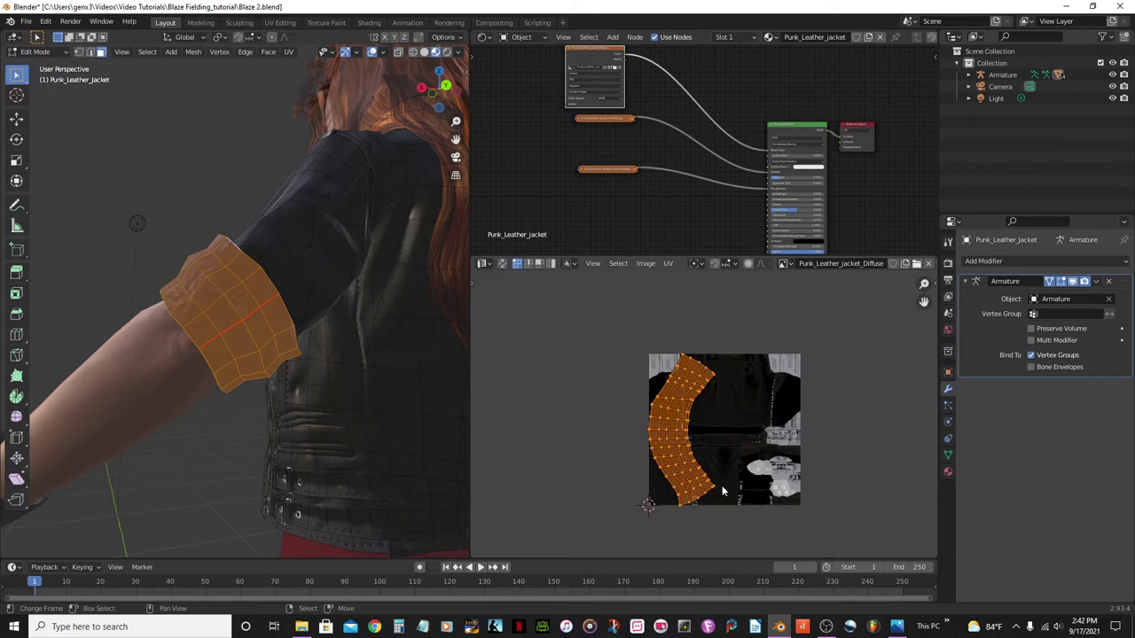
key(r)
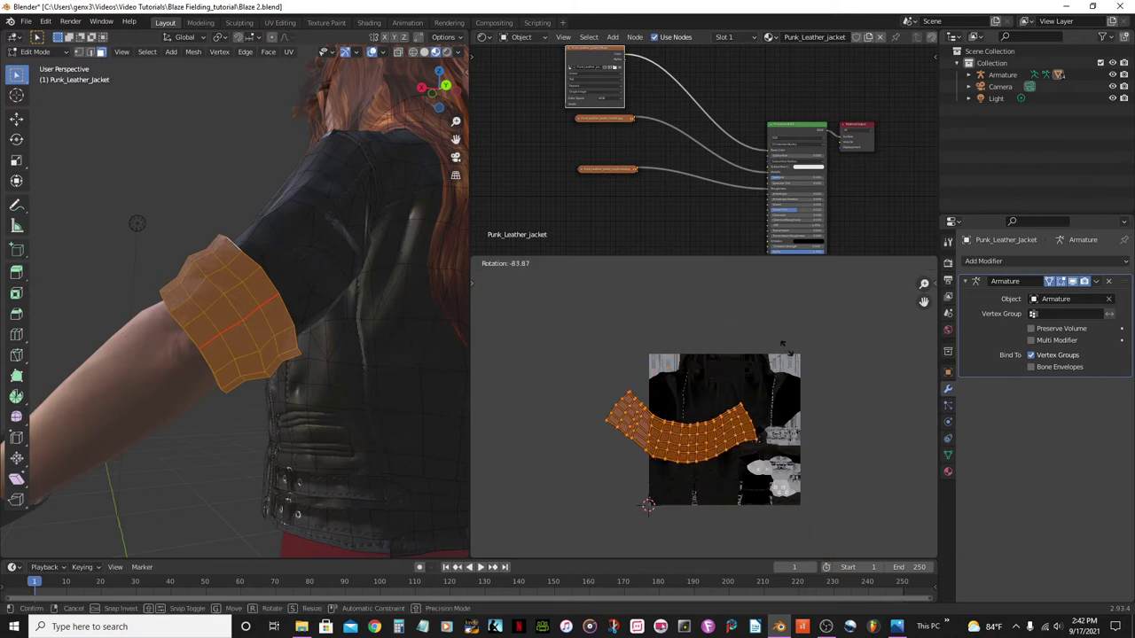
click(773, 338)
Examine the rotated cuff UV island over the jacket texture and compare it with the cuff from the outer and front sides of the arm.
scroll(713, 391, up, 5)
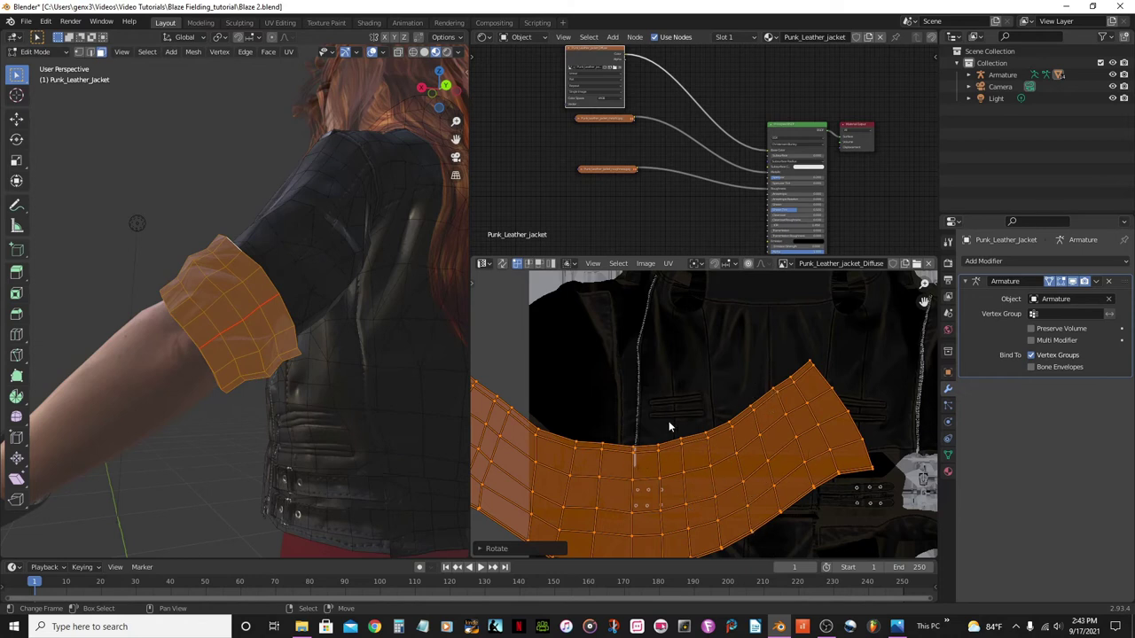
scroll(626, 396, down, 3)
scroll(678, 412, up, 2)
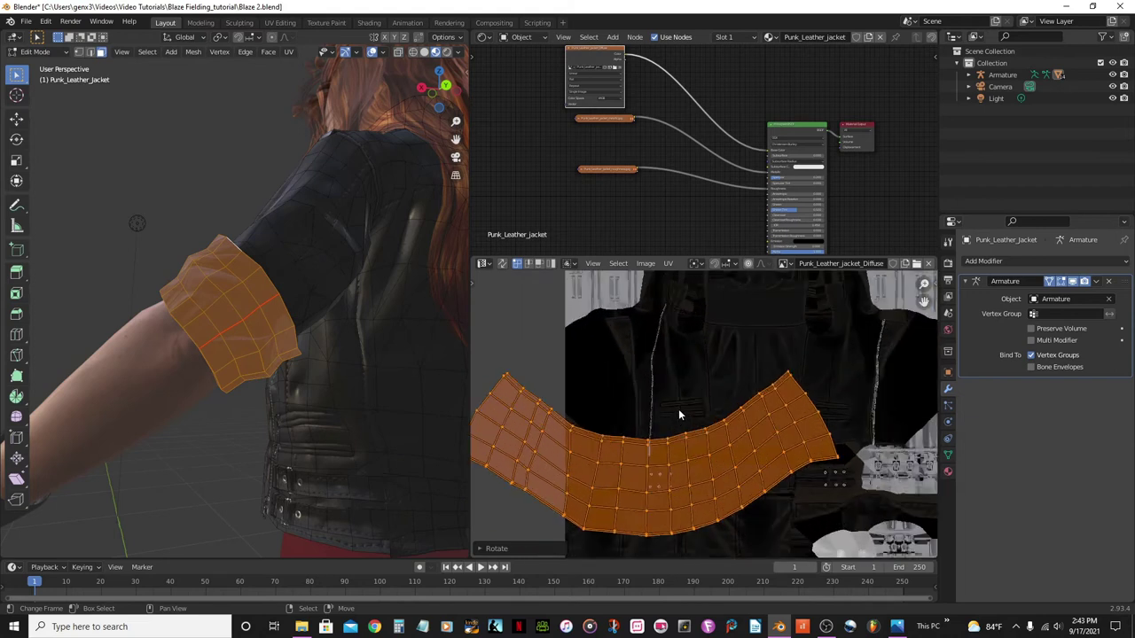
middle_drag(679, 413, 727, 387)
middle_drag(225, 274, 311, 308)
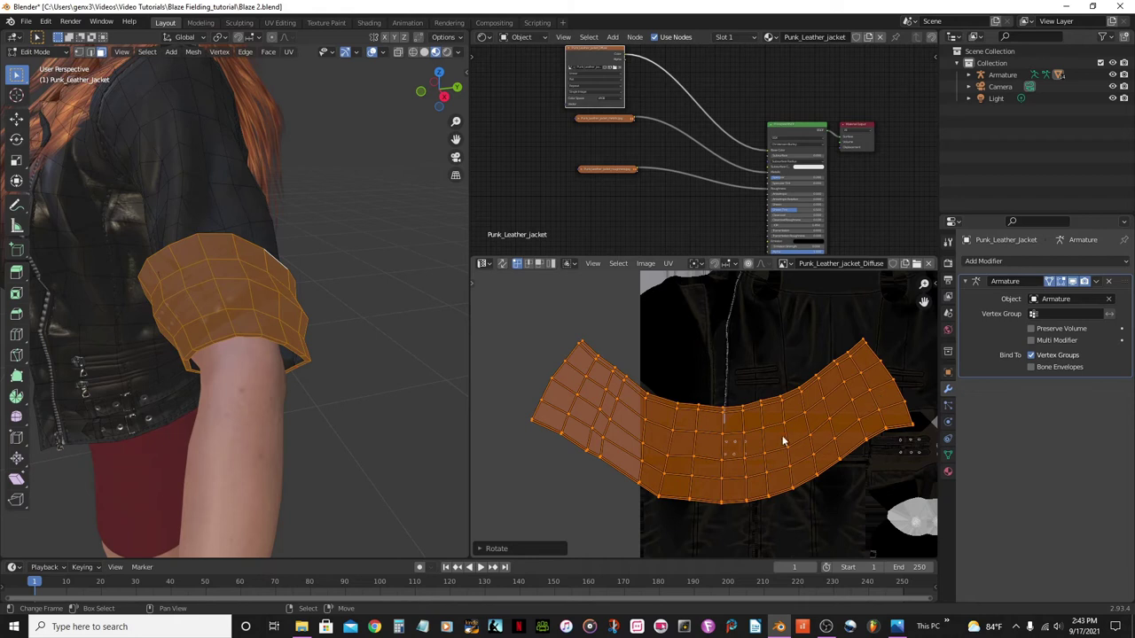
middle_drag(866, 405, 738, 425)
scroll(795, 408, up, 2)
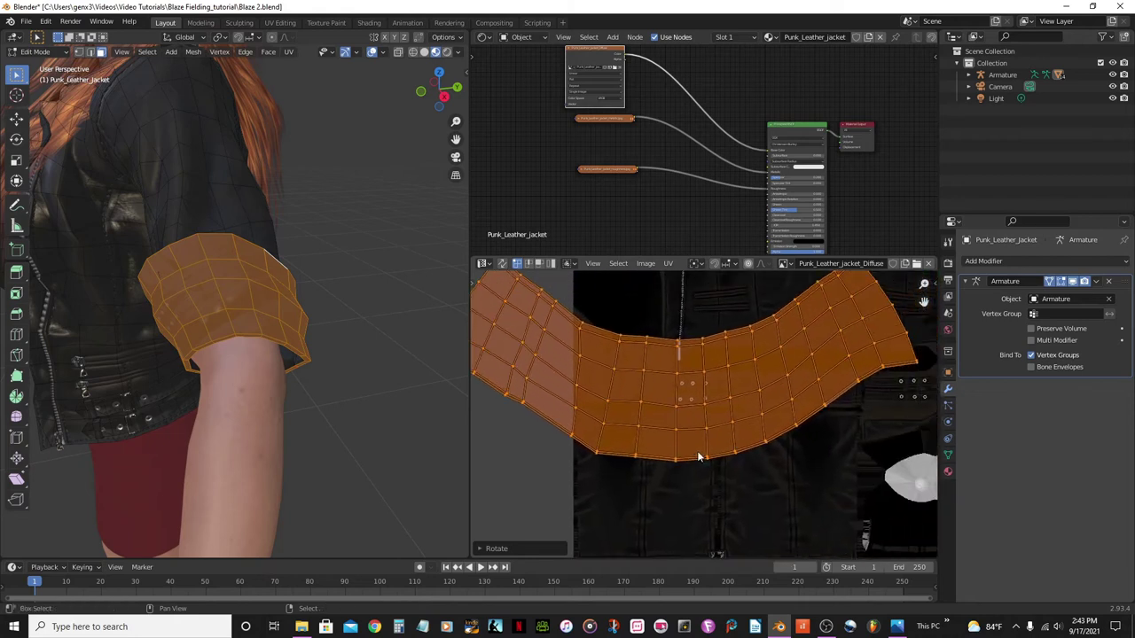
scroll(737, 425, down, 1)
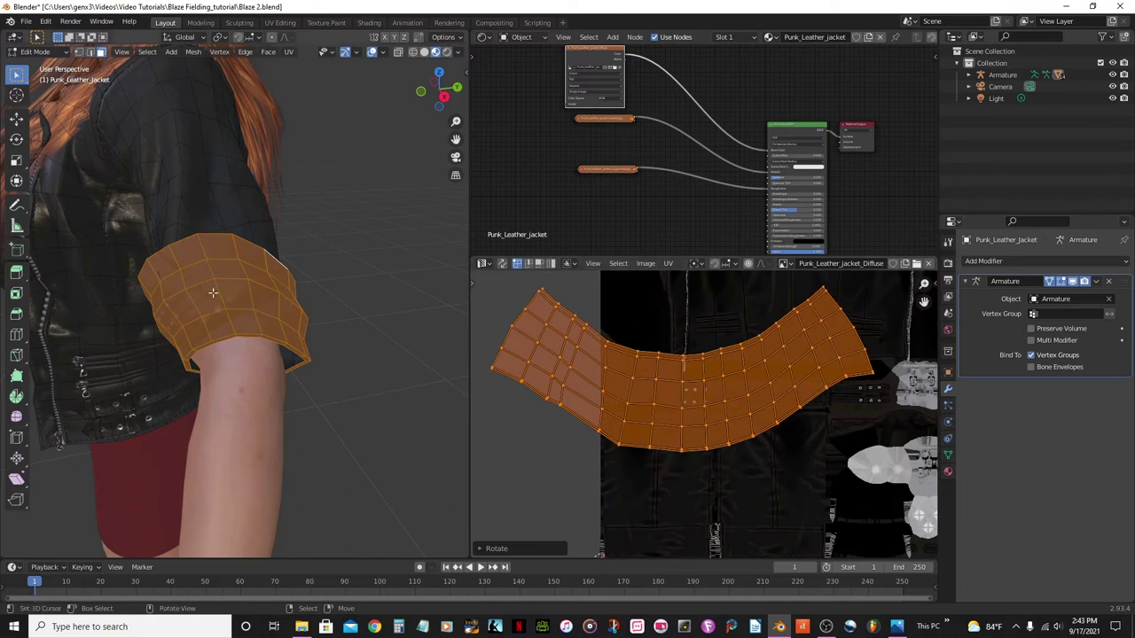
middle_drag(215, 311, 263, 324)
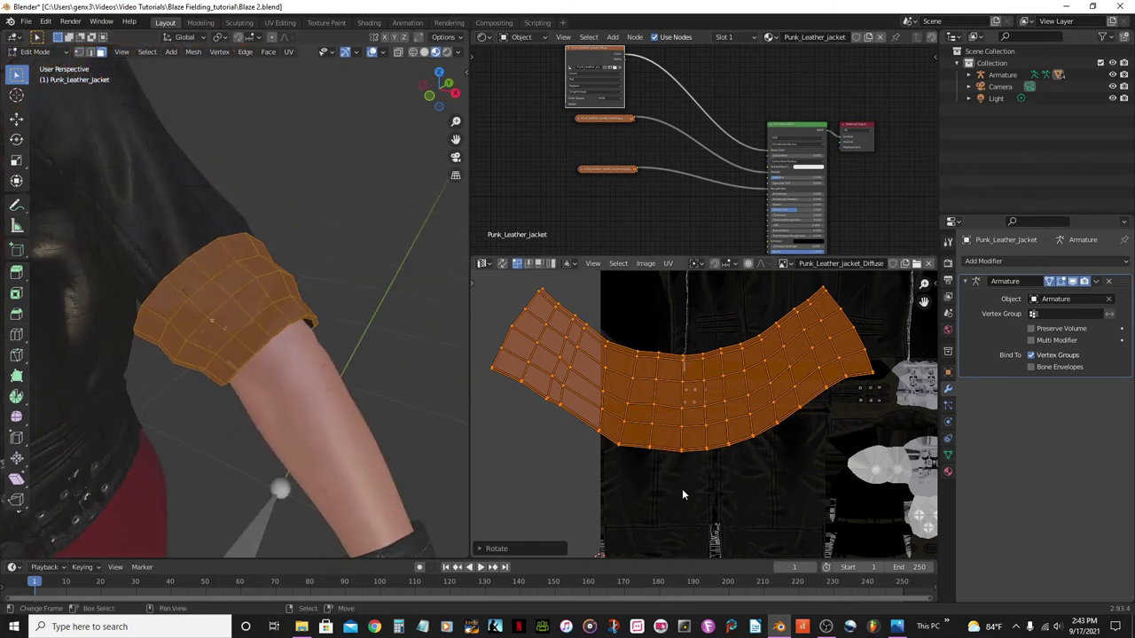
scroll(681, 451, up, 3)
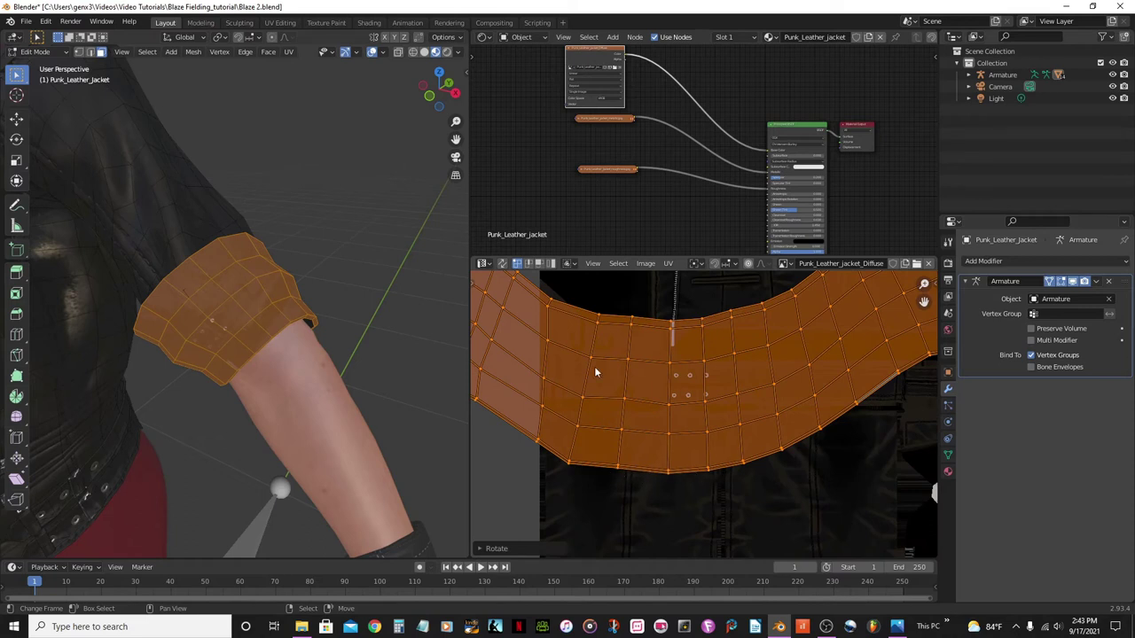
scroll(656, 403, down, 3)
scroll(657, 403, up, 3)
Select the lowest edge loop of the cuff's UV island and flatten it by scaling to 0 along Y.
click(659, 473)
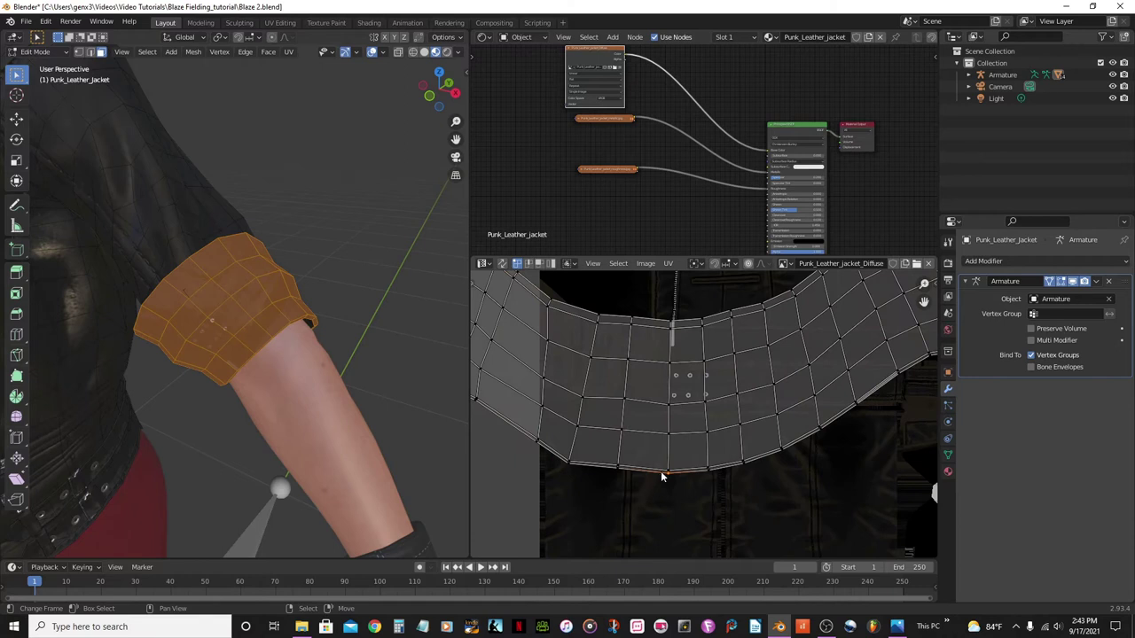
scroll(661, 470, down, 2)
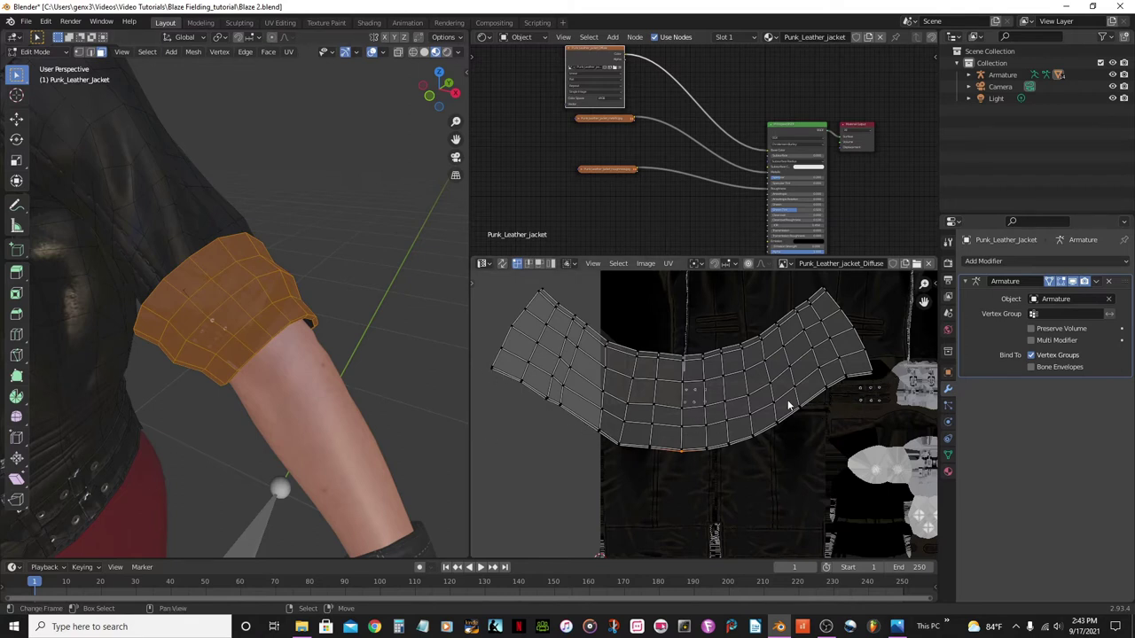
scroll(788, 406, up, 5)
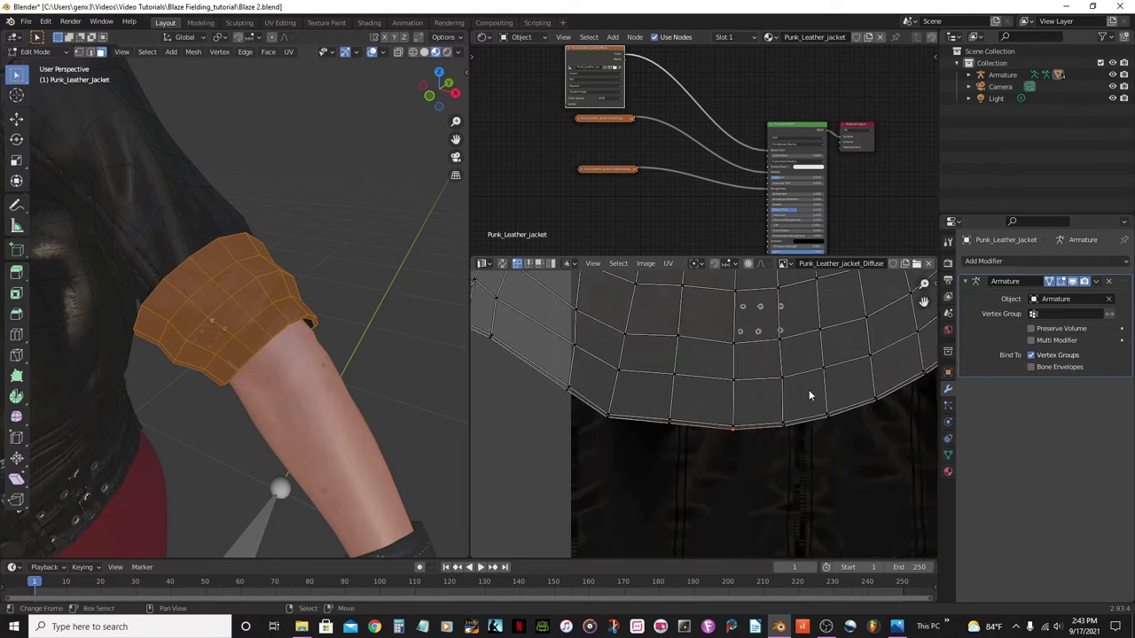
alt+click(679, 425)
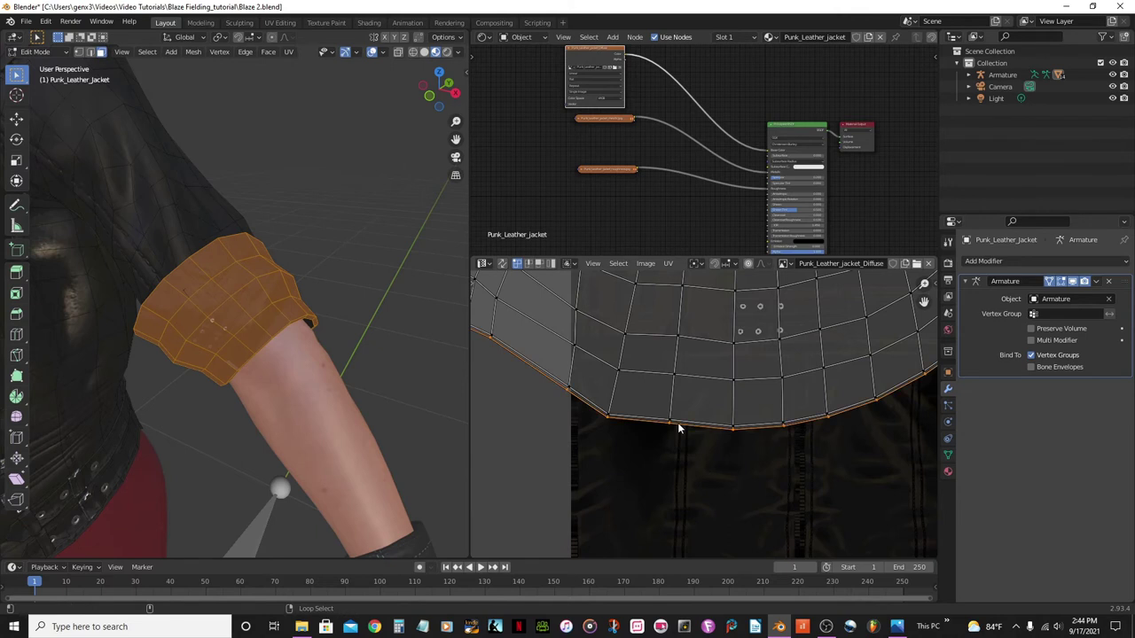
scroll(678, 423, down, 4)
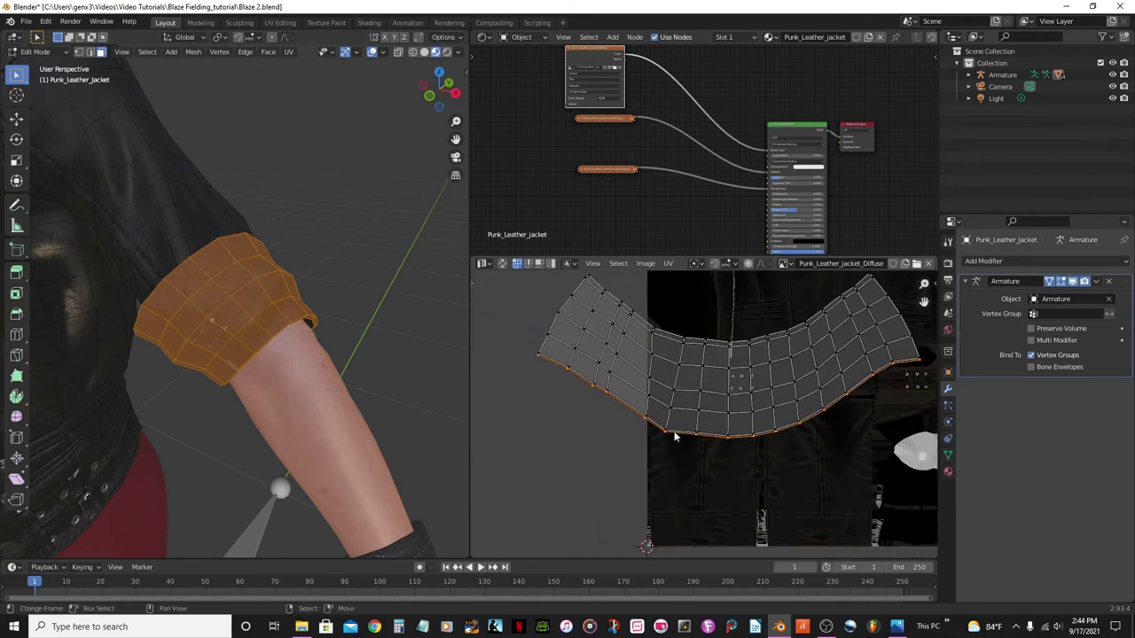
key(s)
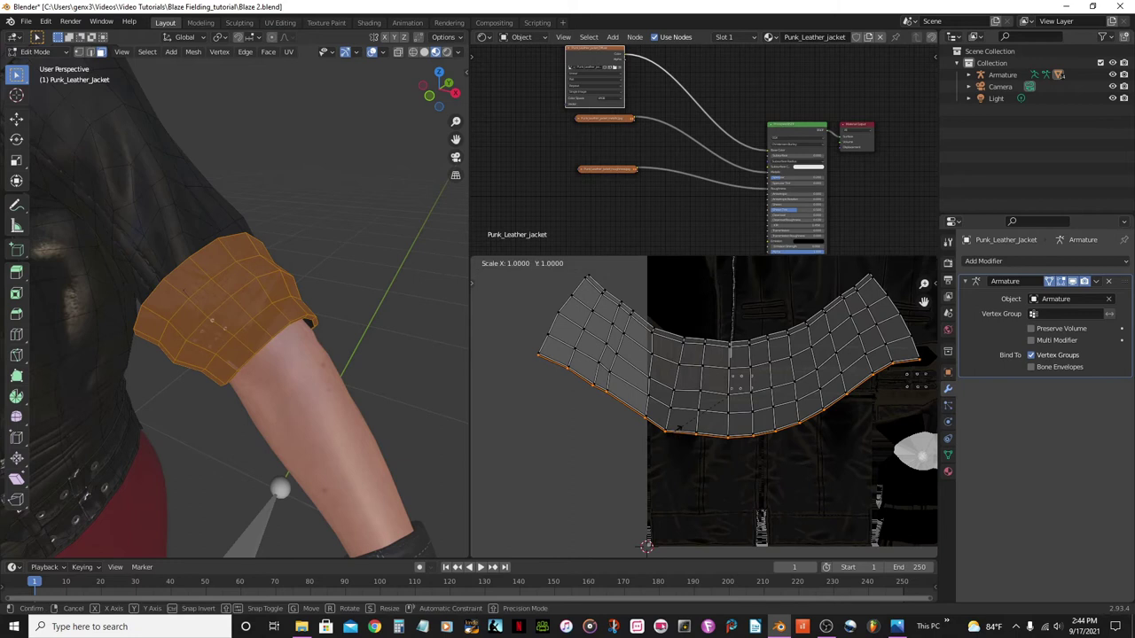
key(y)
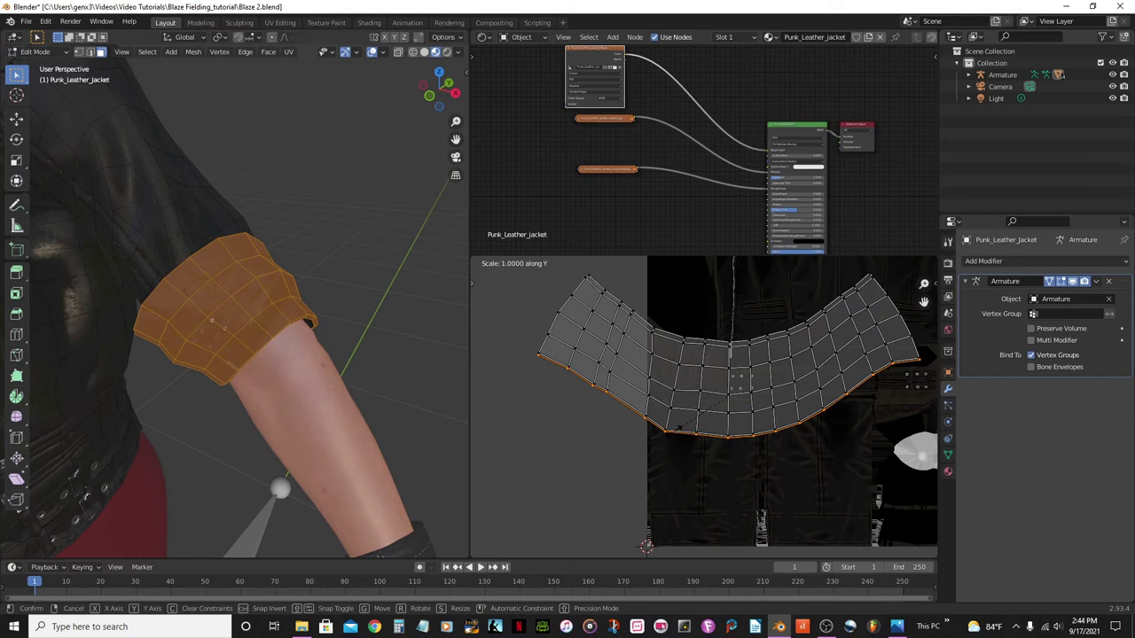
text(0)
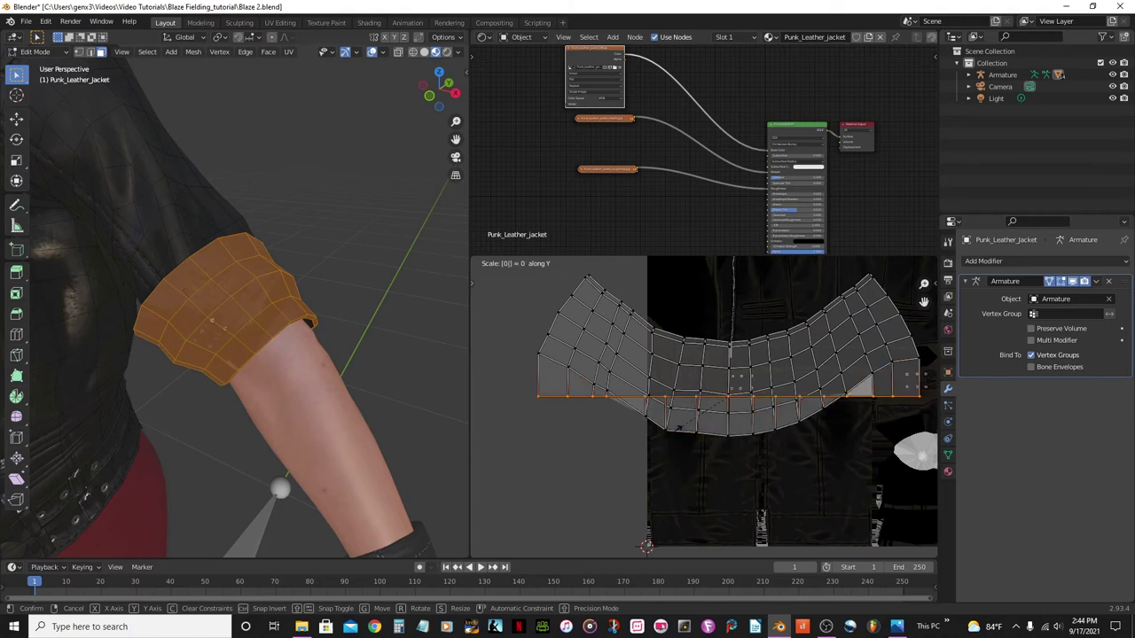
key(Return)
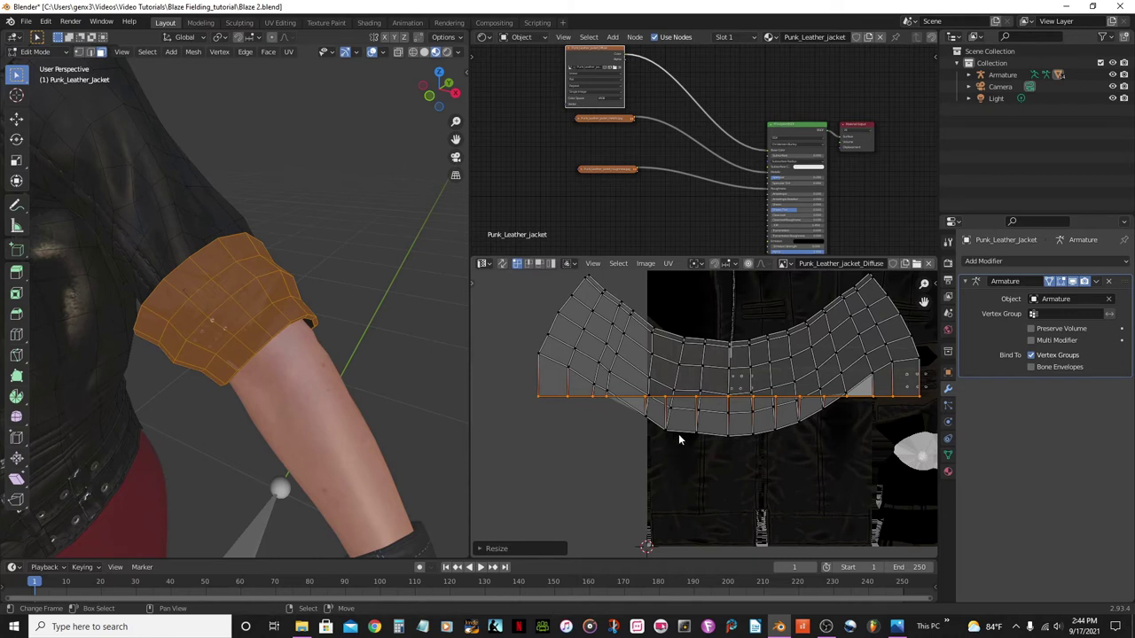
Flatten the second edge loop from the bottom of the cuff's UV island by scaling it to 0 along Y.
click(678, 434)
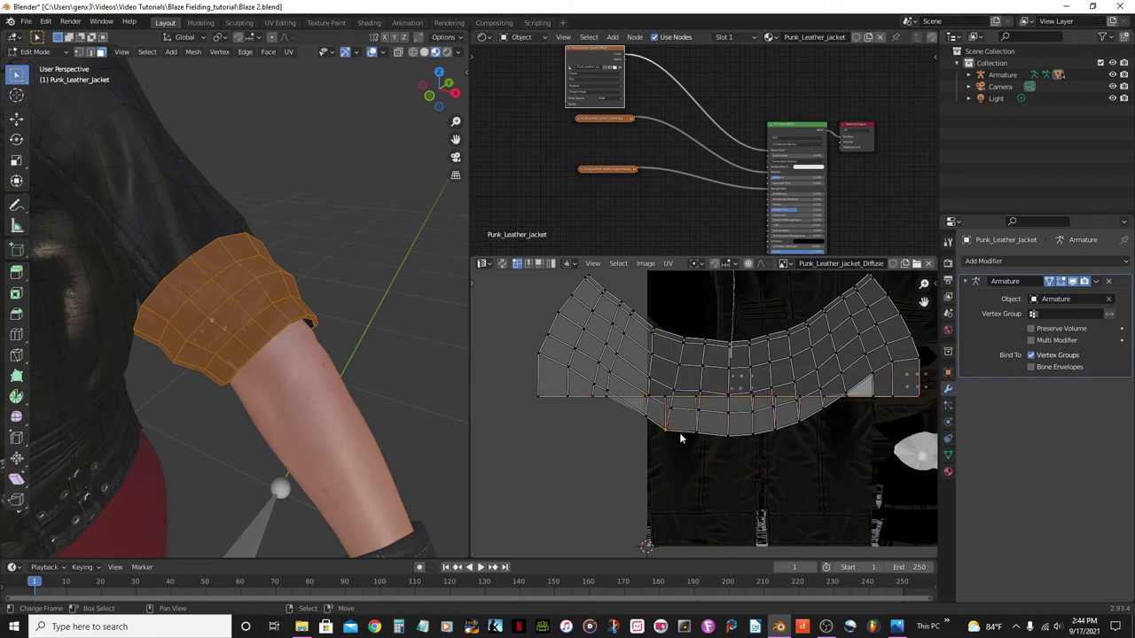
alt+click(679, 433)
key(g)
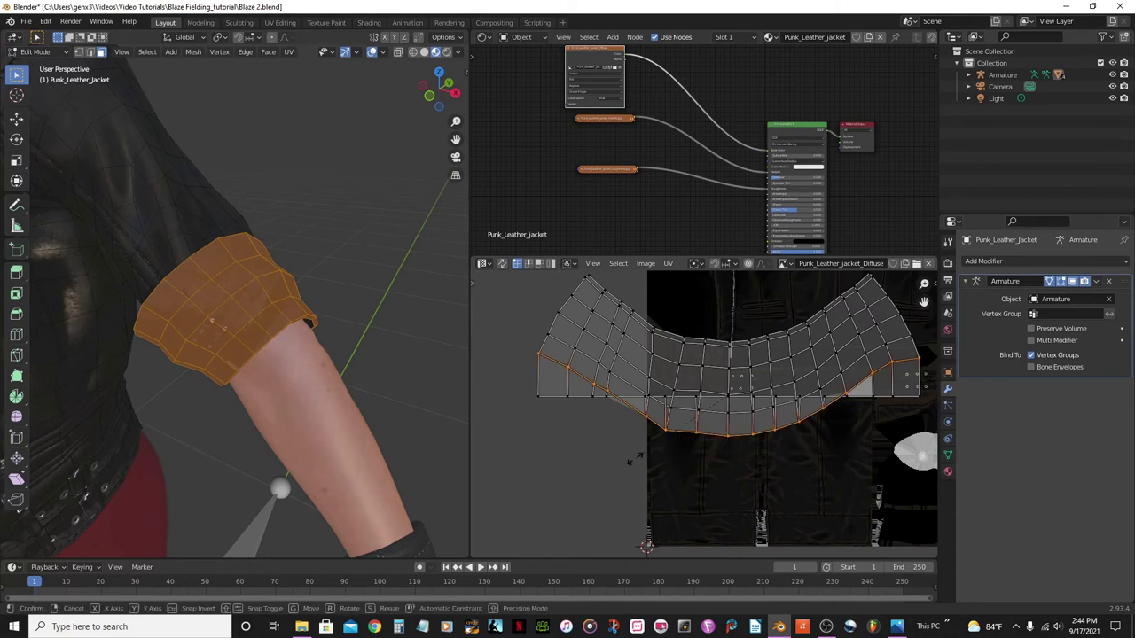
key(s)
key(y)
key(0)
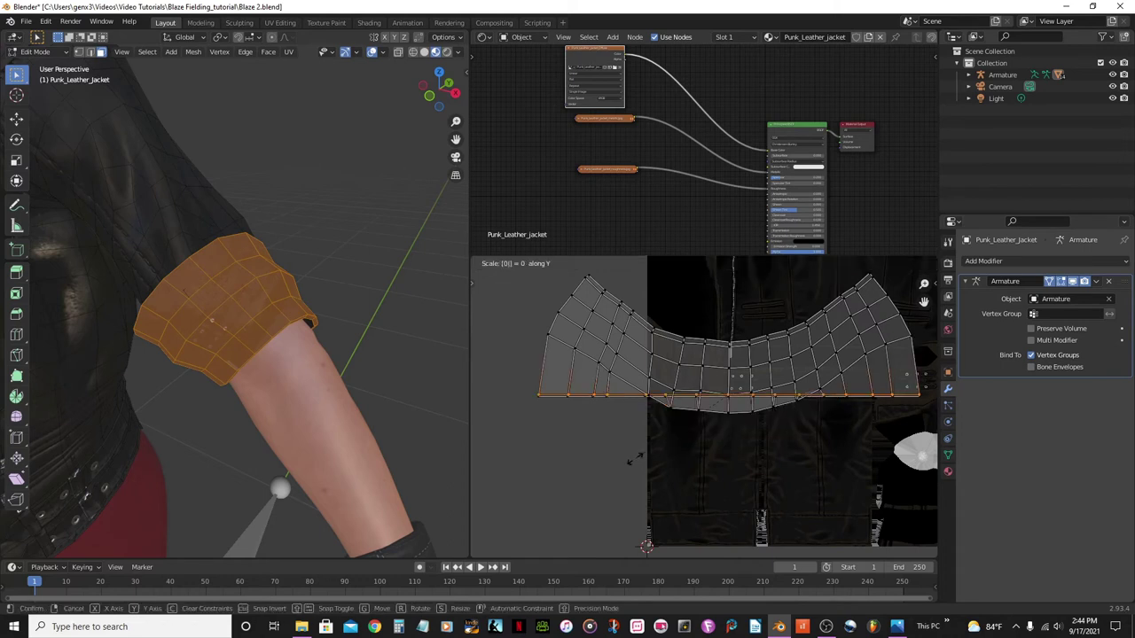
key(Return)
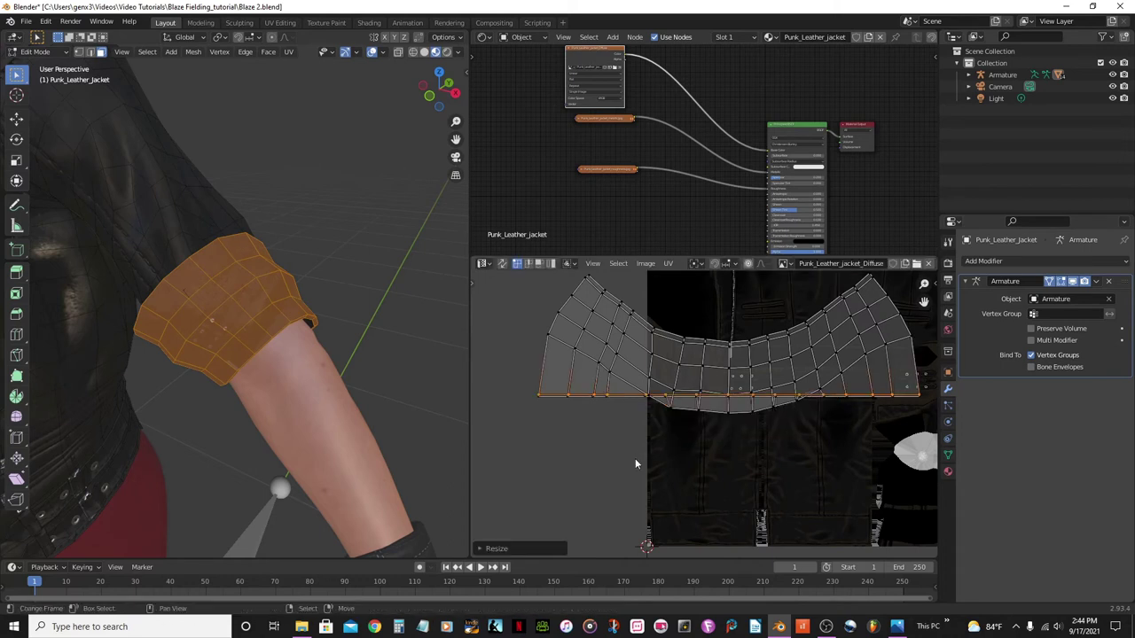
Flatten the third edge loop from the bottom of the cuff's UV island by scaling it to 0 along Y.
alt+click(559, 339)
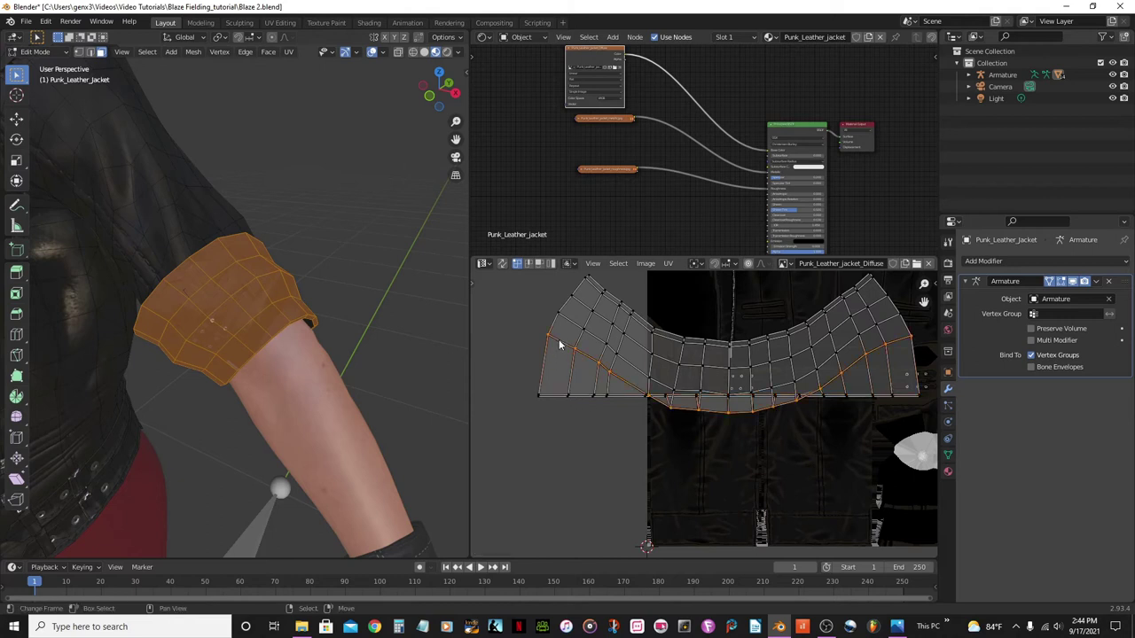
key(s)
text(y)
text(0)
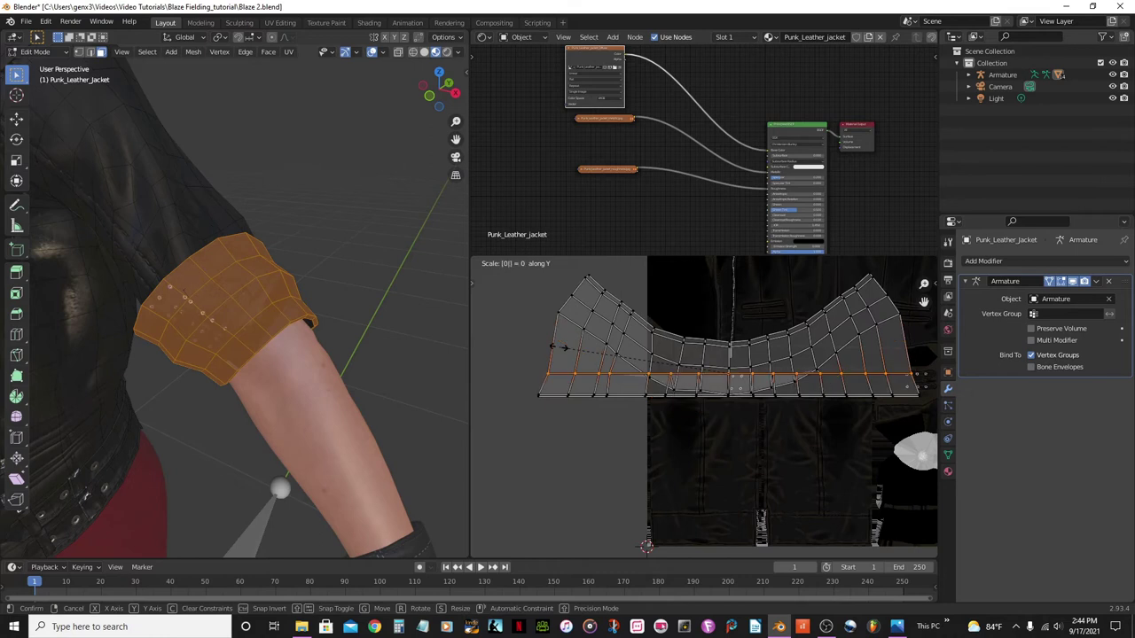
key(Return)
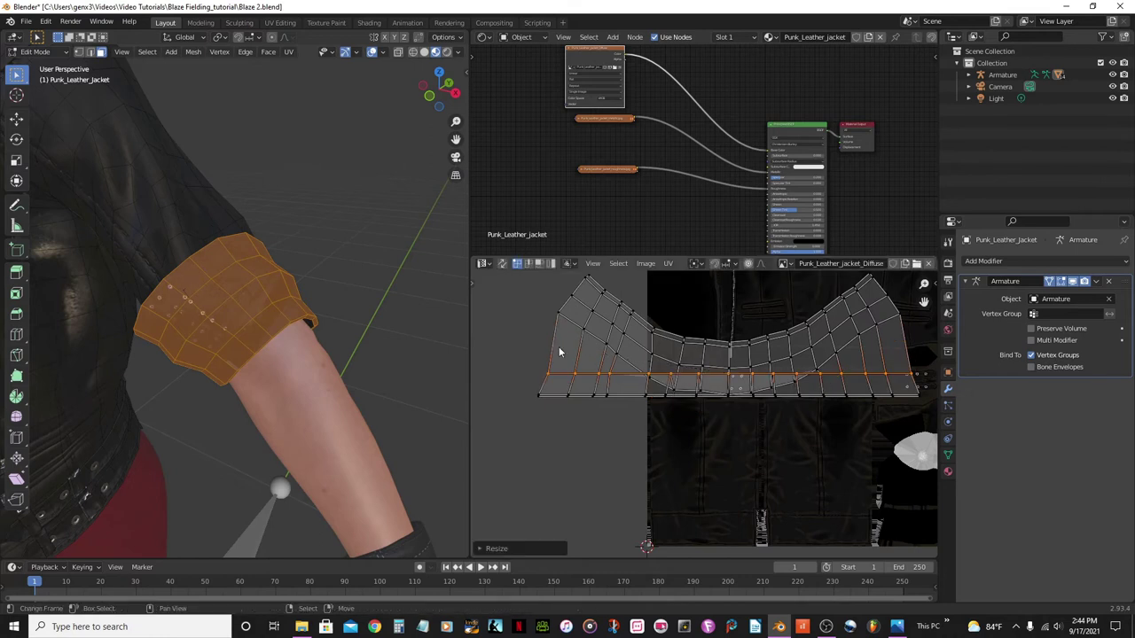
Flatten the fourth edge loop from the bottom of the cuff's UV island by scaling it to 0 along Y.
click(596, 336)
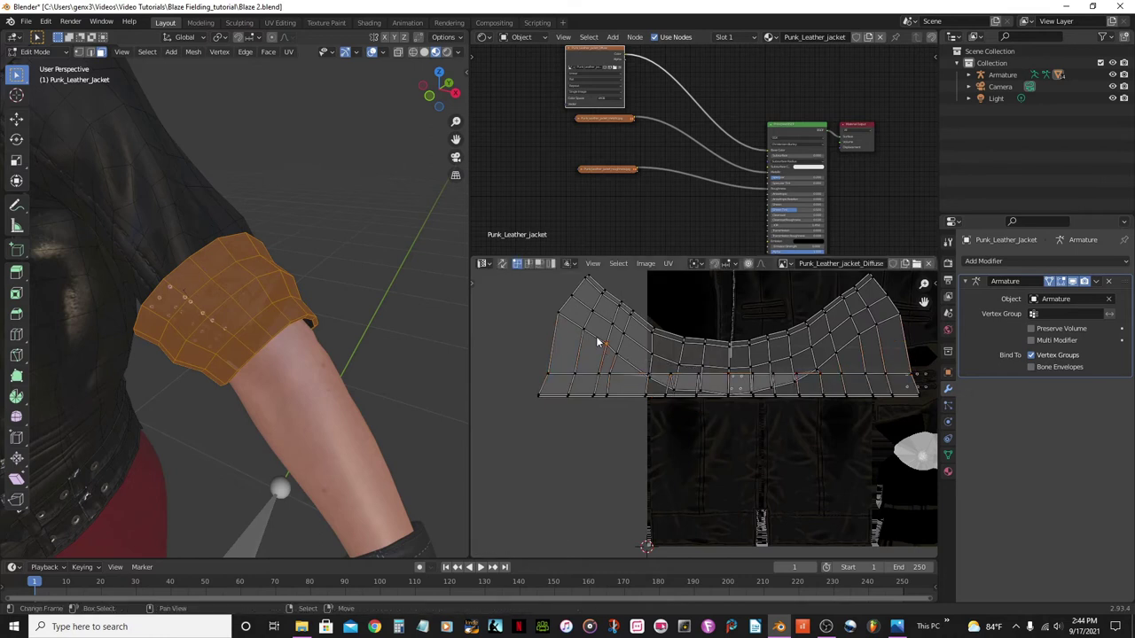
alt+click(596, 336)
key(s)
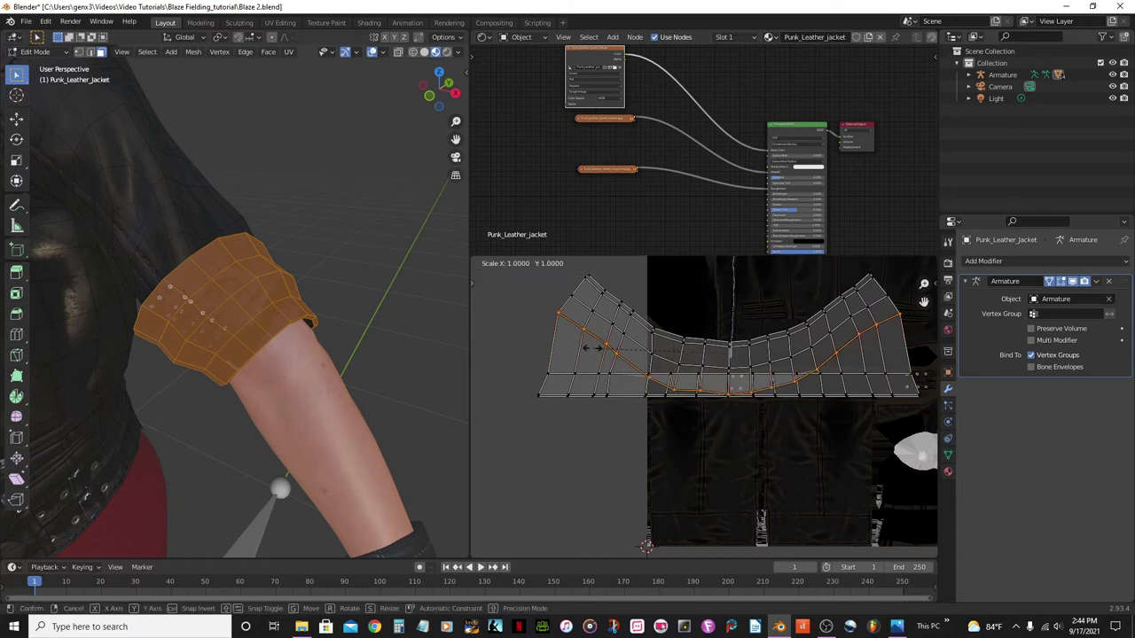
key(y)
key(0)
key(Return)
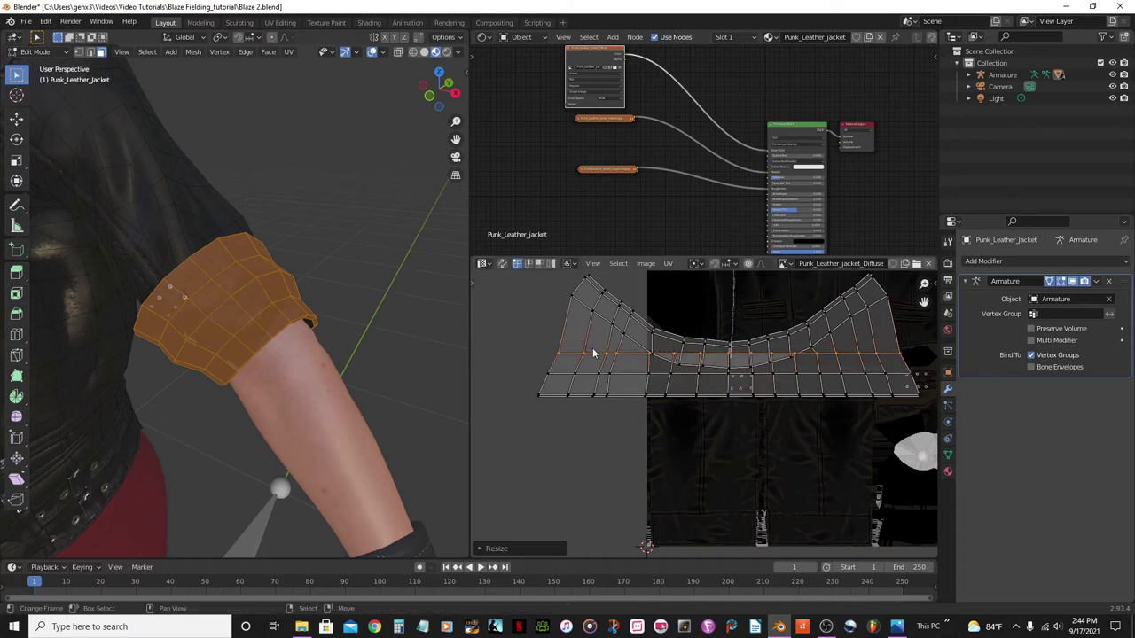
key(ctrl+z)
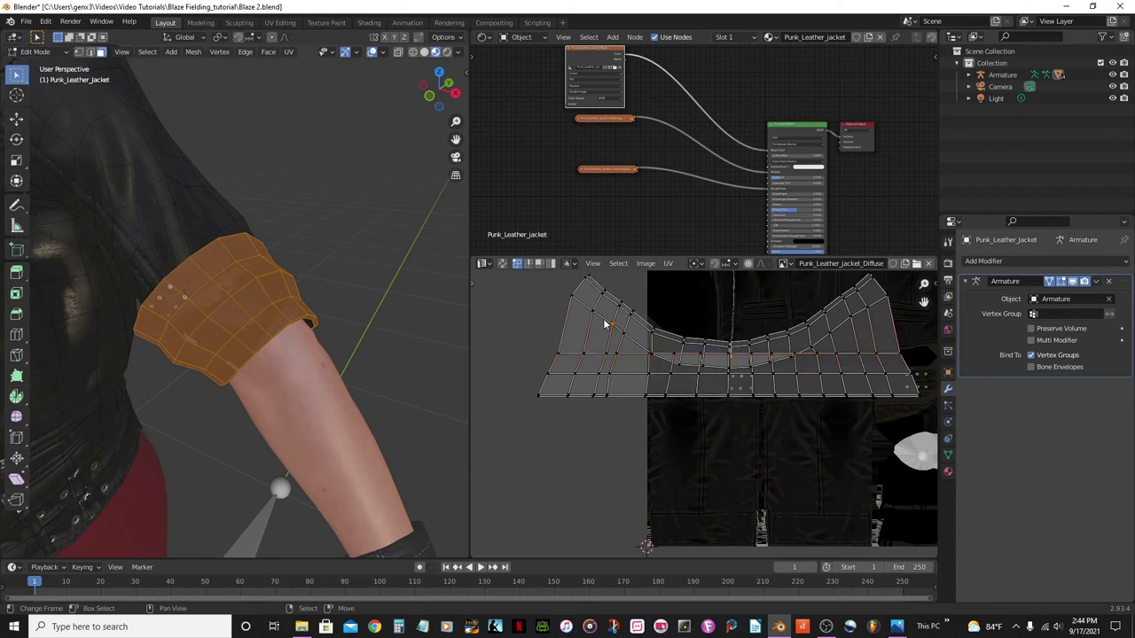
Flatten the fifth edge loop from the bottom of the cuff's UV island by scaling it to 0 along Y.
key(s)
key(y)
key(0)
key(Return)
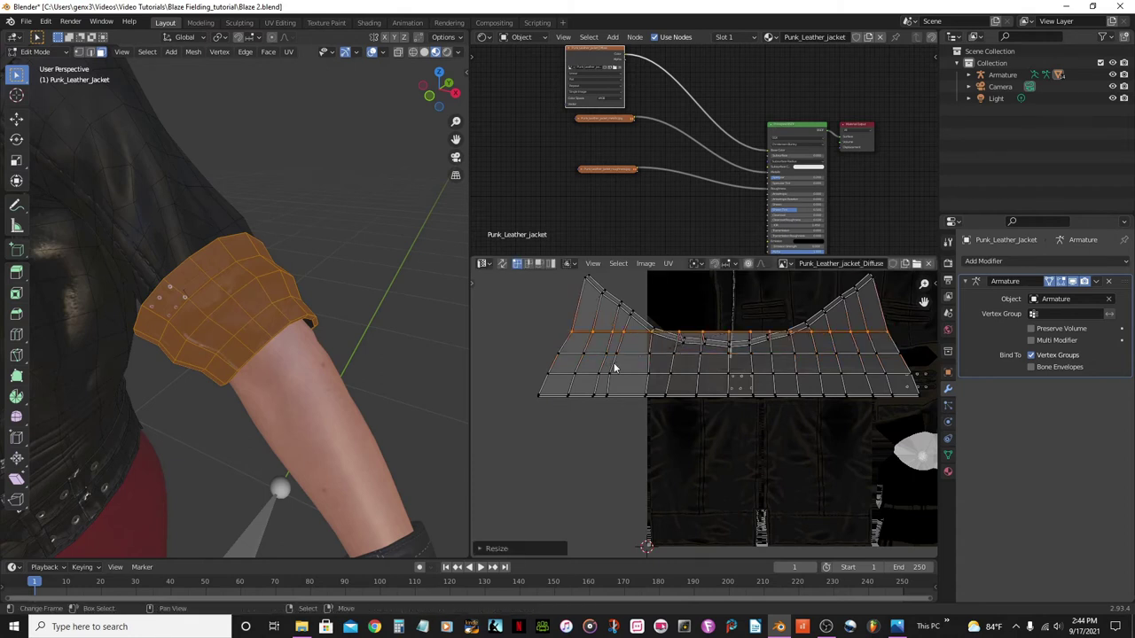
Select the sixth edge loop from the bottom of the cuff's UV island and flatten it by scaling to 0 along Y.
scroll(614, 368, up, 3)
scroll(612, 444, down, 2)
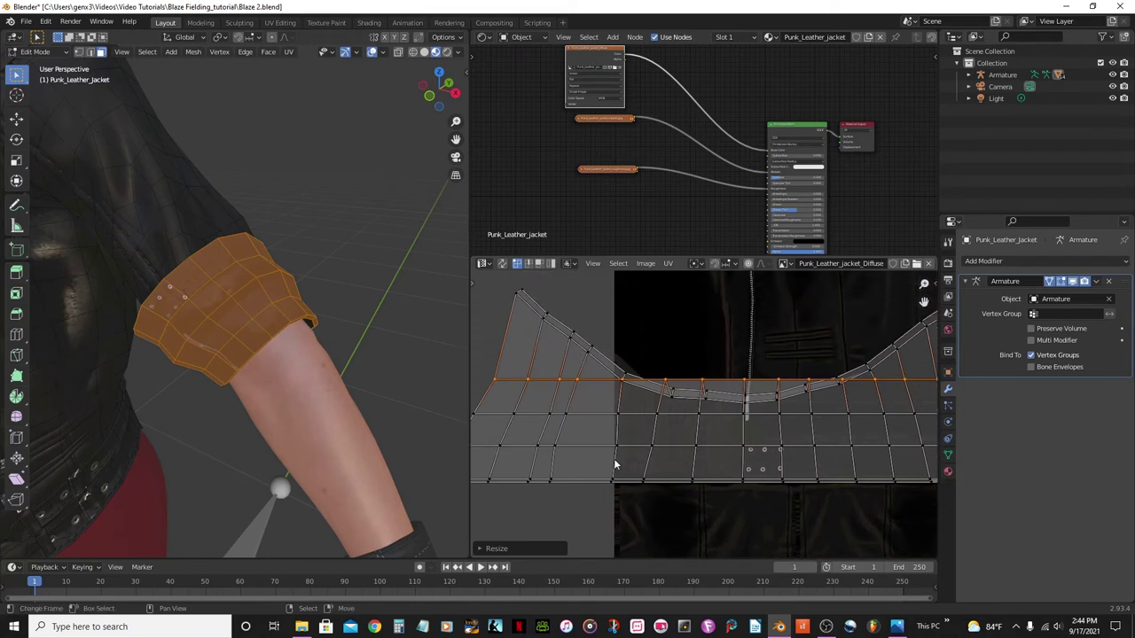
click(640, 388)
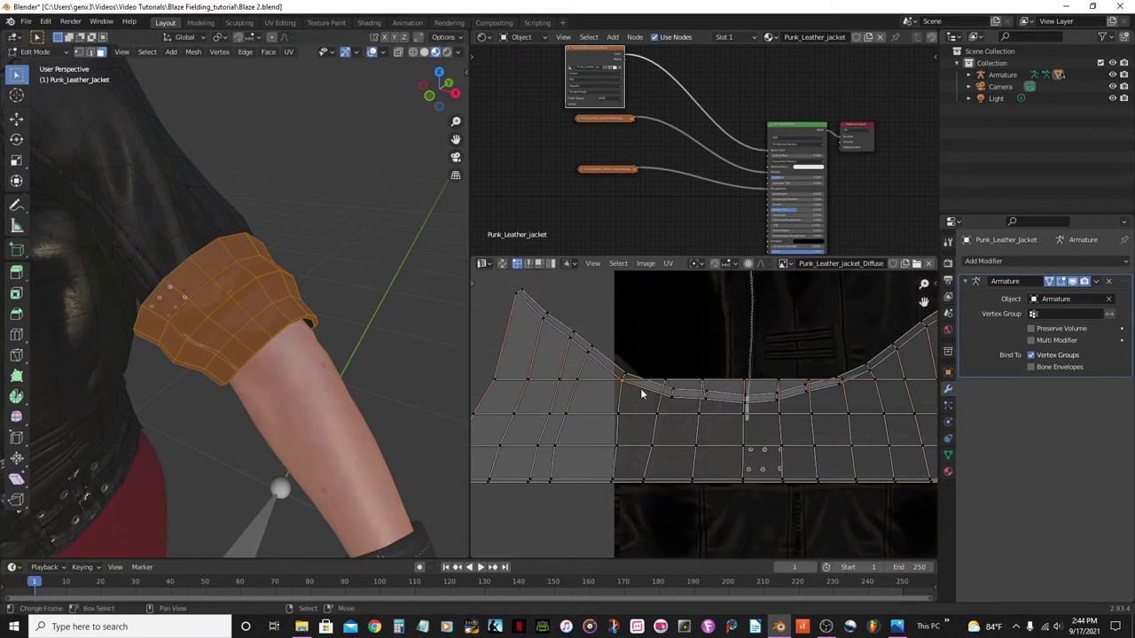
alt+click(640, 388)
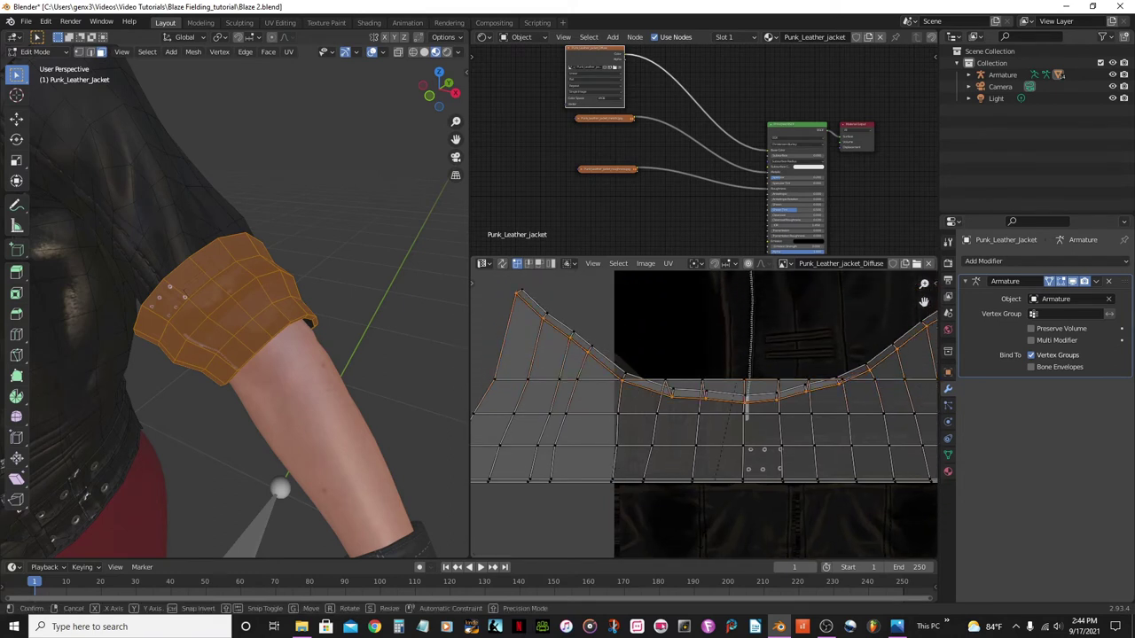
key(s)
key(y)
key(0)
key(Return)
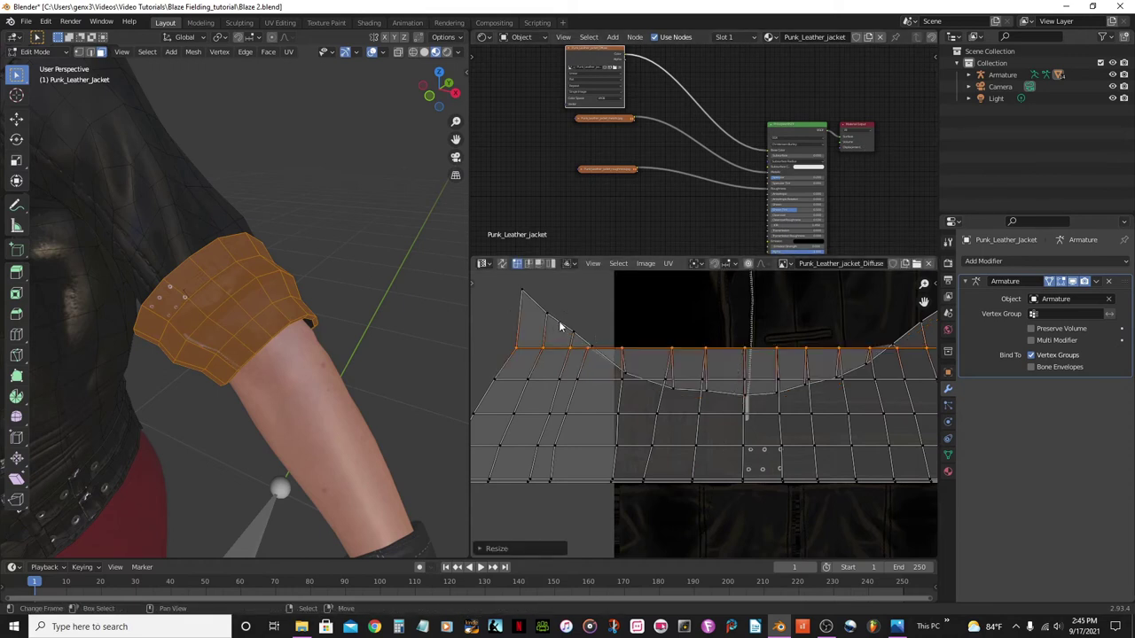
Flatten the topmost edge loop of the cuff's UV island by scaling it to 0 along Y.
key(ctrl+z)
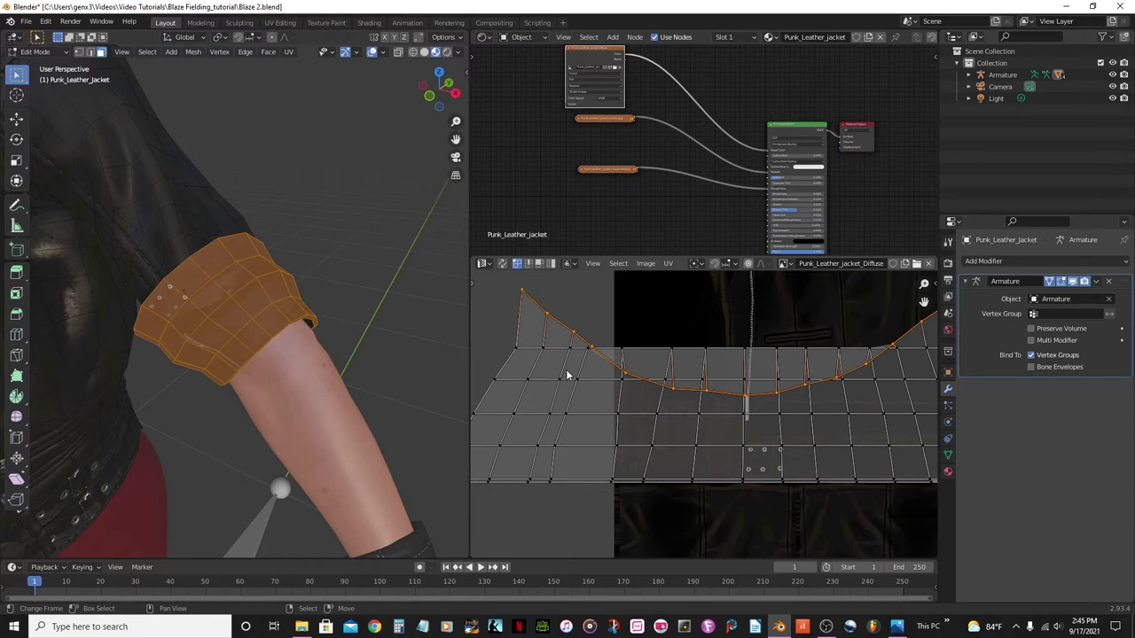
key(s)
key(y)
key(0)
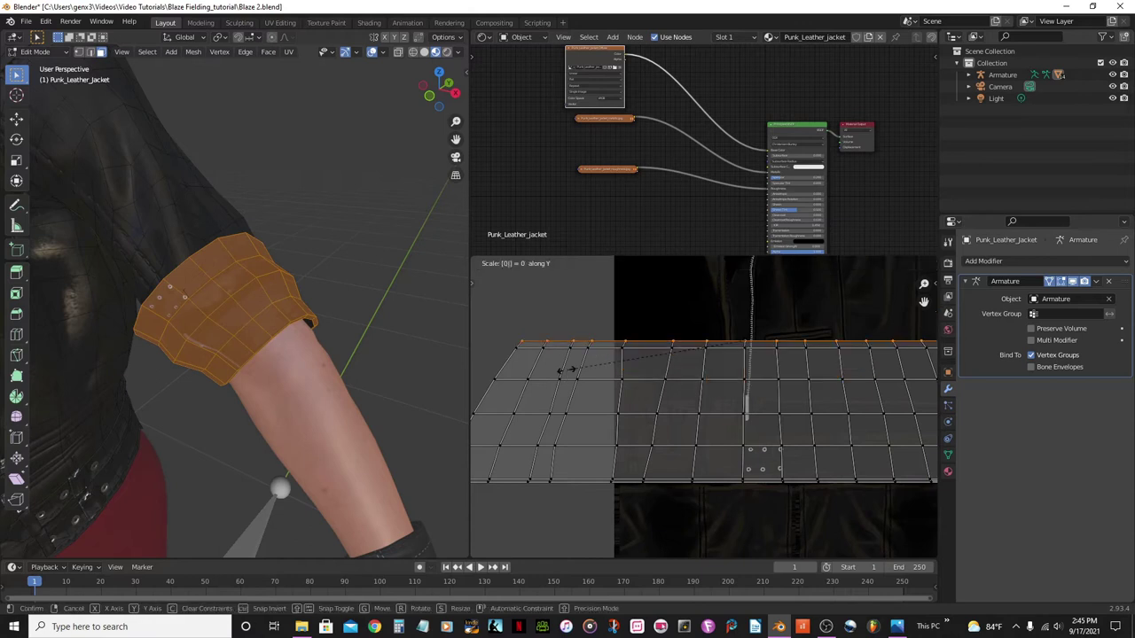
key(Return)
scroll(567, 375, down, 3)
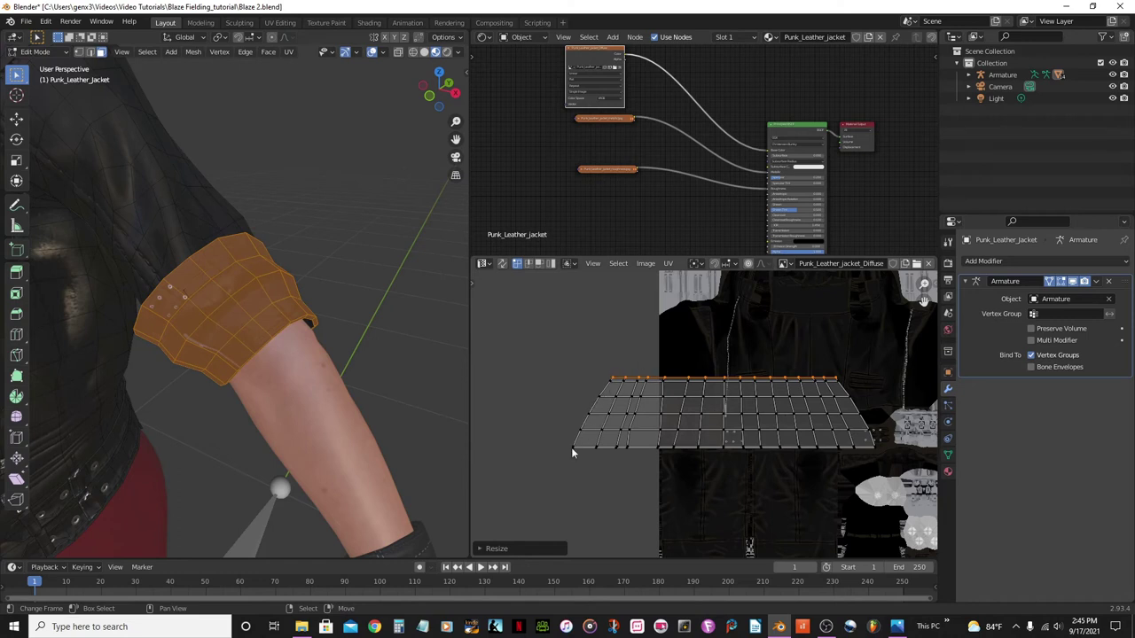
Select the slanted left border of the cuff's UV island and straighten it vertically by scaling to 0 along X.
scroll(571, 447, up, 1)
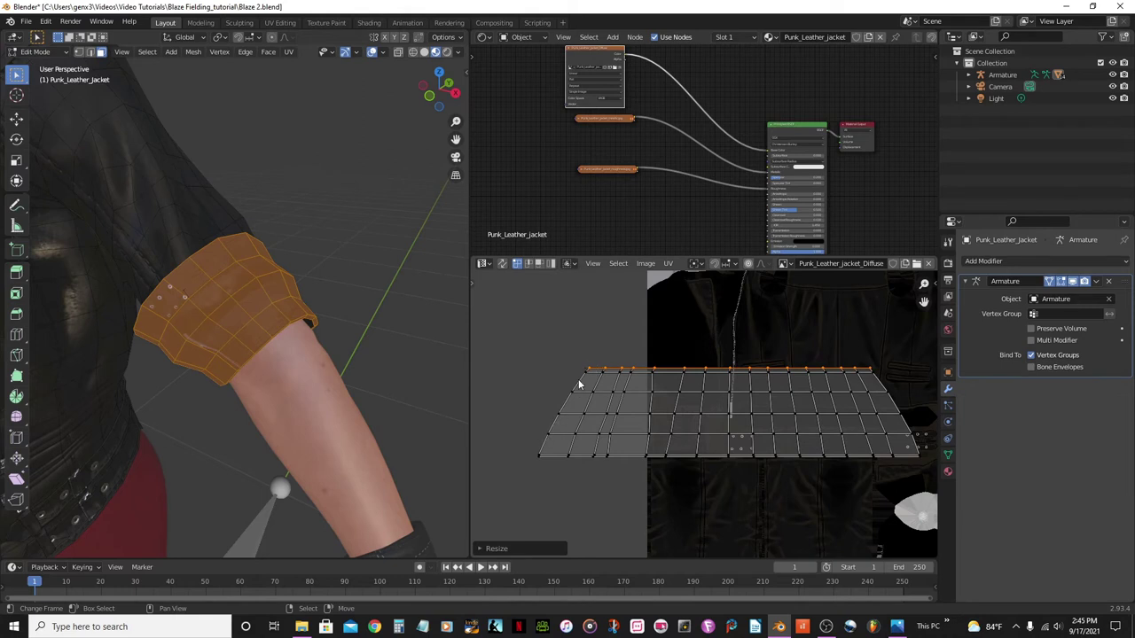
alt+click(555, 426)
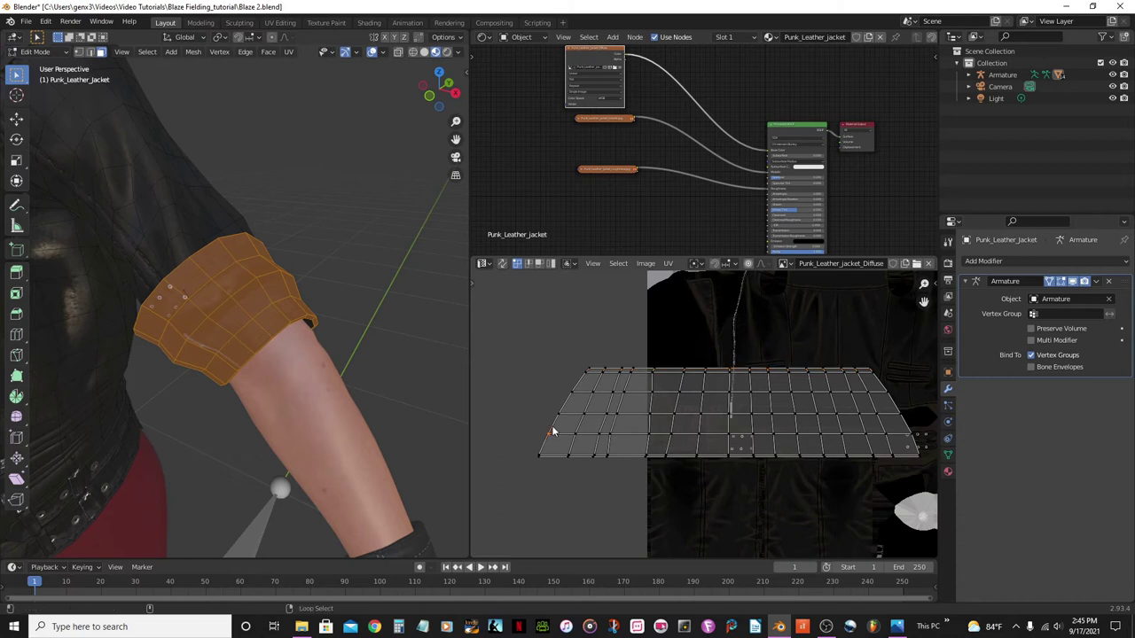
key(s)
key(x)
key(0)
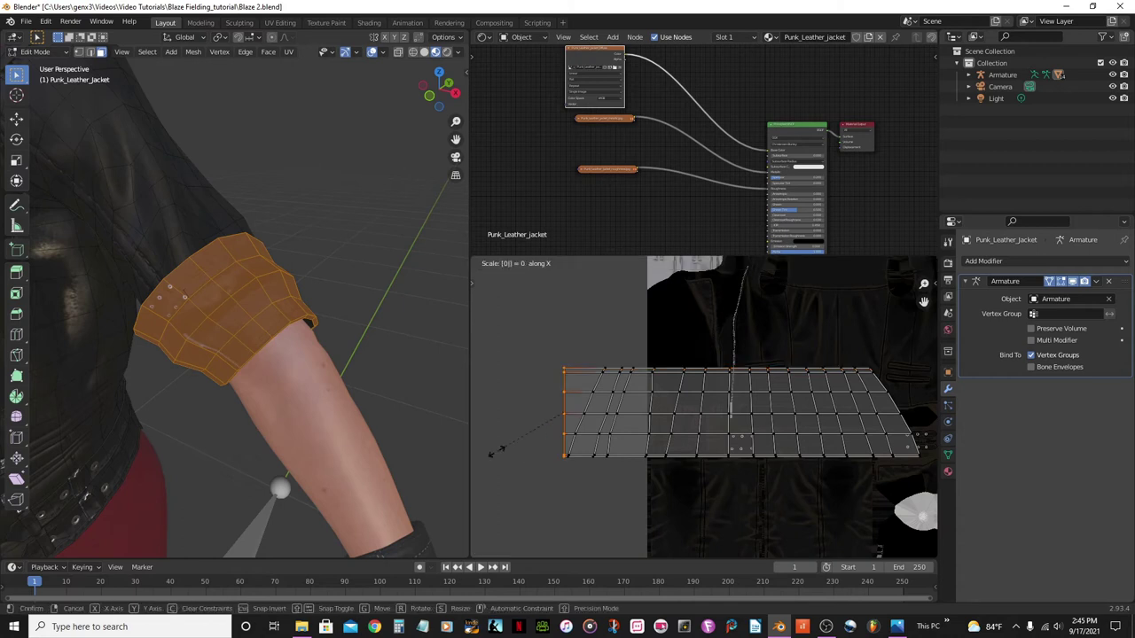
key(Return)
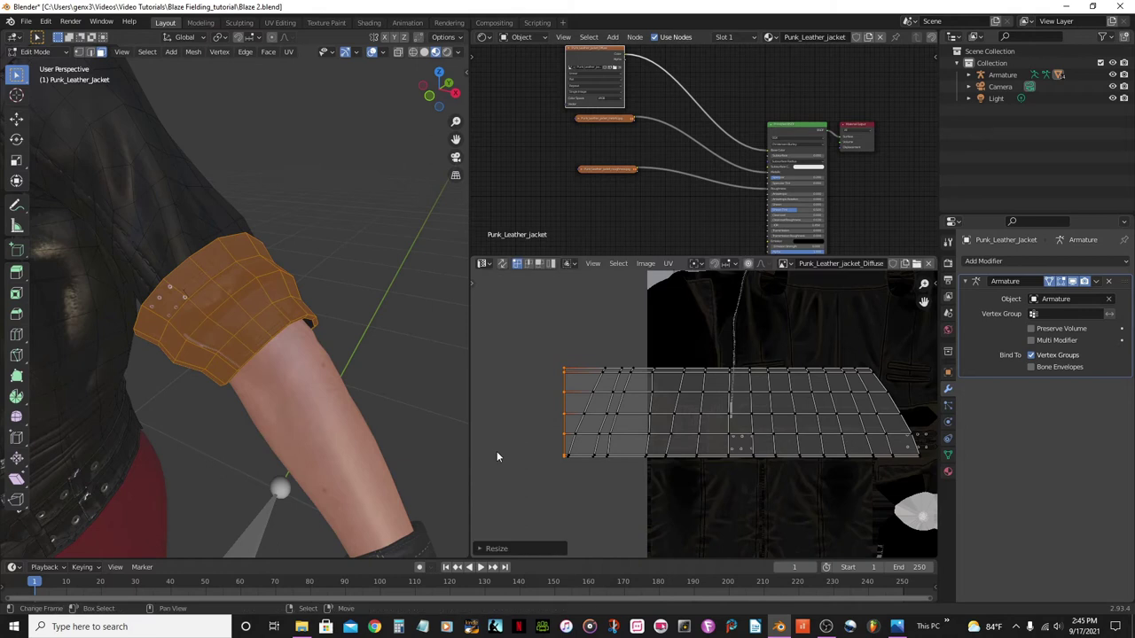
Straighten the second vertical edge loop from the left of the cuff's UV island by scaling it to 0 along X.
alt+click(593, 408)
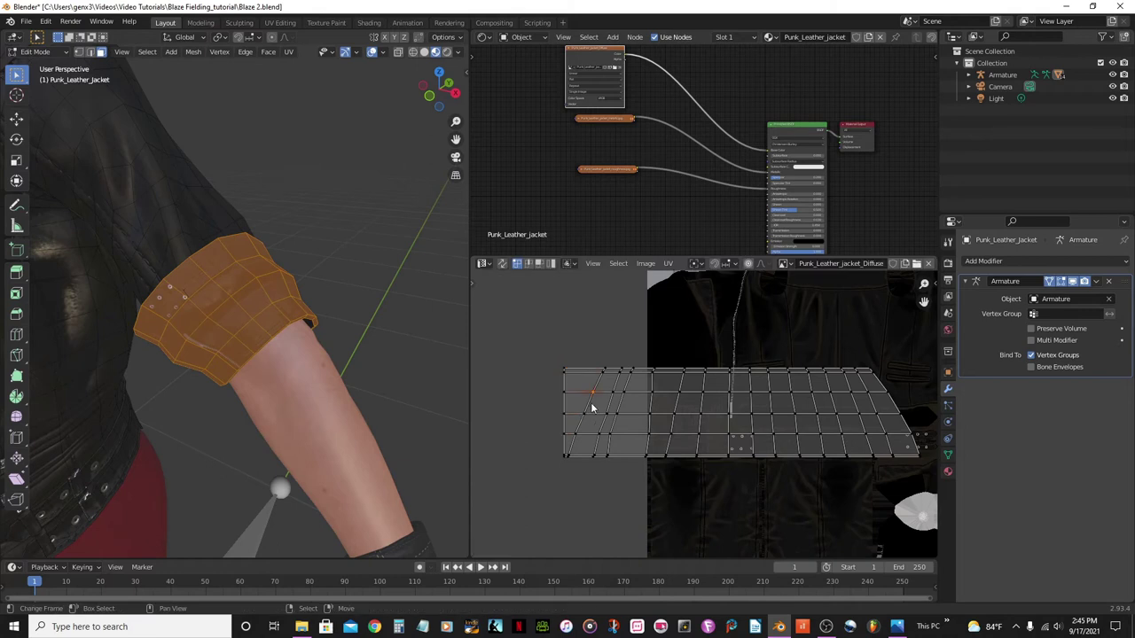
key(s)
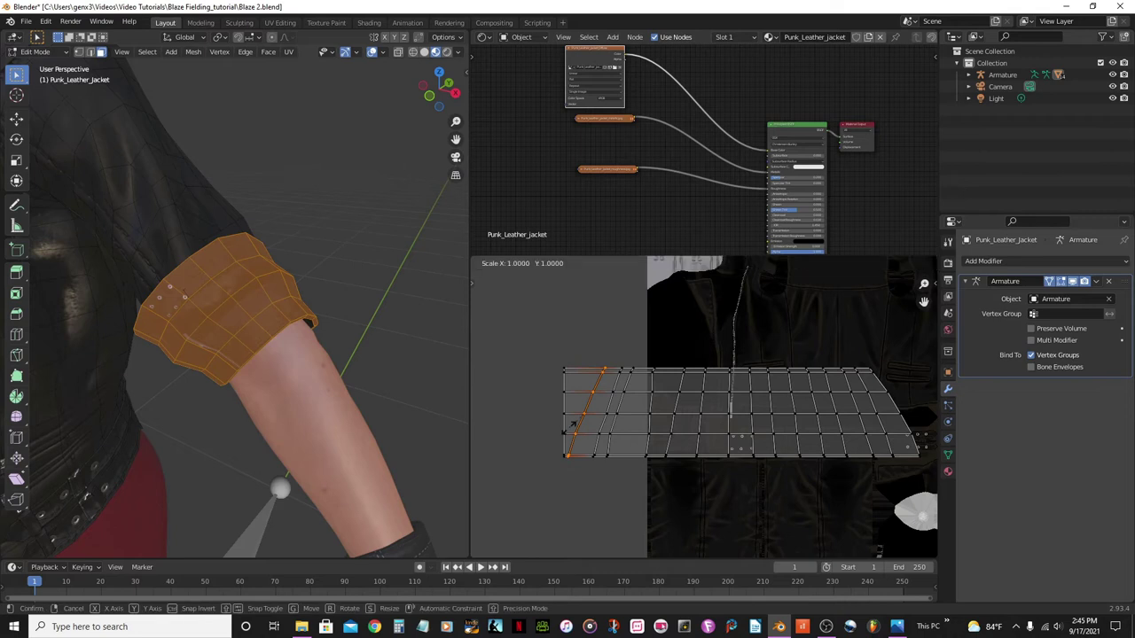
text(x)
text(0)
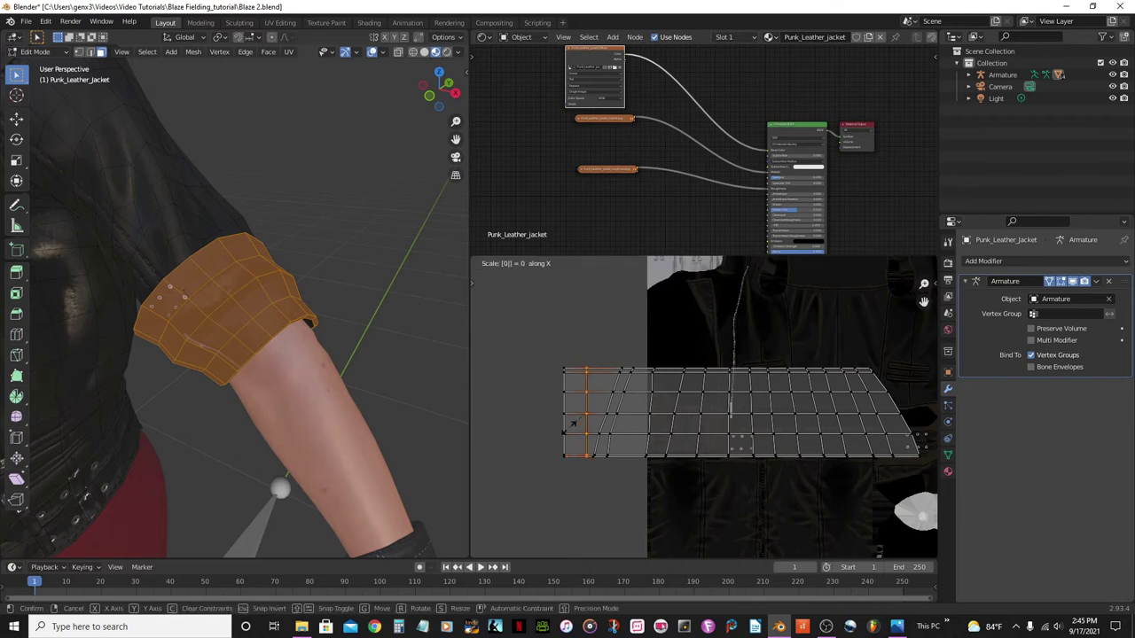
key(Return)
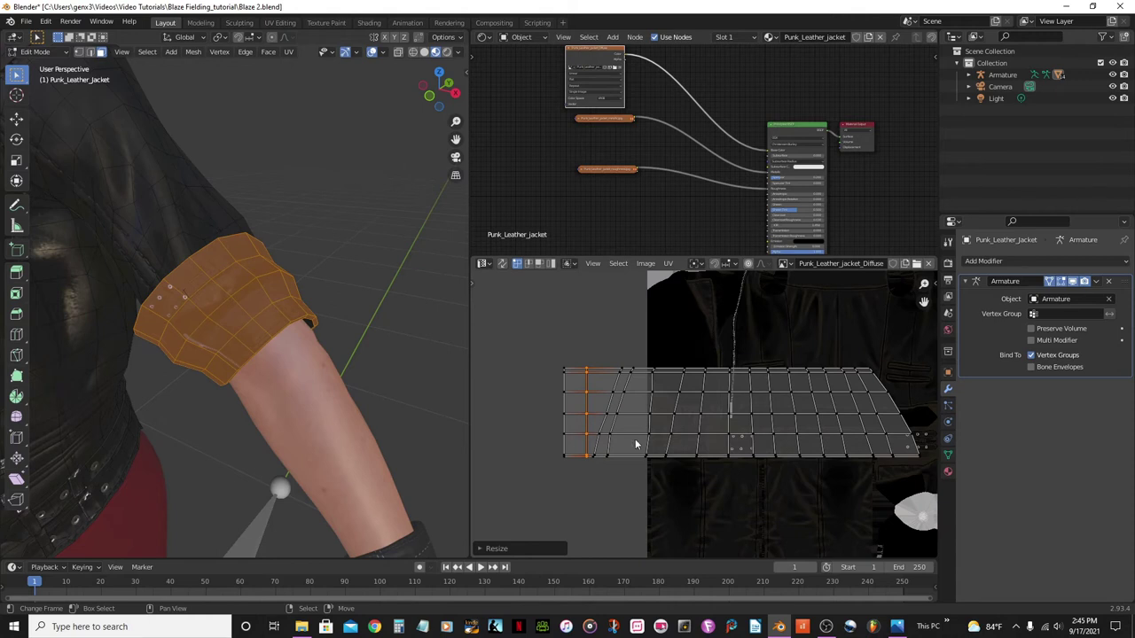
scroll(635, 443, up, 2)
scroll(635, 444, down, 1)
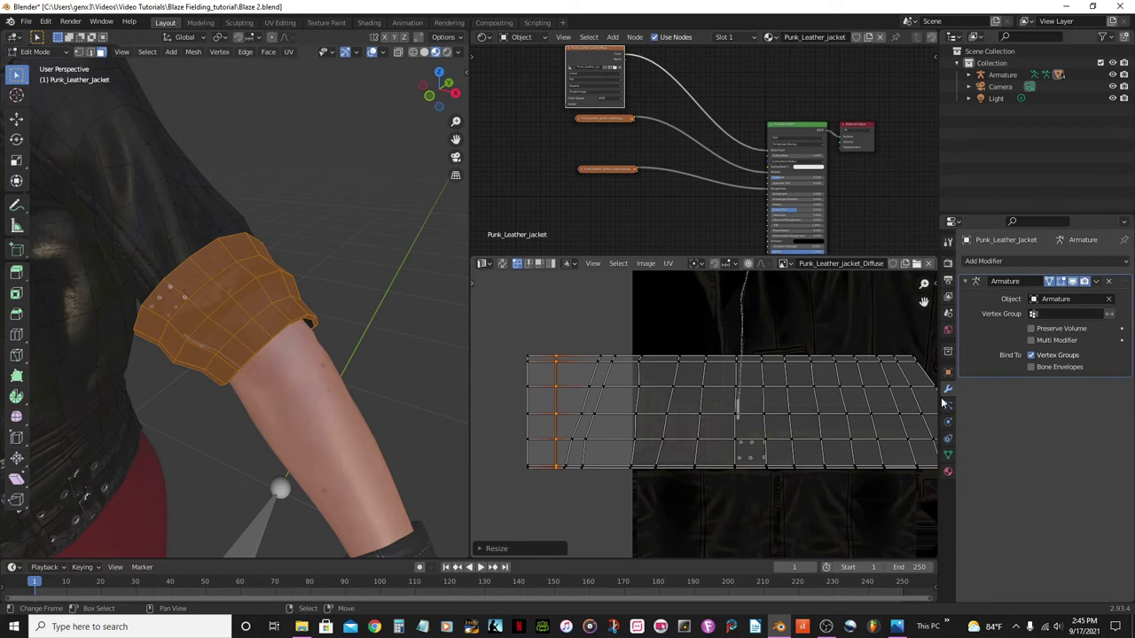
Select the whole straightened cuff UV island and scale it down uniformly to under two thirds of its size.
scroll(783, 401, down, 2)
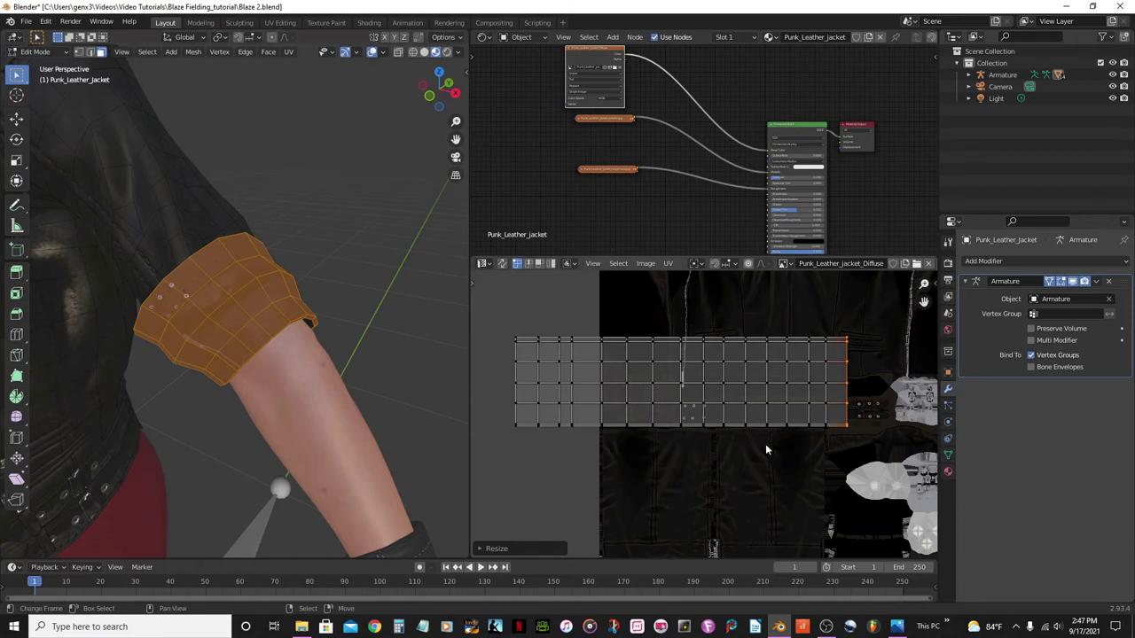
key(a)
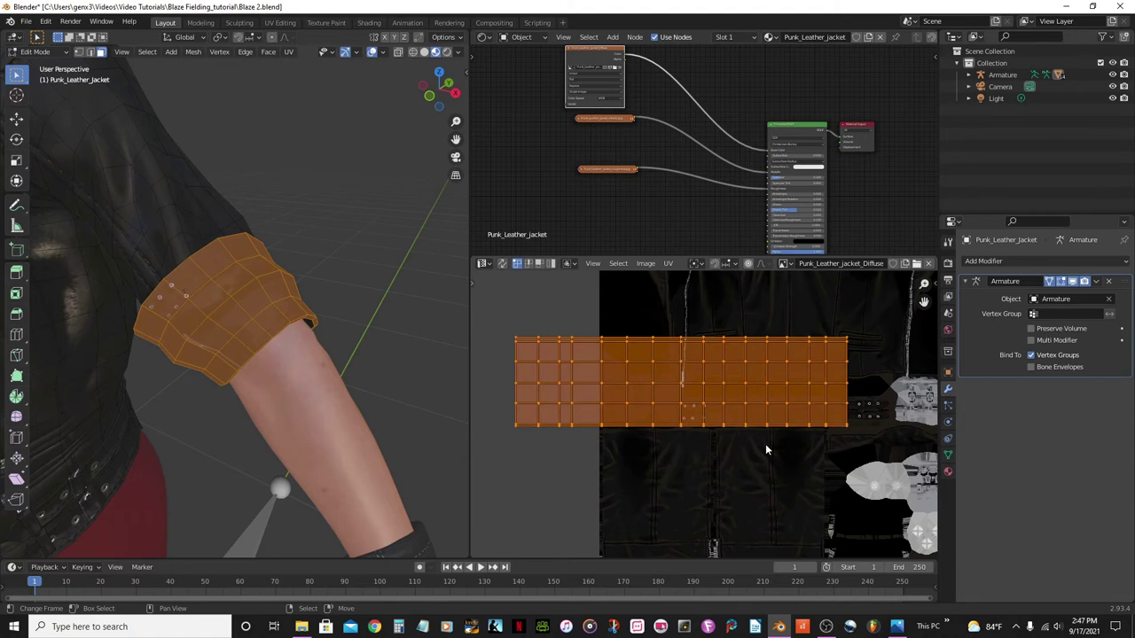
scroll(766, 449, down, 2)
scroll(760, 446, up, 2)
middle_drag(760, 446, 761, 394)
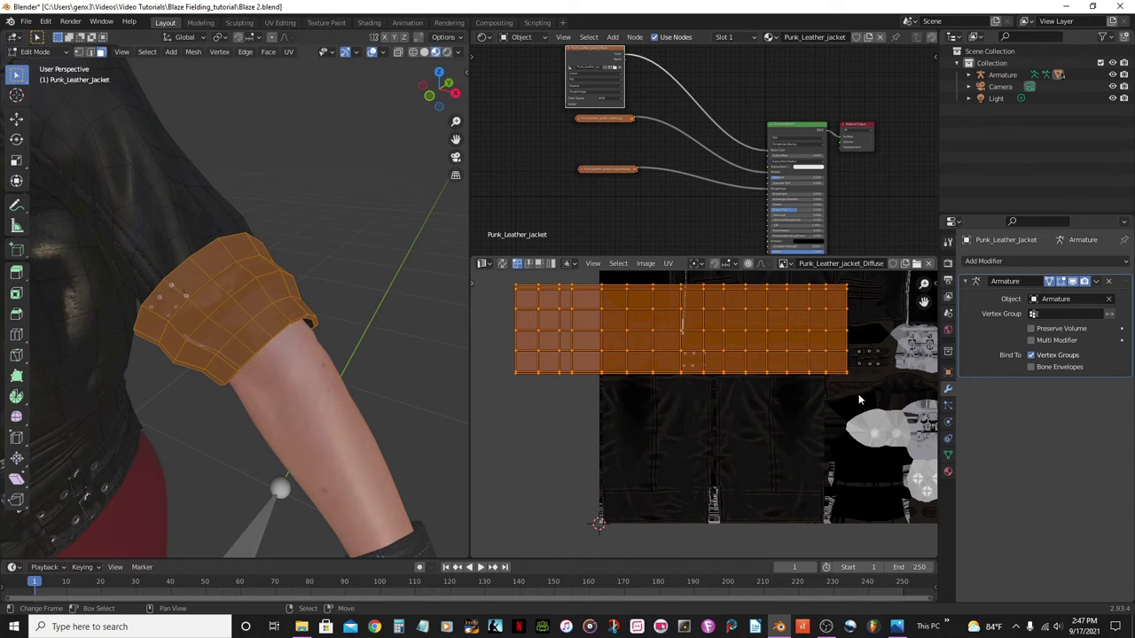
key(s)
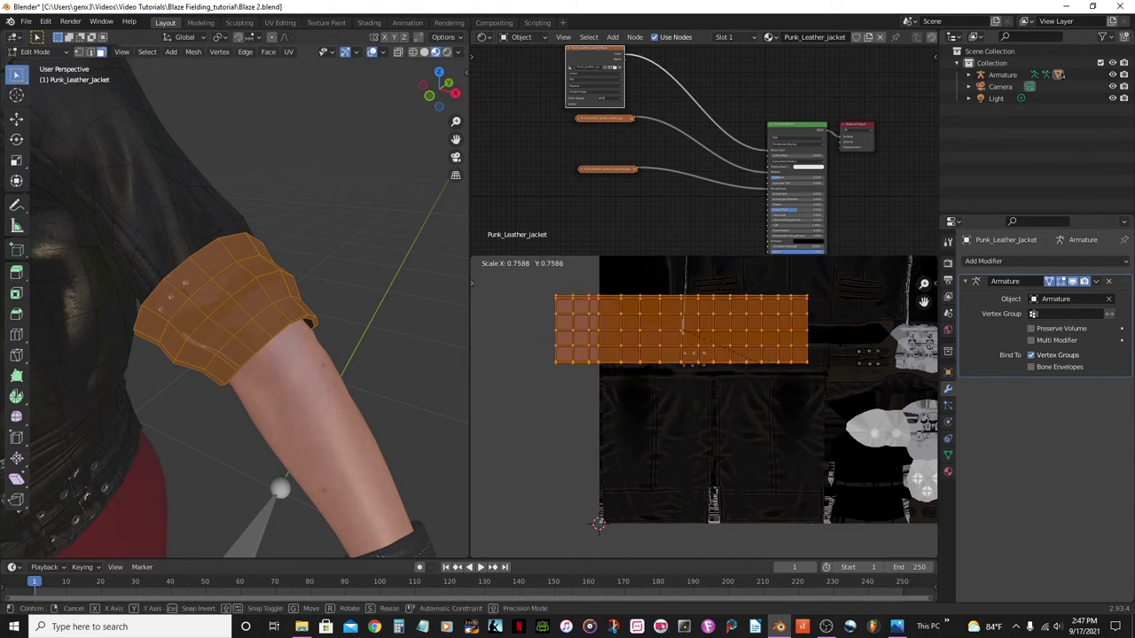
click(723, 343)
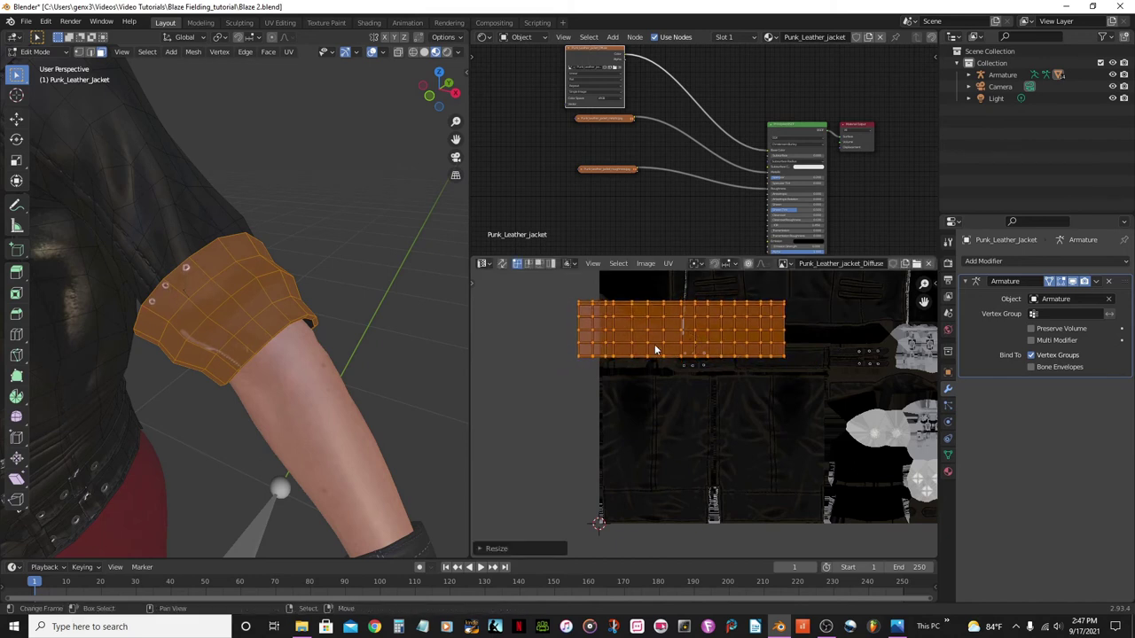
Move the cuff's UV island straight down by about 0.3 onto the plain leather area in the lower part of the jacket texture.
key(g)
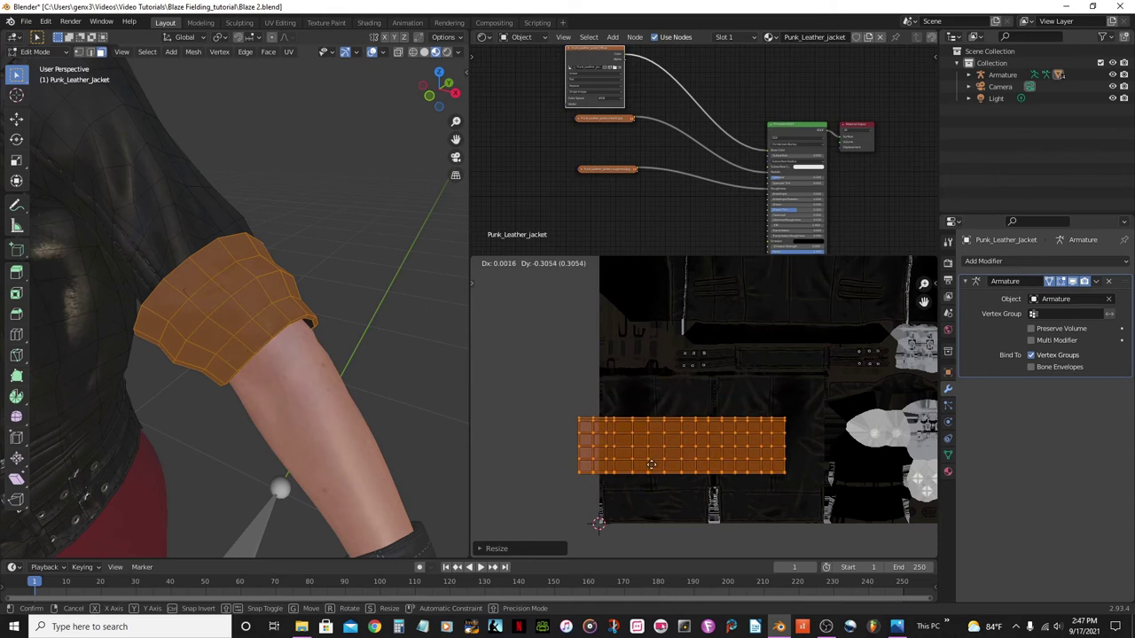
click(654, 461)
scroll(657, 469, up, 5)
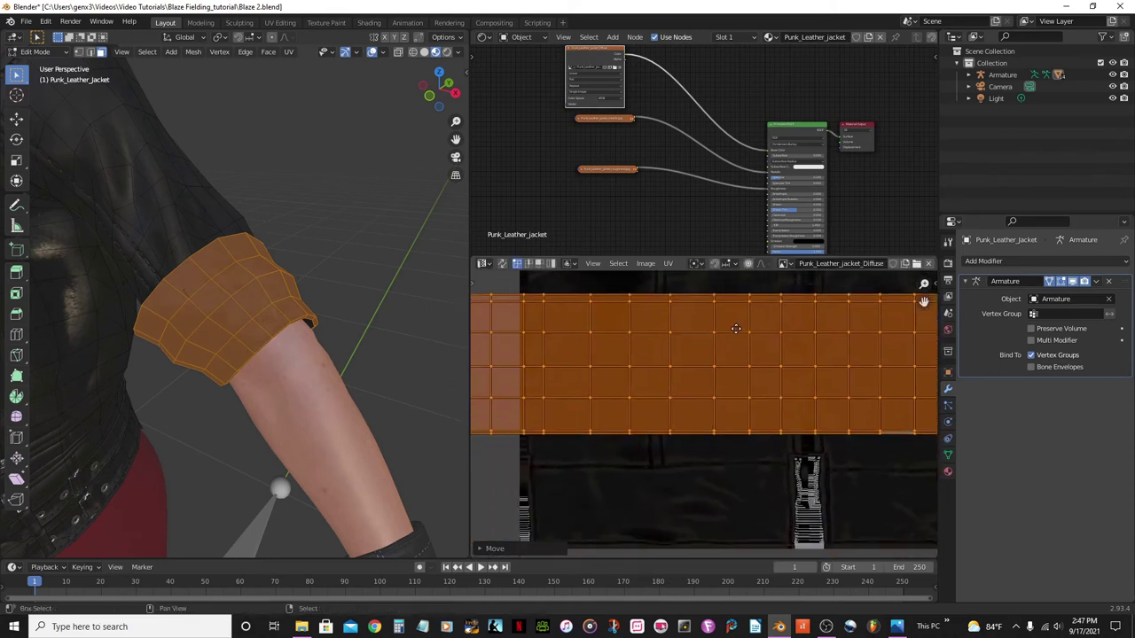
scroll(266, 367, up, 2)
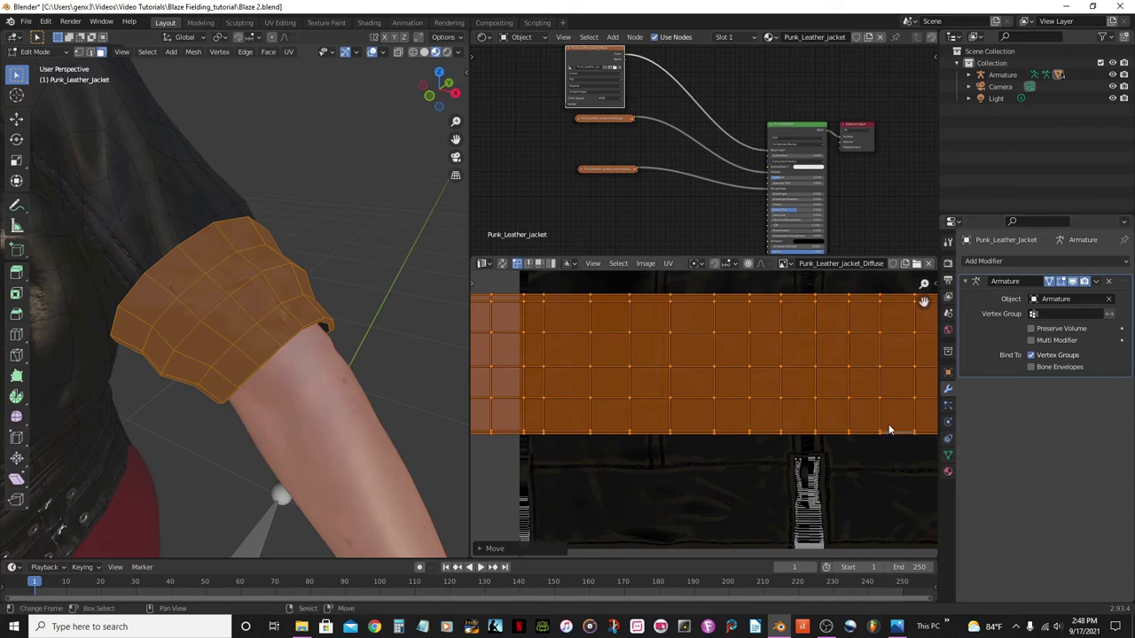
Scale the cuff's UV island to about 0.6 and move it down and left, just above the zipper detail on the jacket texture.
key(s)
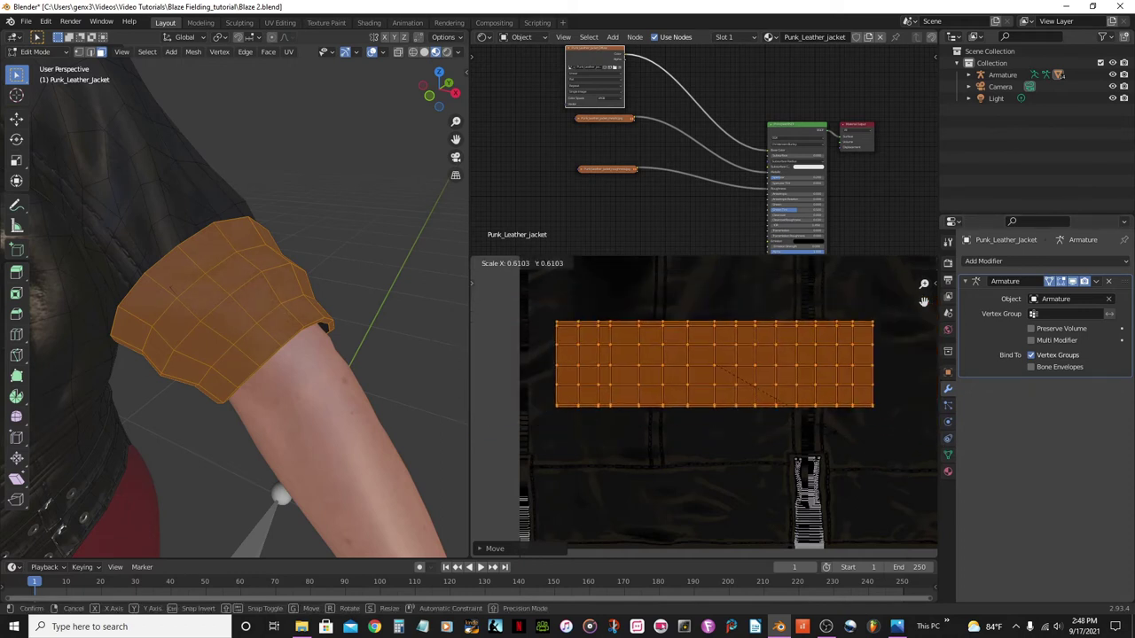
click(828, 435)
key(g)
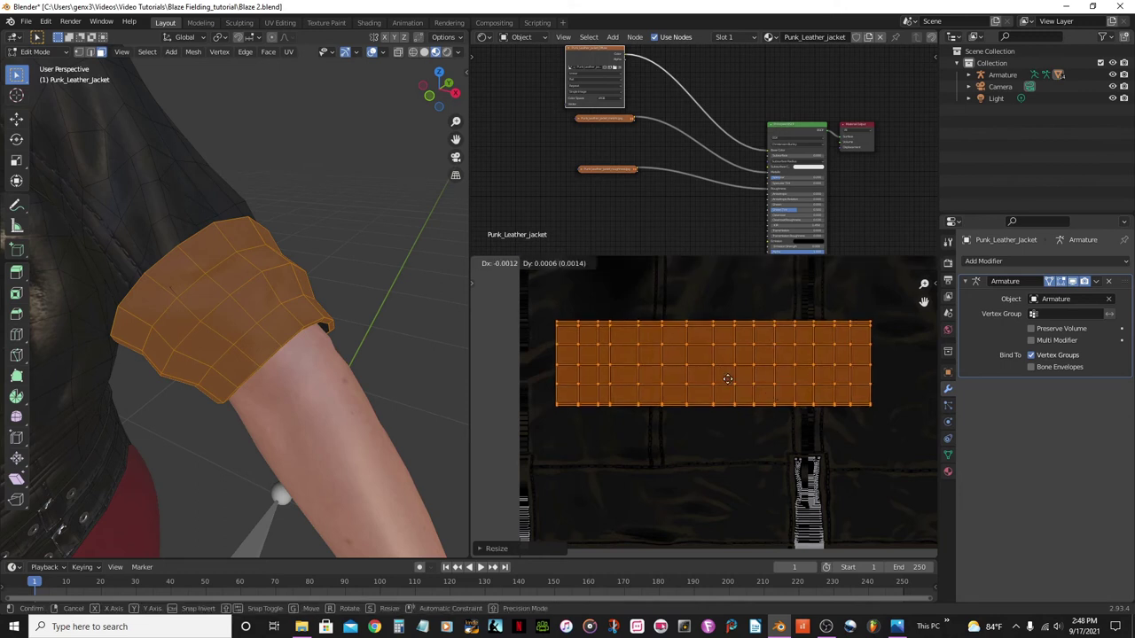
click(682, 438)
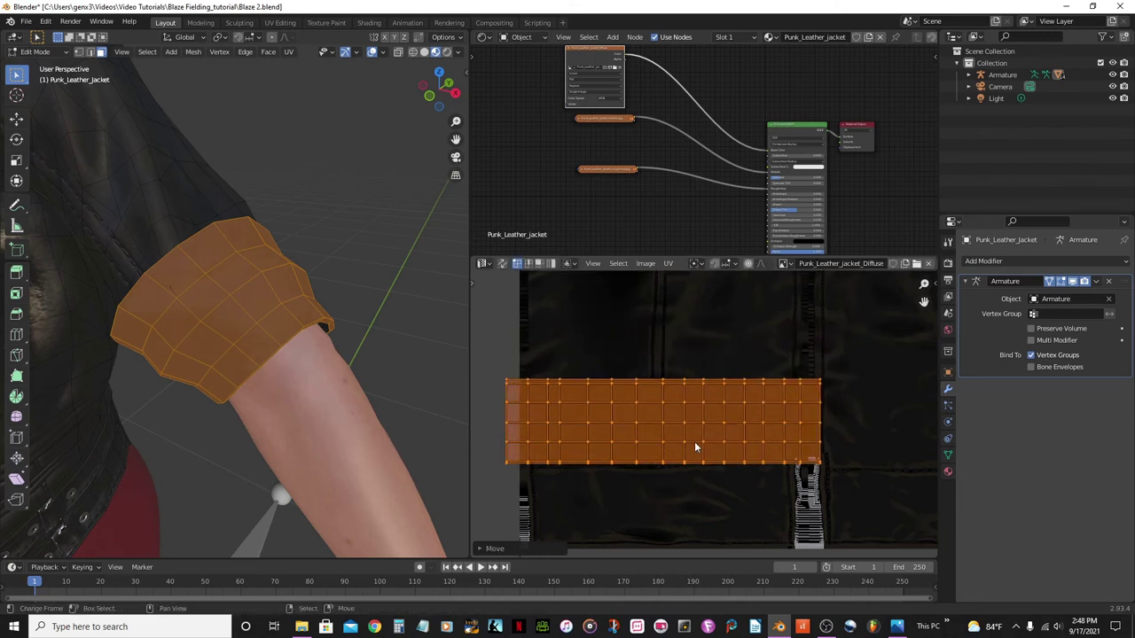
middle_drag(694, 442, 740, 409)
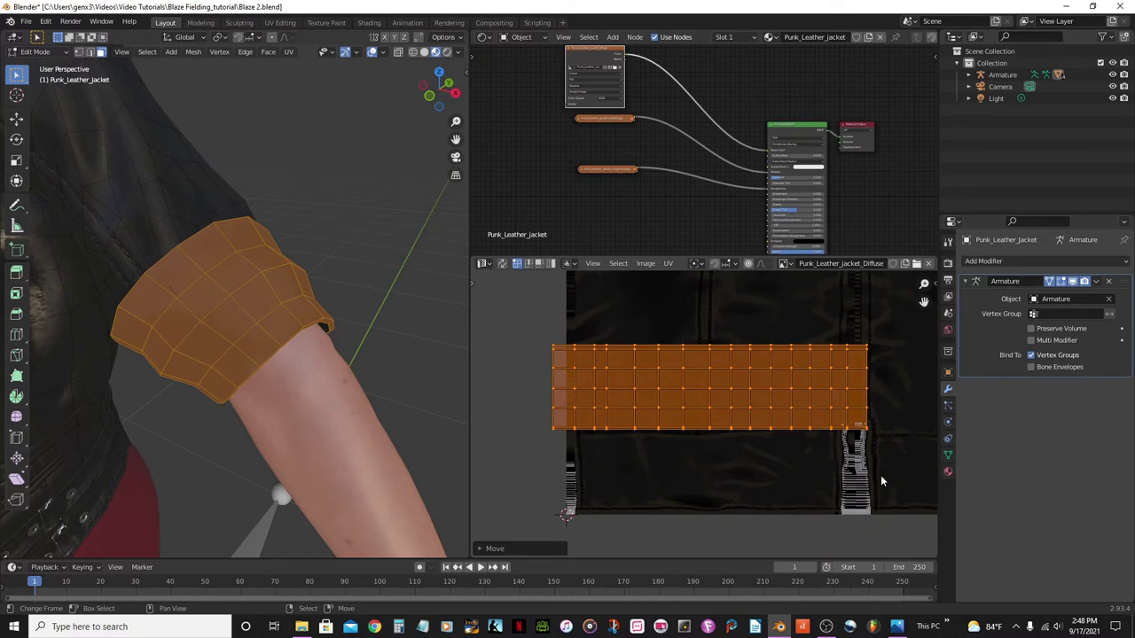
Scale the cuff's UV island to about 0.85 and move it down and left to the texture's left edge.
key(s)
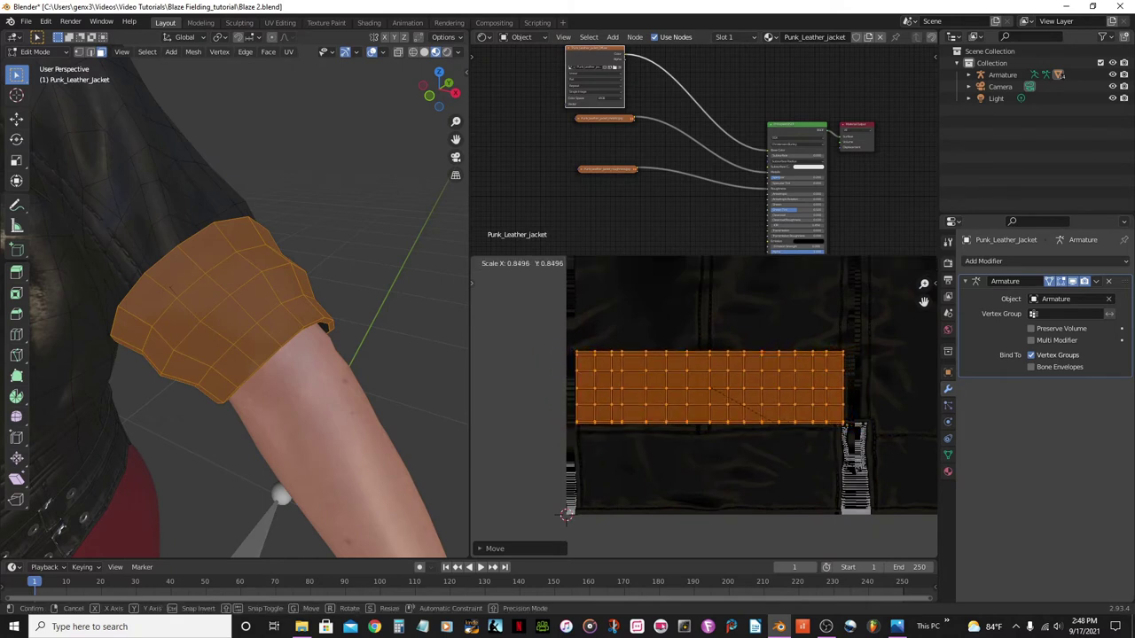
click(803, 438)
scroll(803, 437, up, 1)
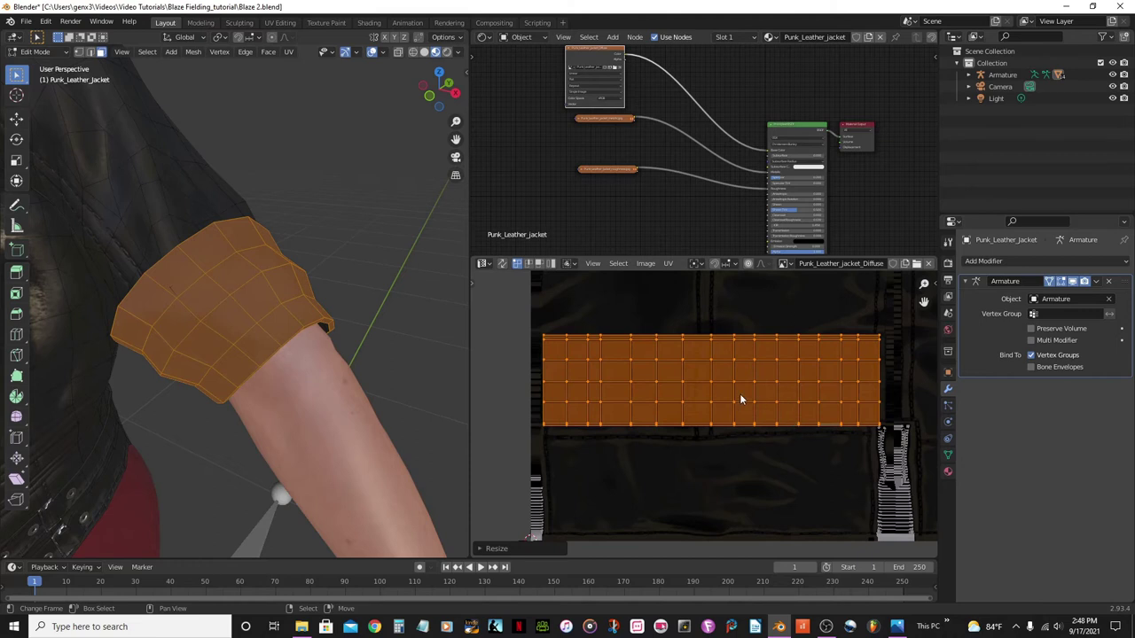
key(g)
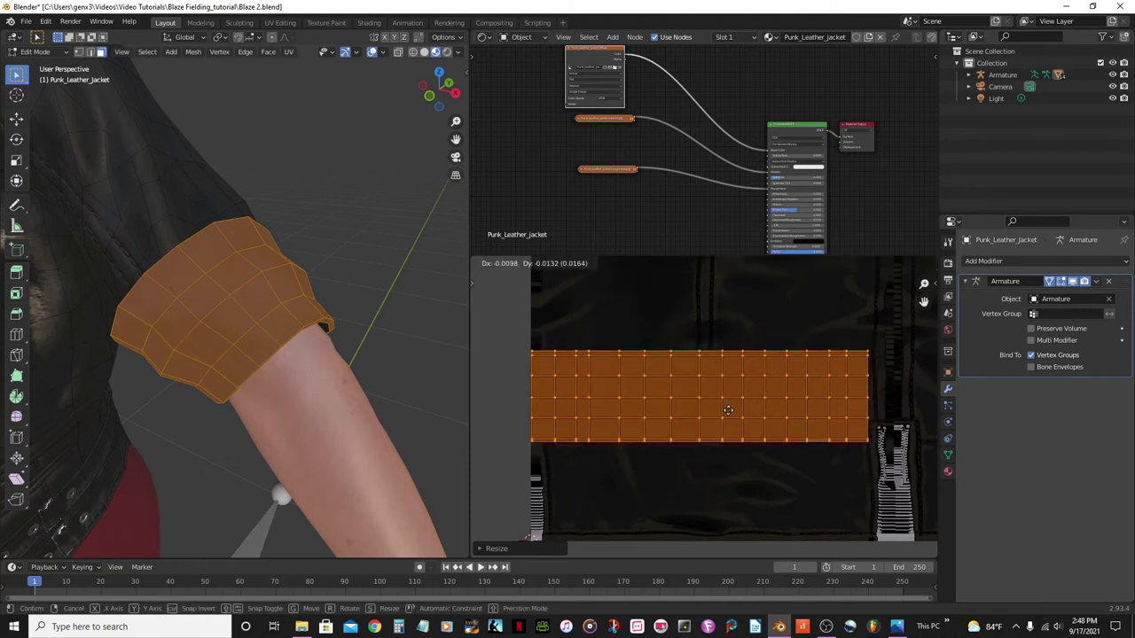
click(729, 411)
scroll(729, 411, down, 1)
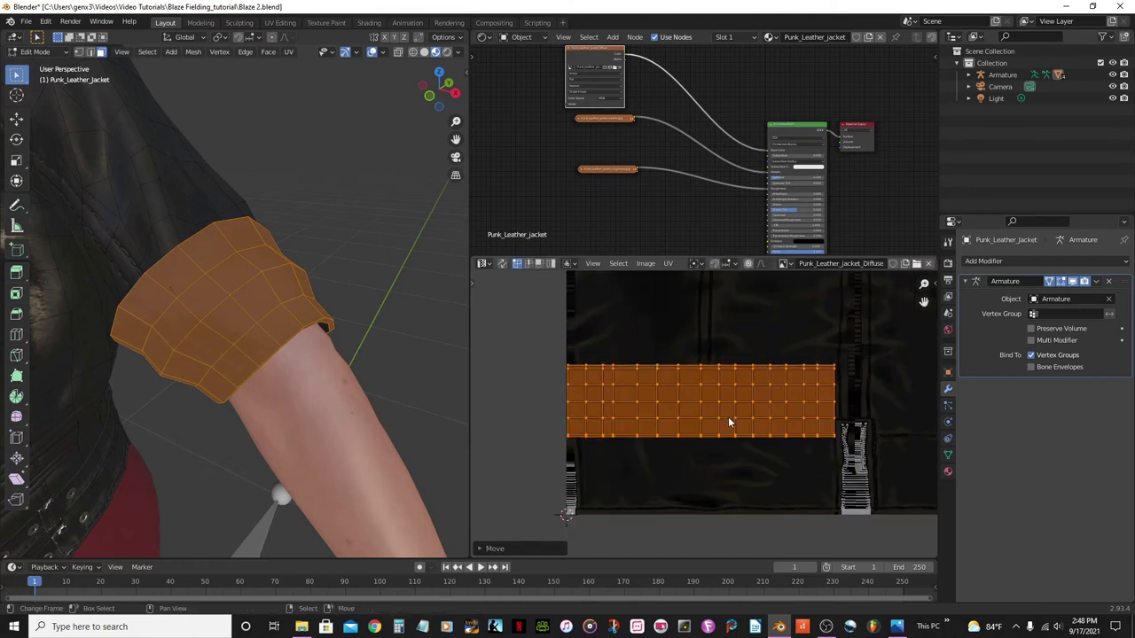
Shrink the cuff's UV island slightly and shift it about 0.005 along X, between the vertical stitched seams.
key(s)
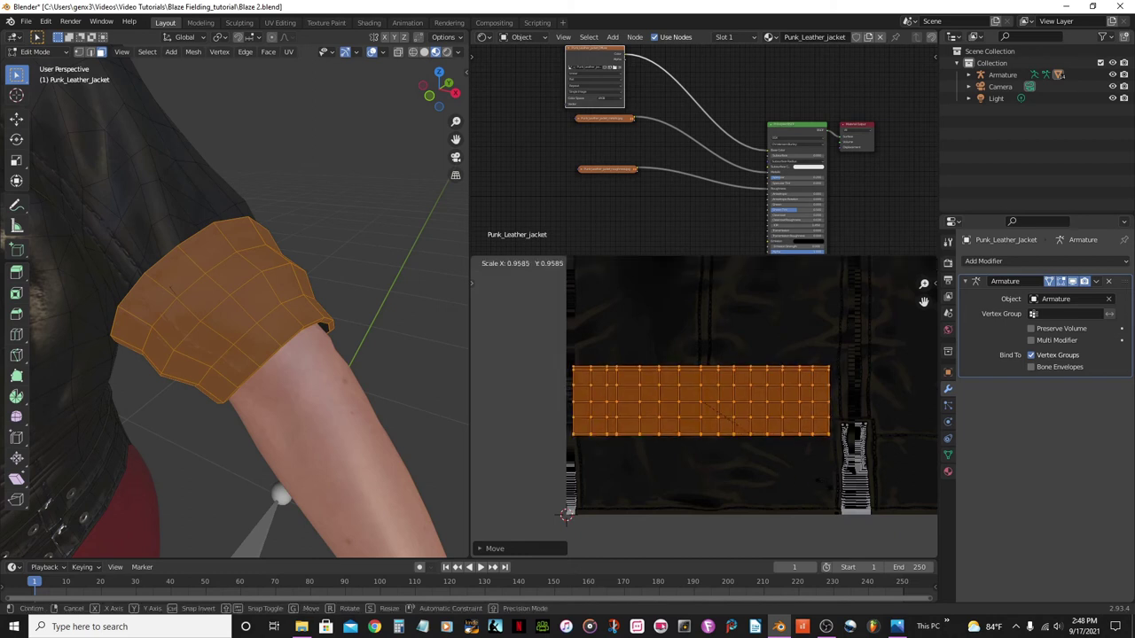
click(711, 468)
scroll(709, 467, up, 2)
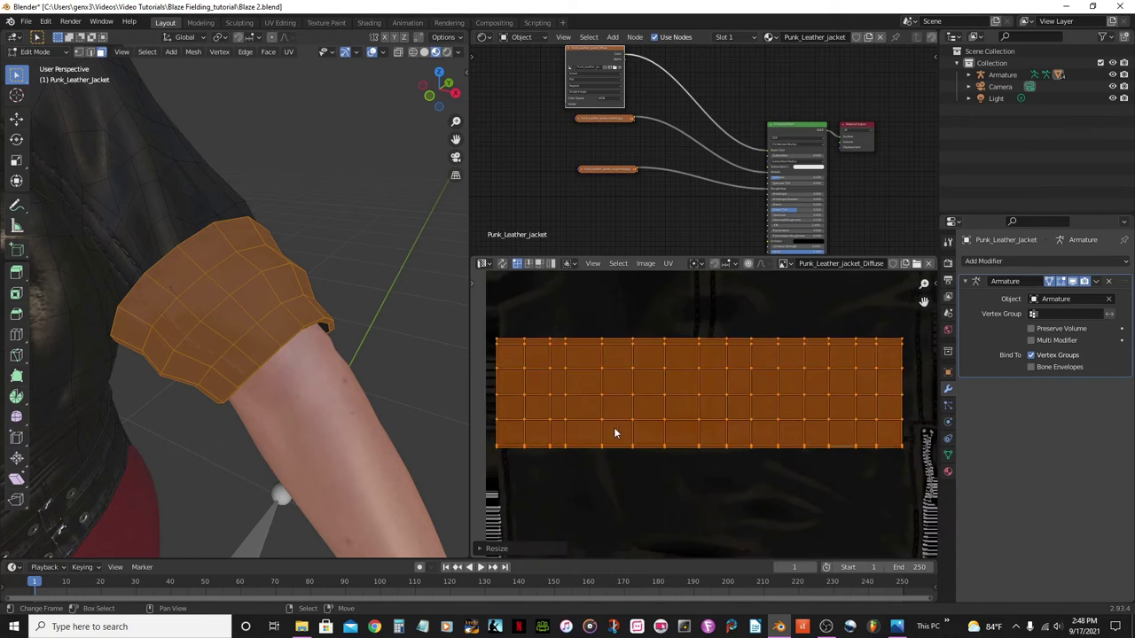
key(g)
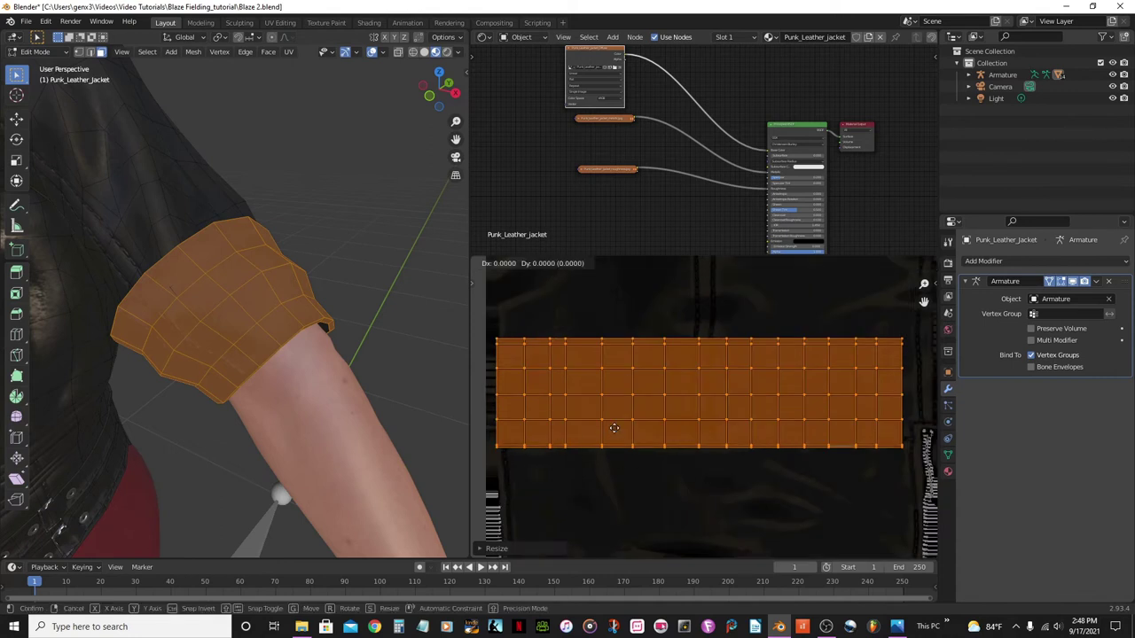
key(x)
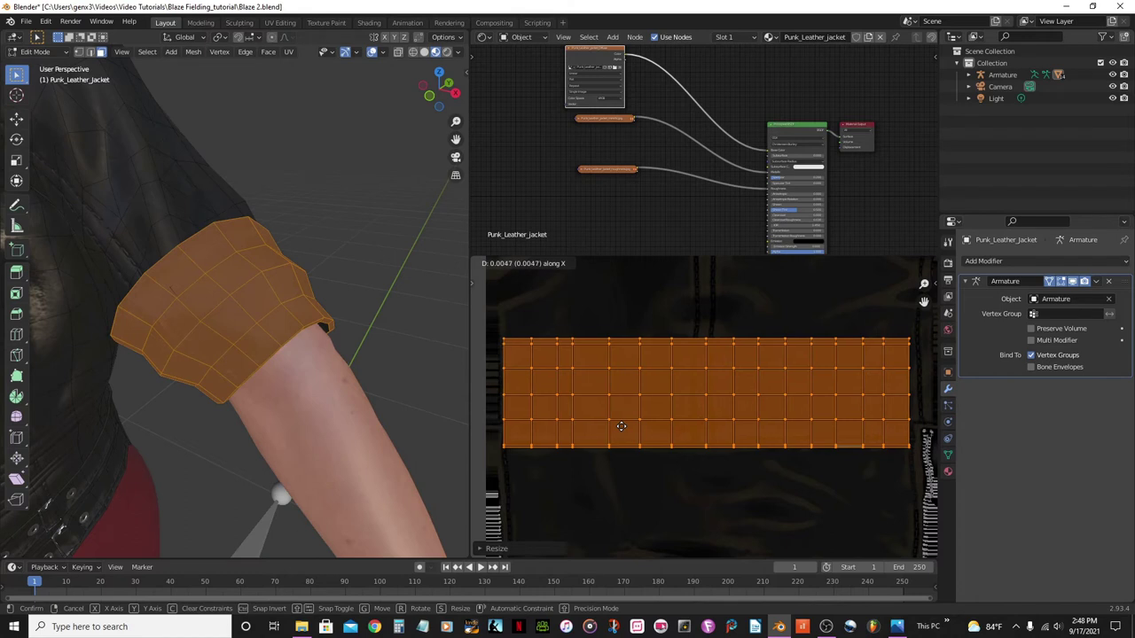
click(621, 426)
Examine how the stitched seam runs from the sleeve across the cuff in Object Mode.
middle_drag(292, 383, 306, 376)
key(Tab)
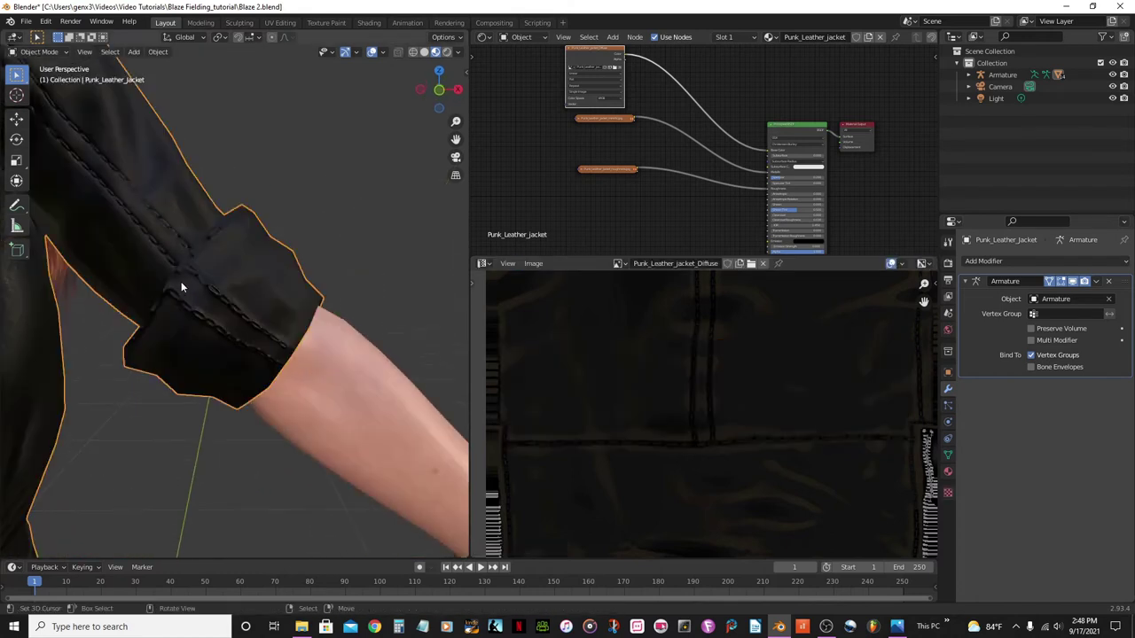
middle_drag(238, 317, 221, 241)
key(Tab)
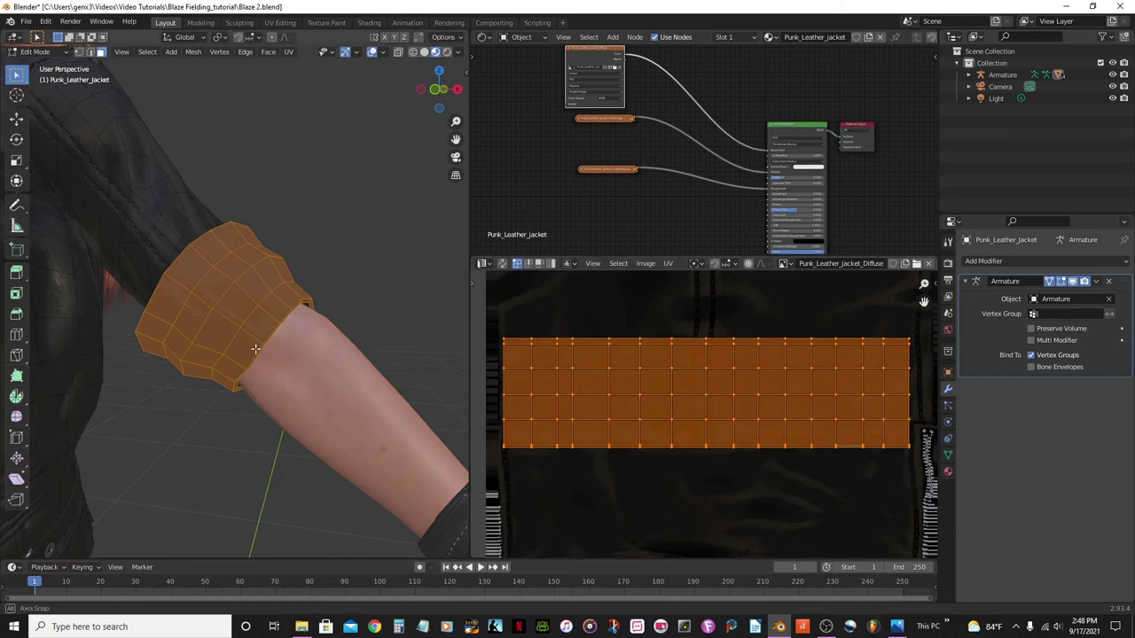
key(Tab)
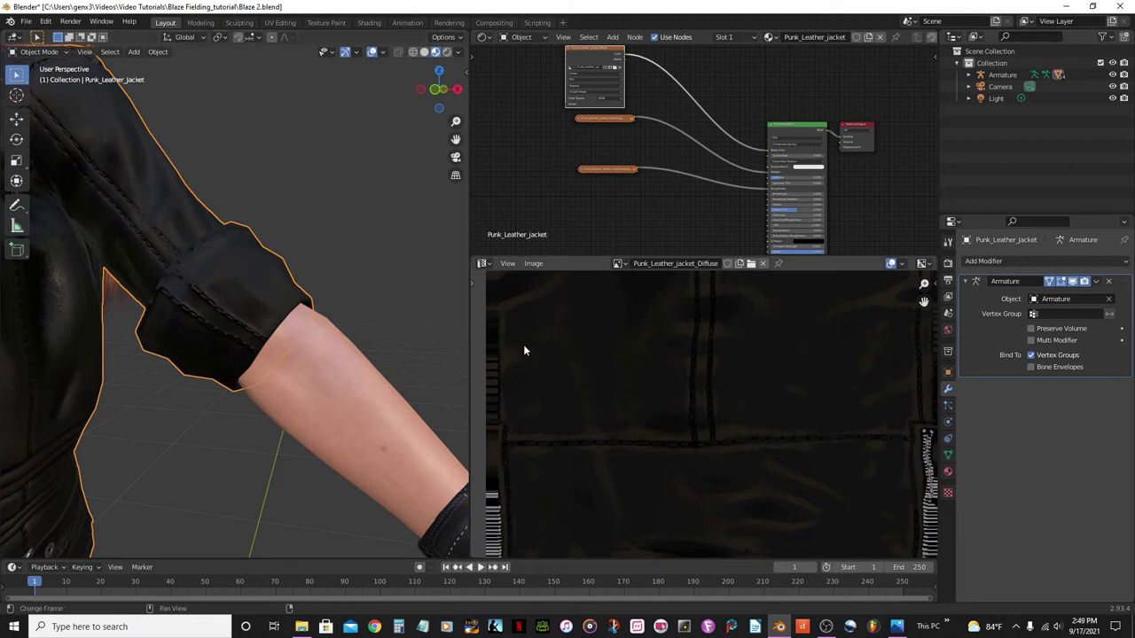
Move the middle vertices of the UV island's lower edge about -0.011 along X using proportional editing with size 0.07, and check the cuff.
key(Tab)
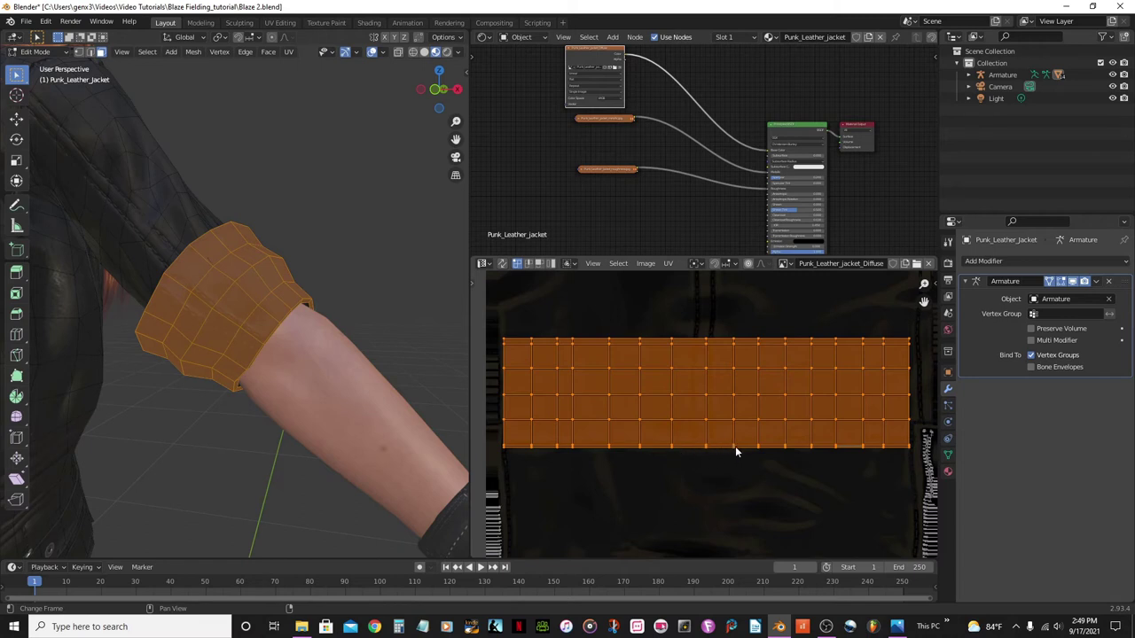
click(671, 448)
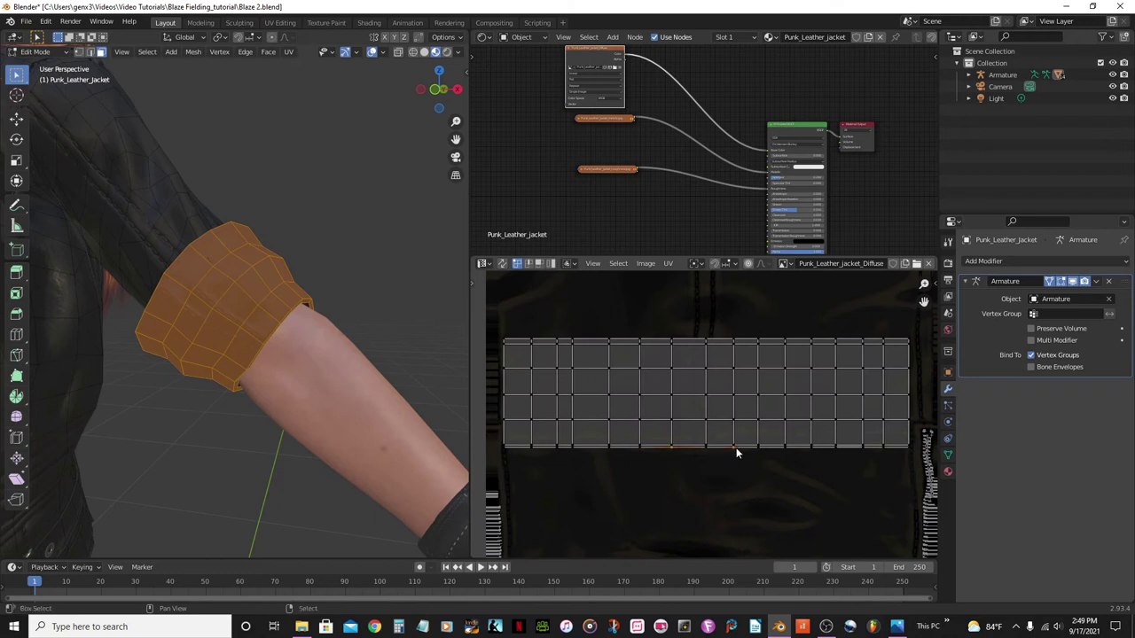
click(748, 266)
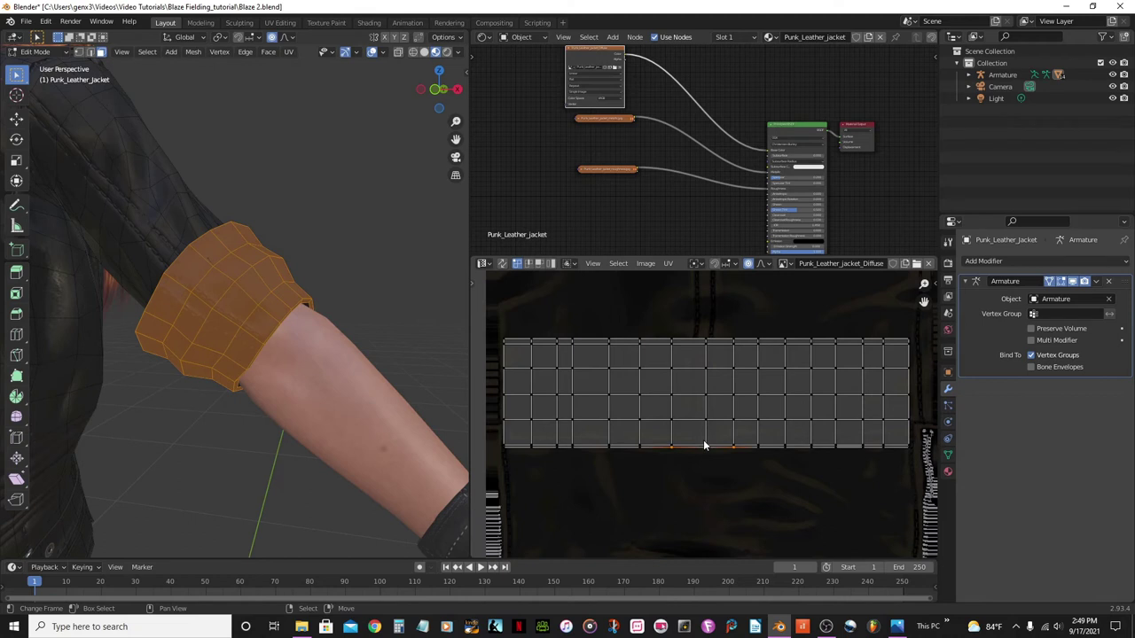
key(g)
key(x)
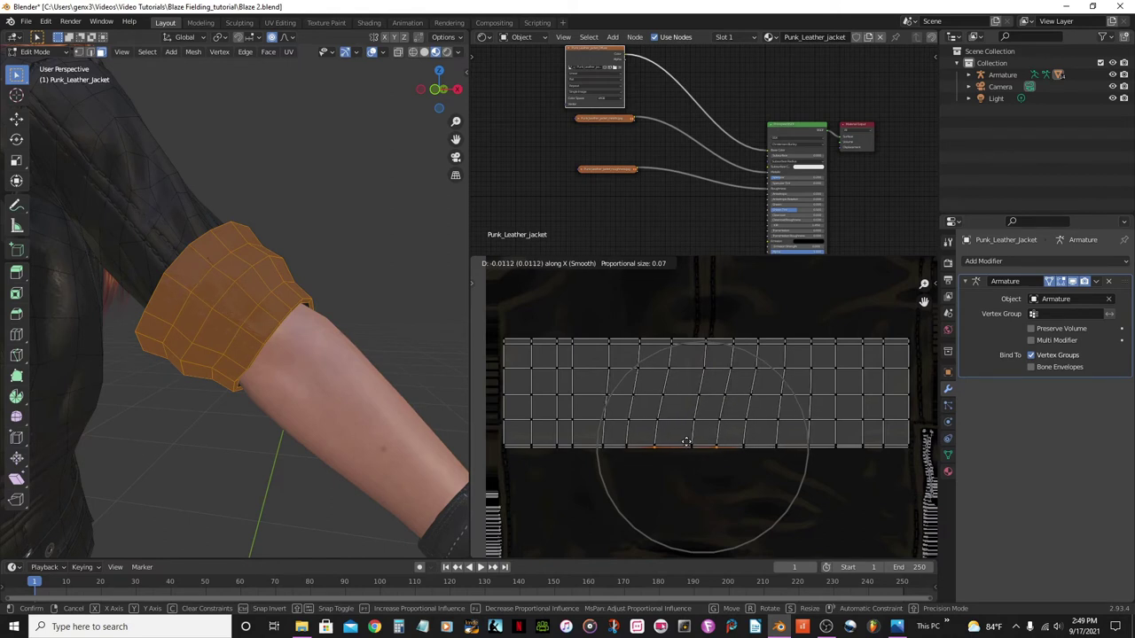
click(687, 441)
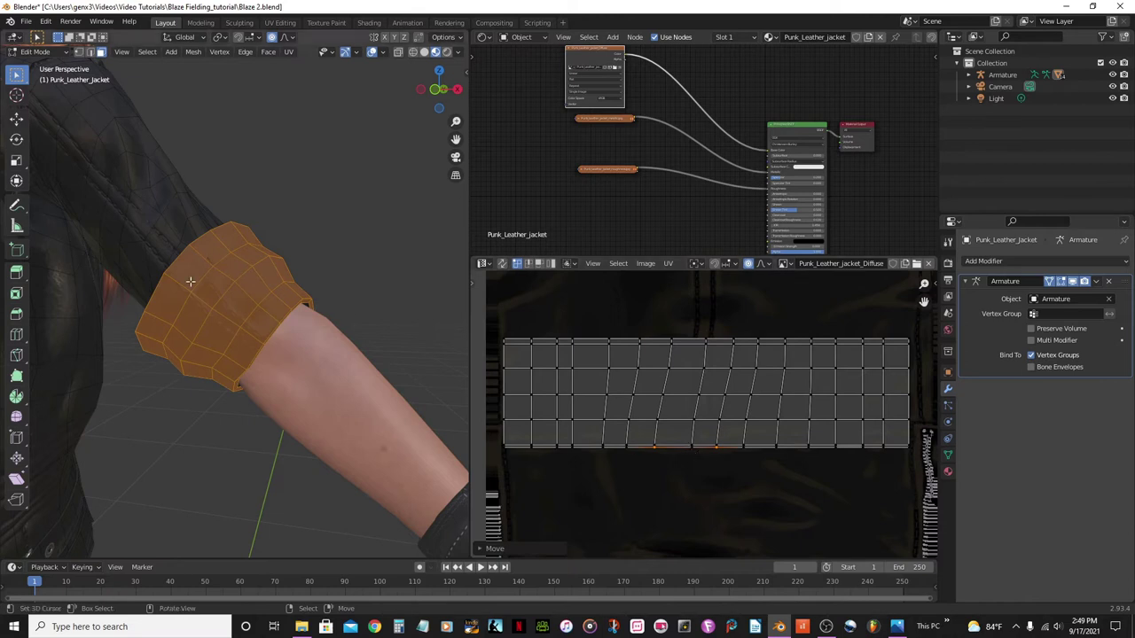
key(Tab)
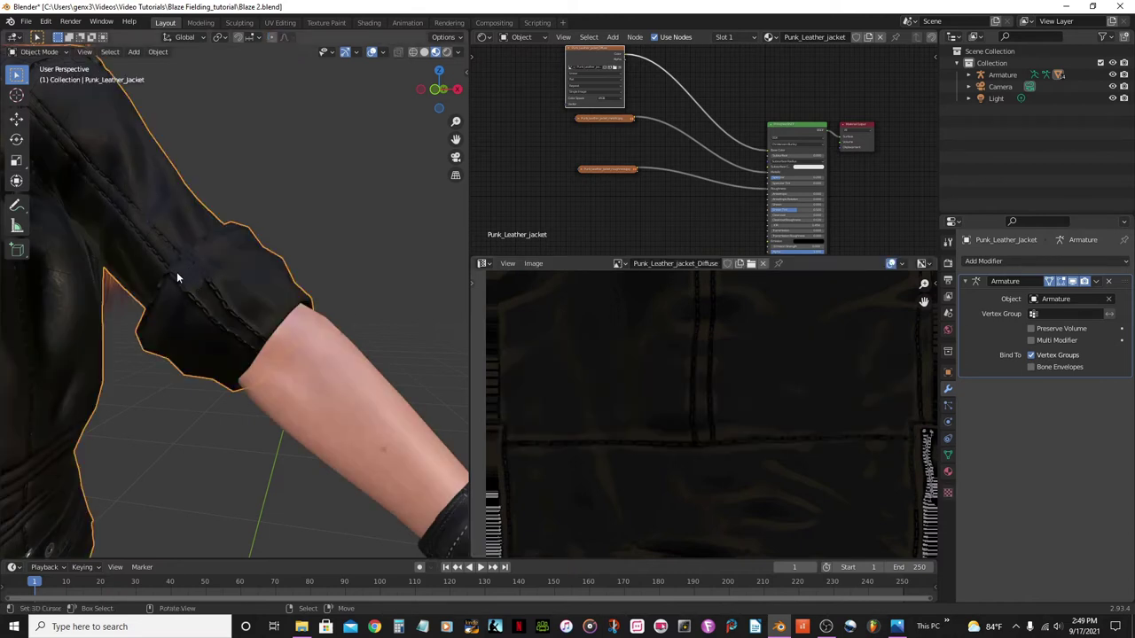
key(Tab)
click(748, 264)
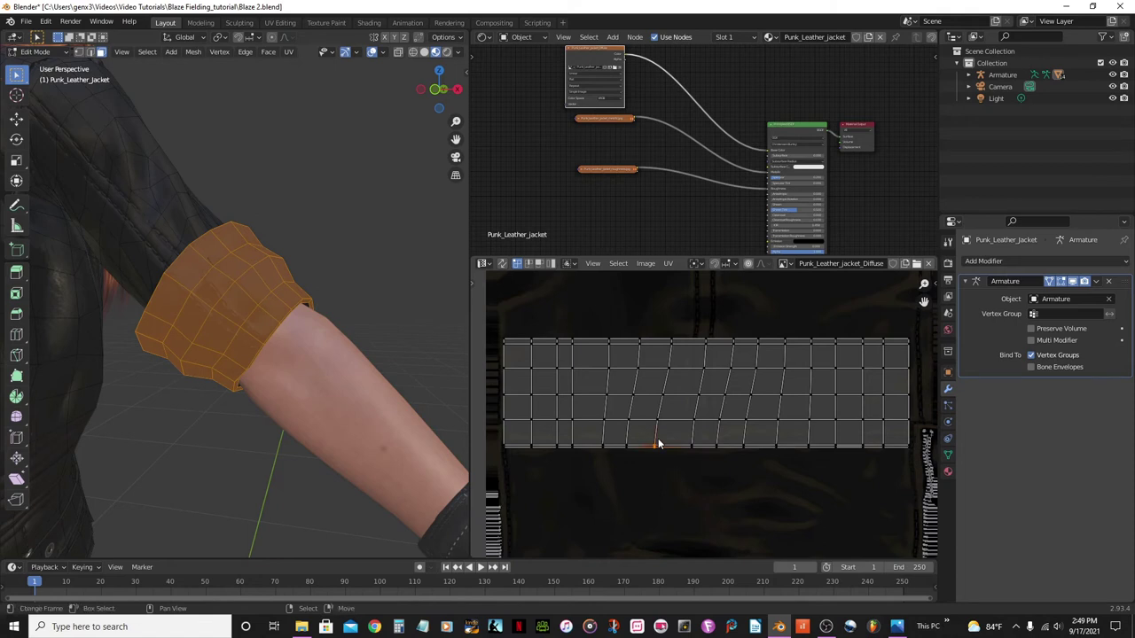
key(g)
key(x)
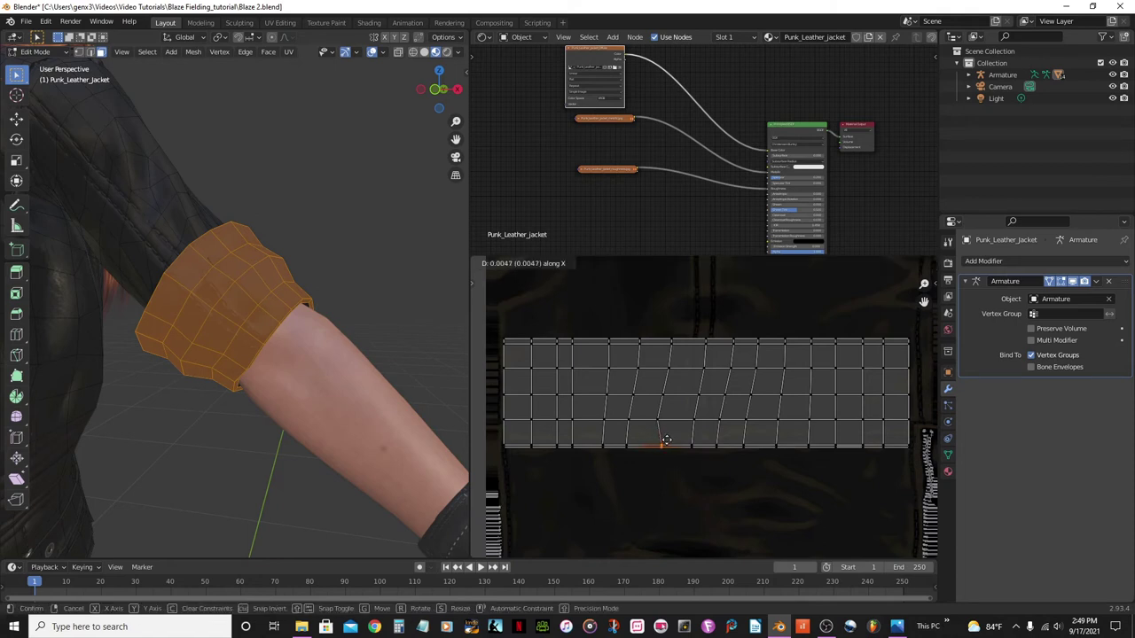
right_click(672, 441)
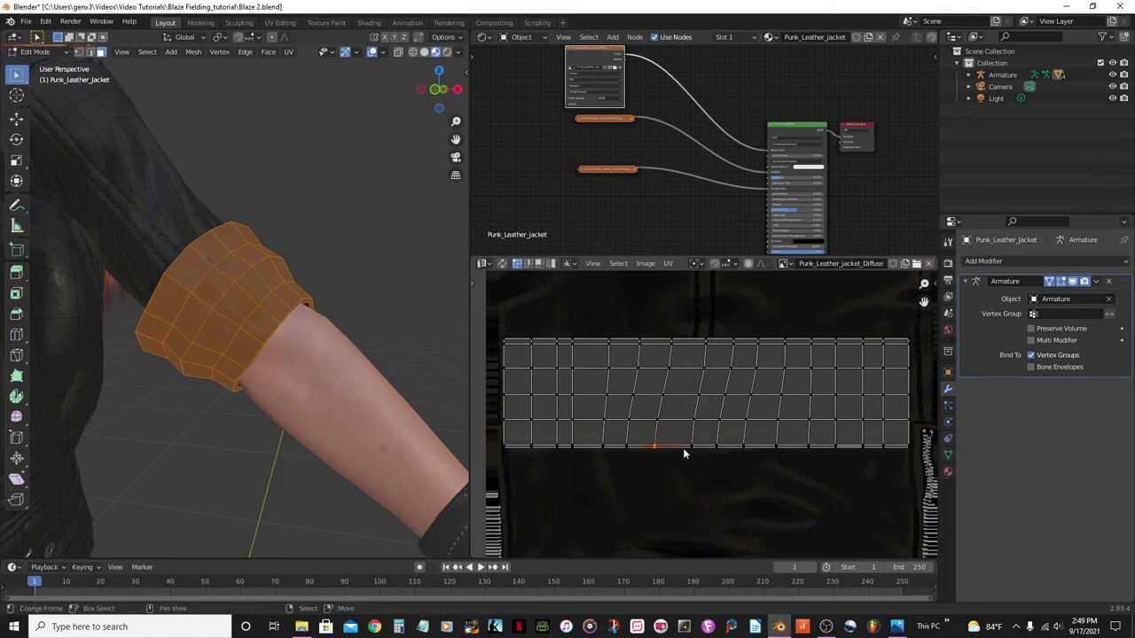
click(718, 449)
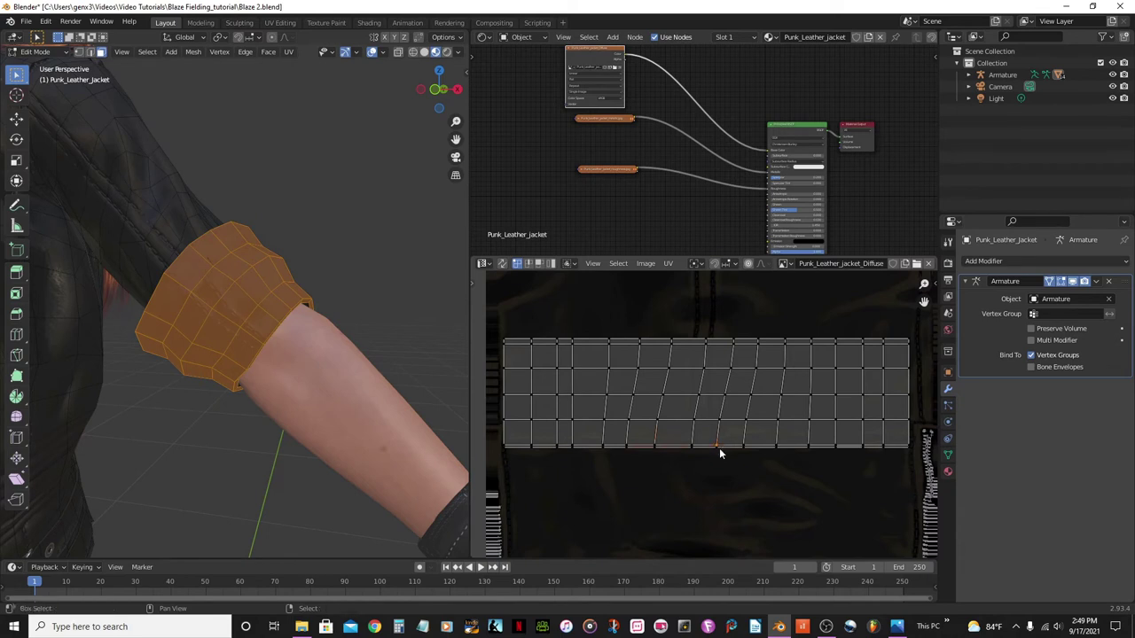
key(g)
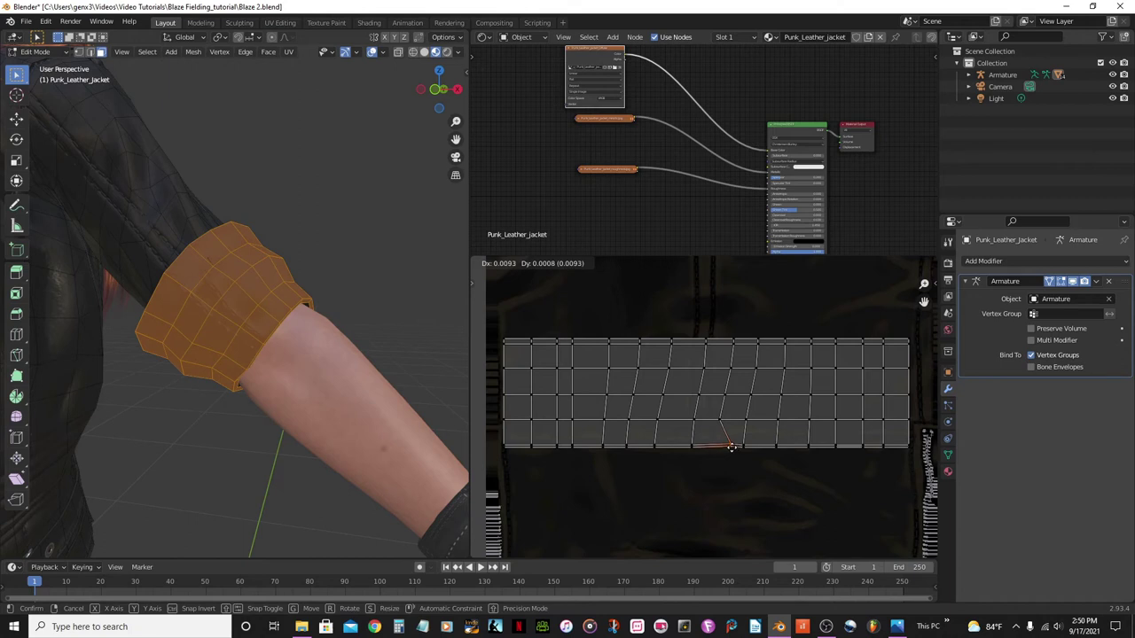
click(724, 447)
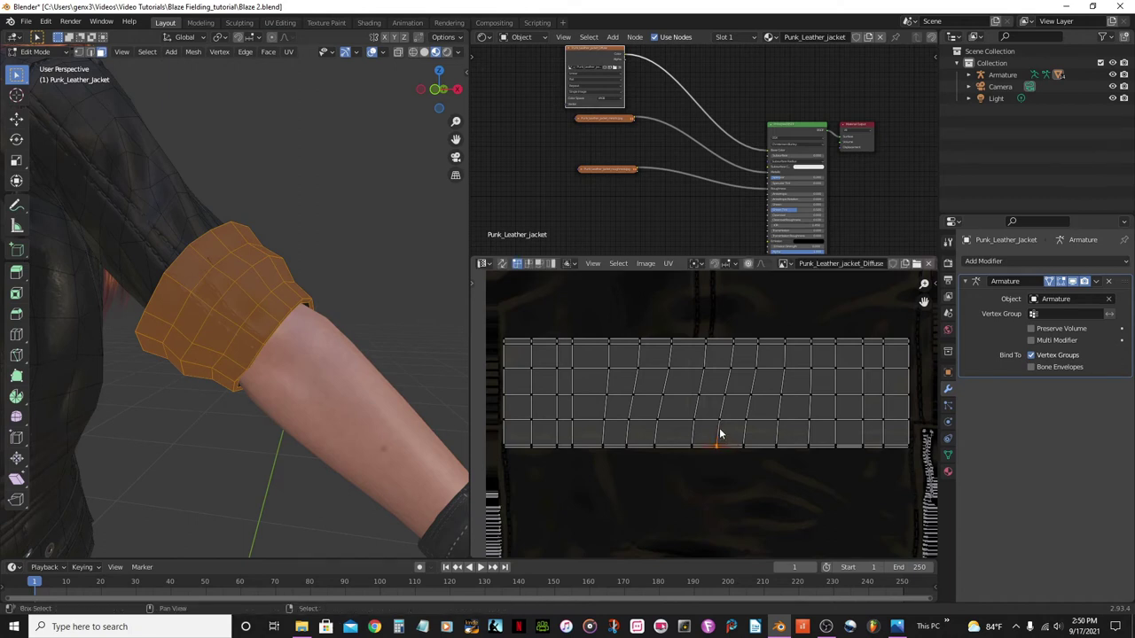
alt+click(720, 435)
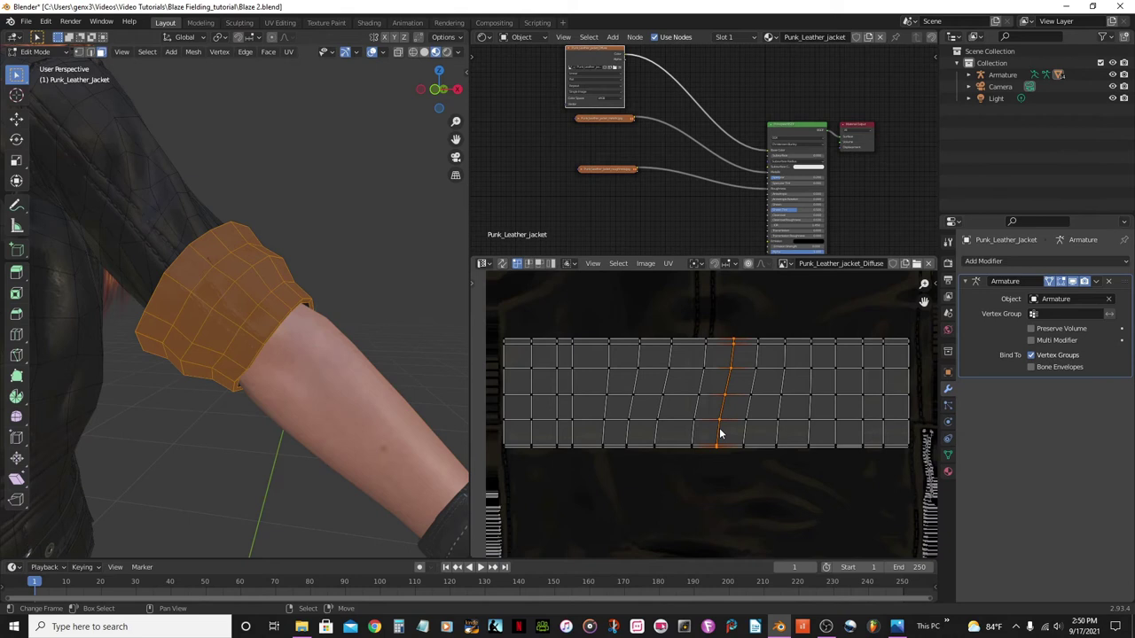
key(g)
key(x)
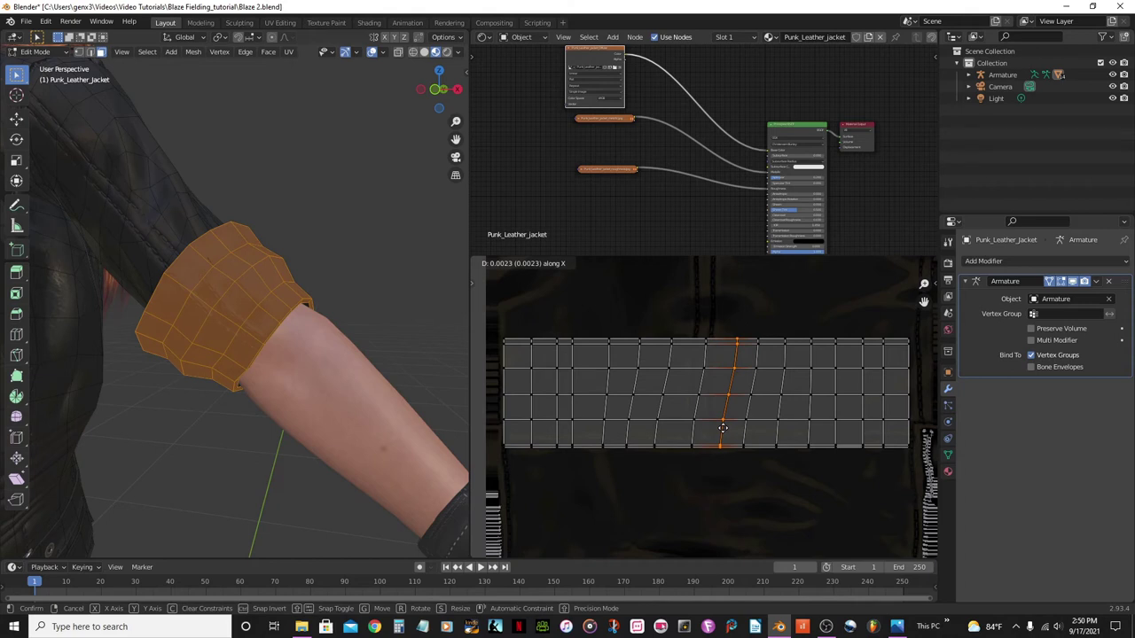
right_click(725, 428)
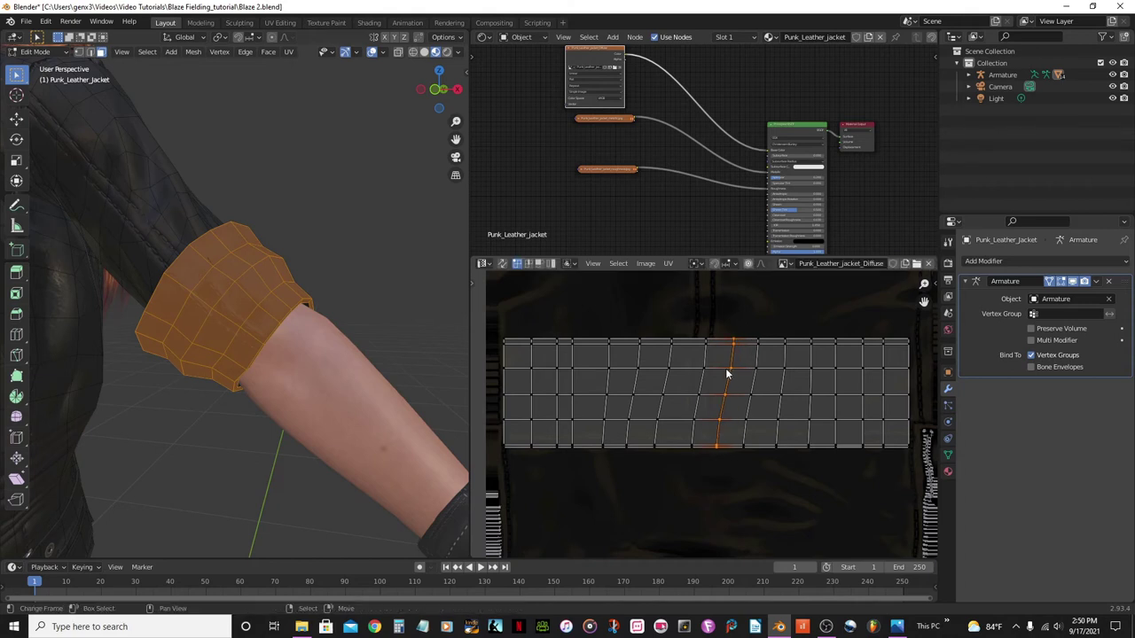
Move the lower-edge vertex just right of the island's centre about 0.006 along X with proportional size 0.02, and check the sleeve.
click(716, 445)
key(shift+Tab)
key(g)
scroll(718, 449, up, 3)
scroll(718, 448, up, 3)
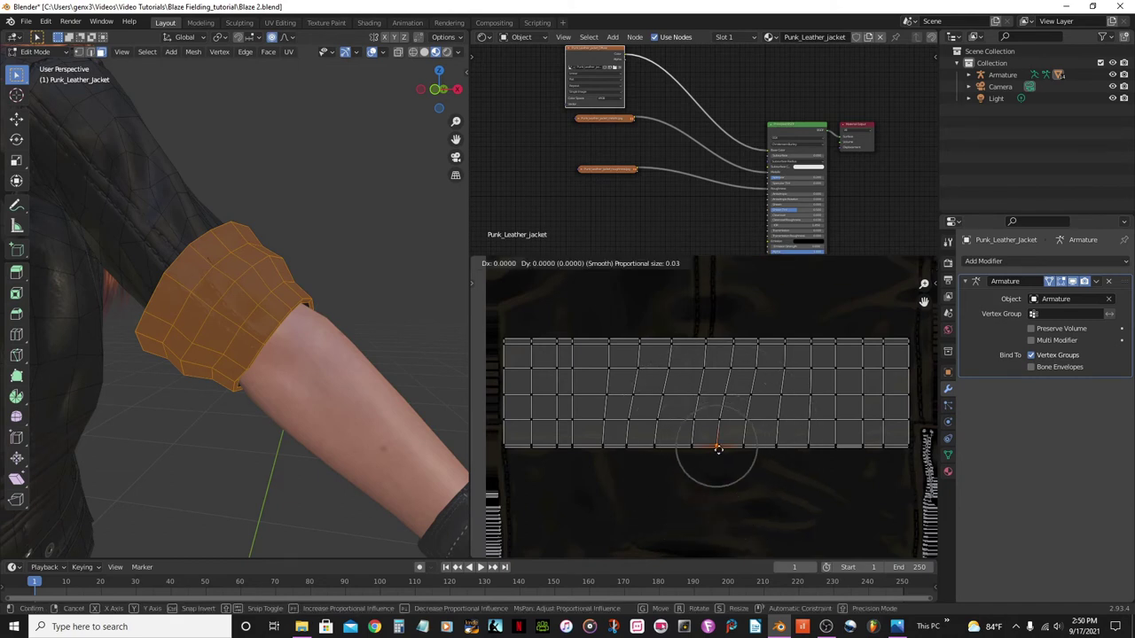
key(x)
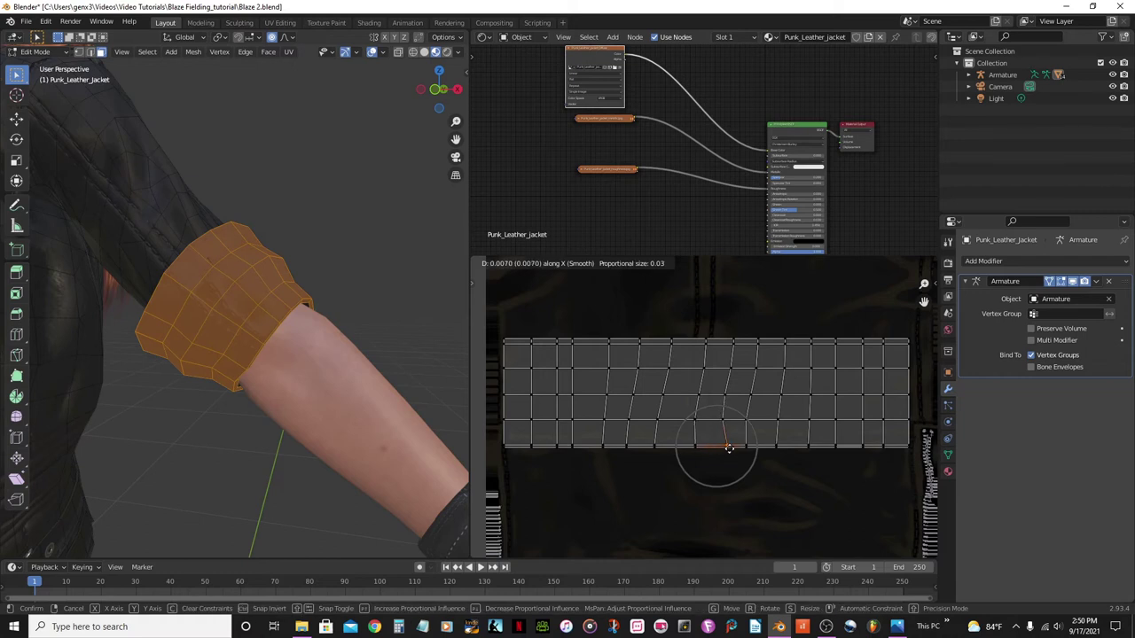
scroll(729, 447, up, 3)
scroll(729, 447, down, 2)
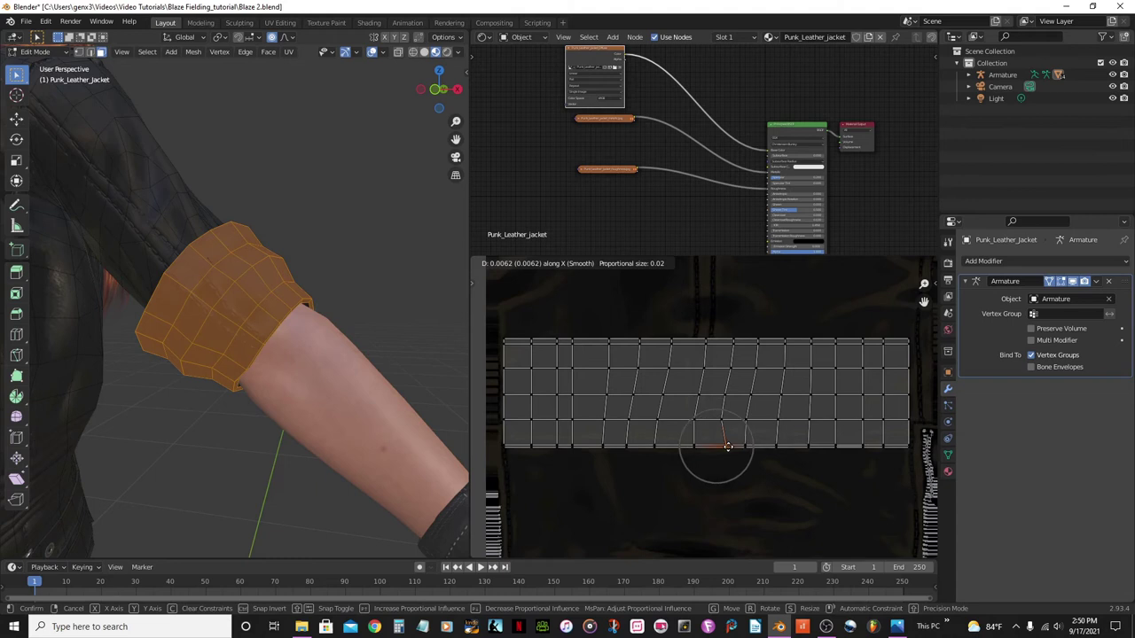
click(728, 445)
key(Tab)
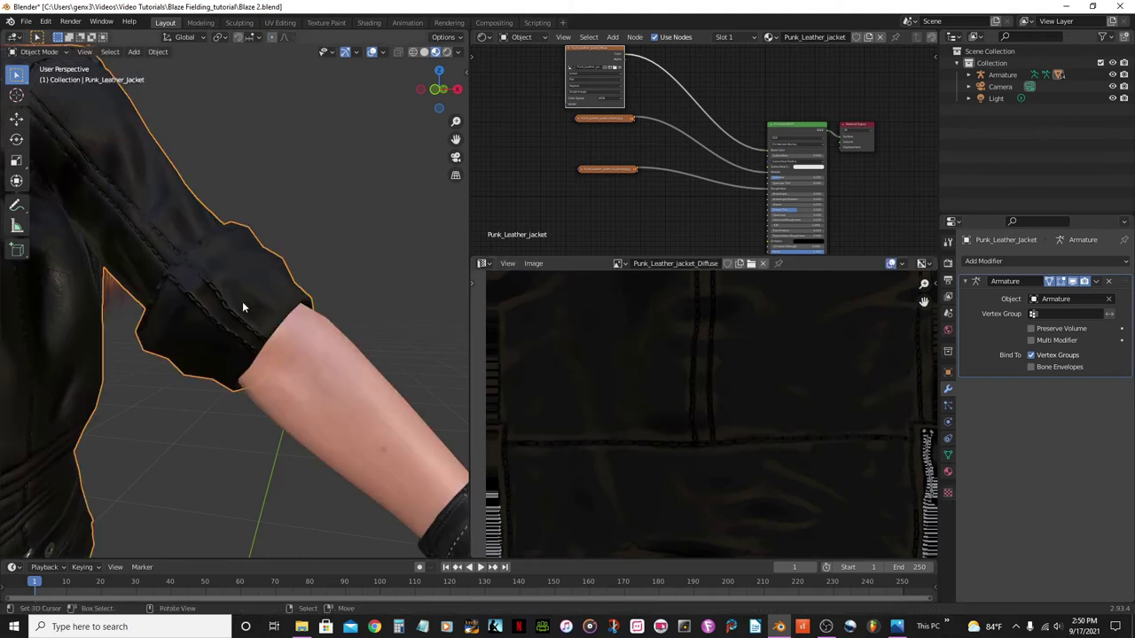
scroll(225, 293, down, 3)
scroll(225, 293, up, 3)
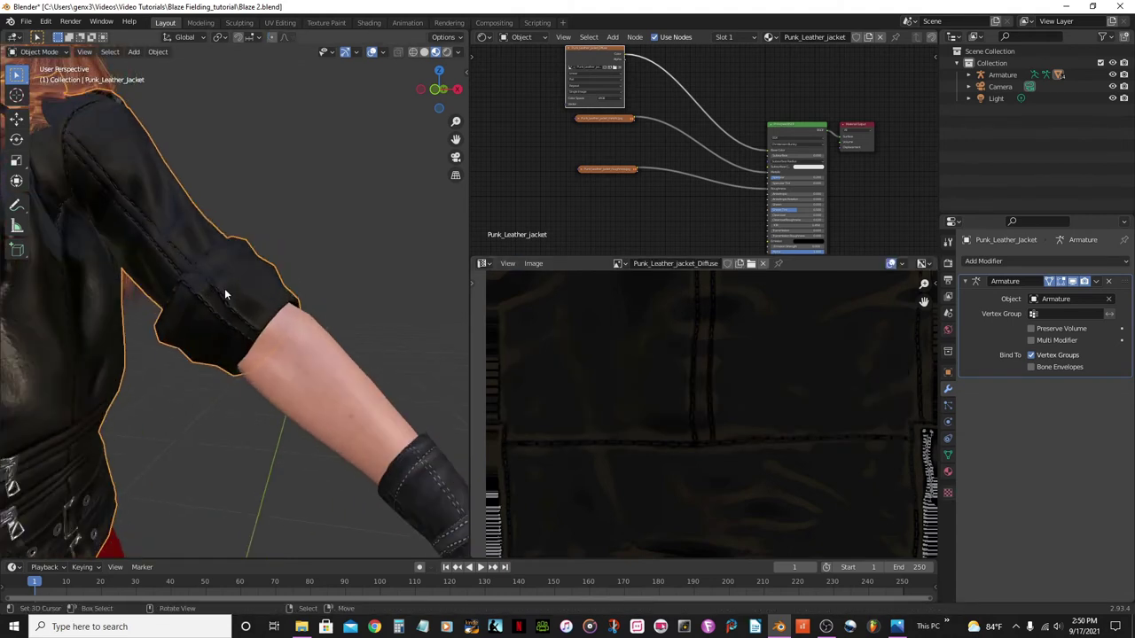
With proportional editing off, move the two vertices directly above the island's adjusted lower-edge vertex slightly along positive X.
key(Tab)
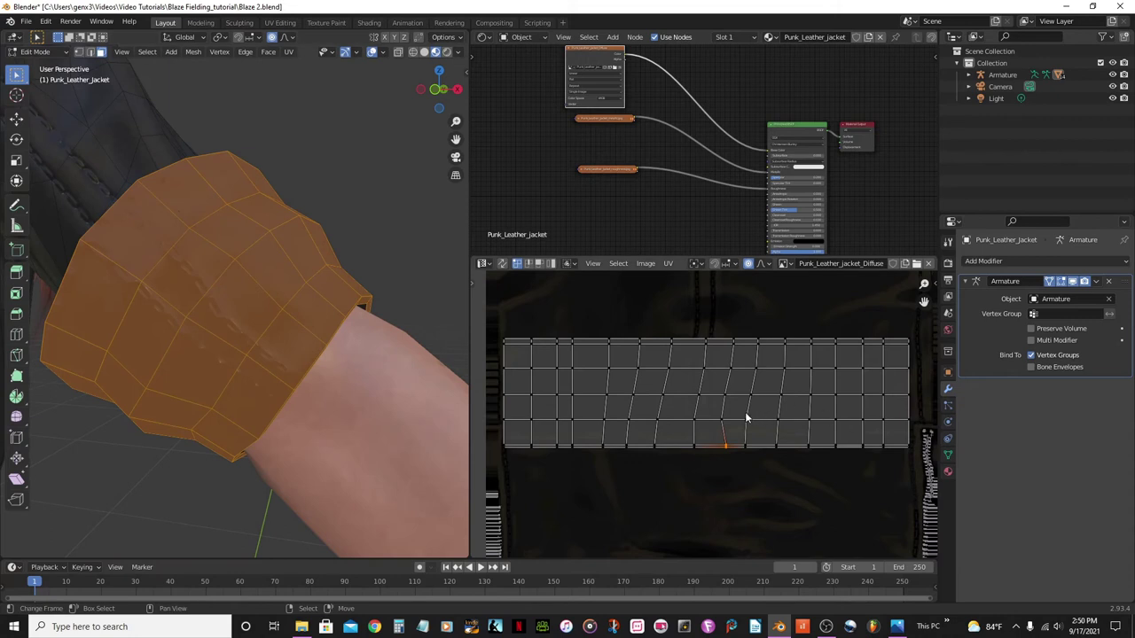
key(o)
click(713, 443)
key(g)
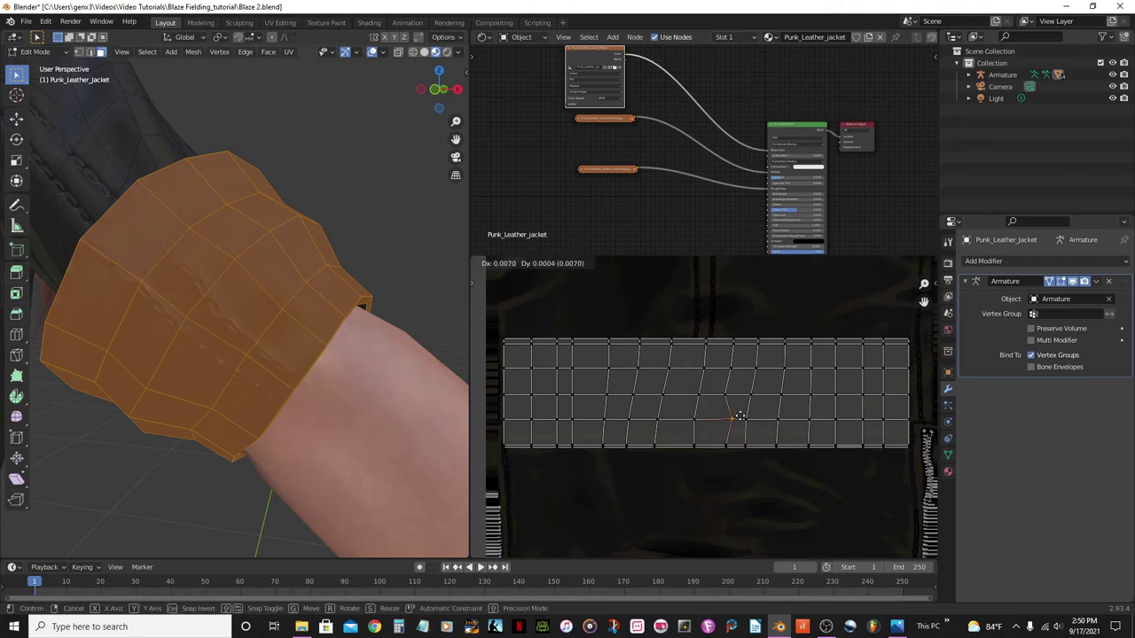
click(738, 417)
click(727, 395)
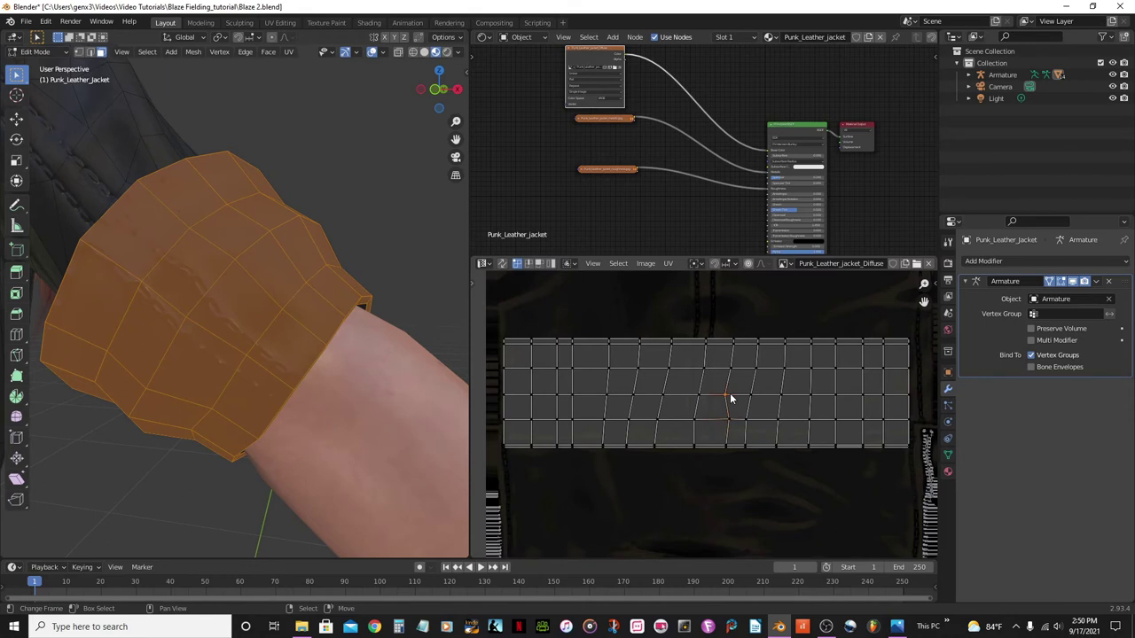
key(g)
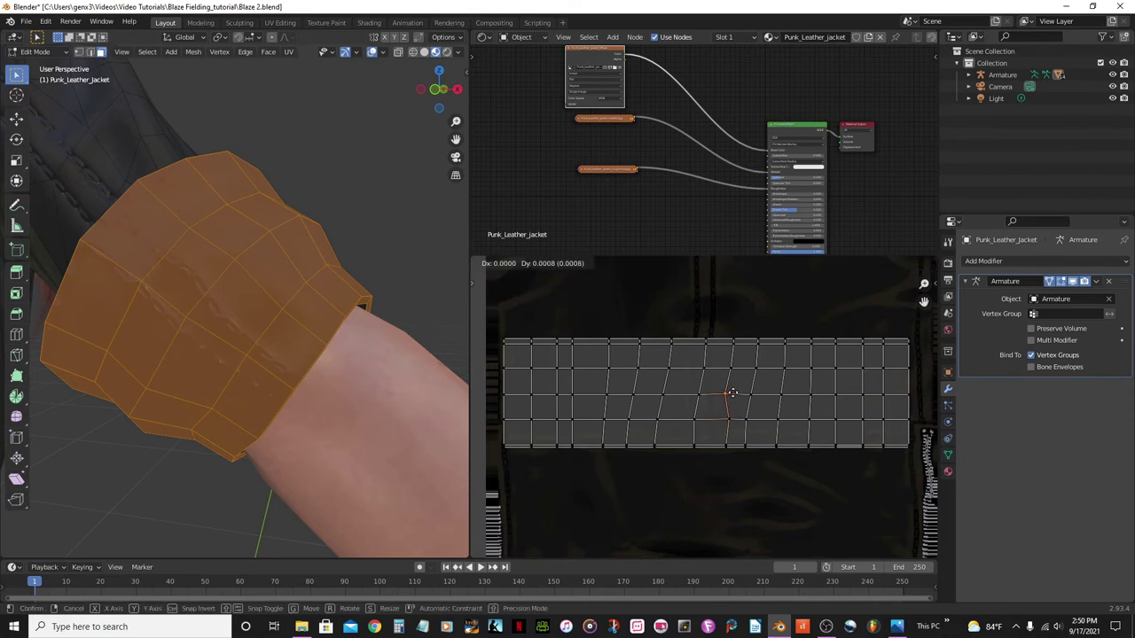
click(740, 393)
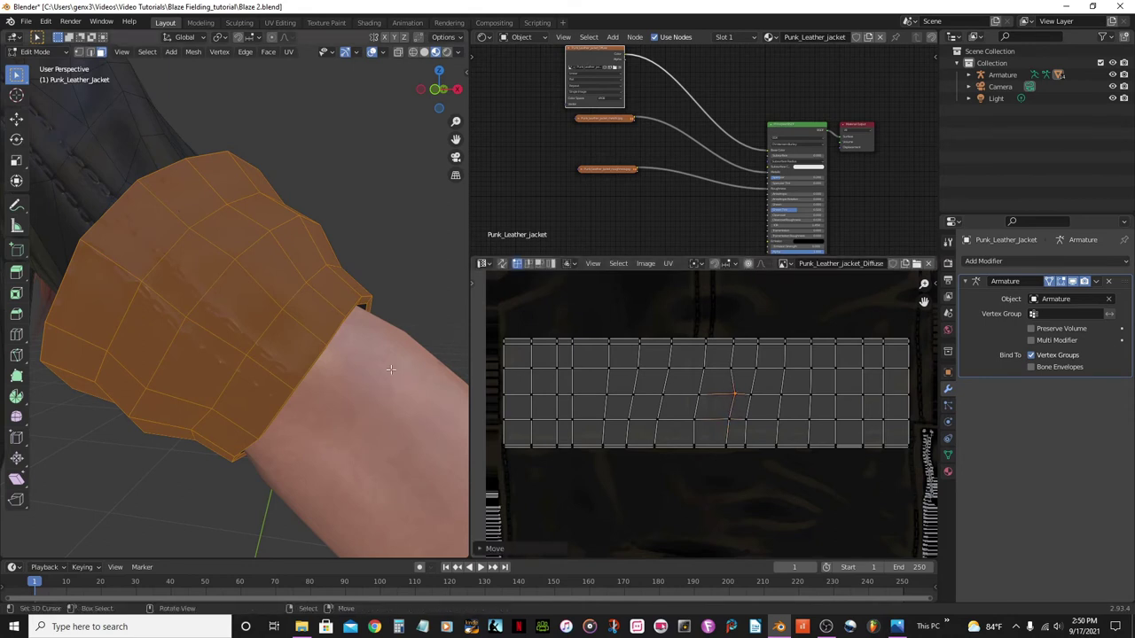
Examine in Object Mode how the stitched seams run from the sleeve over the cuff and around its back.
key(Tab)
scroll(139, 368, down, 3)
middle_drag(139, 368, 184, 333)
scroll(185, 332, down, 2)
scroll(184, 333, up, 5)
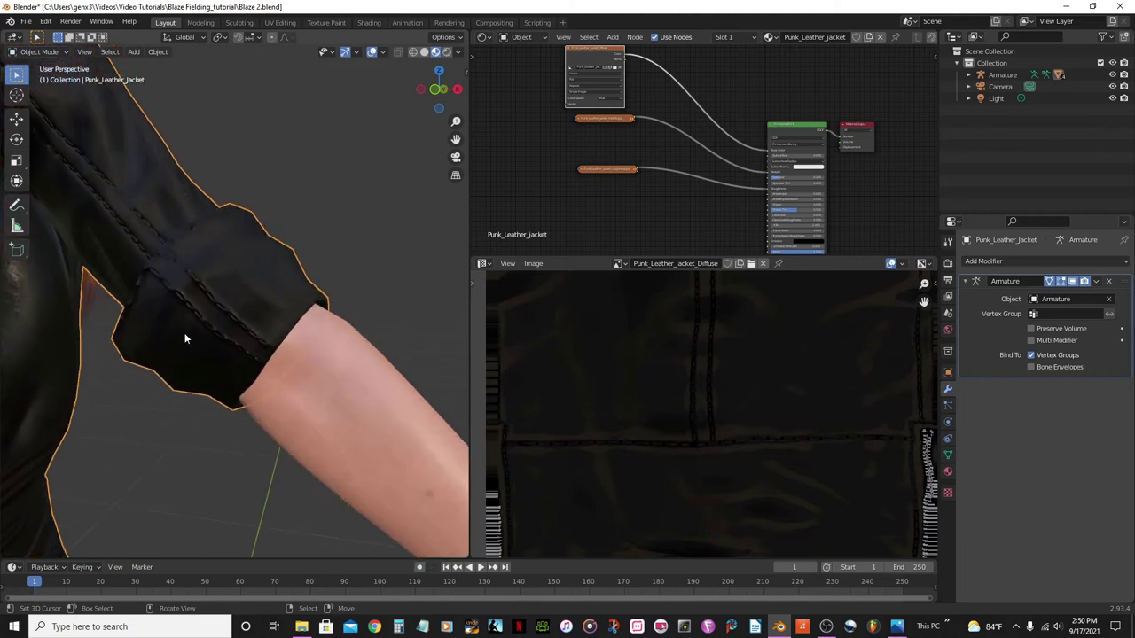
middle_drag(191, 208, 243, 264)
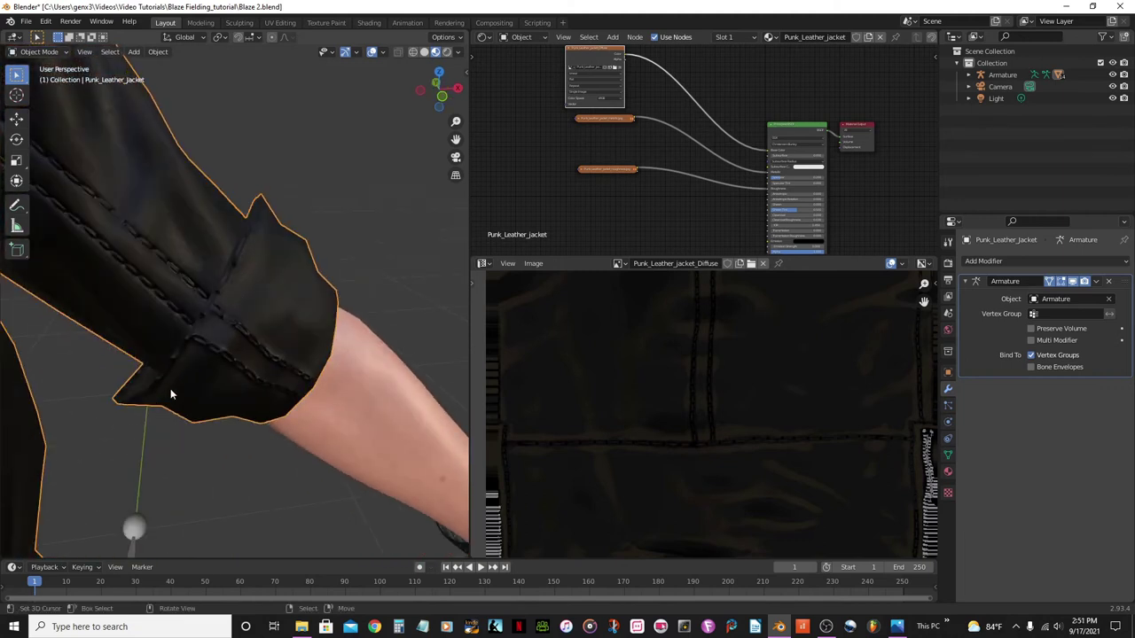
middle_drag(251, 267, 159, 249)
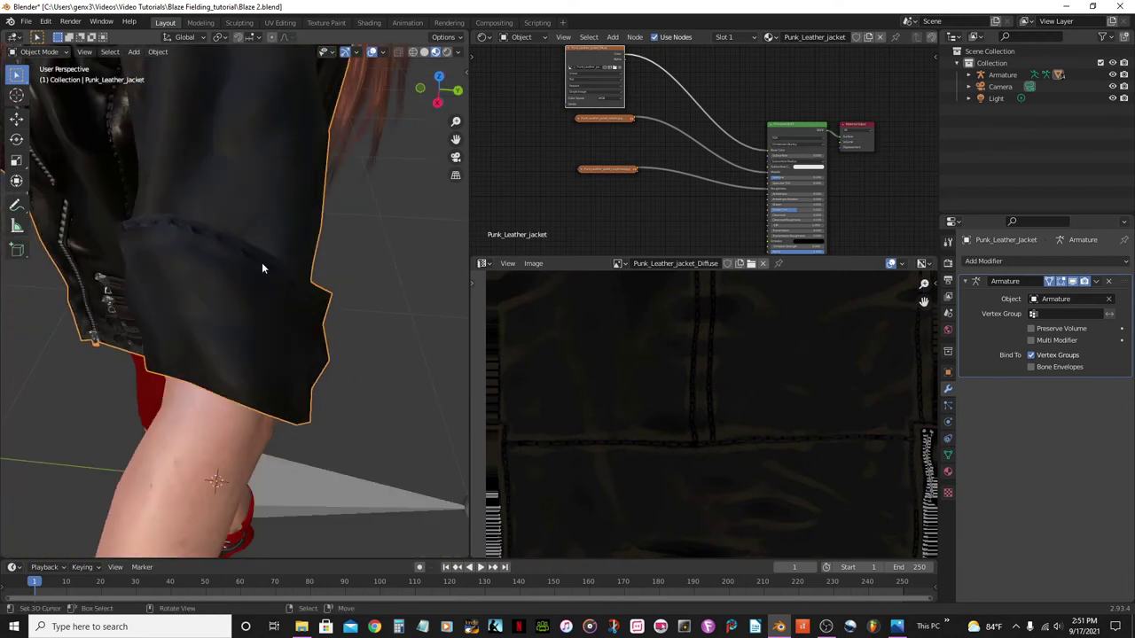
middle_drag(233, 289, 254, 253)
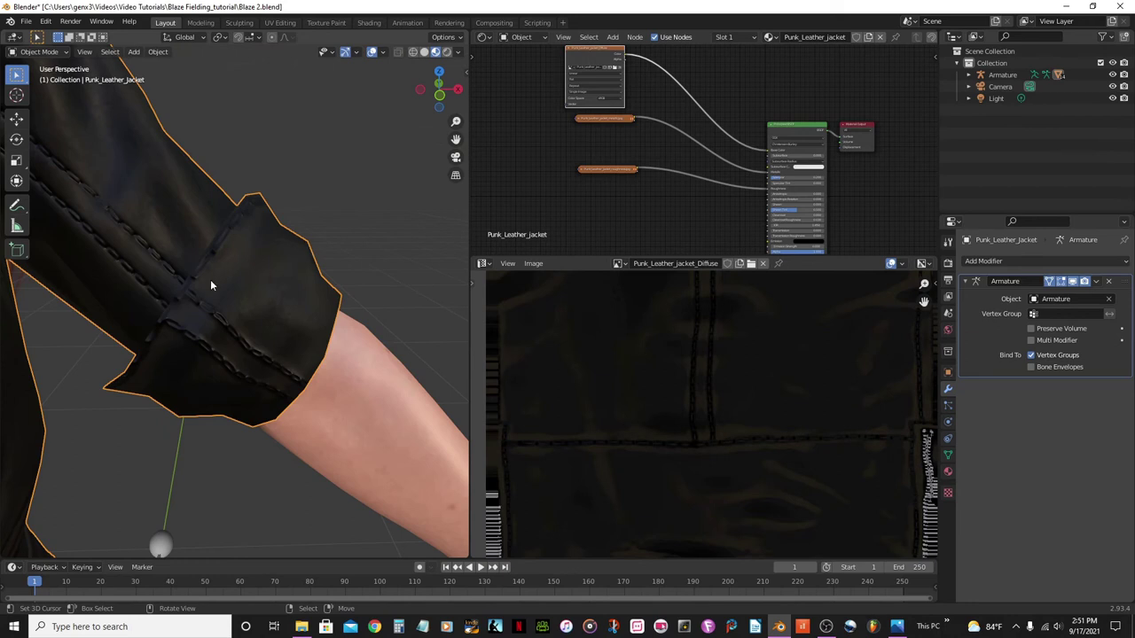
Return the jacket to Edit Mode and re-enable proportional editing for the cuff's UV island.
key(Tab)
scroll(739, 472, up, 3)
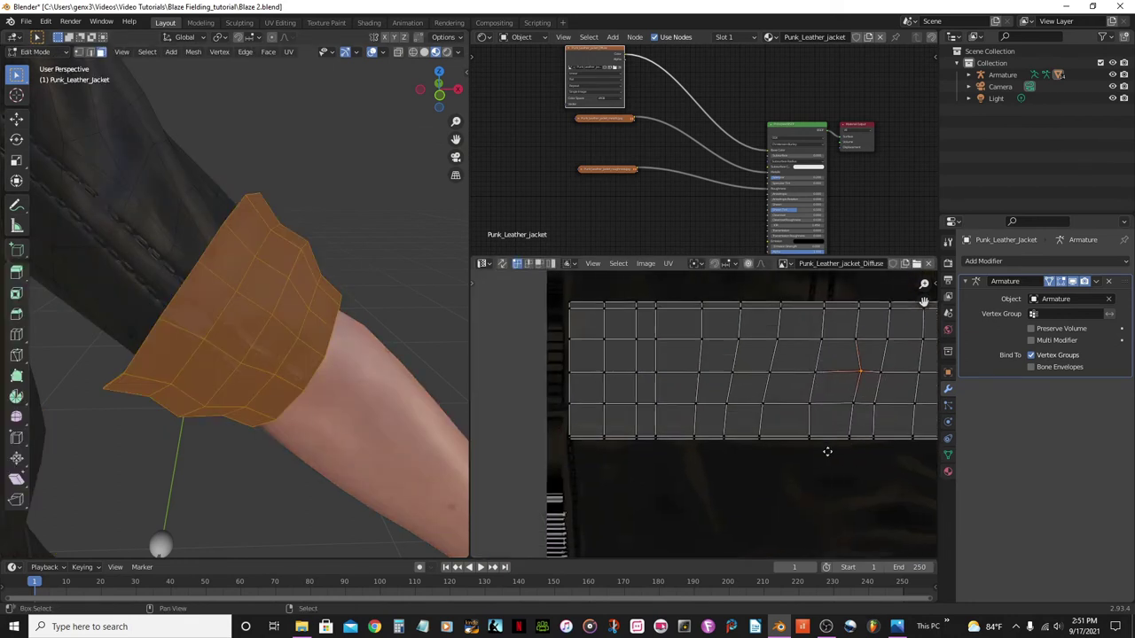
key(shift+Tab)
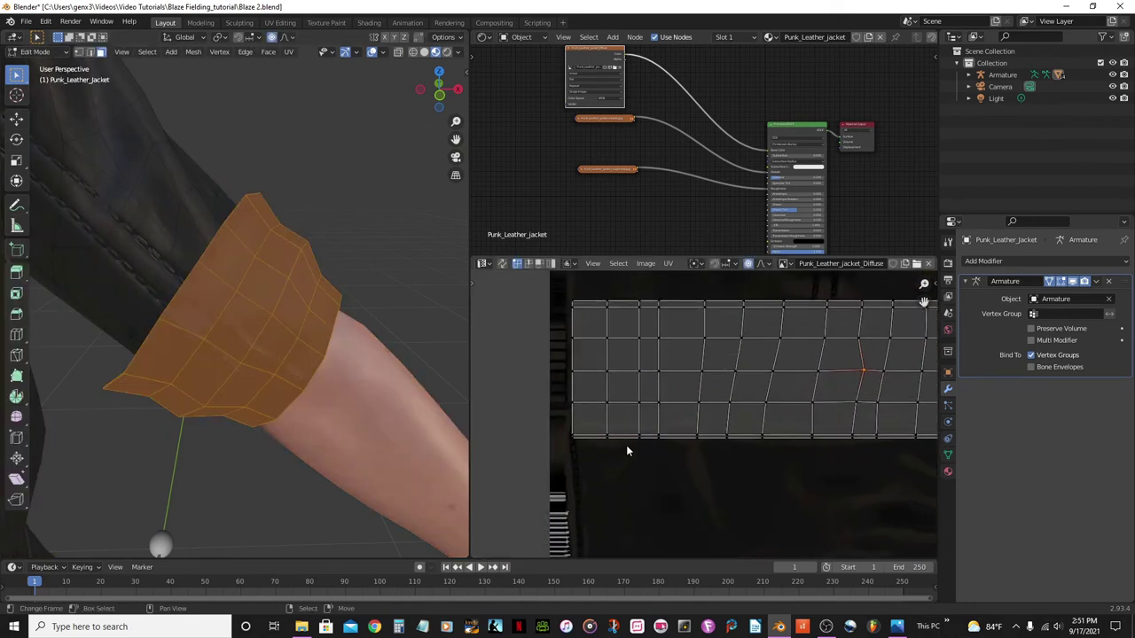
key(g)
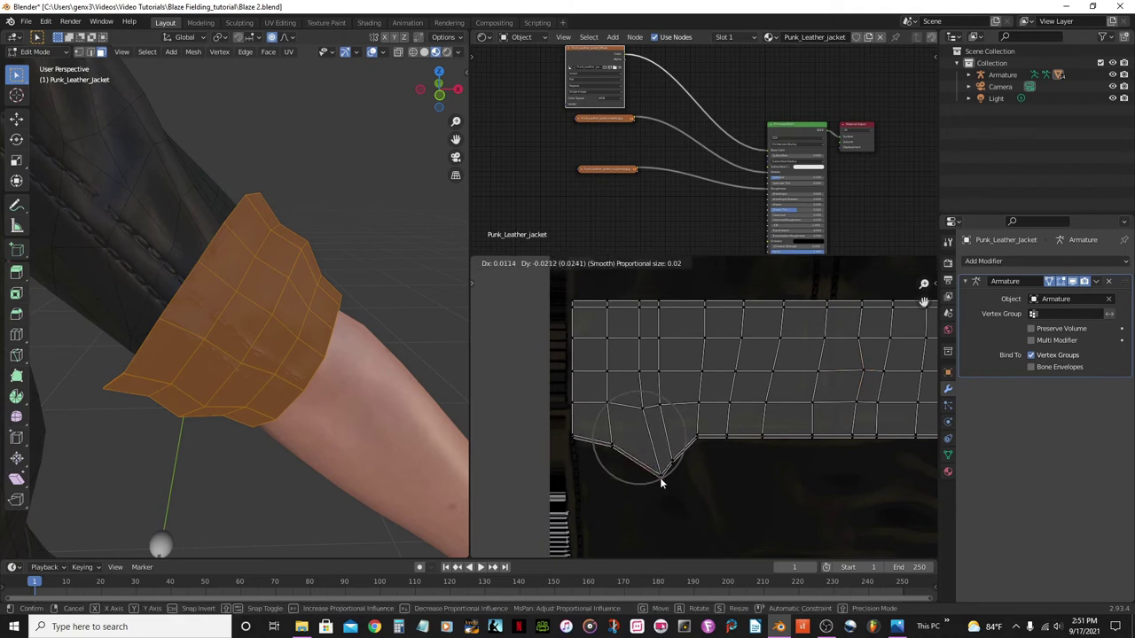
key(Escape)
middle_drag(390, 339, 335, 367)
scroll(898, 434, down, 2)
middle_drag(902, 430, 763, 424)
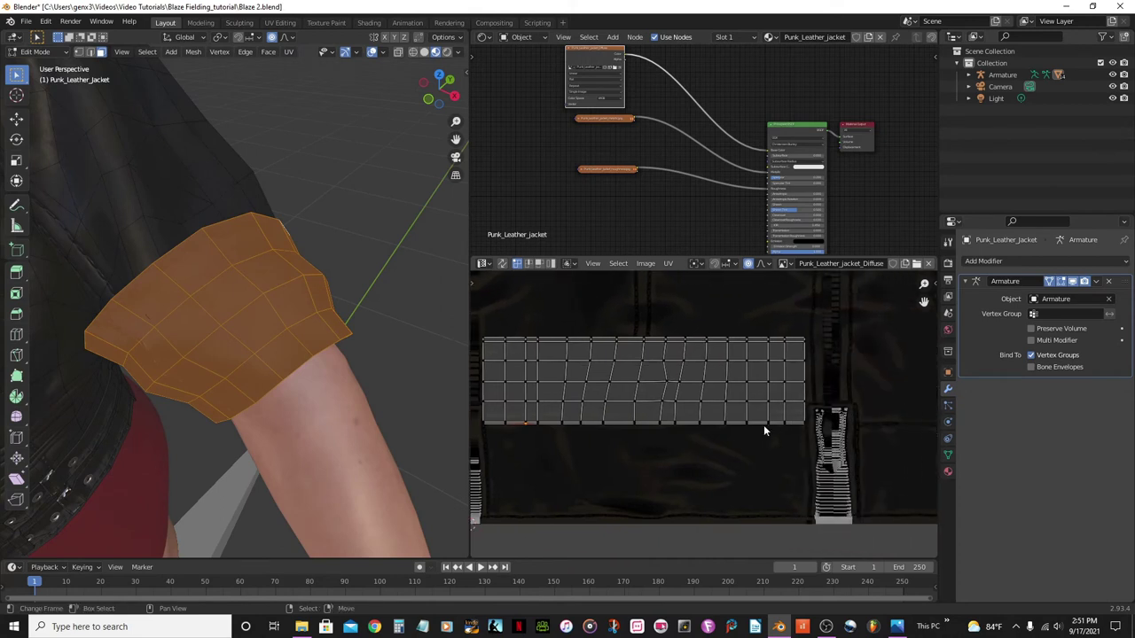
scroll(763, 424, up, 2)
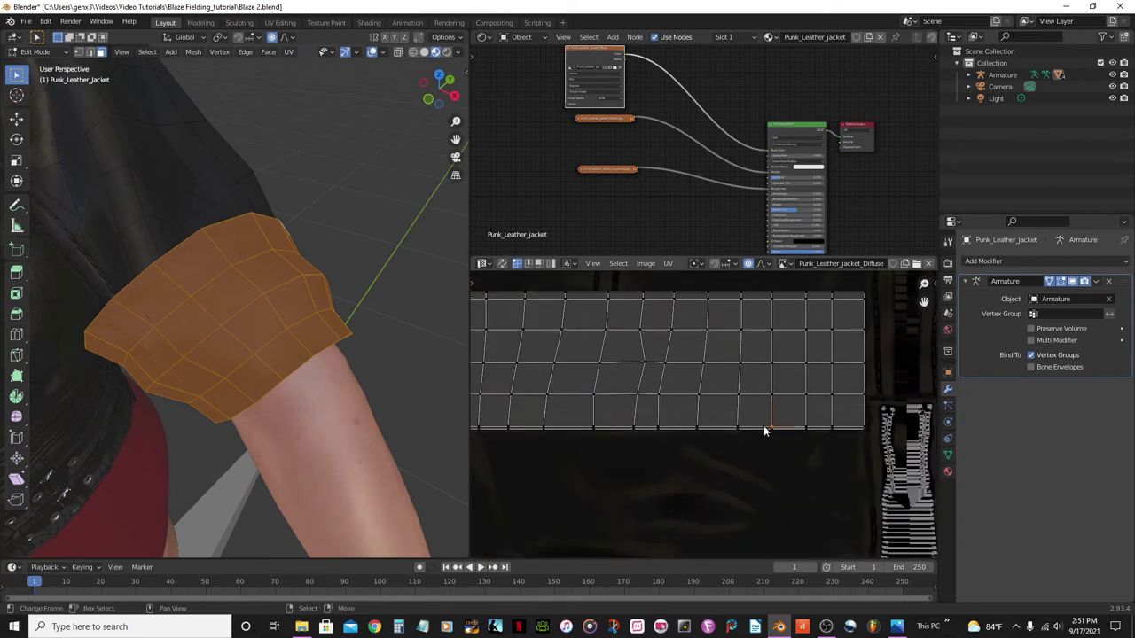
key(g)
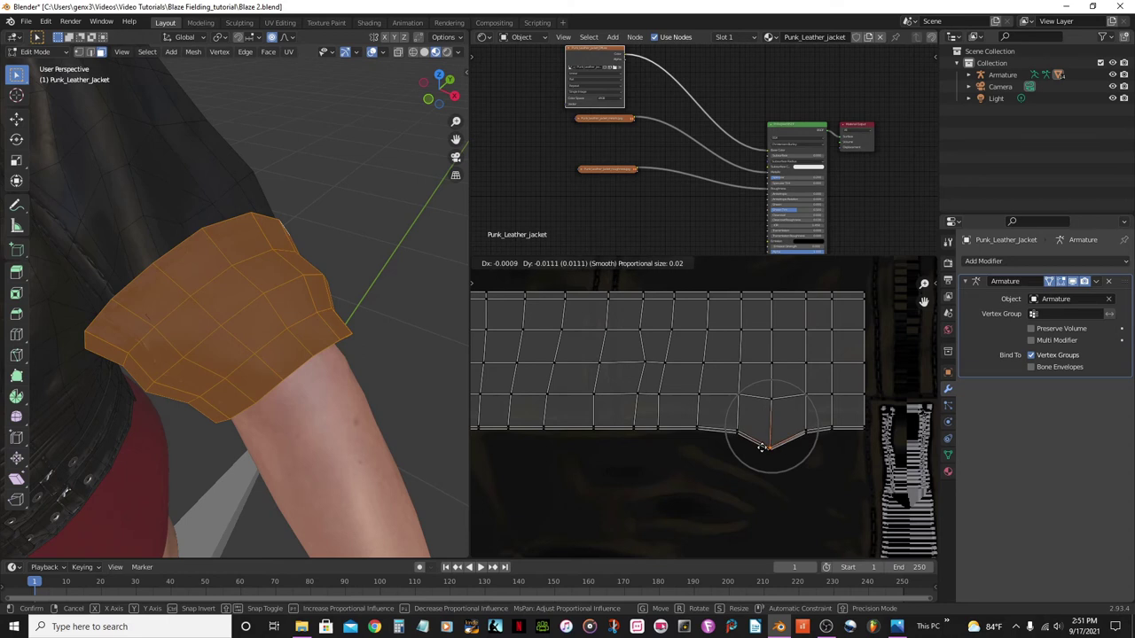
key(Escape)
Move a lower-edge vertex right of the island's centre about -0.005 along X and -0.003 along Y with proportional size 0.03, and check the cuff.
key(g)
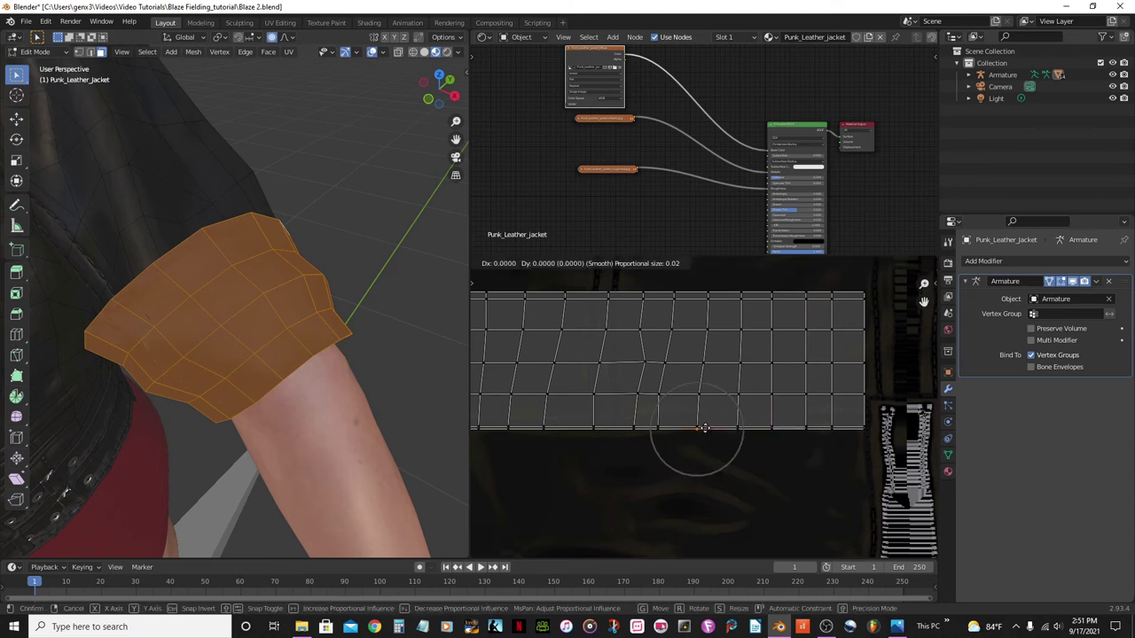
scroll(696, 432, down, 1)
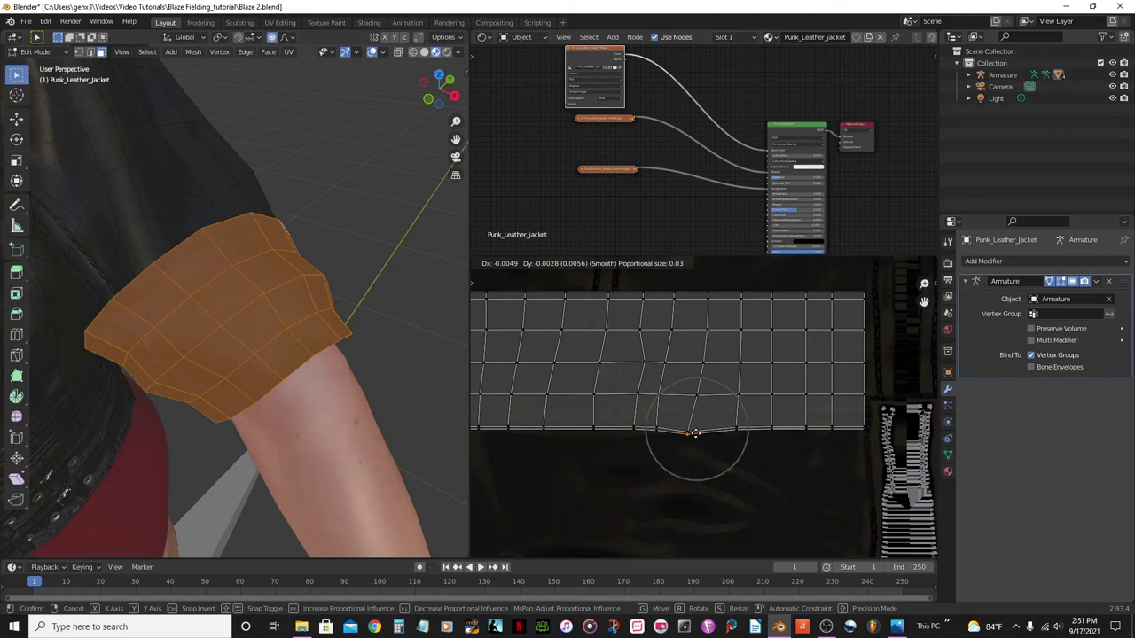
click(688, 432)
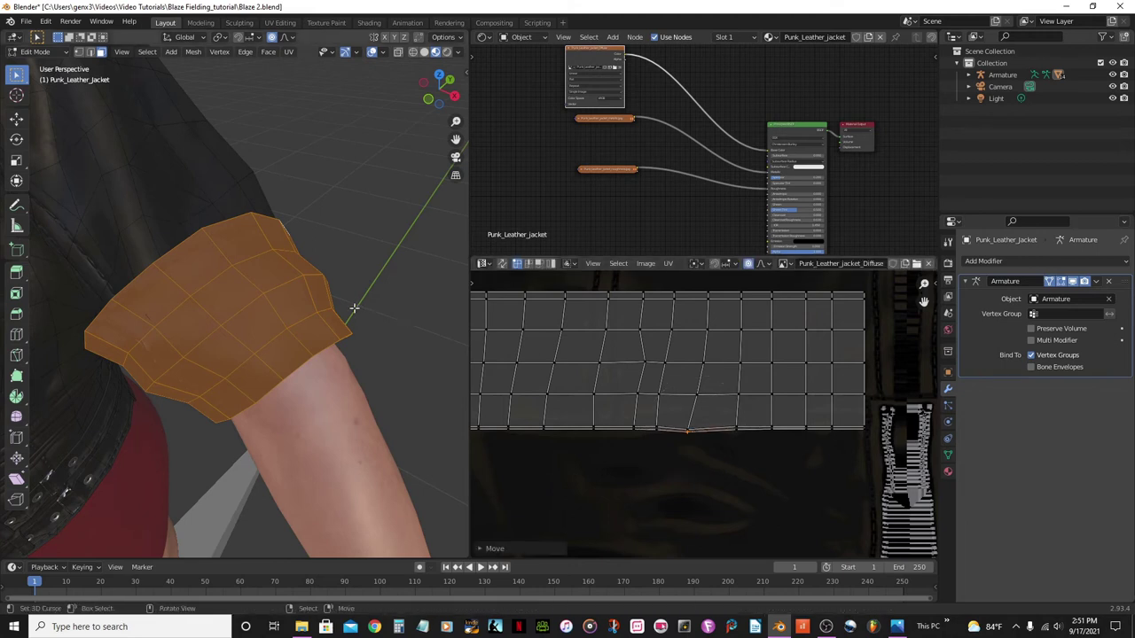
scroll(353, 308, up, 6)
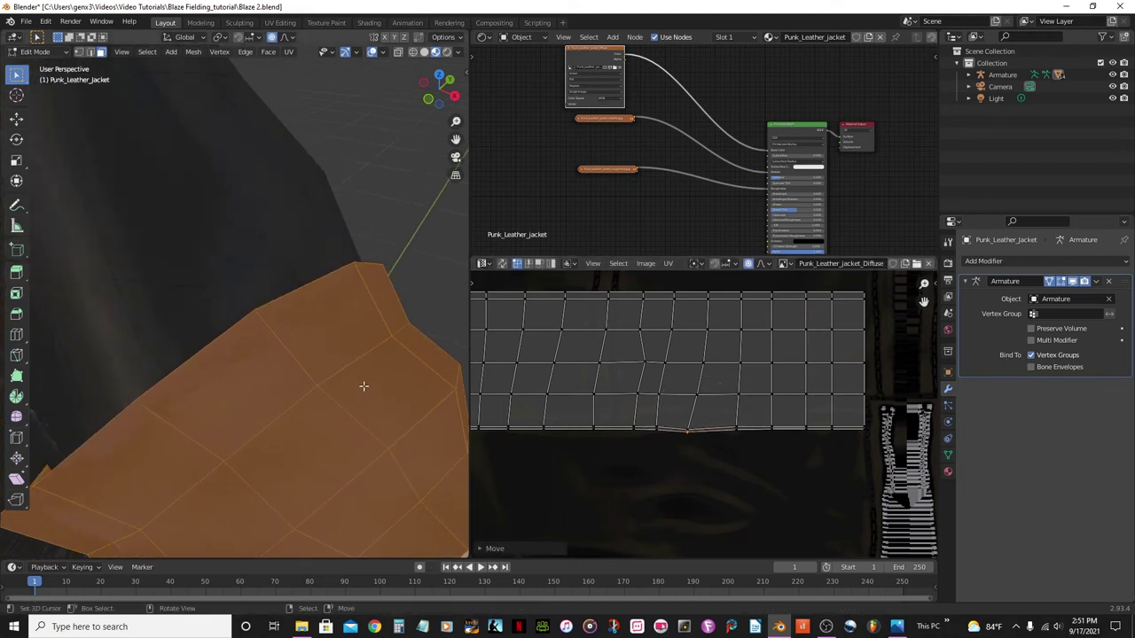
key(Tab)
scroll(364, 385, down, 3)
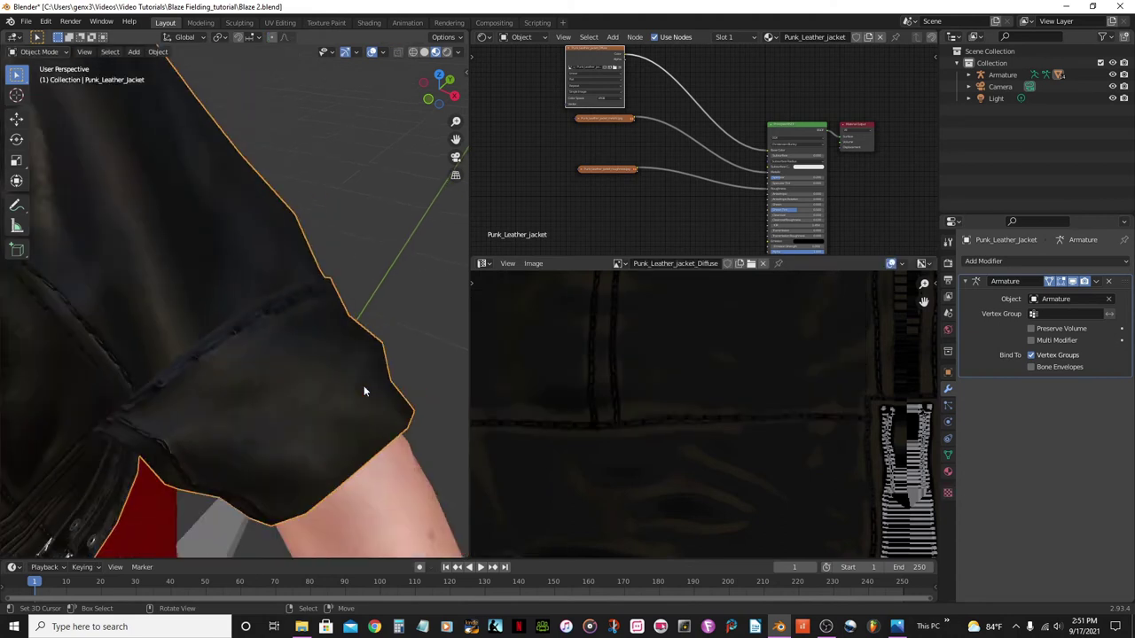
Move the lower-edge vertex just right of the island's centre about -0.001 along X and -0.003 along Y with proportional size 0.03.
key(Tab)
shift+click(635, 432)
key(g)
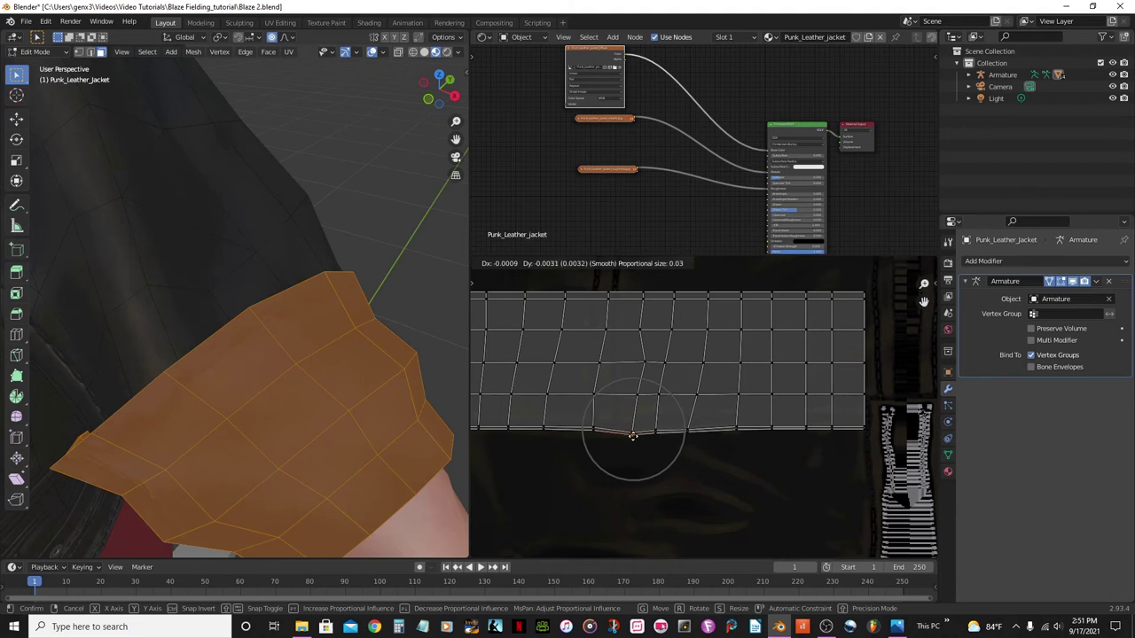
click(605, 434)
Move the seven columns of lower-edge vertices at the island's left end slightly right and down using proportional editing with size 0.03.
middle_drag(118, 400, 175, 339)
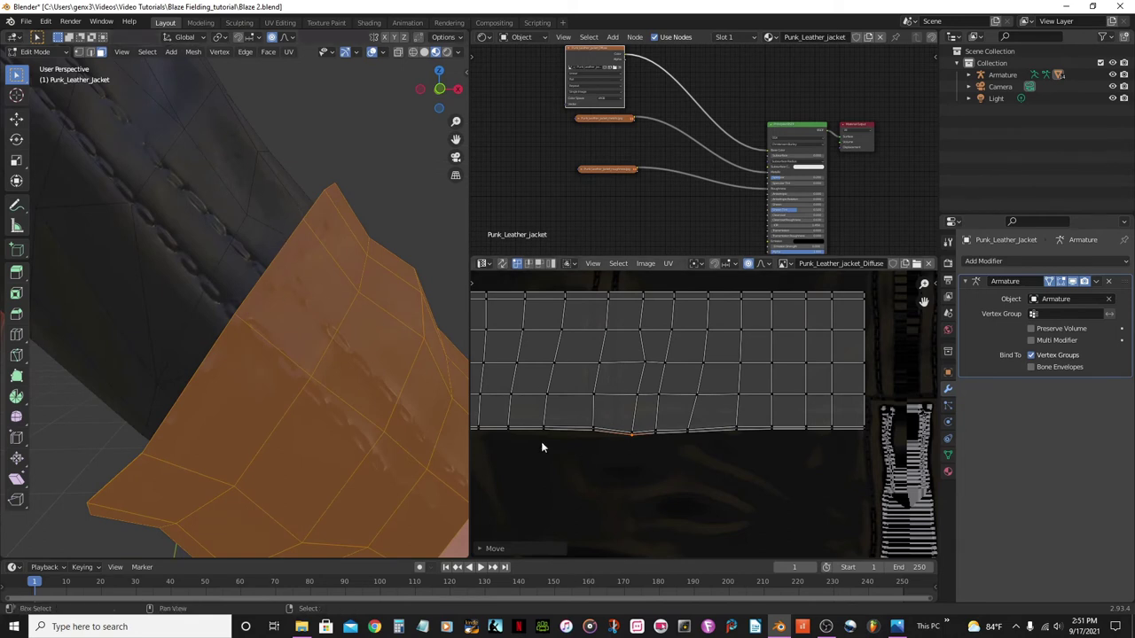
middle_drag(540, 441, 666, 423)
middle_drag(527, 440, 599, 430)
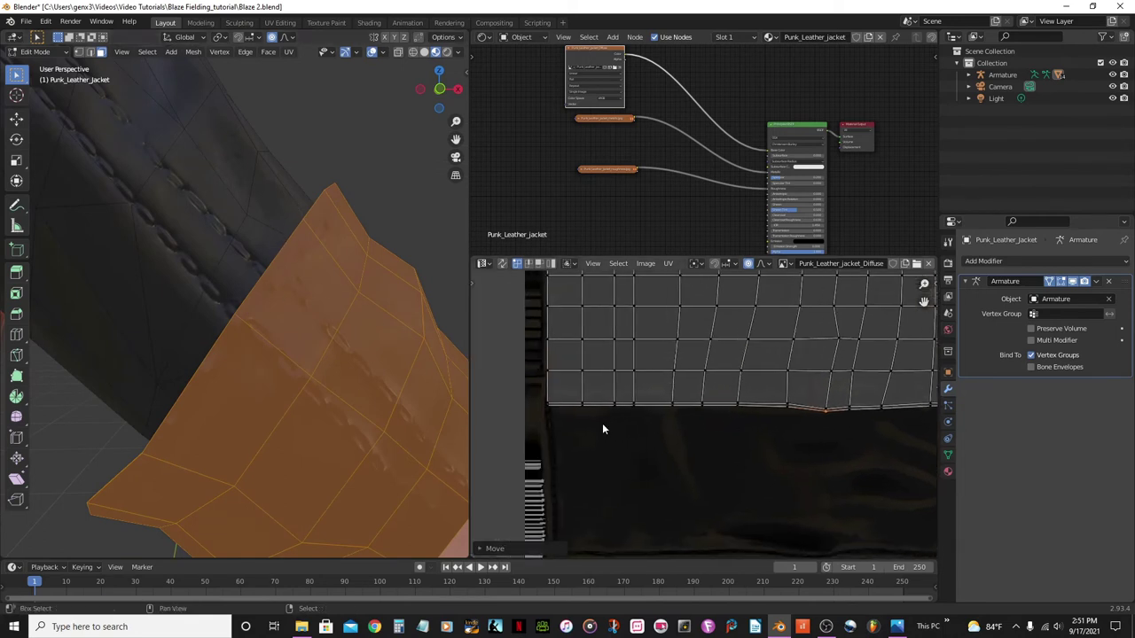
middle_drag(243, 427, 320, 417)
alt+click(759, 407)
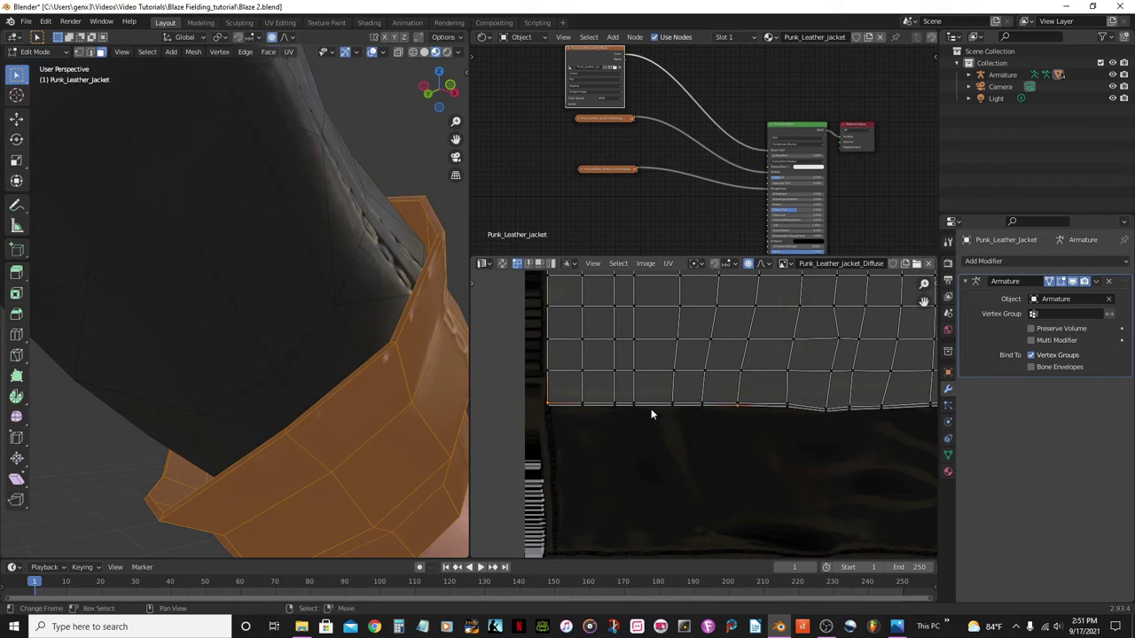
key(c)
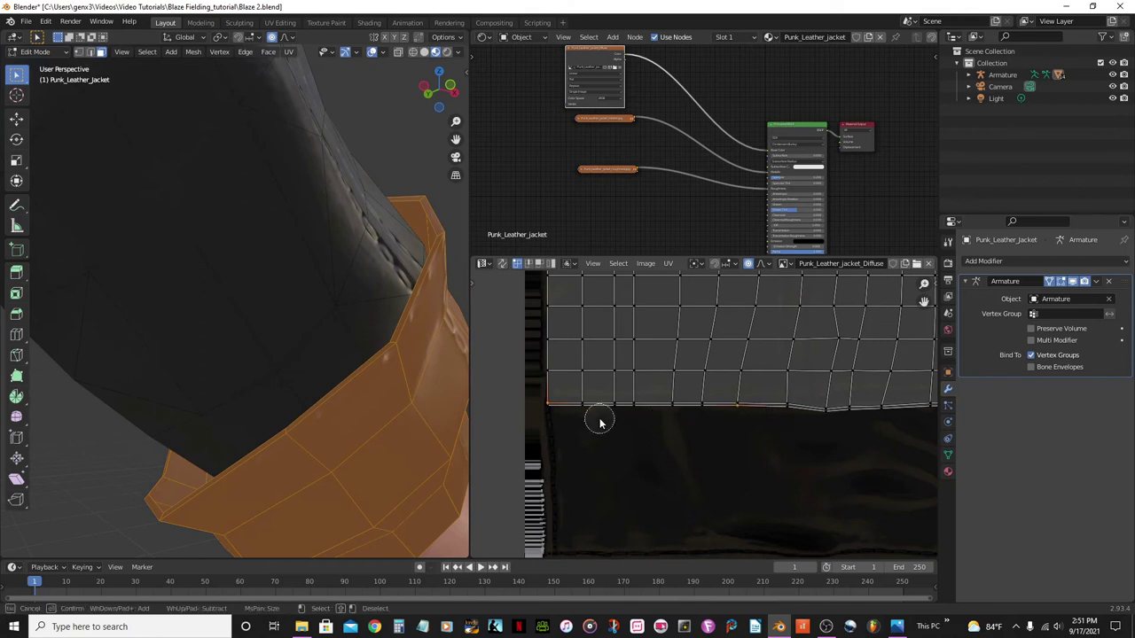
drag(553, 412, 732, 413)
right_click(732, 413)
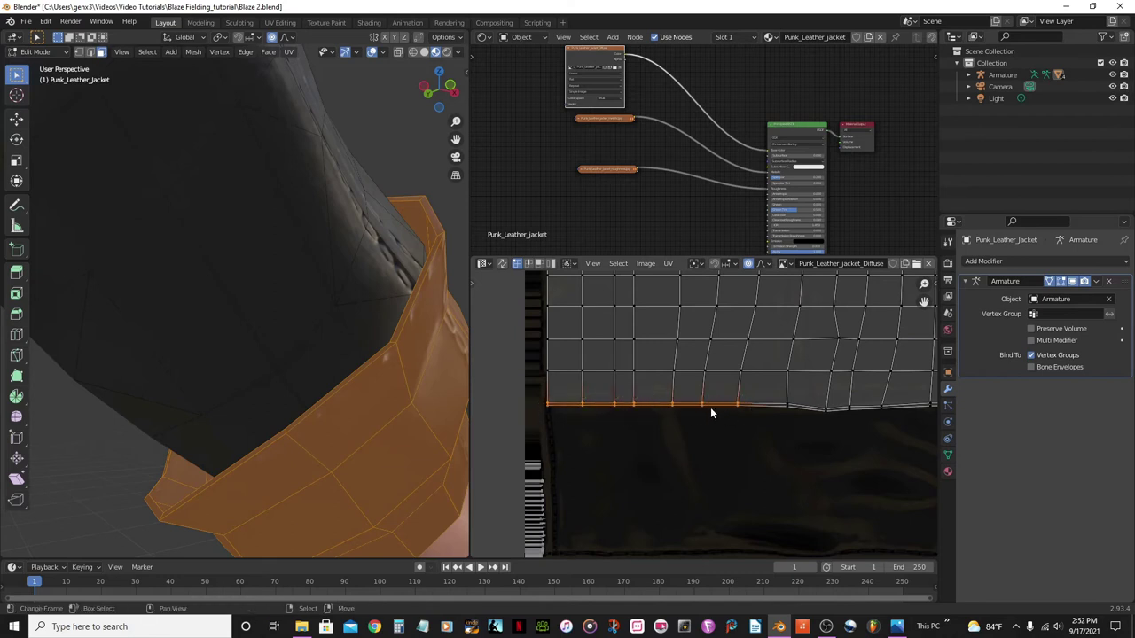
middle_drag(266, 390, 381, 424)
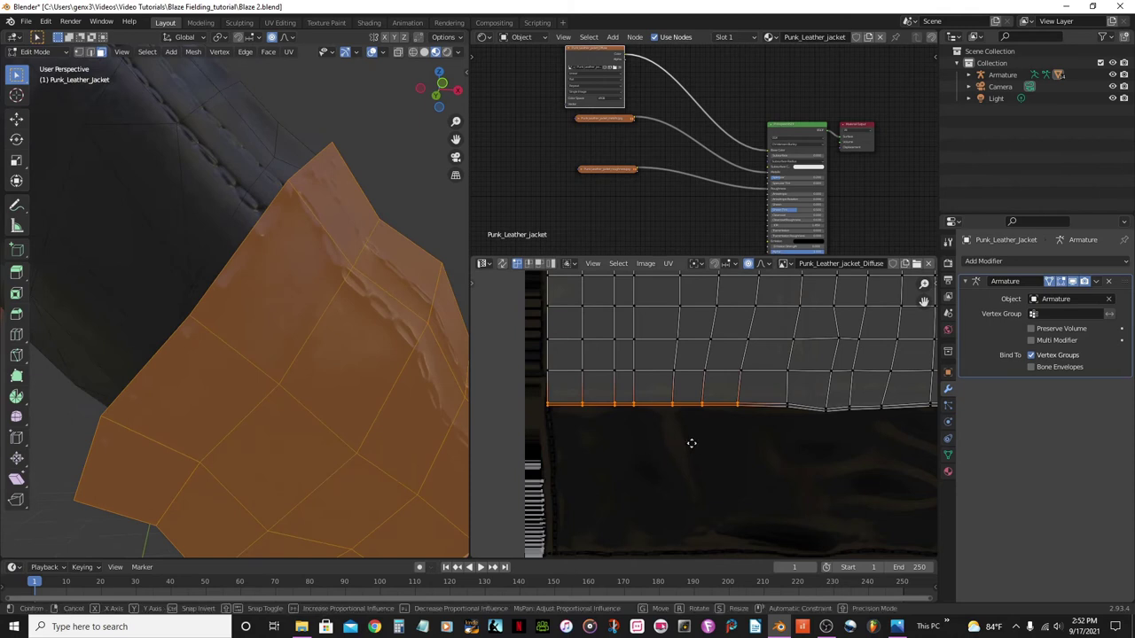
key(g)
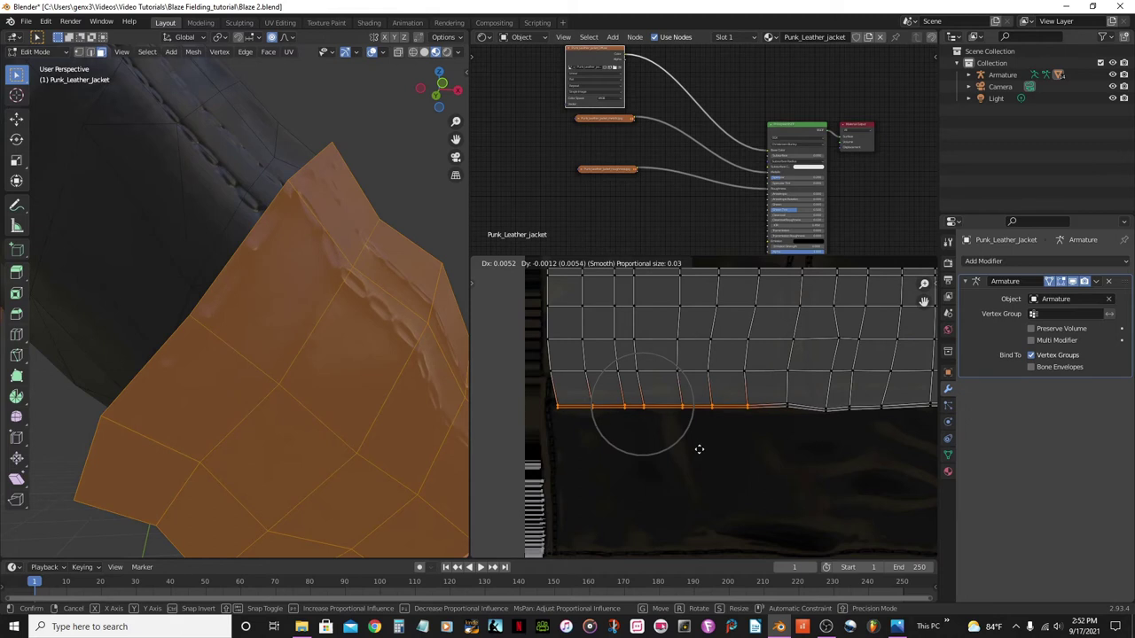
click(698, 451)
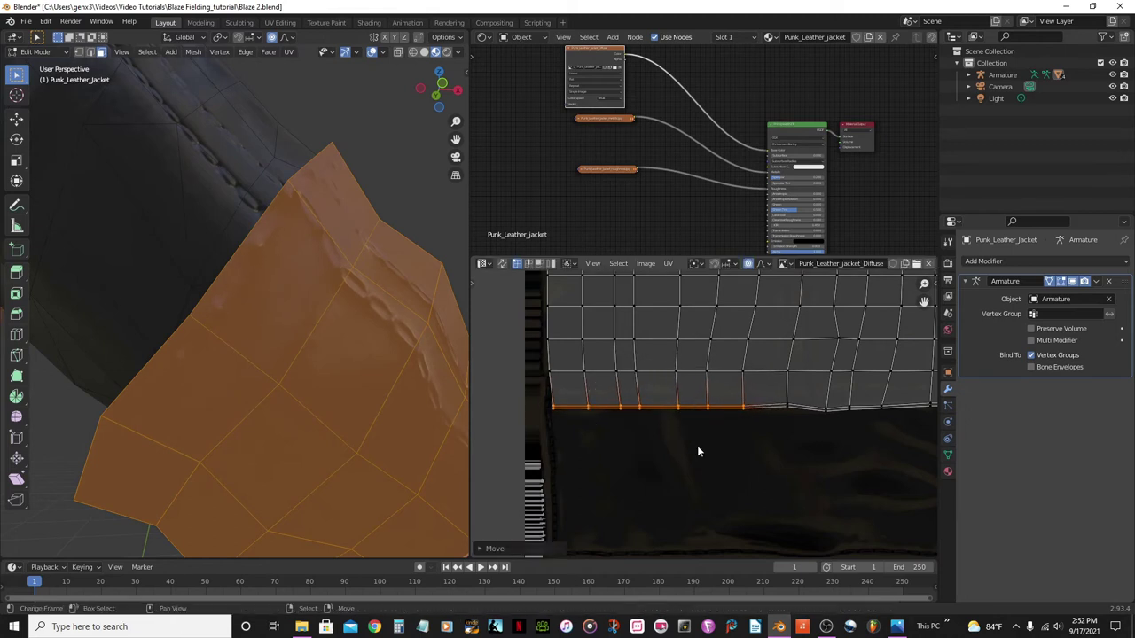
Move the lower-edge vertex just left of the island's centre about -0.003 along X and -0.002 along Y with proportional size 0.02.
click(790, 413)
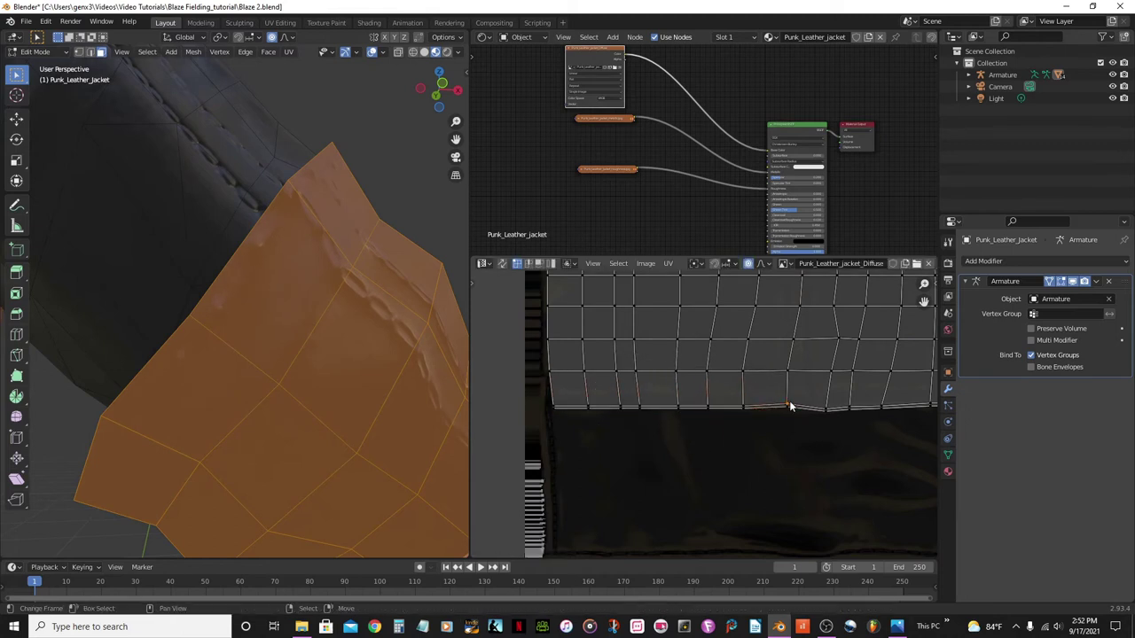
key(g)
scroll(789, 403, up, 3)
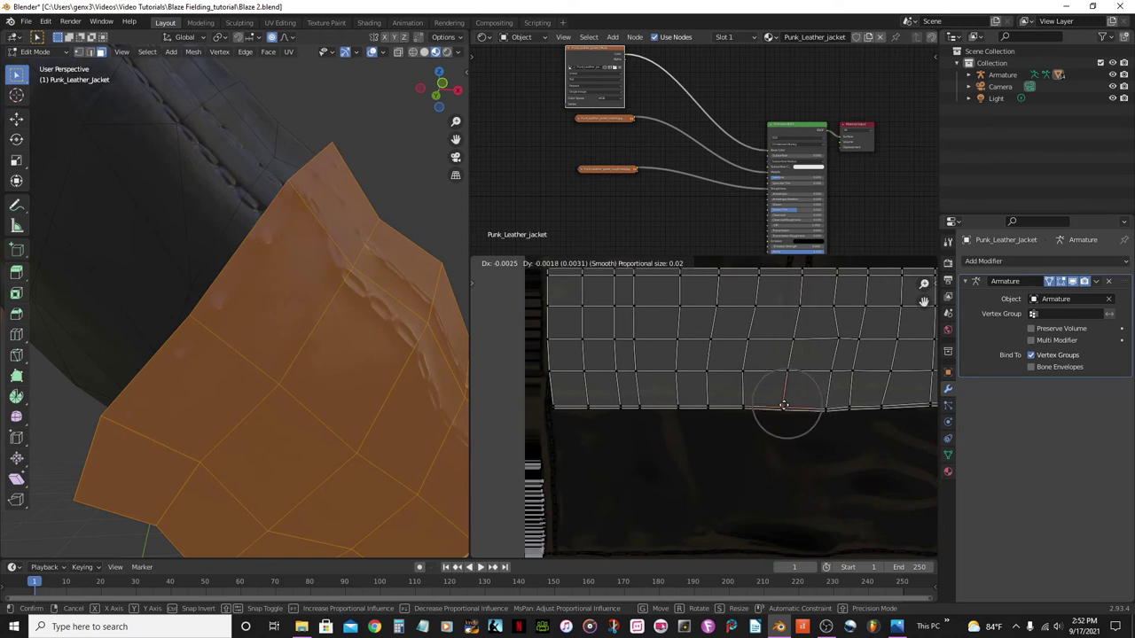
click(784, 404)
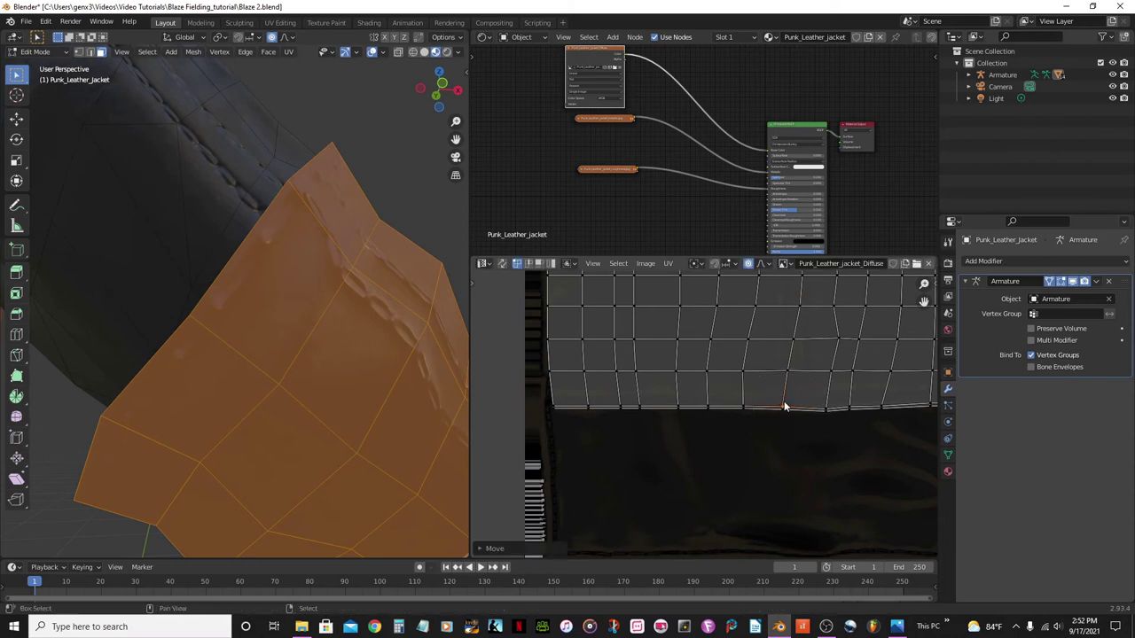
Check the sleeve and cuff seams in Object Mode, up close and on the whole figure.
scroll(273, 297, down, 3)
key(Tab)
middle_drag(273, 298, 39, 329)
middle_drag(191, 363, 267, 345)
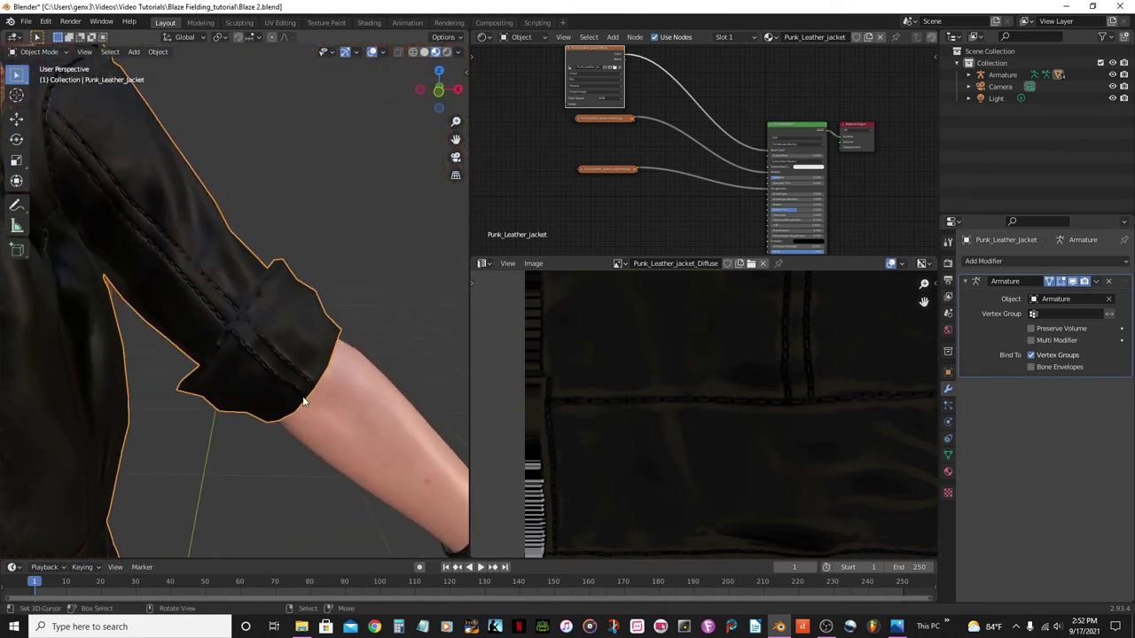
scroll(260, 359, down, 6)
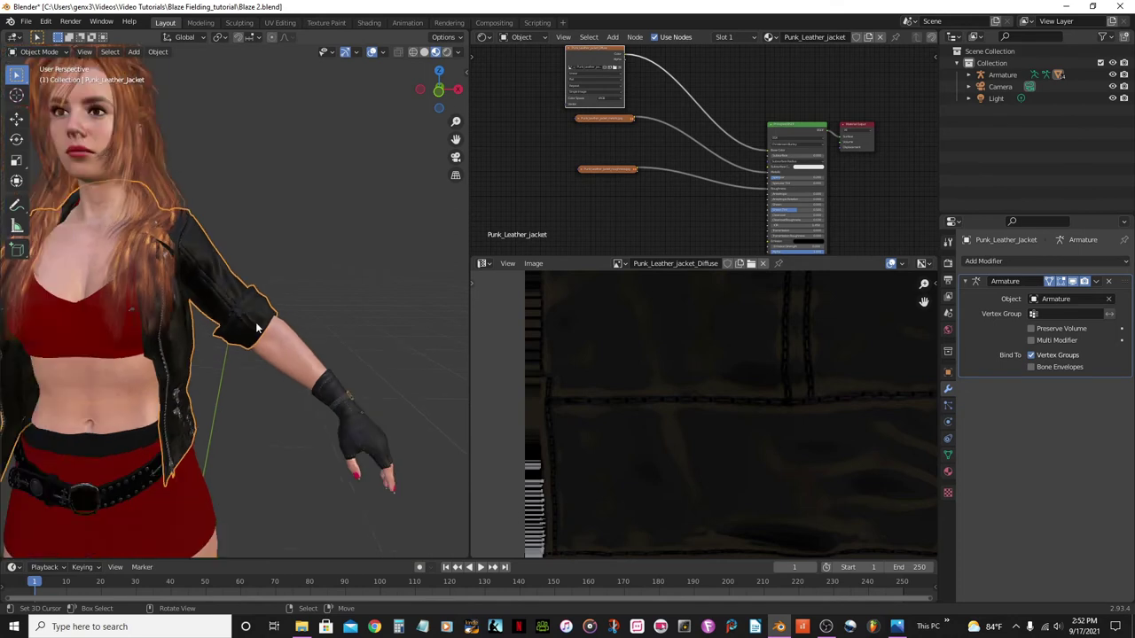
middle_drag(257, 328, 261, 345)
scroll(262, 347, up, 5)
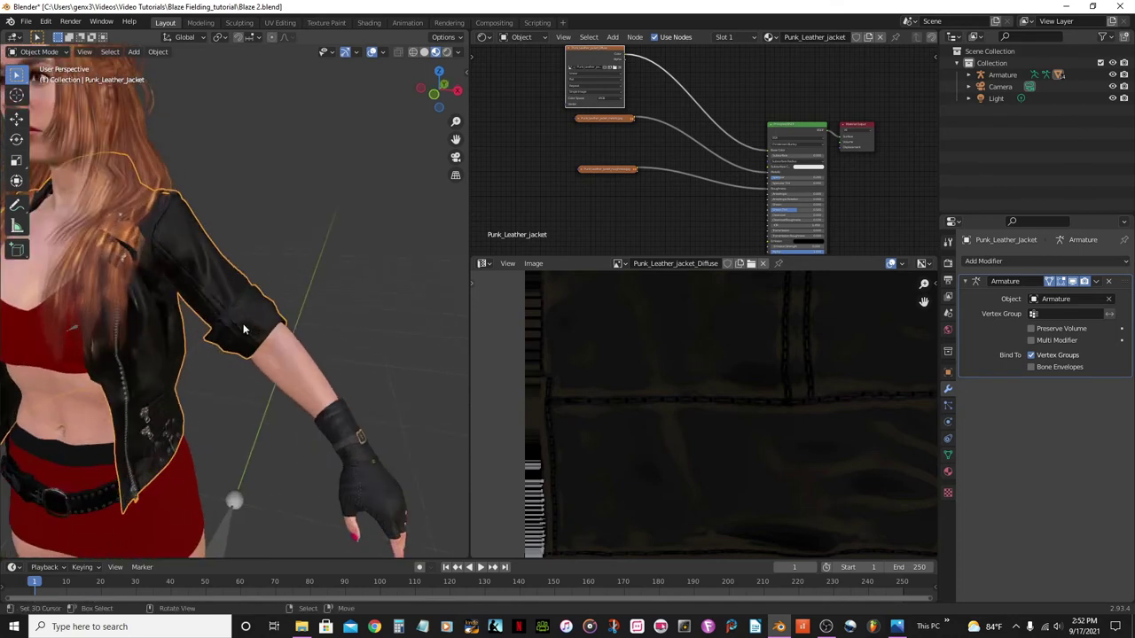
Add a Subdivision Surface modifier to the leather jacket and save the file.
scroll(269, 330, up, 2)
scroll(269, 330, down, 4)
key(KP_1)
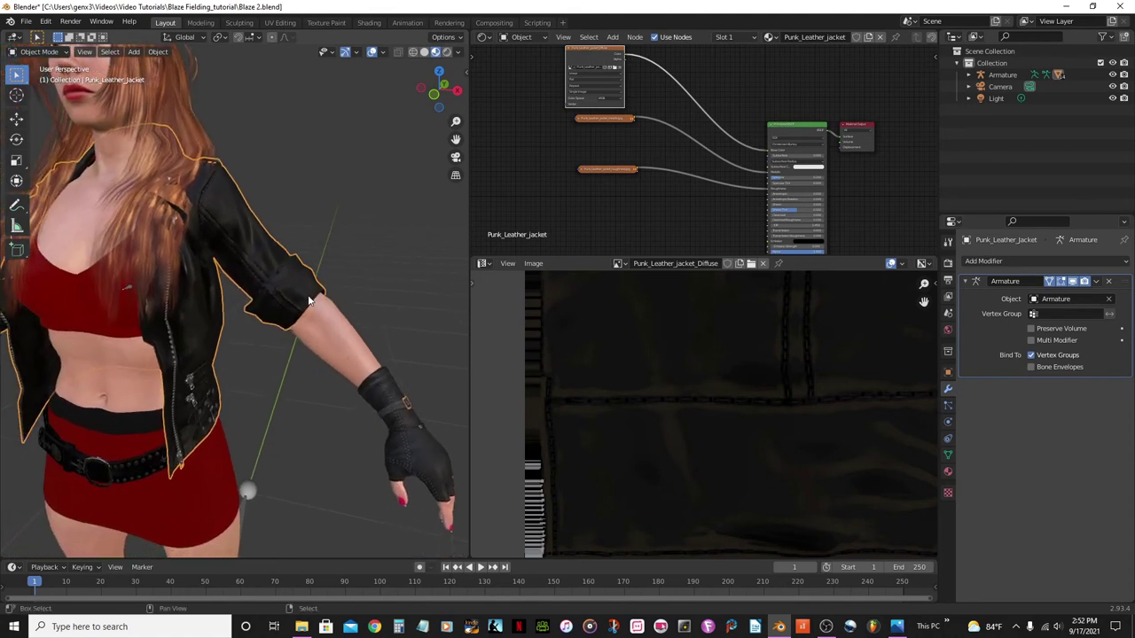
scroll(299, 330, up, 2)
scroll(299, 330, up, 1)
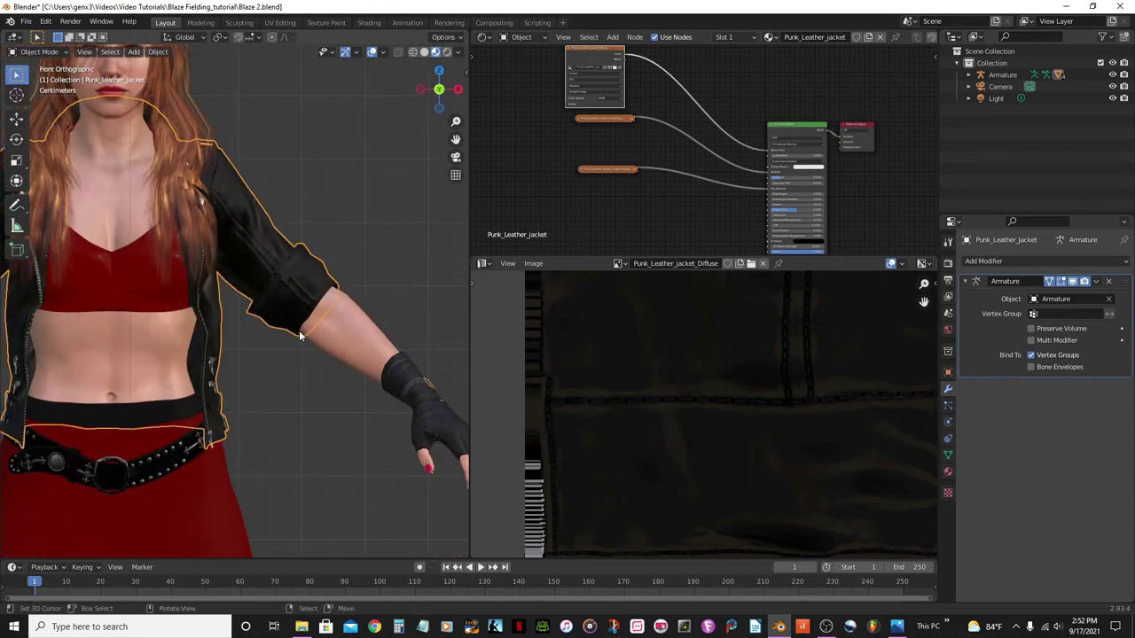
scroll(299, 330, up, 3)
shift+middle_drag(297, 336, 257, 348)
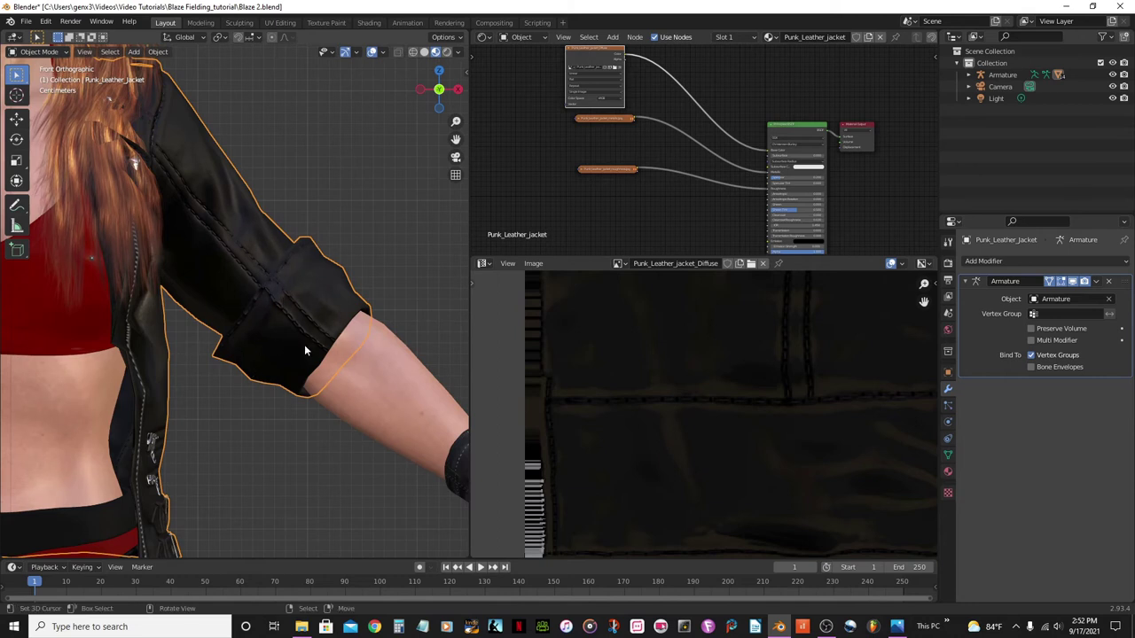
click(991, 261)
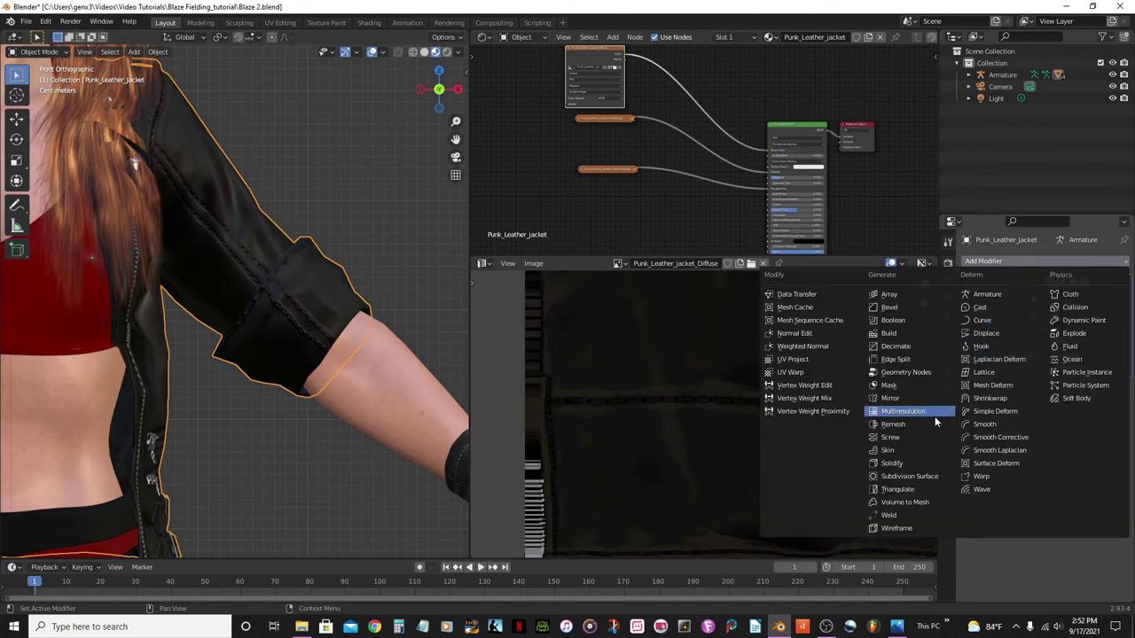
click(916, 479)
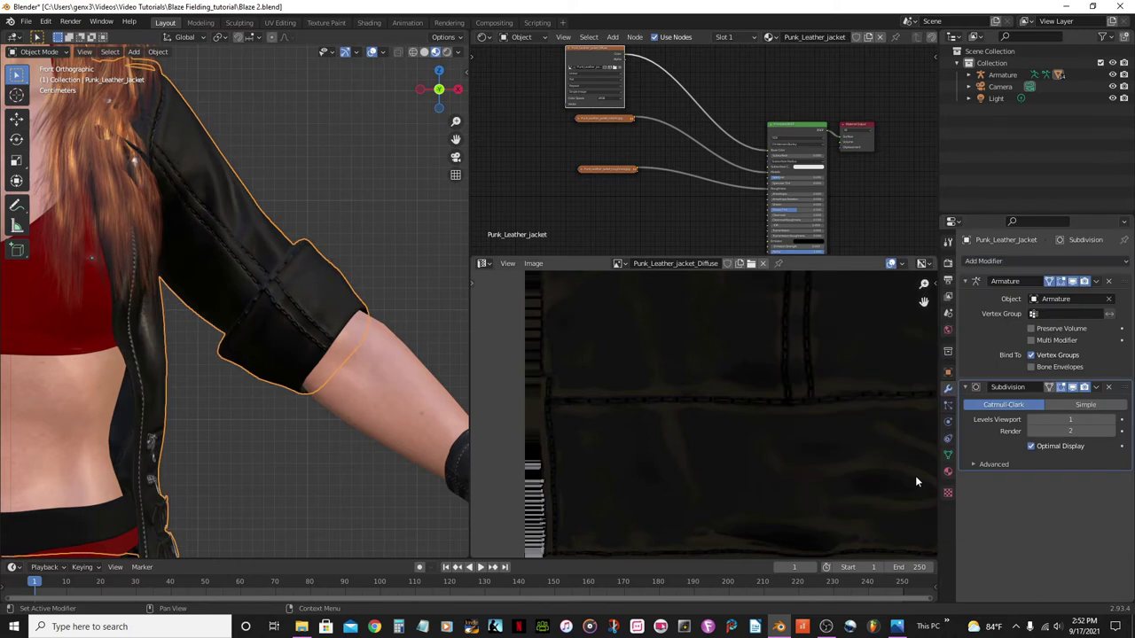
scroll(351, 236, down, 5)
middle_drag(350, 236, 314, 294)
key(ctrl+s)
Hide the viewport overlays and examine the smoothed jacket on the figure in Rendered shading, up close and at full figure.
middle_drag(330, 370, 259, 323)
scroll(233, 357, up, 5)
scroll(292, 372, down, 4)
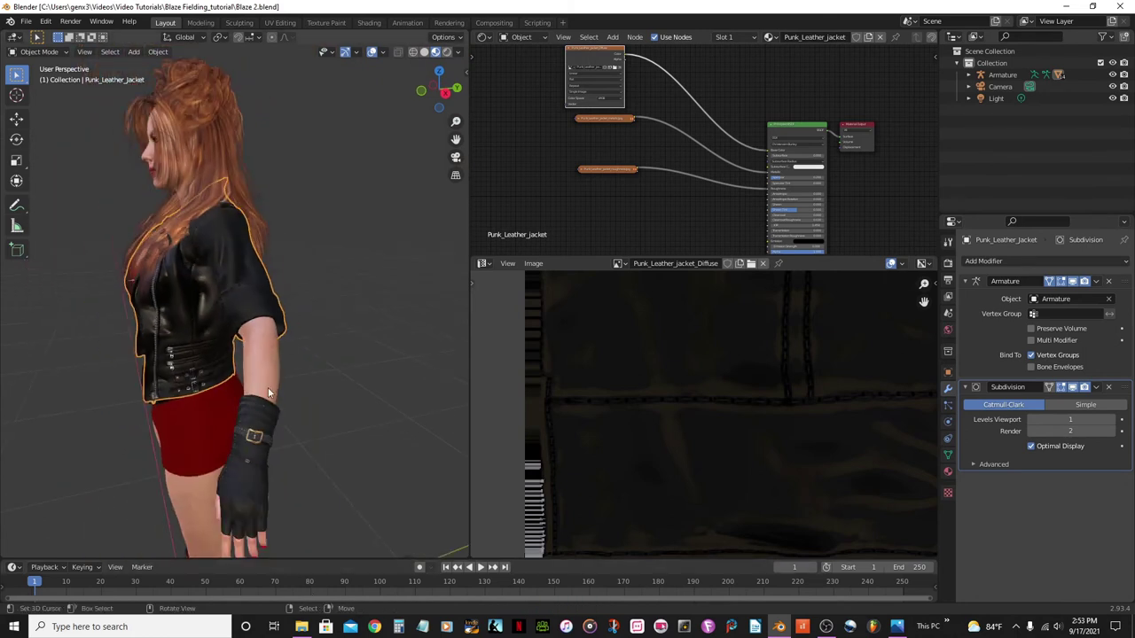
key(KP_1)
shift+middle_drag(253, 306, 299, 287)
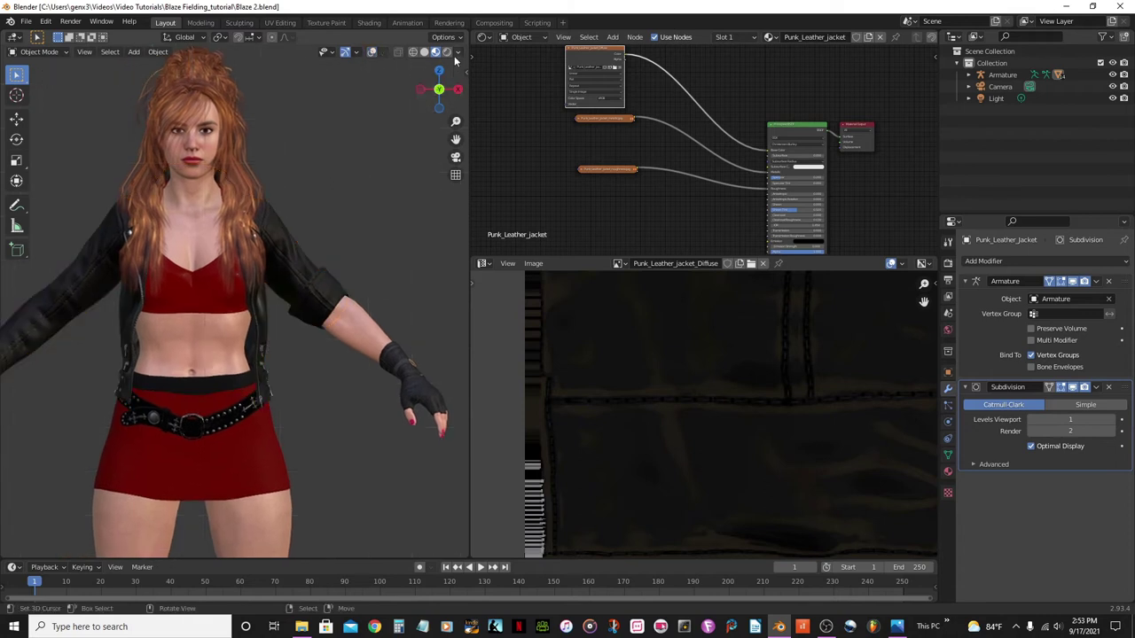
click(446, 51)
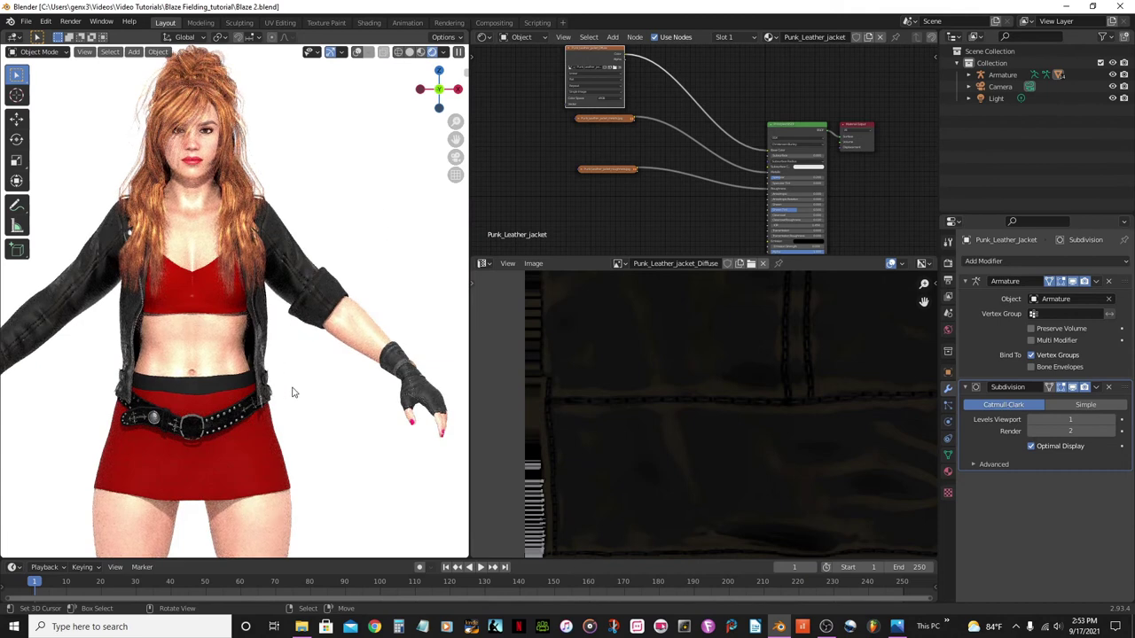
scroll(301, 377, up, 4)
middle_drag(295, 371, 298, 316)
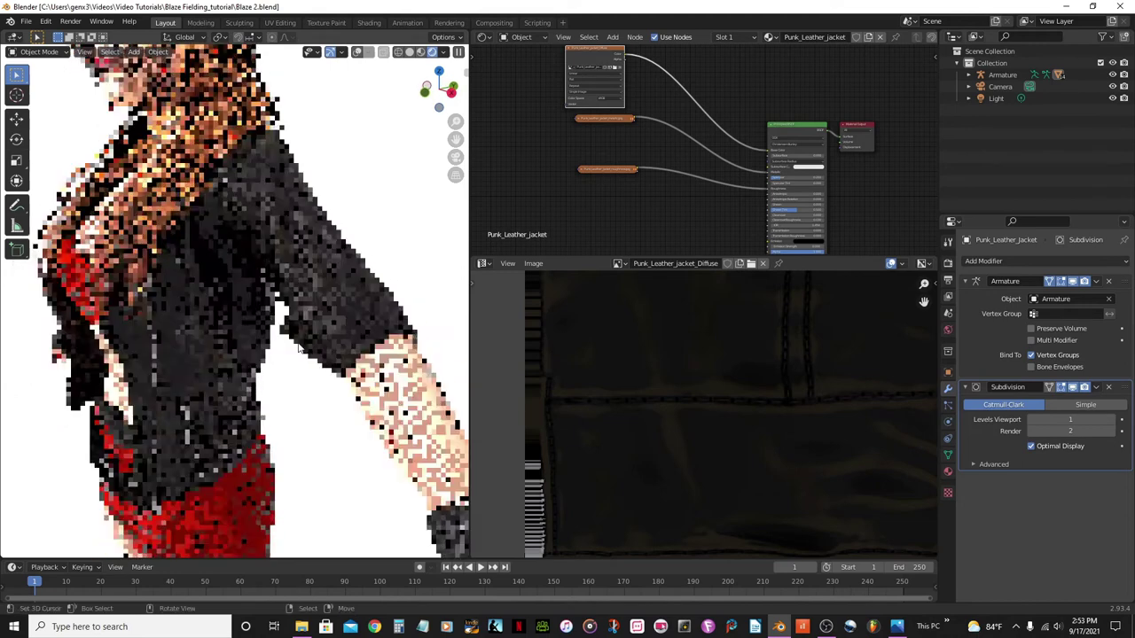
scroll(348, 345, down, 4)
middle_drag(347, 345, 387, 312)
scroll(122, 304, up, 2)
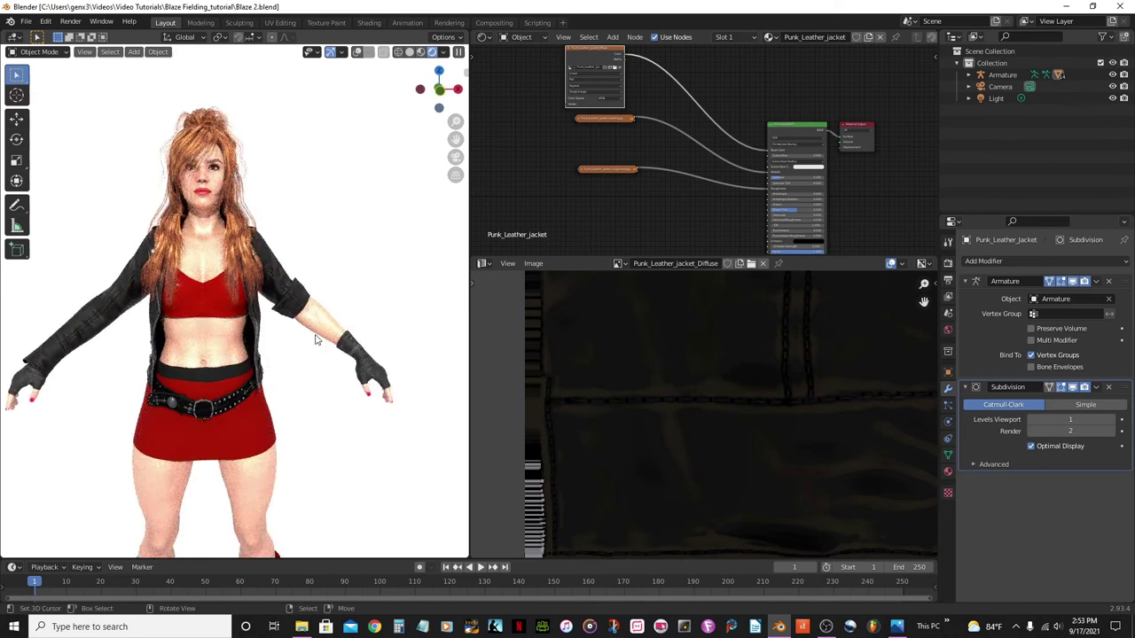
middle_drag(314, 340, 315, 330)
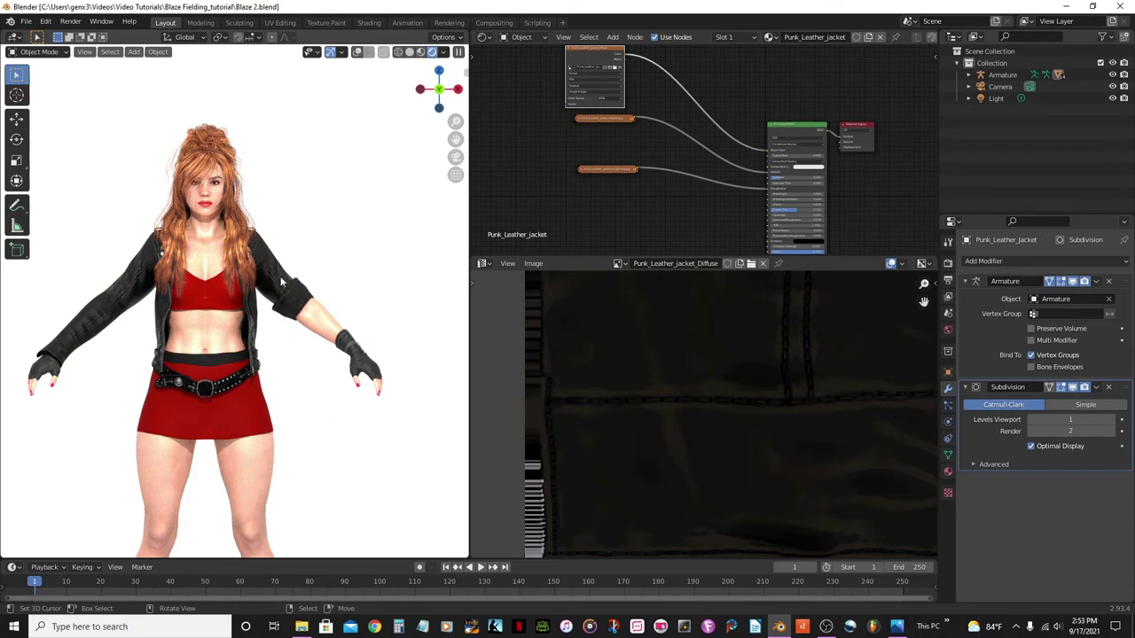
scroll(127, 345, up, 1)
middle_drag(127, 346, 143, 321)
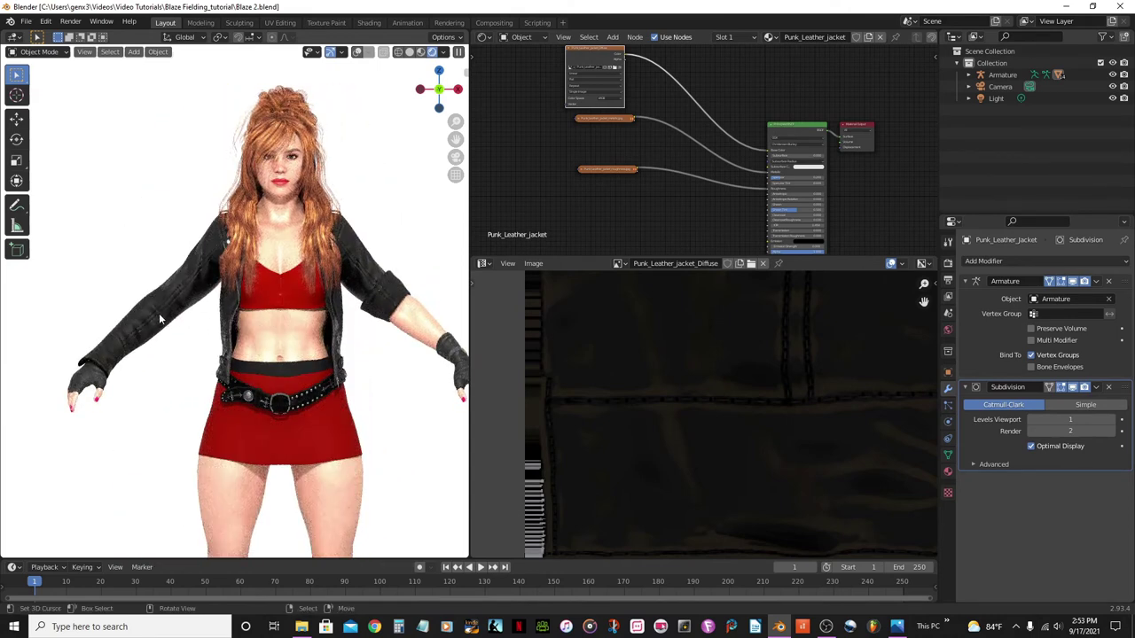
scroll(162, 301, down, 1)
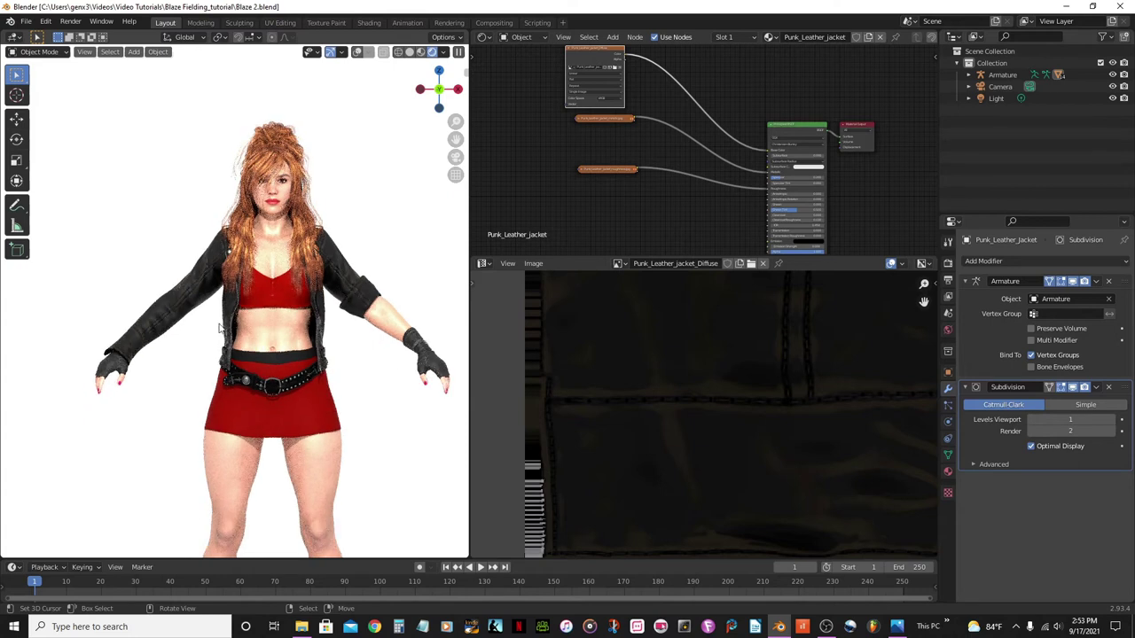
shift+middle_drag(360, 333, 321, 323)
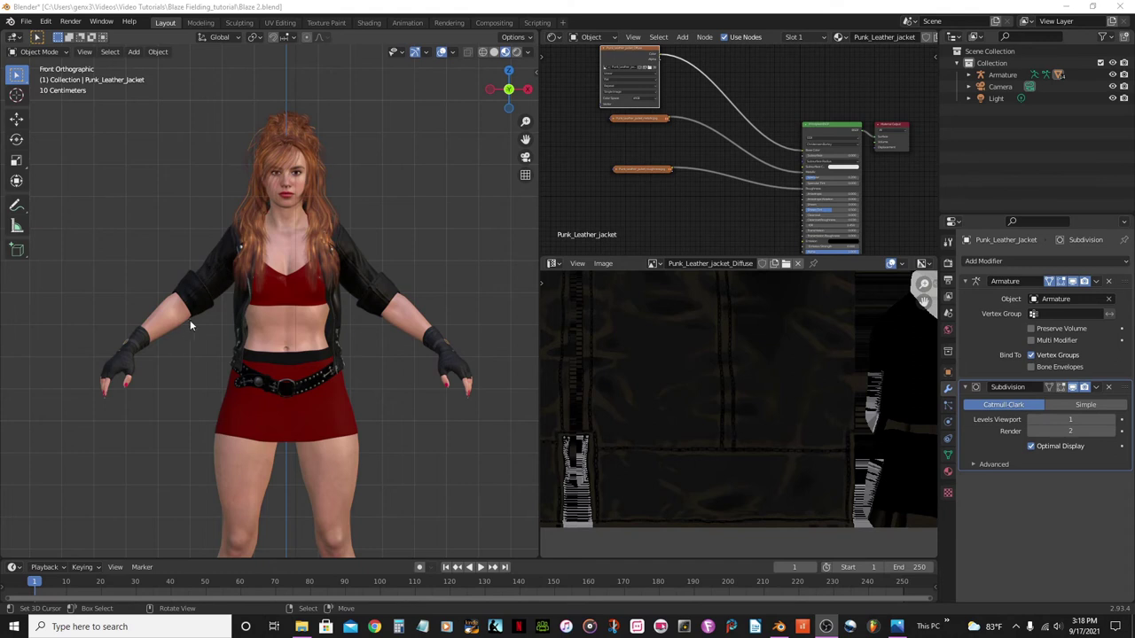
Inspect the figure with both sleeves rolled up in Rendered shading, then from the front down to the boots in Material Preview.
click(518, 52)
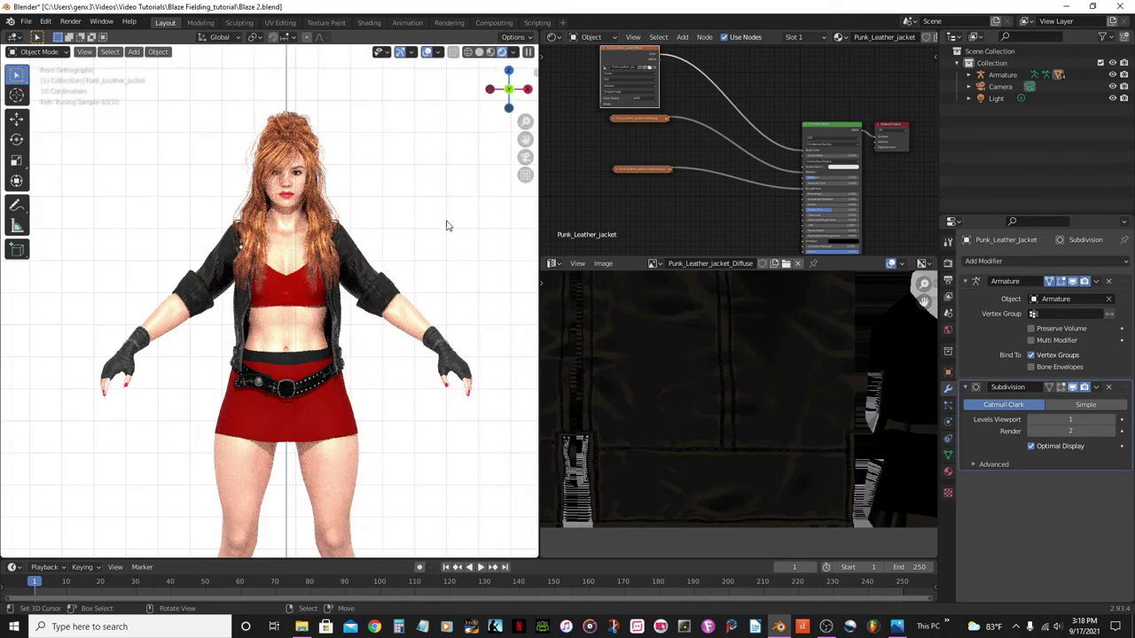
middle_drag(405, 213, 471, 130)
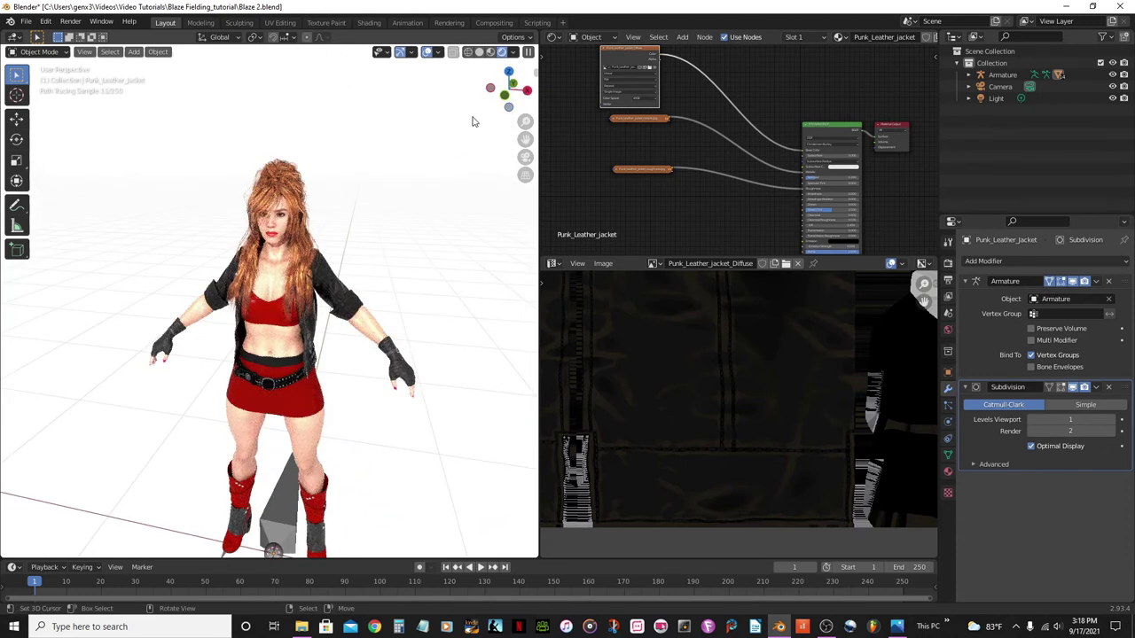
click(491, 51)
scroll(354, 333, up, 2)
scroll(354, 327, down, 2)
middle_drag(318, 347, 320, 312)
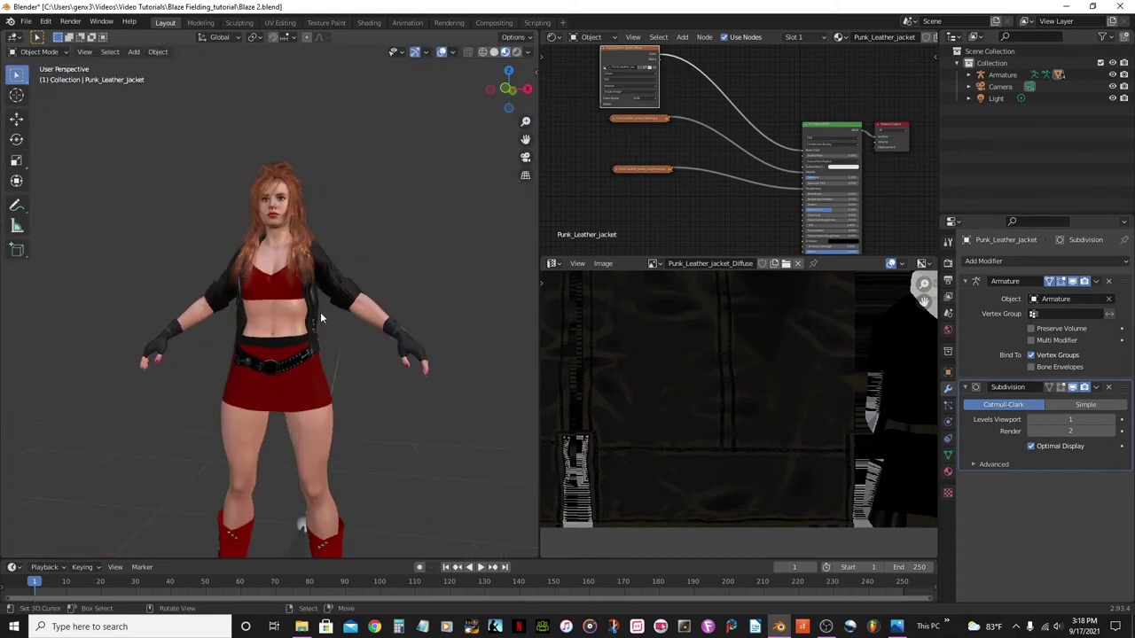
key(KP_1)
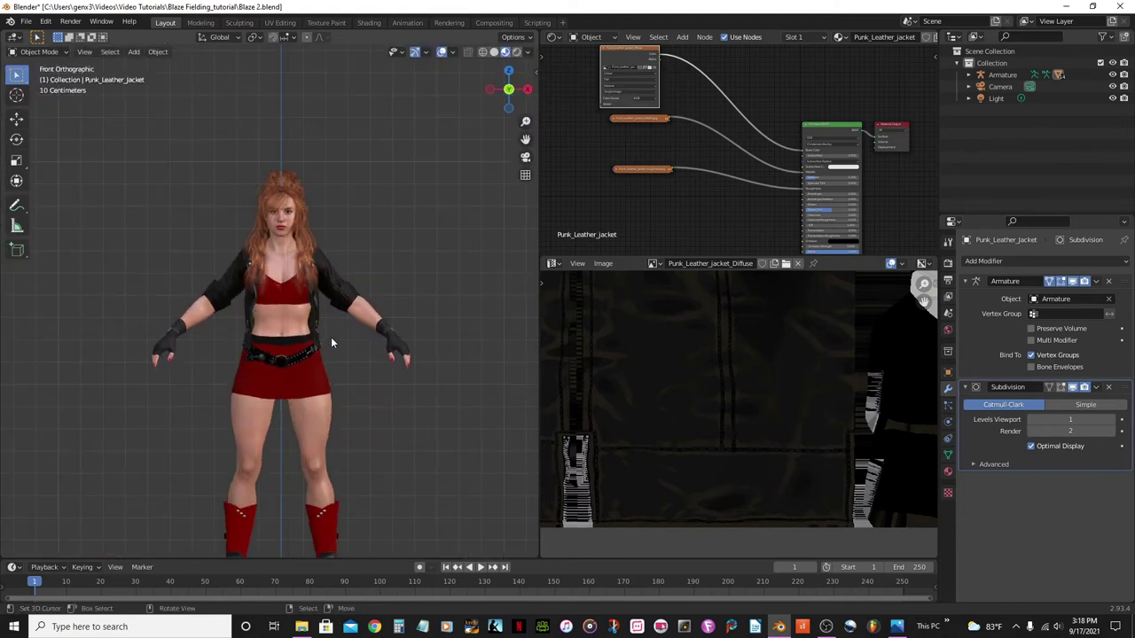
scroll(331, 337, down, 1)
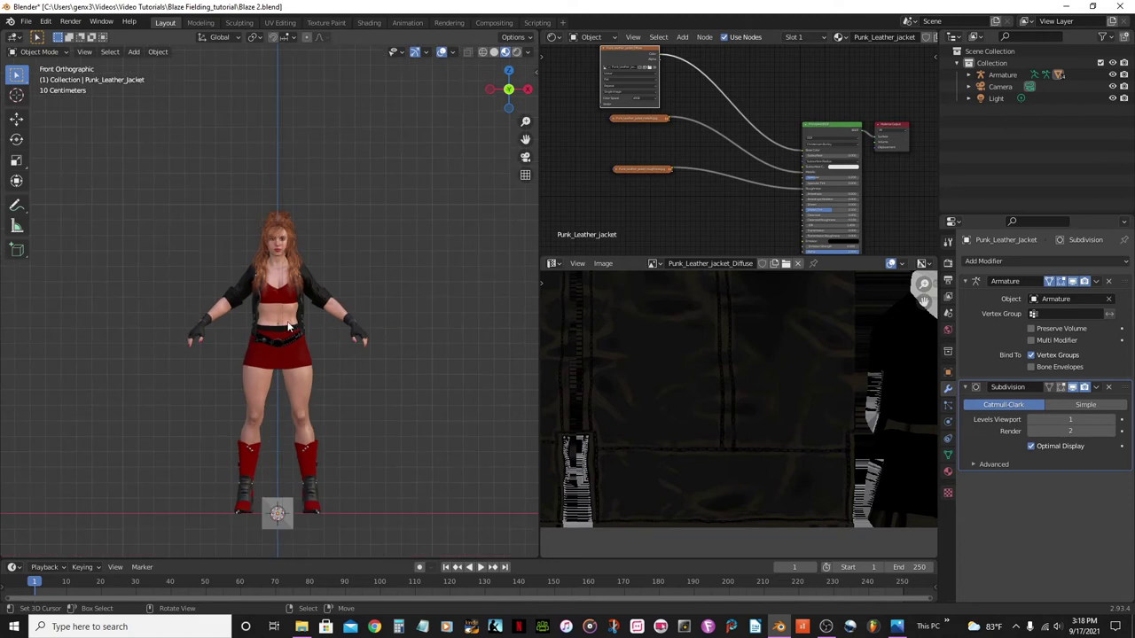
shift+middle_drag(265, 347, 277, 249)
scroll(277, 254, up, 2)
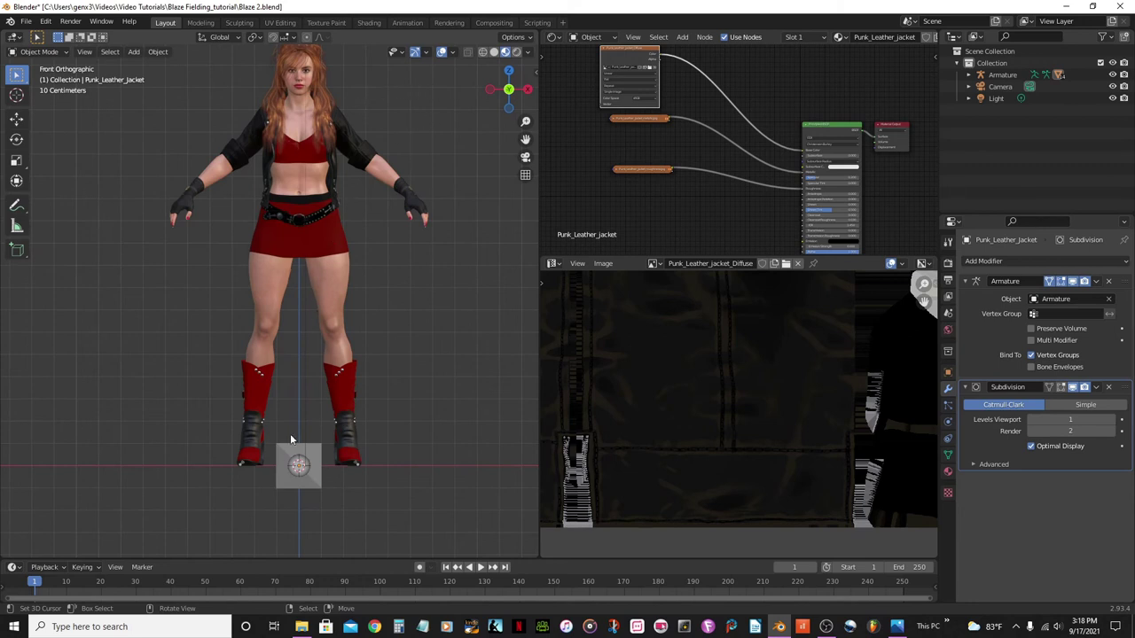
scroll(336, 241, down, 1)
scroll(328, 242, down, 1)
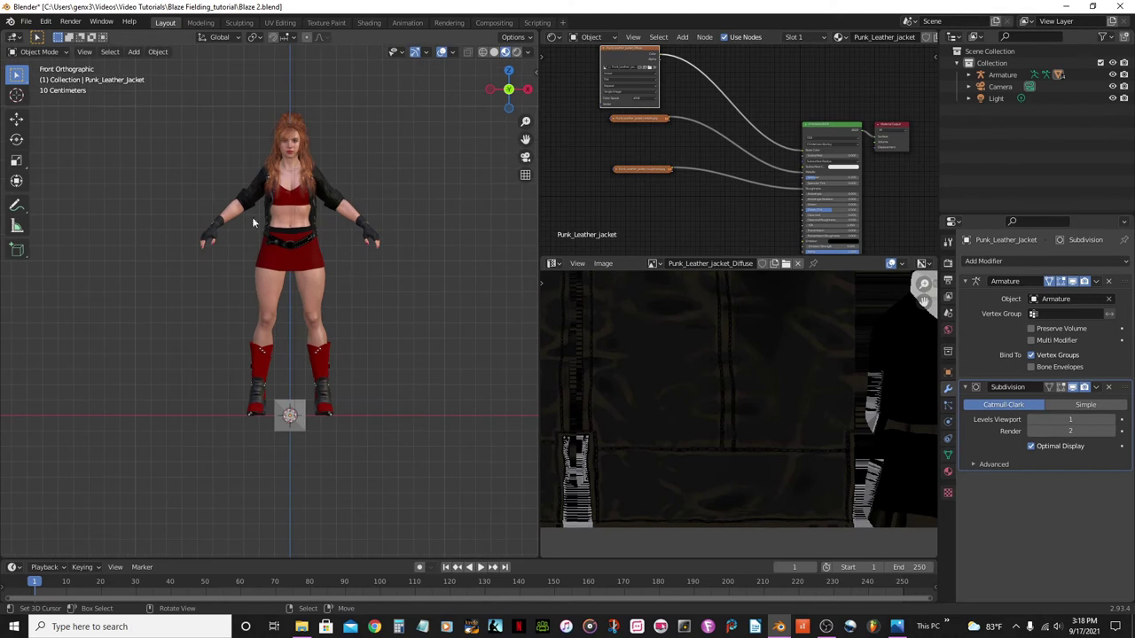
Set the armature's viewport display to Stick and have its bones drawn In Front of the character.
middle_drag(294, 292, 243, 329)
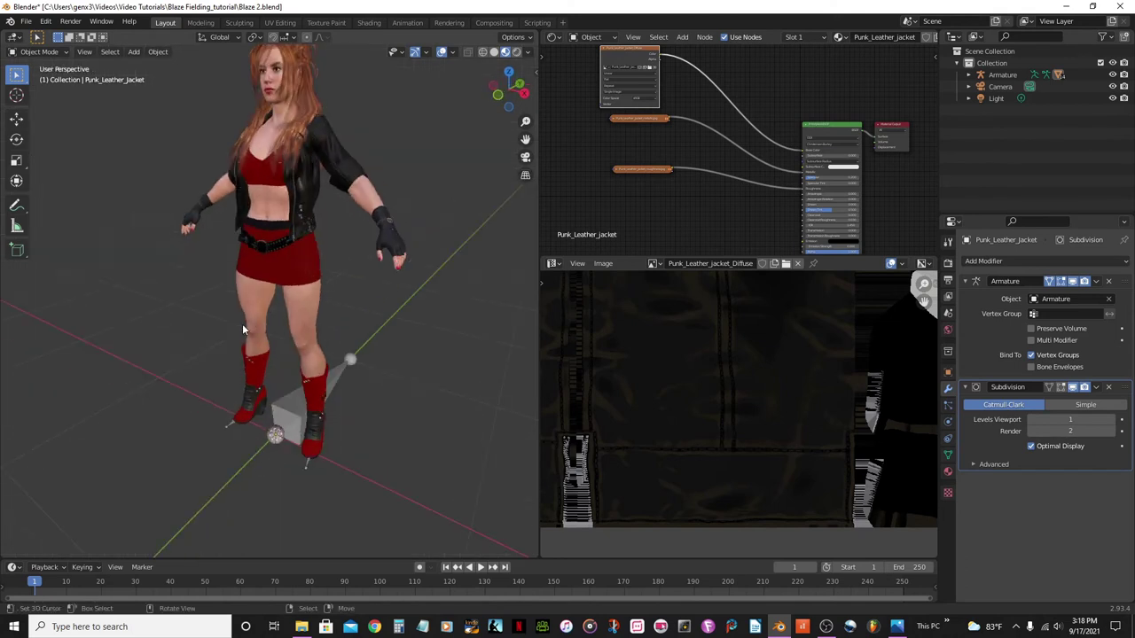
click(280, 403)
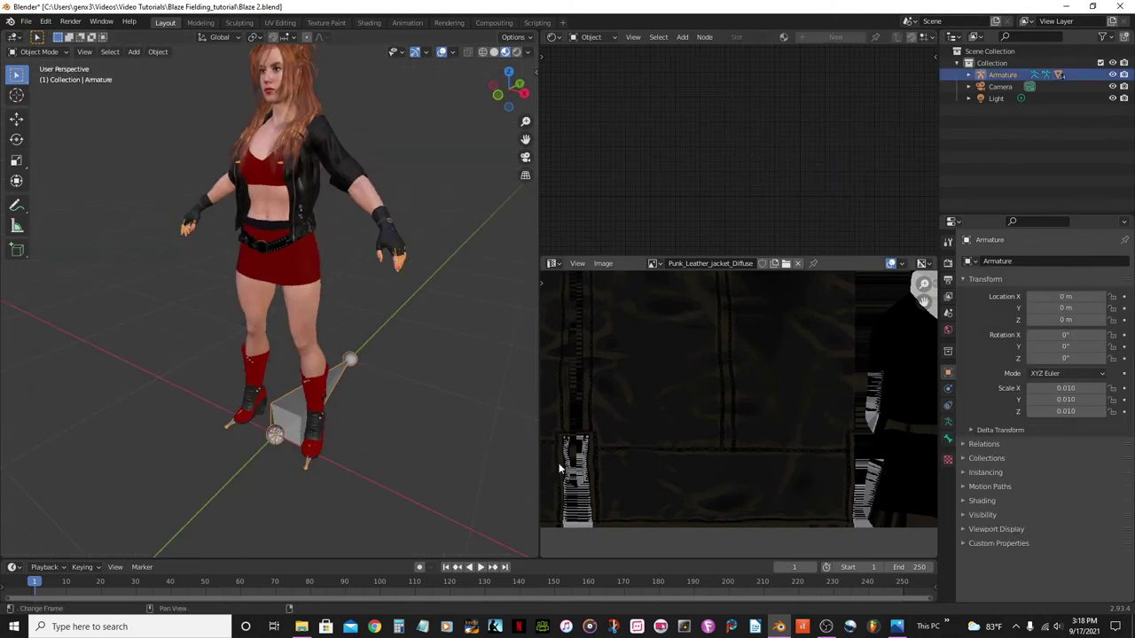
click(948, 425)
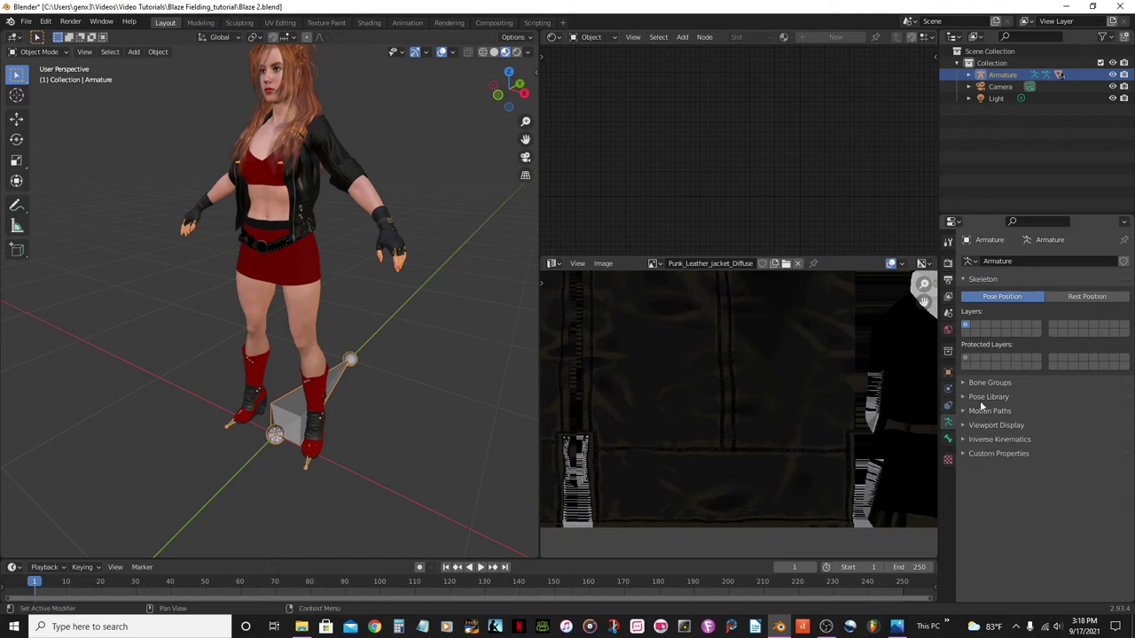
click(963, 427)
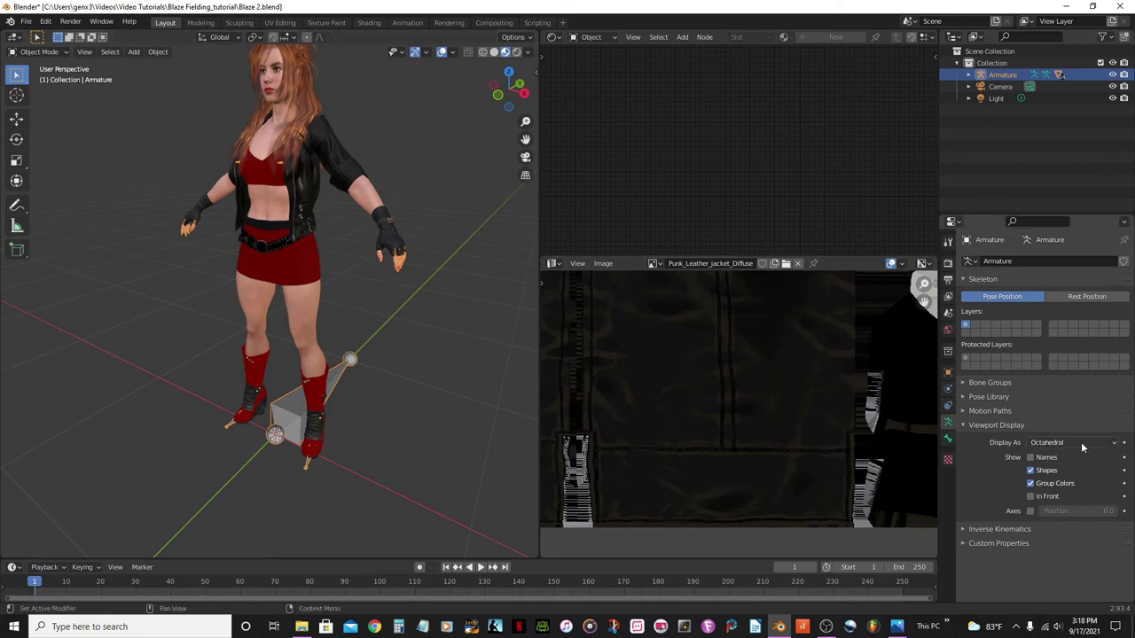
click(1111, 444)
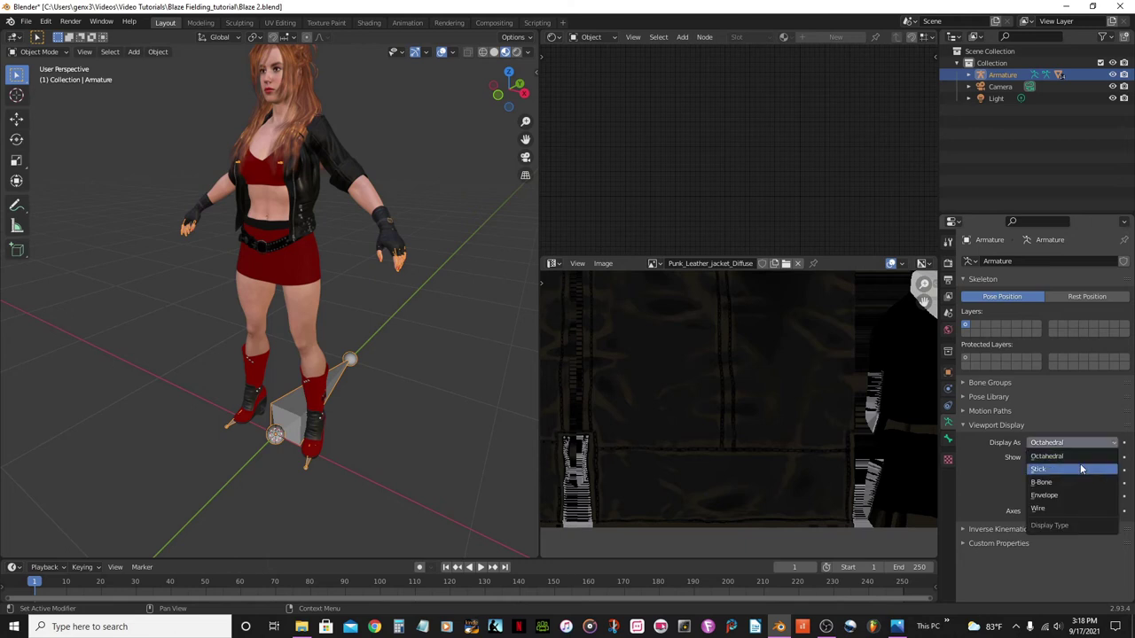
click(1081, 469)
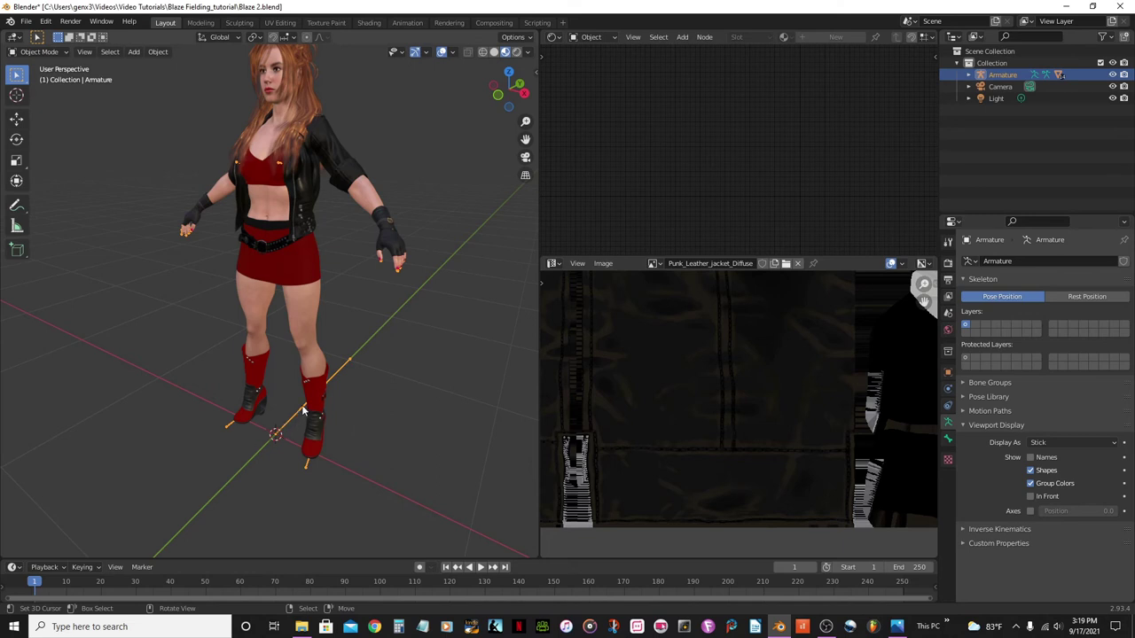
click(1032, 496)
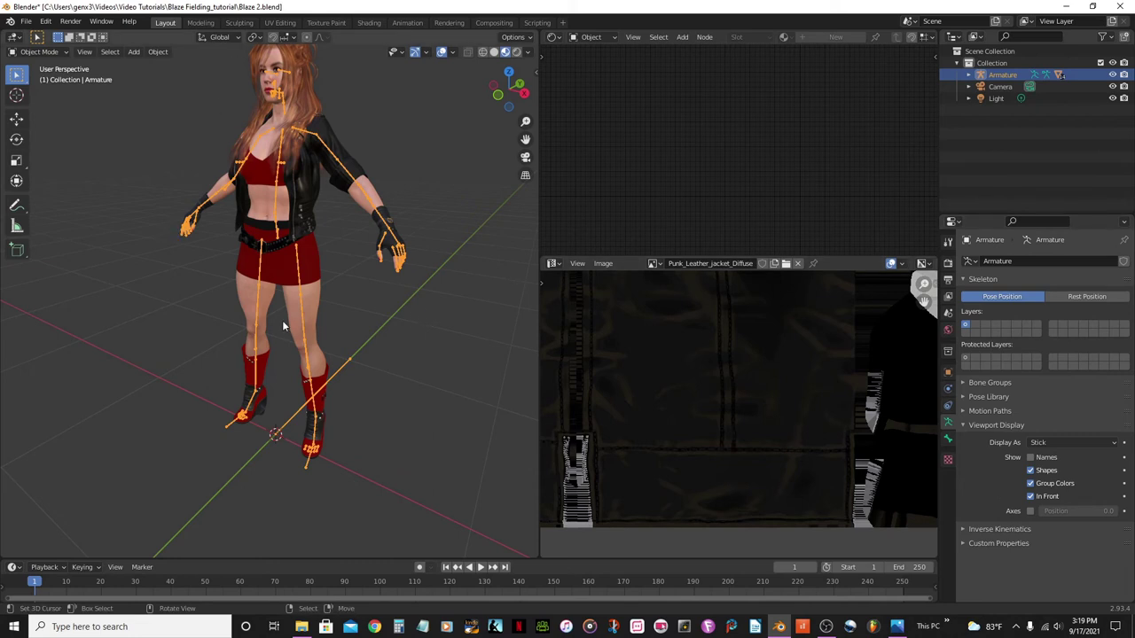
Snap the 3D cursor to the world origin between the character's feet.
scroll(332, 422, down, 3)
key(KP_1)
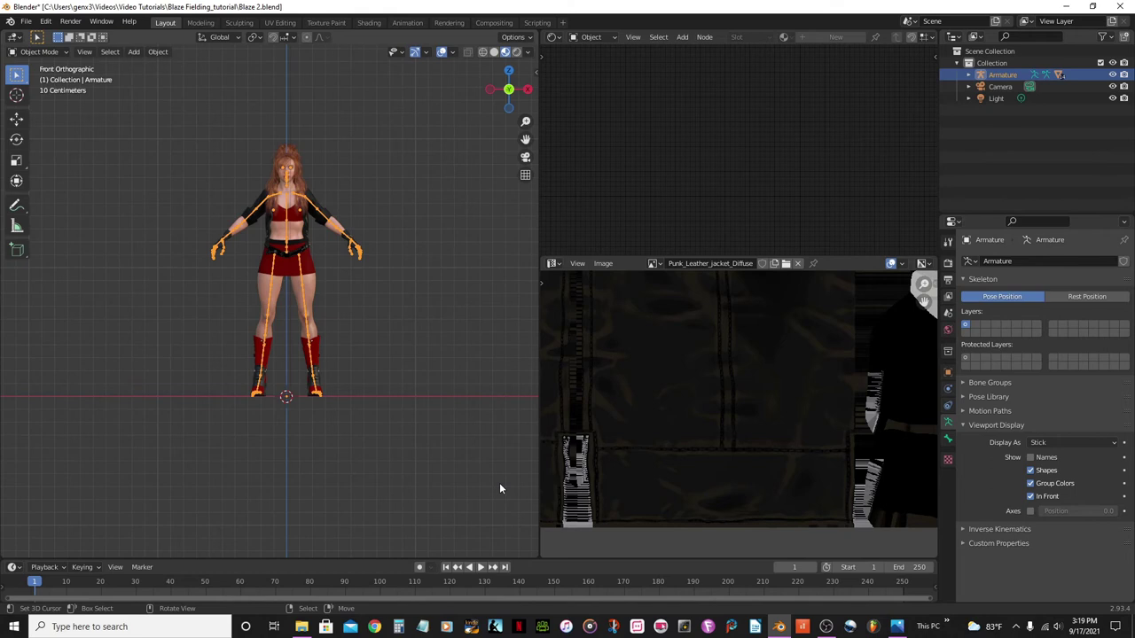
scroll(500, 470, up, 4)
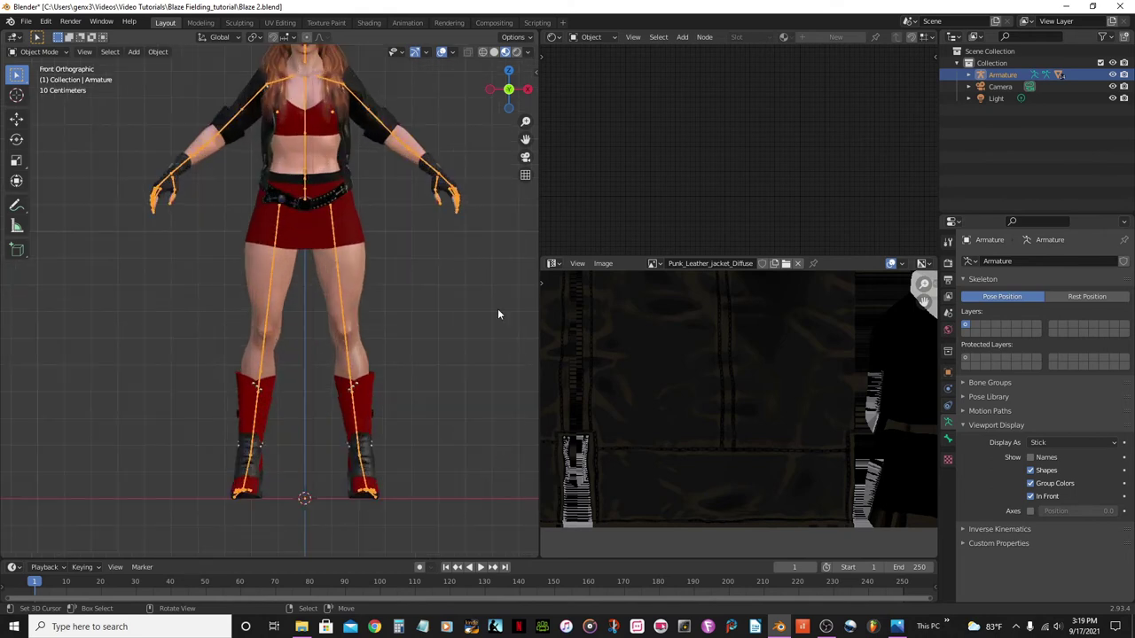
scroll(426, 267, down, 3)
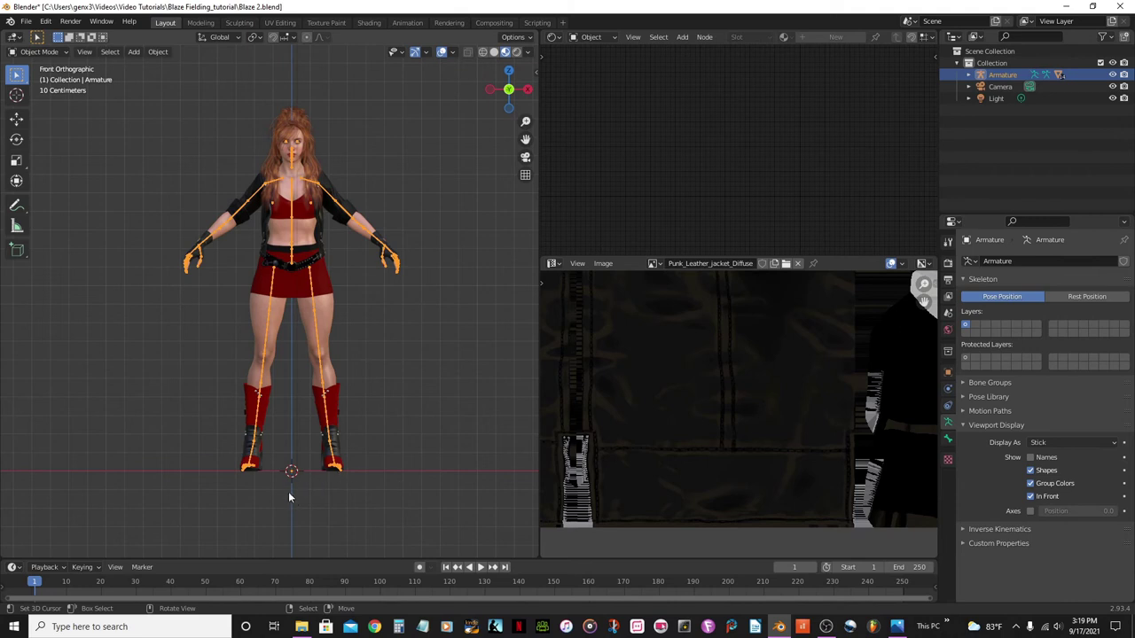
scroll(313, 412, down, 3)
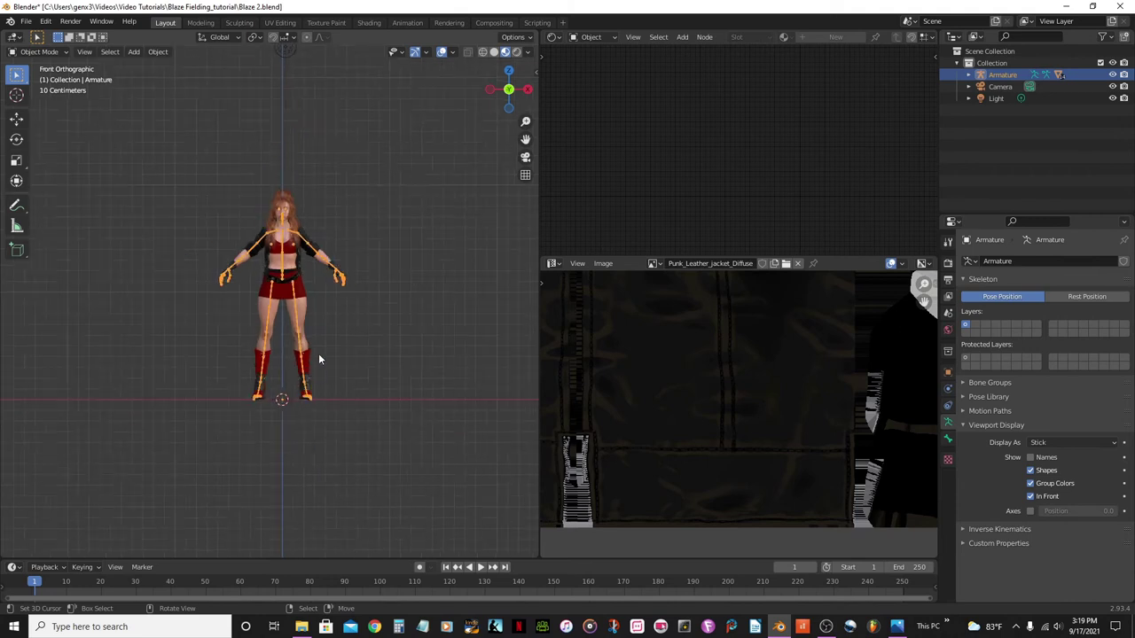
mouse_move(324, 344)
middle_down()
mouse_move(261, 391)
mouse_move(238, 391)
mouse_move(319, 351)
middle_up()
scroll(319, 351, up, 2)
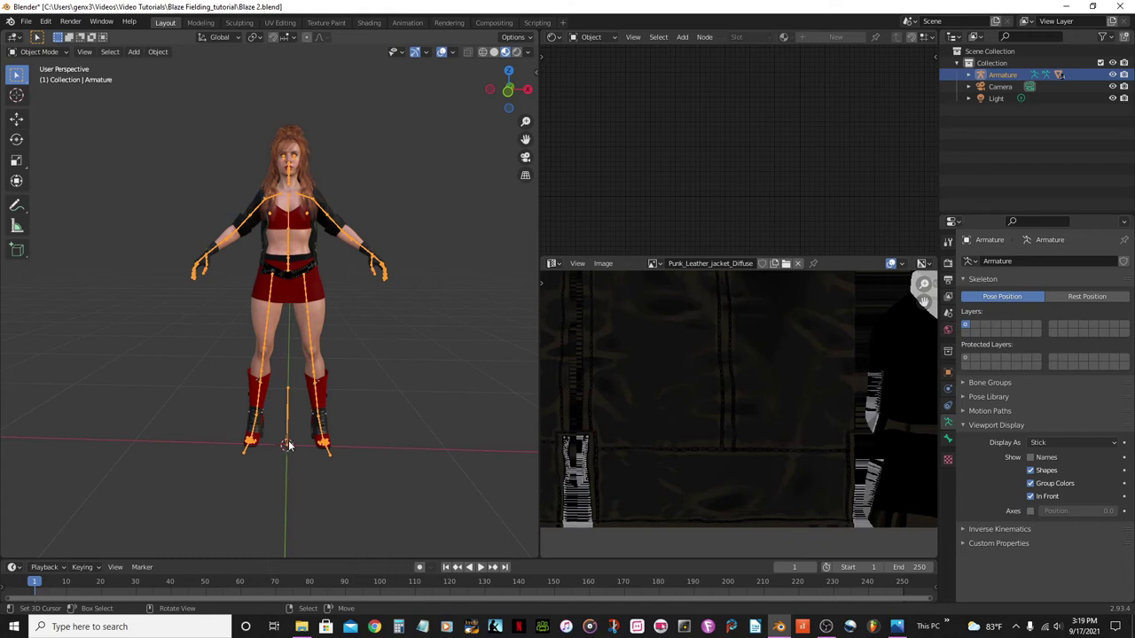
key(shift+s)
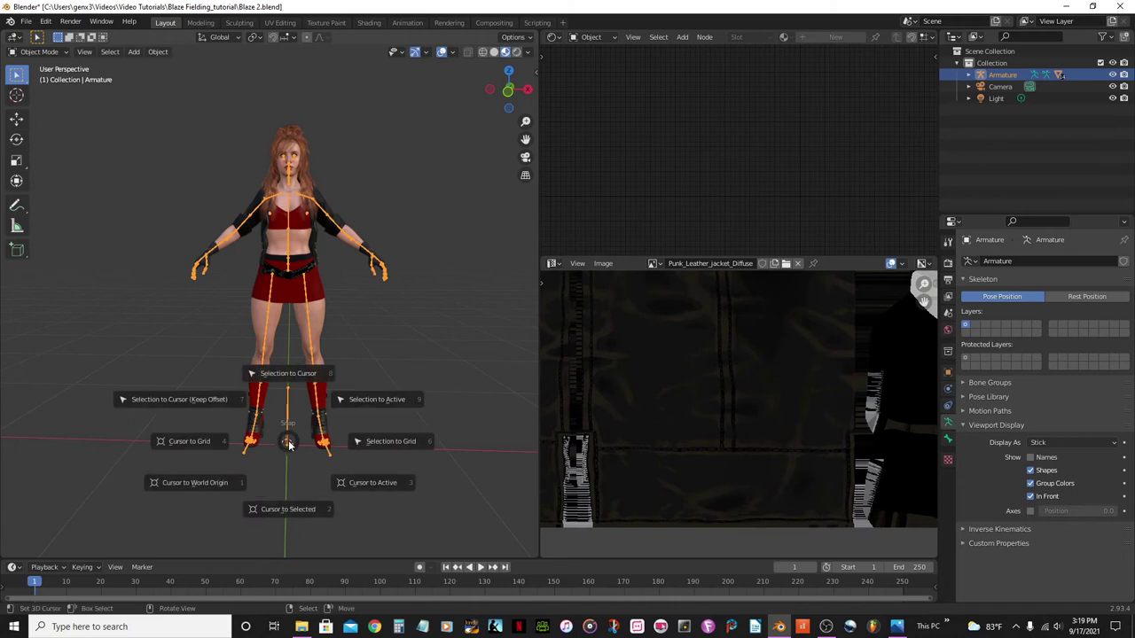
click(208, 487)
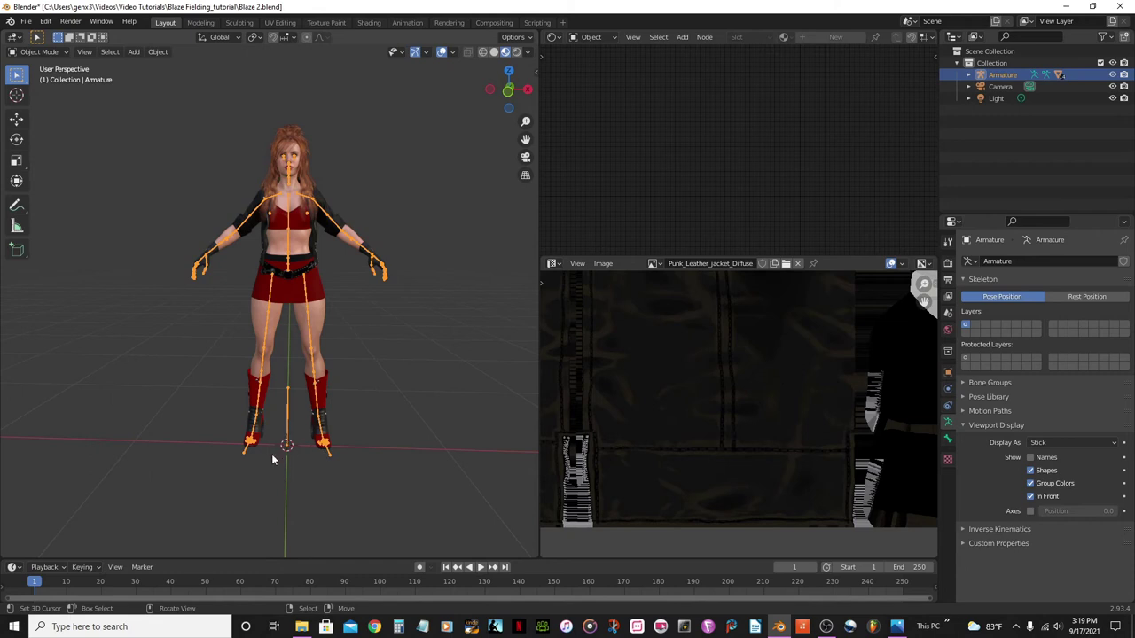
Add a mesh plane at the world origin and scale it up into a large floor beneath the character.
scroll(423, 427, down, 3)
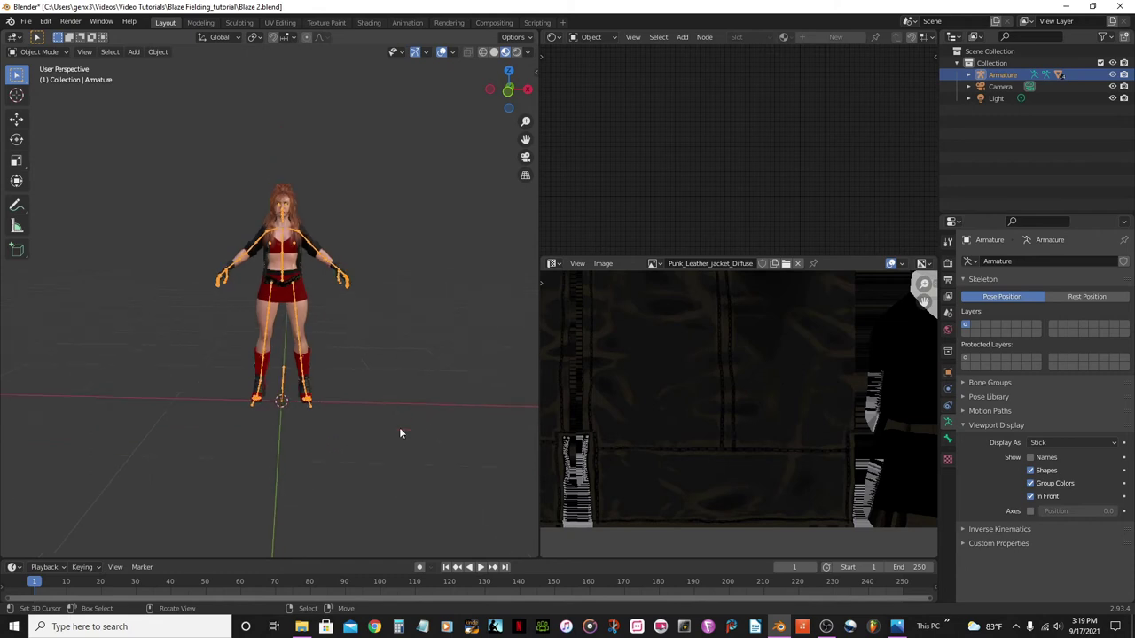
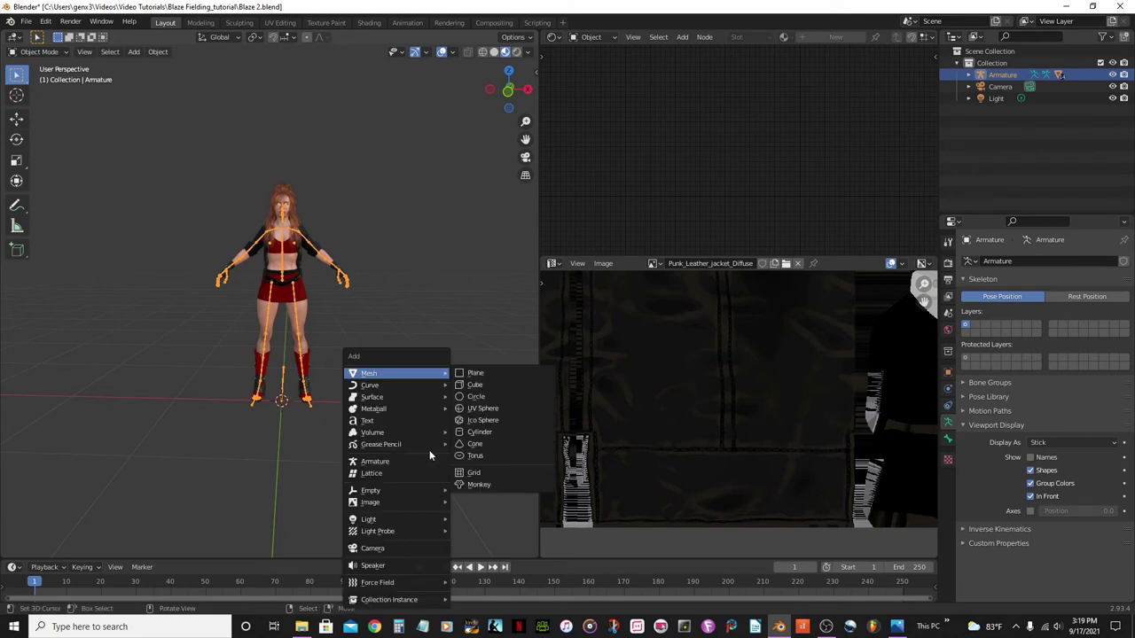
click(475, 373)
scroll(382, 435, down, 3)
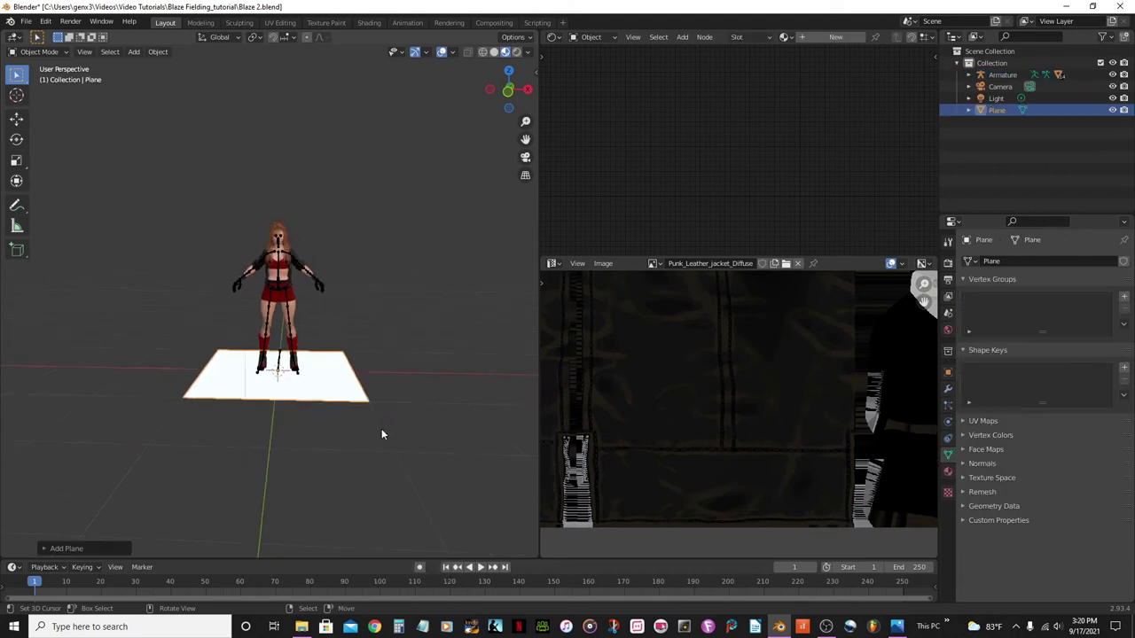
key(s)
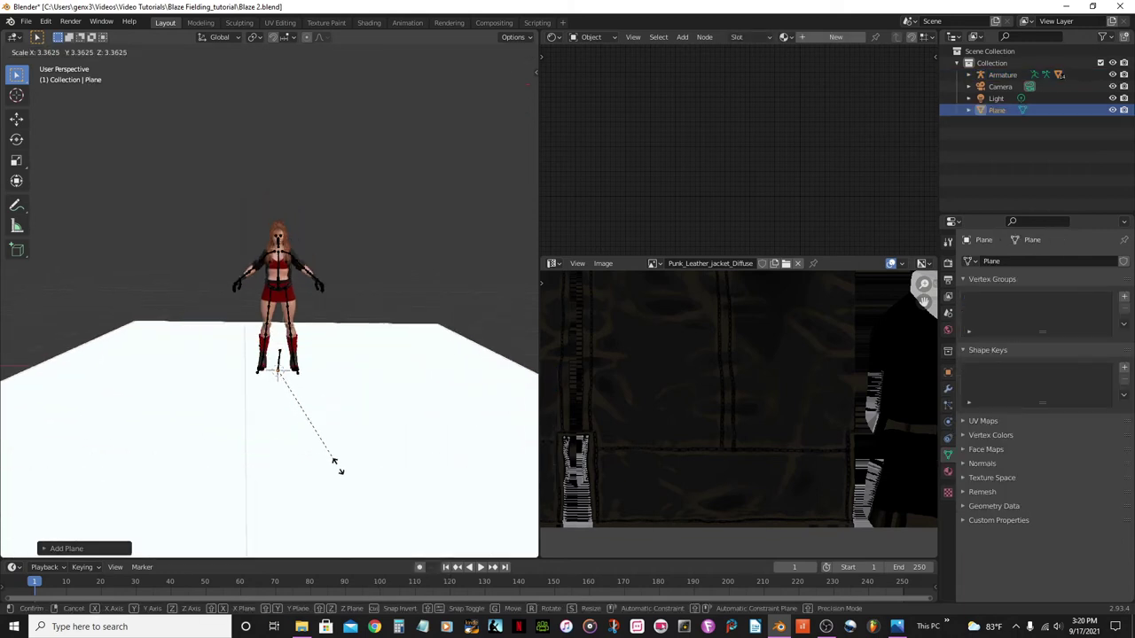
click(345, 484)
middle_drag(342, 418, 332, 456)
key(s)
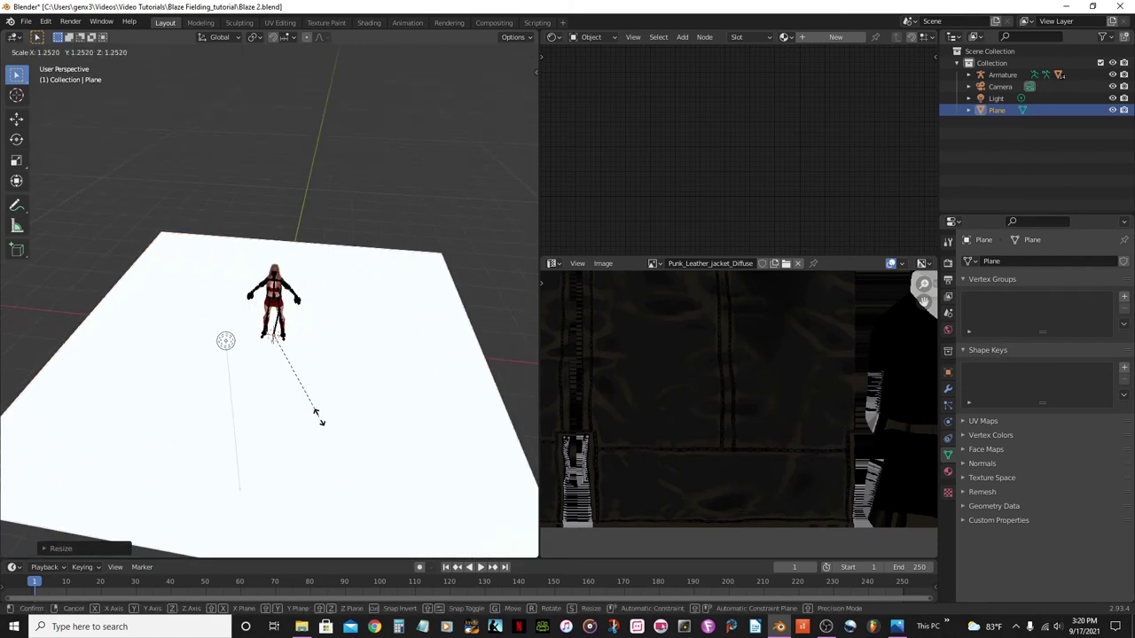
click(319, 423)
Change the scene's light to a Sun in the right side view and clear its rotation so it points straight down.
scroll(321, 408, up, 3)
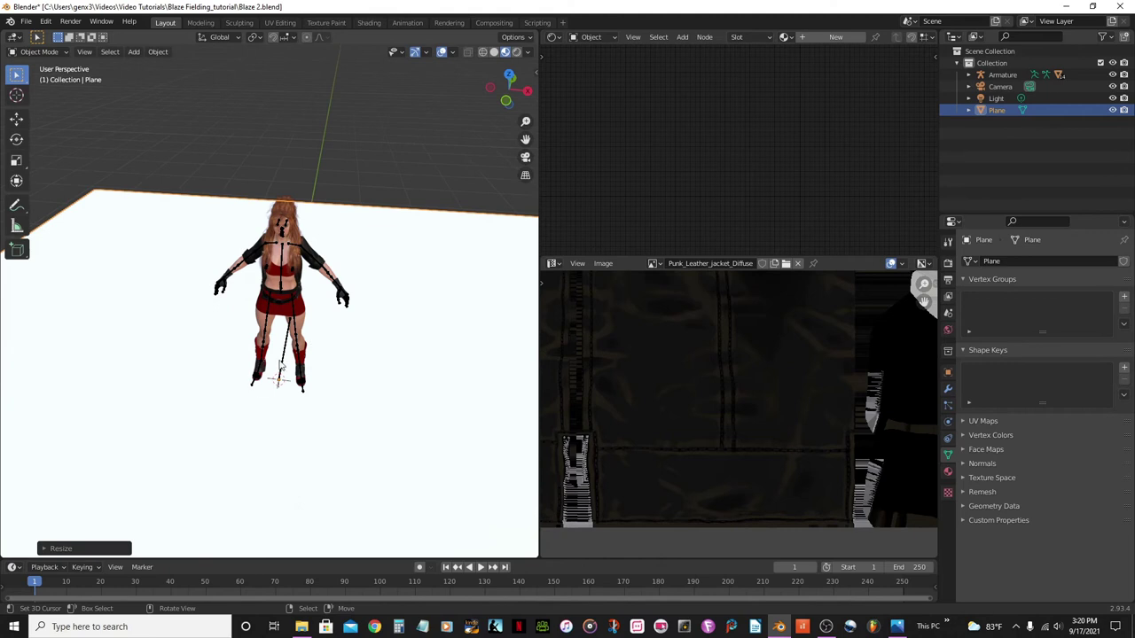
scroll(341, 381, down, 2)
scroll(339, 381, down, 3)
middle_drag(340, 381, 344, 614)
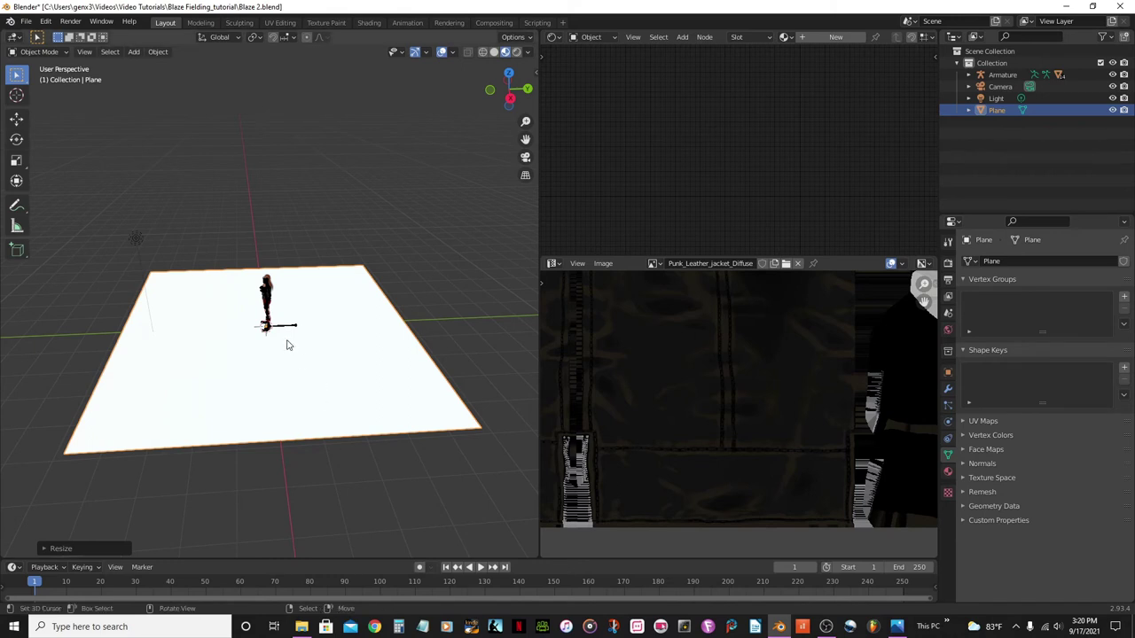
key(KP_1)
key(KP_3)
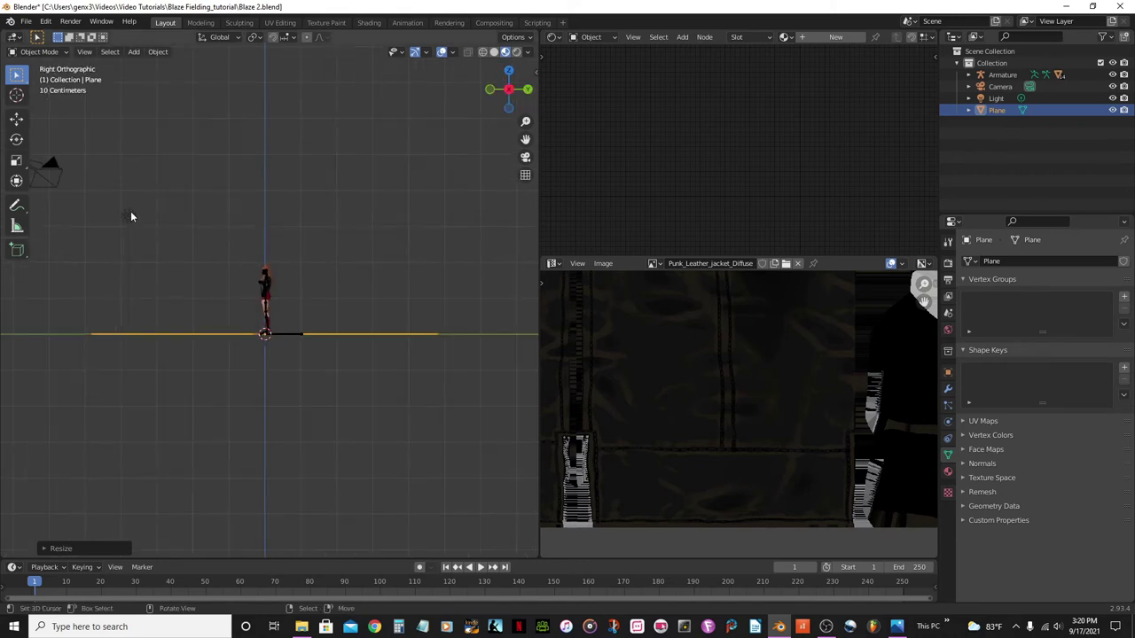
click(130, 218)
click(1025, 311)
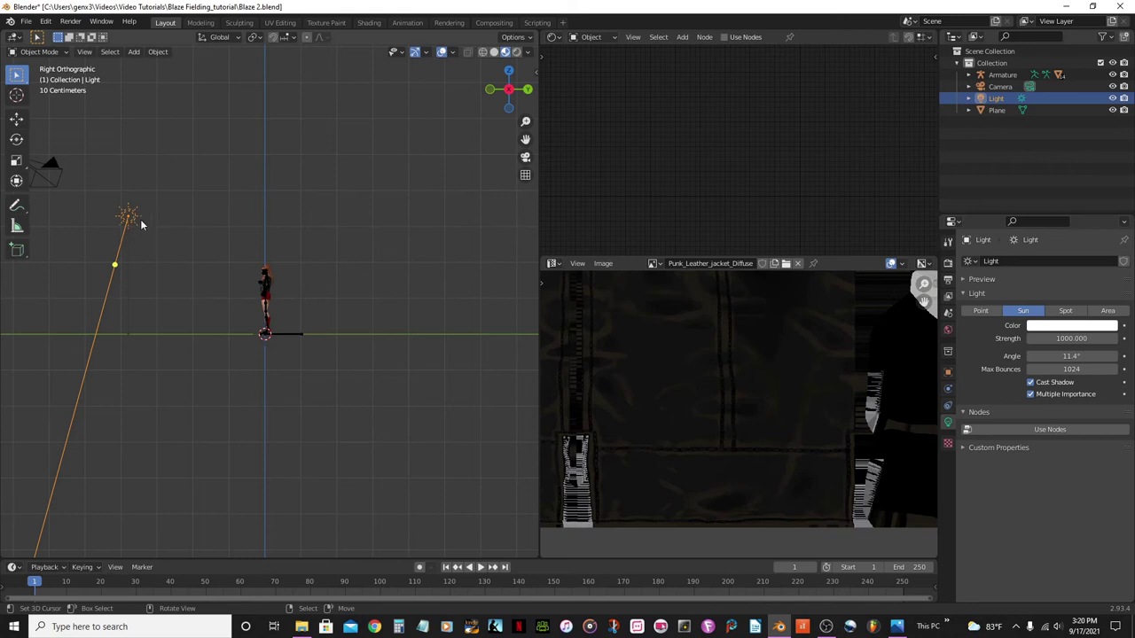
key(alt+r)
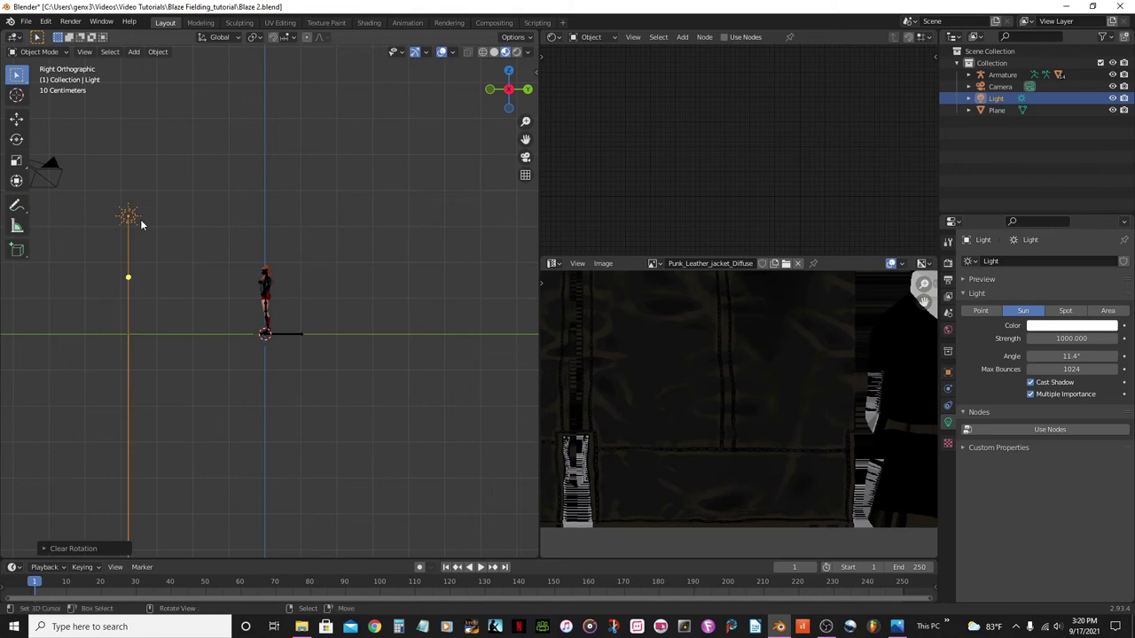
Set the sun light's strength to 10 and save the file.
scroll(169, 247, down, 1)
shift+middle_drag(181, 254, 197, 271)
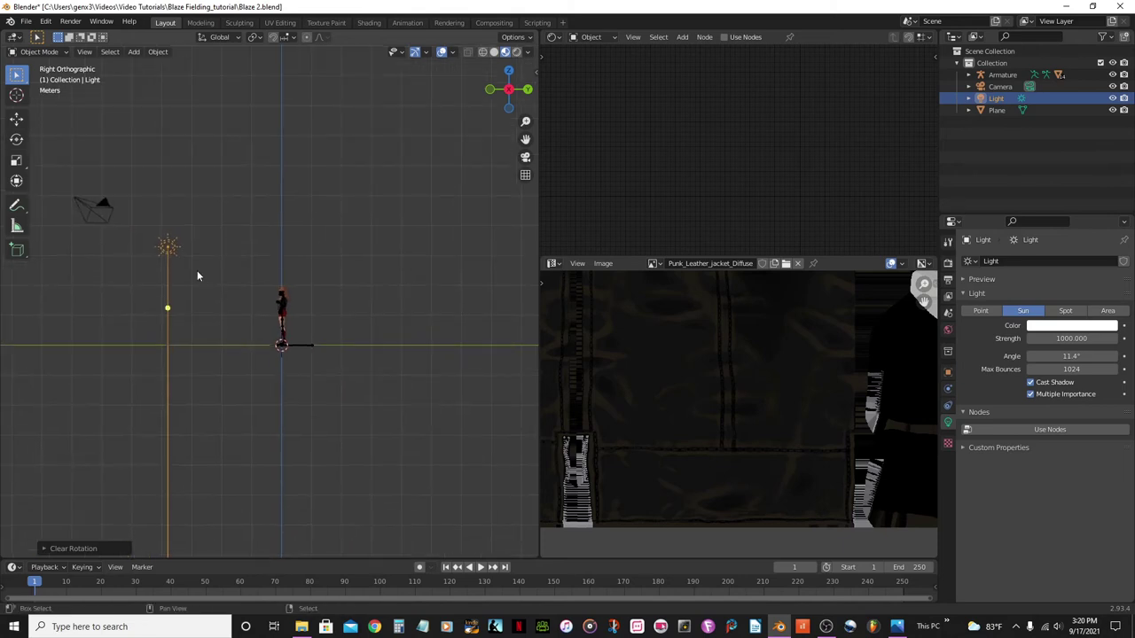
click(1070, 338)
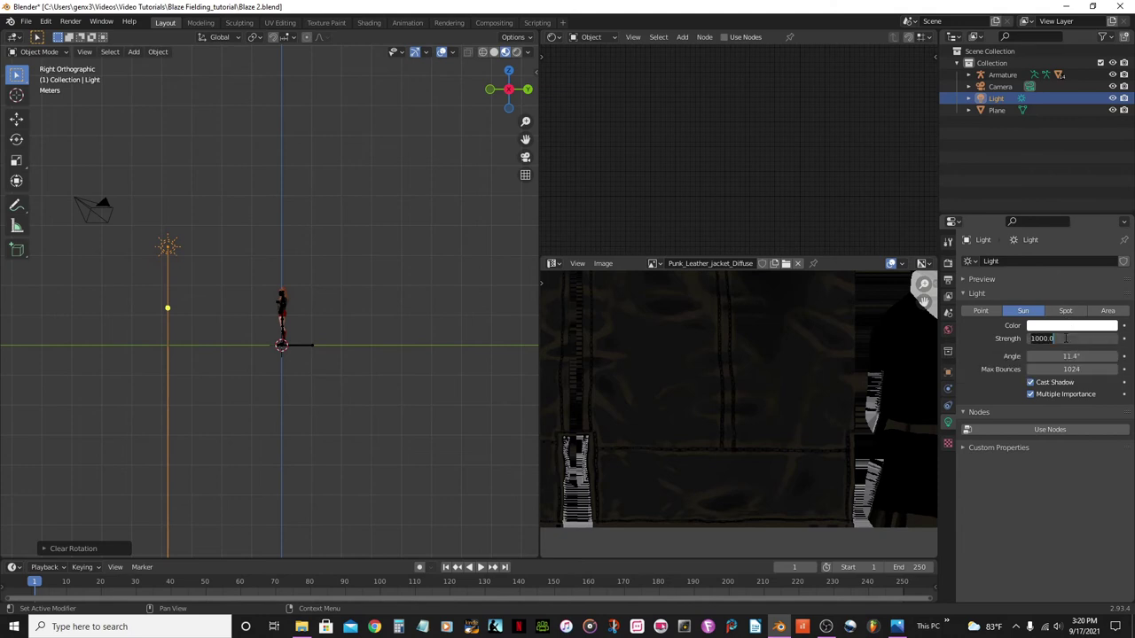
text(10)
key(Return)
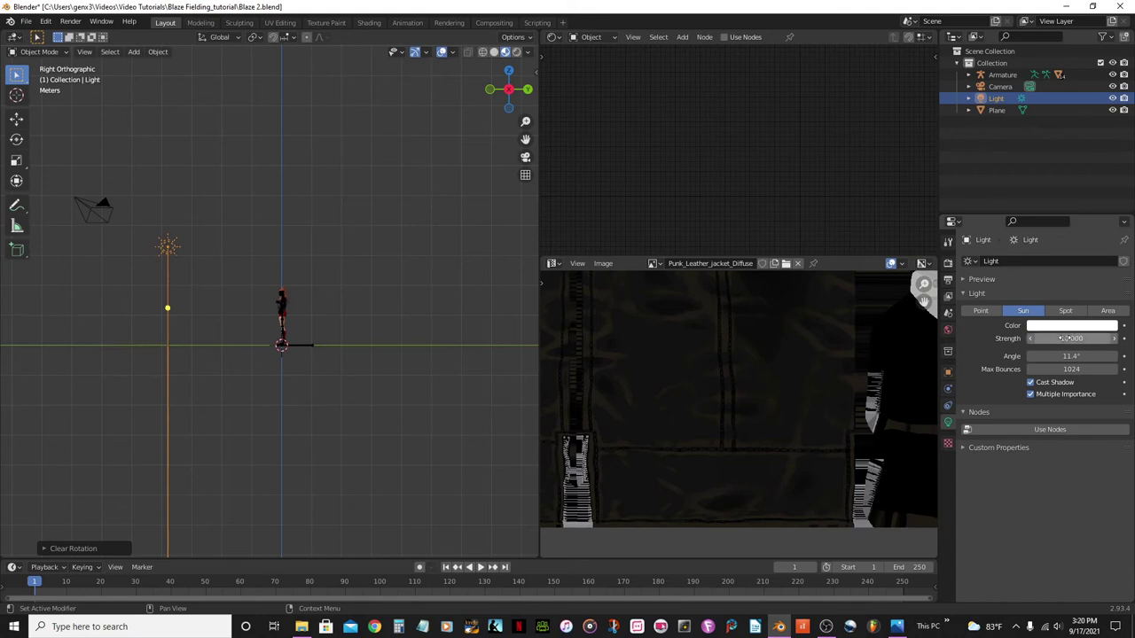
key(KP_1)
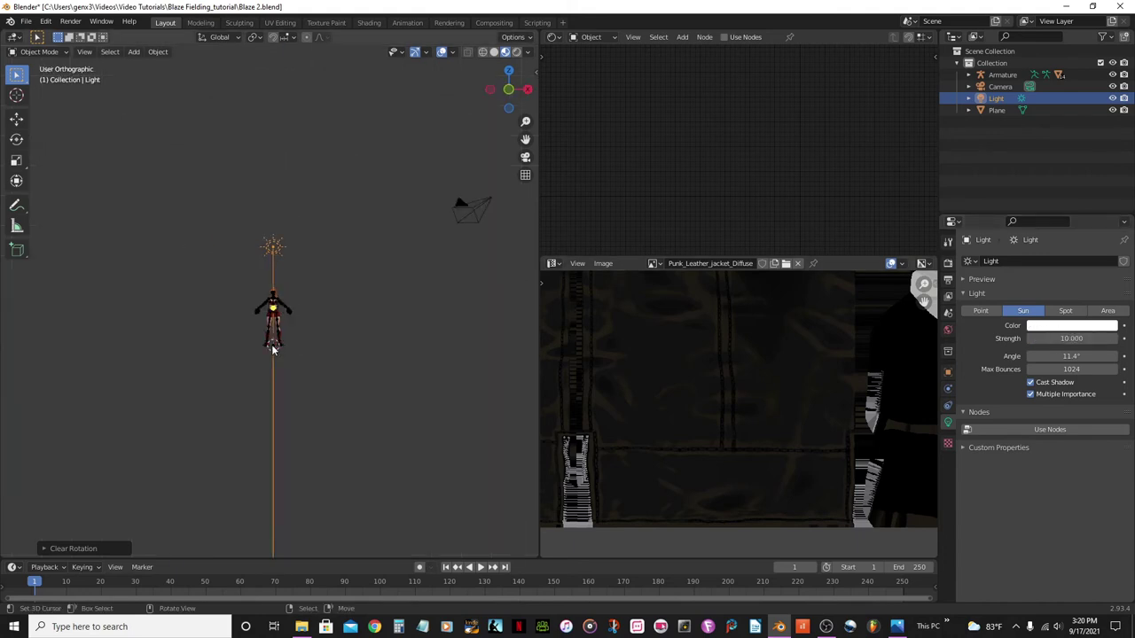
scroll(279, 346, up, 6)
scroll(281, 346, up, 4)
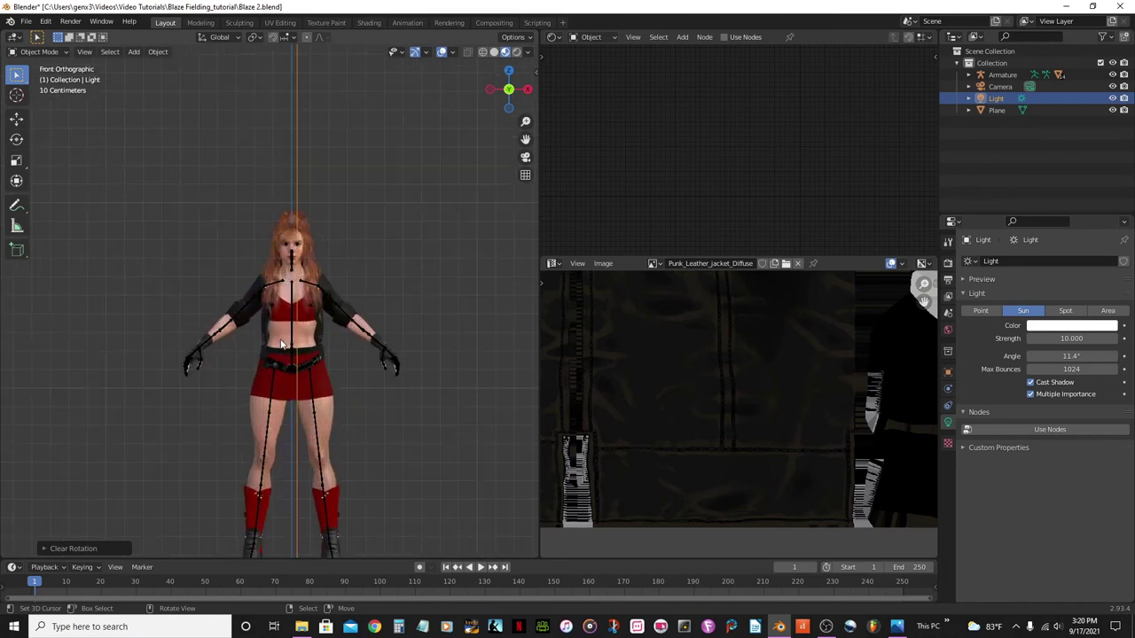
key(ctrl+s)
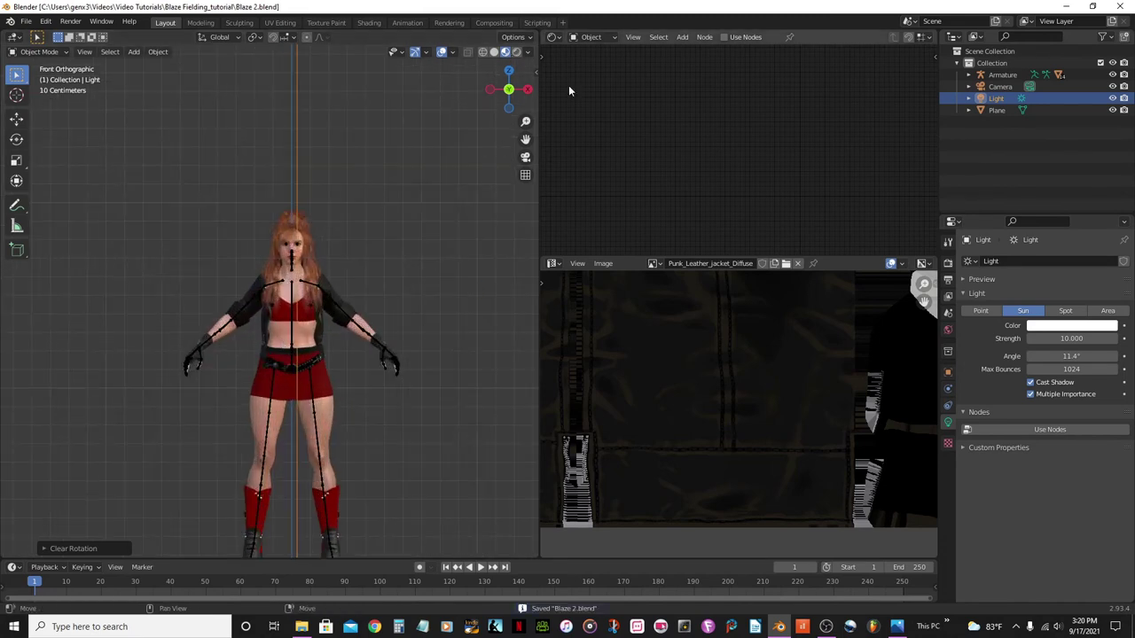
Preview the figure from the front in Rendered shading with the viewport overlays hidden.
click(515, 52)
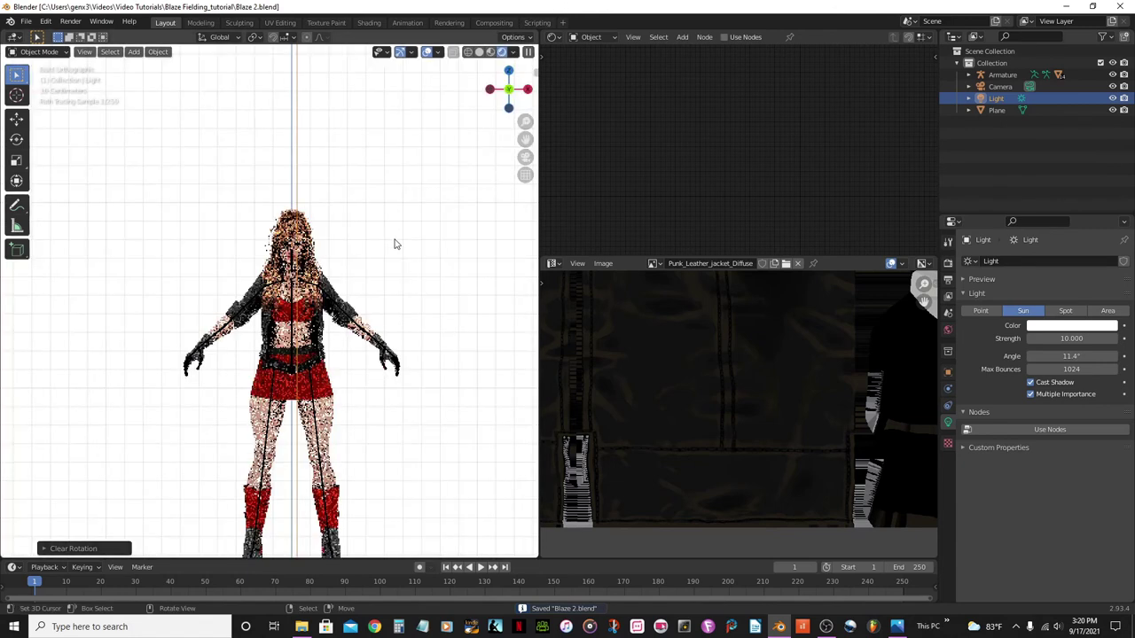
click(427, 53)
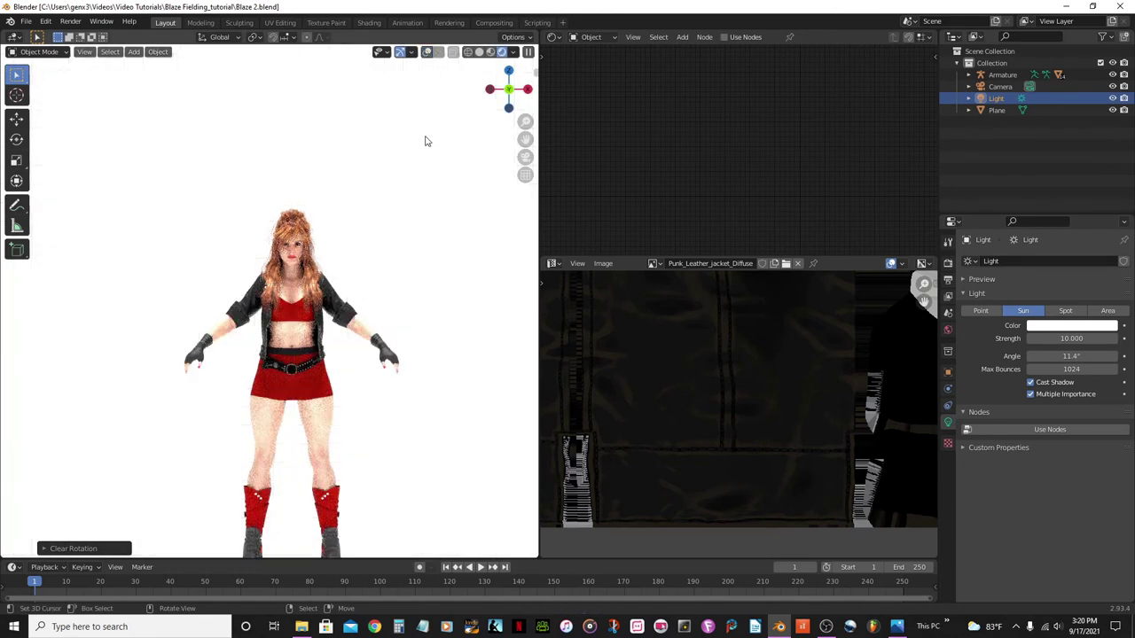
scroll(353, 302, up, 2)
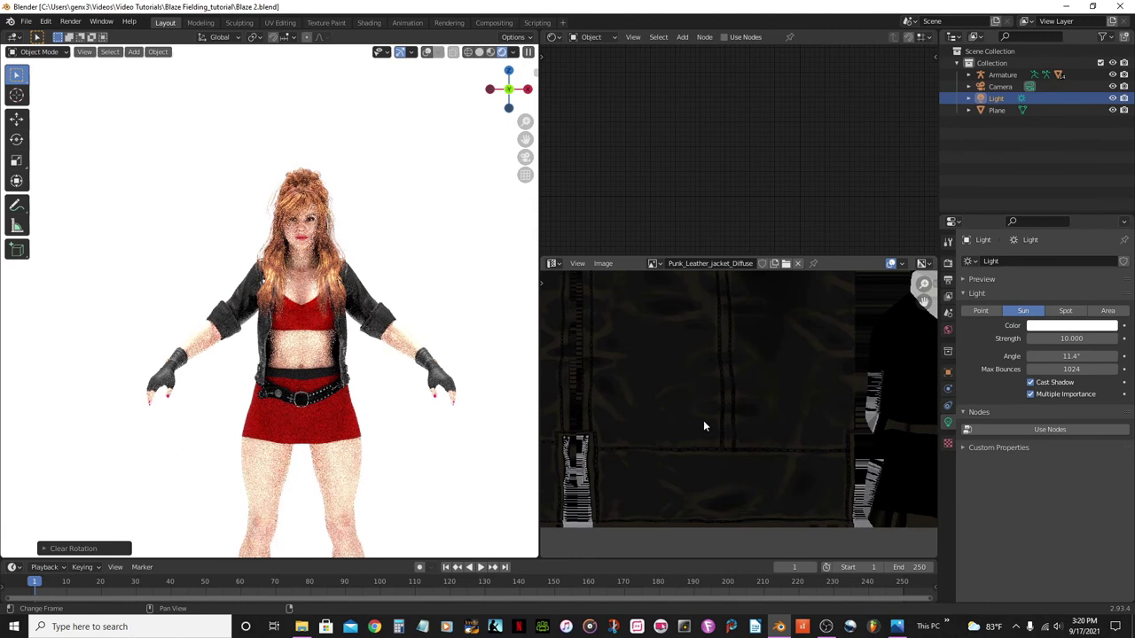
Turn the image editor into a second 3D viewport showing the scene in the right orthographic view.
scroll(703, 424, down, 1)
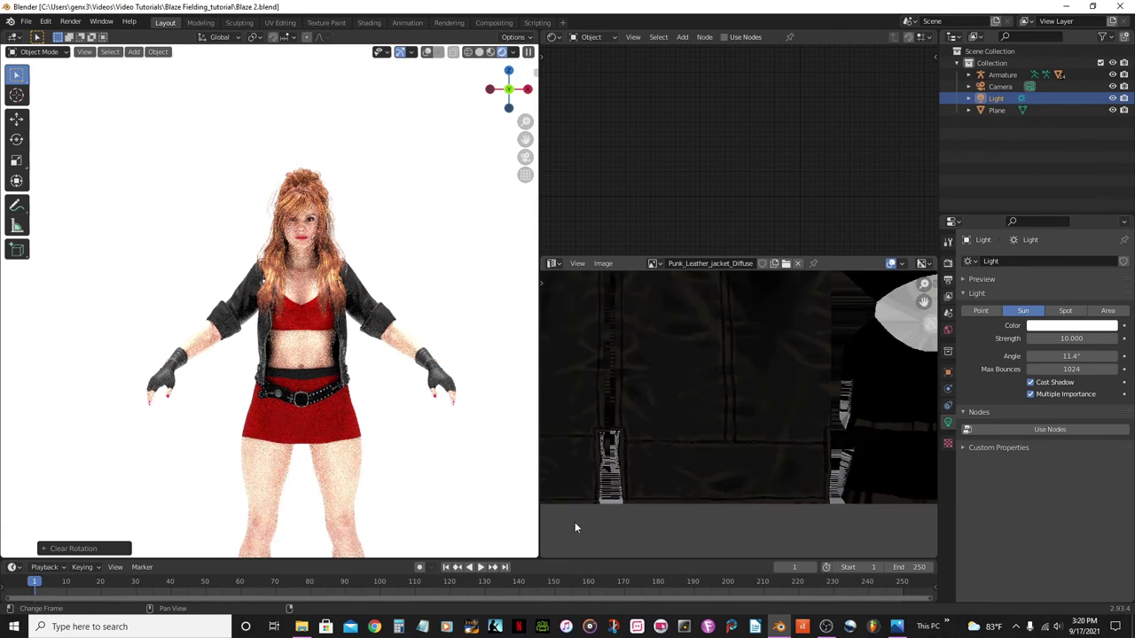
click(553, 264)
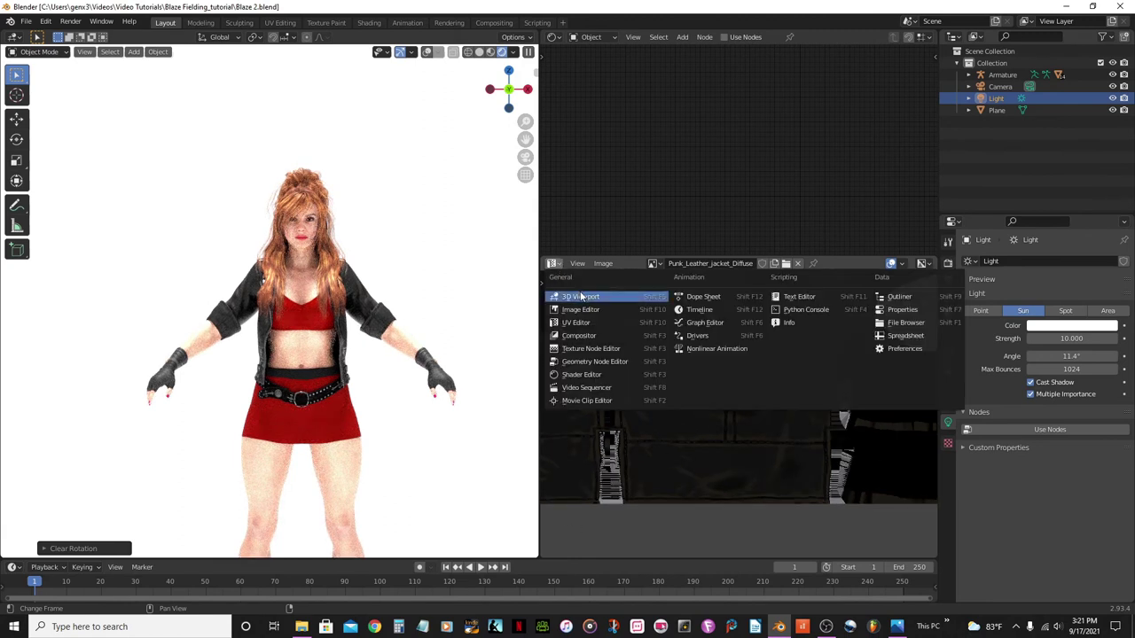
click(582, 298)
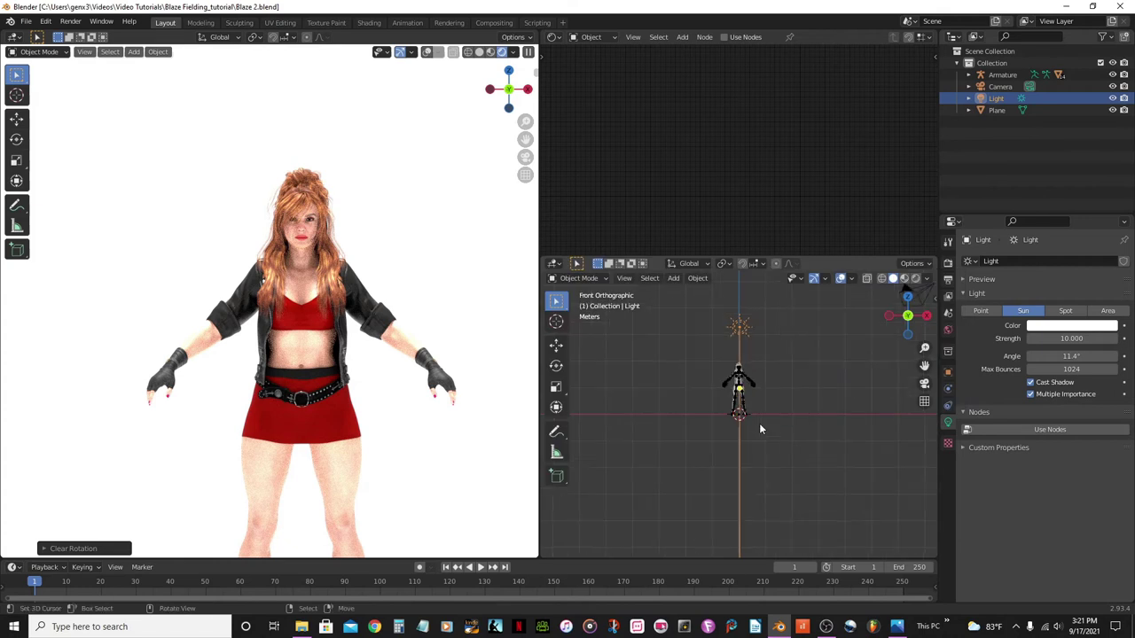
key(KP_3)
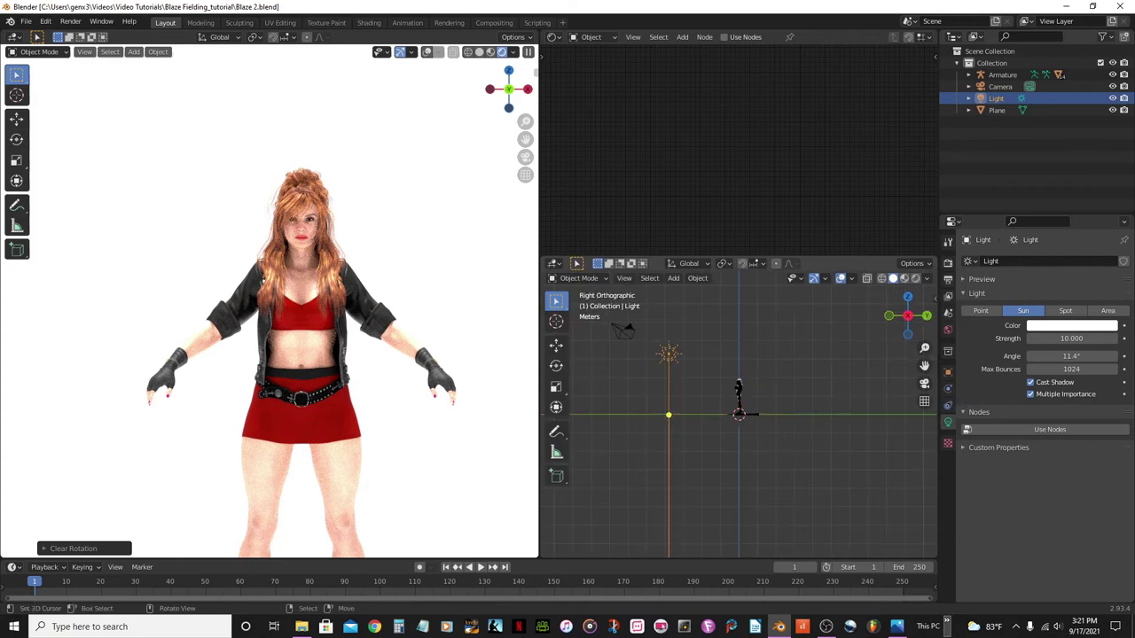
Rotate the sun light in the right side view so it shines diagonally toward the front of the character.
scroll(675, 414, up, 2)
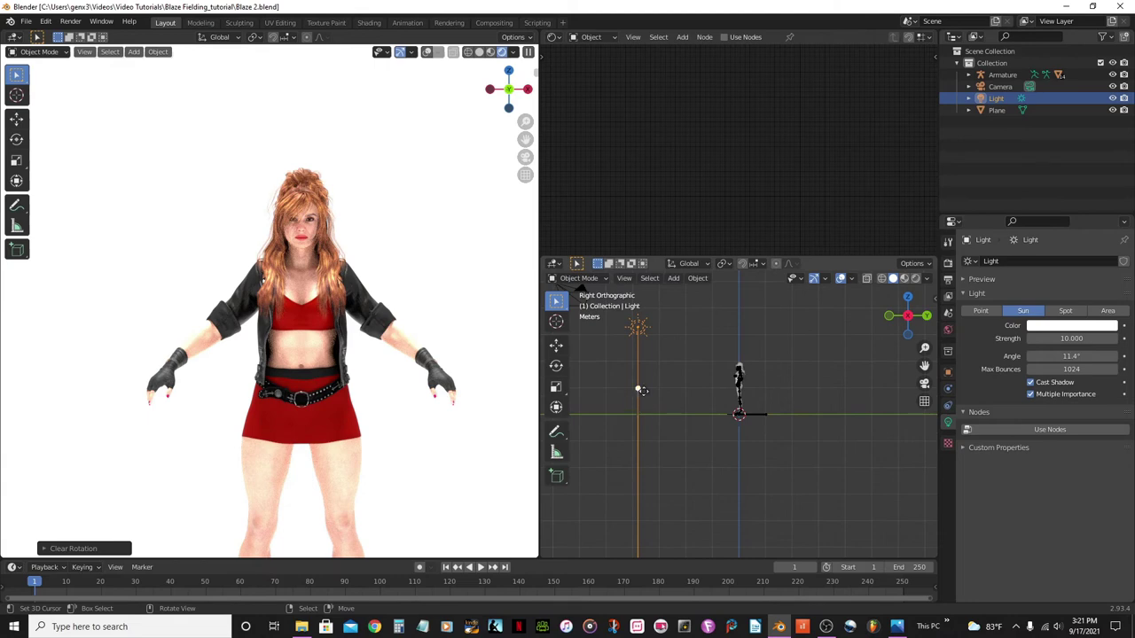
key(r)
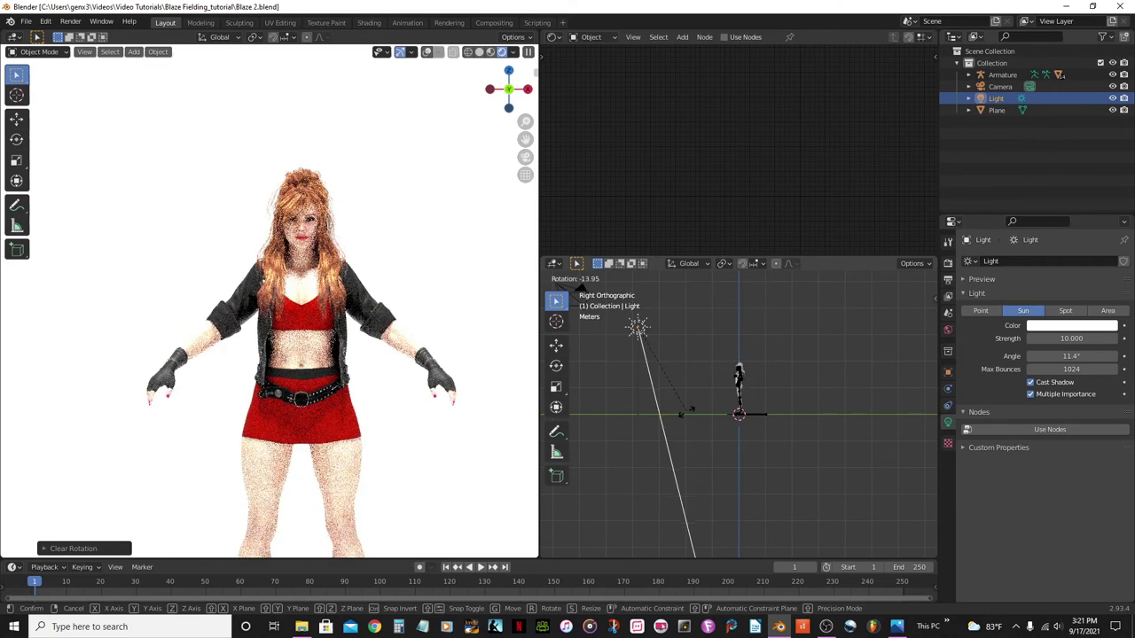
click(732, 410)
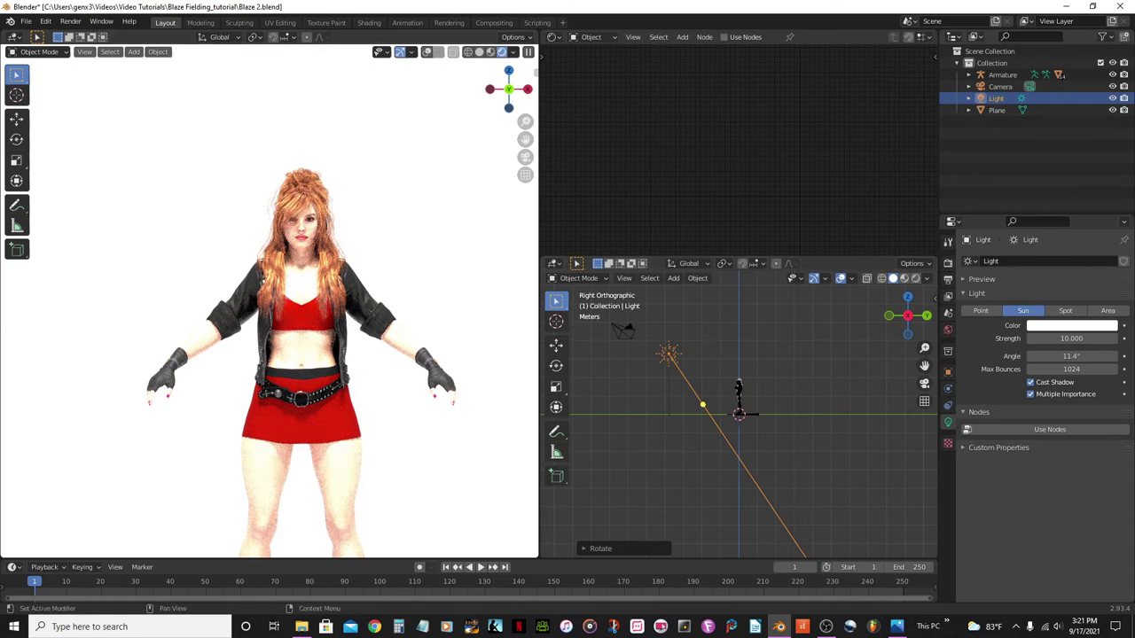
Try a strength of 7 for the sun light.
click(1073, 339)
text(7)
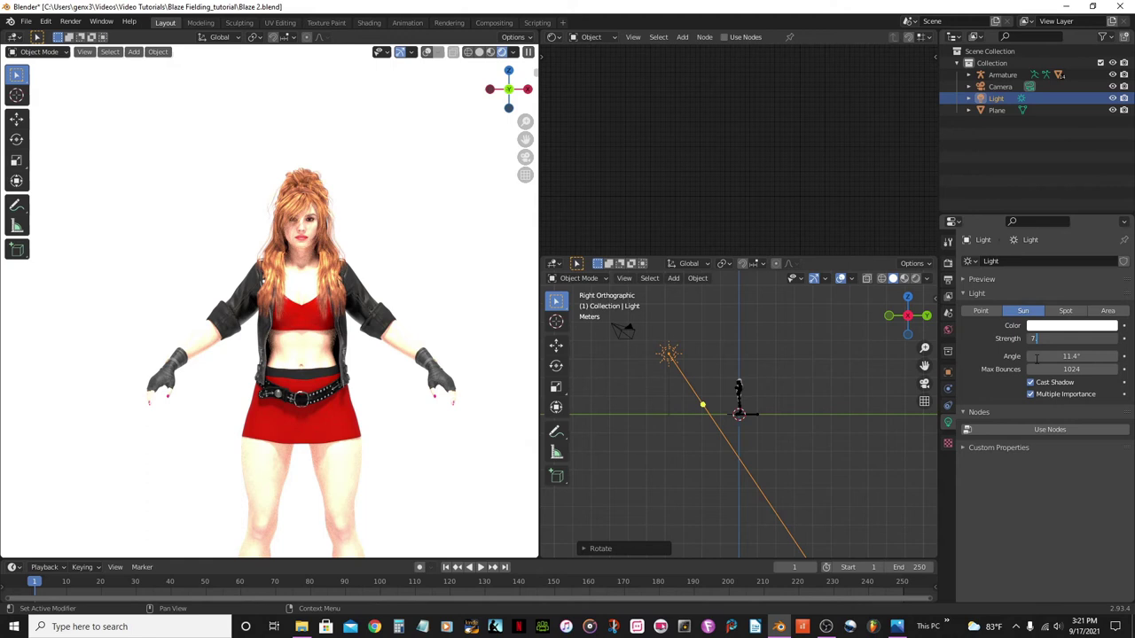
key(Return)
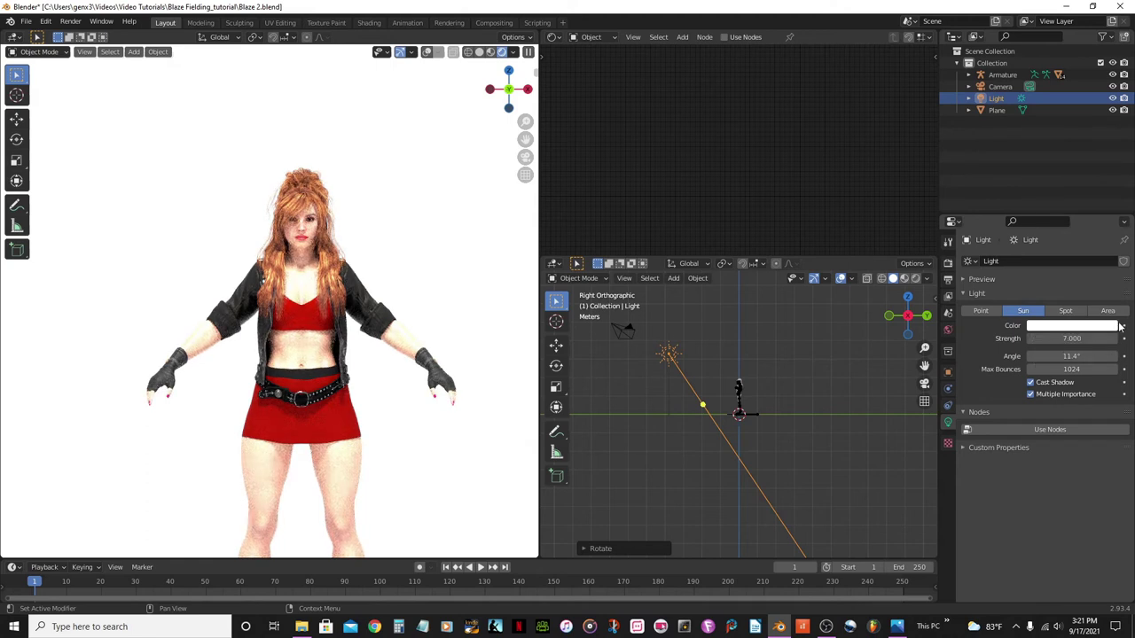
Set the sun light's strength to 5.
click(1071, 338)
text(5)
key(Return)
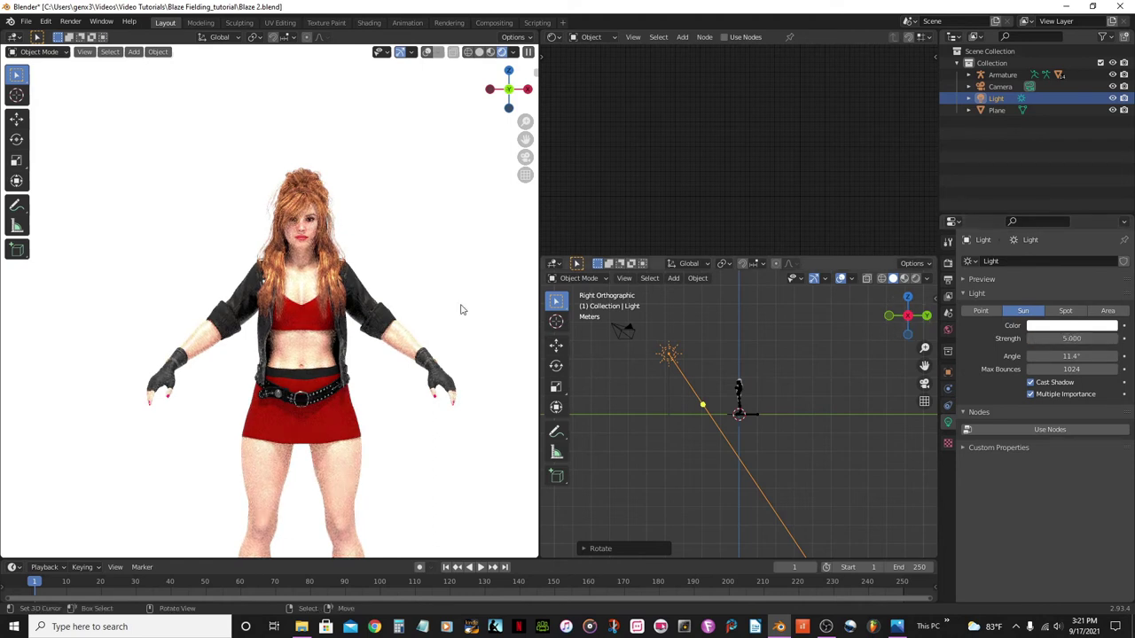
Examine the lit figure in Rendered shading from a raised angle and at full height from the front.
scroll(397, 312, up, 2)
middle_drag(397, 312, 323, 479)
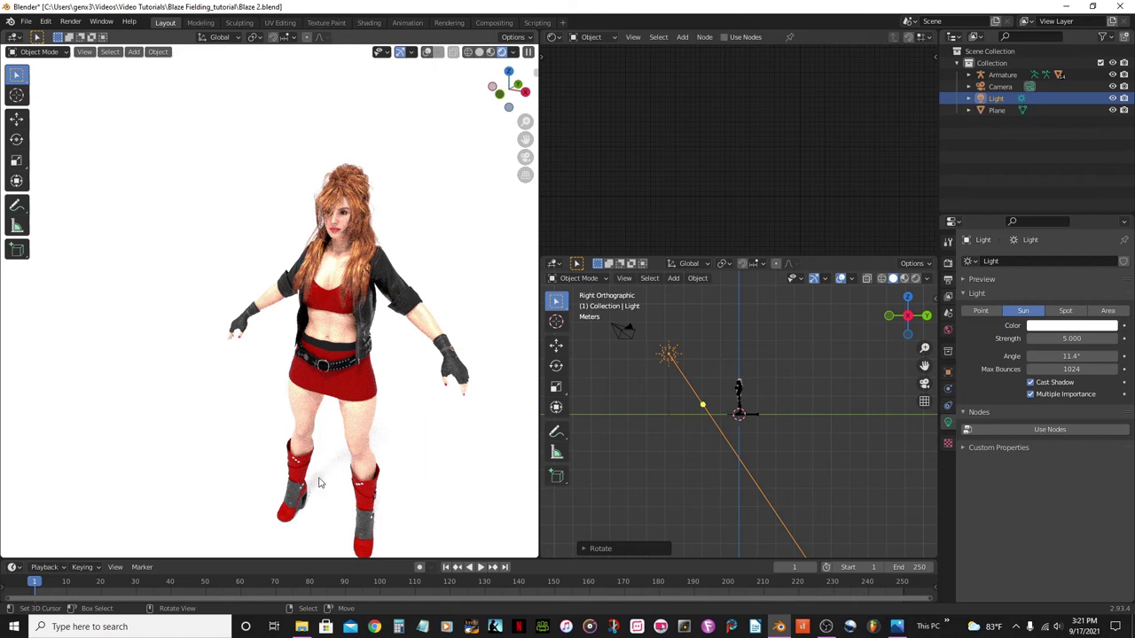
scroll(383, 422, down, 2)
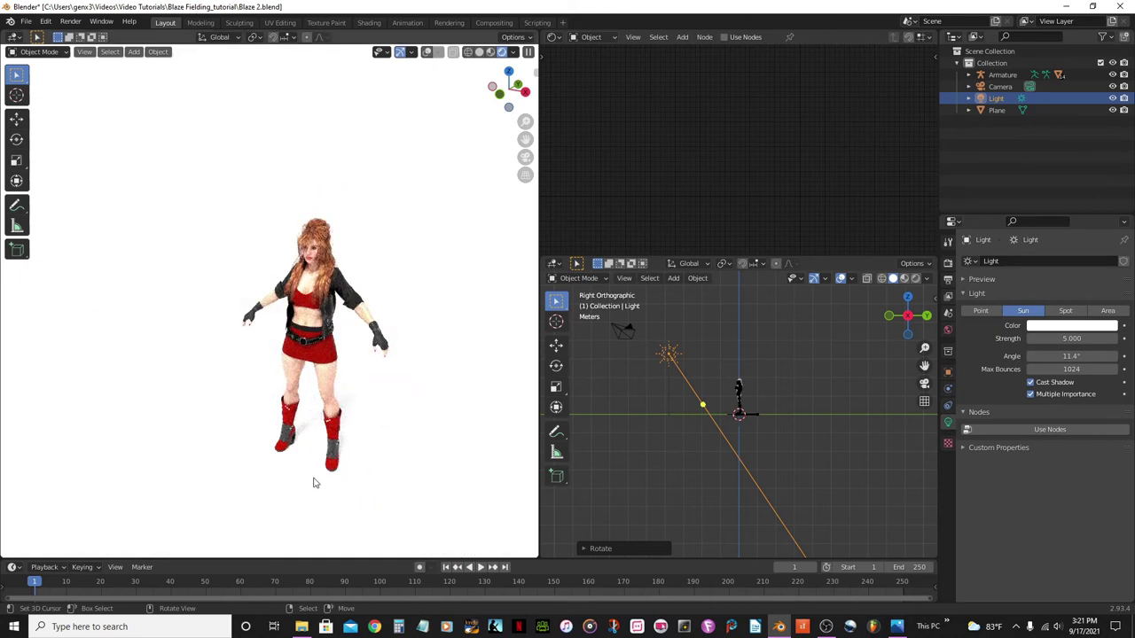
key(KP_1)
shift+middle_drag(368, 425, 386, 332)
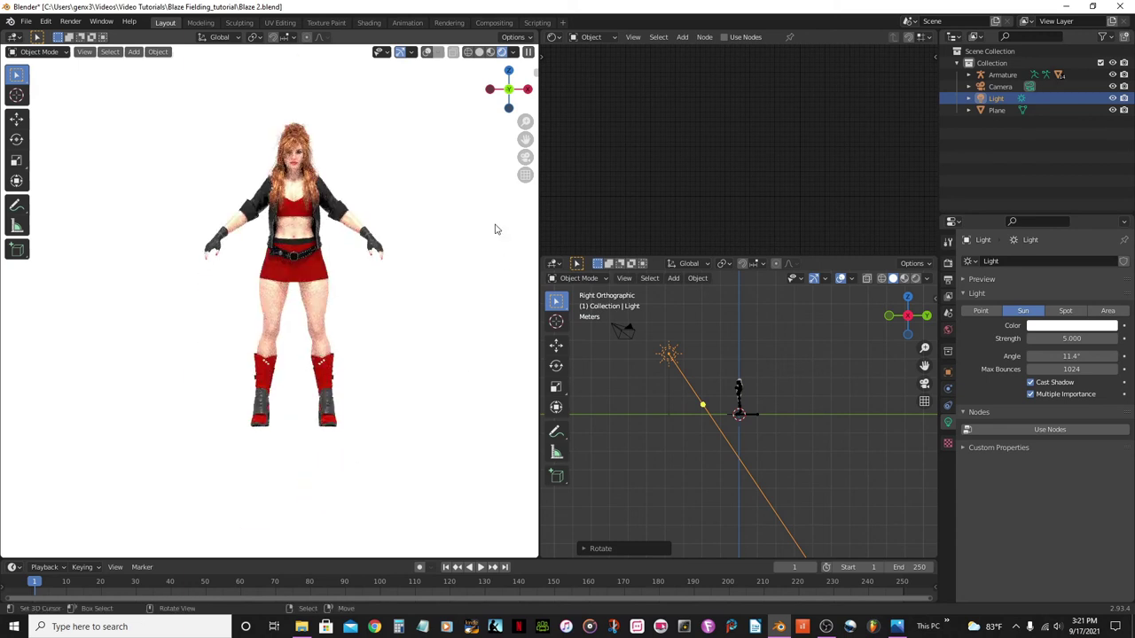
Return the main viewport to Material Preview with overlays shown in front view, and select the floor plane.
click(491, 53)
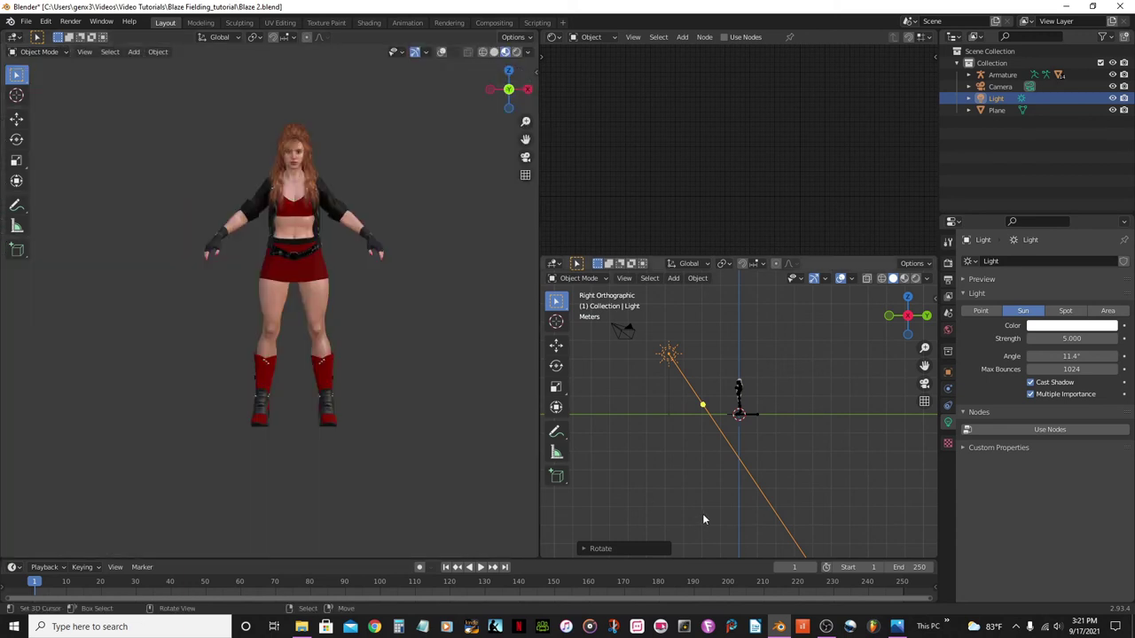
middle_drag(791, 430, 802, 458)
click(795, 441)
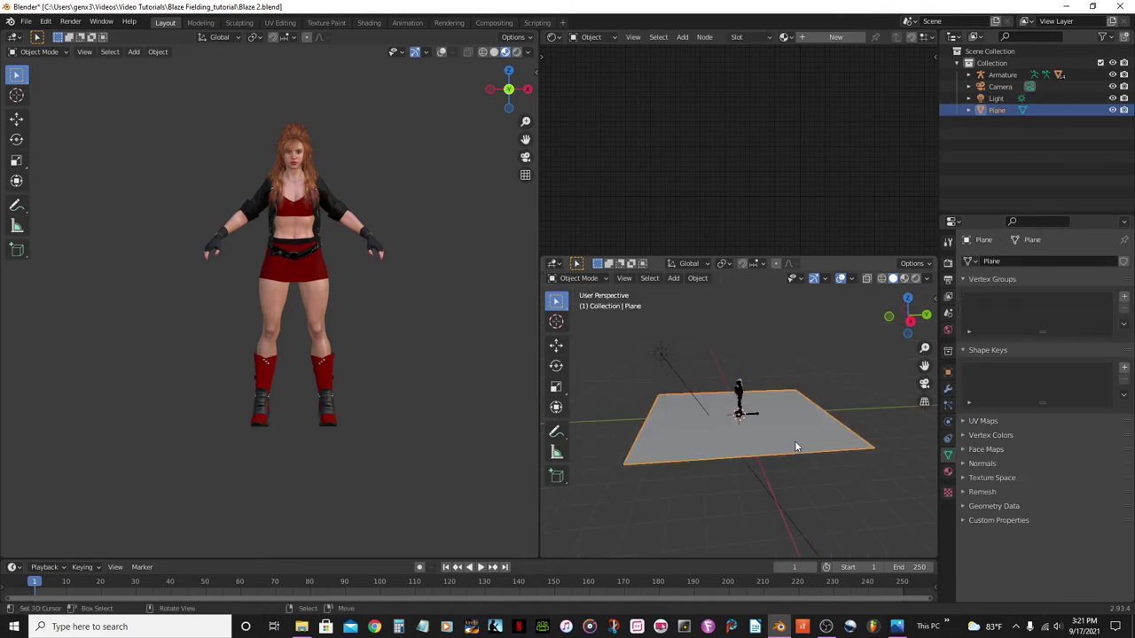
key(KP_1)
click(442, 52)
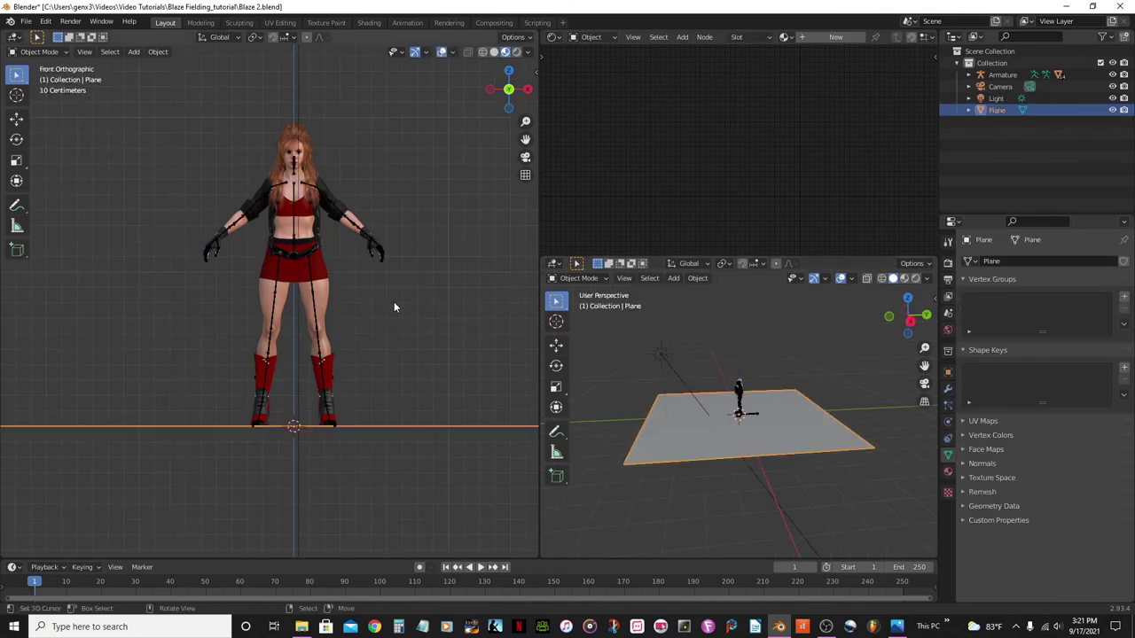
Examine how the character's boots meet the floor plane up close and from a raised angle, returning to the front view.
scroll(337, 373, up, 5)
scroll(317, 254, up, 3)
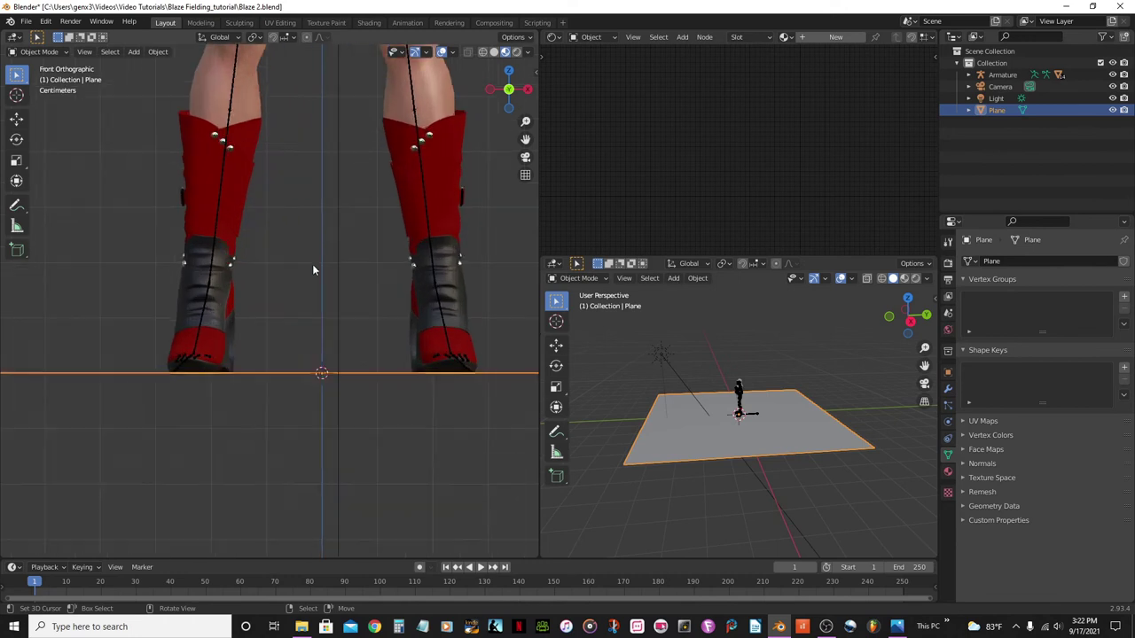
middle_drag(315, 384, 337, 395)
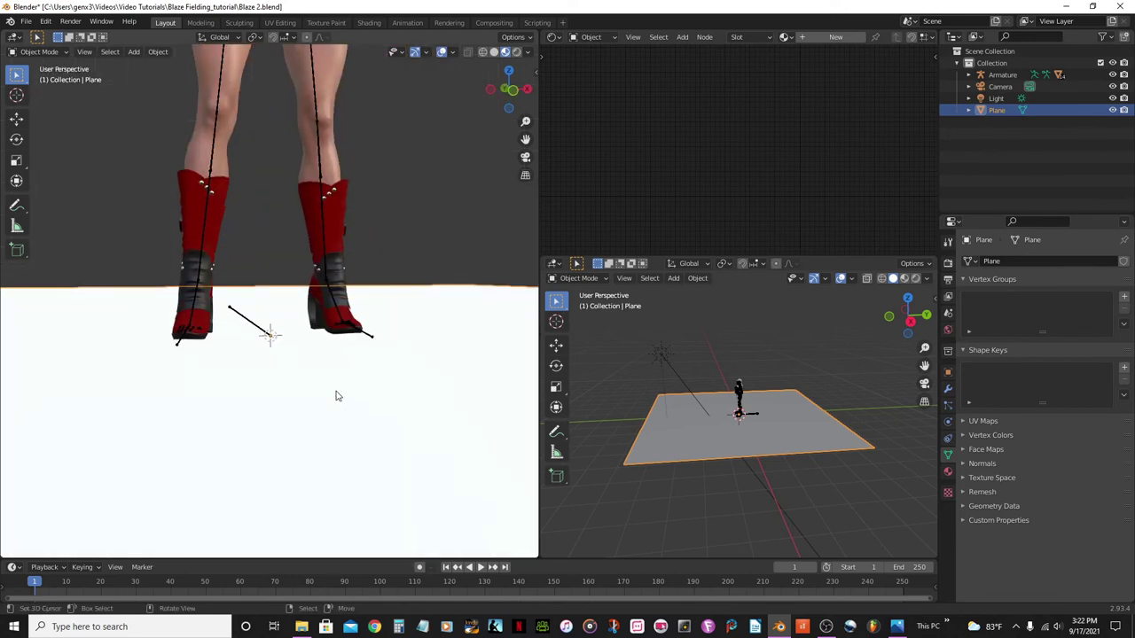
scroll(332, 387, down, 5)
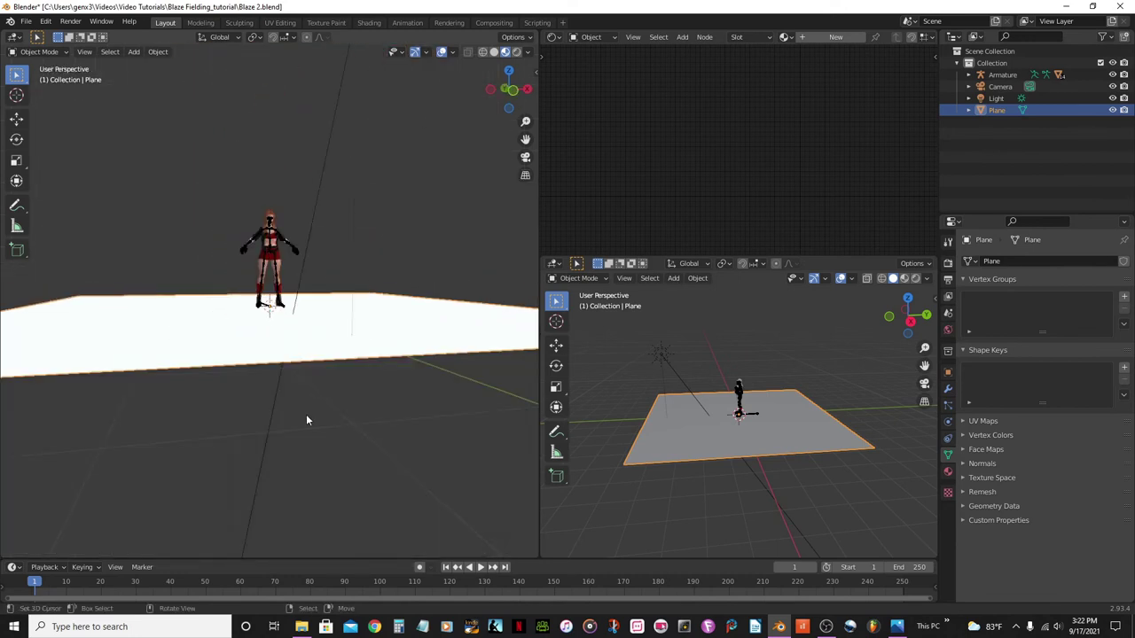
key(KP_1)
scroll(303, 417, up, 8)
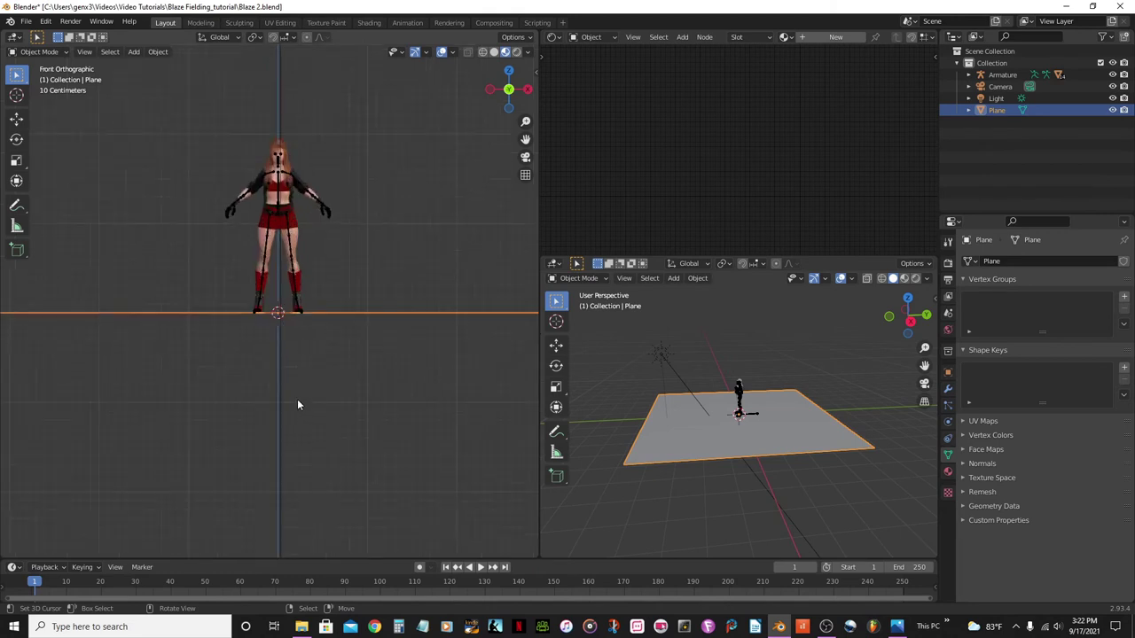
shift+middle_drag(306, 404, 296, 533)
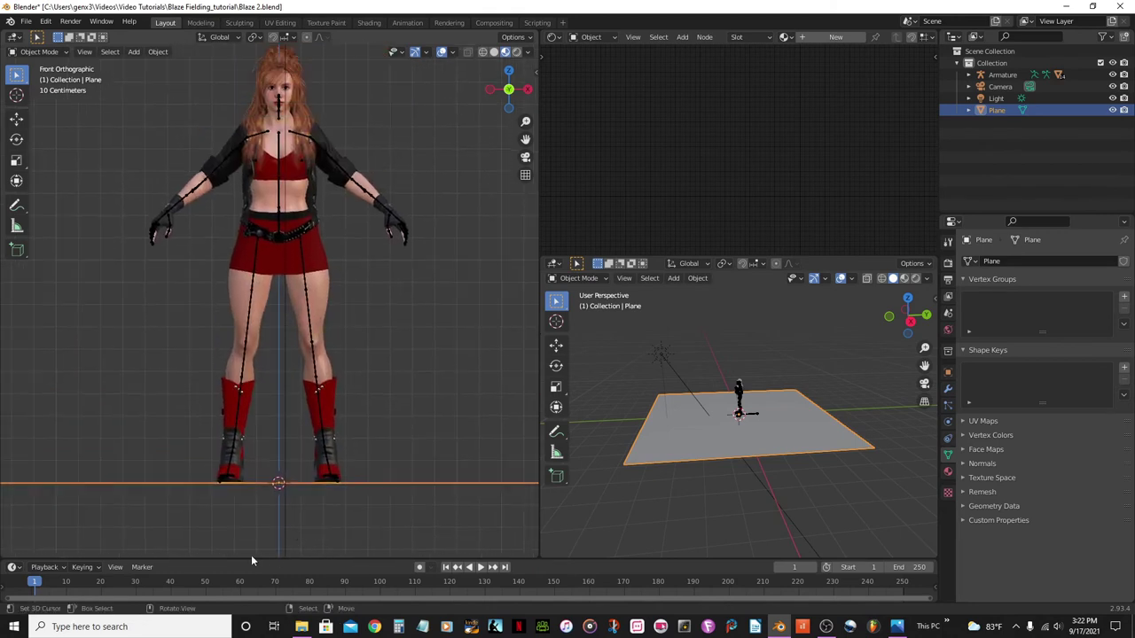
Select the character's armature, collapse its Viewport Display settings and expand its Pose Library settings.
click(307, 298)
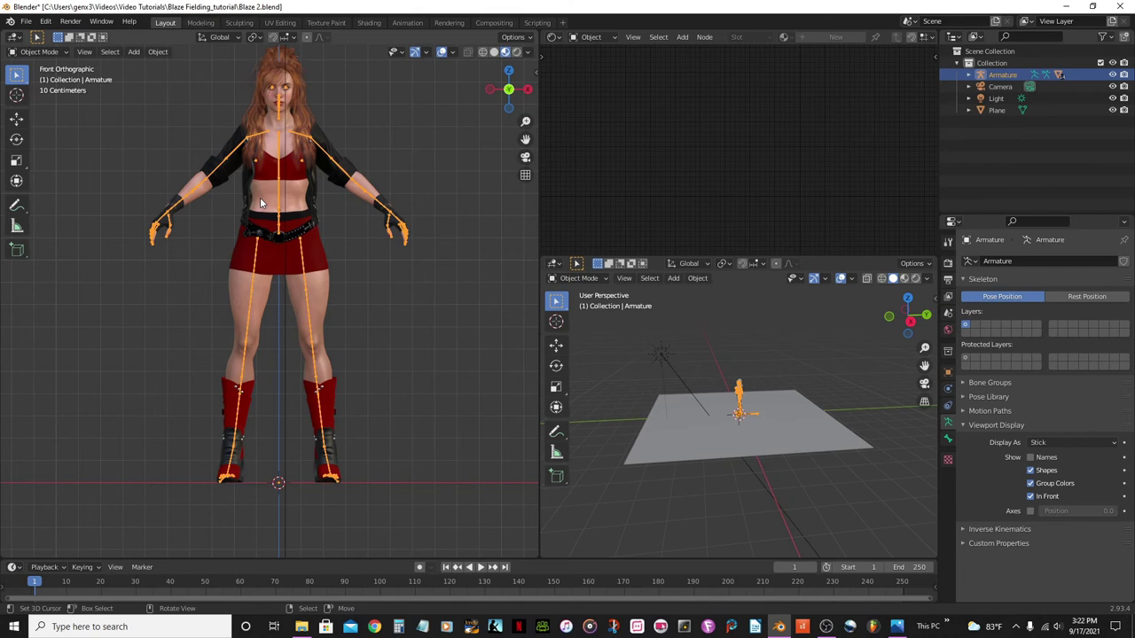
click(27, 23)
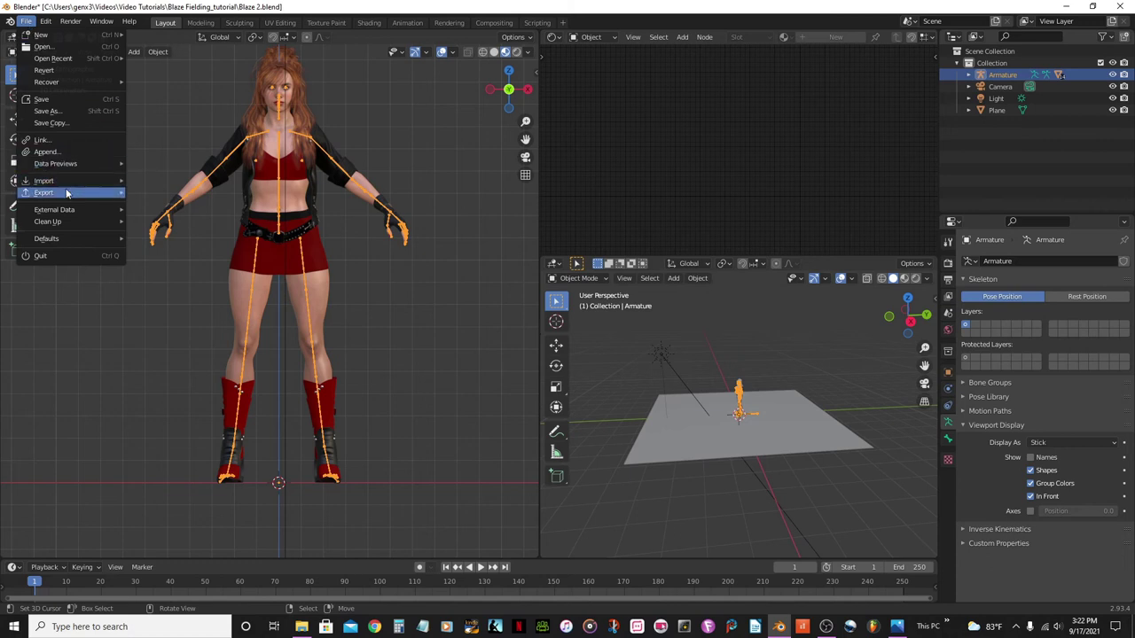
mouse_move(62, 181)
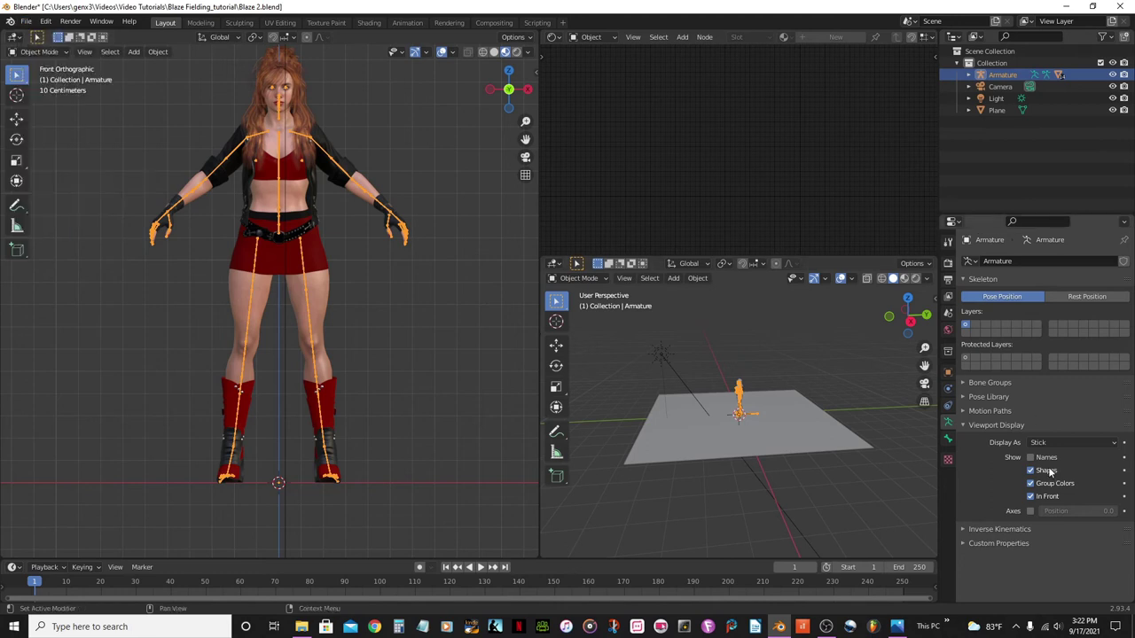
click(960, 426)
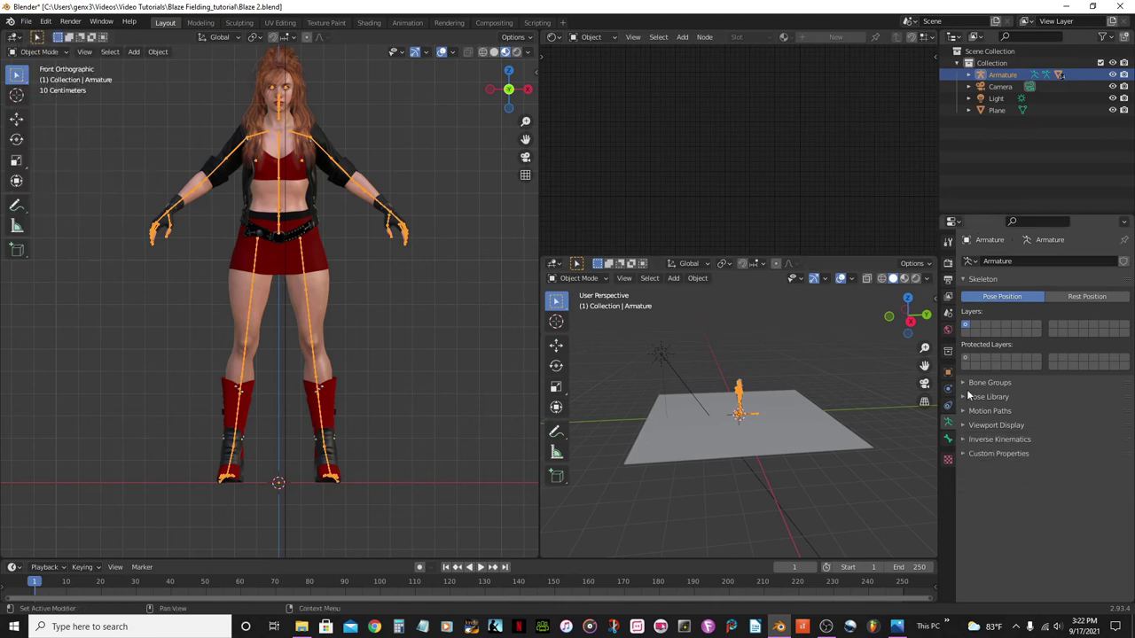
click(962, 397)
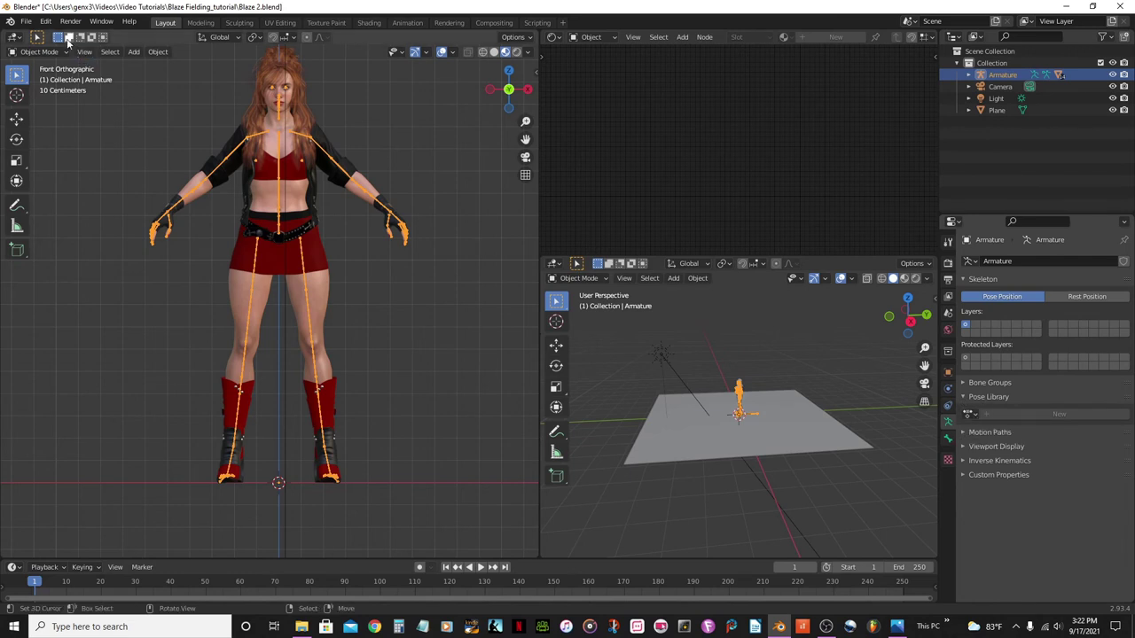
Append the CC3 Poses action from Blaze.blend.
click(25, 20)
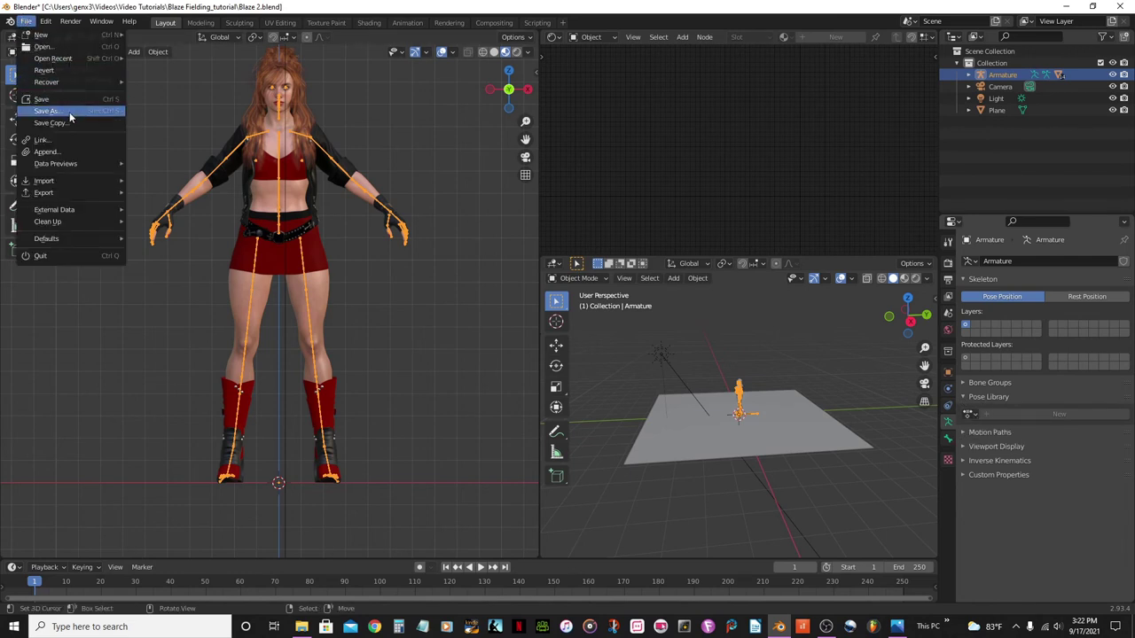
click(66, 152)
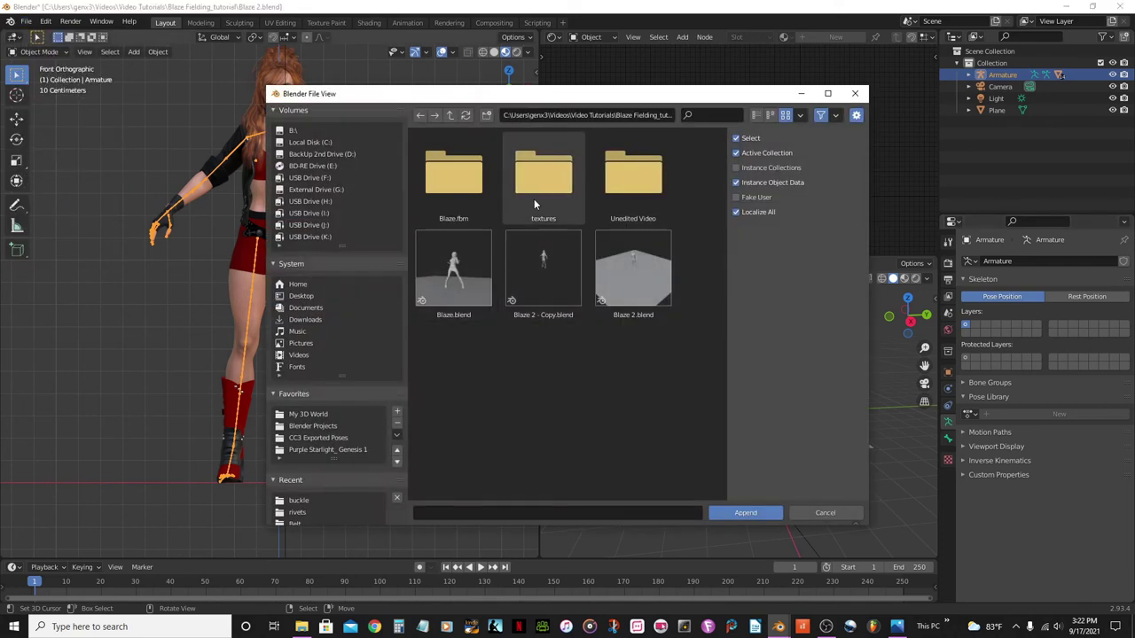
double_click(476, 261)
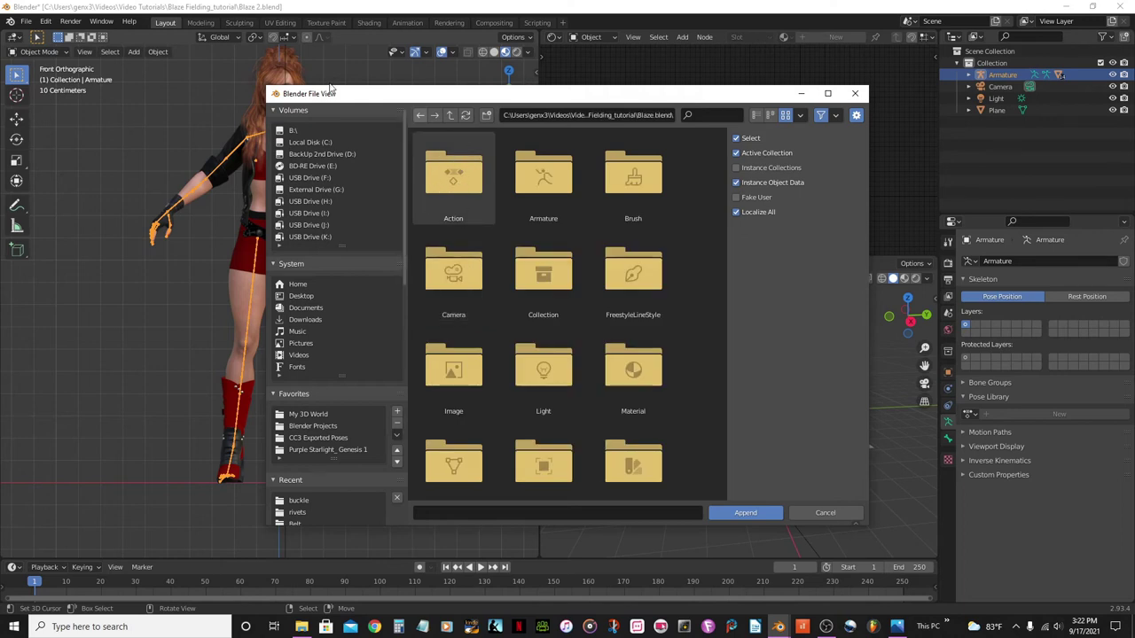
double_click(457, 180)
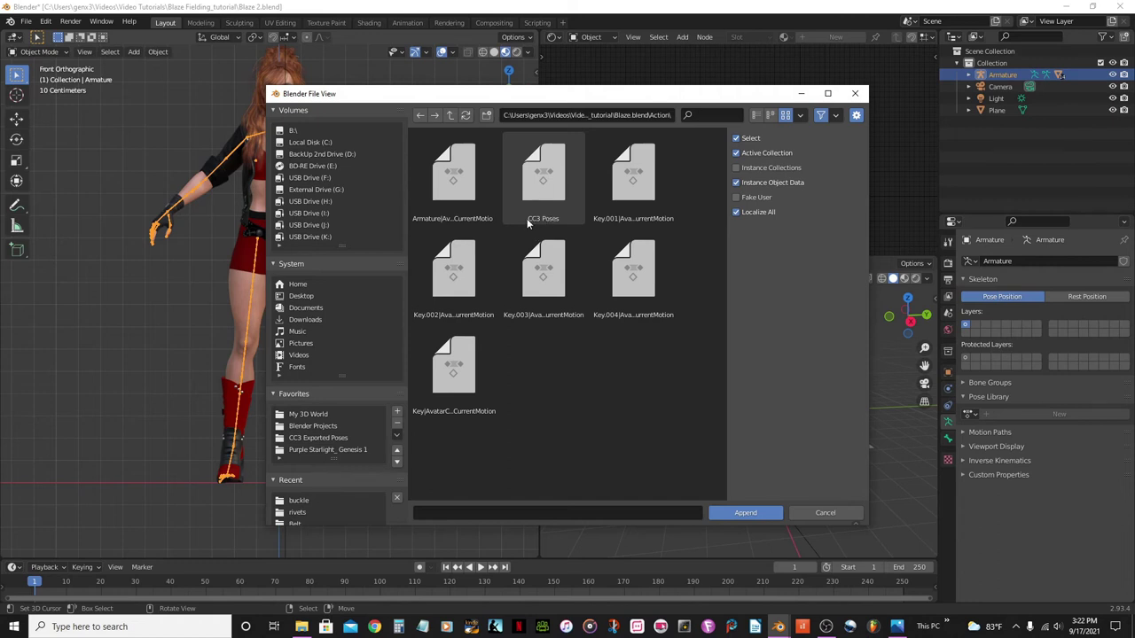
click(558, 227)
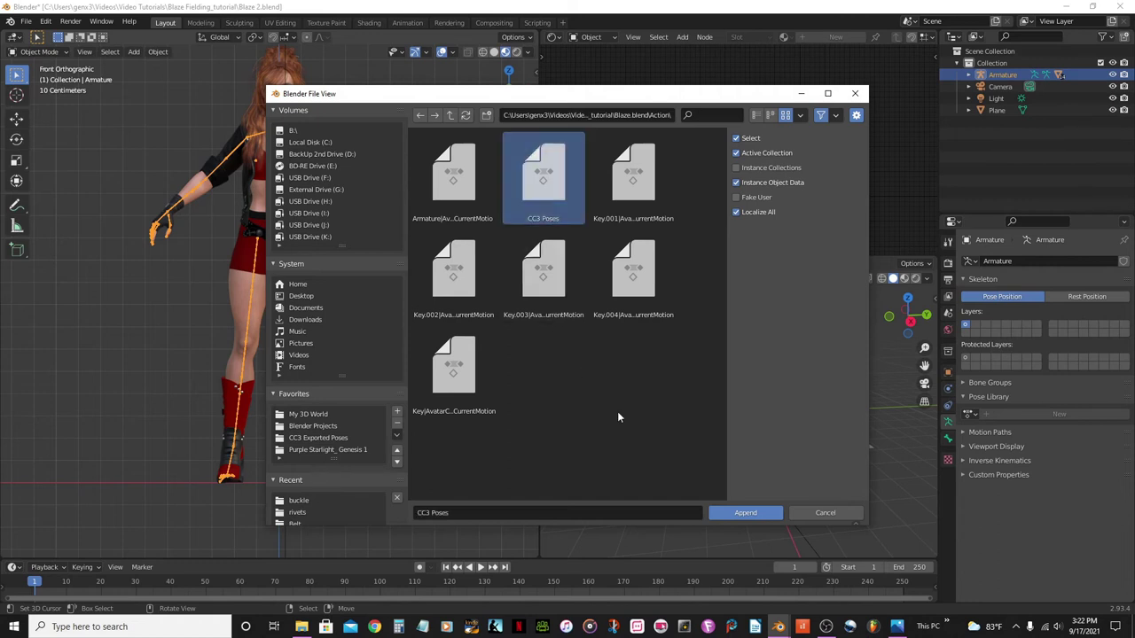
click(741, 512)
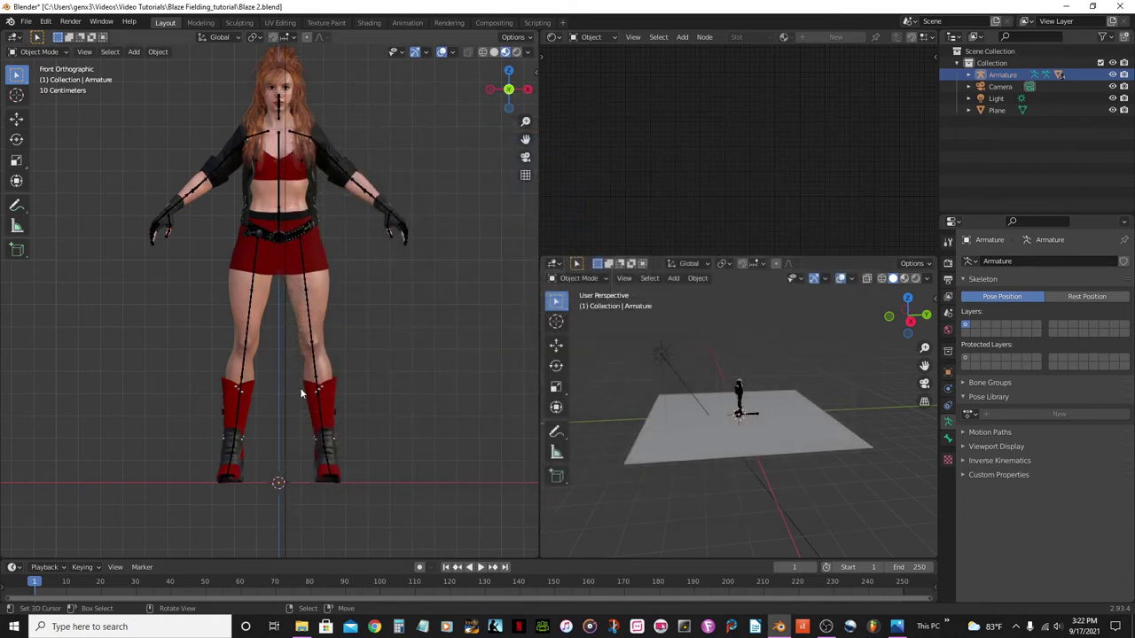
Assign CC3 Poses as the armature's pose library and lengthen the pose list to show more entries.
click(969, 414)
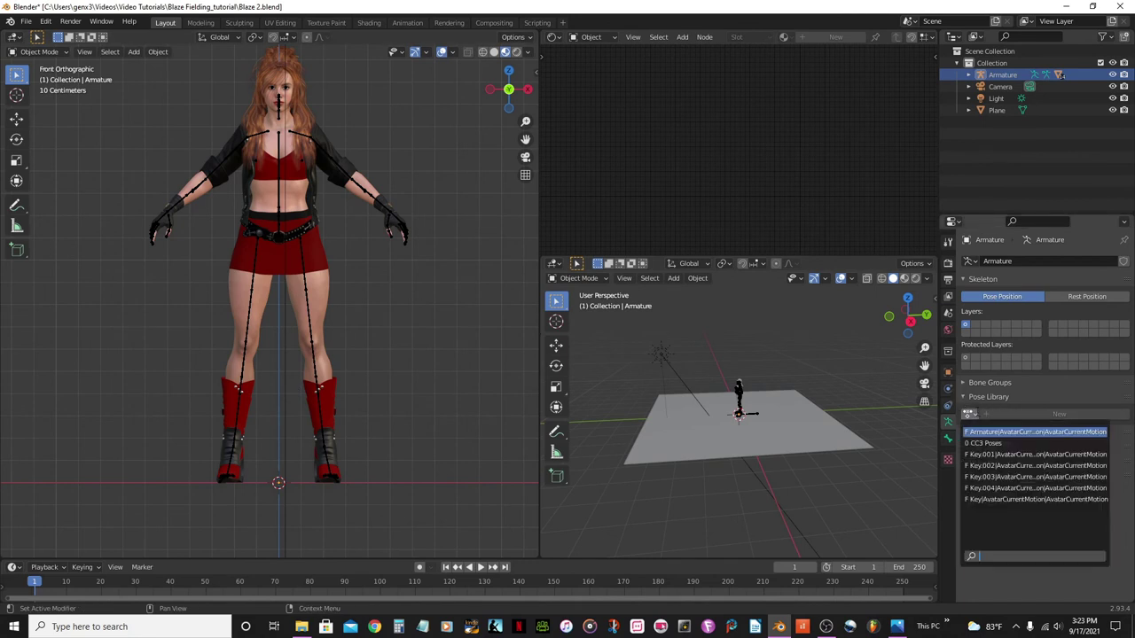
click(986, 443)
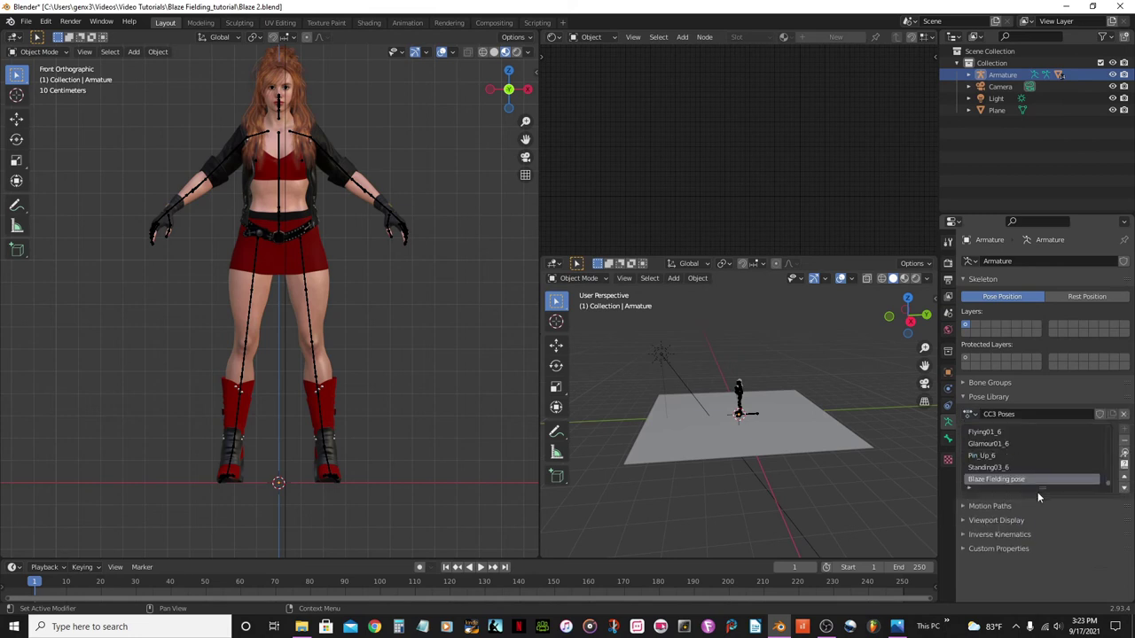
drag(1042, 492, 1056, 599)
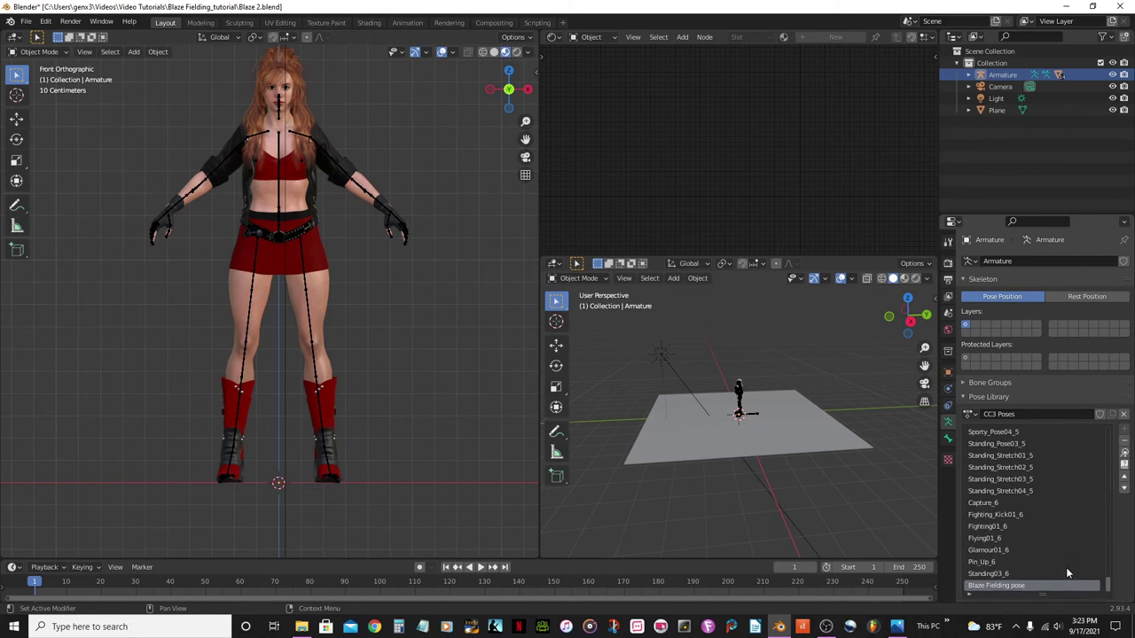
Apply the Standing_01_1 pose from the CC3 Poses library to the character's armature.
scroll(1066, 568, up, 10)
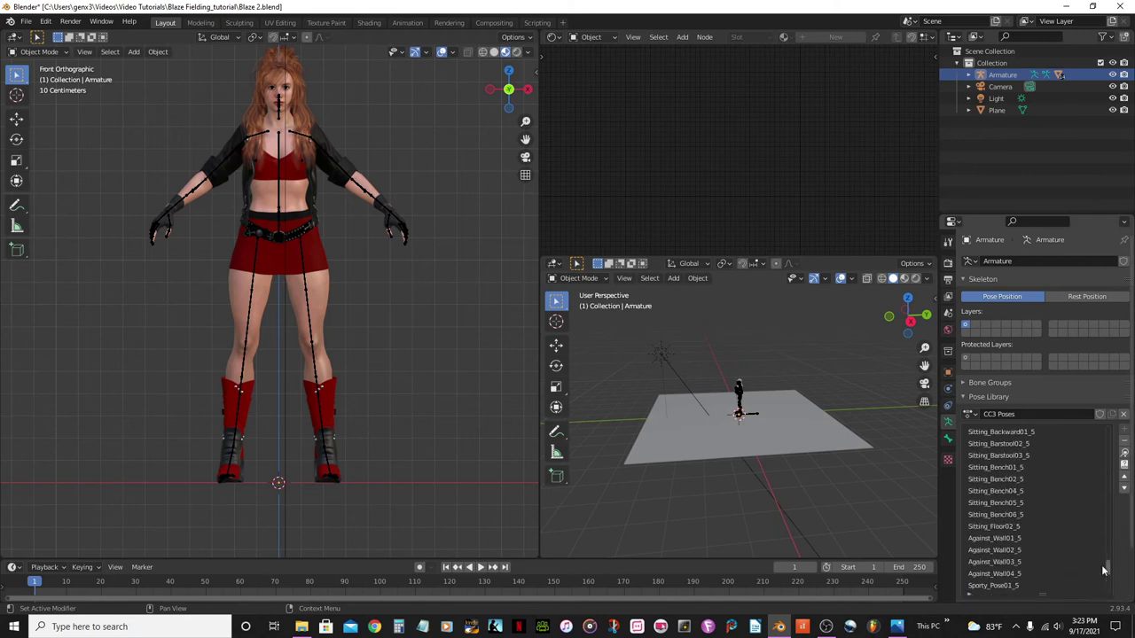
drag(1109, 572, 1114, 454)
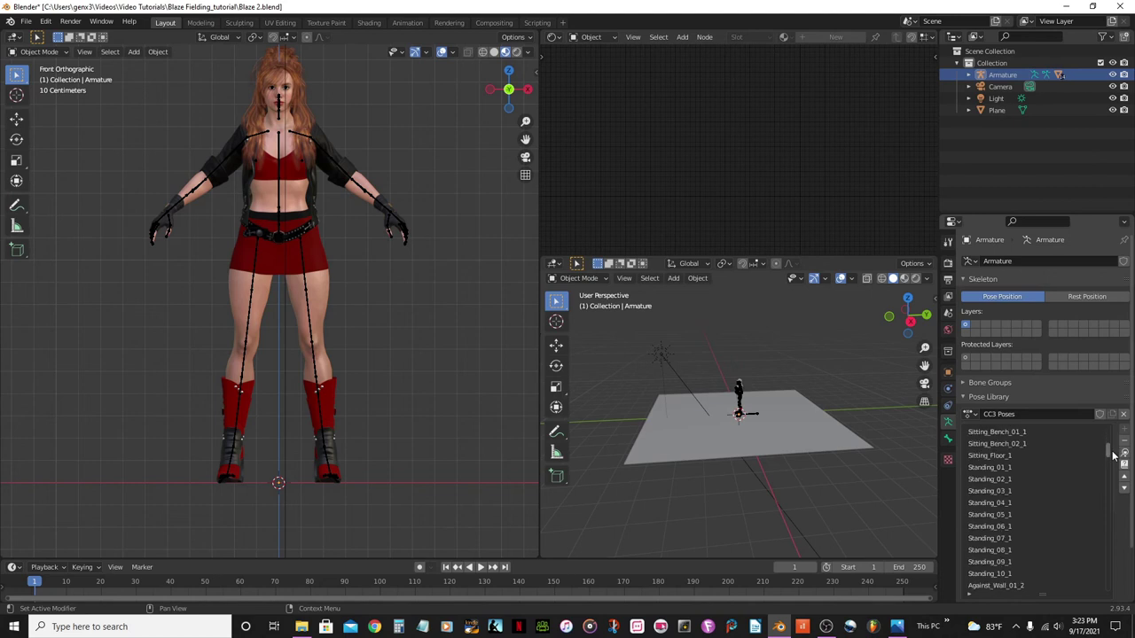
click(990, 467)
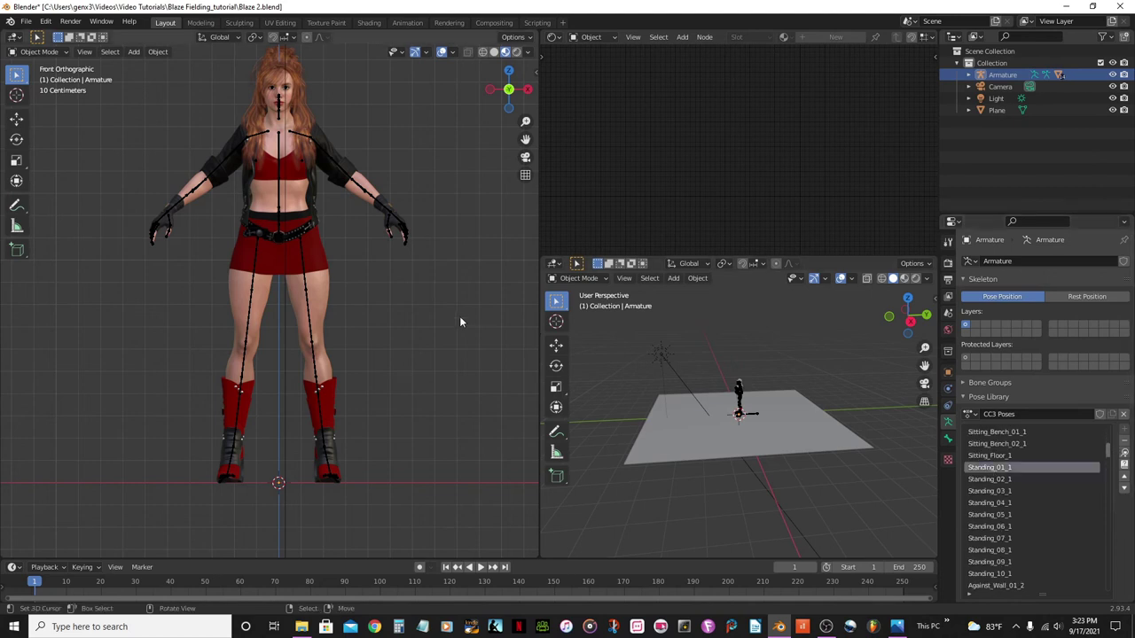
click(305, 297)
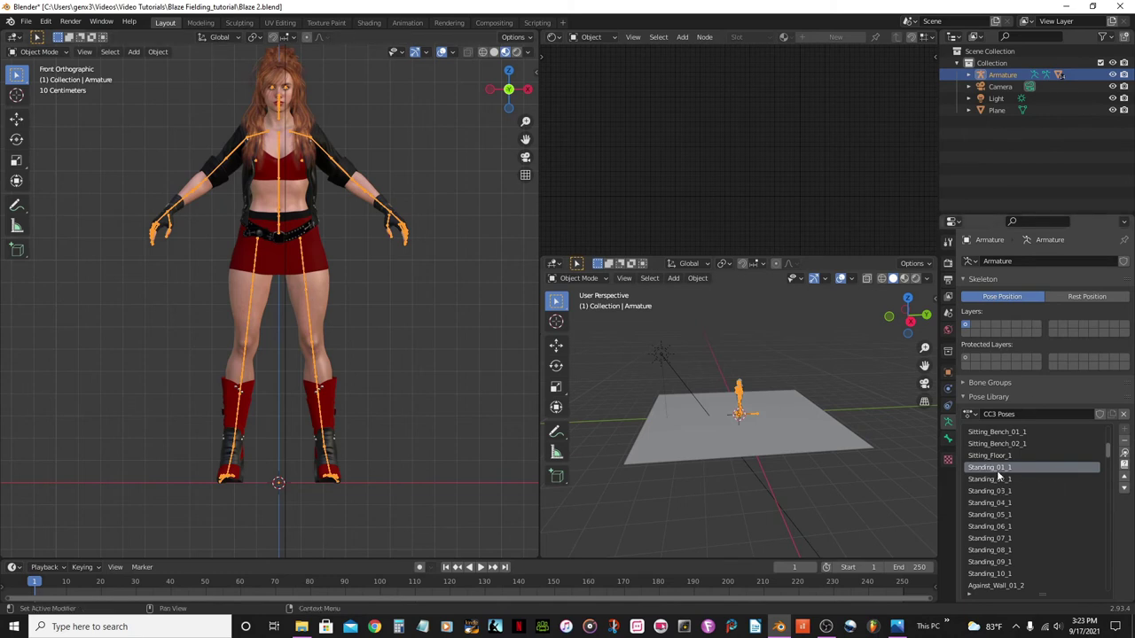
click(1124, 455)
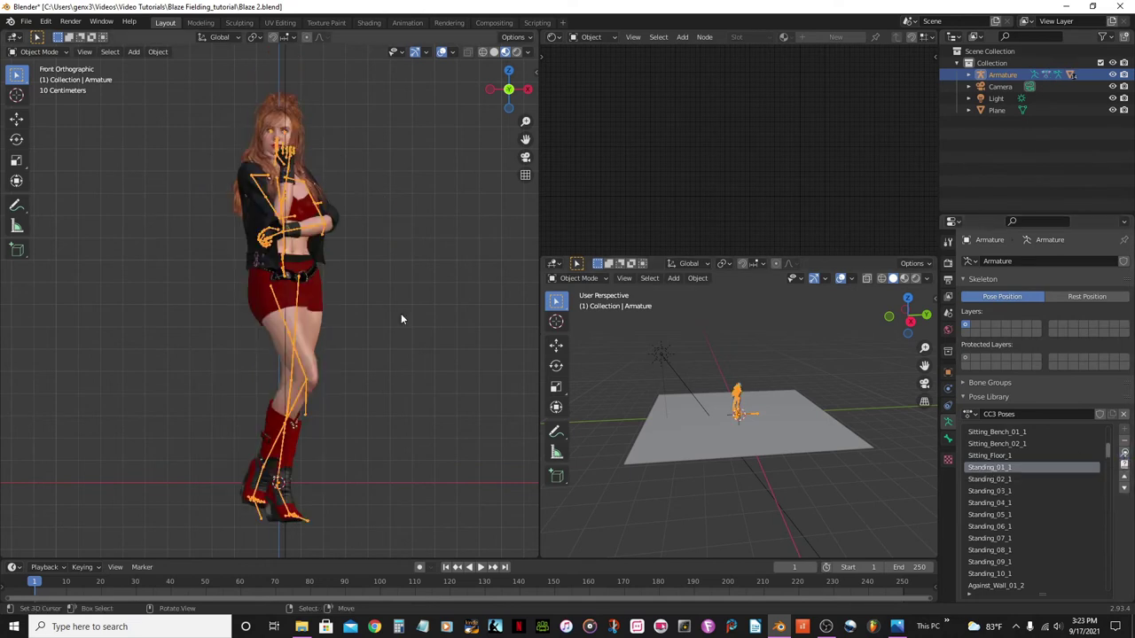
Hide the main viewport's overlays around the posed figure and save the file.
scroll(368, 261, down, 3)
middle_drag(368, 261, 376, 180)
scroll(338, 289, up, 4)
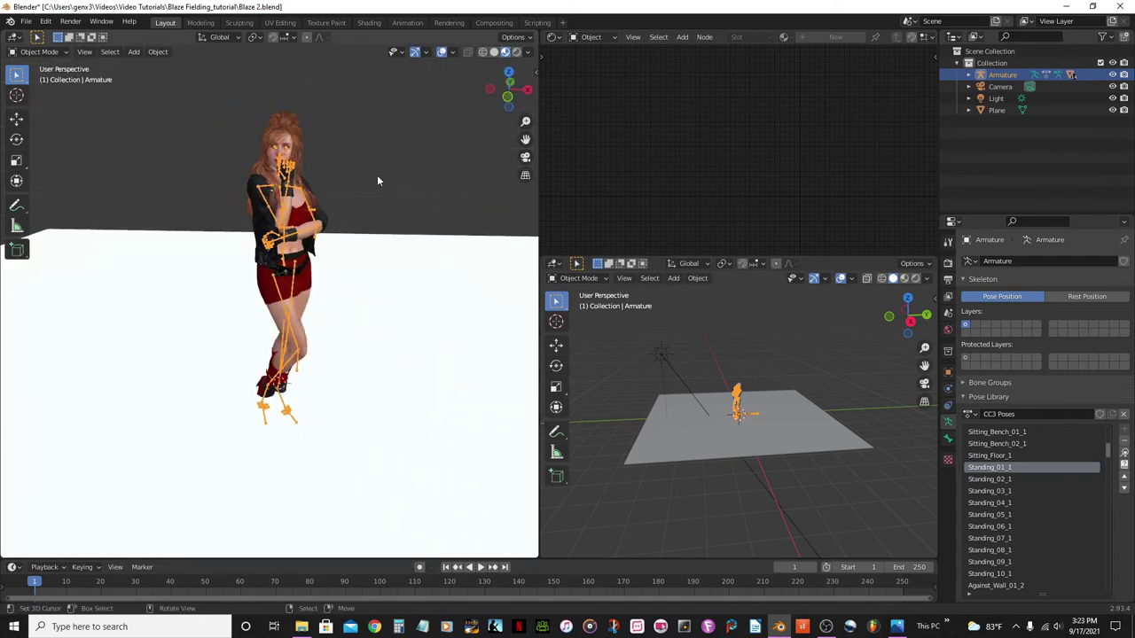
click(442, 53)
key(ctrl+s)
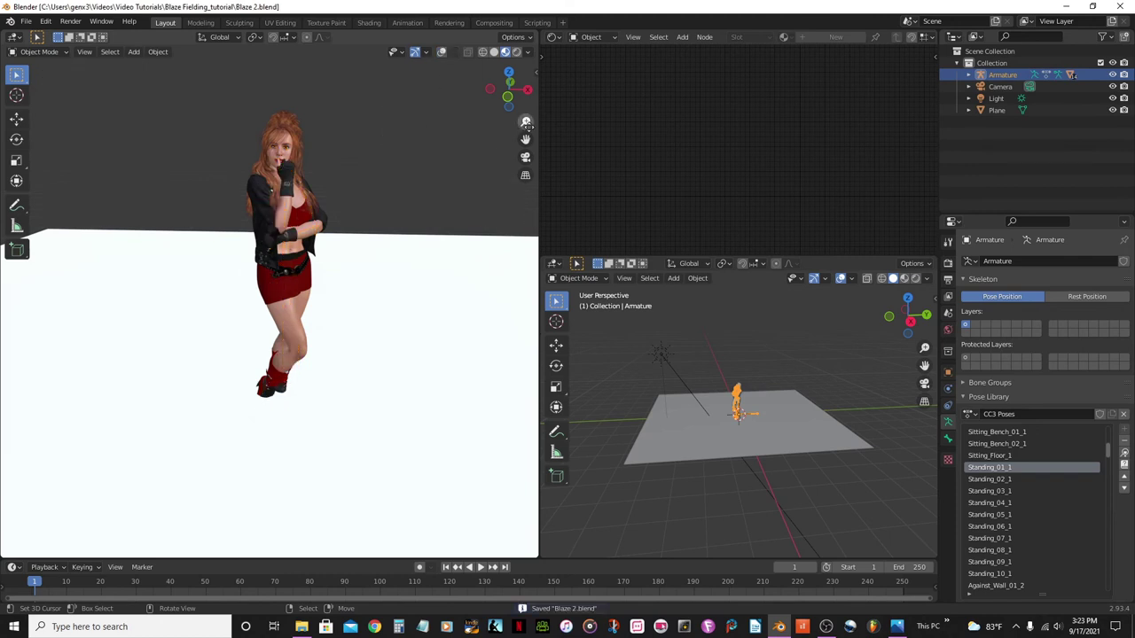
Preview the posed figure in Rendered shading and return the main viewport to Material Preview.
click(516, 53)
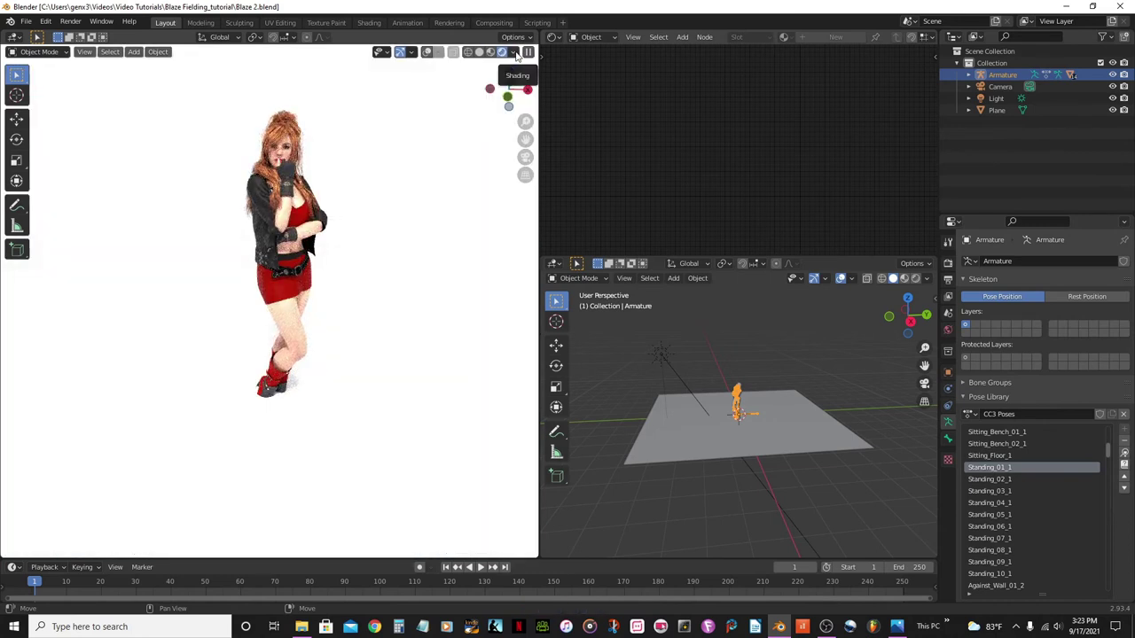
click(491, 53)
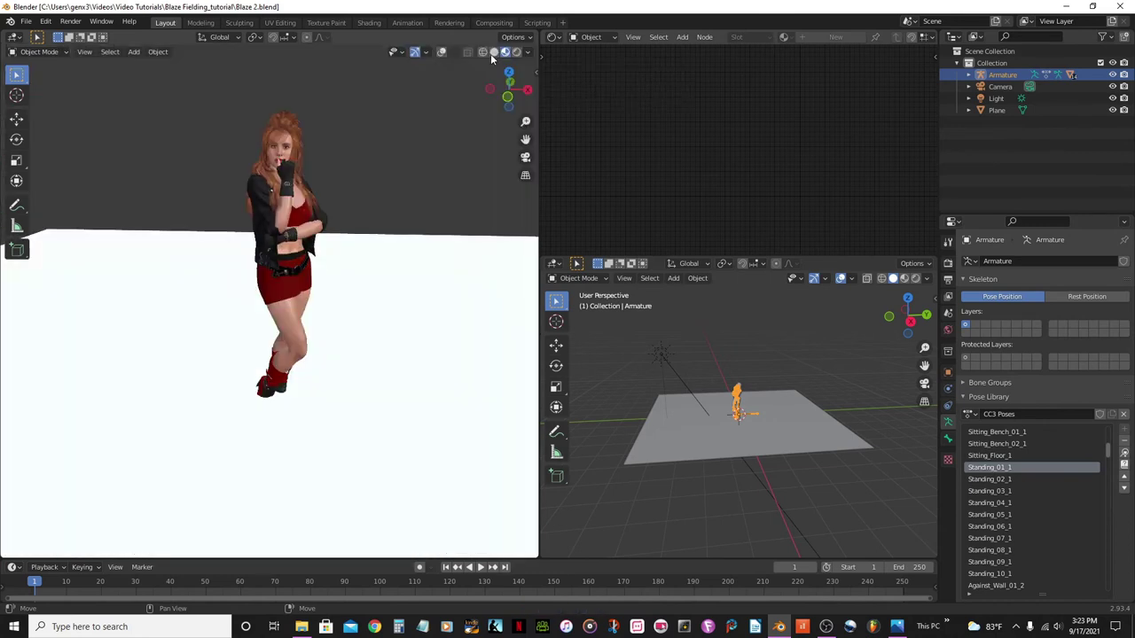
Apply the Standing_03_1 pose to the armature and show the main viewport's overlays again.
click(997, 493)
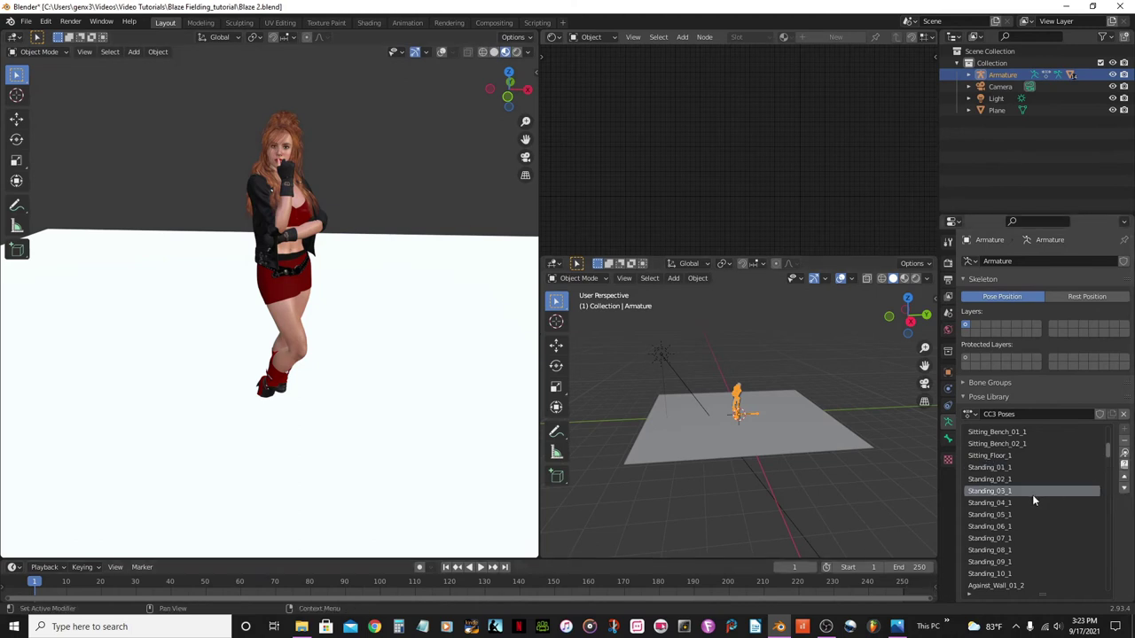
click(1124, 455)
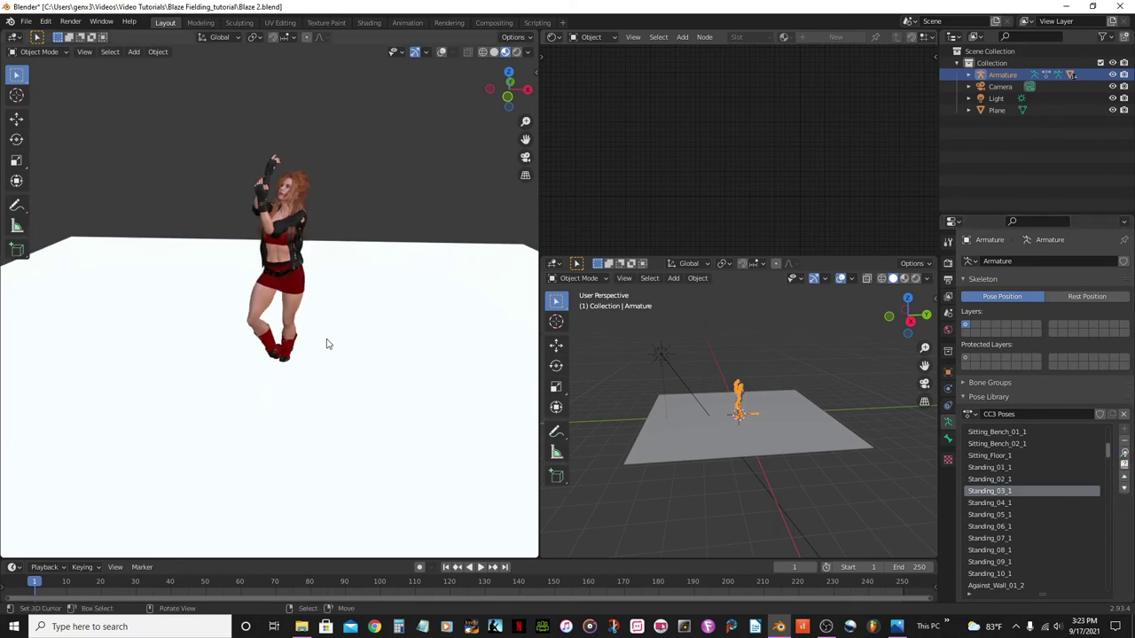
scroll(326, 344, up, 3)
click(441, 55)
scroll(365, 352, down, 3)
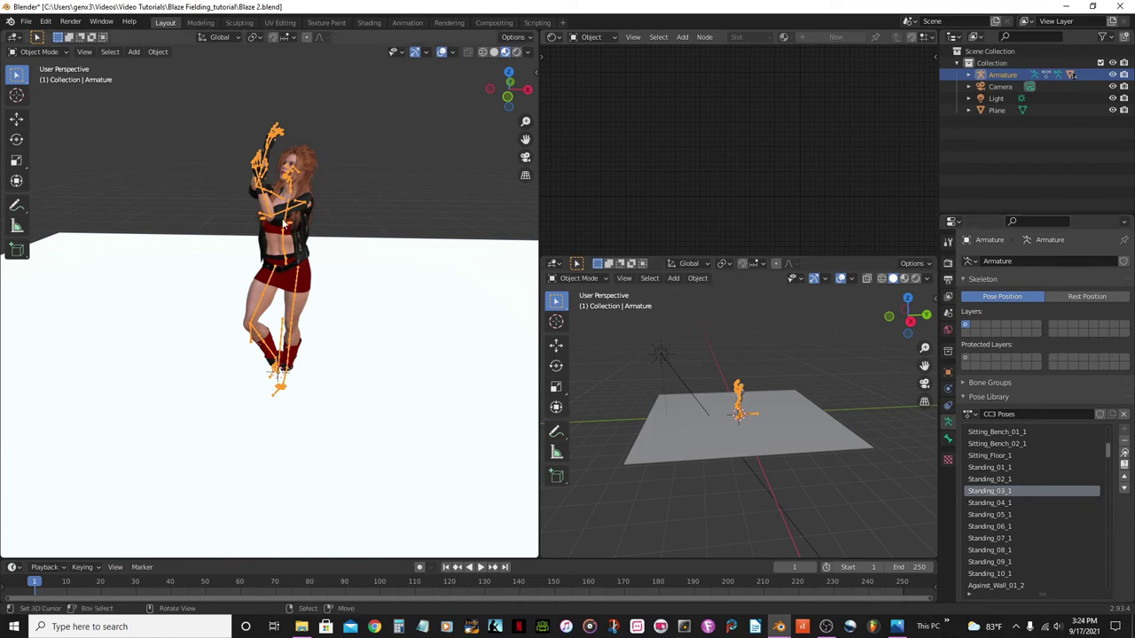
scroll(282, 210, up, 2)
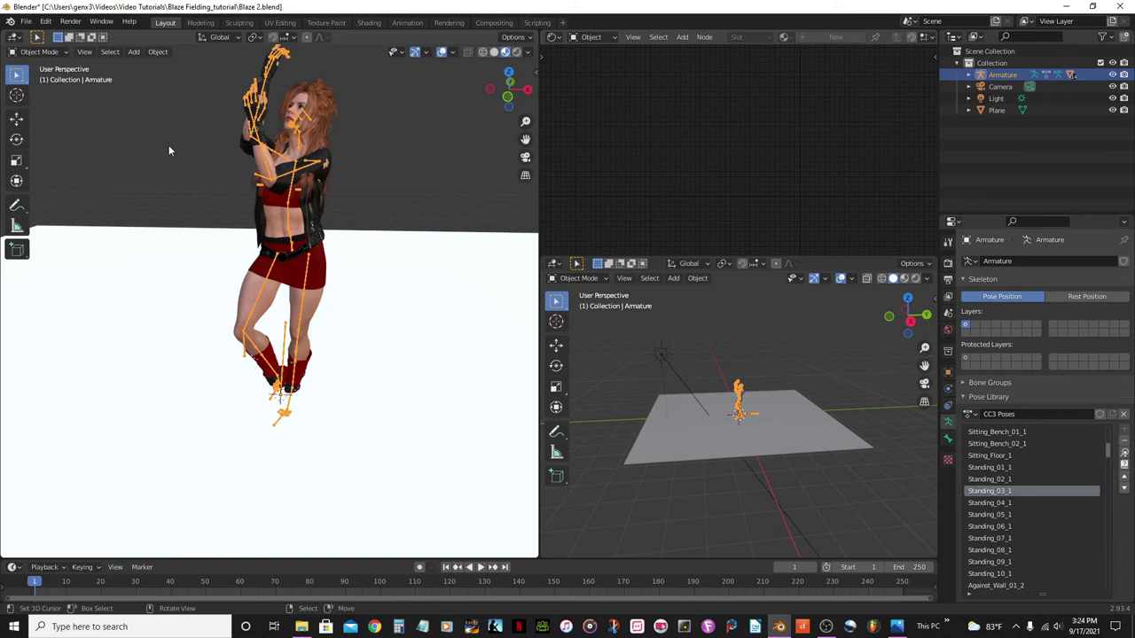
Switch the armature to Pose Mode and view the posed upper body from a closer, raised angle.
click(60, 51)
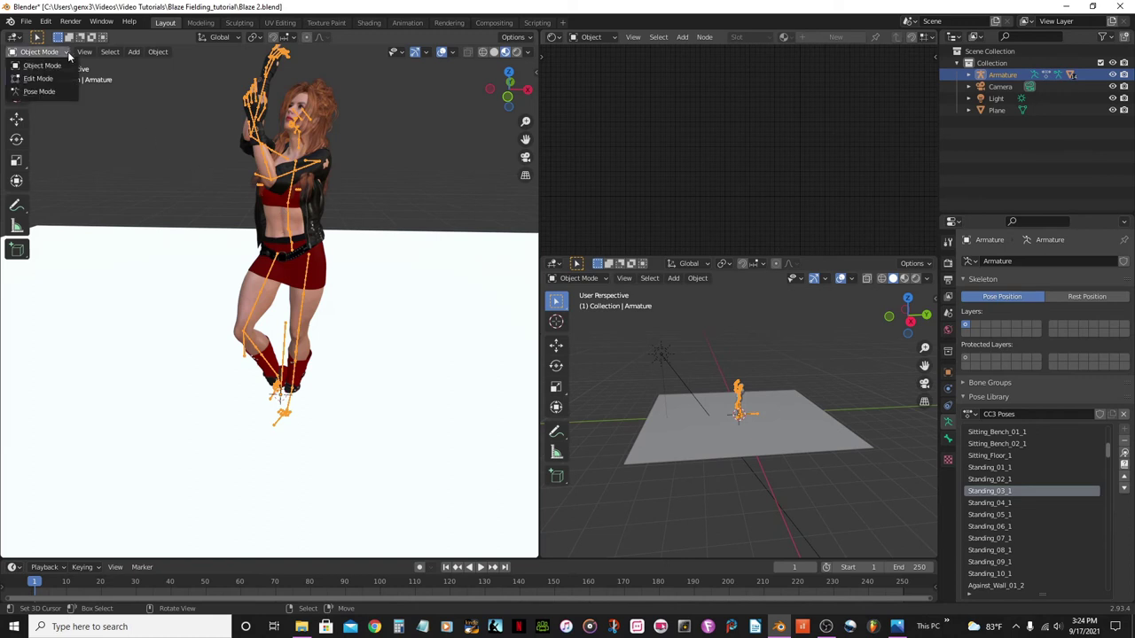
click(36, 91)
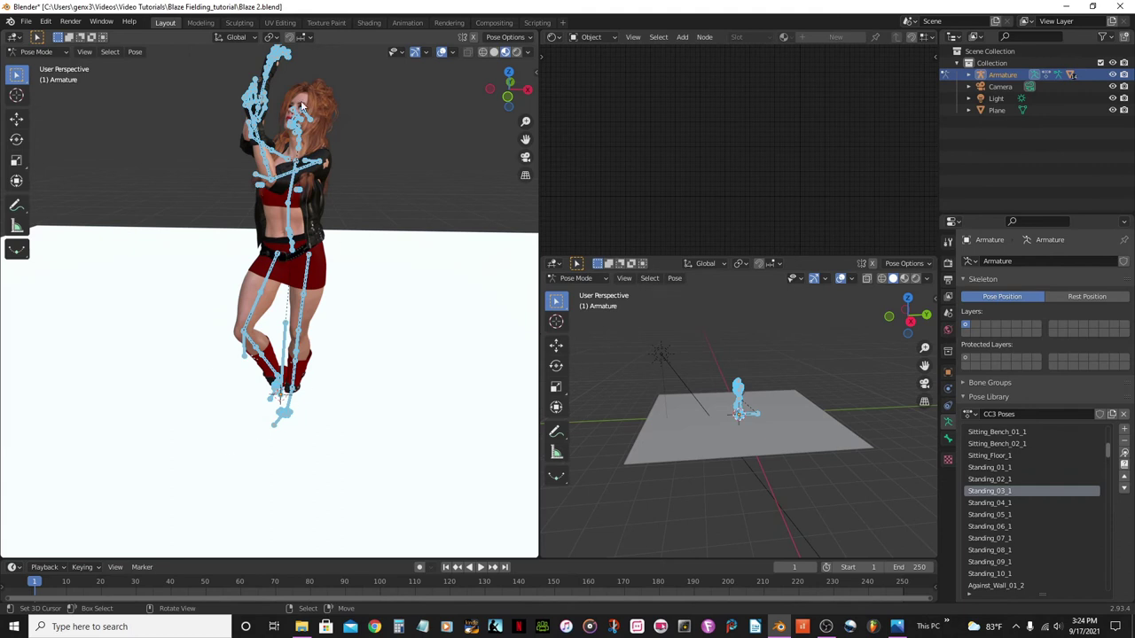
middle_drag(275, 189, 189, 303)
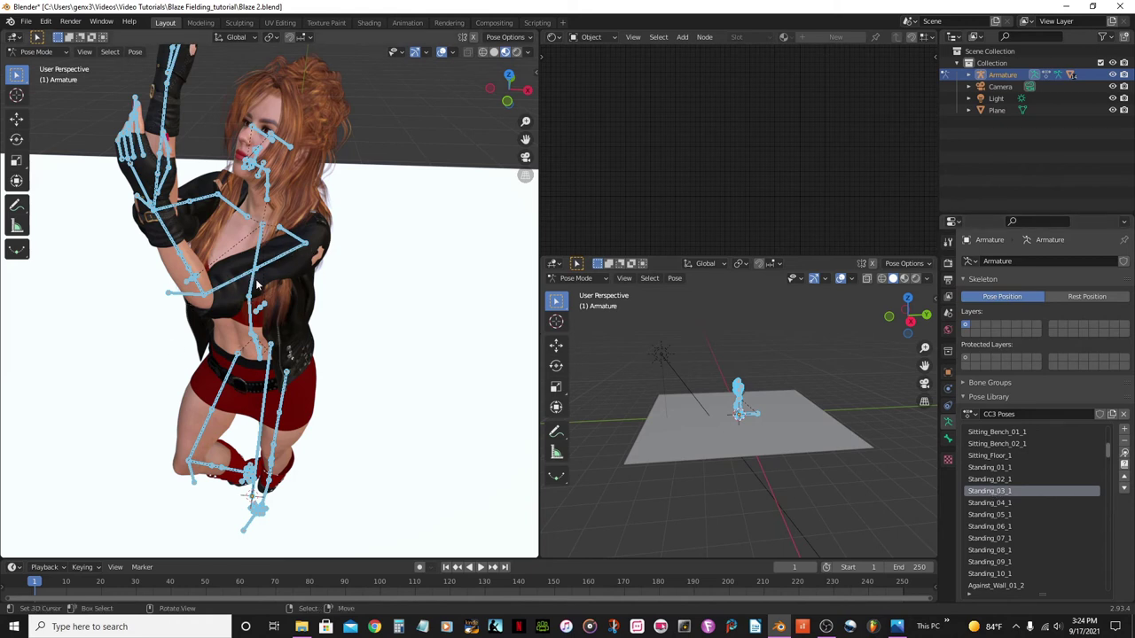
Select all bones of the armature in Pose Mode and return the armature to Object Mode.
key(ctrl+z)
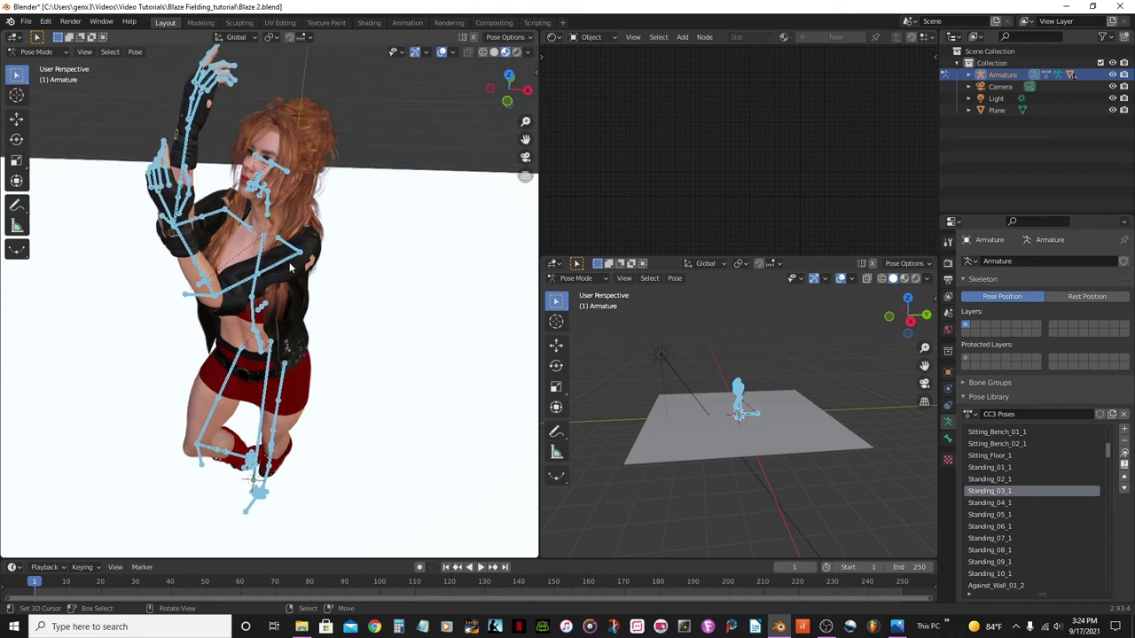
key(alt+a)
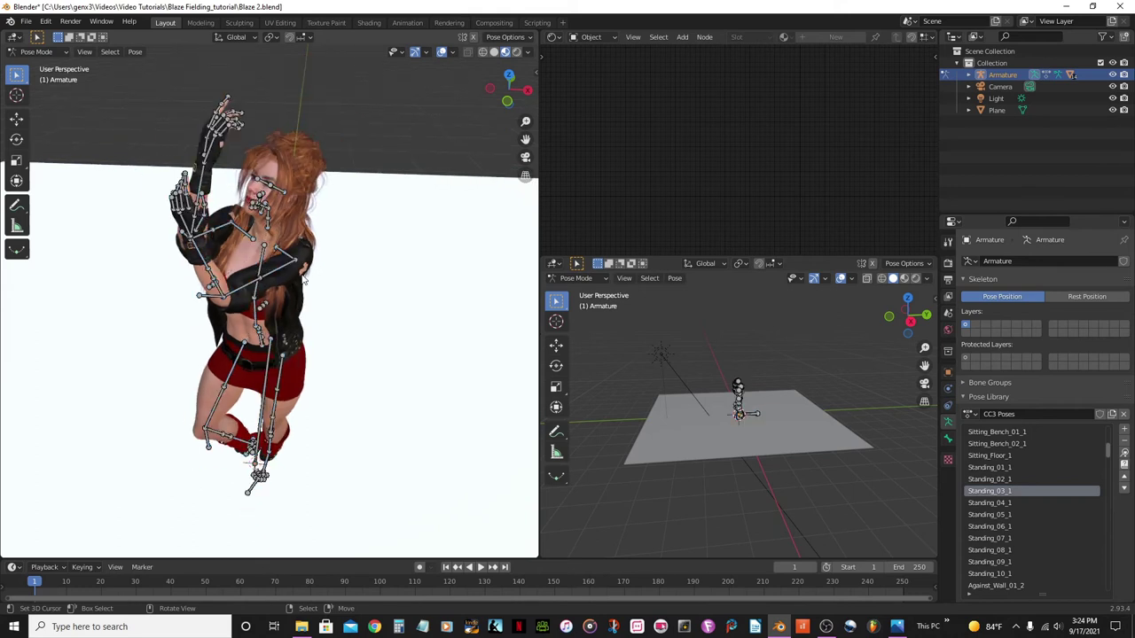
key(a)
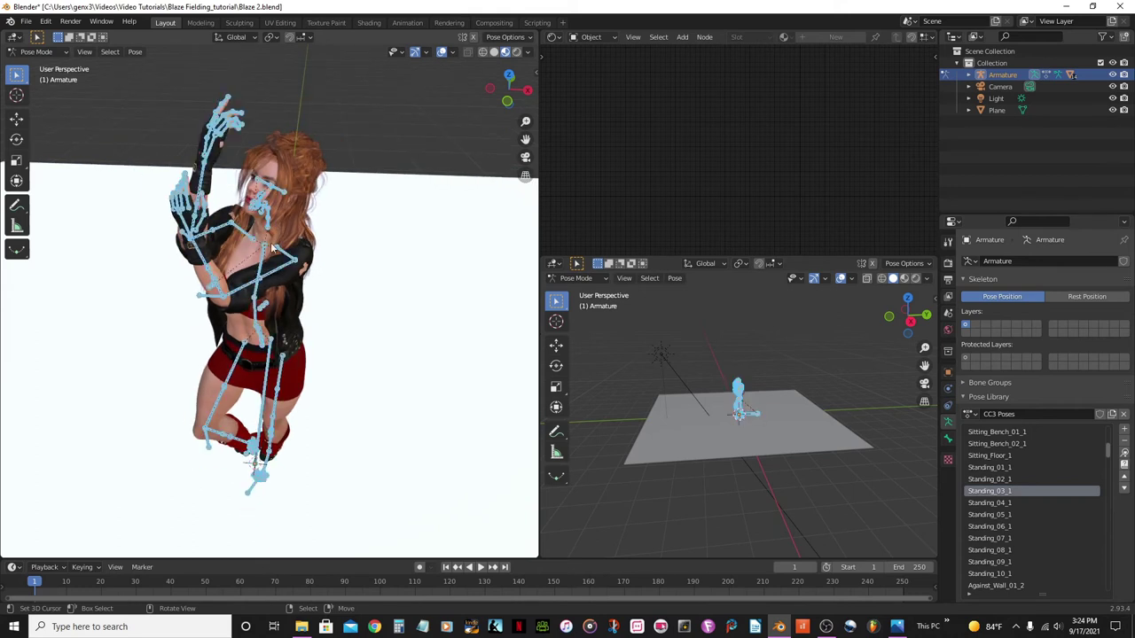
click(62, 53)
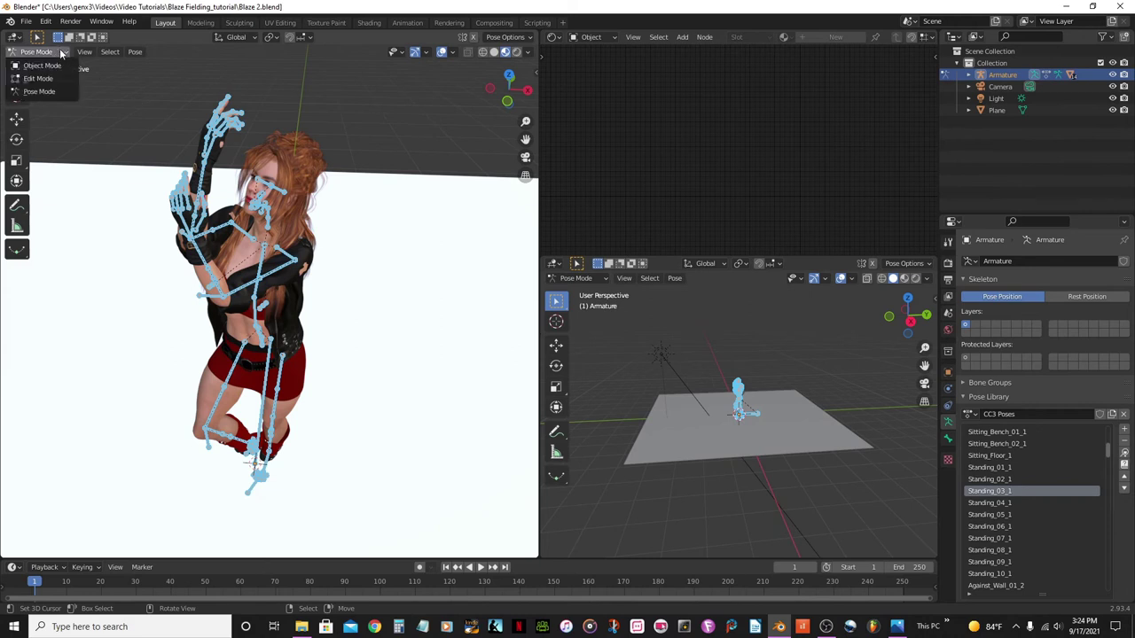
click(39, 91)
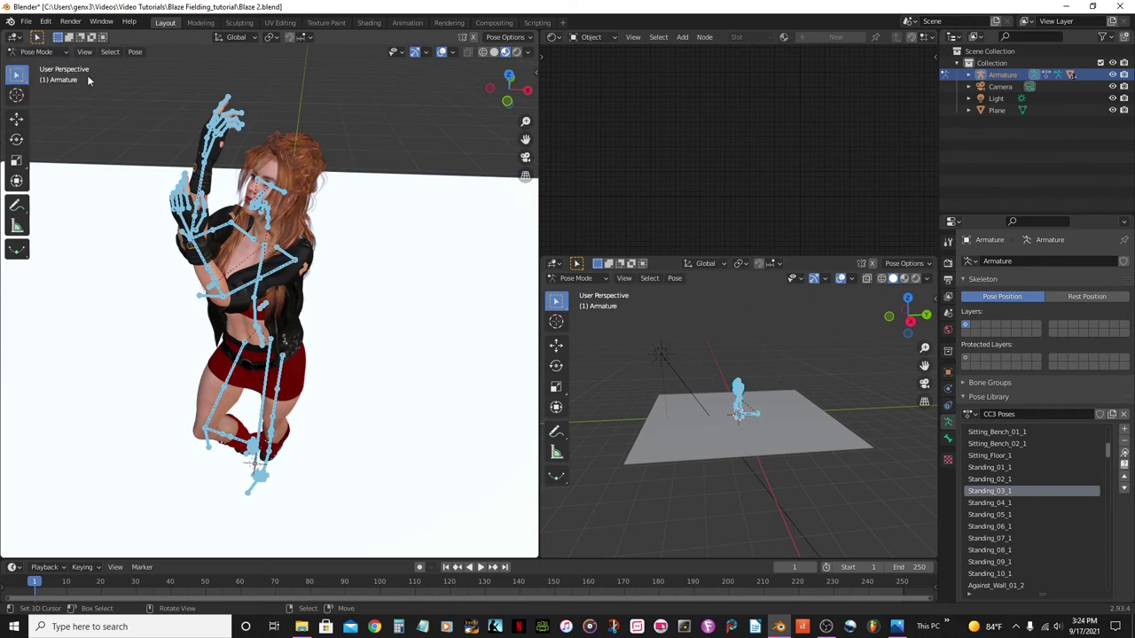
click(66, 53)
click(45, 66)
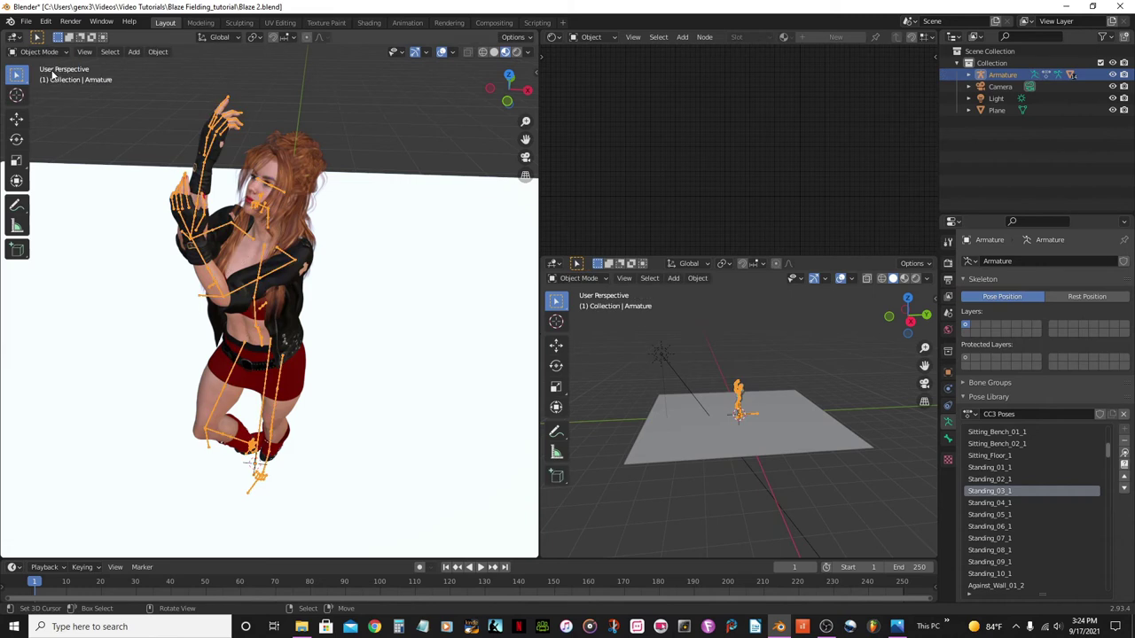
Apply the Standing_06_1 pose from the CC3 Poses library to the armature.
middle_drag(295, 321, 456, 418)
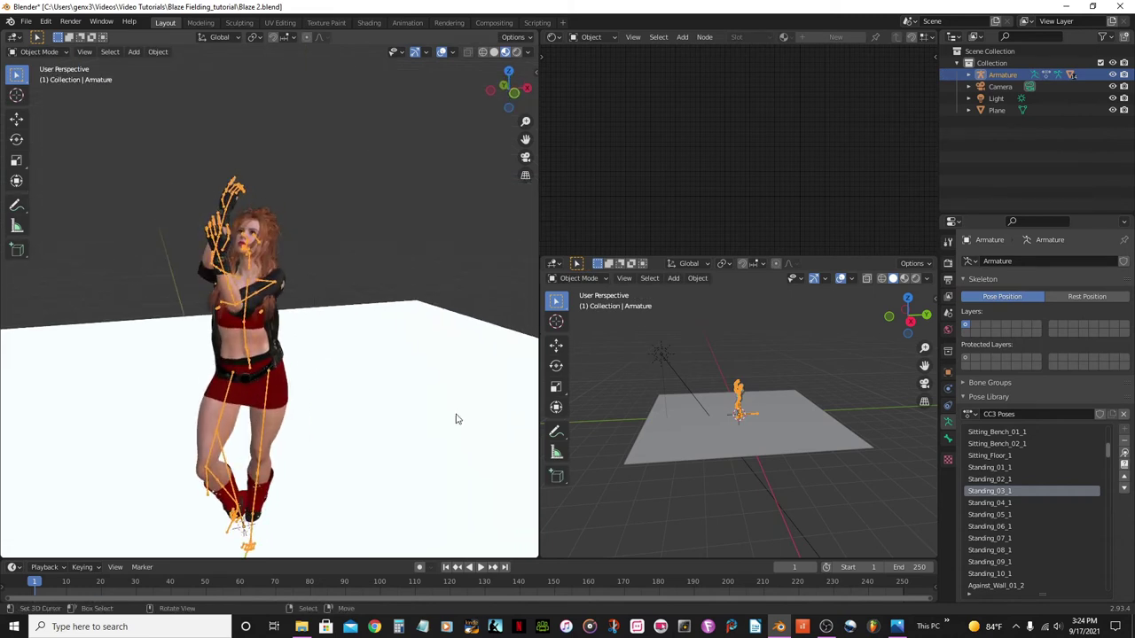
click(995, 527)
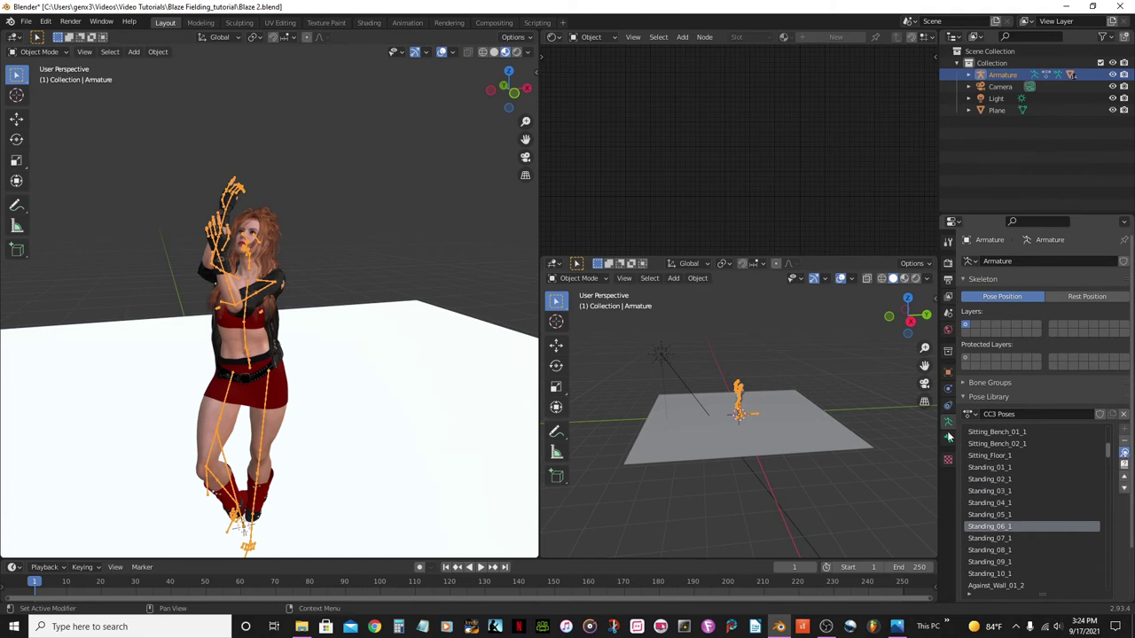
click(1124, 453)
middle_drag(431, 348, 267, 344)
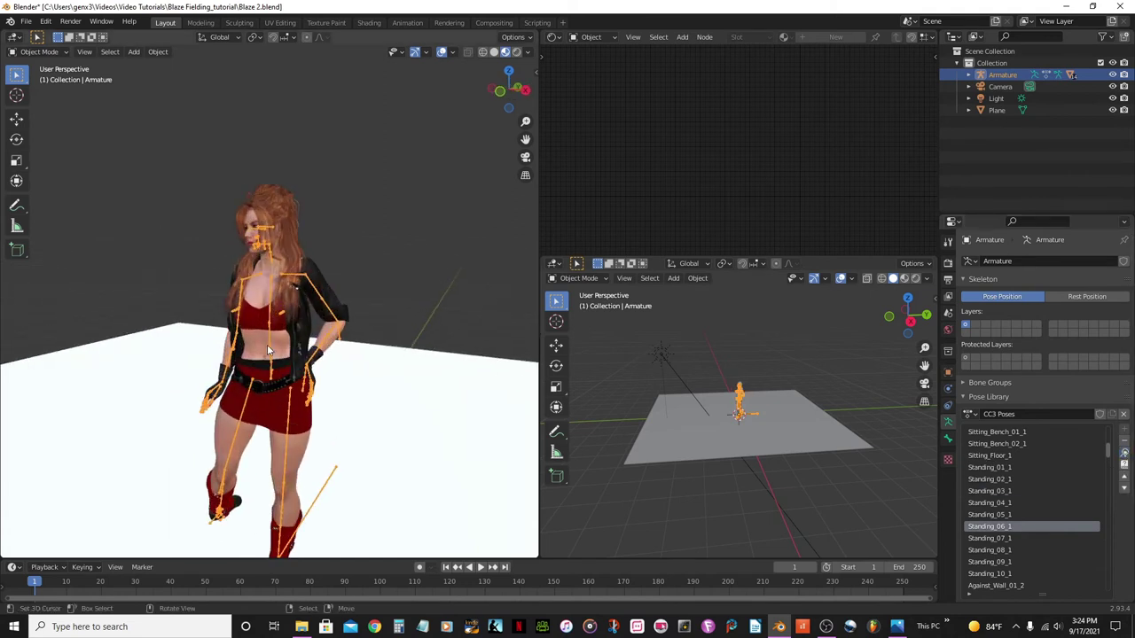
Examine the posed figure's full body from the straight front view and from slightly raised and lowered angles.
key(KP_1)
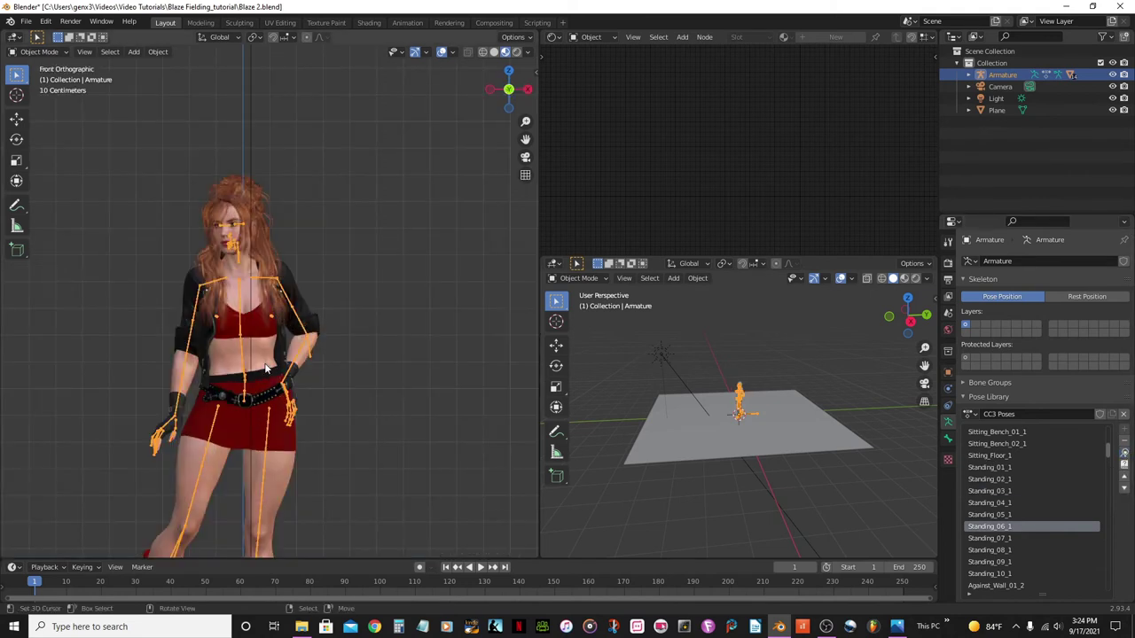
scroll(266, 367, down, 2)
shift+middle_drag(232, 389, 271, 372)
scroll(274, 288, up, 1)
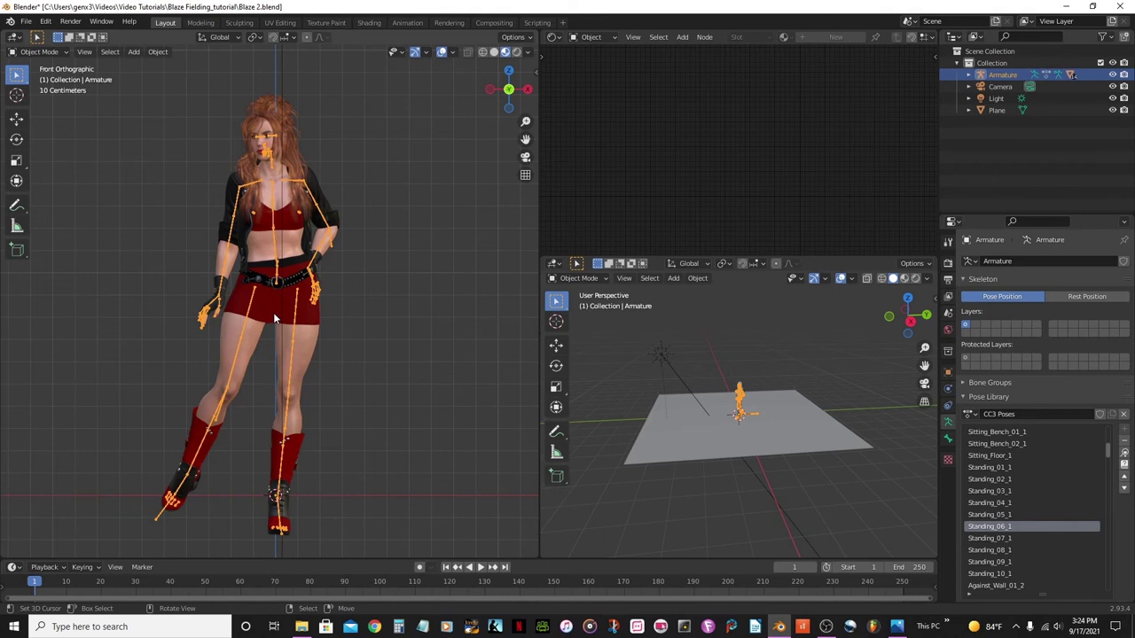
middle_drag(273, 312, 275, 317)
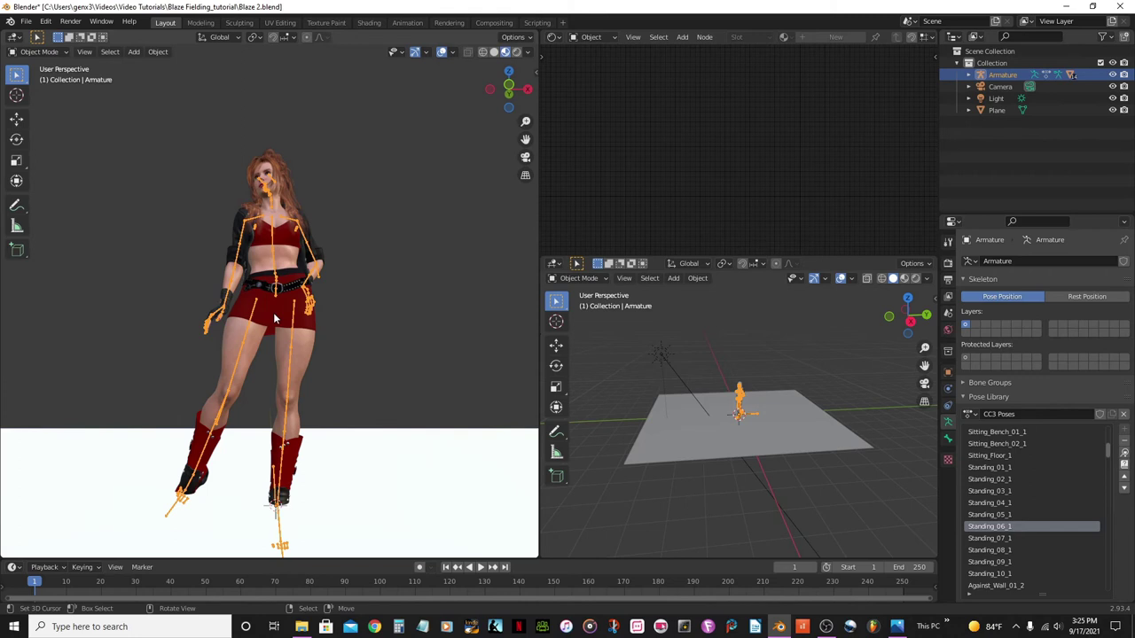
middle_drag(275, 318, 275, 319)
key(KP_1)
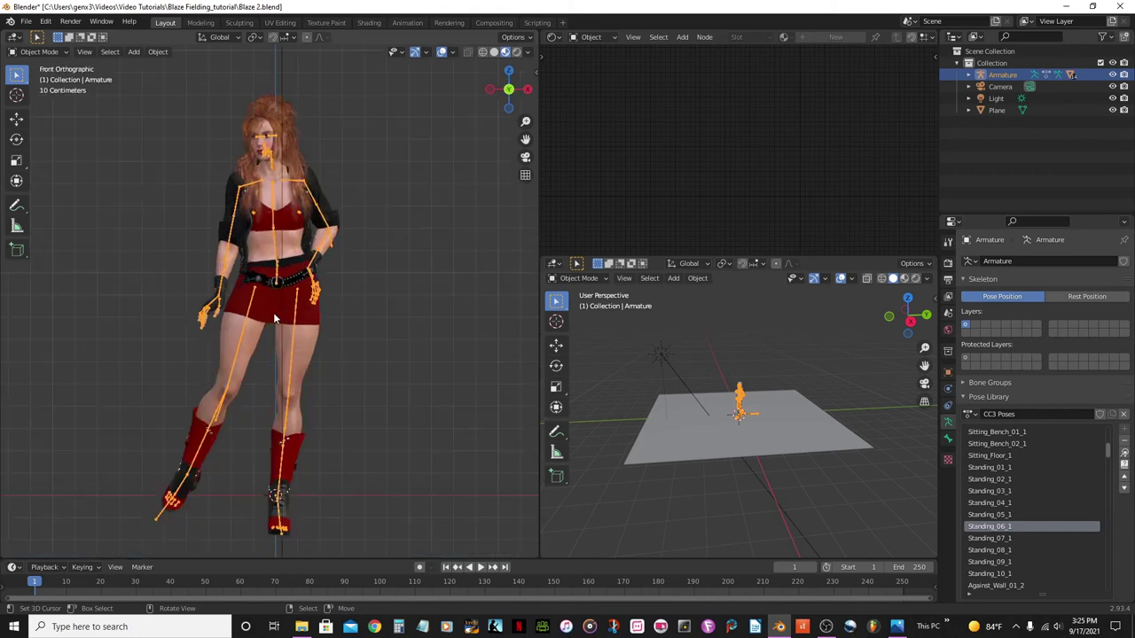
middle_drag(273, 312, 275, 319)
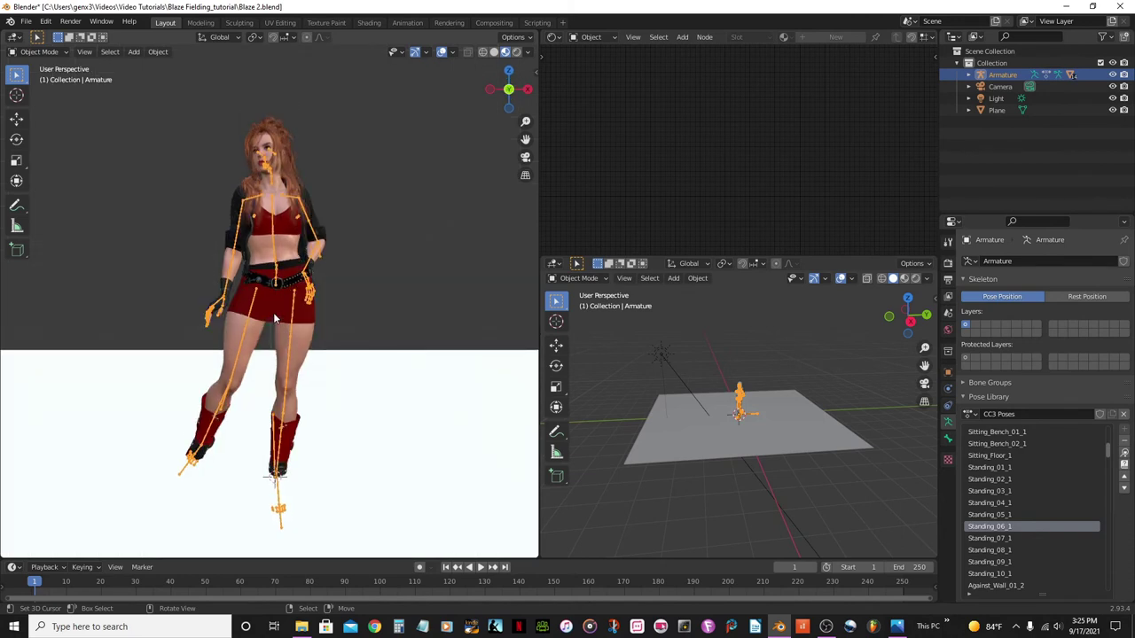
Align the scene camera to a wider, angled view of the whole figure in the main viewport.
middle_drag(275, 319, 275, 319)
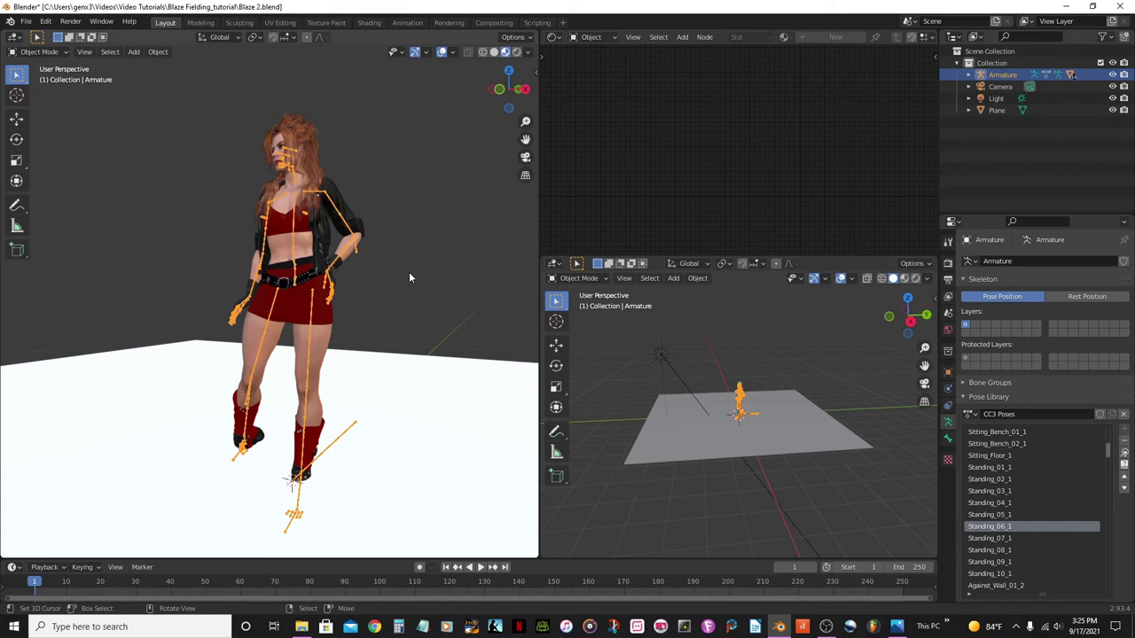
scroll(402, 281, down, 4)
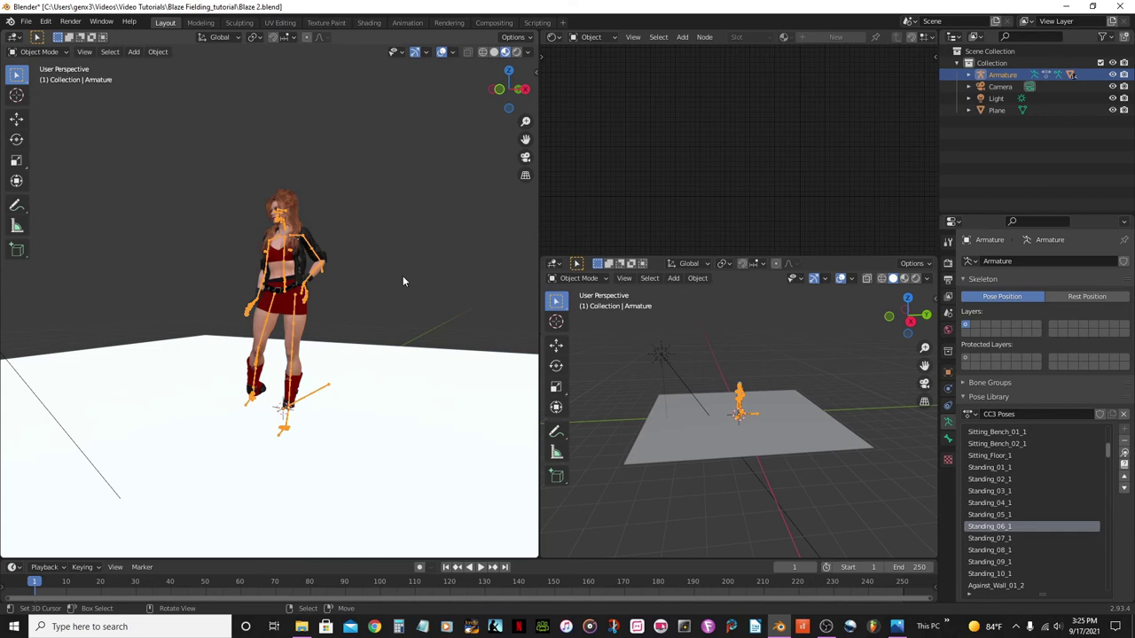
key(ctrl+alt+KP_0)
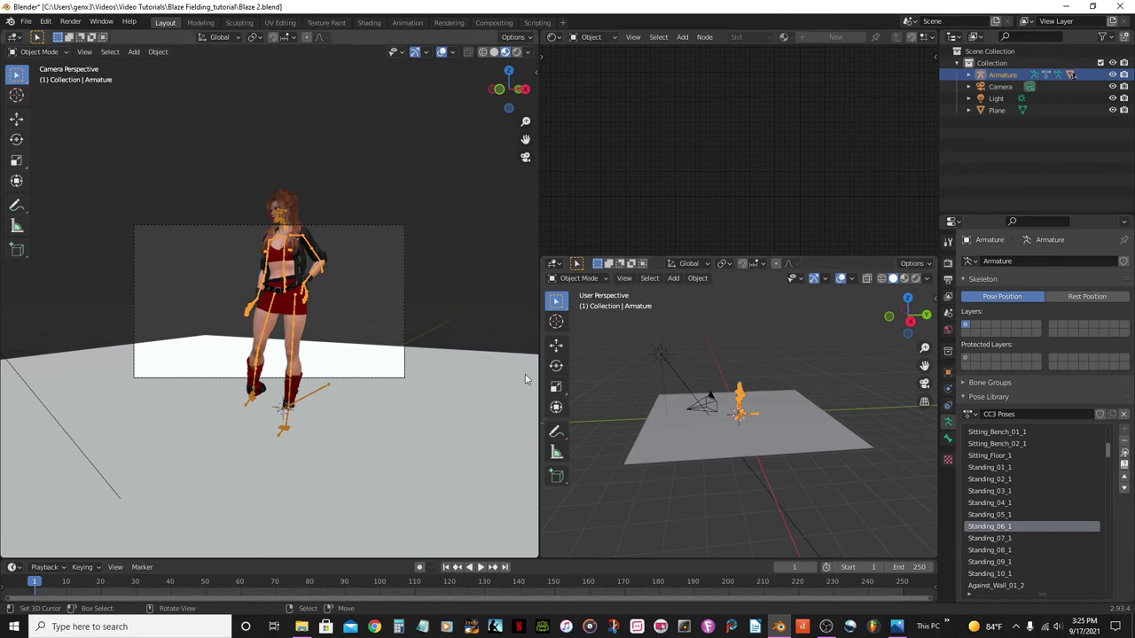
Use the Transform tool with Normal orientation to pull the camera back along its local Z axis until it frames the whole figure.
scroll(765, 453, up, 4)
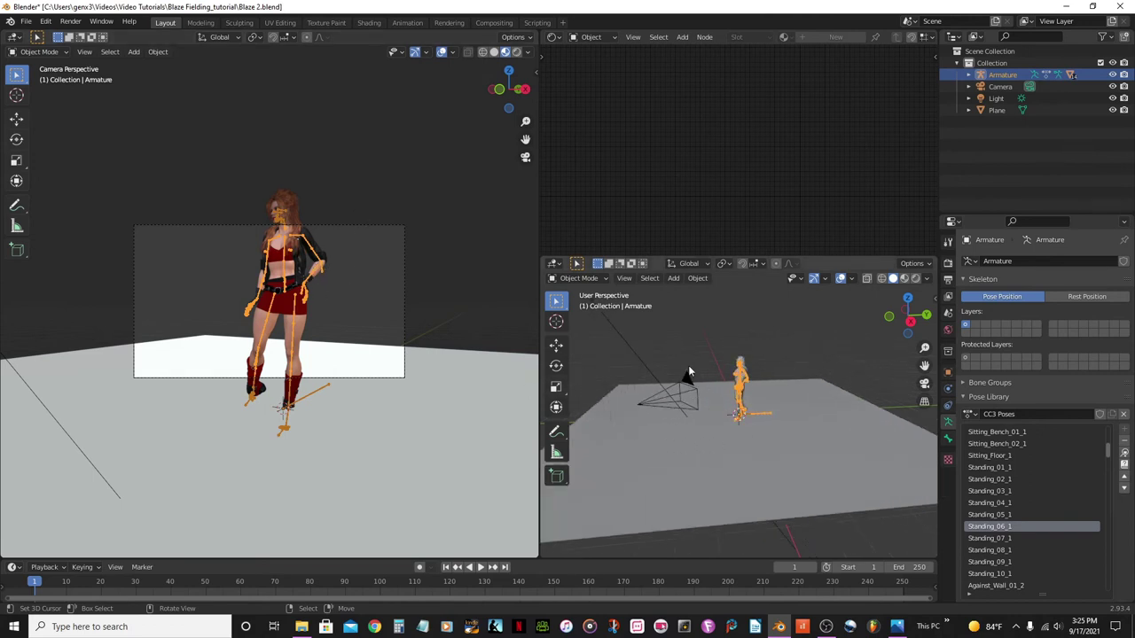
click(708, 264)
click(674, 323)
click(555, 408)
click(670, 391)
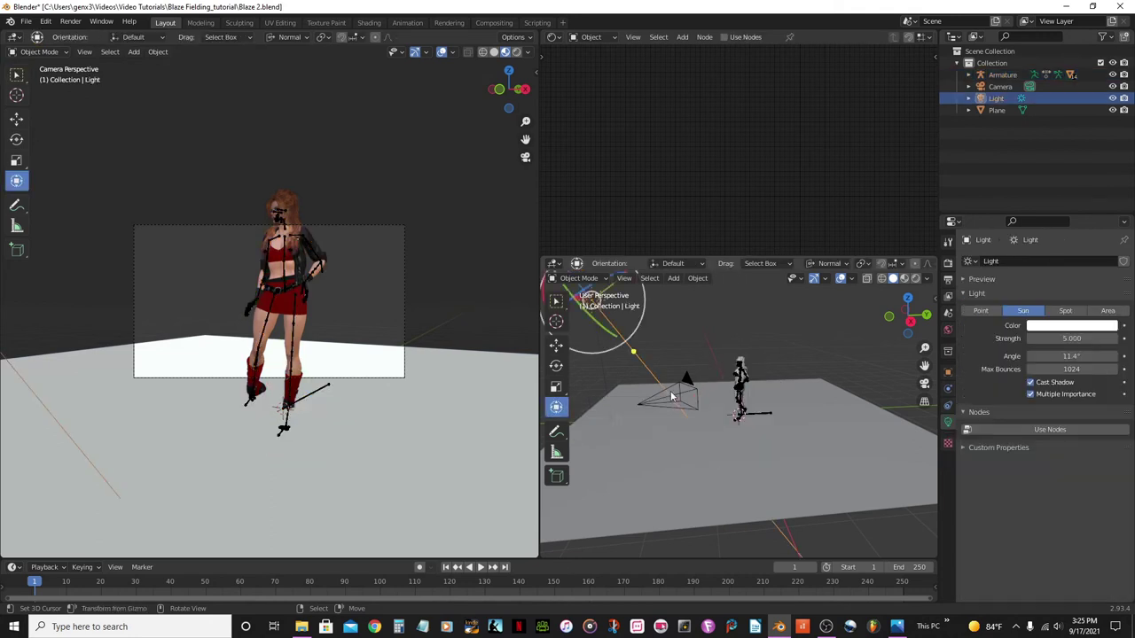
click(677, 391)
scroll(691, 398, down, 2)
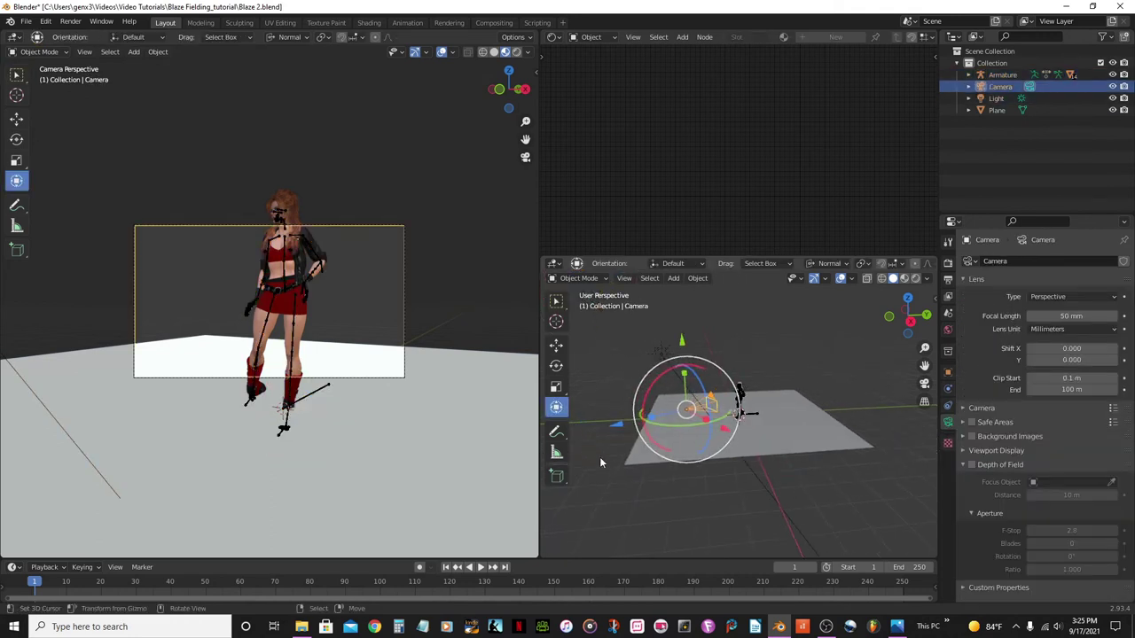
drag(616, 423, 570, 441)
scroll(268, 303, up, 6)
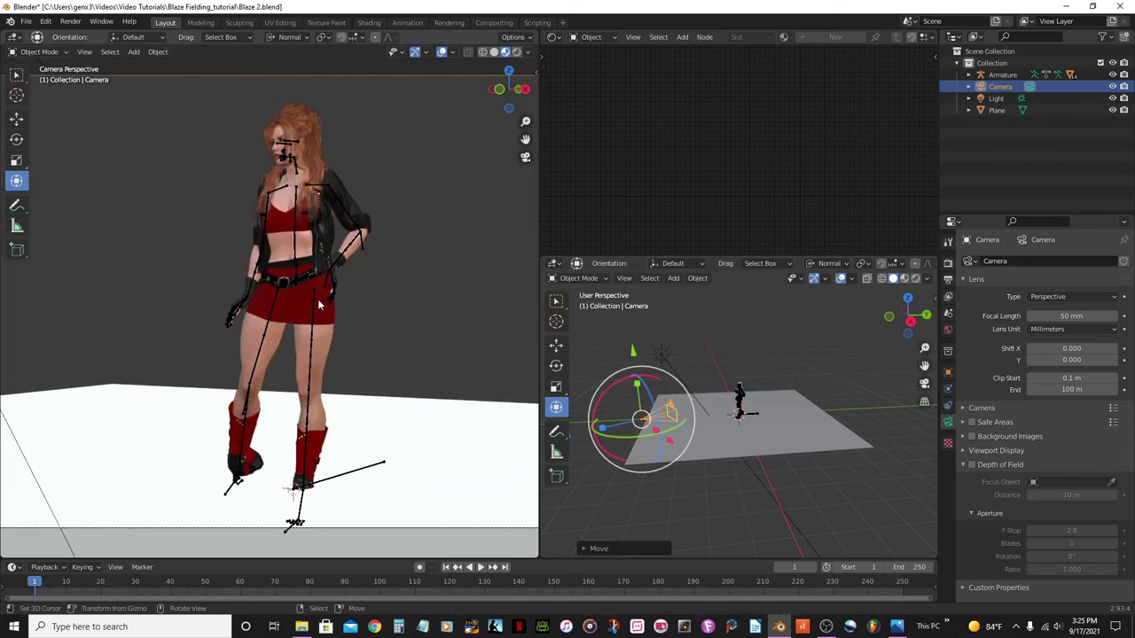
shift+middle_drag(453, 360, 453, 332)
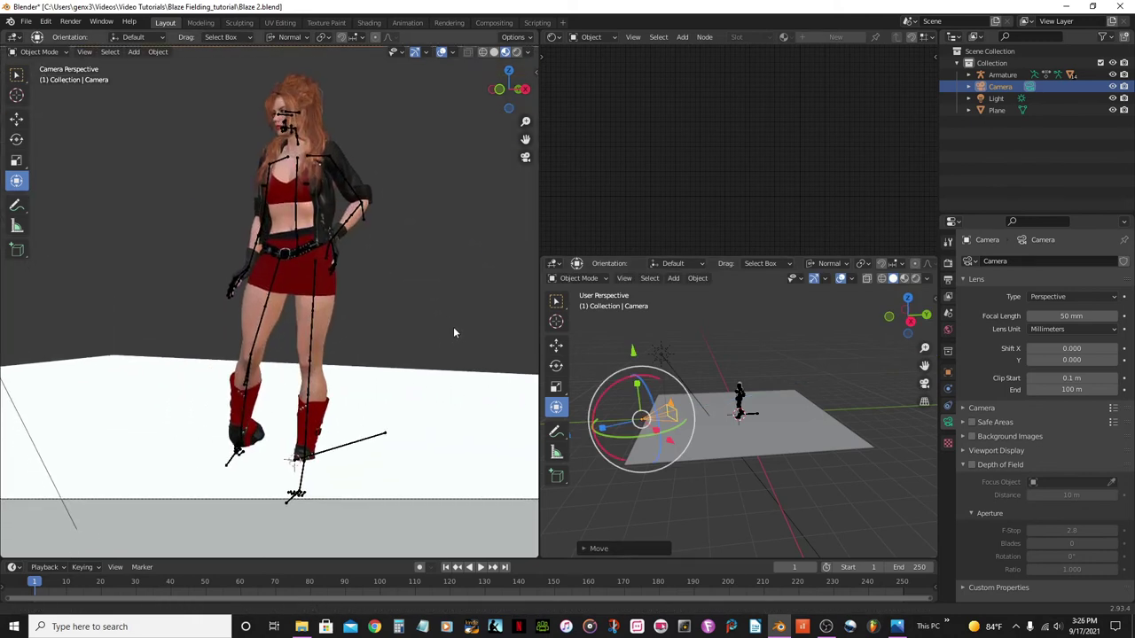
scroll(453, 333, down, 2)
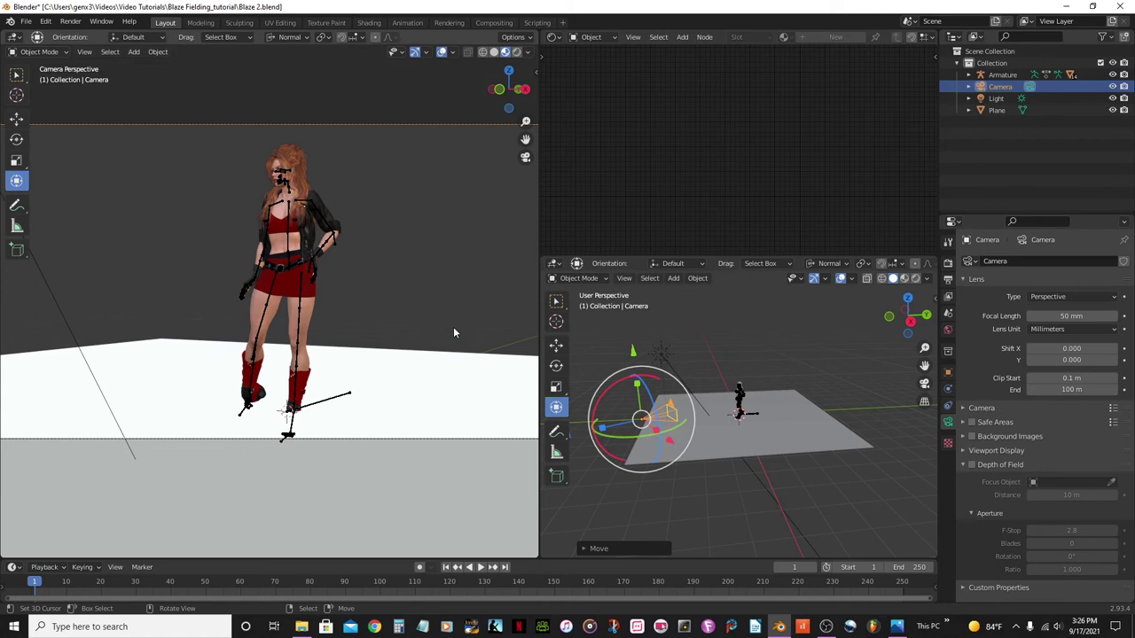
Move the camera about 0.3 m farther back from the figure along its local Z axis.
middle_drag(634, 413, 618, 429)
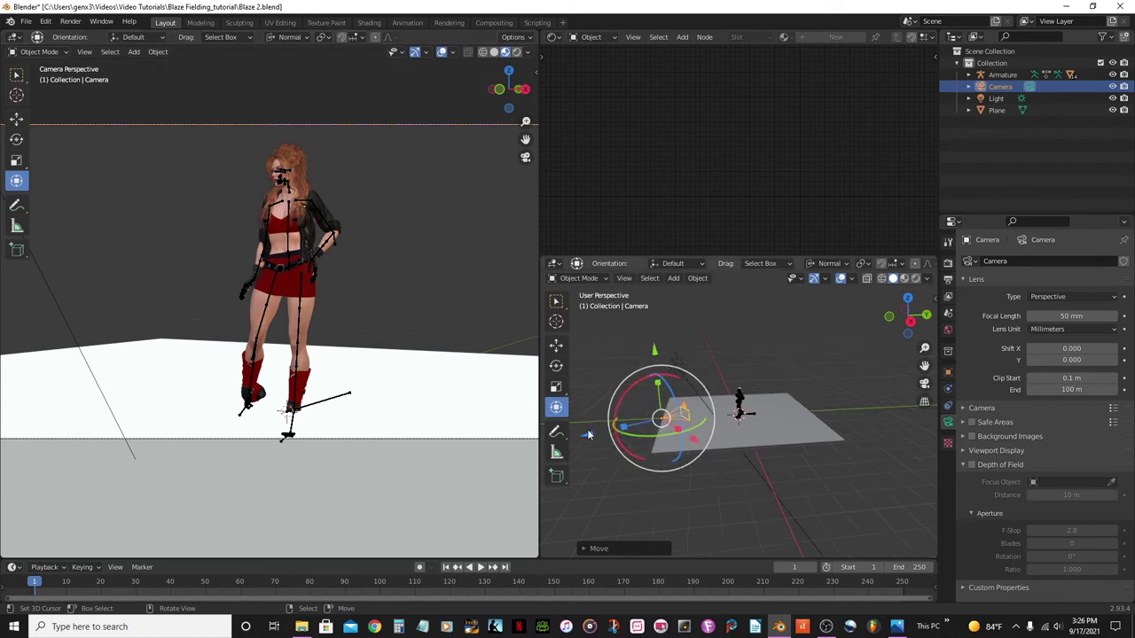
key(g)
right_click(587, 431)
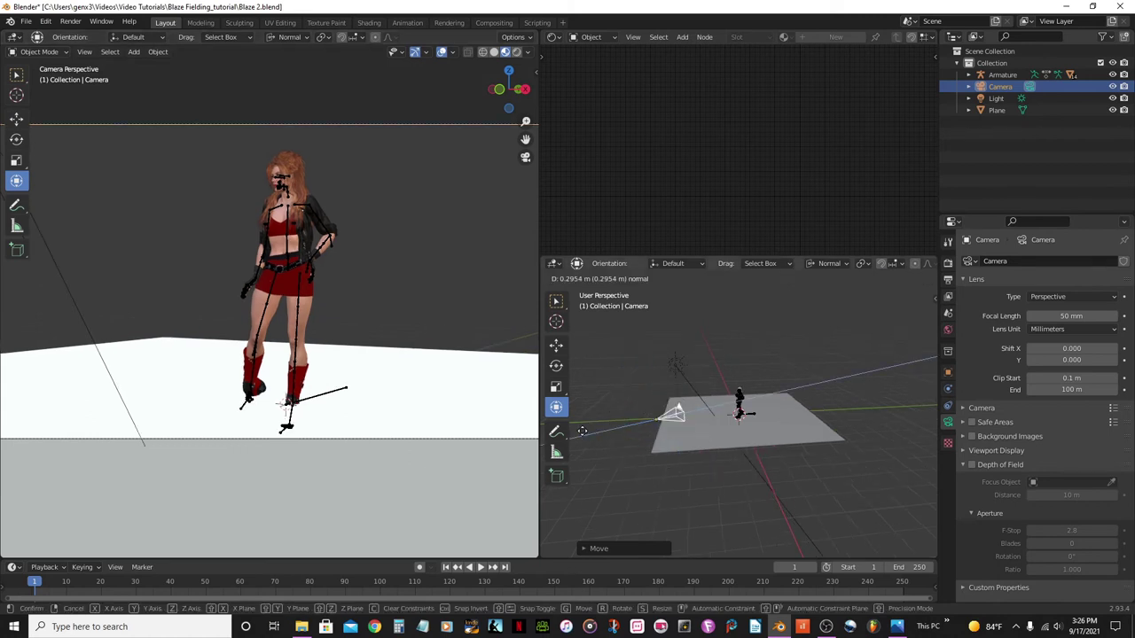
scroll(316, 302, up, 2)
Select the armature, check the character's stance in the blaze screenshot.png reference image in Photos, and return to Blender.
click(302, 303)
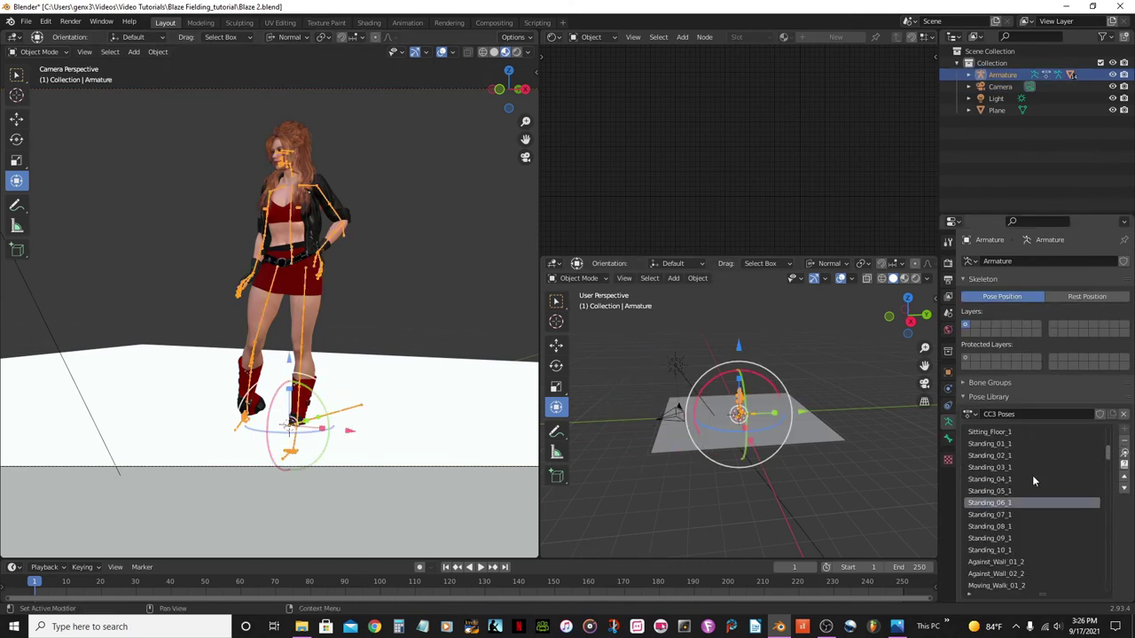
scroll(1032, 476, down, 5)
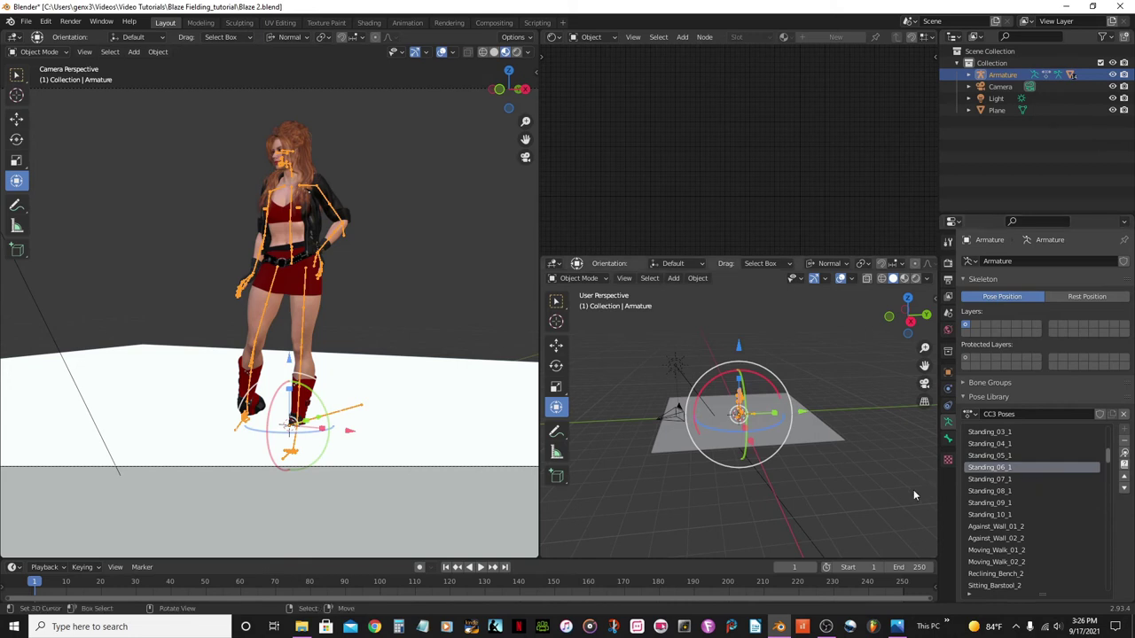
mouse_move(894, 628)
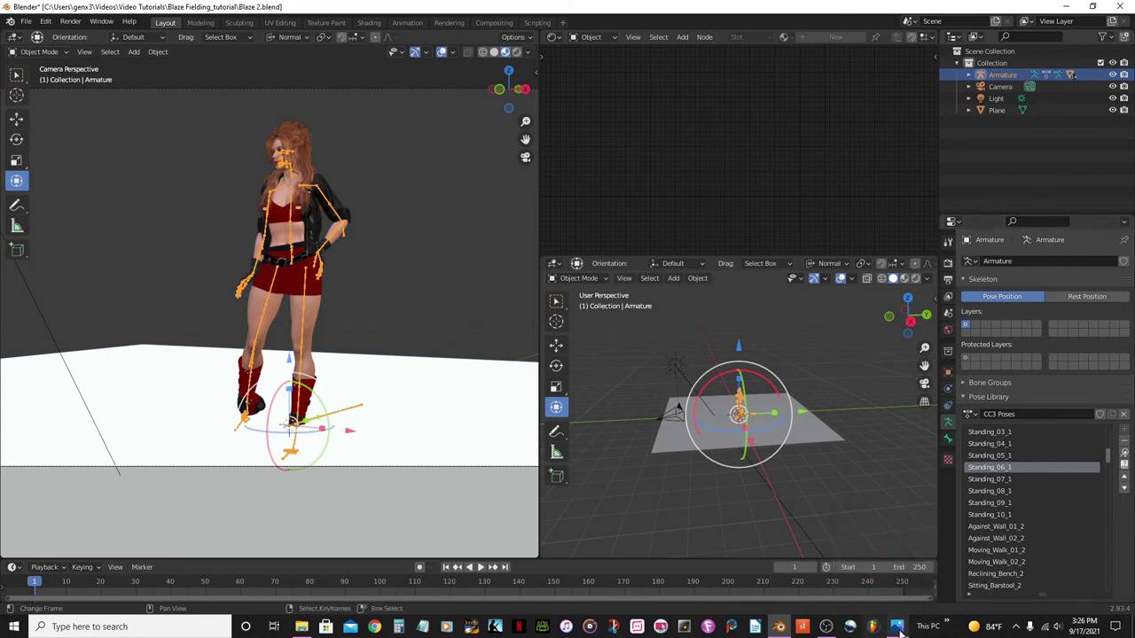
click(898, 628)
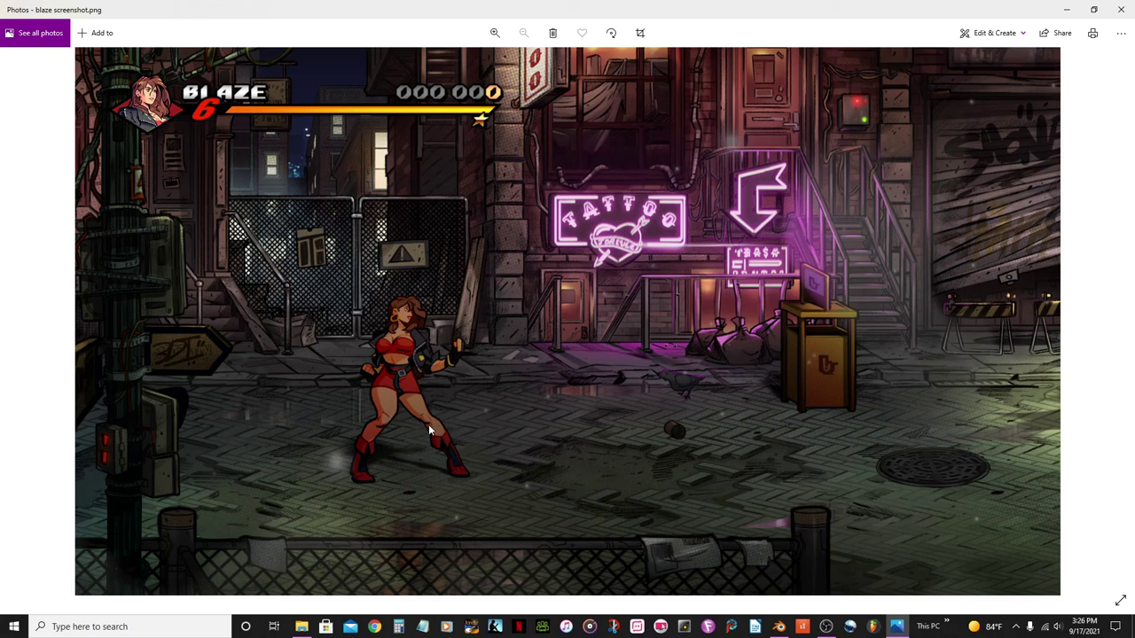
click(1065, 10)
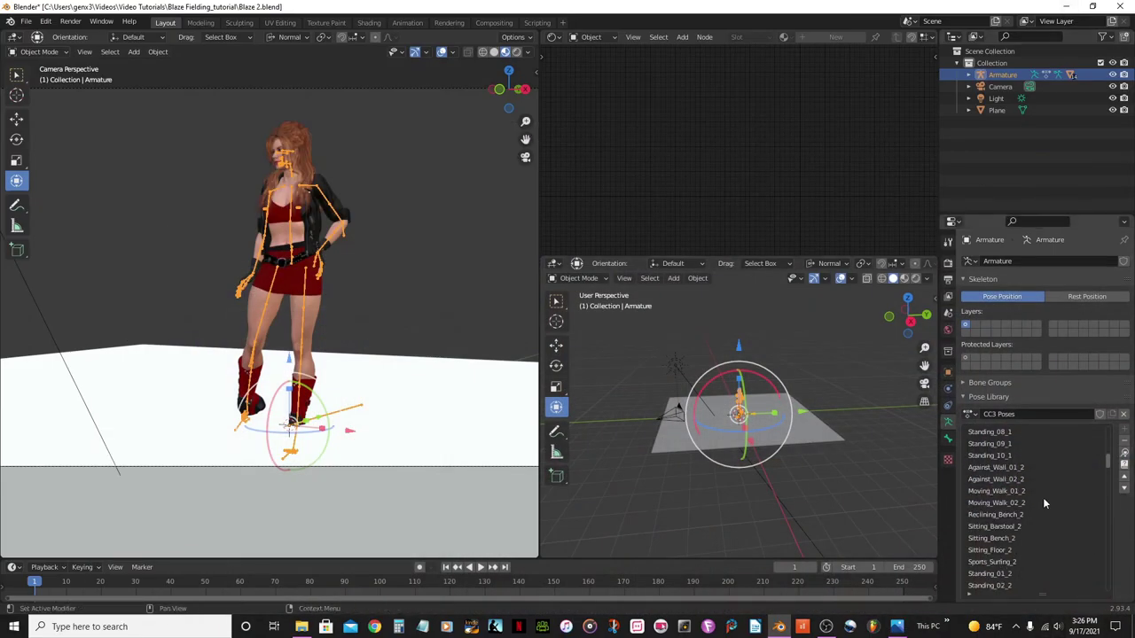
Apply the Blaze Fielding pose from the end of the CC3 Poses library to the armature.
drag(1111, 459, 1115, 587)
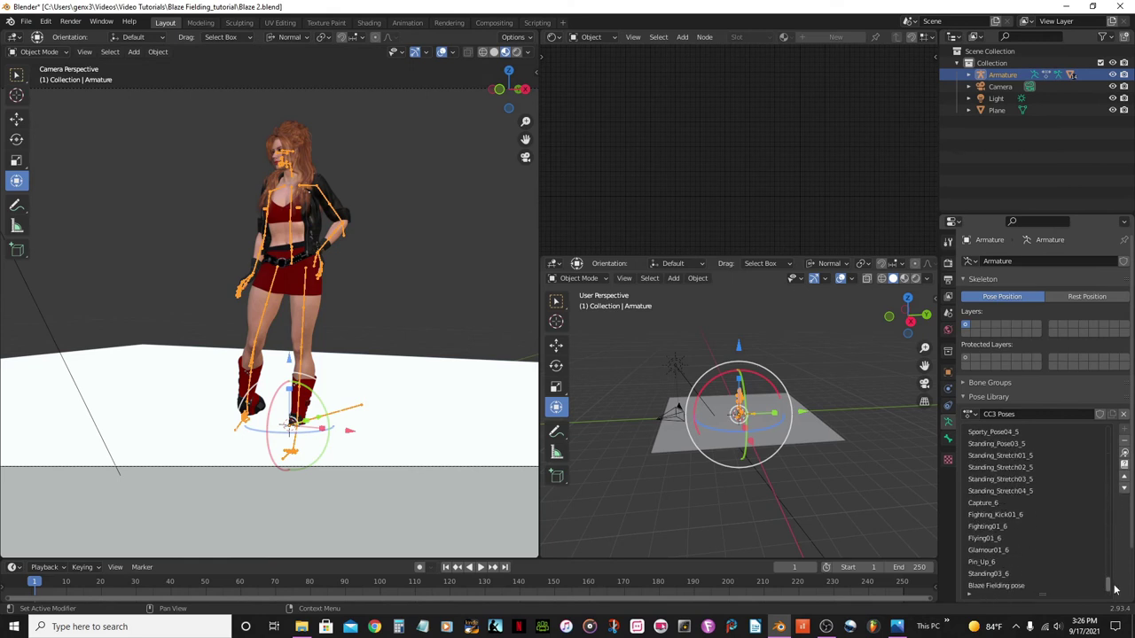
click(1008, 587)
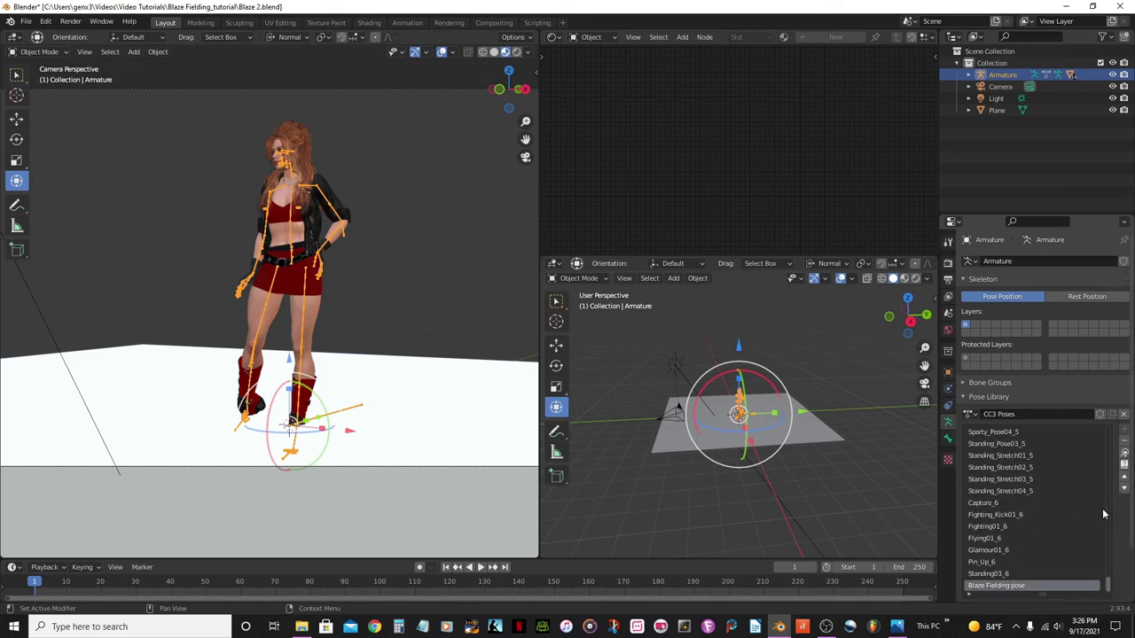
click(1124, 454)
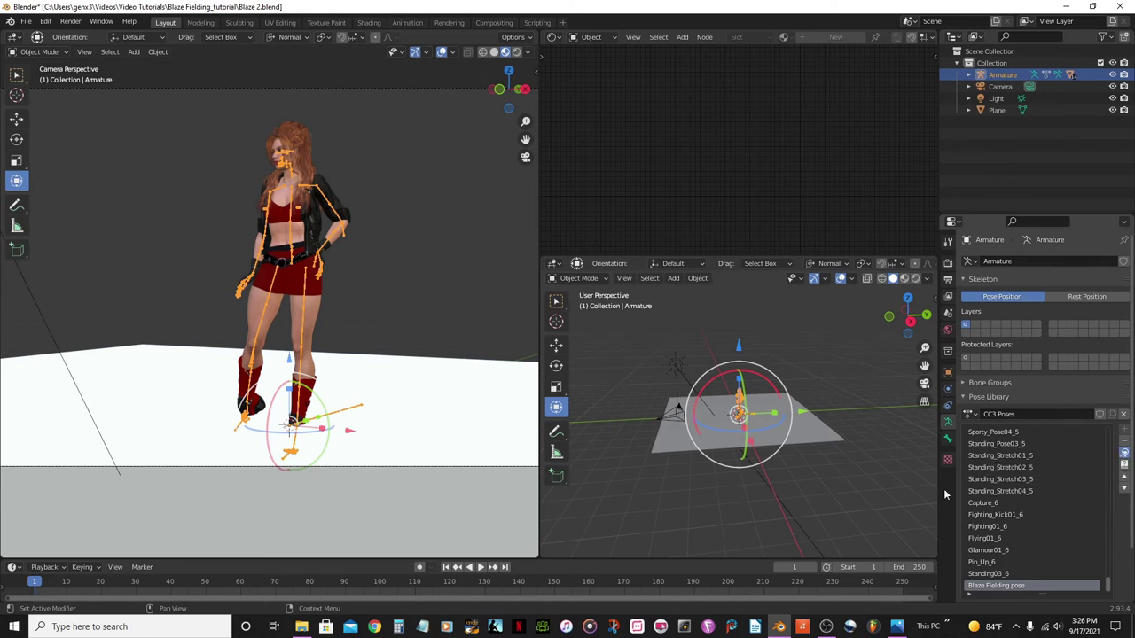
scroll(345, 298, up, 3)
scroll(343, 302, up, 1)
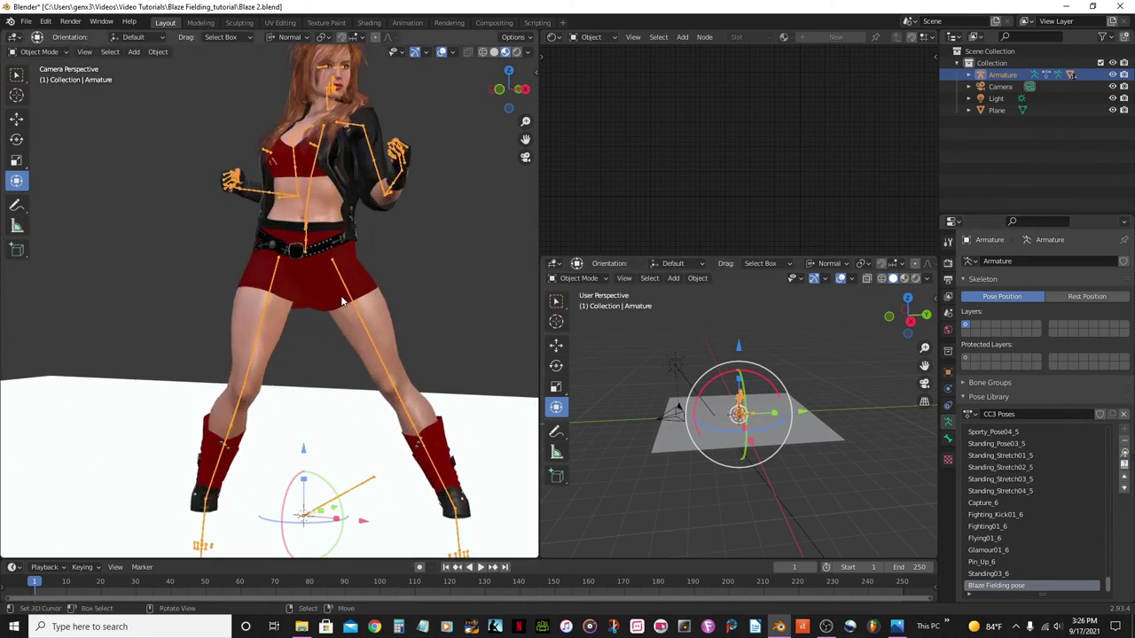
scroll(342, 302, down, 3)
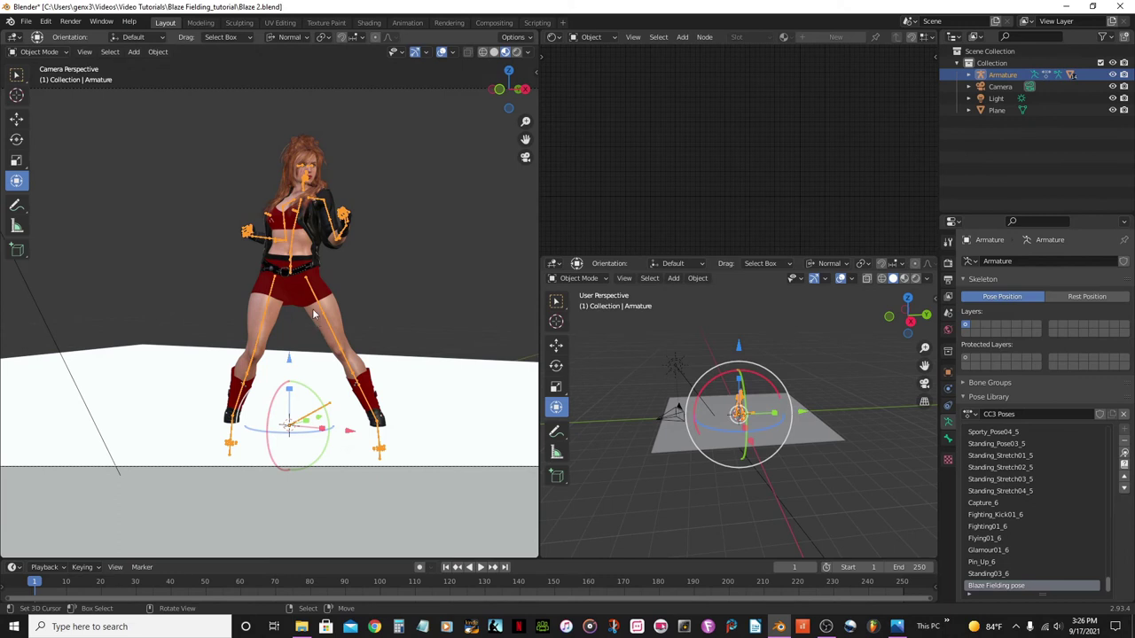
Select the floor plane and, in front view, lower it about 0.15 m along its Z axis to meet the boot soles.
scroll(312, 310, up, 1)
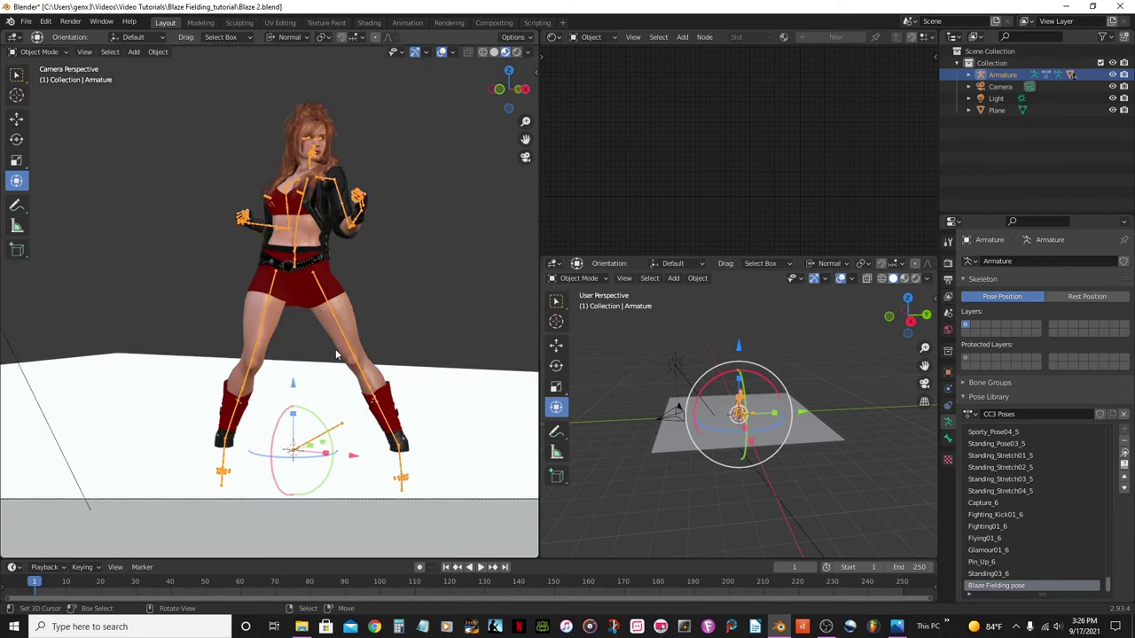
scroll(335, 353, down, 1)
click(425, 388)
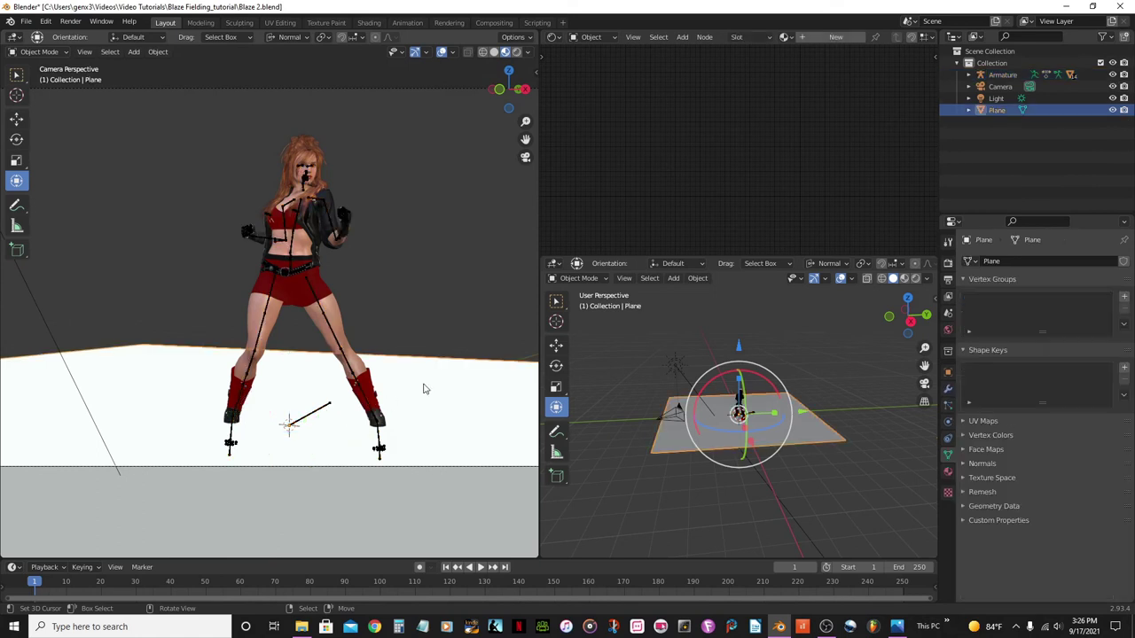
scroll(425, 389, up, 1)
scroll(424, 389, up, 1)
scroll(424, 389, down, 1)
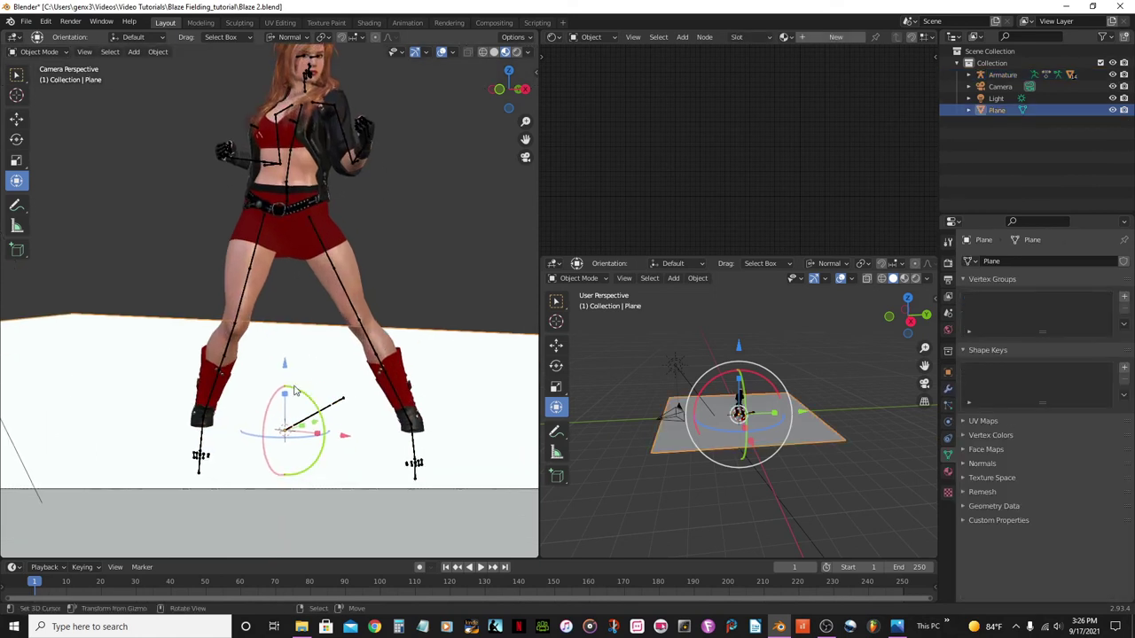
middle_drag(337, 399, 295, 390)
key(KP_1)
scroll(337, 291, up, 3)
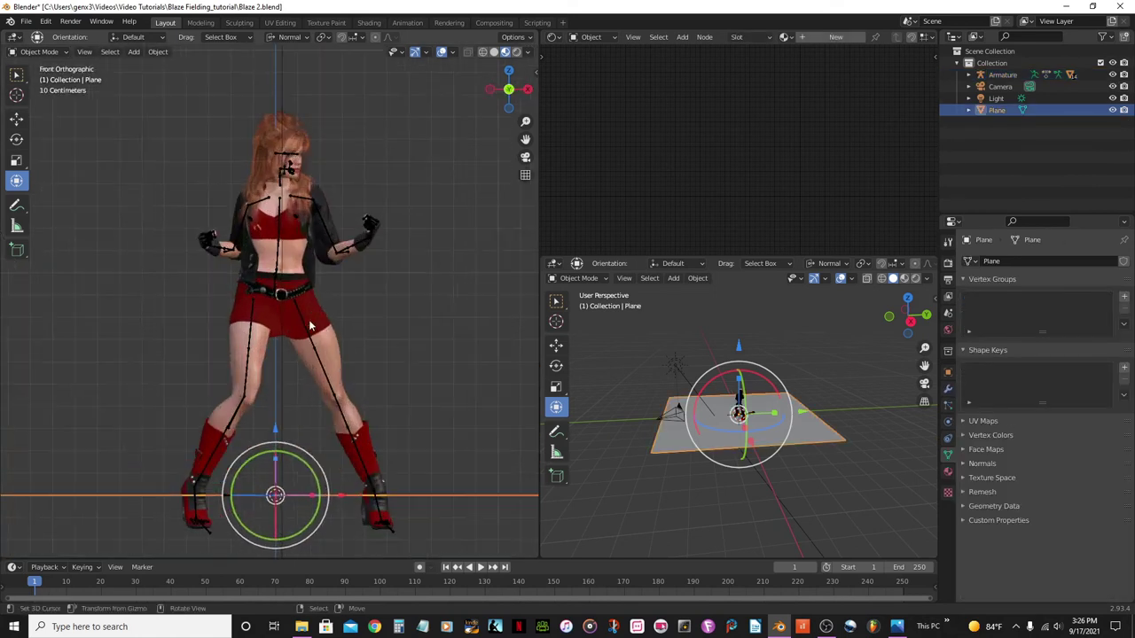
shift+middle_drag(337, 291, 334, 105)
scroll(317, 314, up, 5)
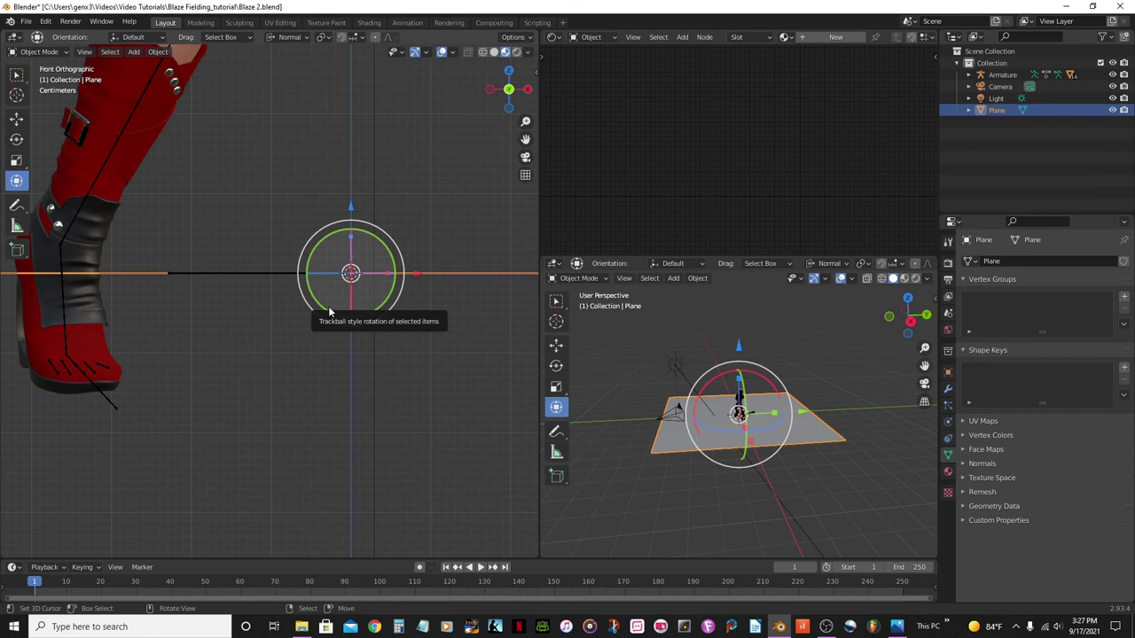
key(g)
key(z)
key(z)
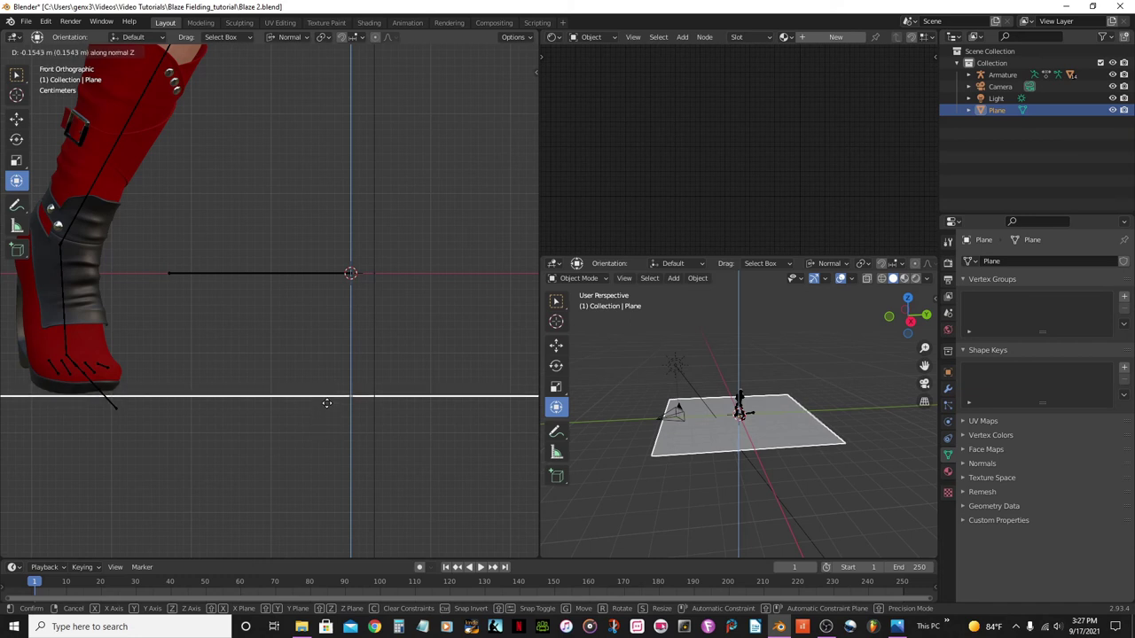
click(326, 391)
scroll(329, 391, down, 4)
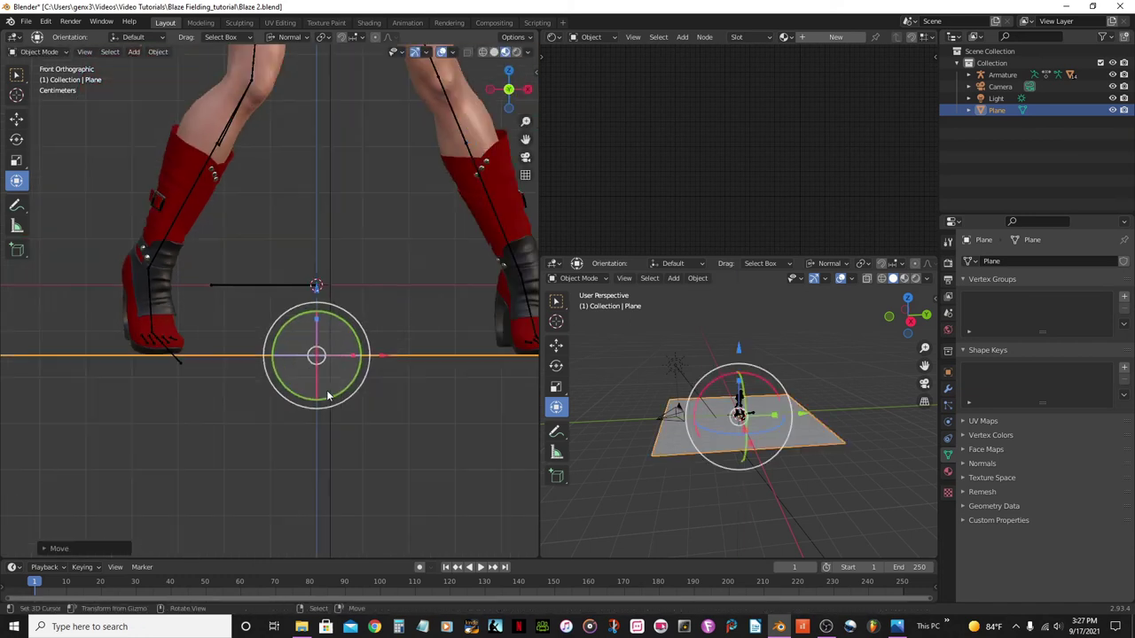
Check the grounded figure through the camera, with and without viewport overlays, and inspect her face and upper body up close.
middle_drag(327, 387, 295, 399)
scroll(295, 400, down, 3)
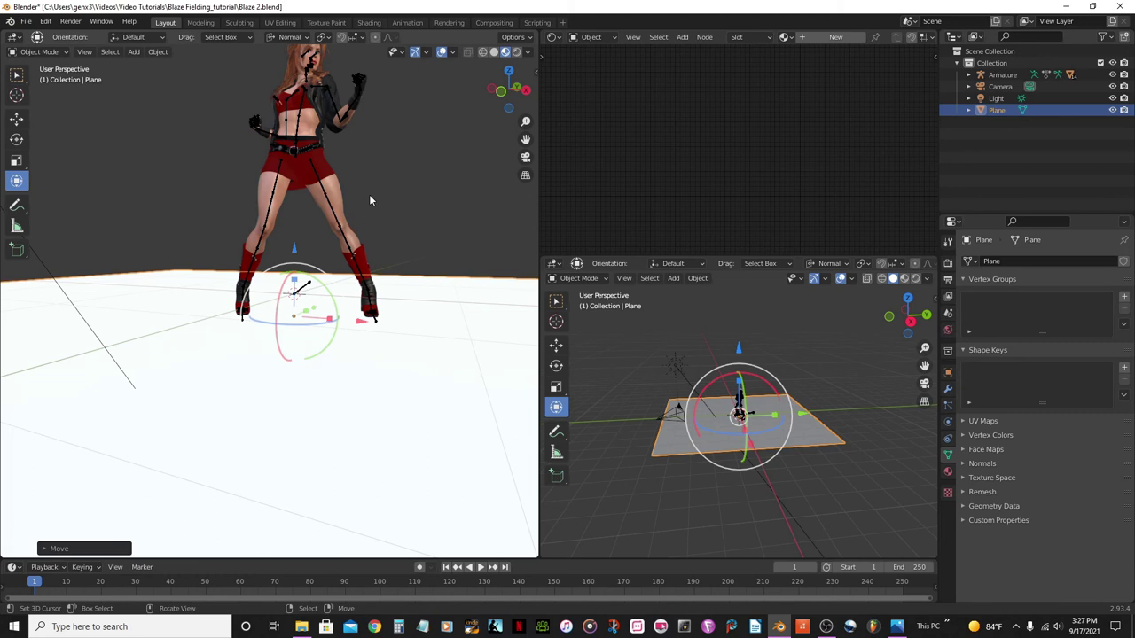
key(KP_0)
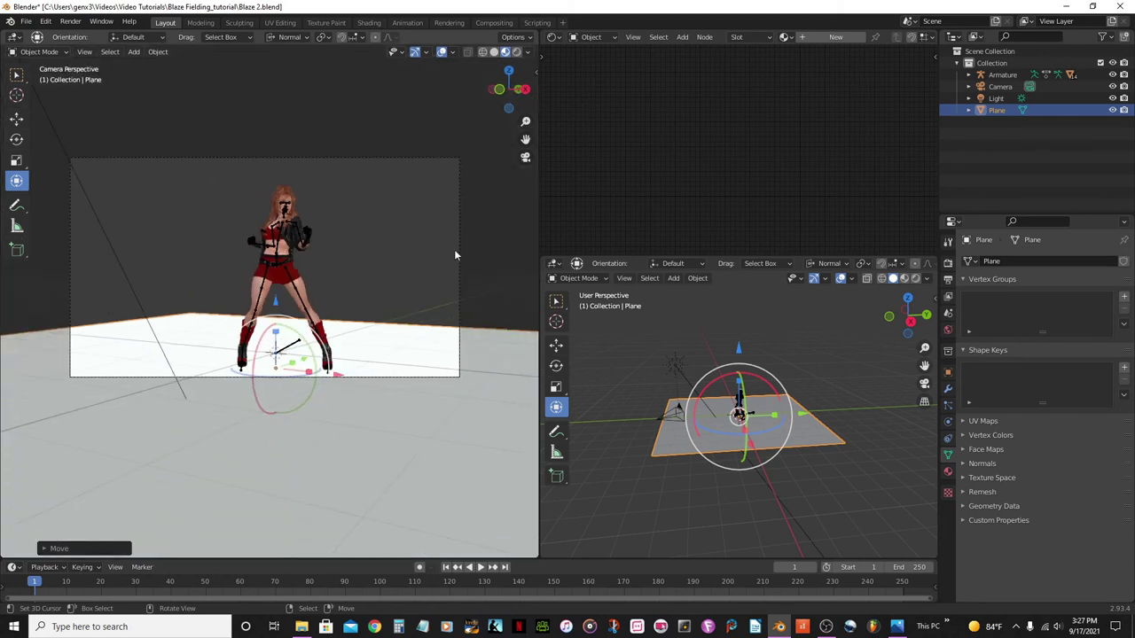
scroll(339, 317, up, 5)
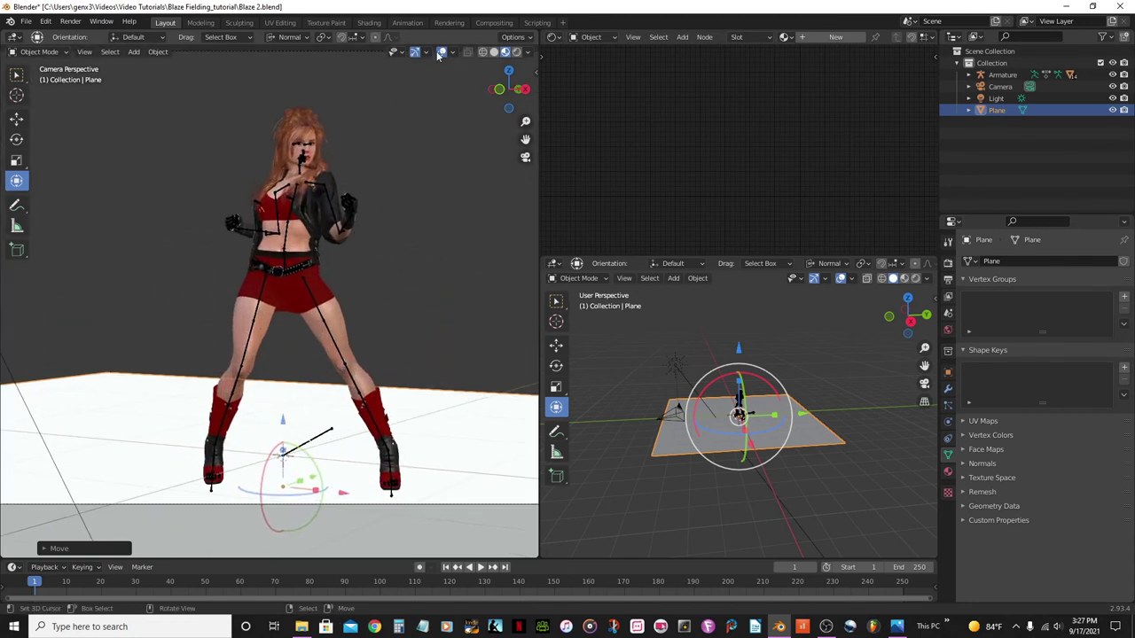
click(442, 52)
scroll(390, 195, down, 2)
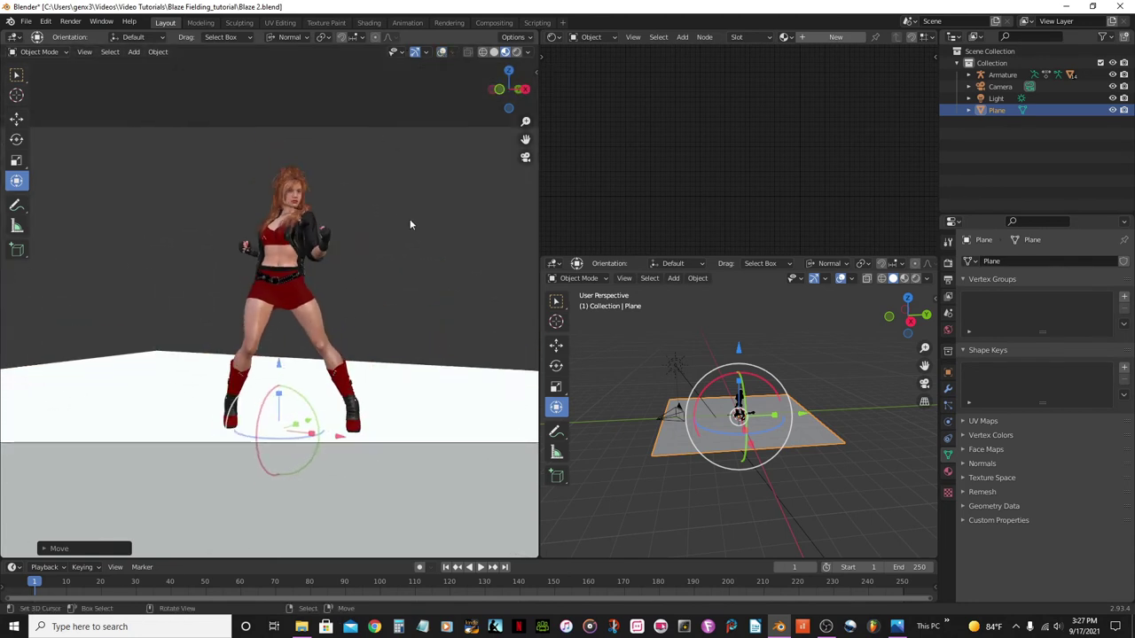
scroll(409, 224, up, 3)
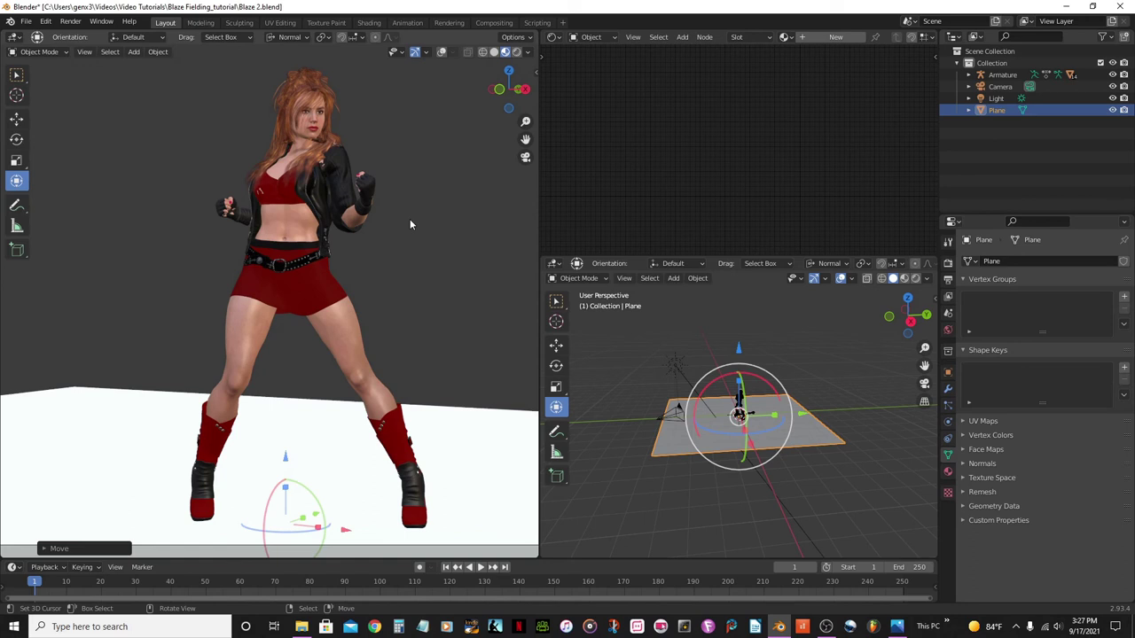
click(442, 52)
scroll(367, 188, up, 3)
scroll(368, 188, down, 2)
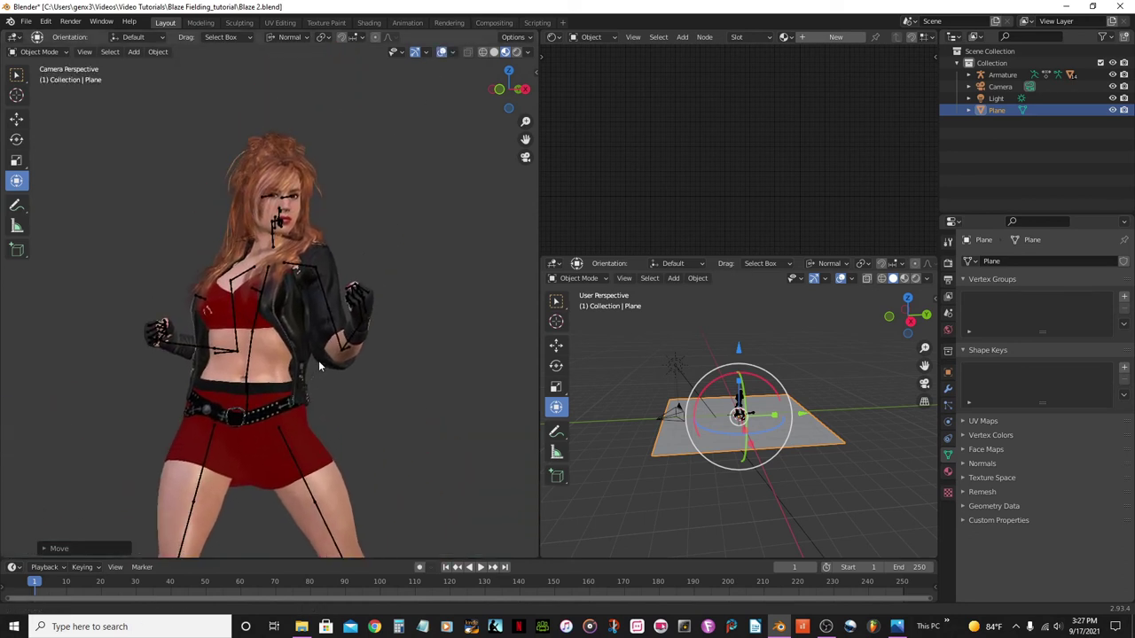
shift+middle_drag(319, 360, 306, 454)
scroll(307, 454, up, 4)
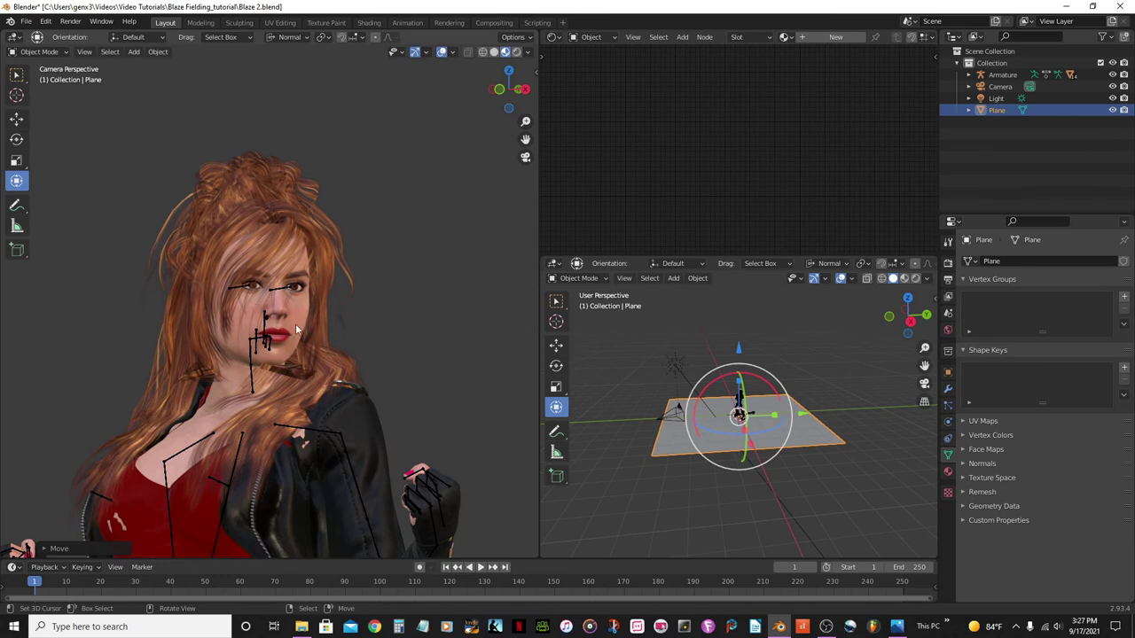
scroll(192, 431, down, 2)
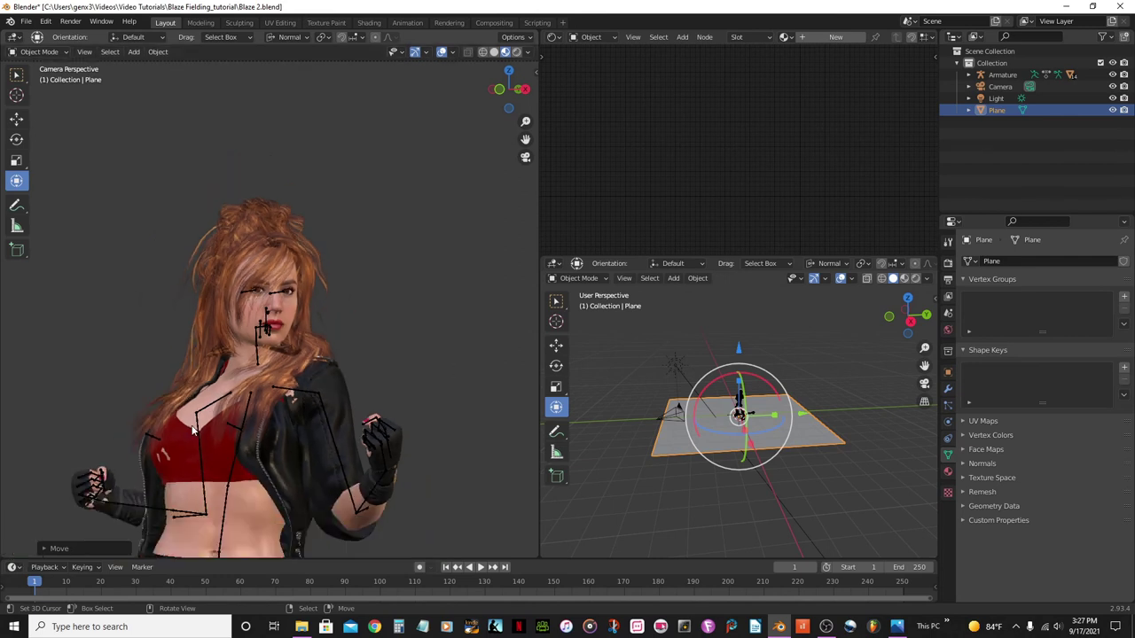
scroll(193, 429, down, 3)
Select the CC_Base_Body mesh, enlarge its shape key list, and hide the overlays for a close view of the face.
click(313, 505)
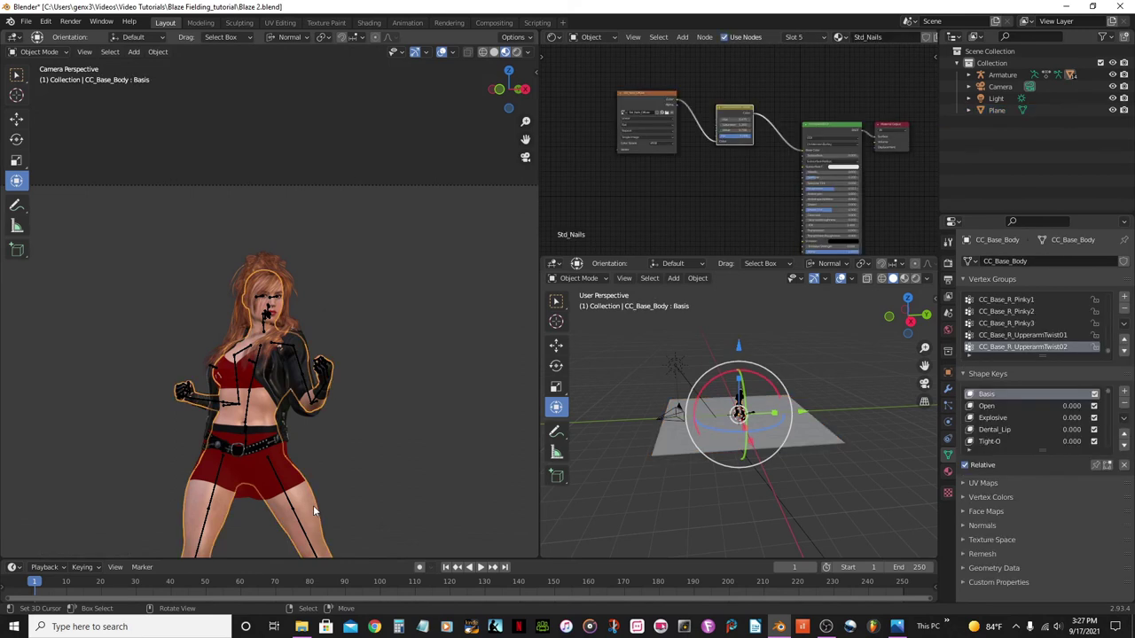
scroll(314, 424, up, 4)
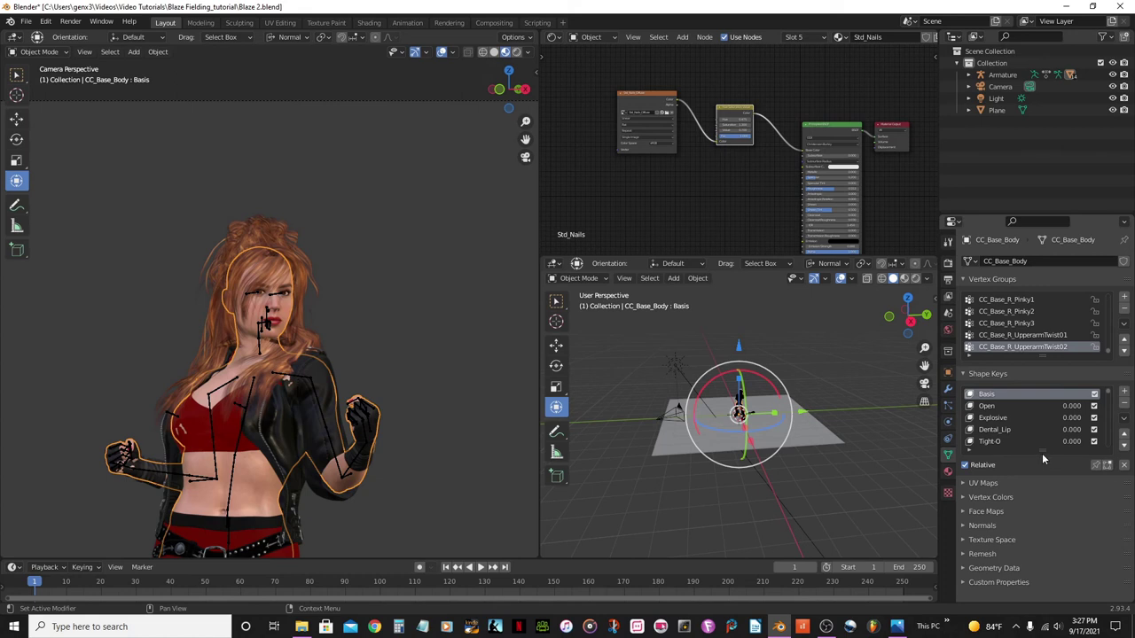
drag(1042, 449, 1044, 536)
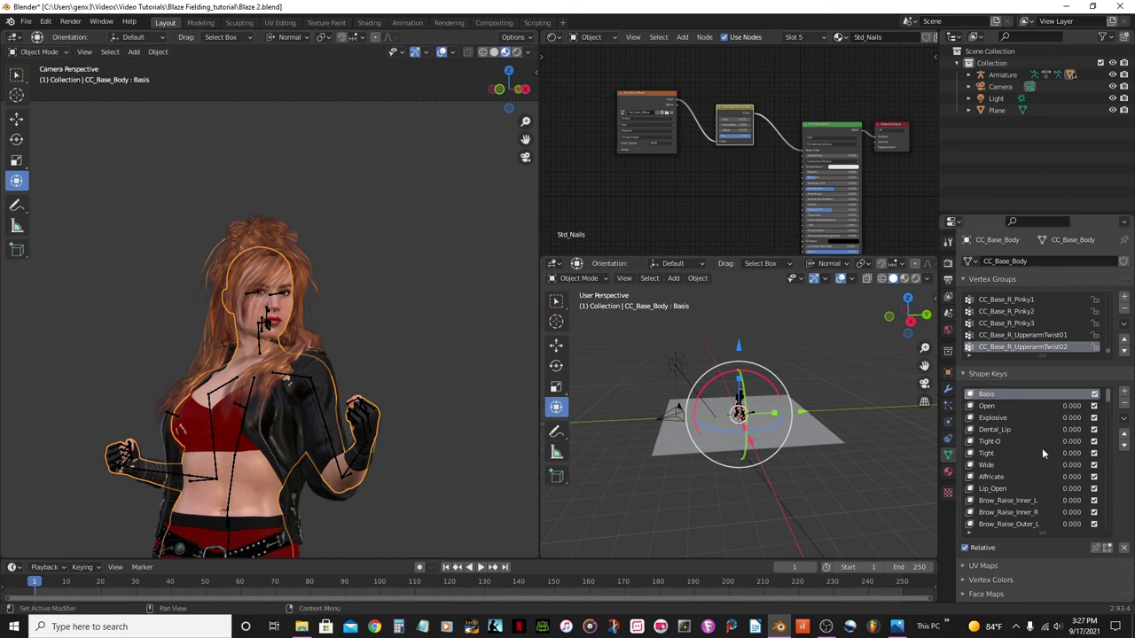
scroll(1042, 450, down, 4)
scroll(349, 337, up, 5)
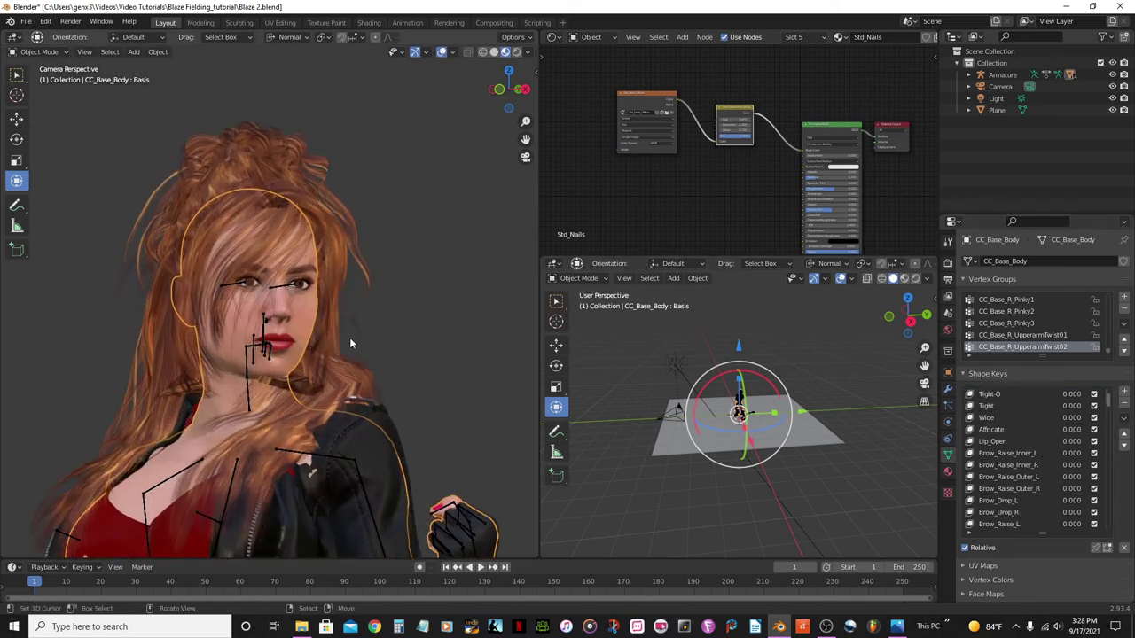
click(443, 52)
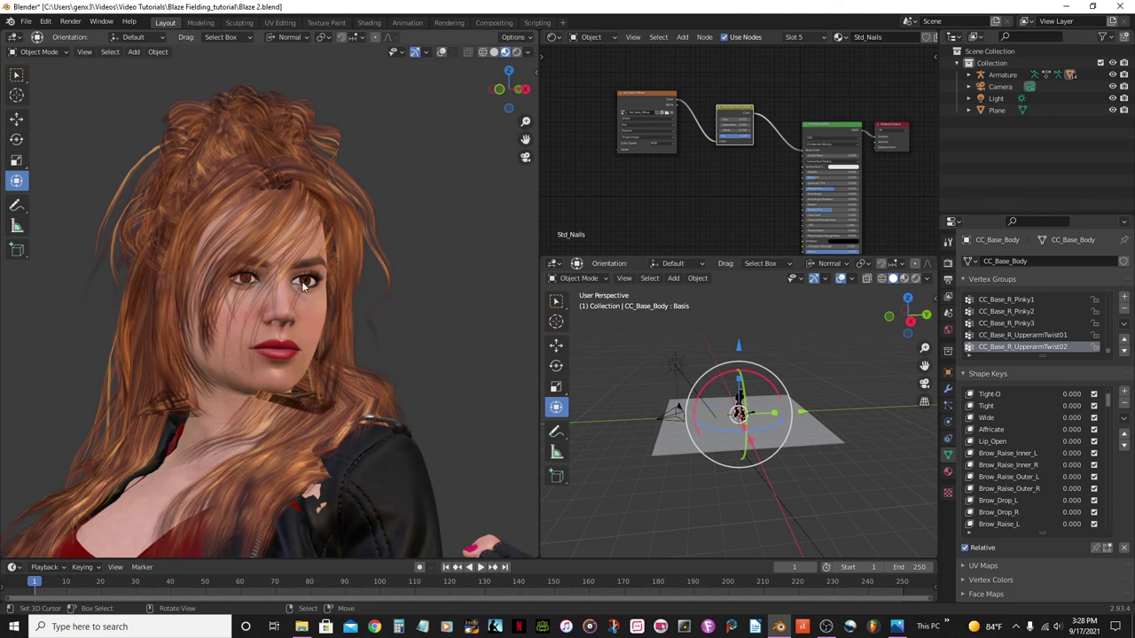
scroll(1015, 454, down, 2)
scroll(1016, 454, down, 2)
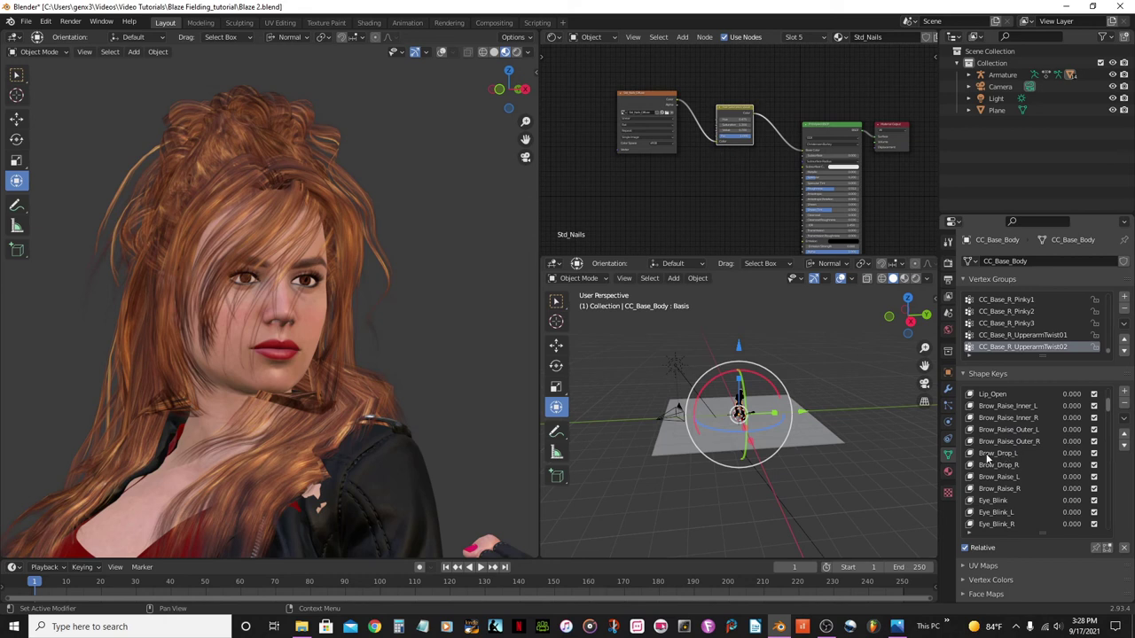
Lower both eyebrows by setting the Brow_Drop_L shape key to about 0.718 and Brow_Drop_R to about 0.782.
click(989, 454)
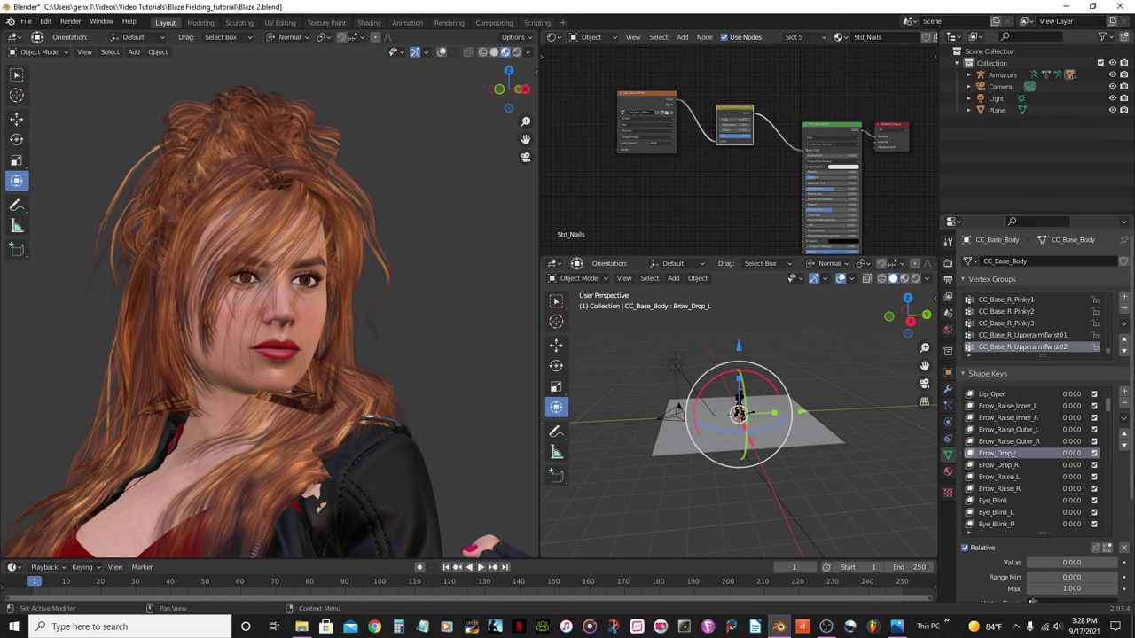
scroll(1037, 417, down, 2)
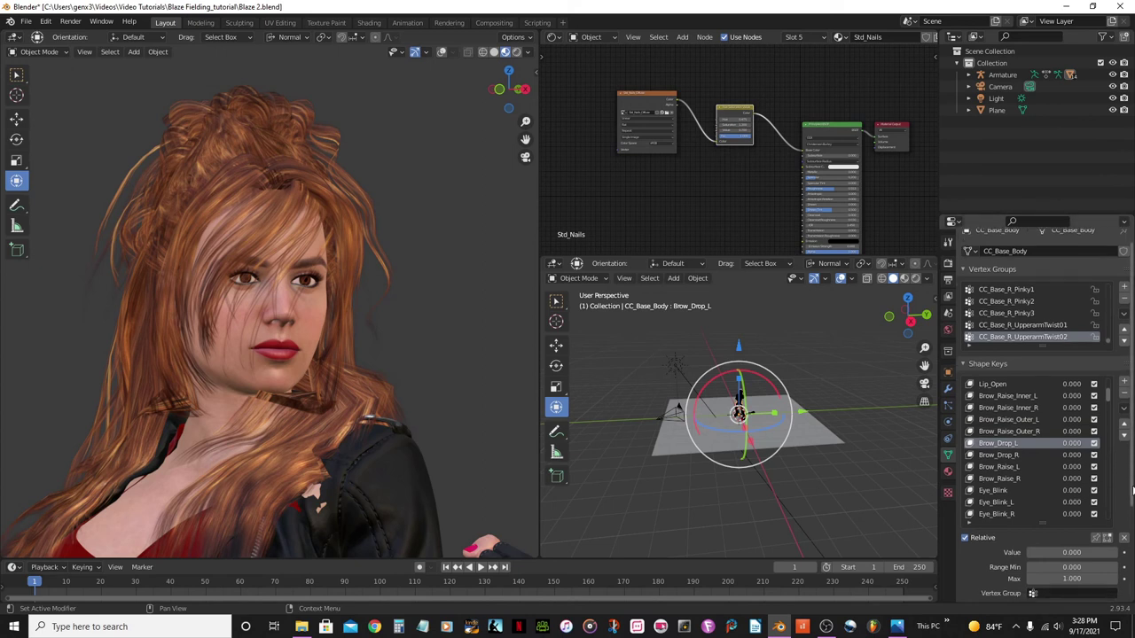
scroll(1043, 487, down, 1)
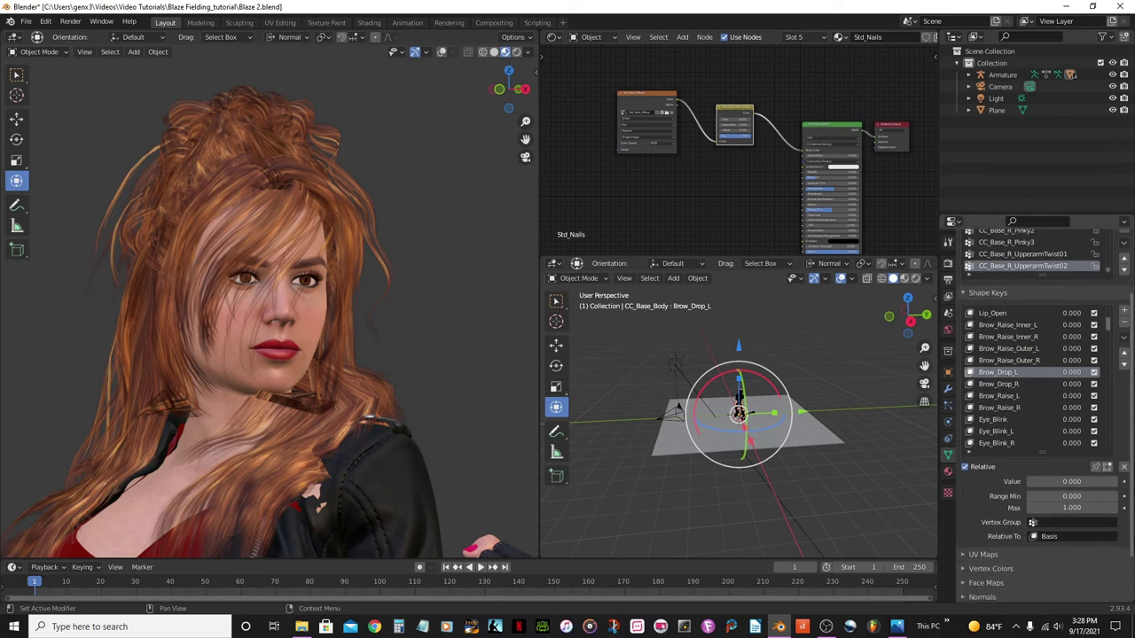
double_click(1042, 481)
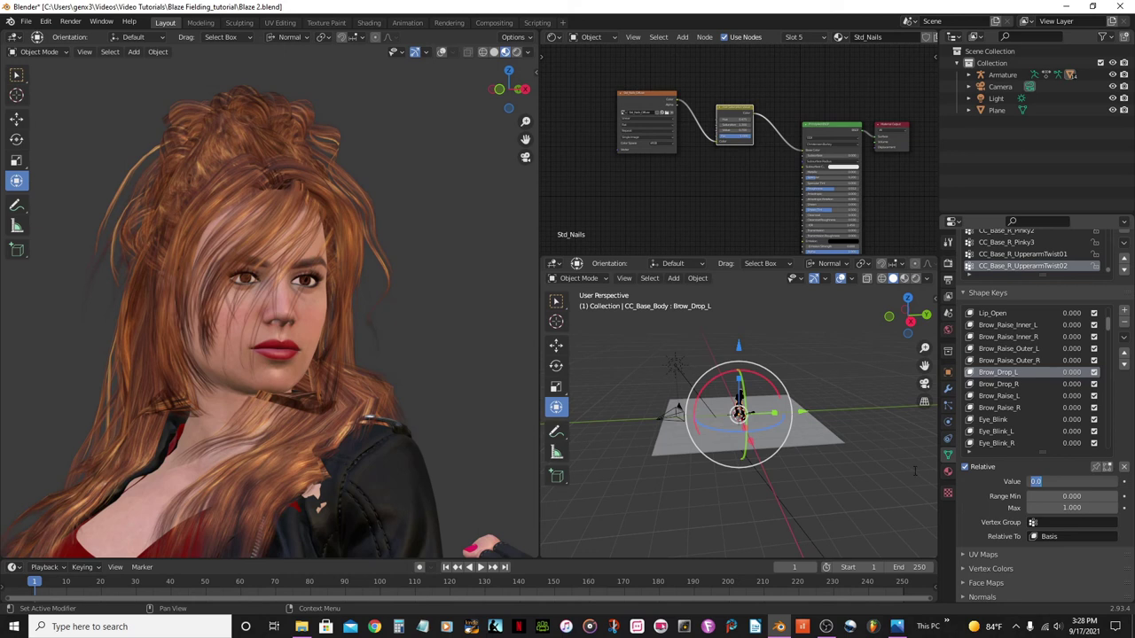
click(967, 494)
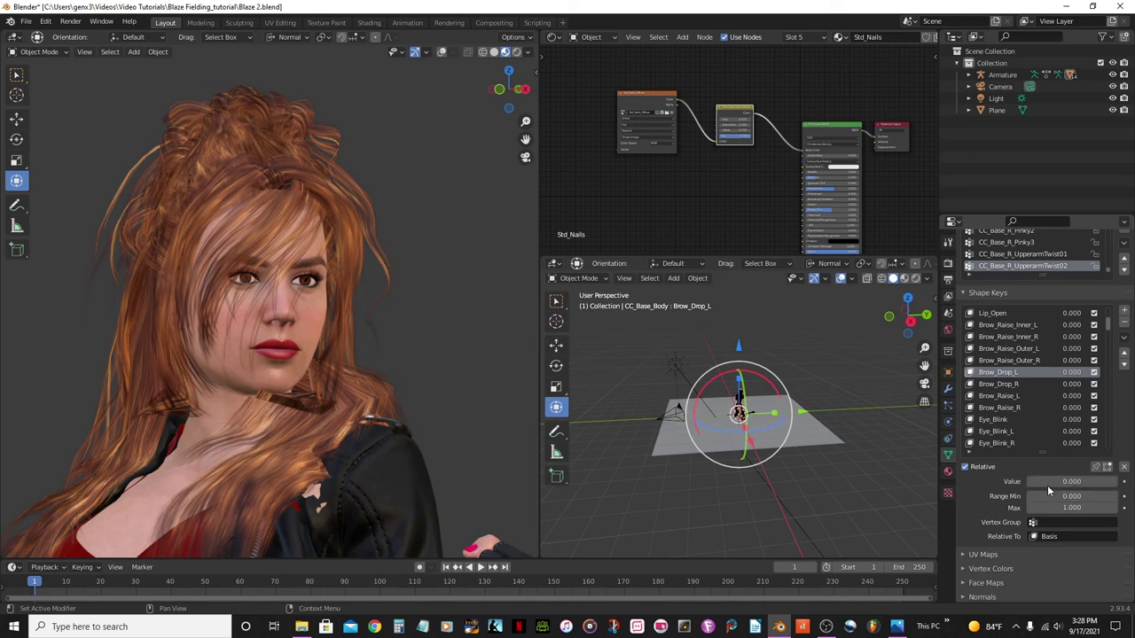
drag(1029, 481, 1091, 481)
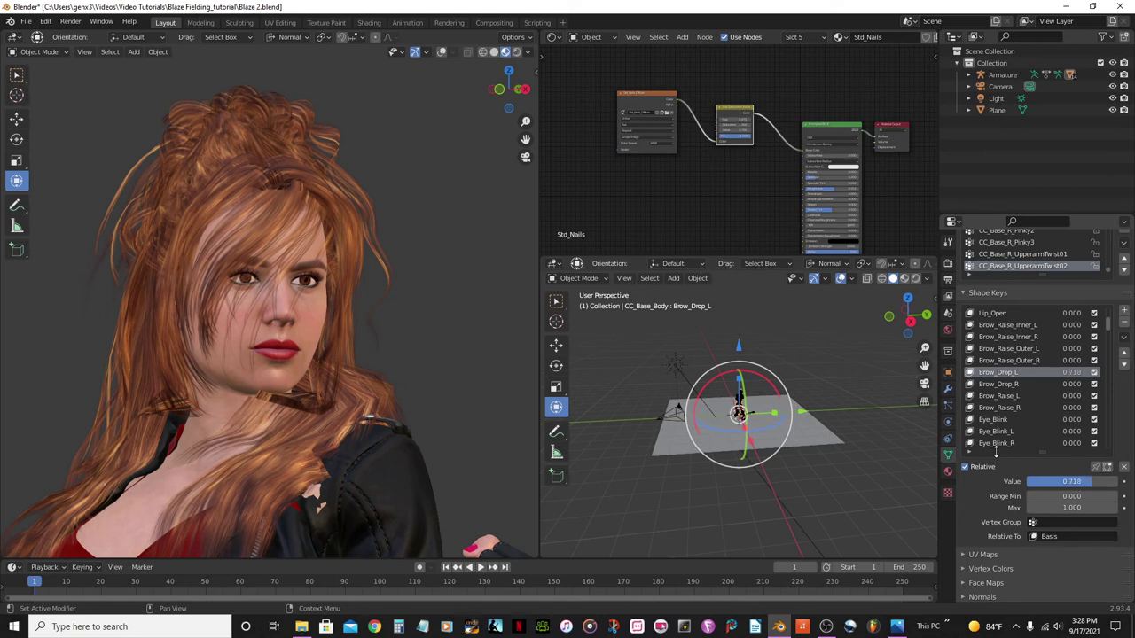
click(1004, 386)
drag(1032, 481, 1093, 482)
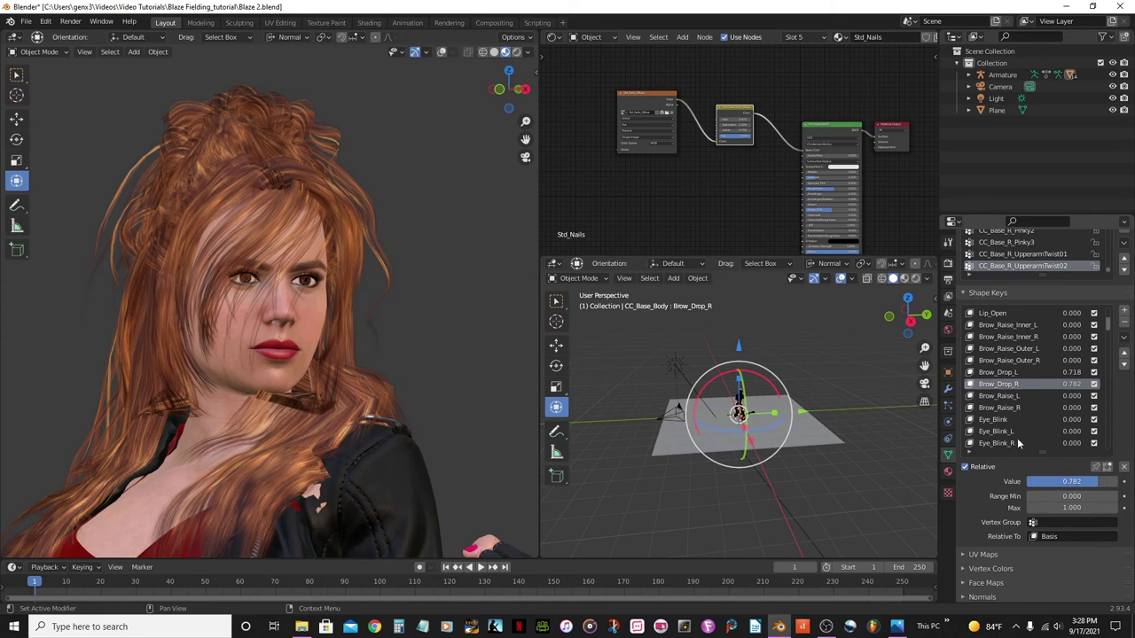
Narrow both eyes by setting the Eye_Squint_L and Eye_Squint_R shape keys to about 0.885 each.
scroll(1020, 407, down, 3)
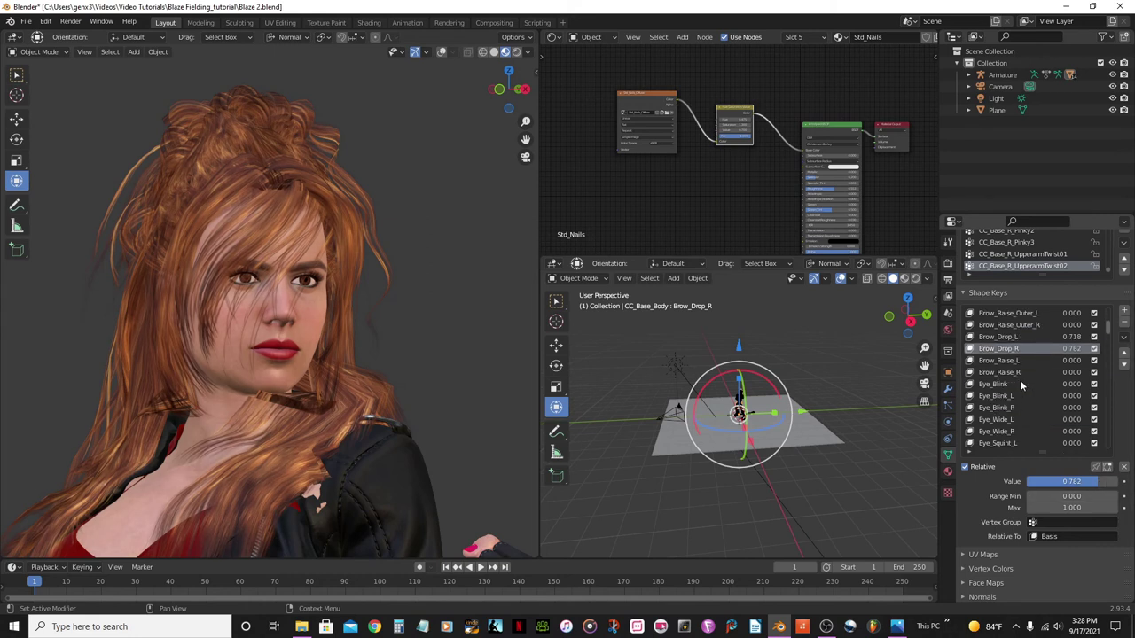
scroll(1000, 381, down, 3)
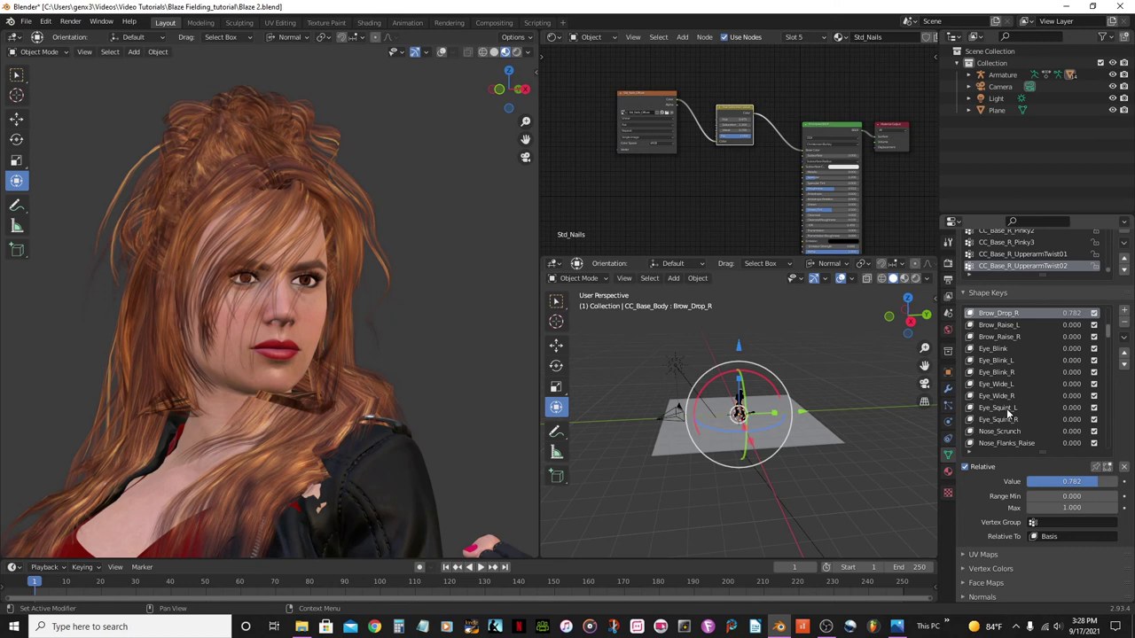
click(1000, 421)
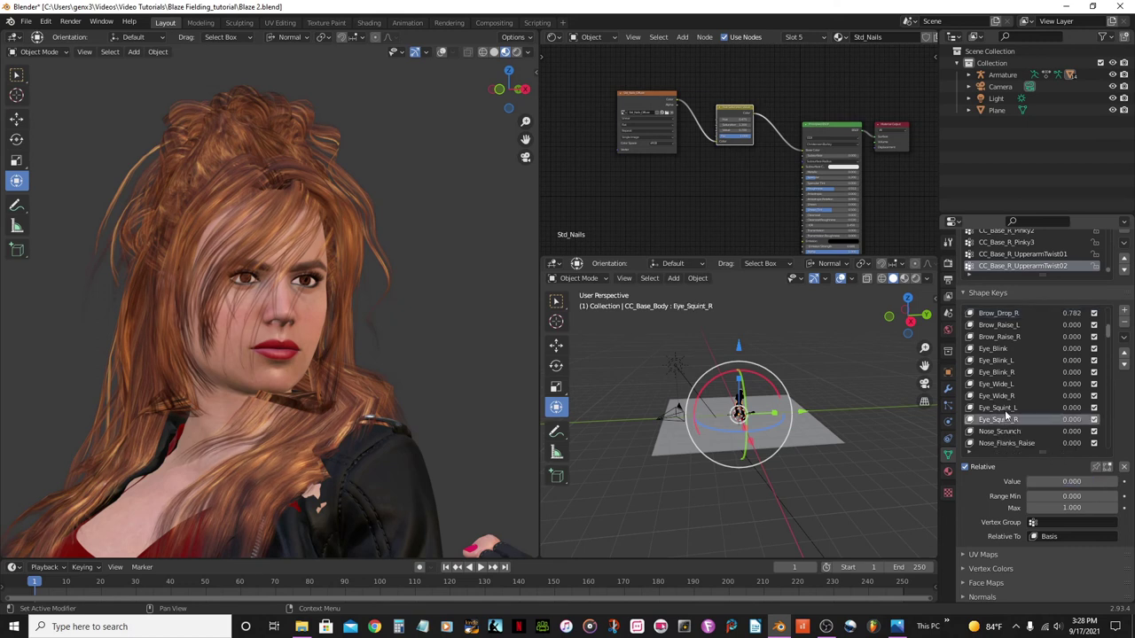
click(998, 408)
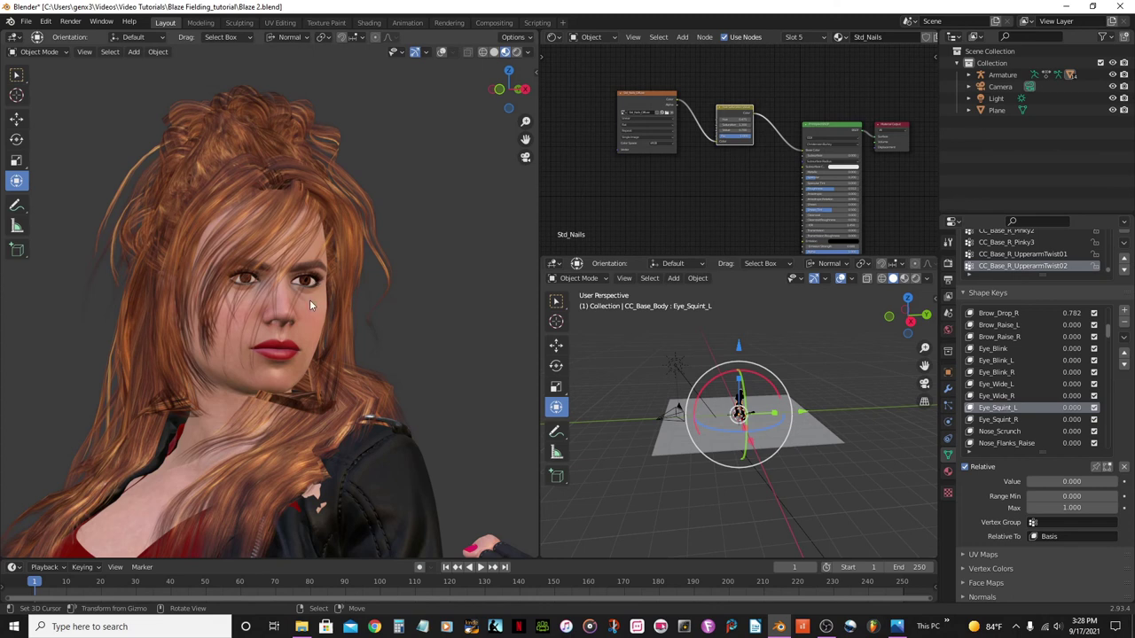
drag(1034, 481, 1114, 481)
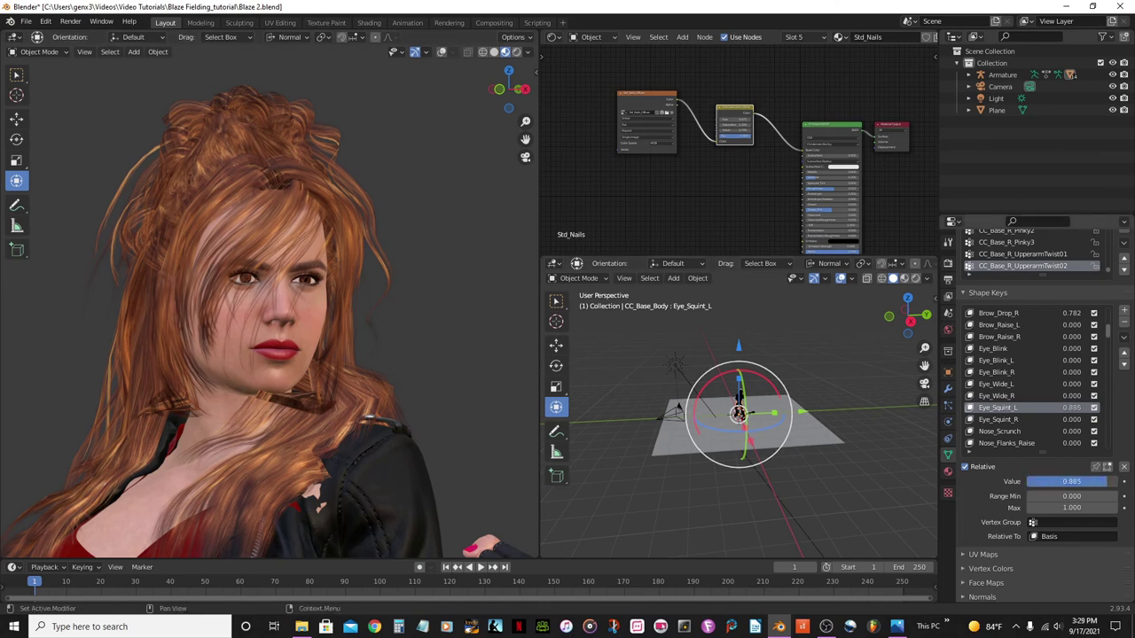
click(1002, 421)
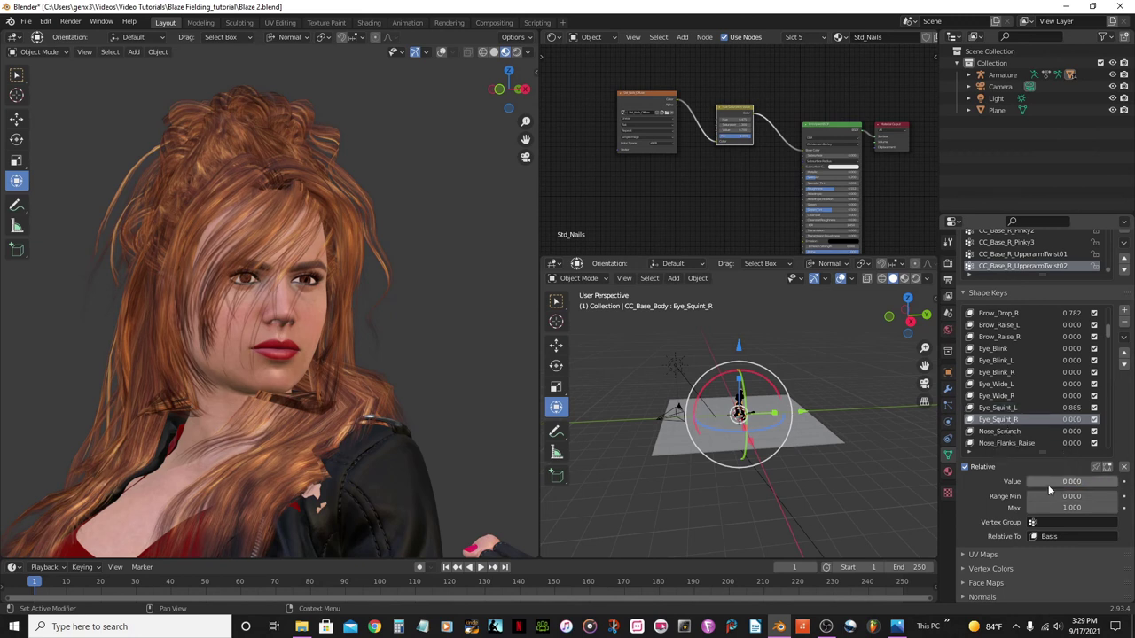
drag(1043, 482, 1109, 481)
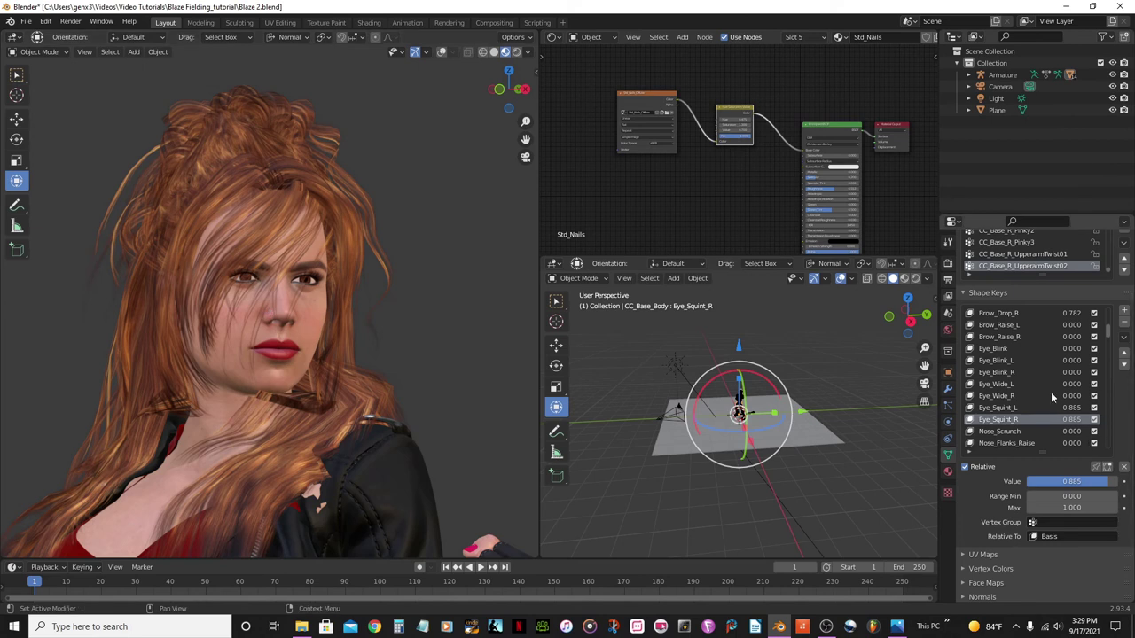
Raise both cheeks by setting the Cheek_Raise_L shape key to about 0.910 and Cheek_Raise_R to about 0.917.
scroll(1064, 390, down, 6)
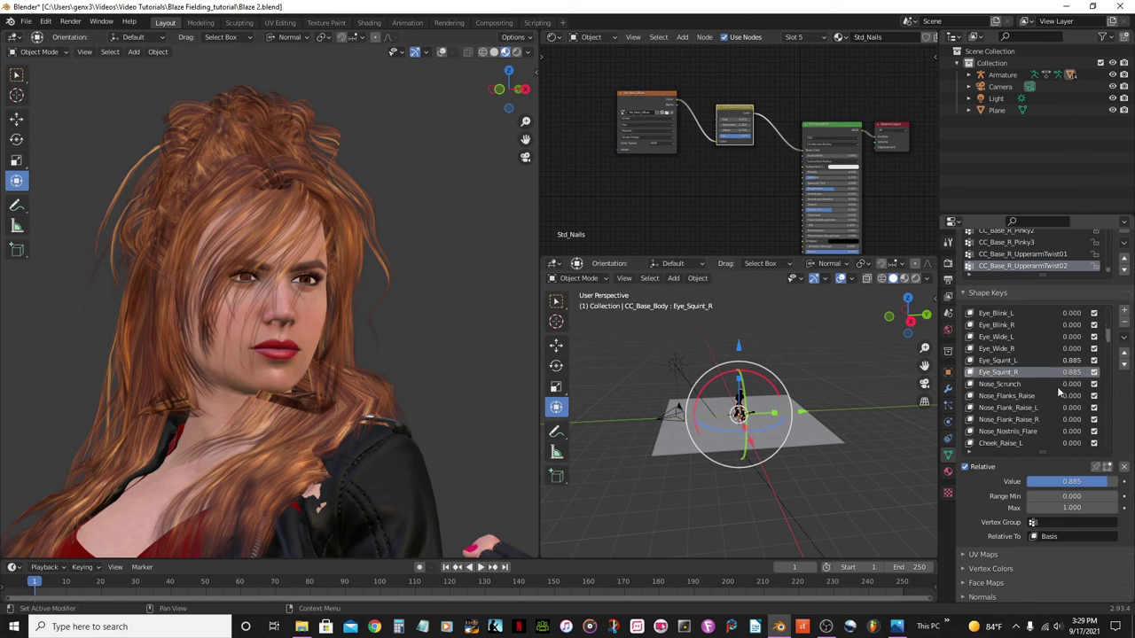
scroll(1057, 386, down, 3)
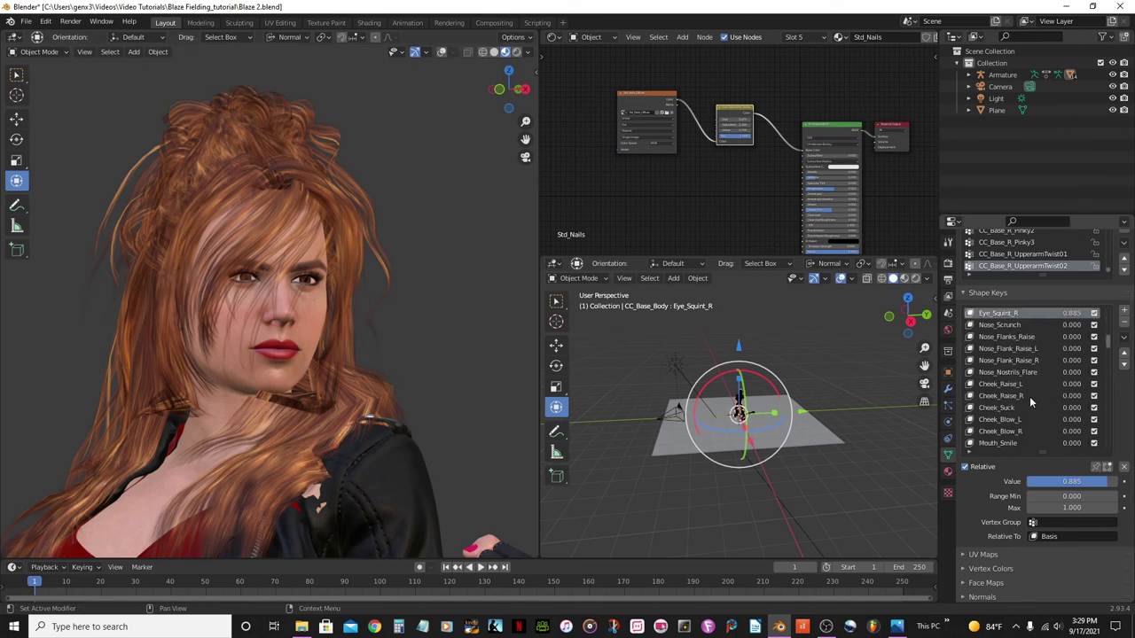
click(998, 385)
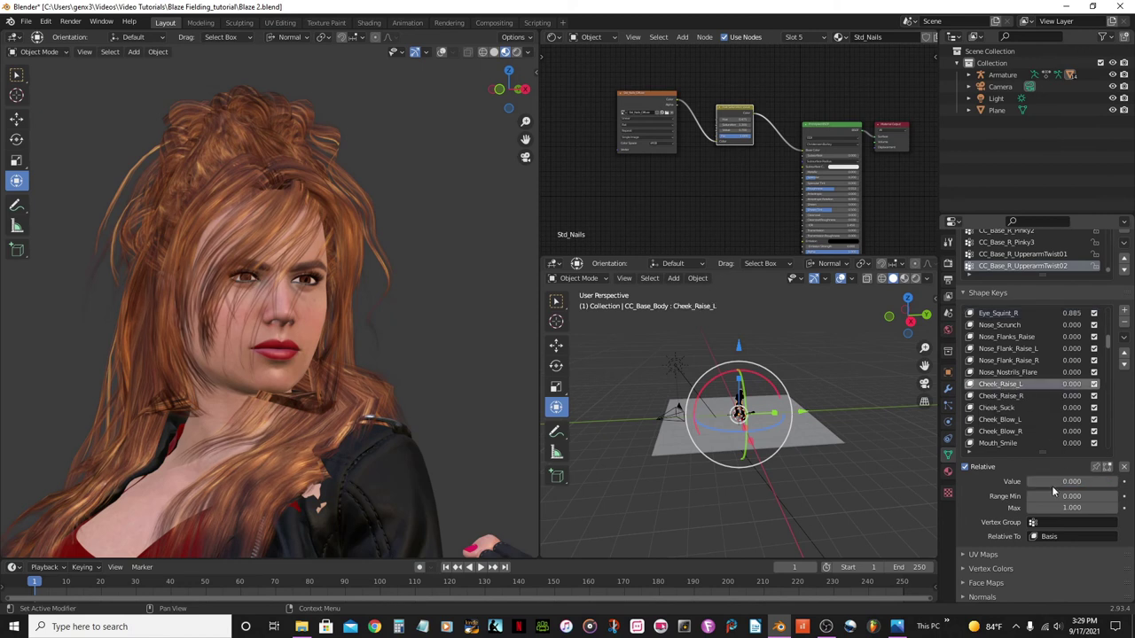
drag(1071, 481, 1119, 481)
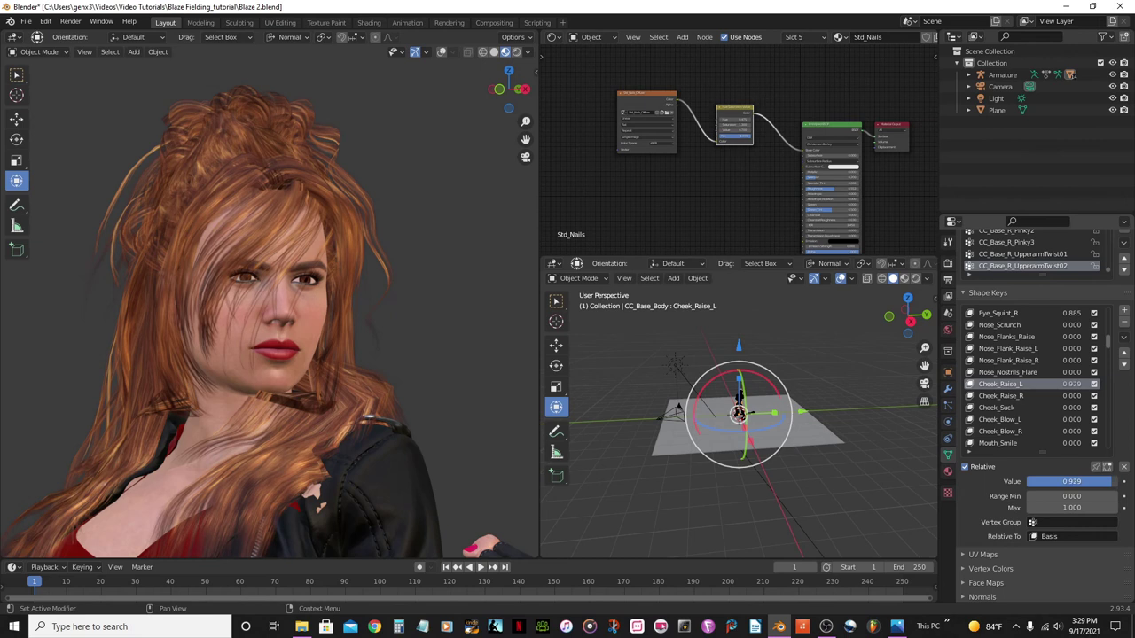
click(1015, 396)
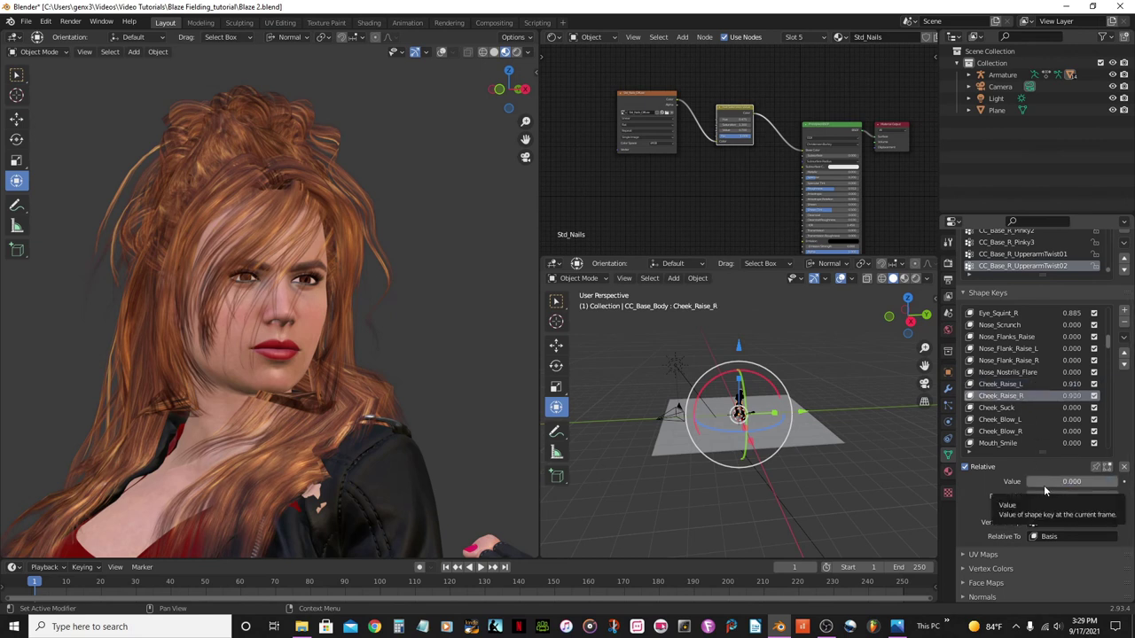
drag(1037, 483, 1104, 484)
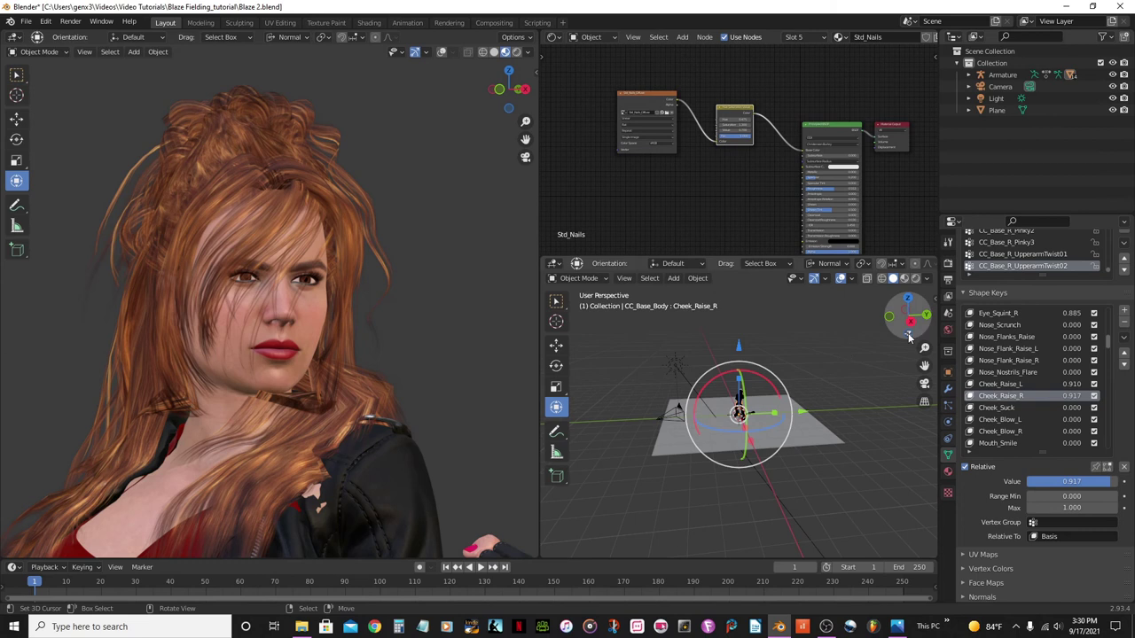
Turn the corners of the mouth down by setting the Mouth_Frown shape key to about 0.641.
scroll(1029, 378, down, 5)
scroll(1029, 378, down, 5)
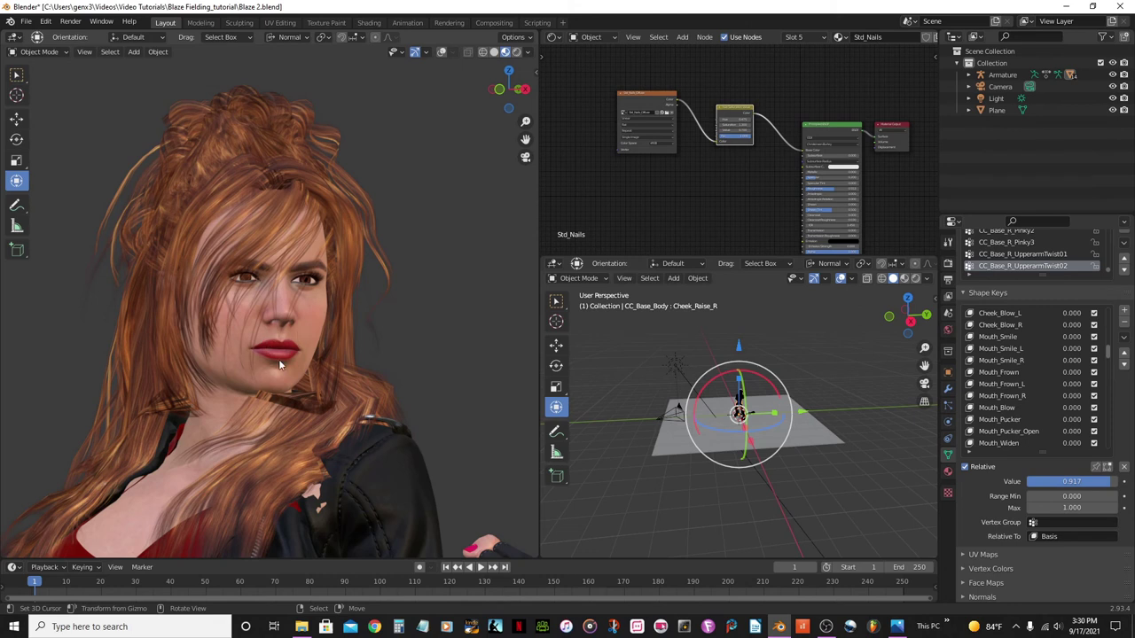
scroll(1051, 391, down, 2)
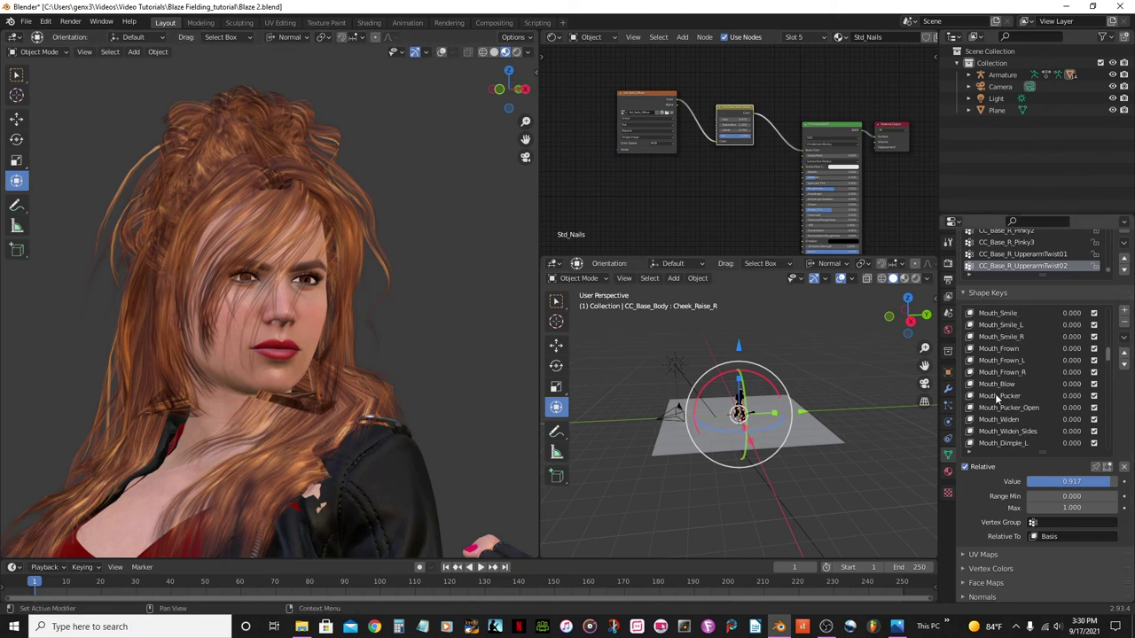
click(994, 349)
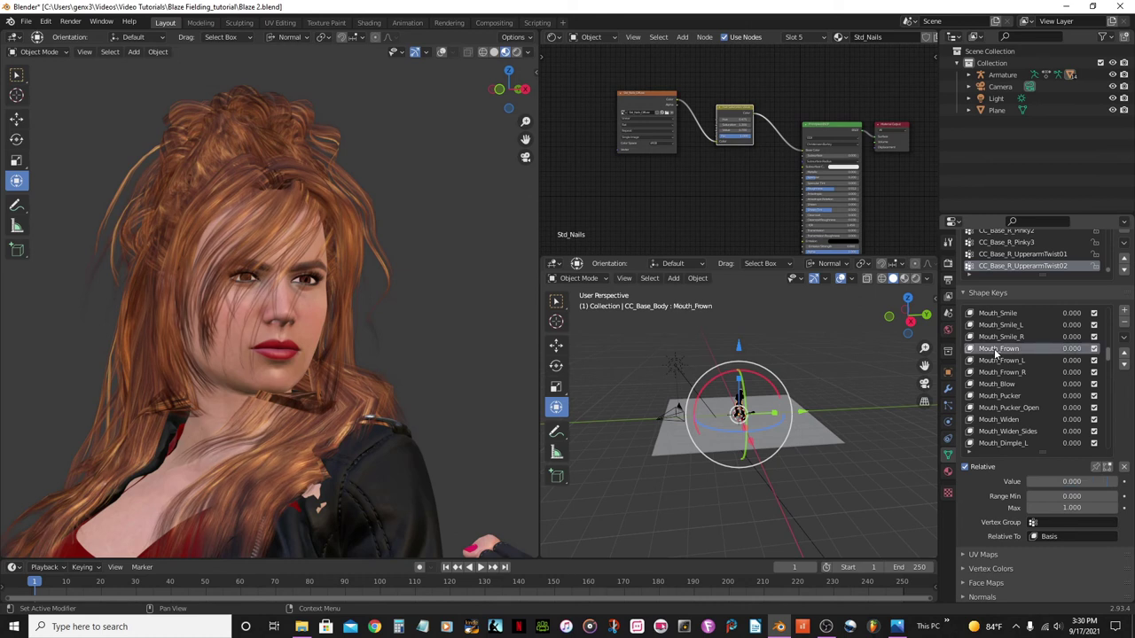
drag(1039, 480, 1077, 479)
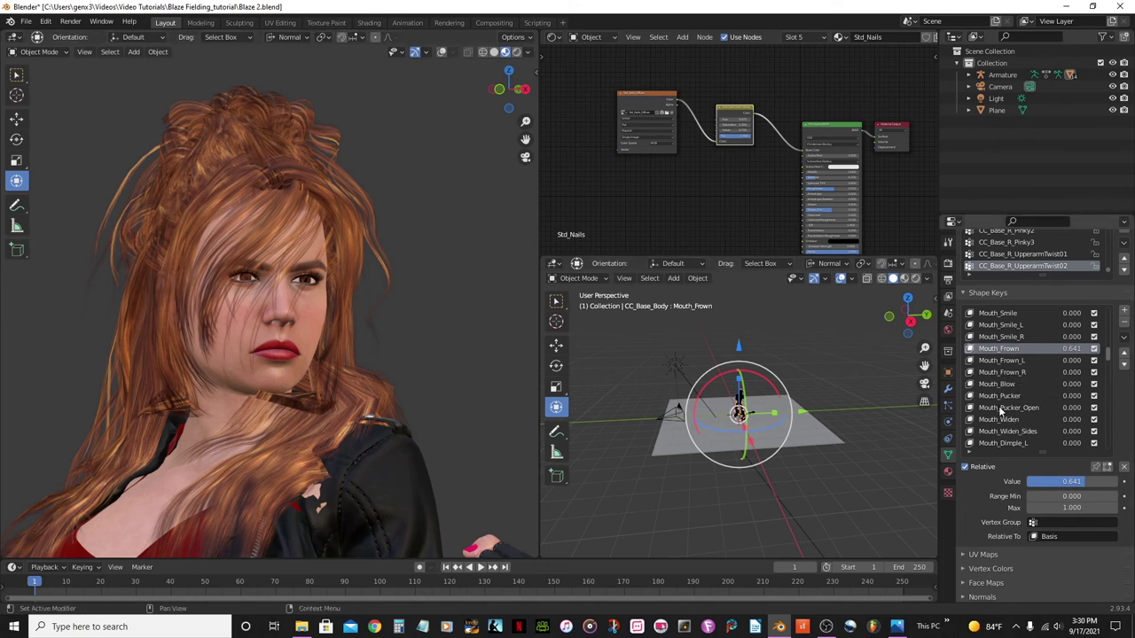
Part the lips by setting the Mouth_Lips_Open shape key to about 0.340, and save the file.
scroll(1020, 362, down, 4)
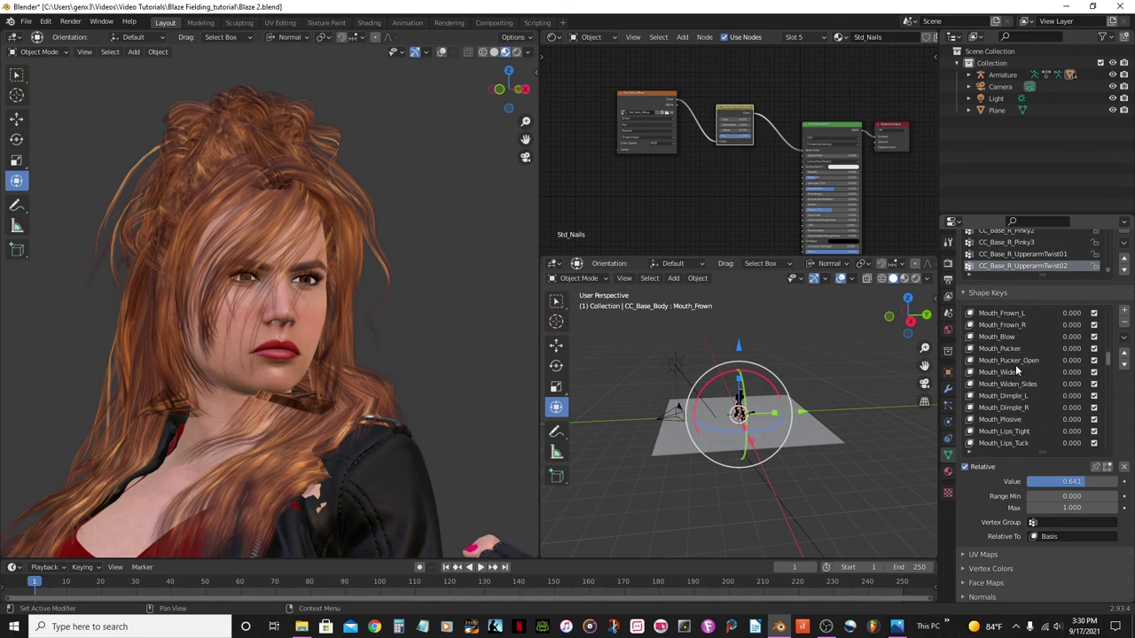
scroll(1015, 364, down, 3)
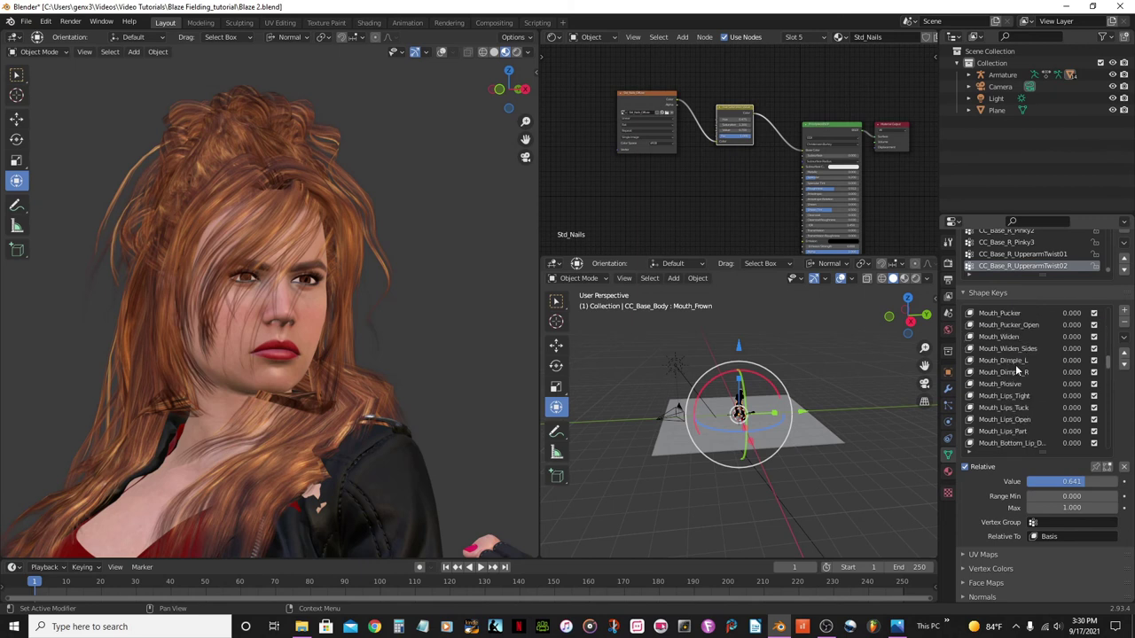
click(1012, 420)
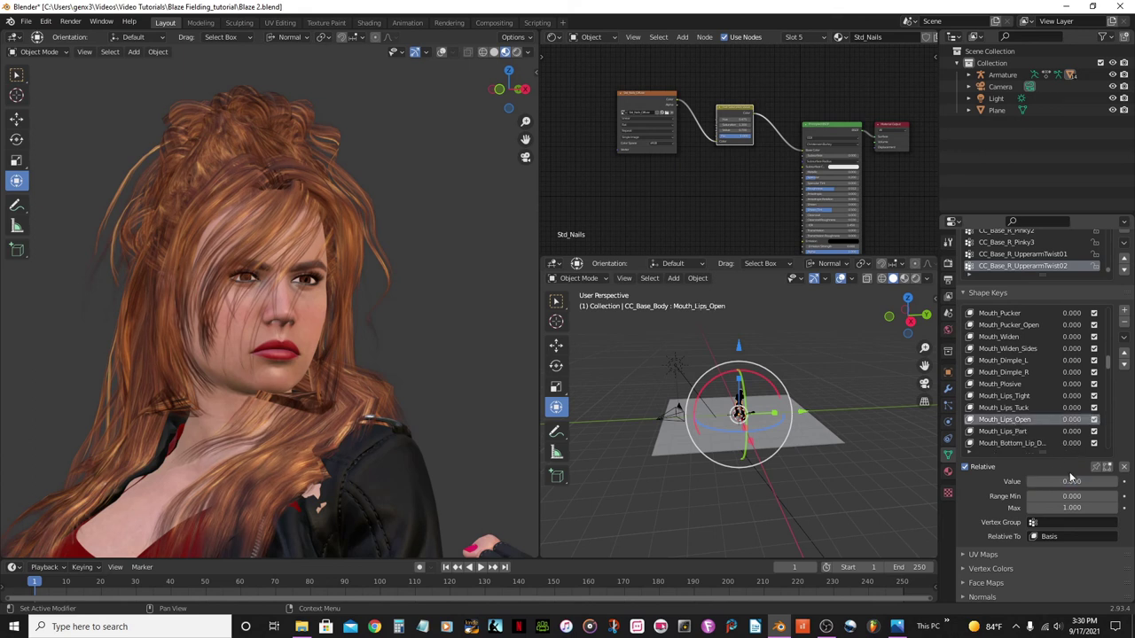
drag(1039, 483, 1058, 483)
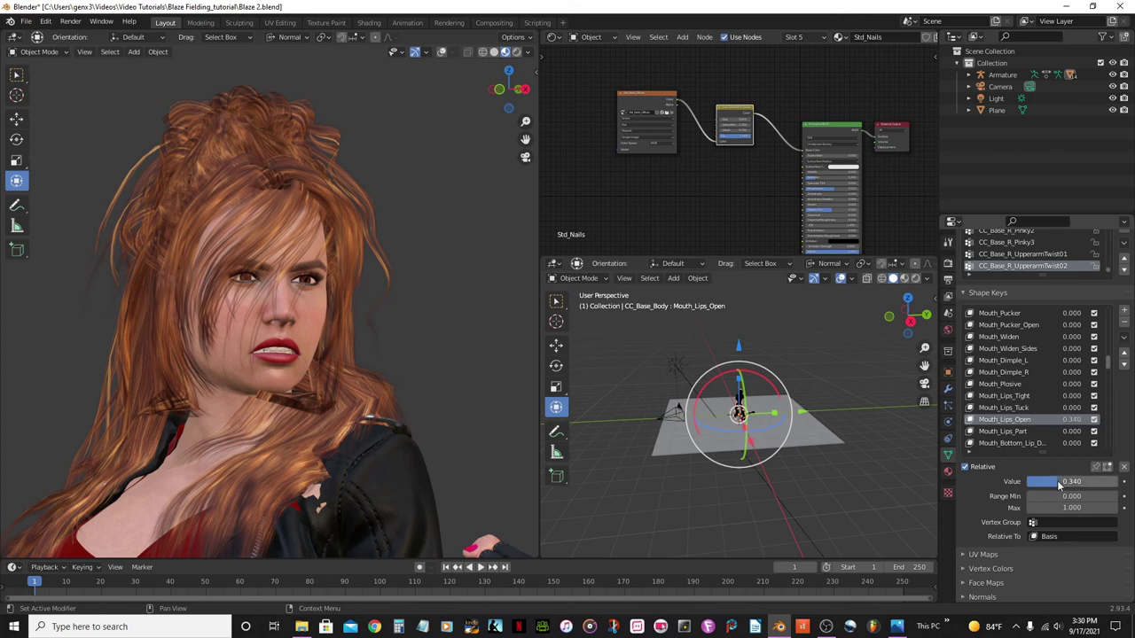
scroll(435, 351, down, 5)
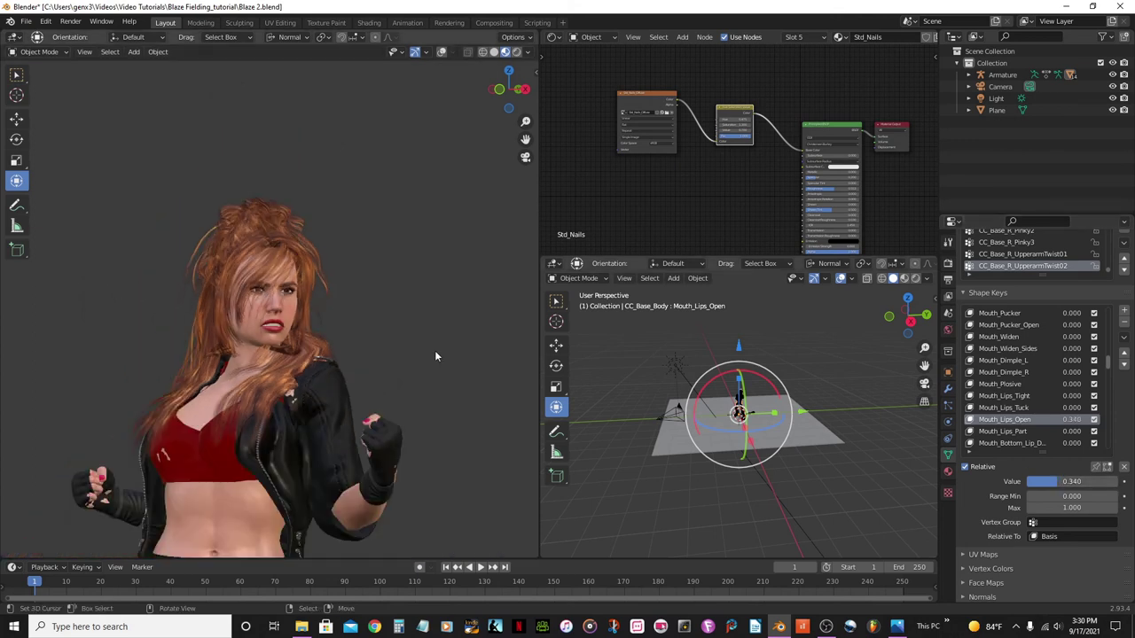
key(ctrl+s)
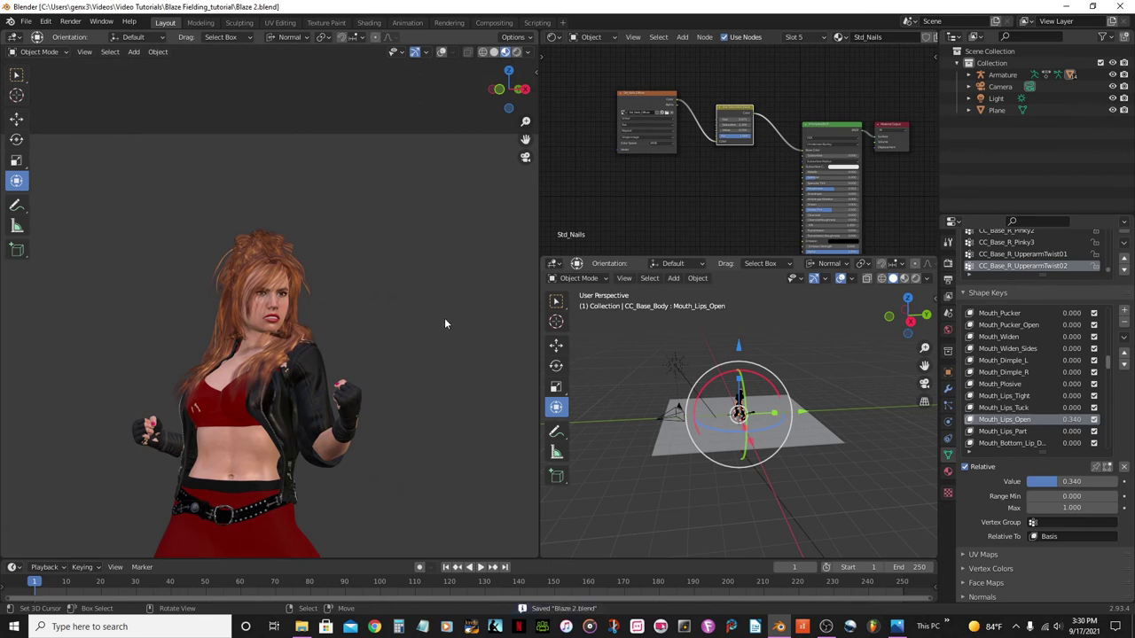
Examine the new facial expression through the camera, both close up and with the full figure in view.
scroll(227, 321, up, 5)
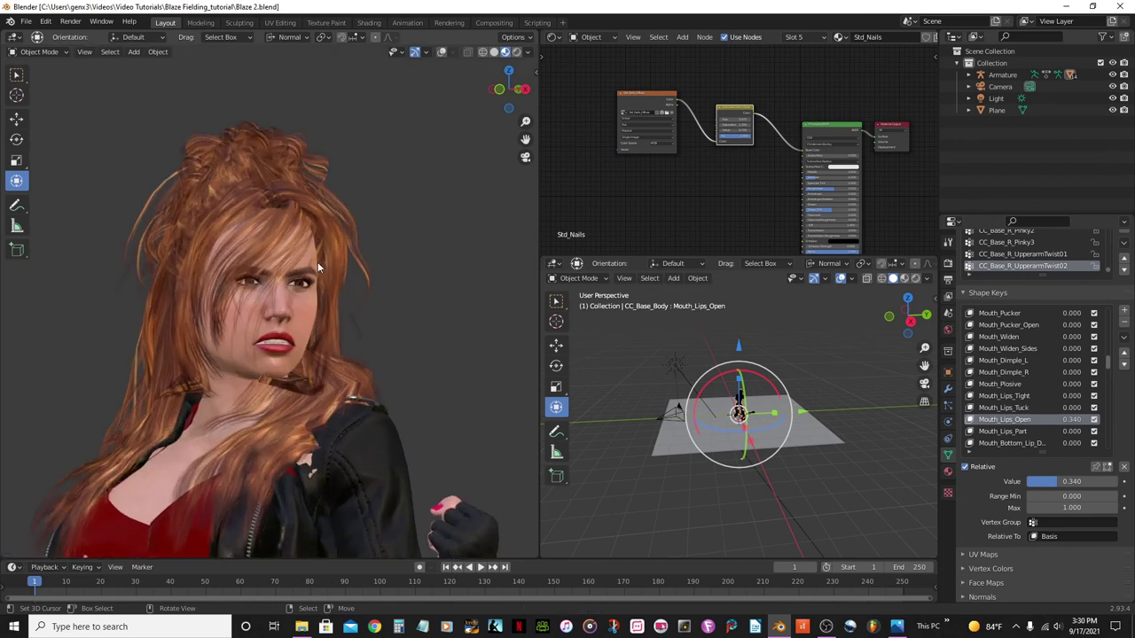
scroll(335, 287, up, 2)
scroll(334, 287, down, 7)
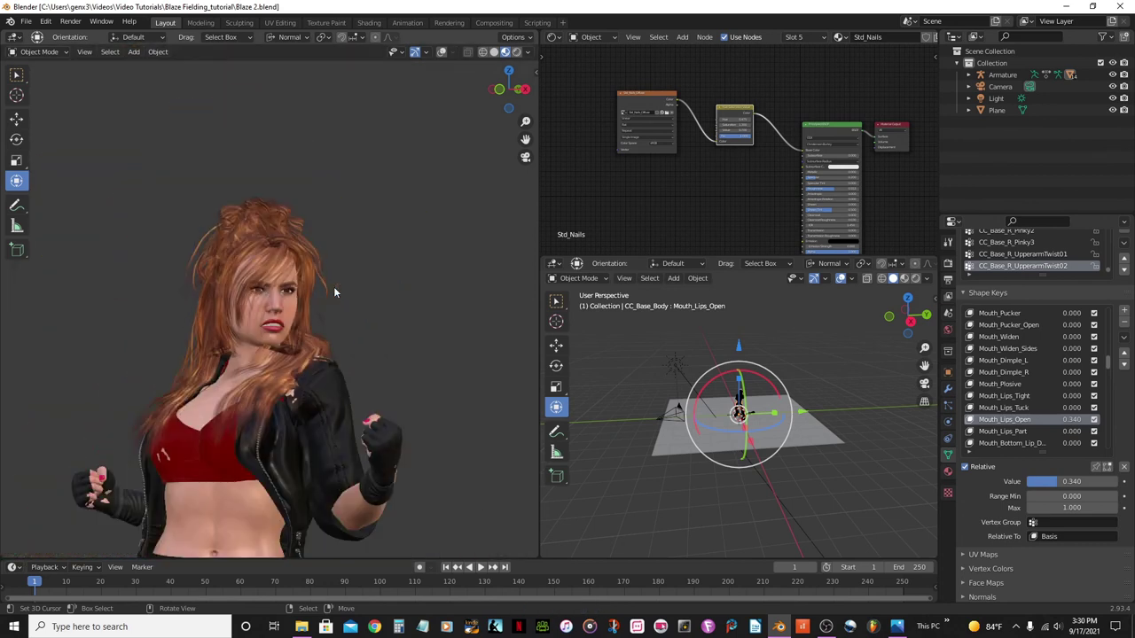
scroll(333, 287, down, 3)
scroll(332, 326, up, 3)
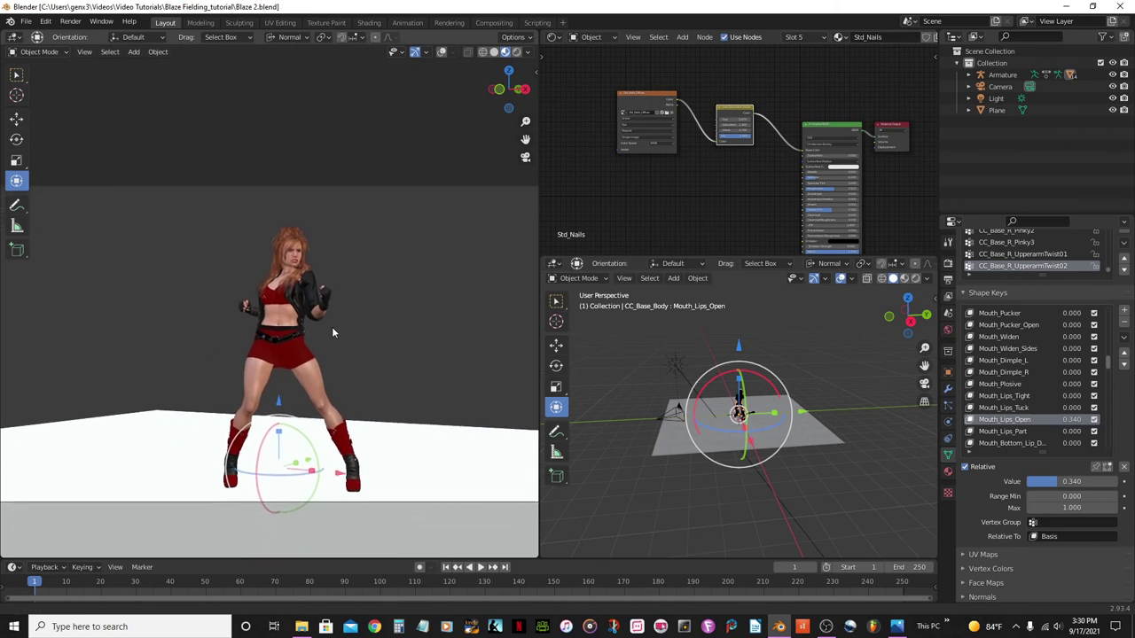
scroll(332, 327, up, 3)
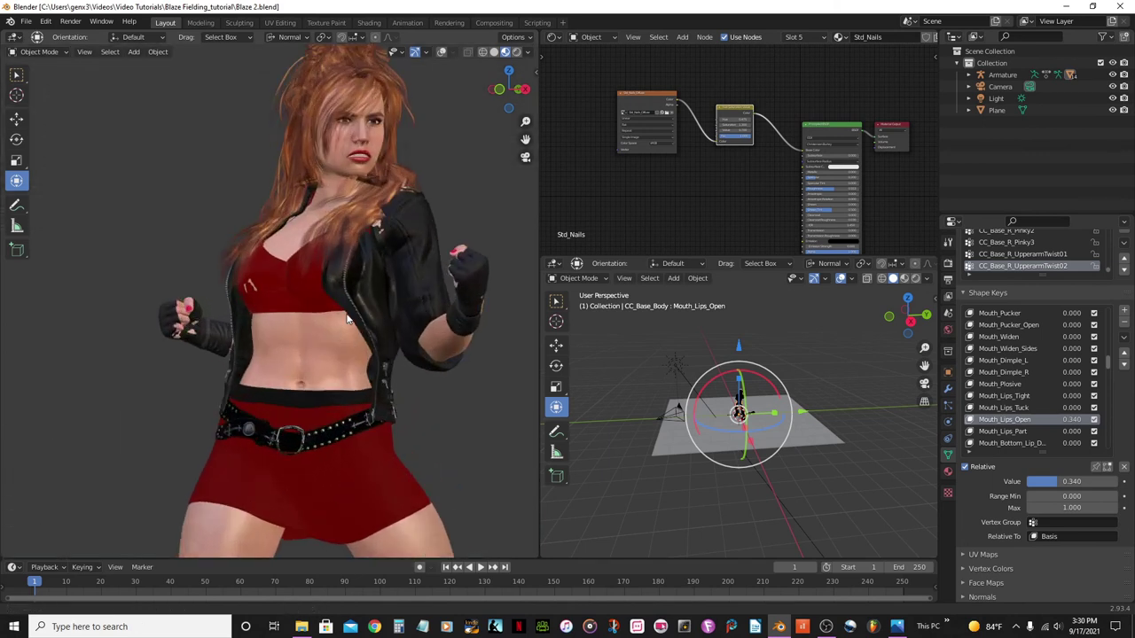
Show the viewport overlays again and select the red halter top to check where skin pokes through it.
click(441, 51)
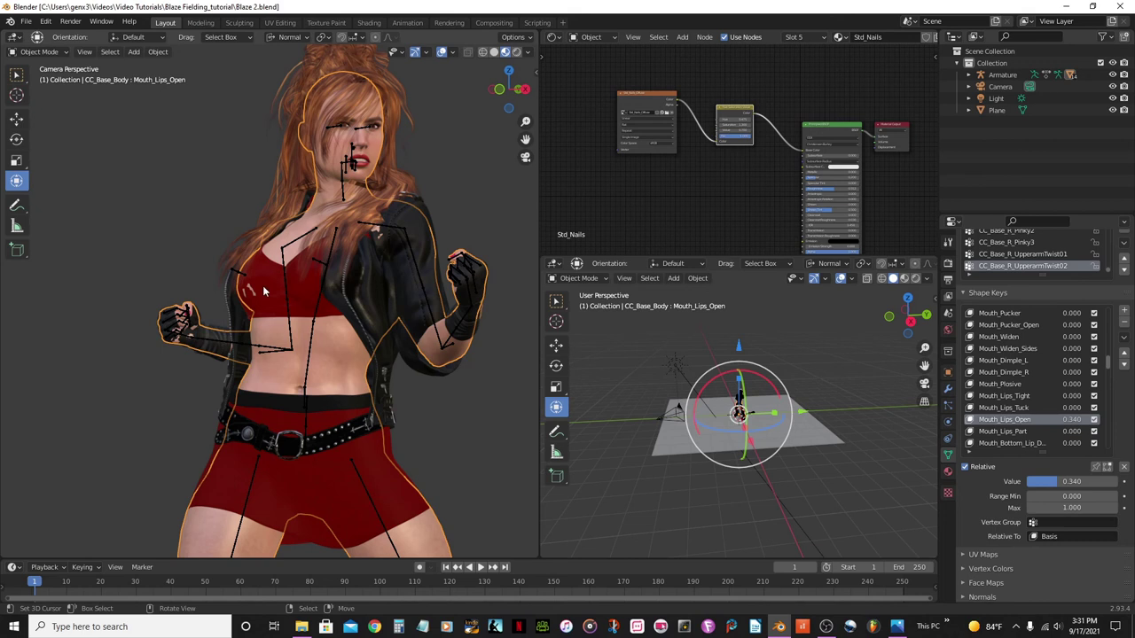
scroll(263, 289, up, 4)
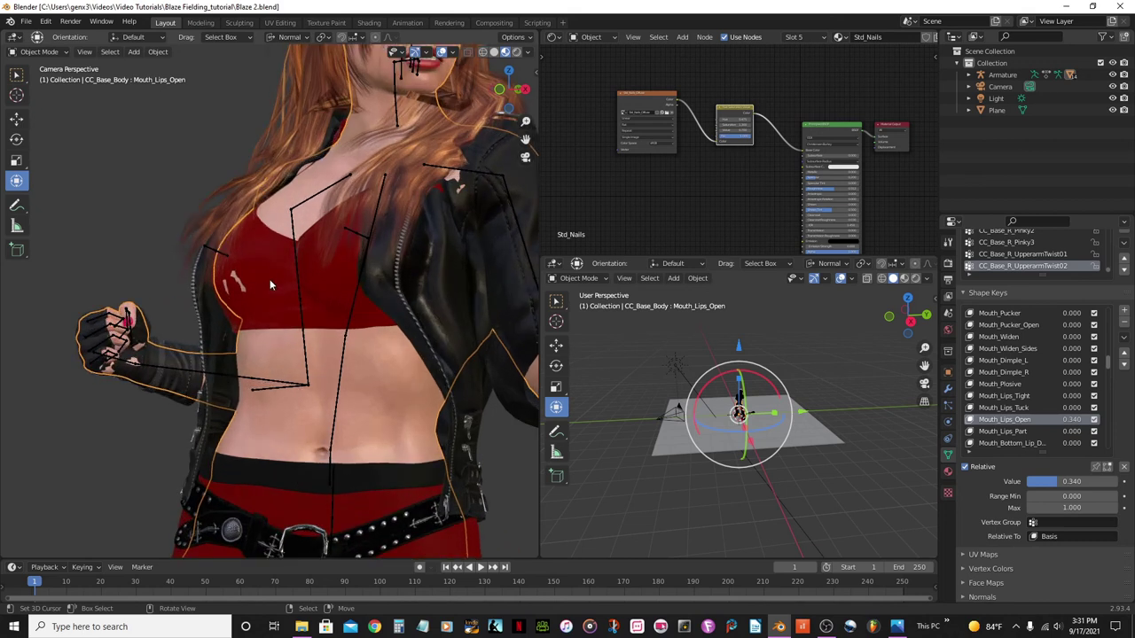
click(269, 279)
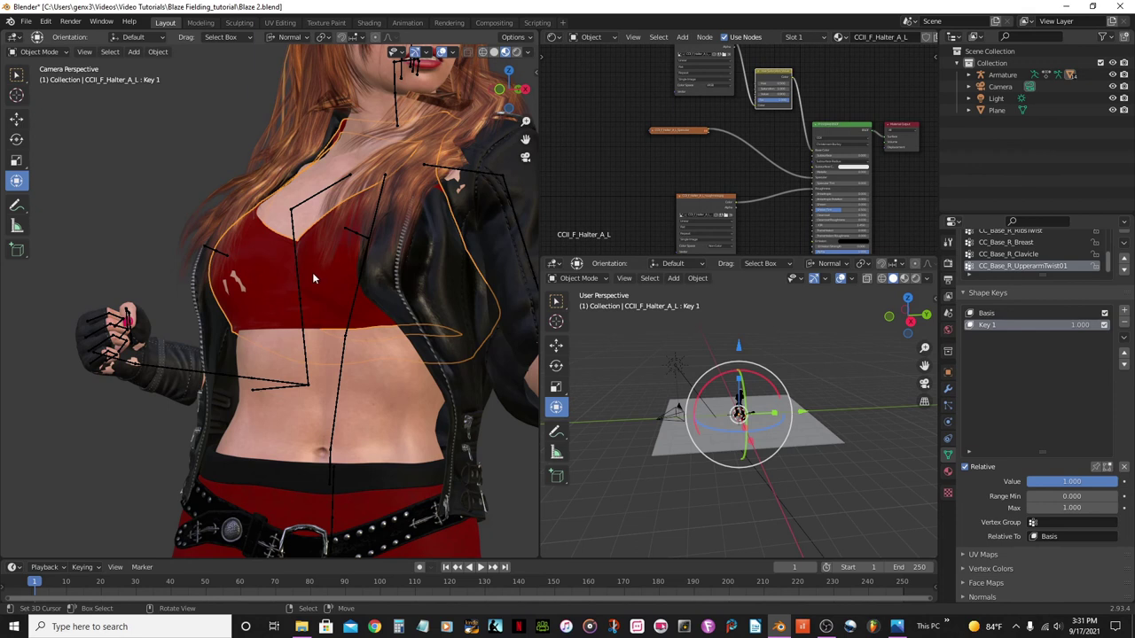
scroll(315, 270, down, 5)
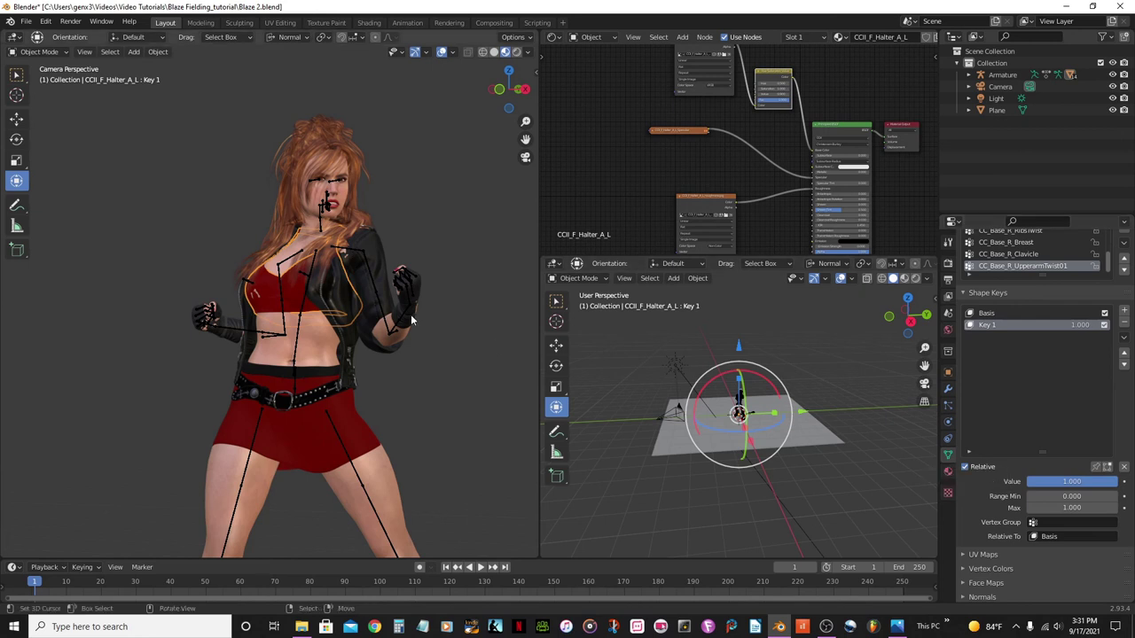
Select the leather jacket and inspect its fit from the front, side and back, returning to a close camera view.
scroll(494, 342, up, 4)
click(454, 237)
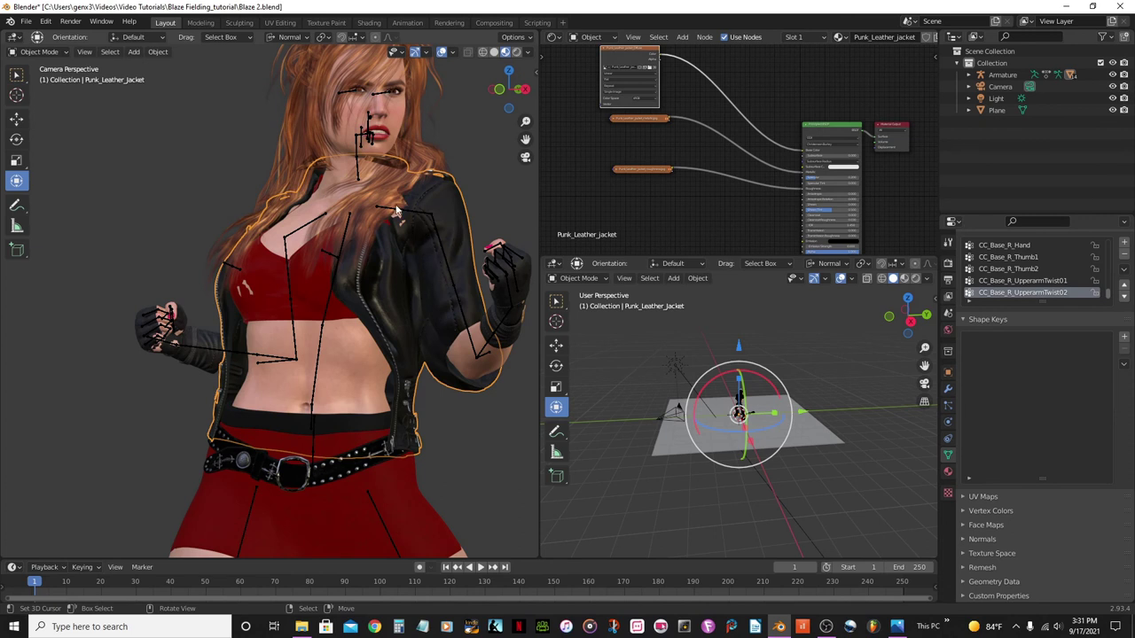
middle_drag(434, 249, 334, 272)
scroll(334, 272, up, 4)
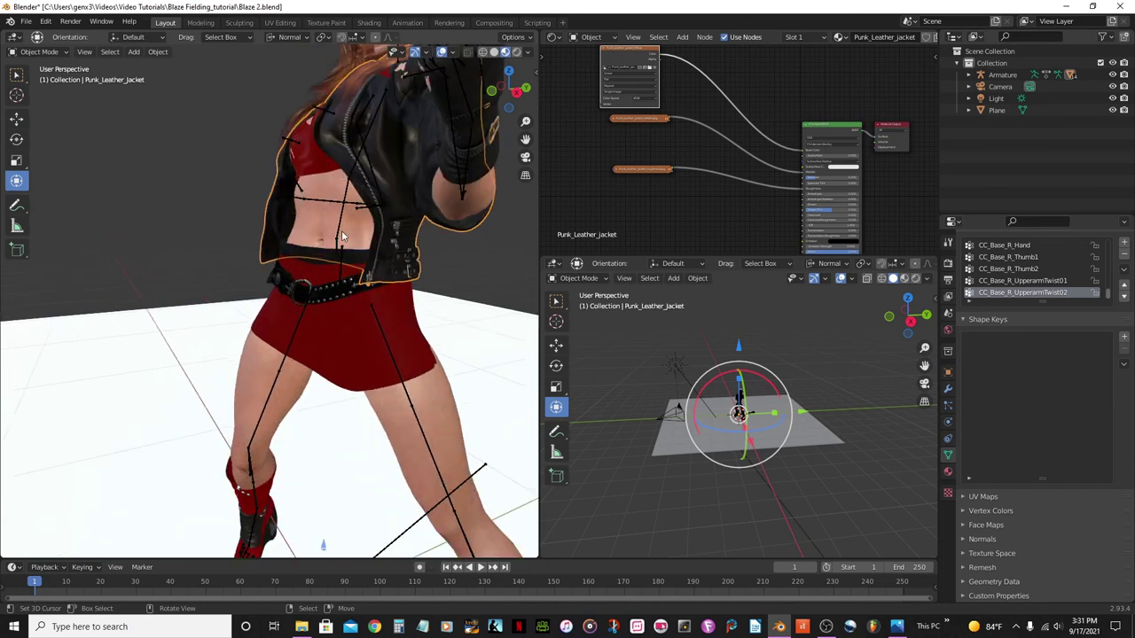
key(KP_0)
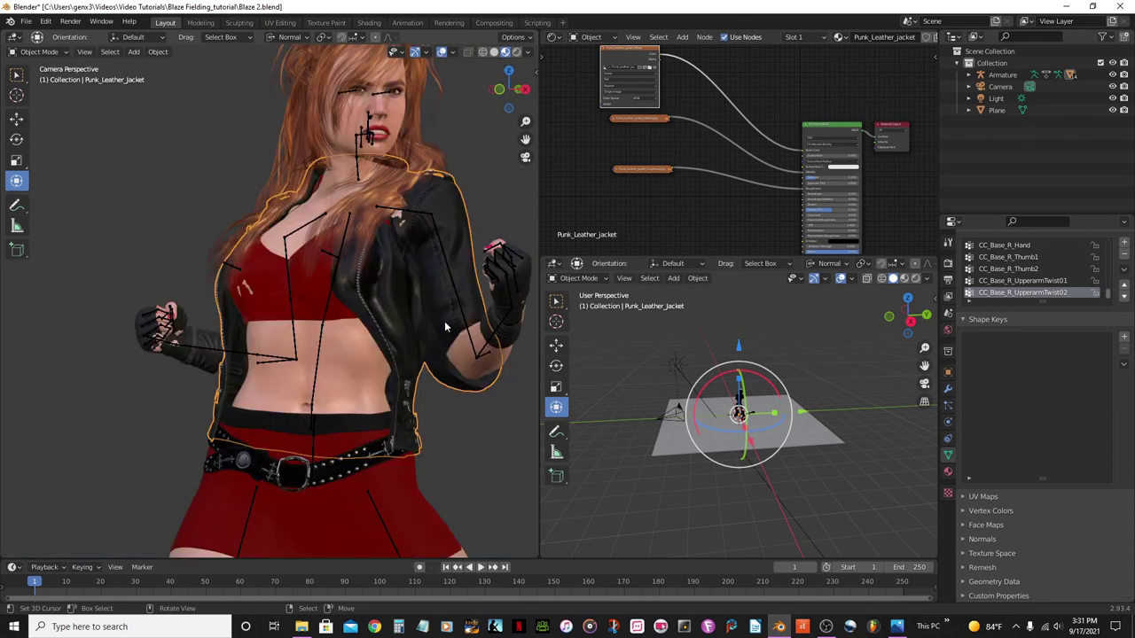
middle_drag(468, 317, 168, 237)
scroll(168, 238, up, 6)
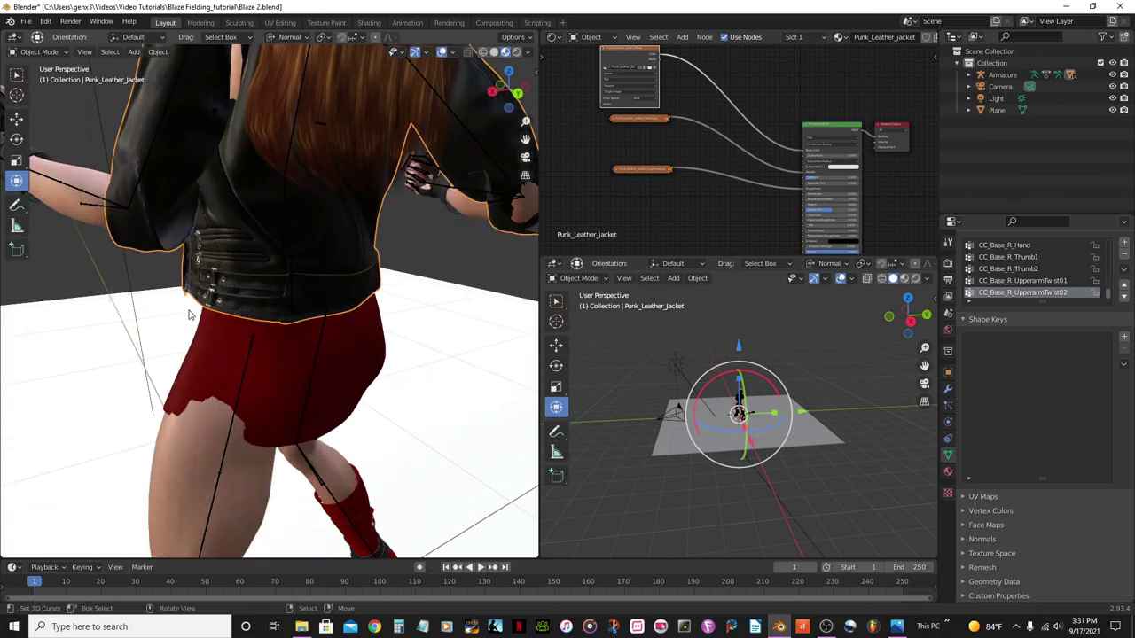
scroll(150, 231, down, 5)
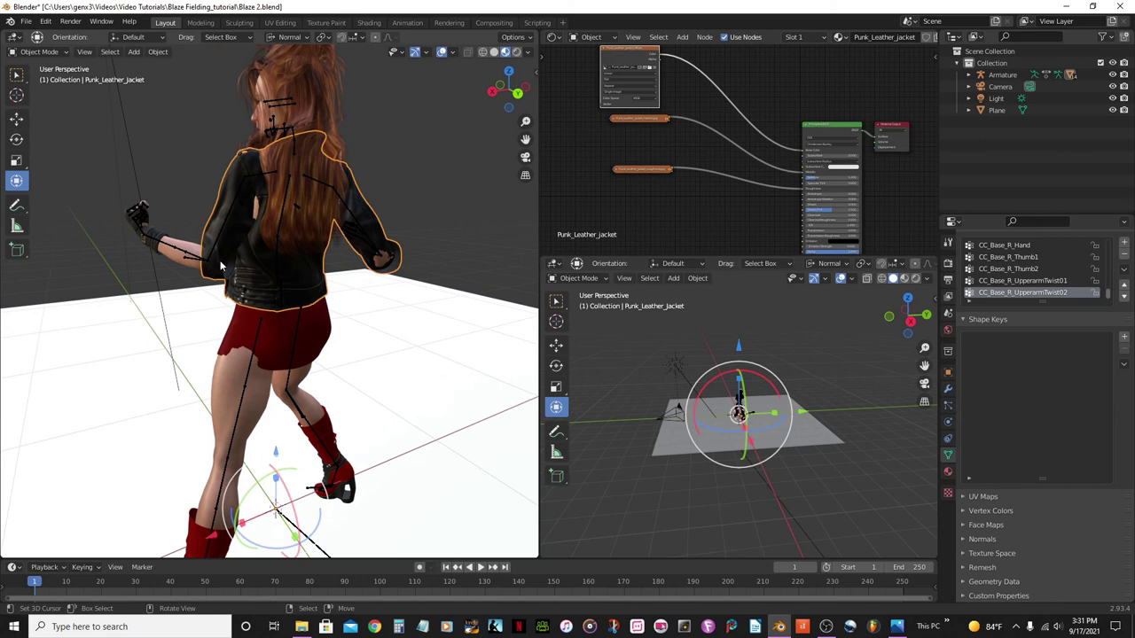
middle_drag(222, 284, 441, 387)
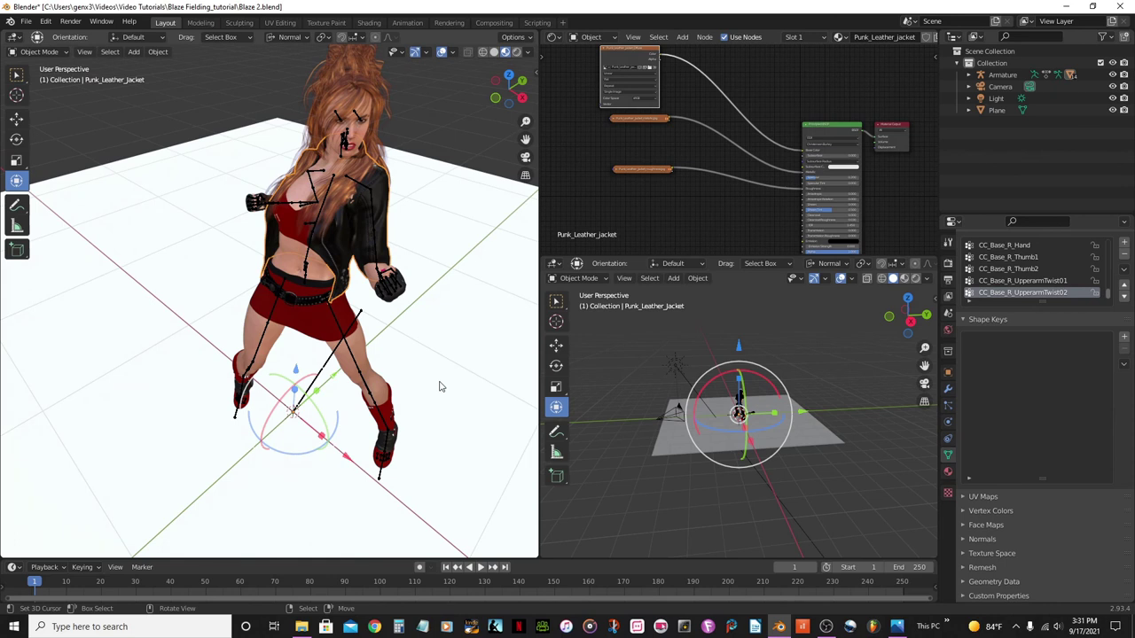
key(KP_0)
scroll(439, 380, down, 3)
middle_drag(449, 363, 334, 316)
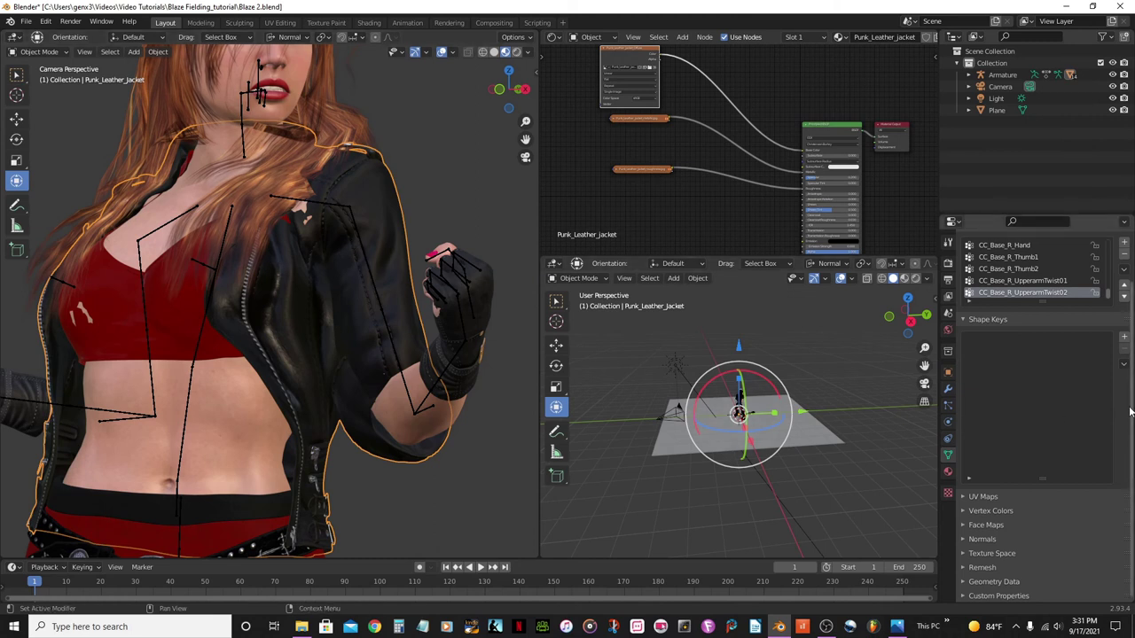
Add a basis and a second shape key at value 1.000 to the leather jacket, and open its mesh in Edit Mode.
click(1125, 340)
click(1125, 340)
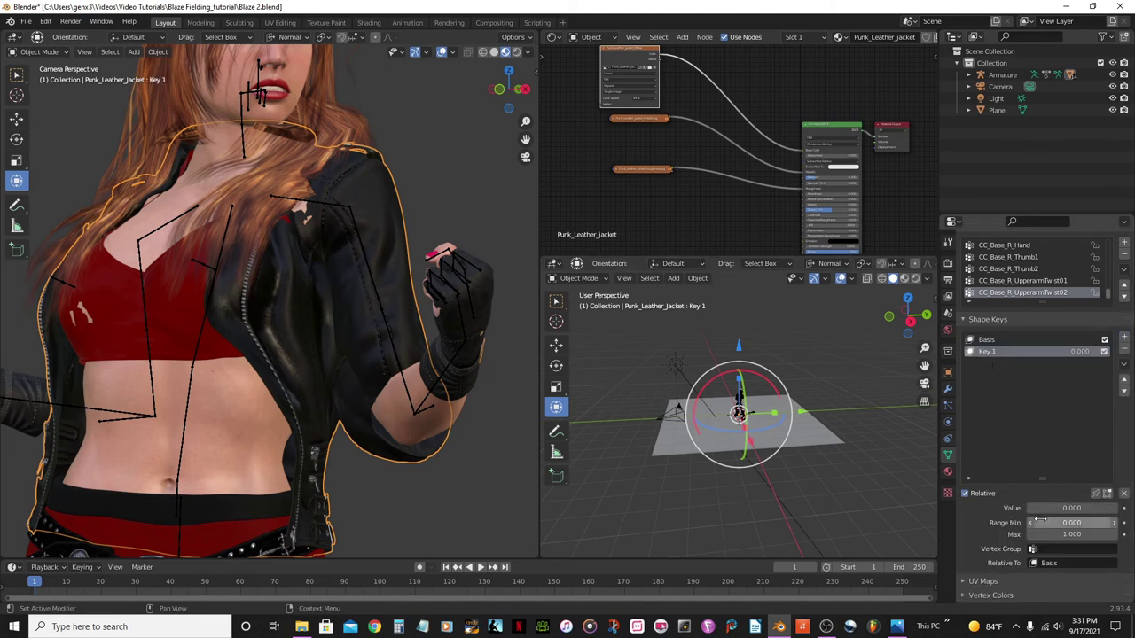
drag(1055, 508, 1115, 508)
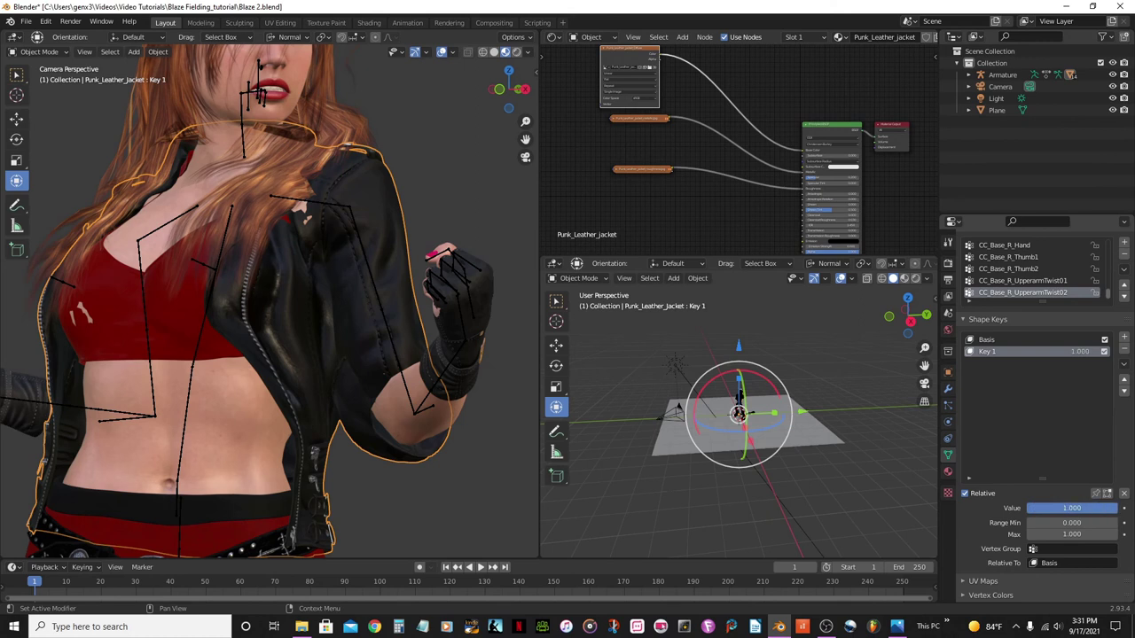
scroll(374, 238, up, 1)
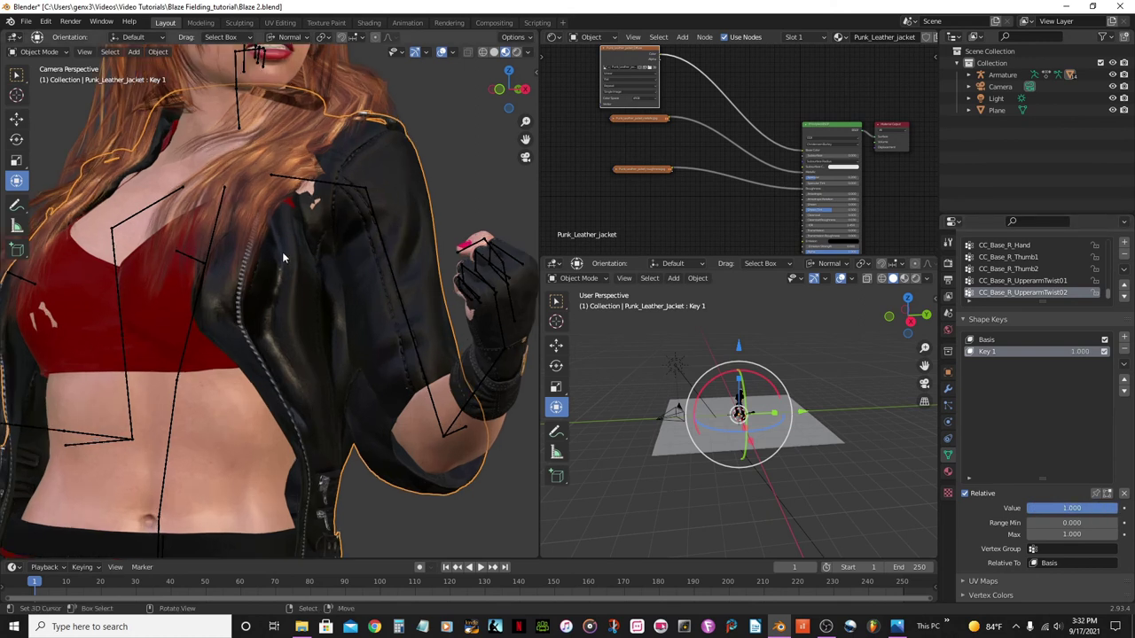
key(Tab)
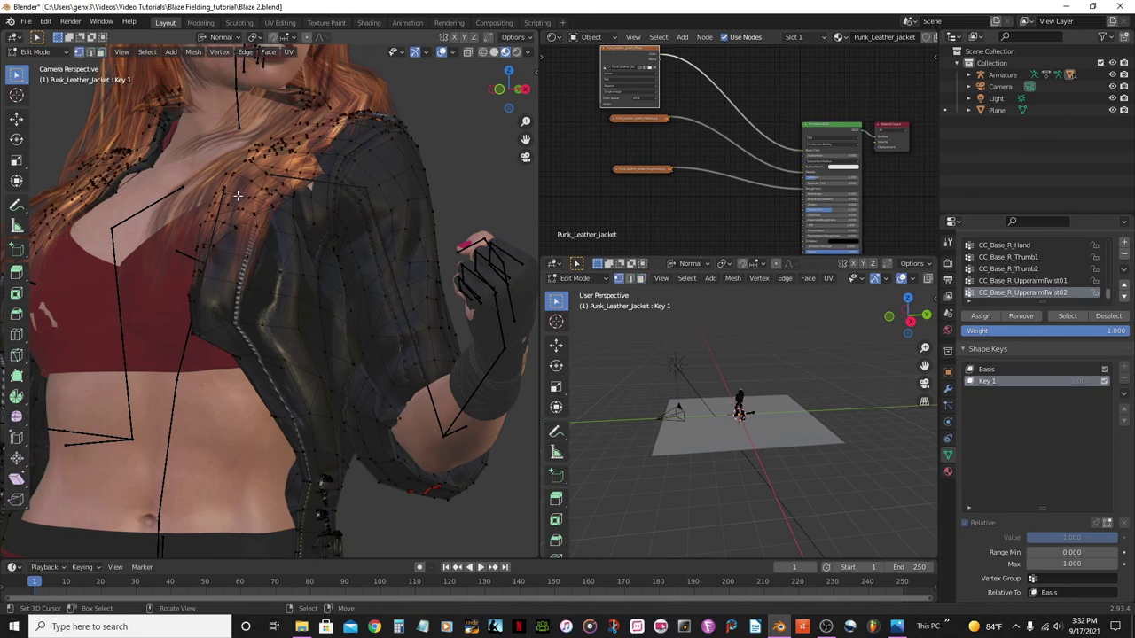
Move a vertex on the jacket's left front near the shoulder about 0.019 m with proportional editing at size 0.06.
key(KP_0)
scroll(328, 251, up, 4)
scroll(328, 251, up, 4)
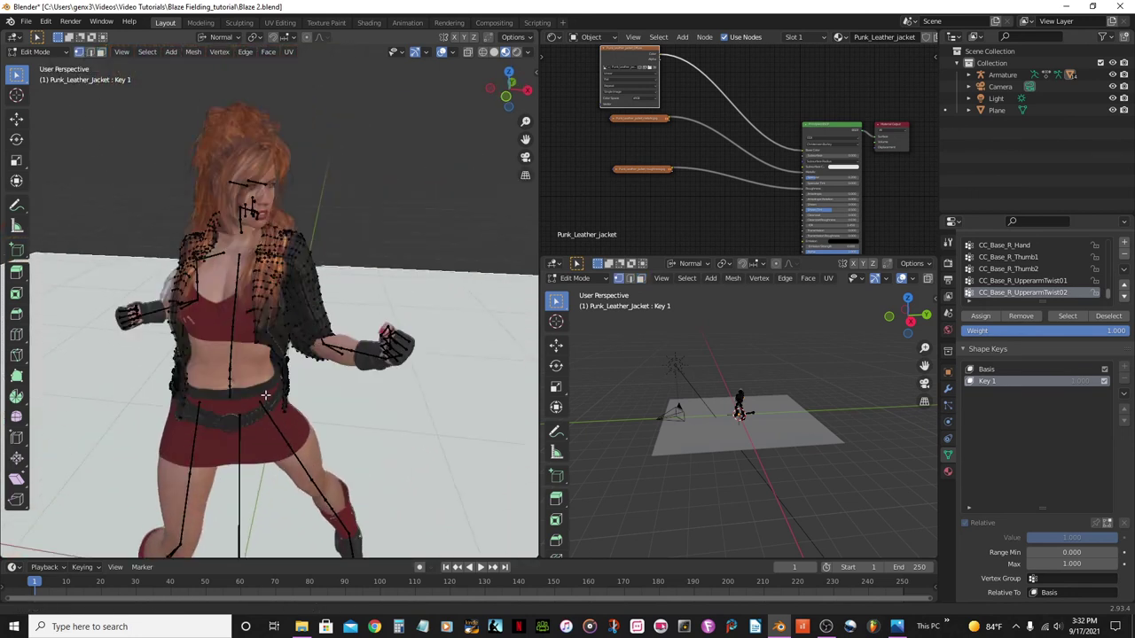
middle_drag(328, 251, 160, 338)
scroll(160, 337, up, 2)
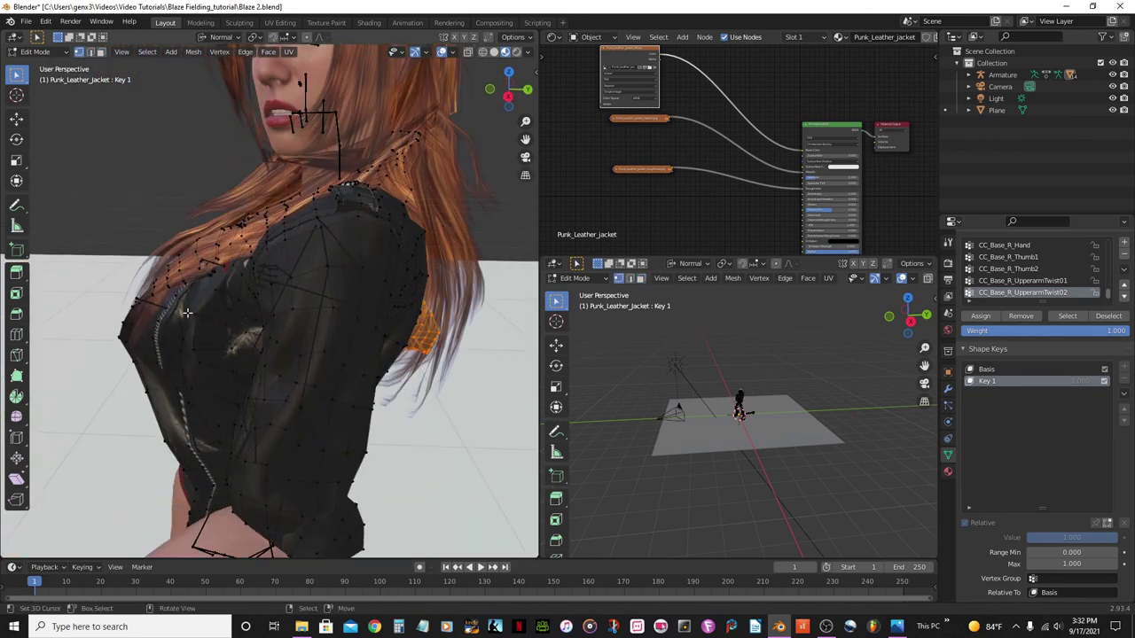
scroll(729, 471, up, 8)
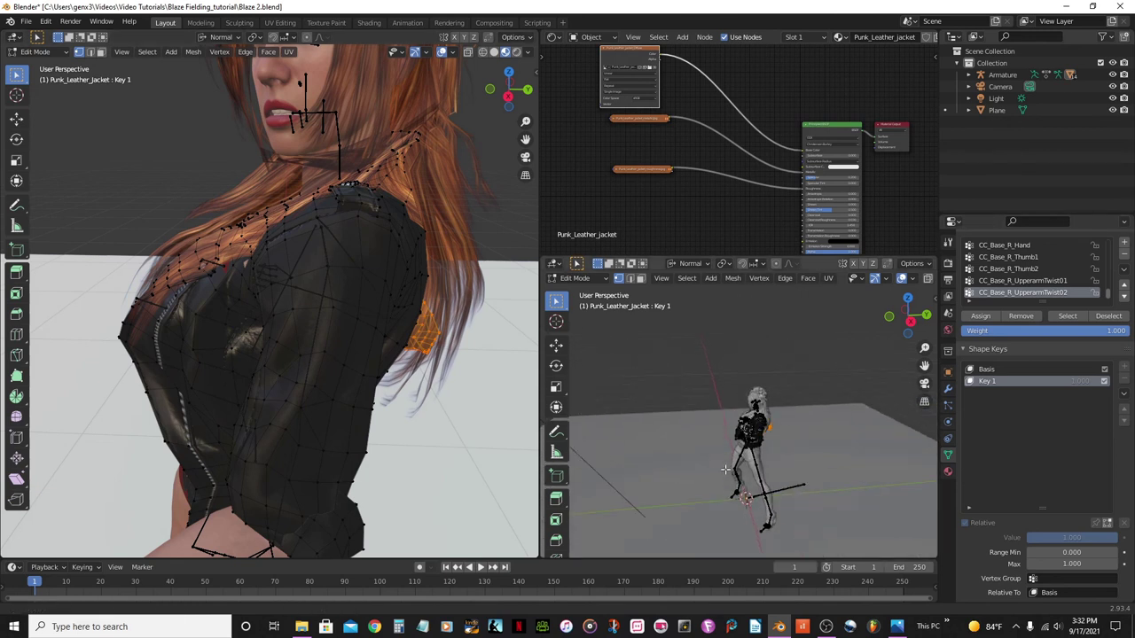
scroll(728, 471, up, 5)
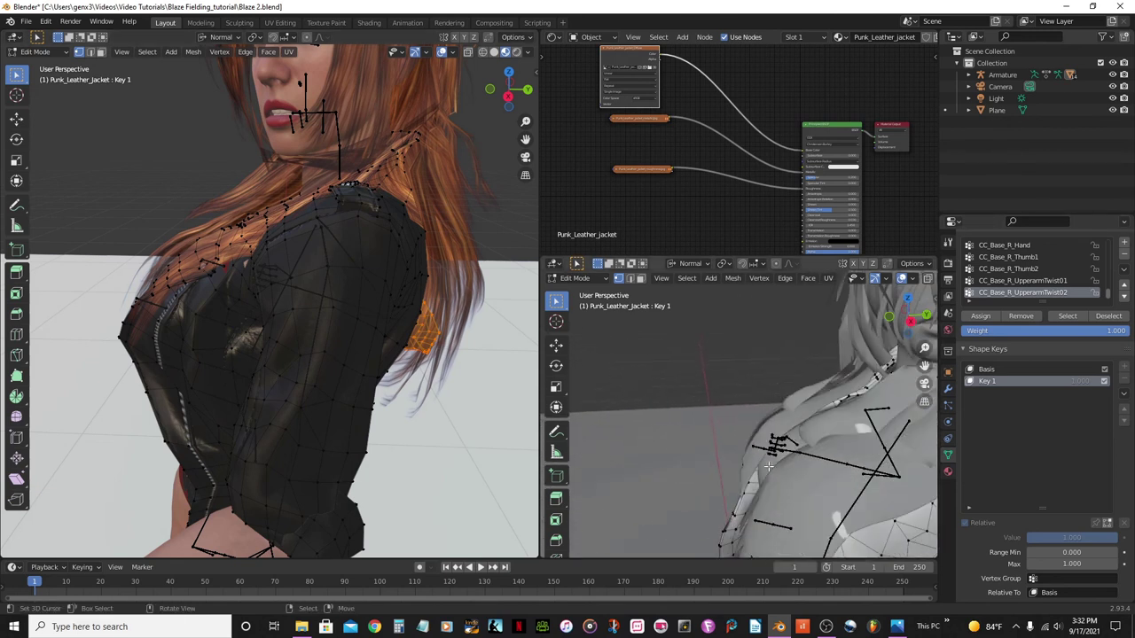
click(222, 289)
middle_drag(784, 525, 771, 492)
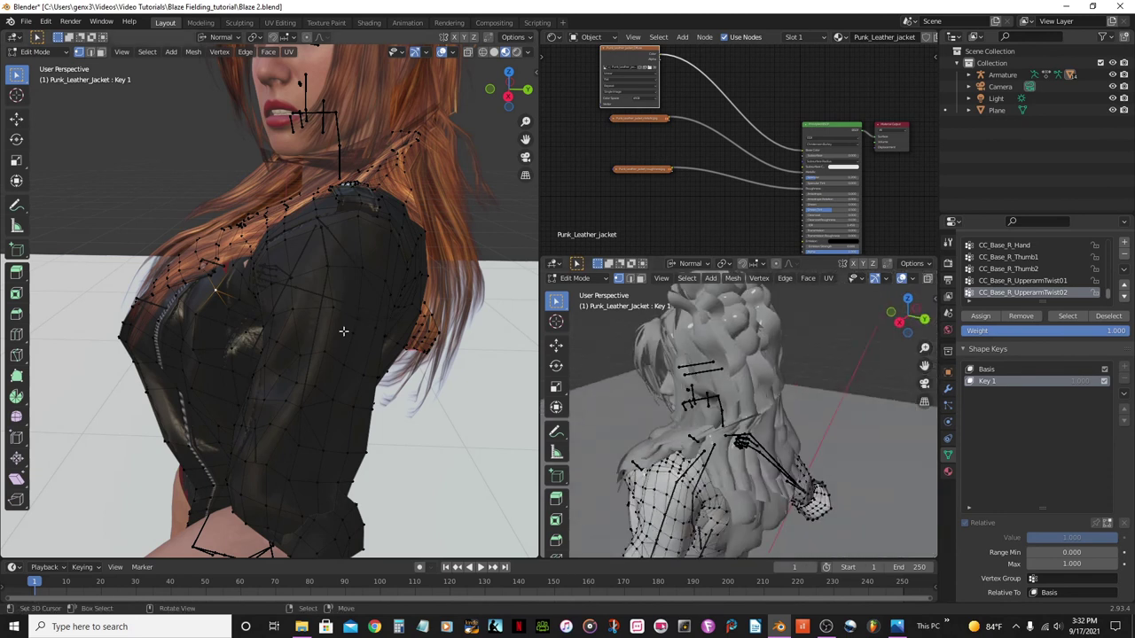
key(KP_0)
scroll(301, 315, up, 4)
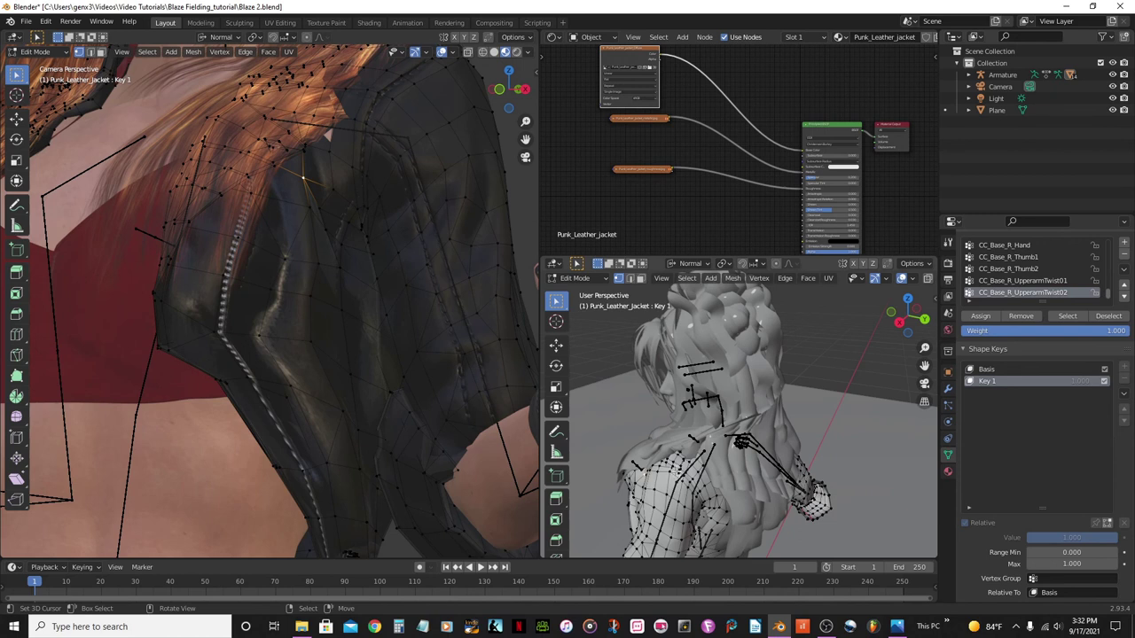
key(o)
key(g)
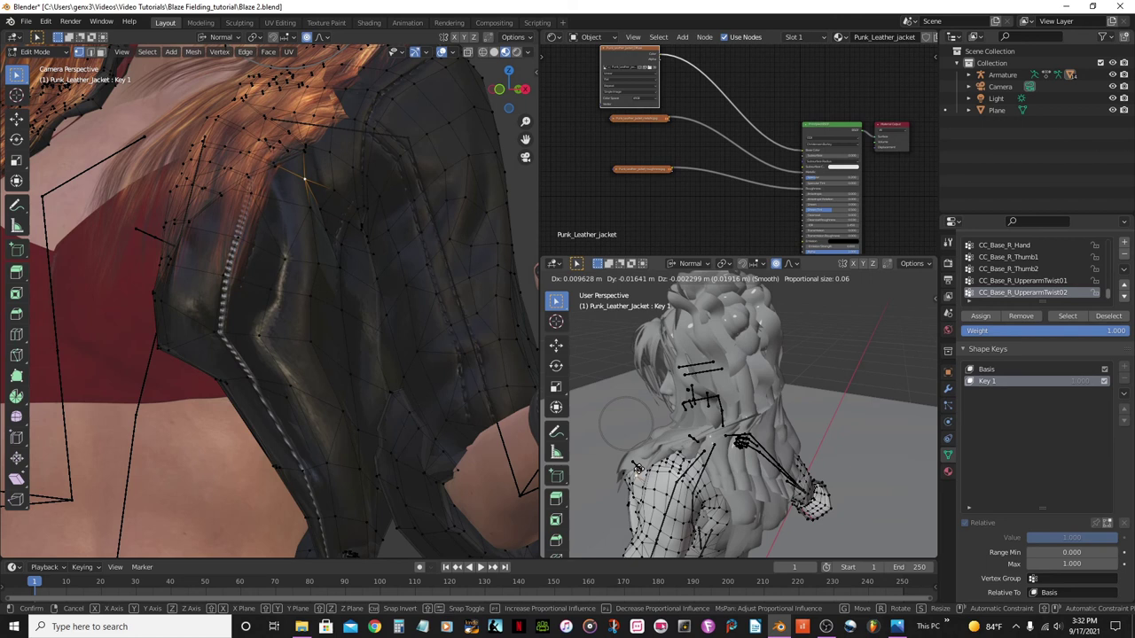
click(637, 469)
Enlarge the solid-shaded viewport over the shader editor for a closer view of the left sleeve, and save the file.
key(KP_0)
scroll(307, 254, up, 3)
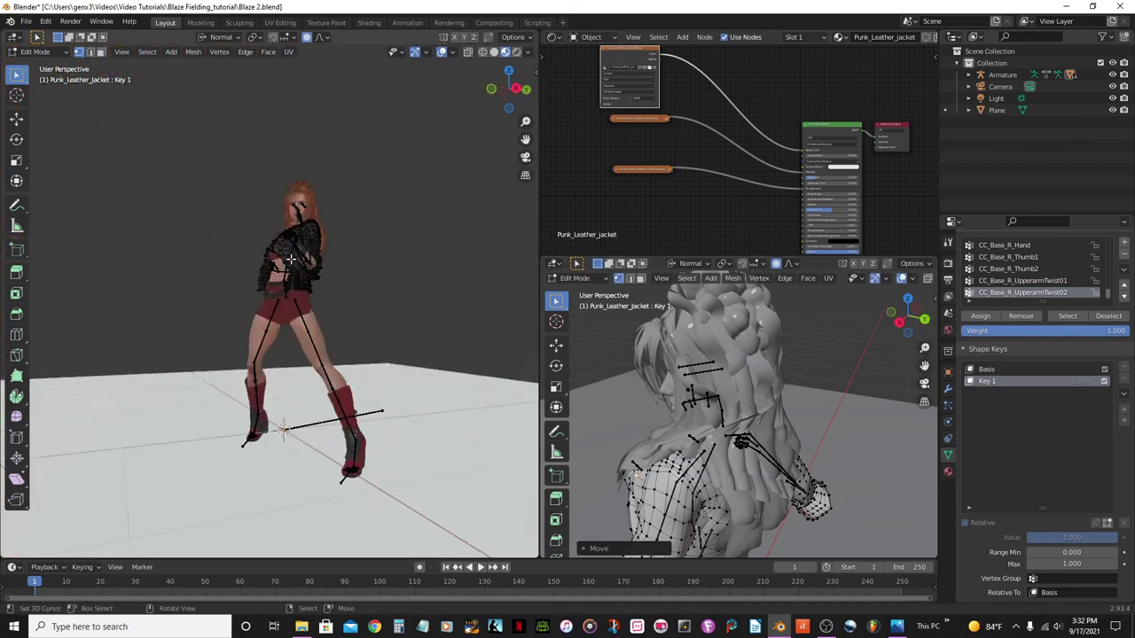
scroll(290, 258, up, 4)
middle_drag(323, 232, 383, 275)
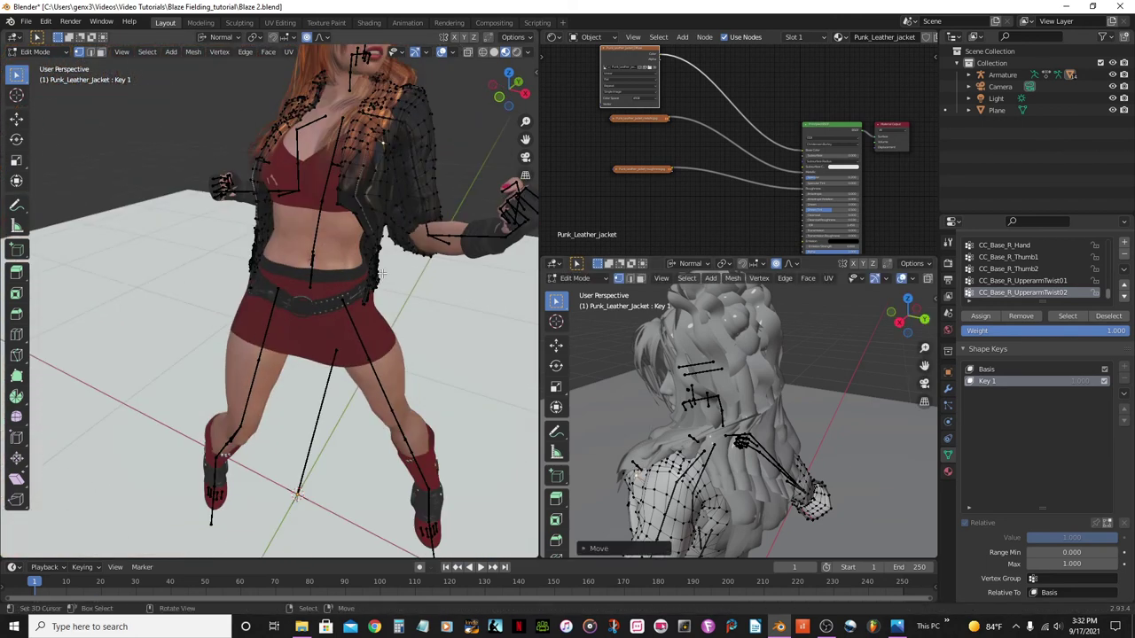
scroll(438, 312, down, 4)
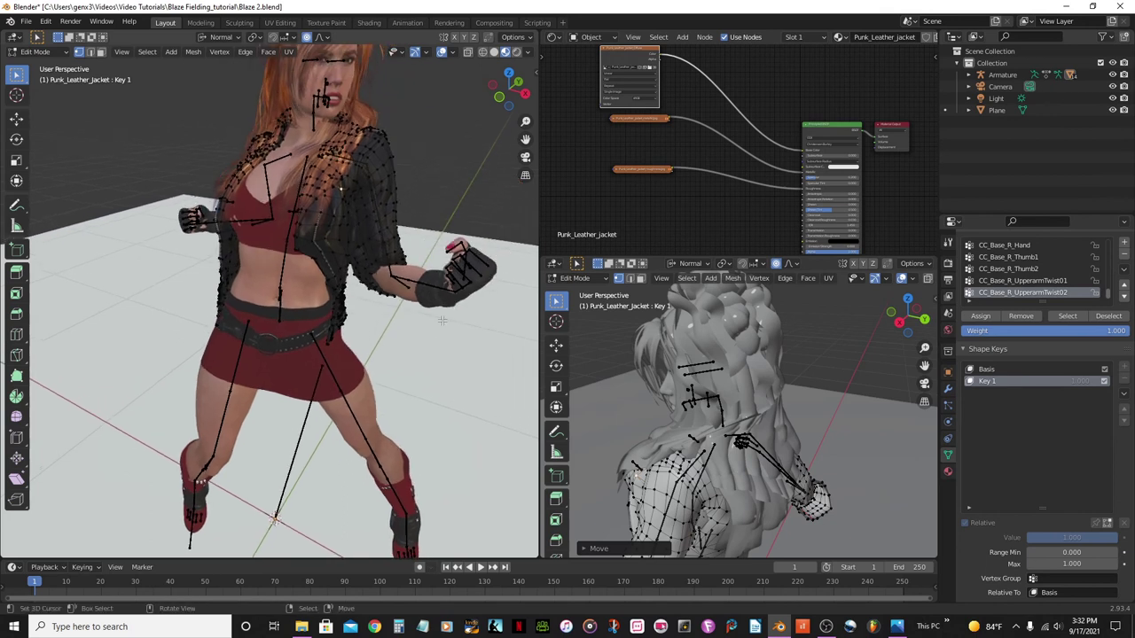
scroll(755, 479, down, 4)
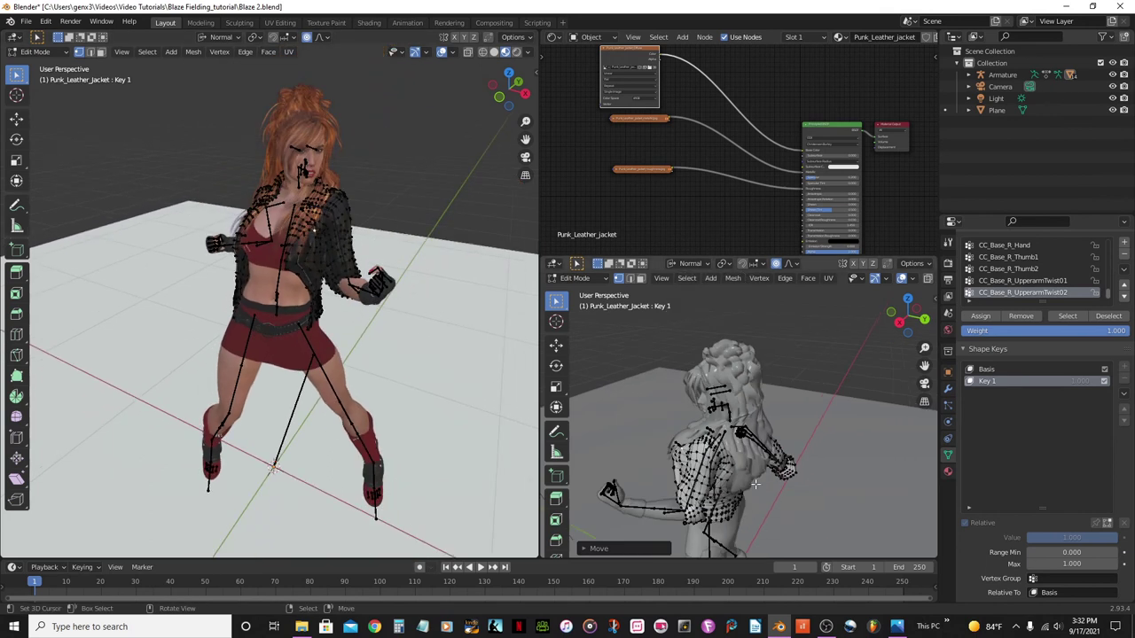
middle_drag(748, 486, 754, 474)
scroll(750, 484, up, 3)
scroll(754, 474, up, 3)
drag(668, 256, 667, 121)
key(ctrl+s)
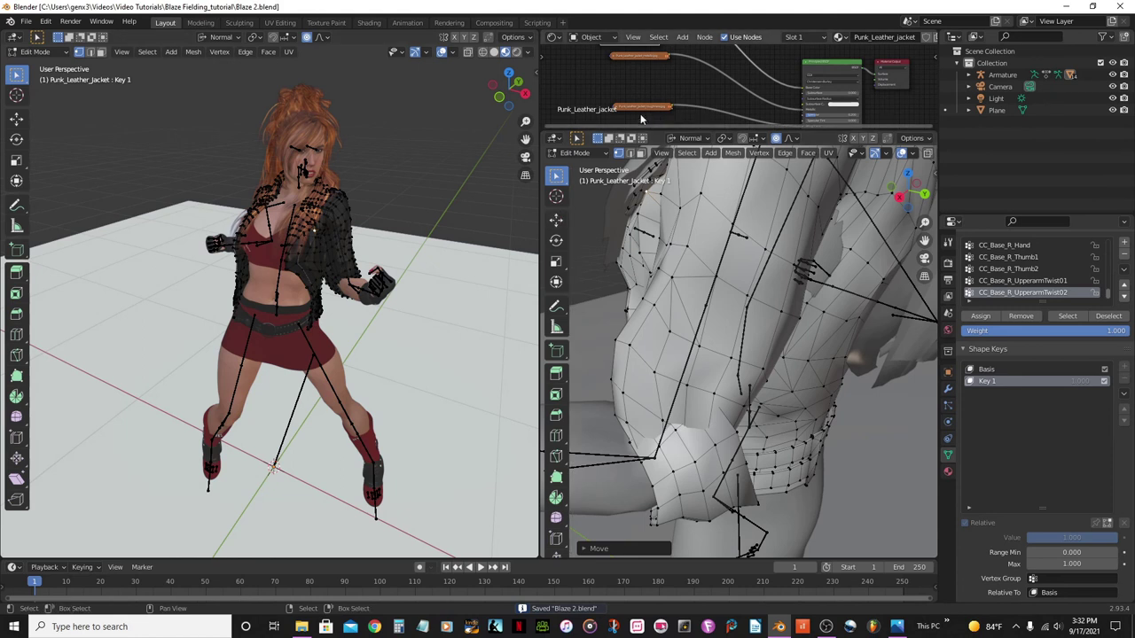
Switch to face selection and select the face loops around the opening of the jacket's left sleeve.
middle_drag(714, 431, 741, 383)
scroll(742, 383, up, 4)
scroll(736, 417, up, 3)
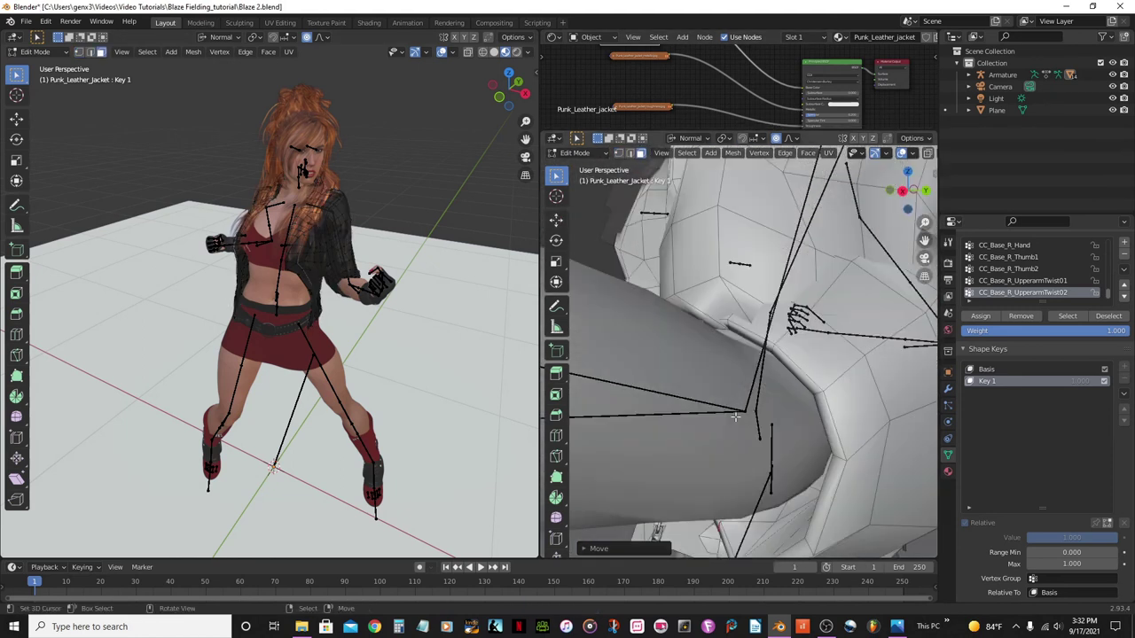
alt+click(818, 390)
alt+shift+click(851, 367)
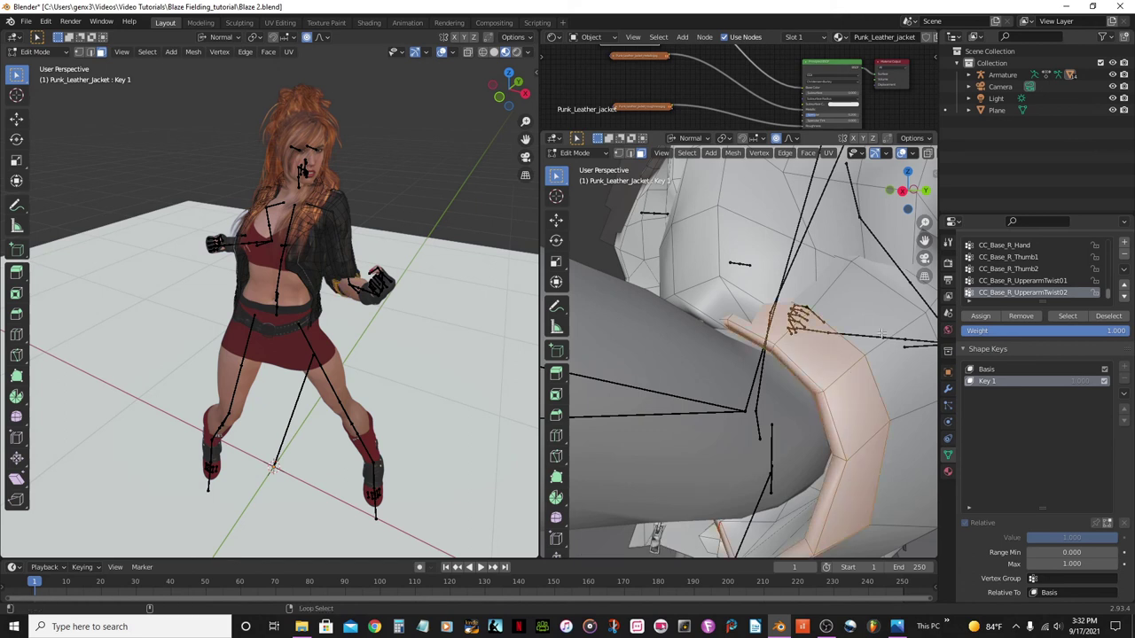
alt+shift+click(900, 328)
Extend the selection to the whole lower section of the left sleeve, including the inner rim's face loop.
scroll(924, 303, down, 3)
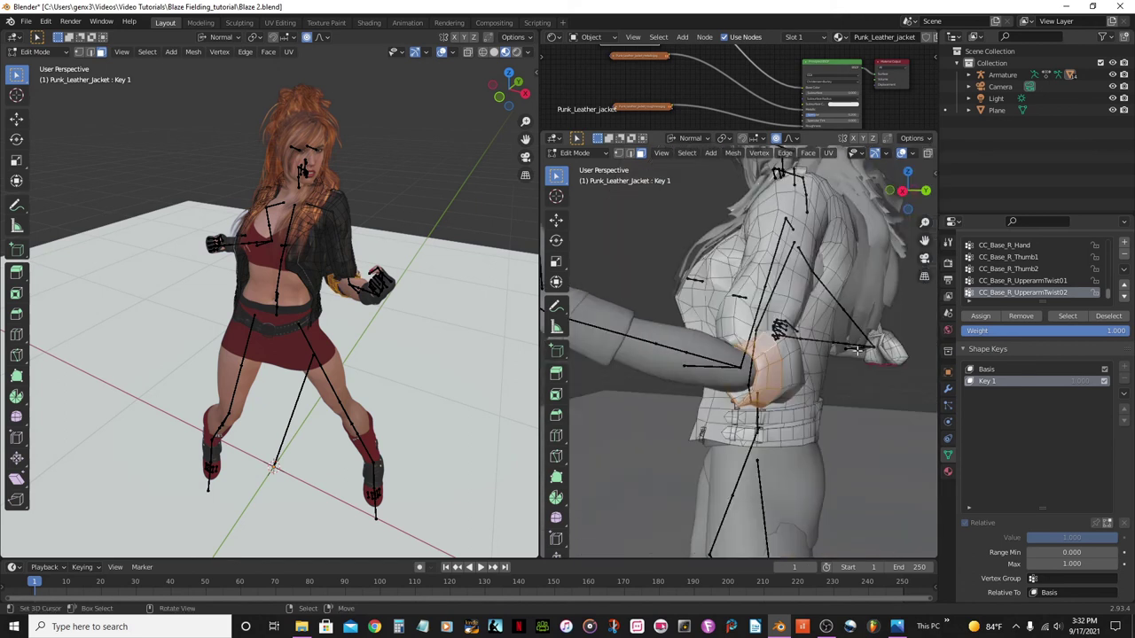
middle_drag(798, 346, 781, 373)
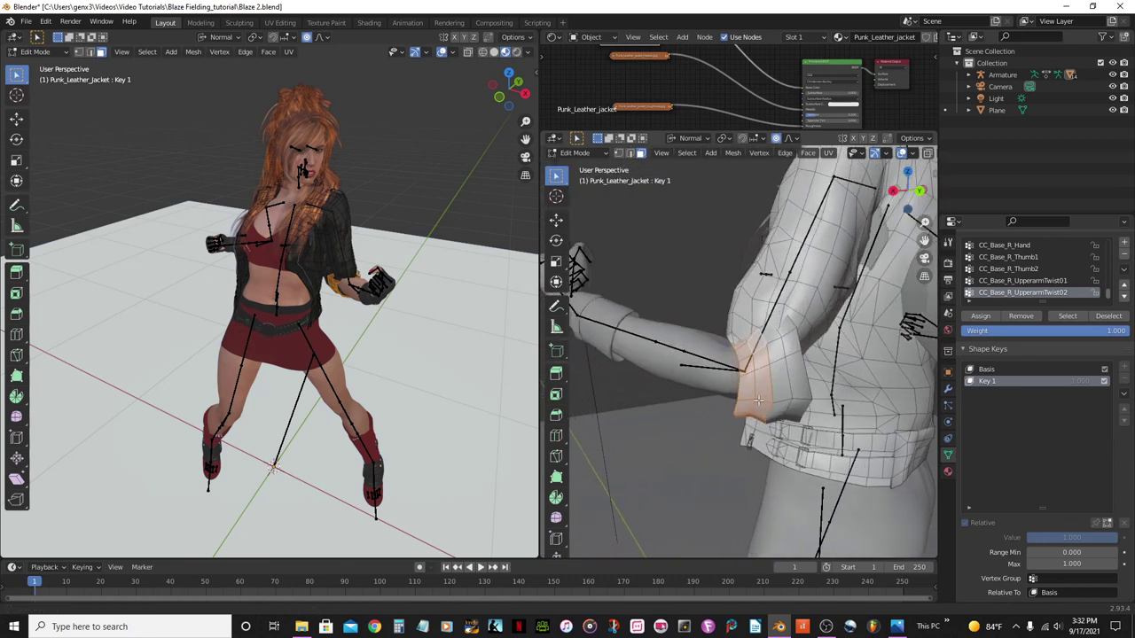
scroll(798, 372, up, 2)
key(s)
mouse_move(820, 363)
middle_down()
mouse_move(777, 354)
mouse_move(816, 376)
middle_up()
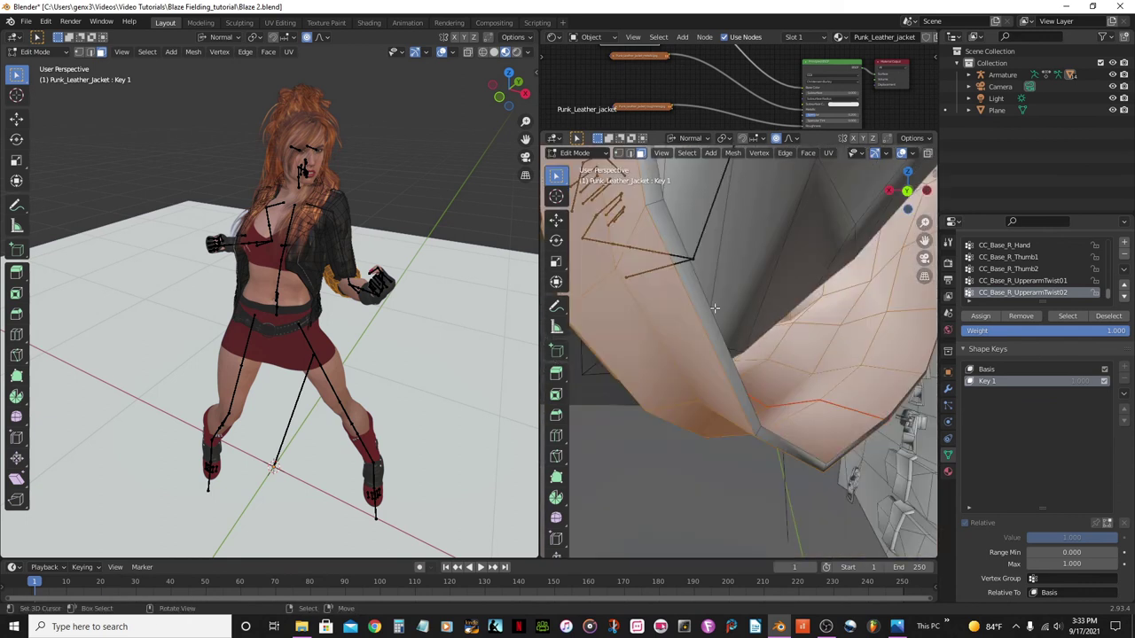
alt+shift+click(655, 199)
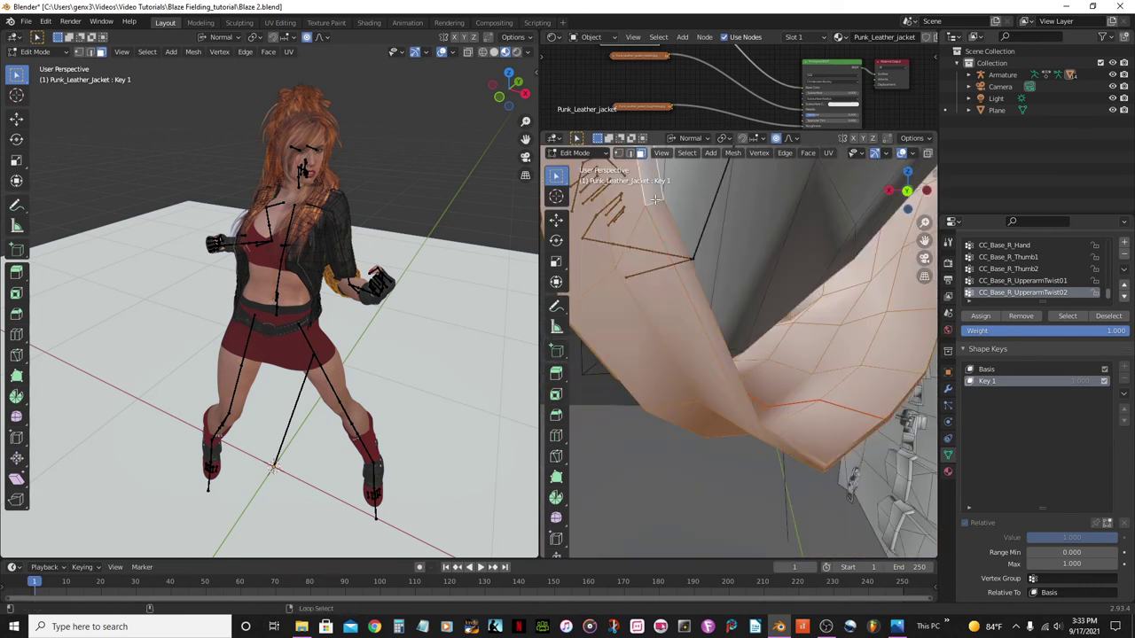
scroll(684, 271, down, 5)
middle_drag(684, 271, 726, 382)
scroll(715, 389, up, 6)
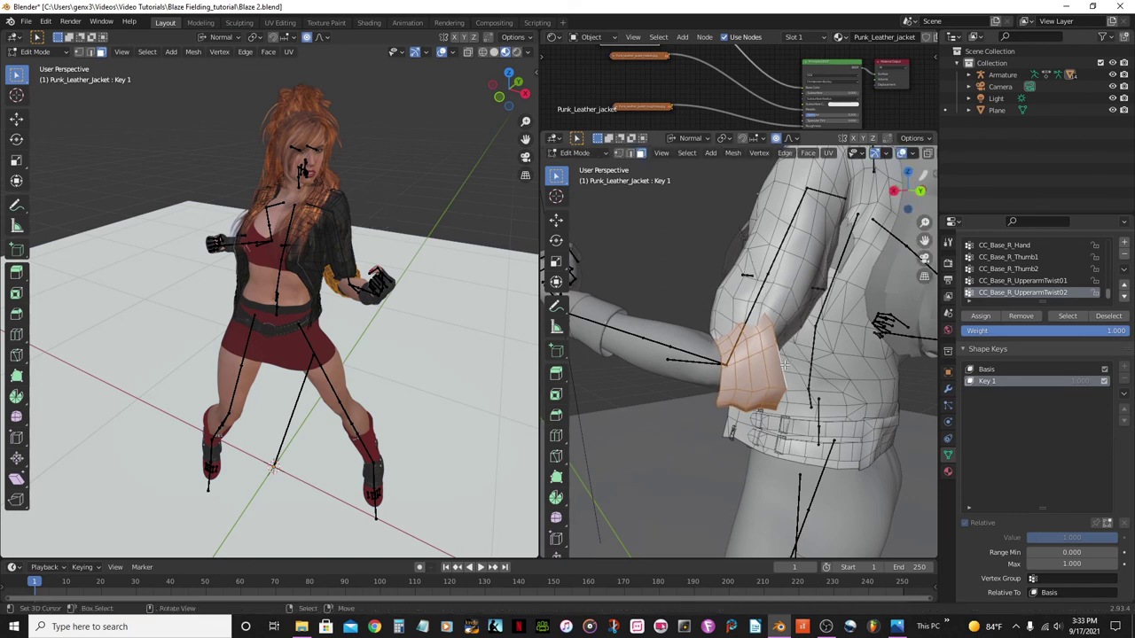
key(Tab)
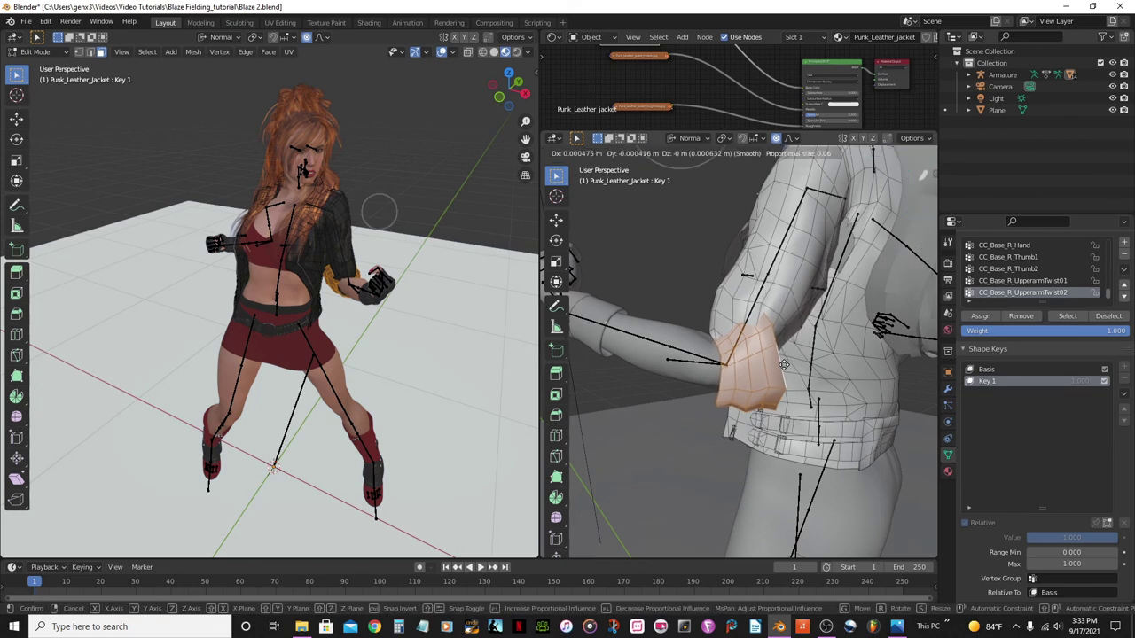
key(Tab)
key(Tab)
key(Tab)
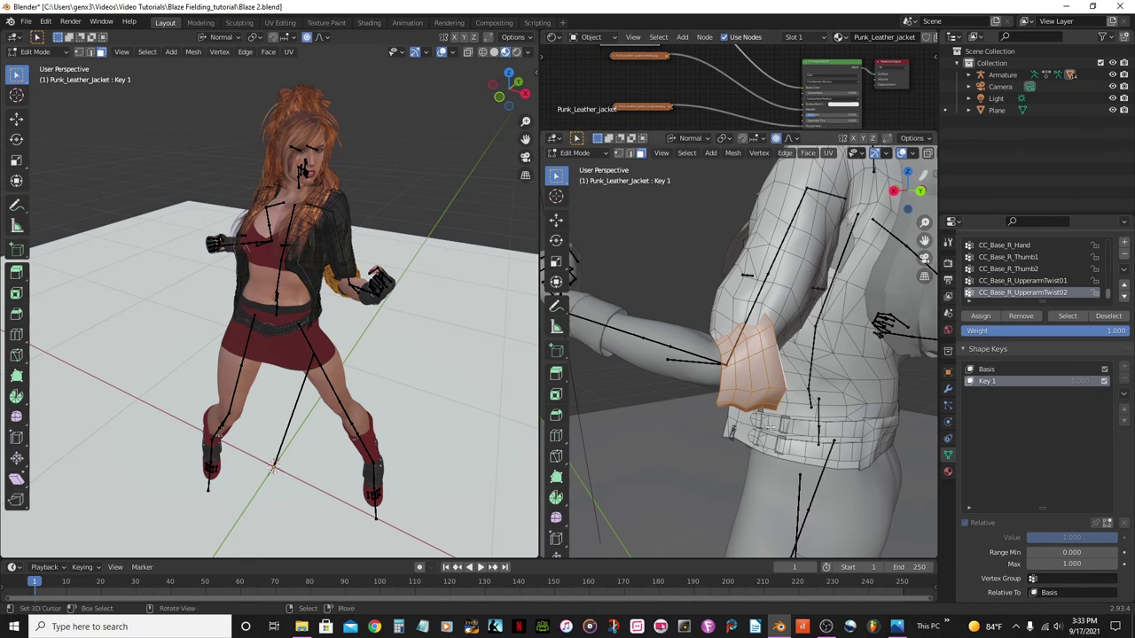
key(r)
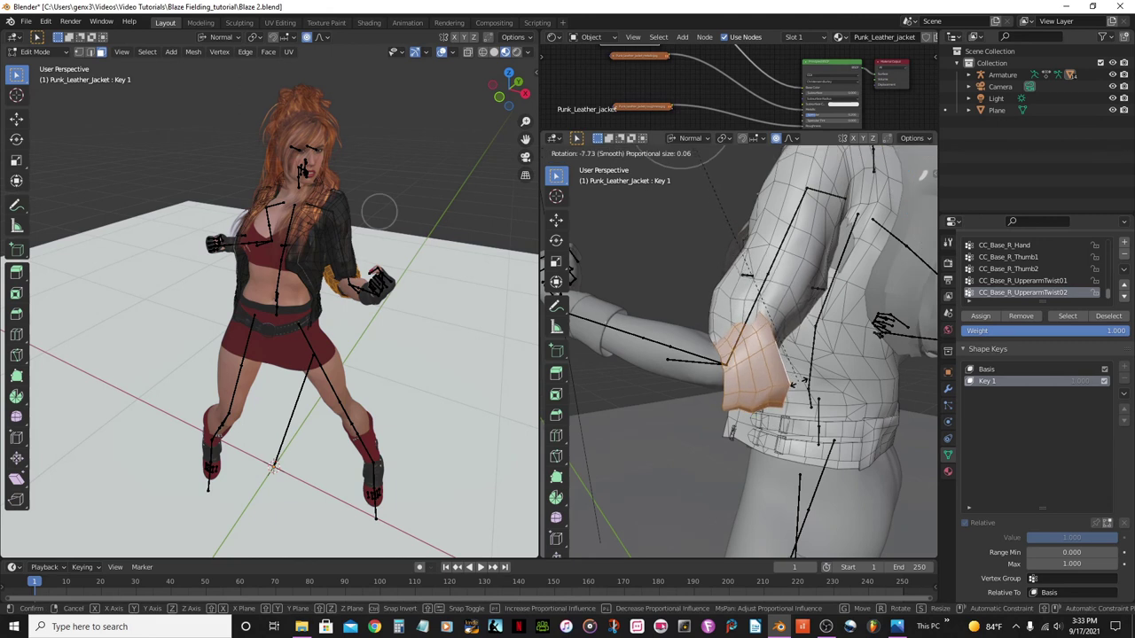
click(758, 415)
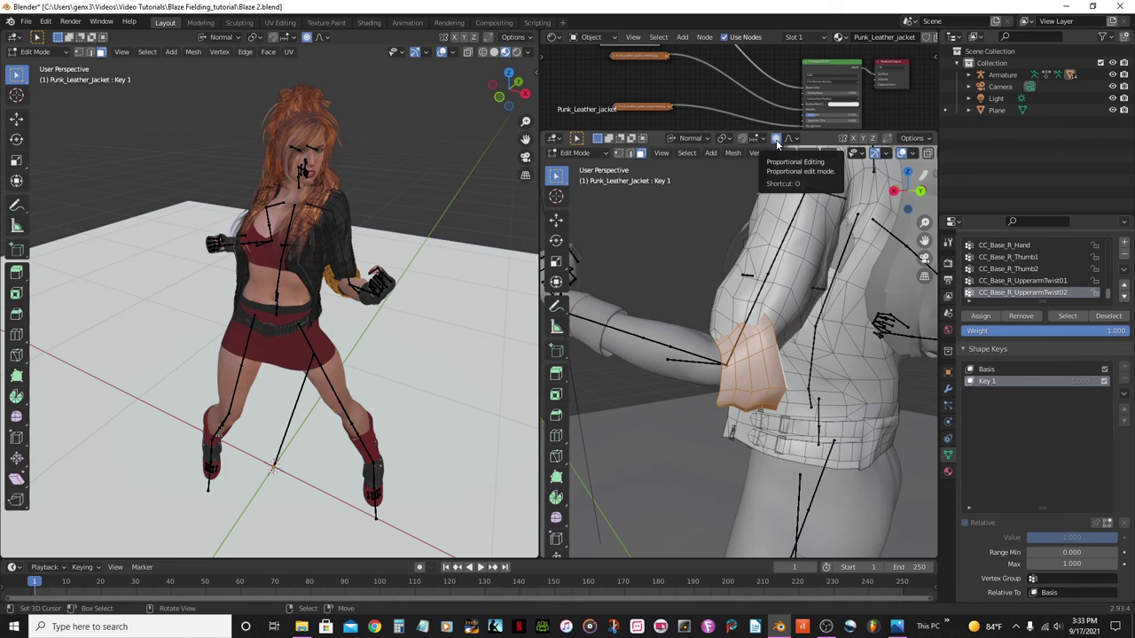
Turn off proportional editing, rotate the selected left sleeve end toward the forearm and move it about 0.026 m up the arm.
key(o)
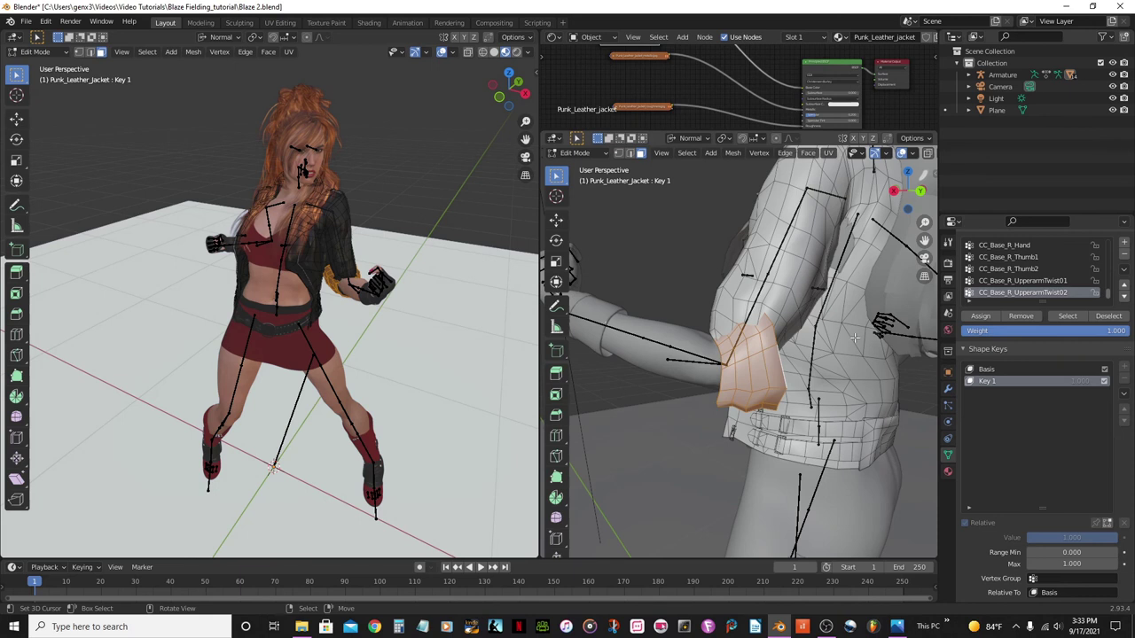
key(r)
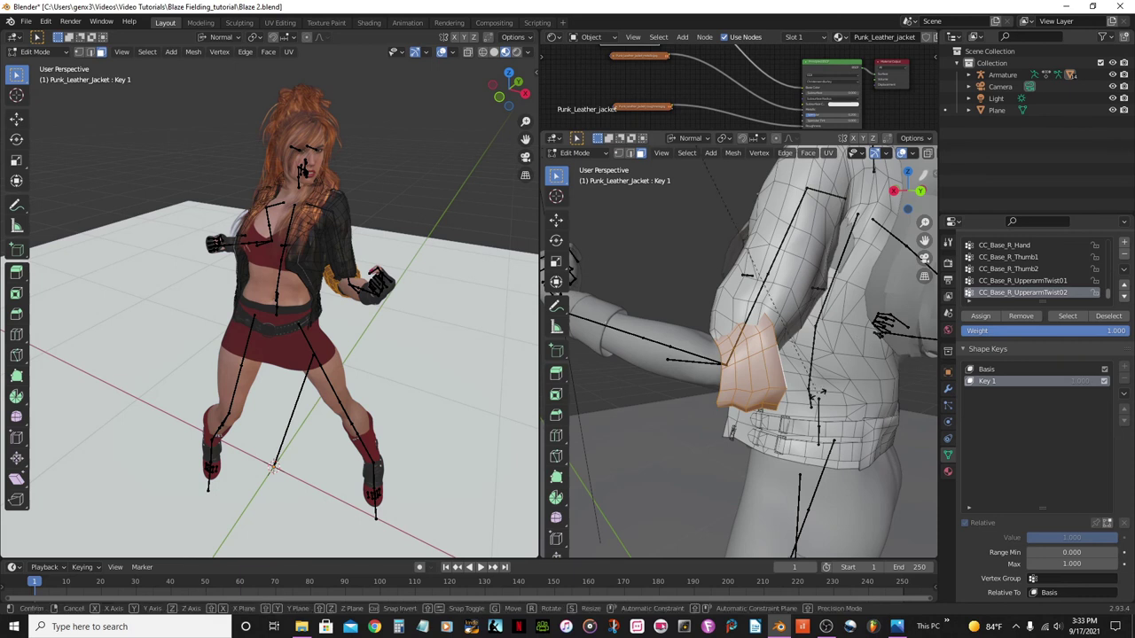
click(803, 289)
key(g)
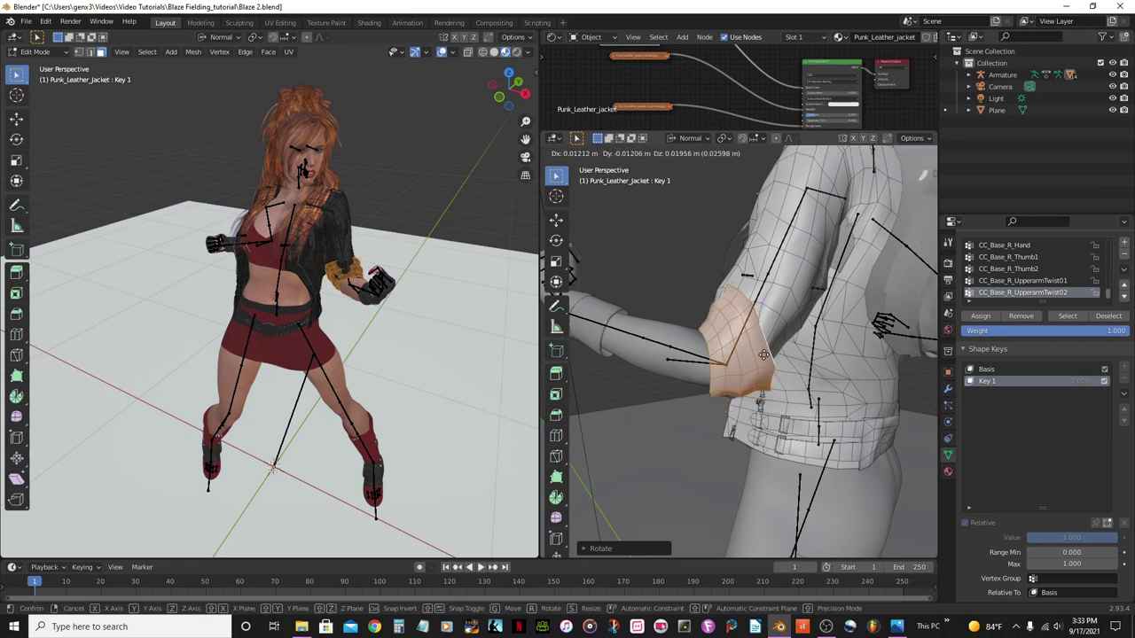
click(763, 355)
key(KP_Decimal)
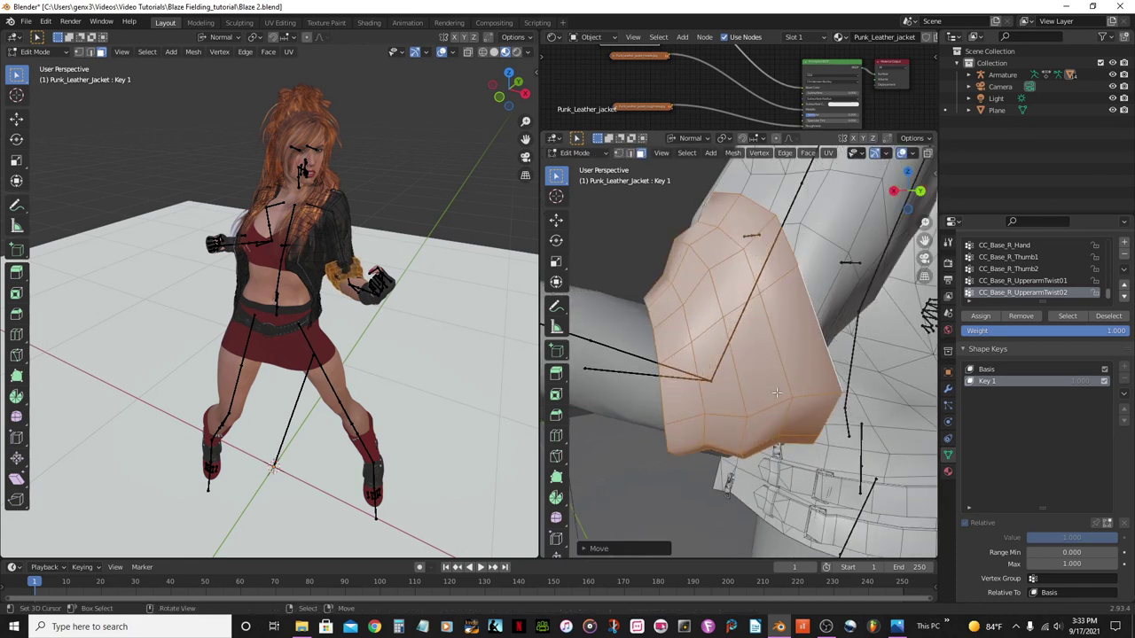
Rotate the left sleeve end slightly more from a new angle and shift it a little further up over the elbow.
scroll(776, 392, down, 3)
mouse_move(777, 392)
middle_down()
mouse_move(837, 416)
mouse_move(786, 412)
middle_up()
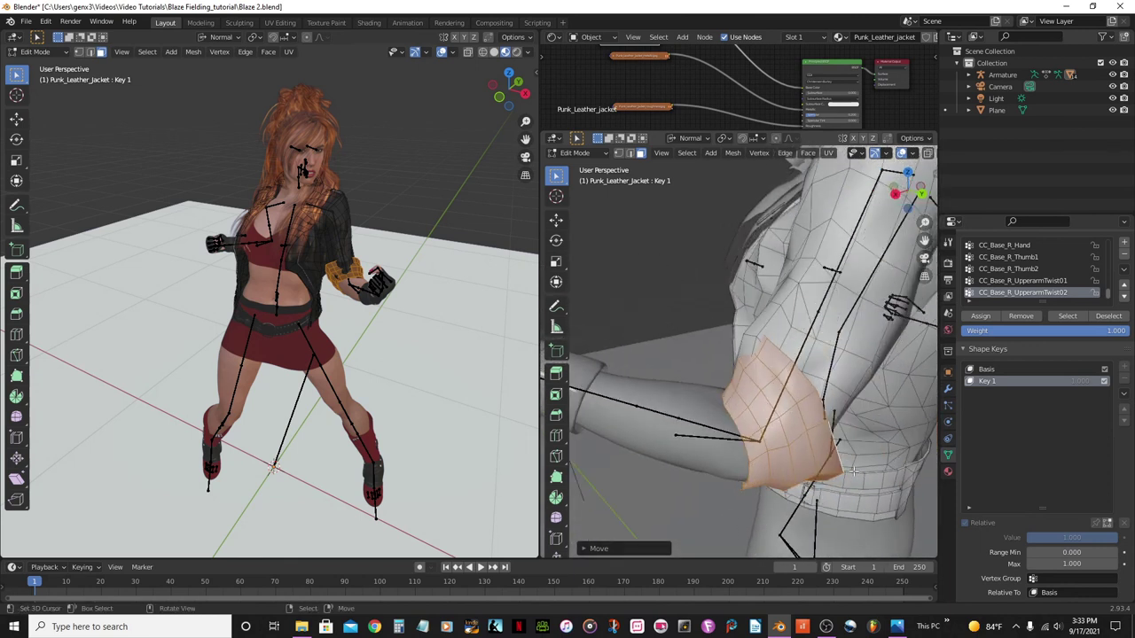
key(r)
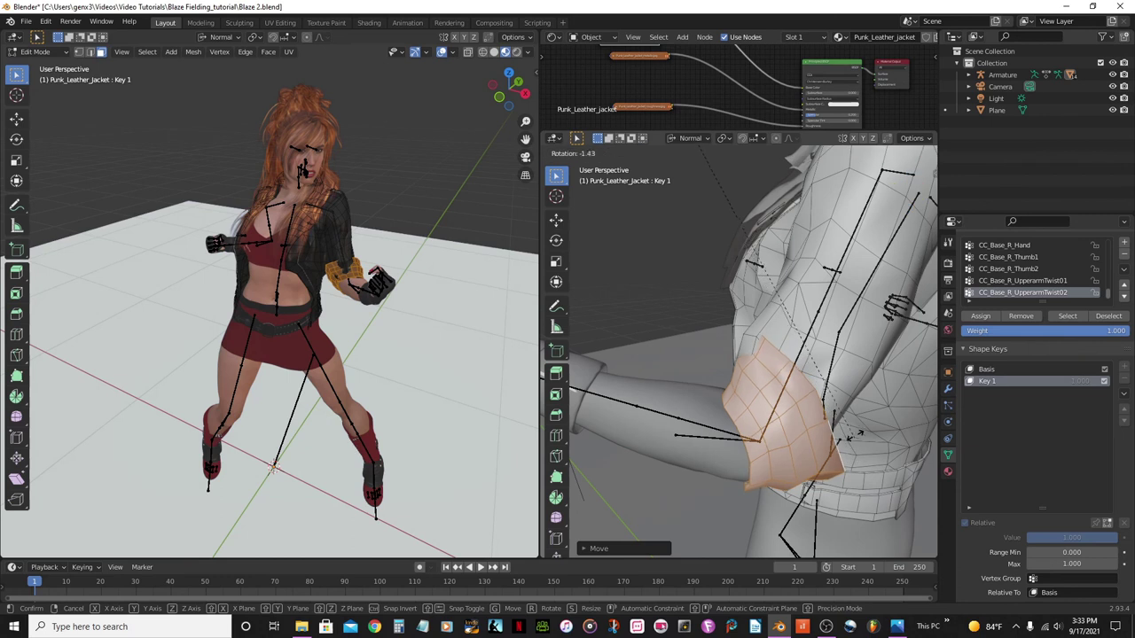
click(862, 373)
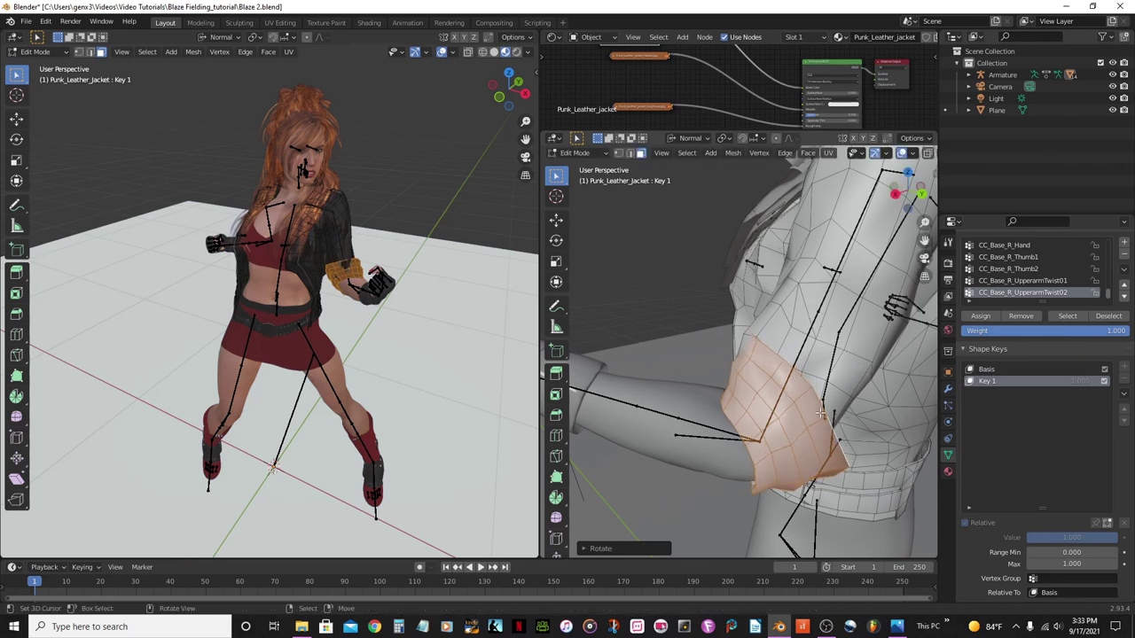
key(g)
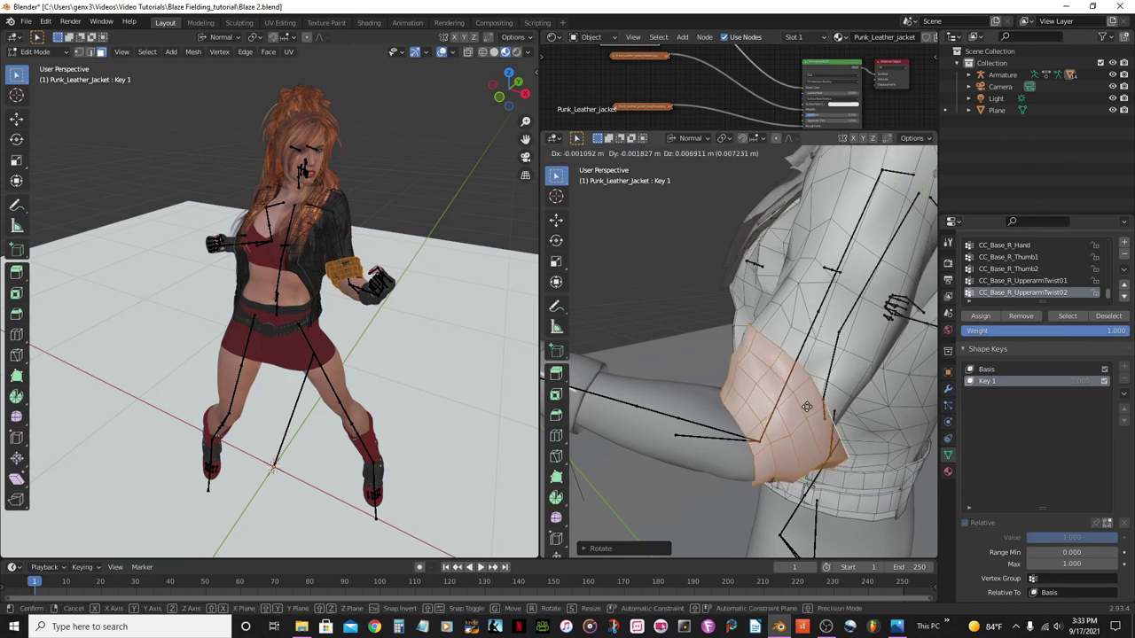
click(803, 404)
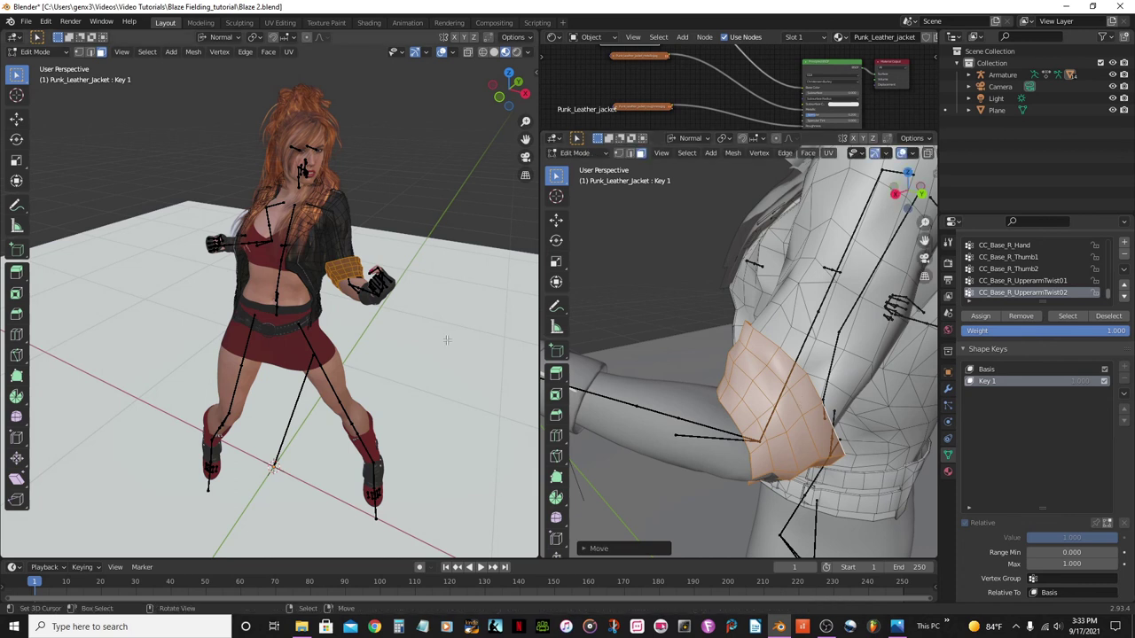
Check the left sleeve's fit at the elbow through the camera and switch to vertex selection.
scroll(369, 263, up, 5)
scroll(388, 267, down, 1)
middle_drag(388, 267, 377, 227)
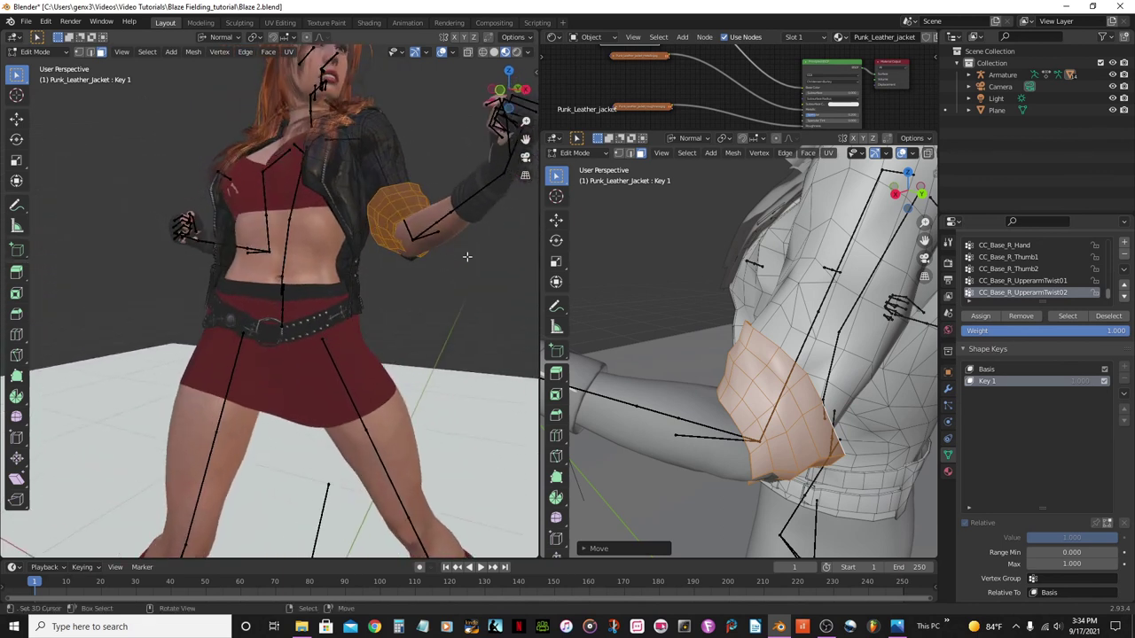
key(KP_0)
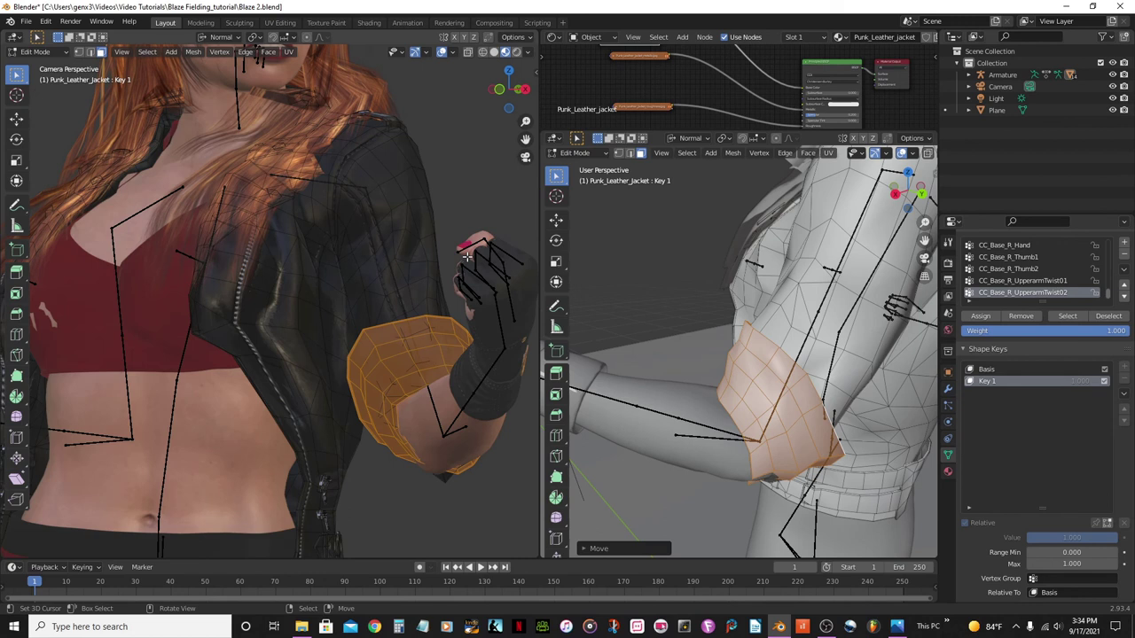
click(78, 52)
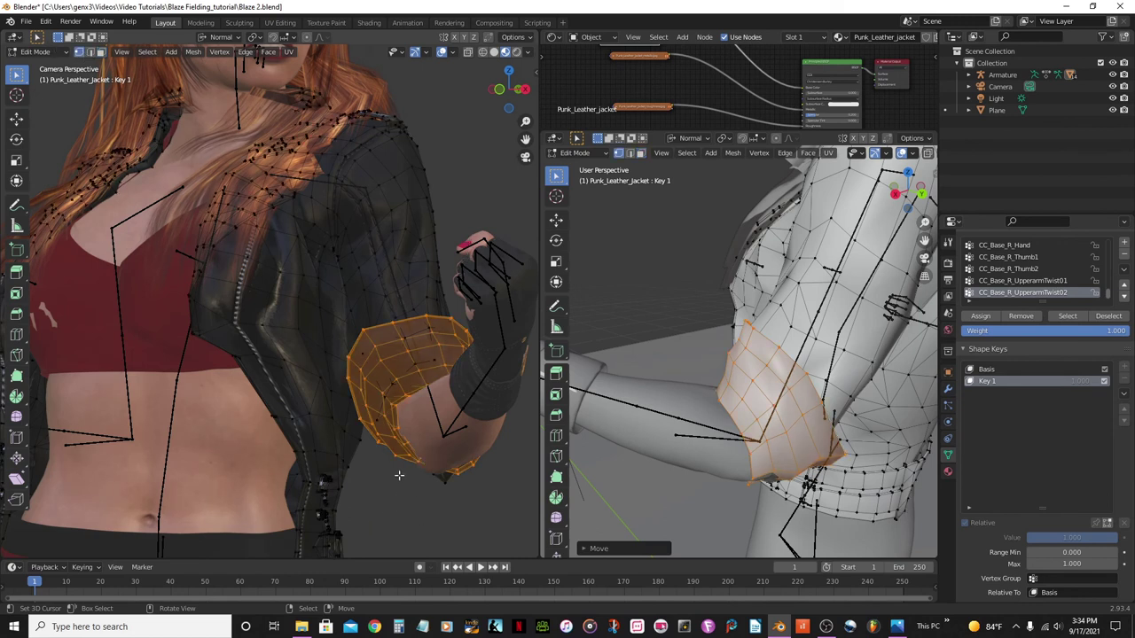
Clear the selection, enable proportional editing, pull the left sleeve's lower edge about 0.016 m outward with a 0.11 falloff size, and return to Object Mode.
key(alt+a)
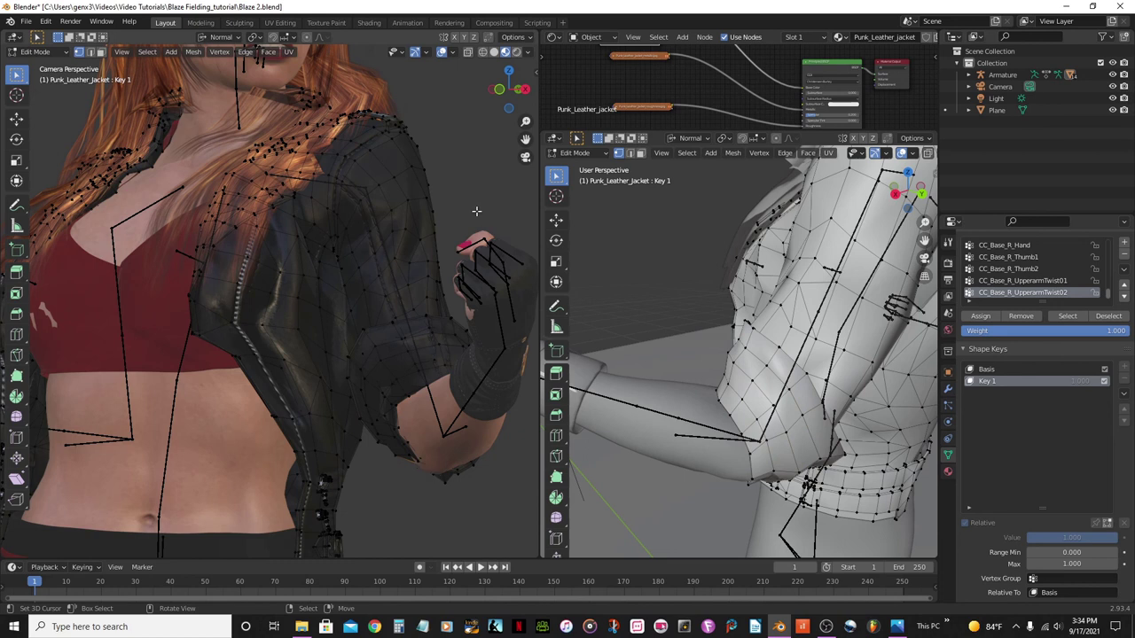
key(o)
key(g)
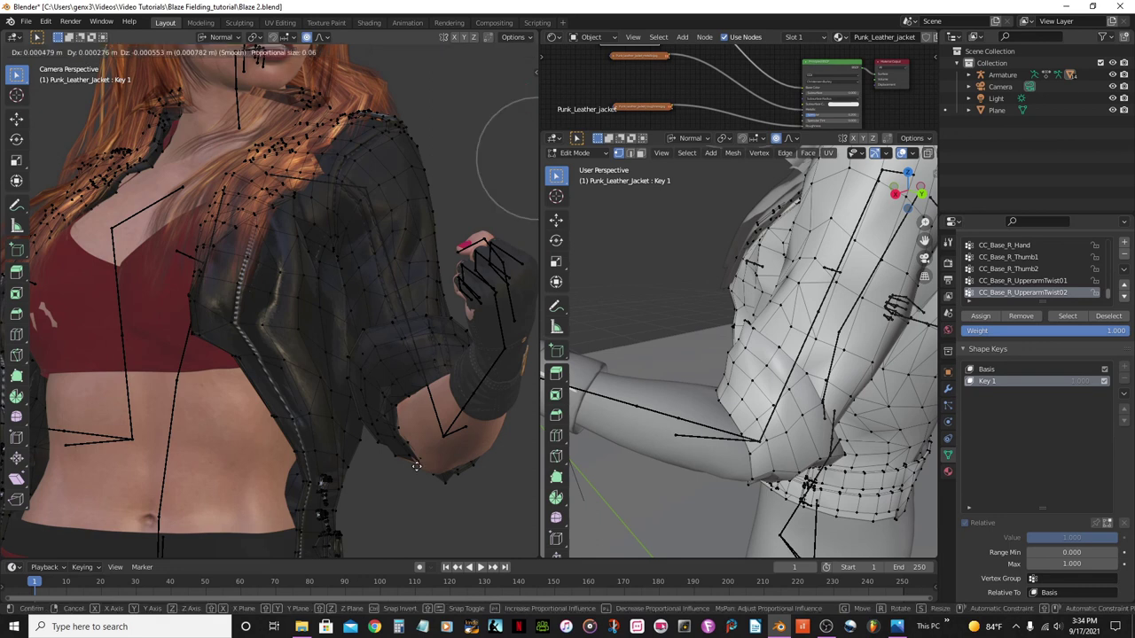
scroll(410, 471, down, 6)
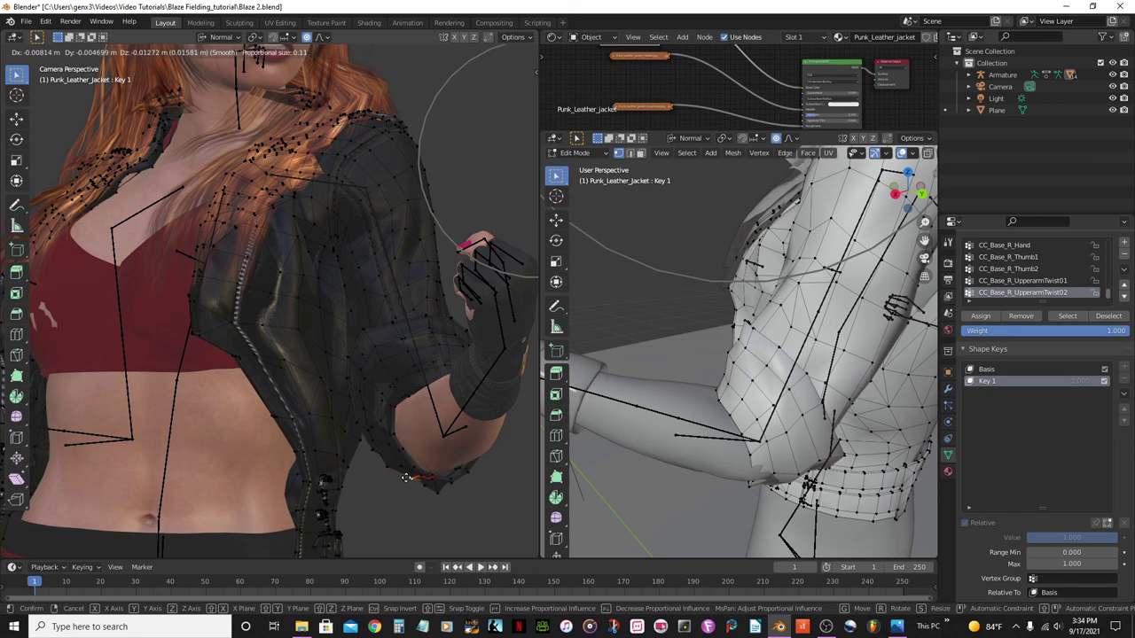
click(405, 477)
scroll(395, 466, up, 3)
key(Tab)
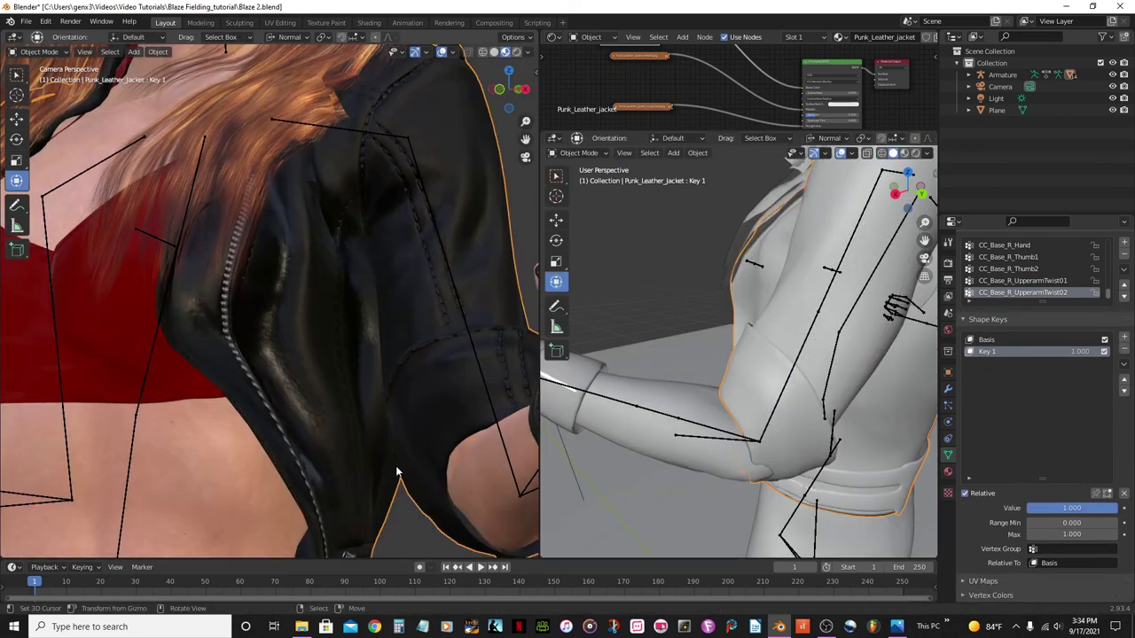
Inspect the jacket from several angles and compare the left sleeve with Key 1 at 0.000 and at 1.000.
scroll(396, 467, down, 5)
scroll(399, 468, down, 4)
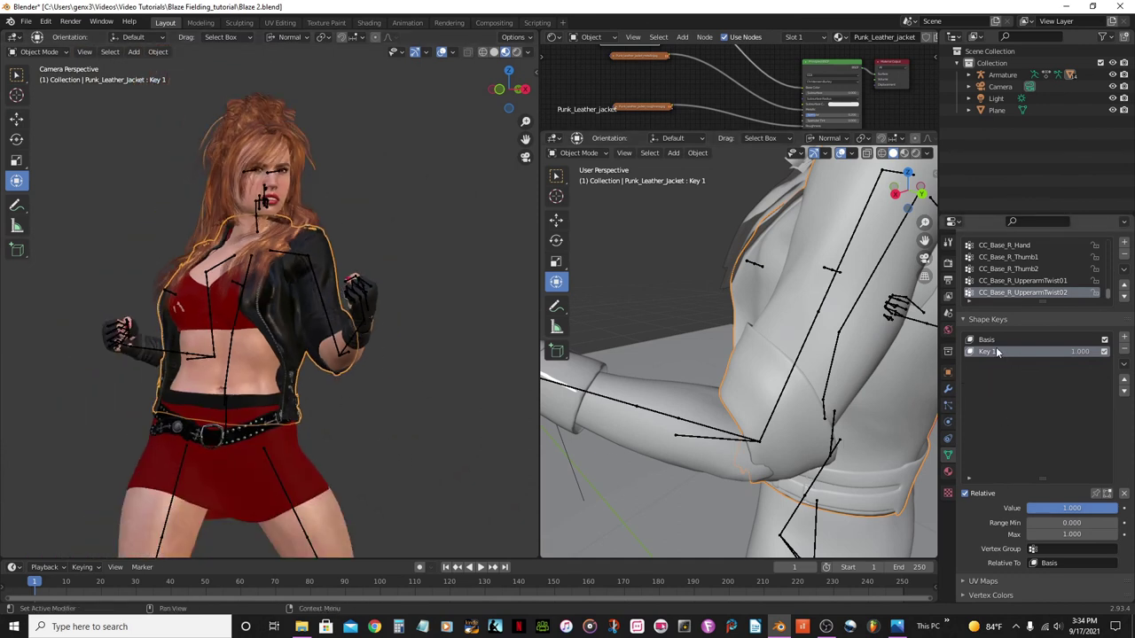
middle_drag(443, 286, 317, 398)
scroll(316, 398, up, 8)
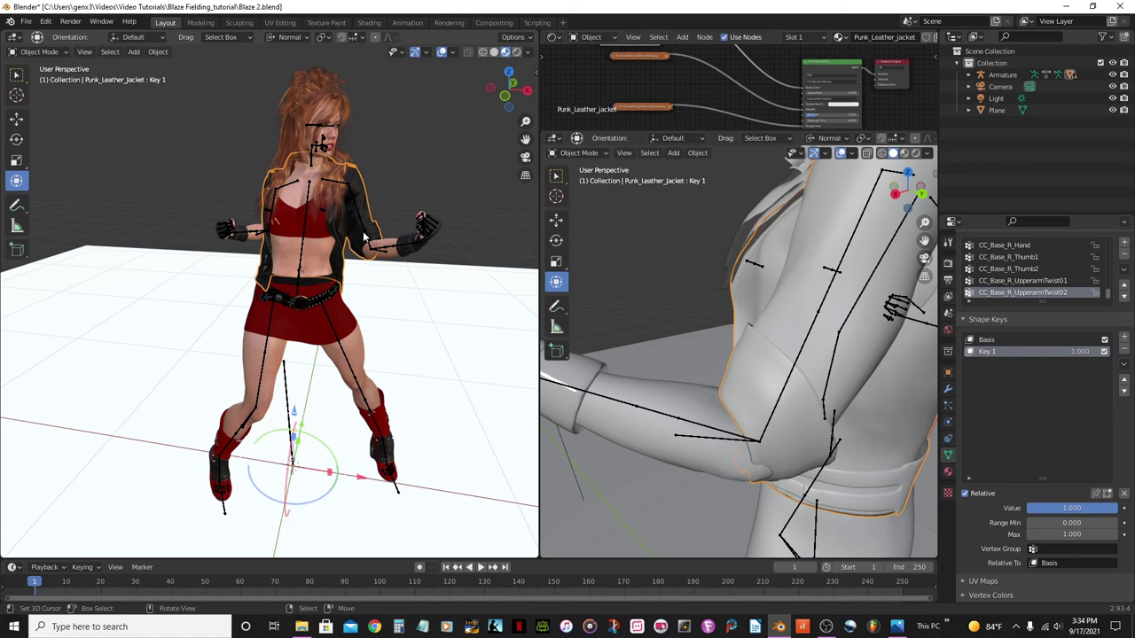
scroll(408, 218, up, 2)
middle_drag(408, 217, 308, 299)
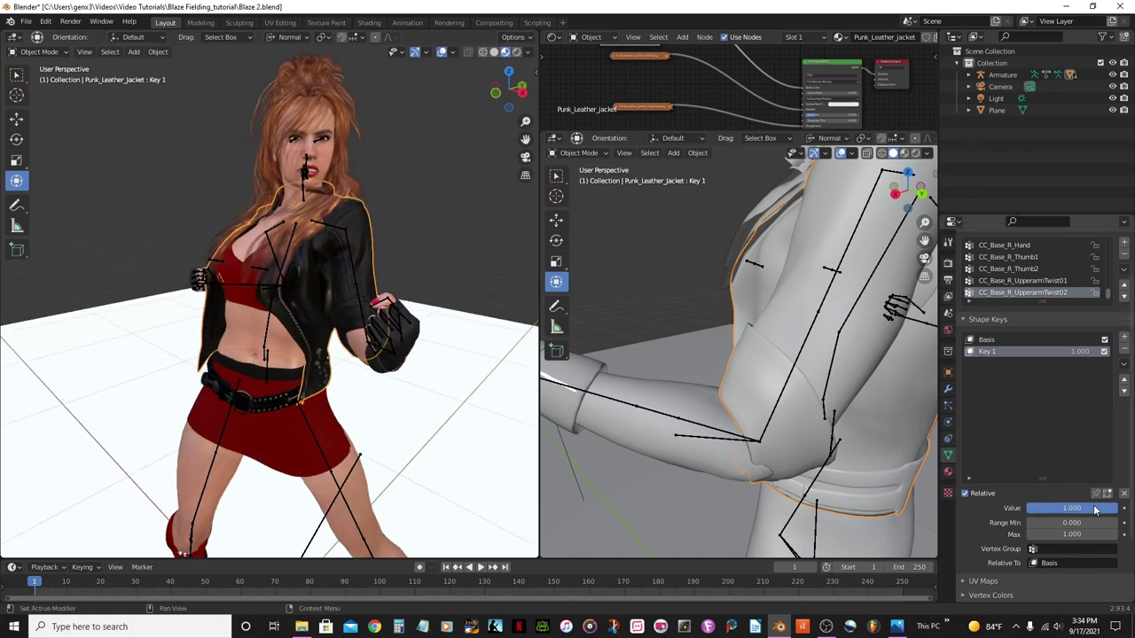
drag(1073, 508, 1027, 508)
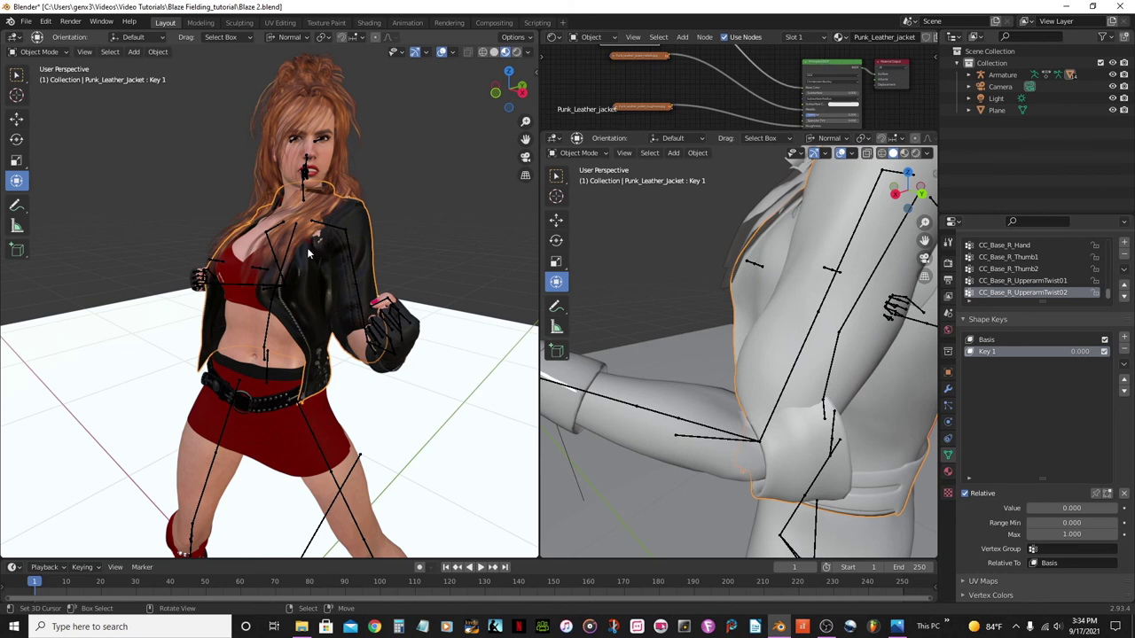
scroll(319, 253, up, 2)
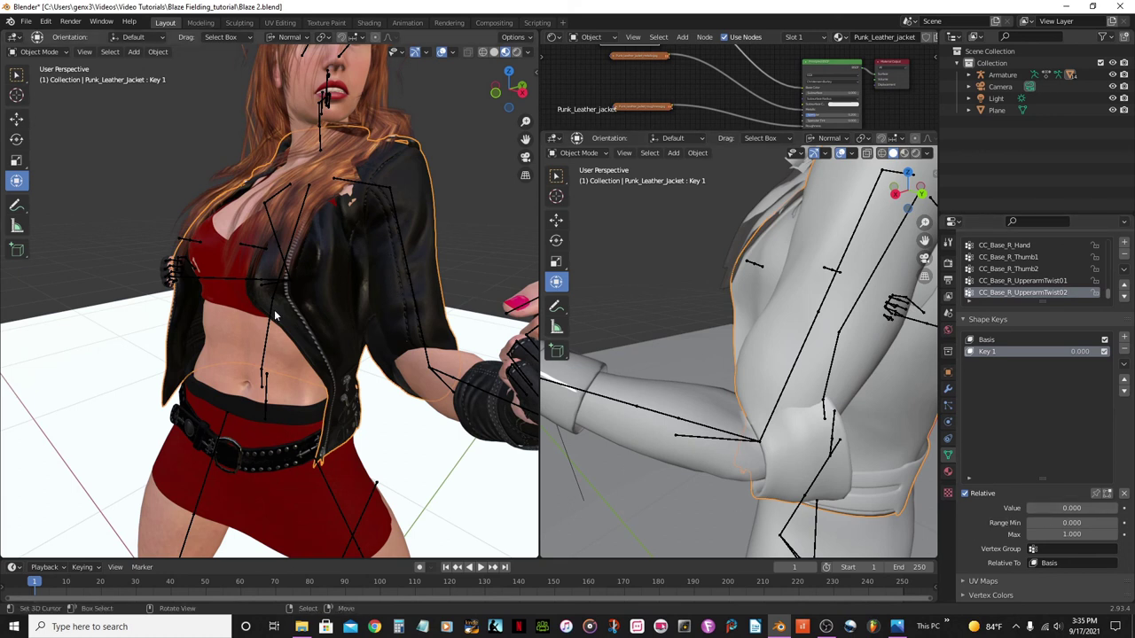
drag(1073, 508, 1117, 508)
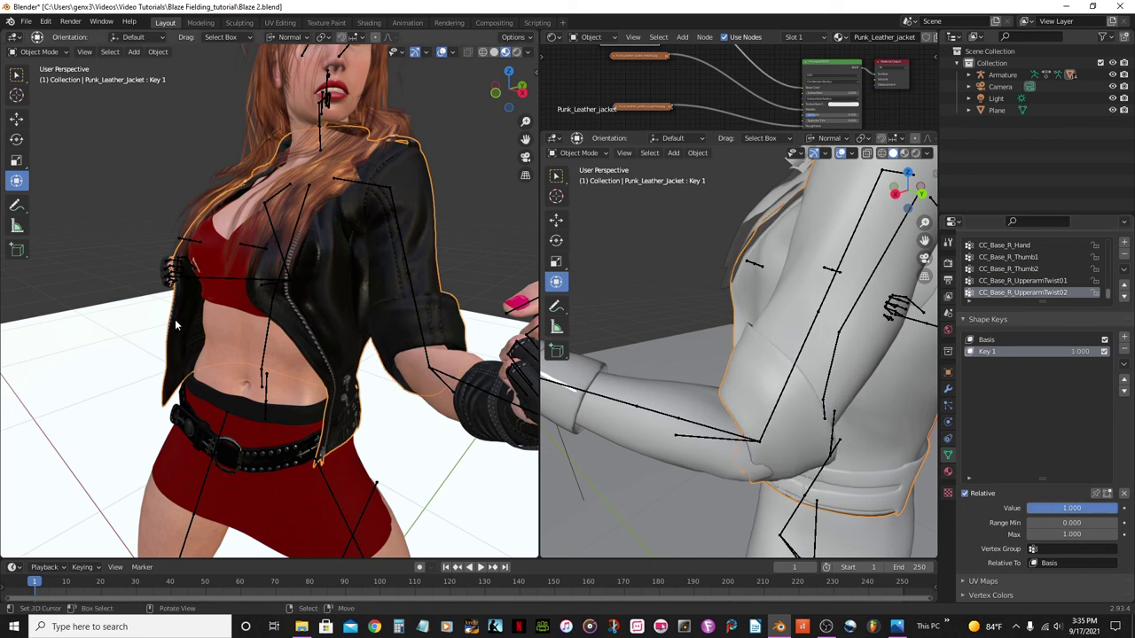
scroll(291, 338, down, 4)
scroll(326, 328, up, 3)
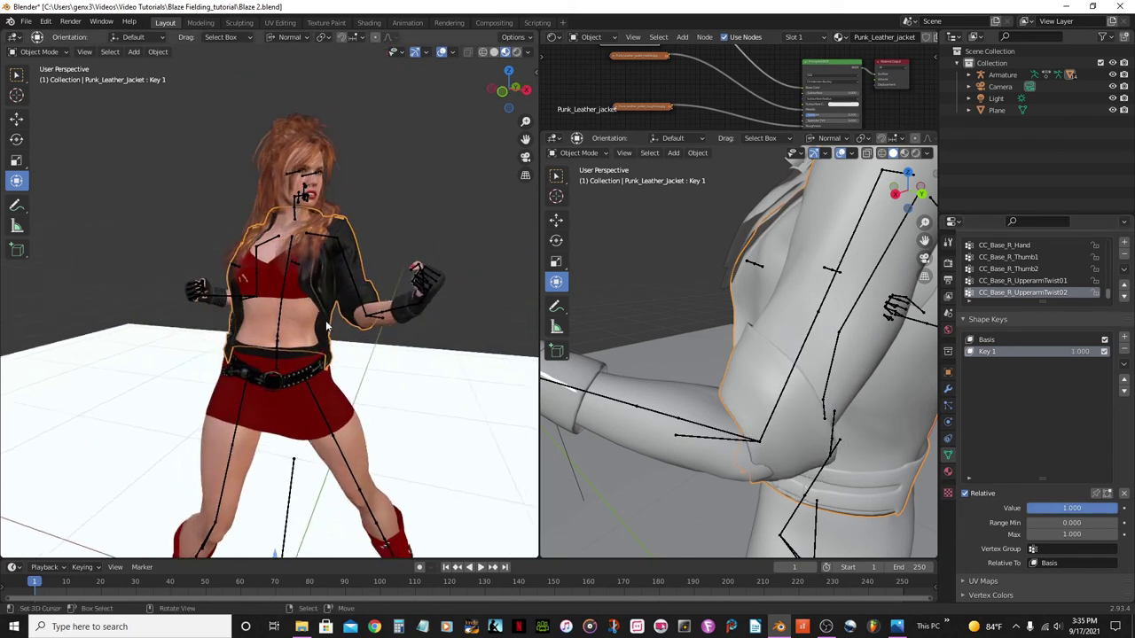
From the front, sculpt the red halter top with the Inflate/Deflate brush where skin pokes through the chest, and return to Object Mode.
key(KP_1)
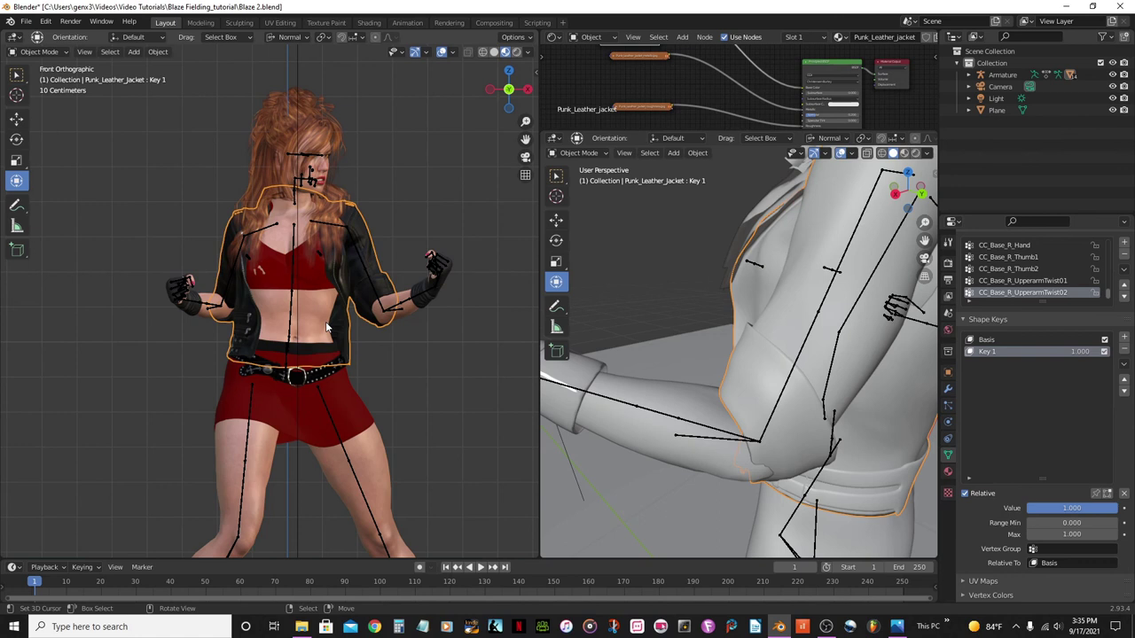
scroll(327, 328, up, 4)
click(285, 224)
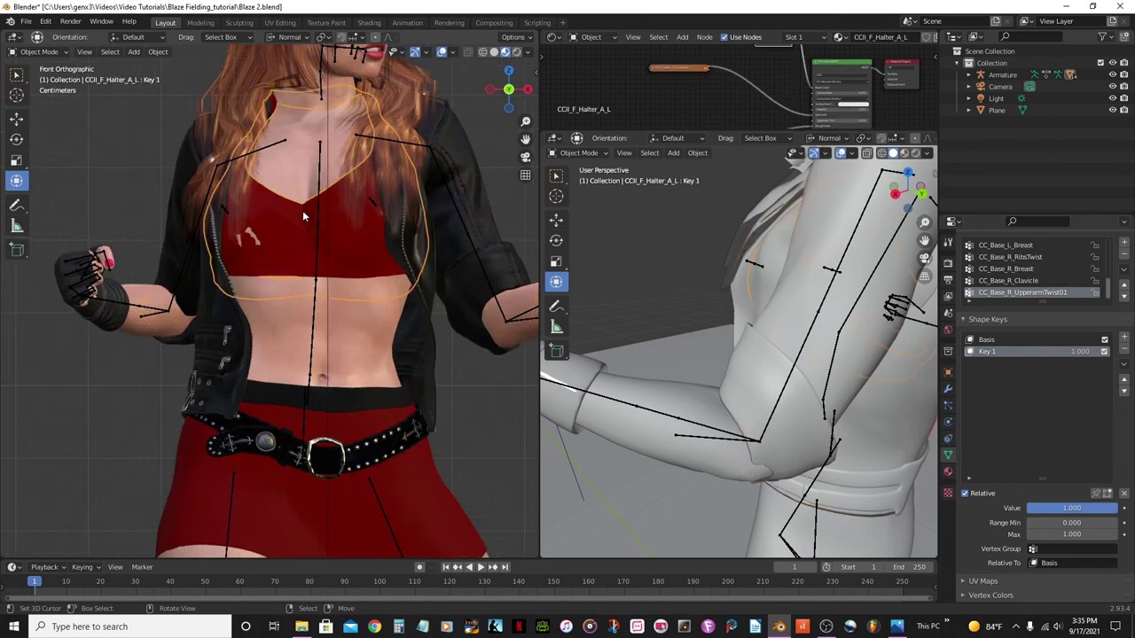
click(42, 52)
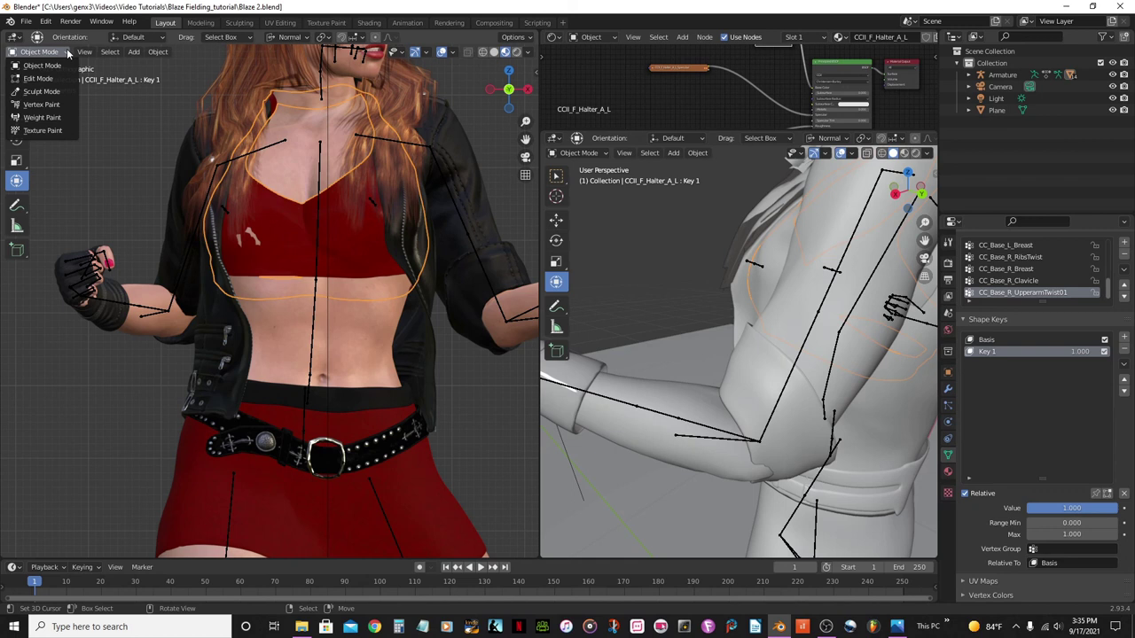
click(46, 92)
click(20, 199)
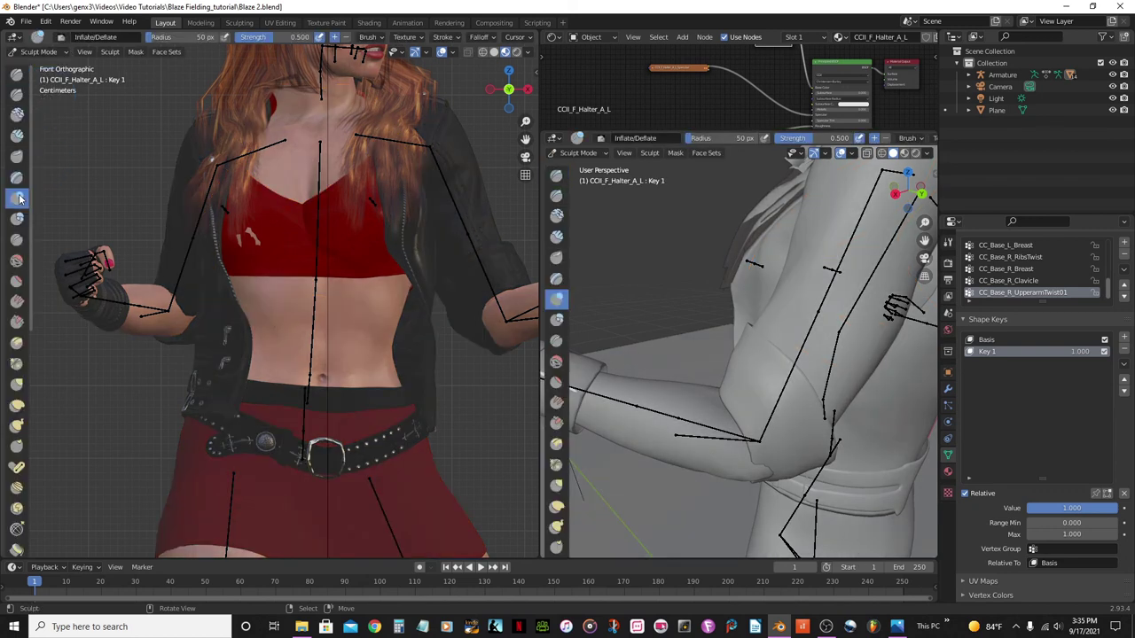
mouse_move(251, 241)
mouse_down()
mouse_move(258, 251)
mouse_move(254, 240)
mouse_move(317, 241)
mouse_up()
scroll(330, 297, down, 2)
mouse_move(330, 297)
mouse_down()
mouse_move(275, 257)
mouse_move(257, 218)
mouse_move(350, 218)
mouse_move(244, 150)
mouse_up()
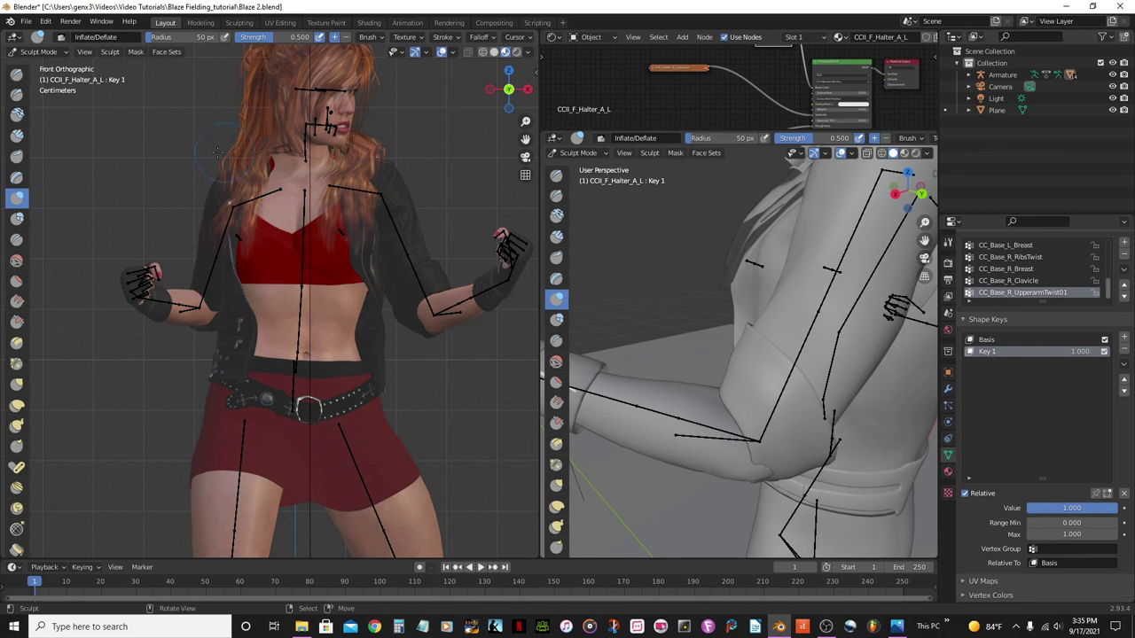
click(62, 53)
click(42, 66)
Save the file and frame the whole character through the camera.
scroll(231, 248, down, 2)
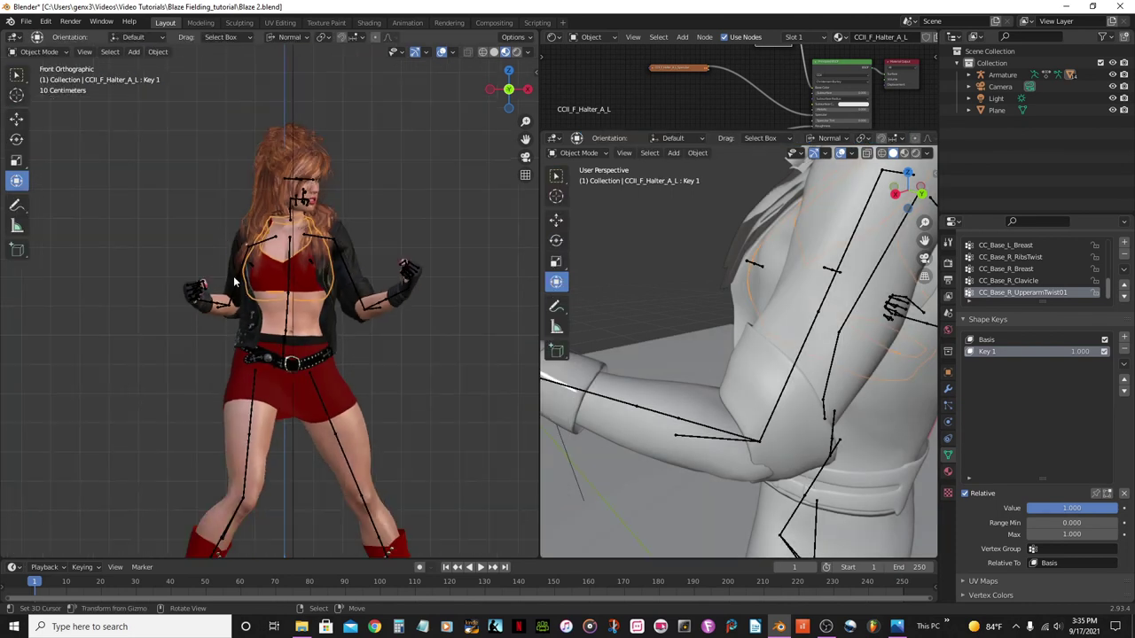
key(ctrl+s)
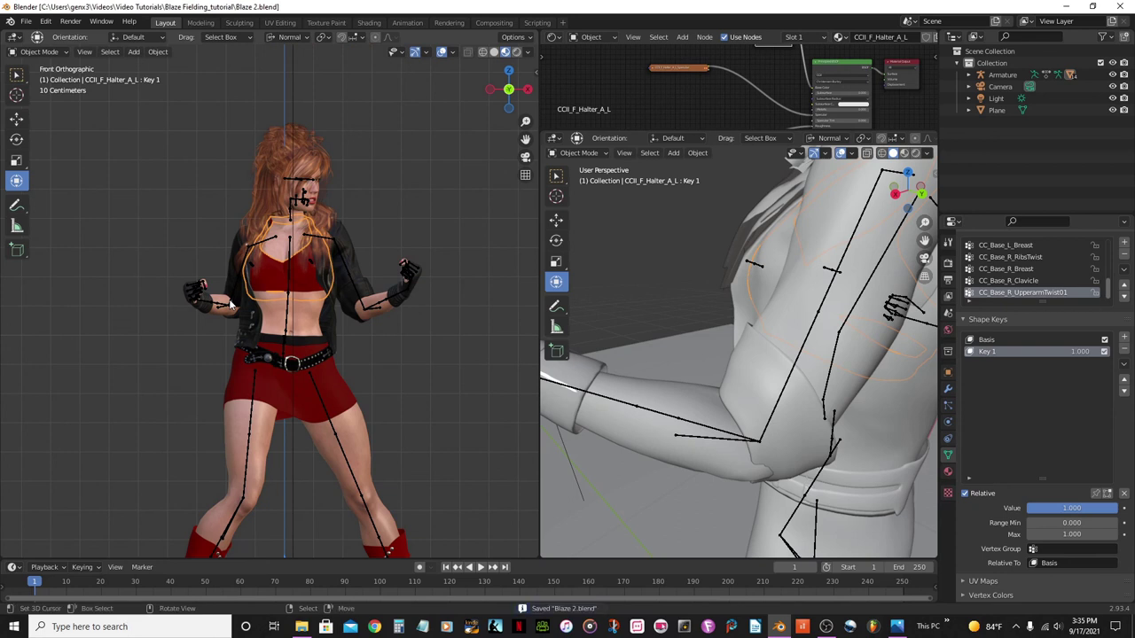
key(KP_0)
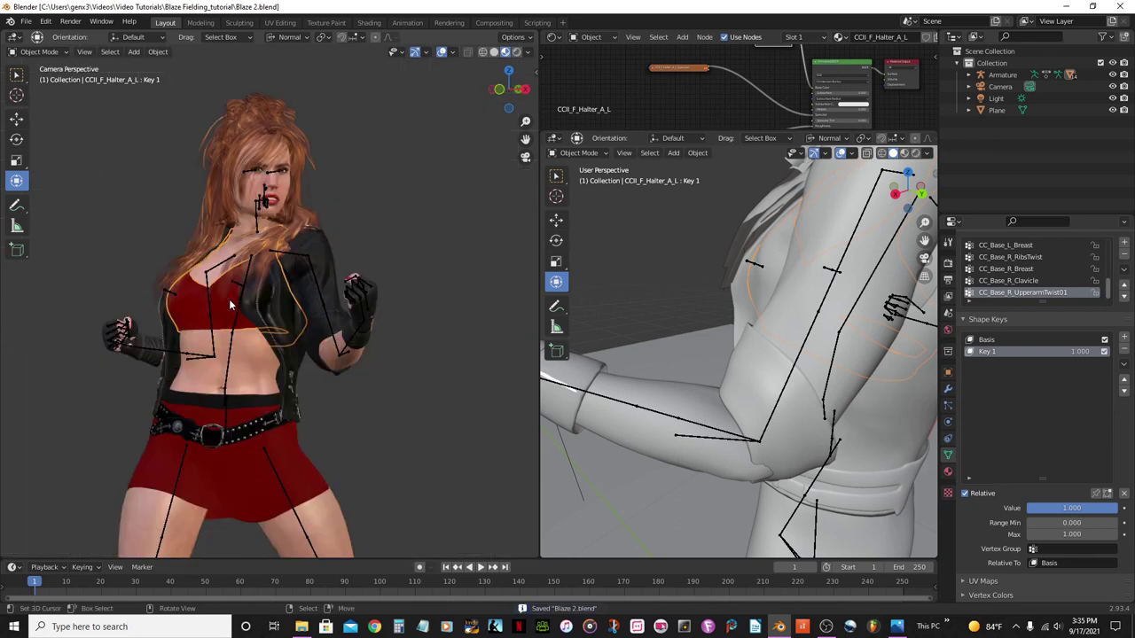
scroll(259, 363, down, 3)
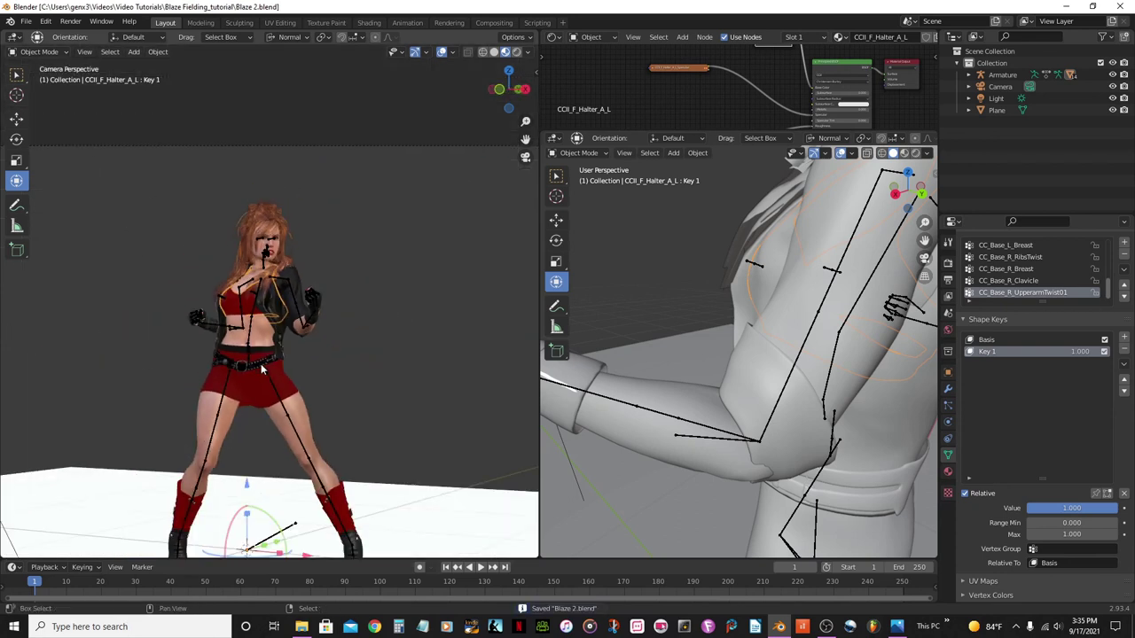
Deselect the halter top, hide the overlays in the camera viewport and switch that viewport to rendered shading.
click(277, 280)
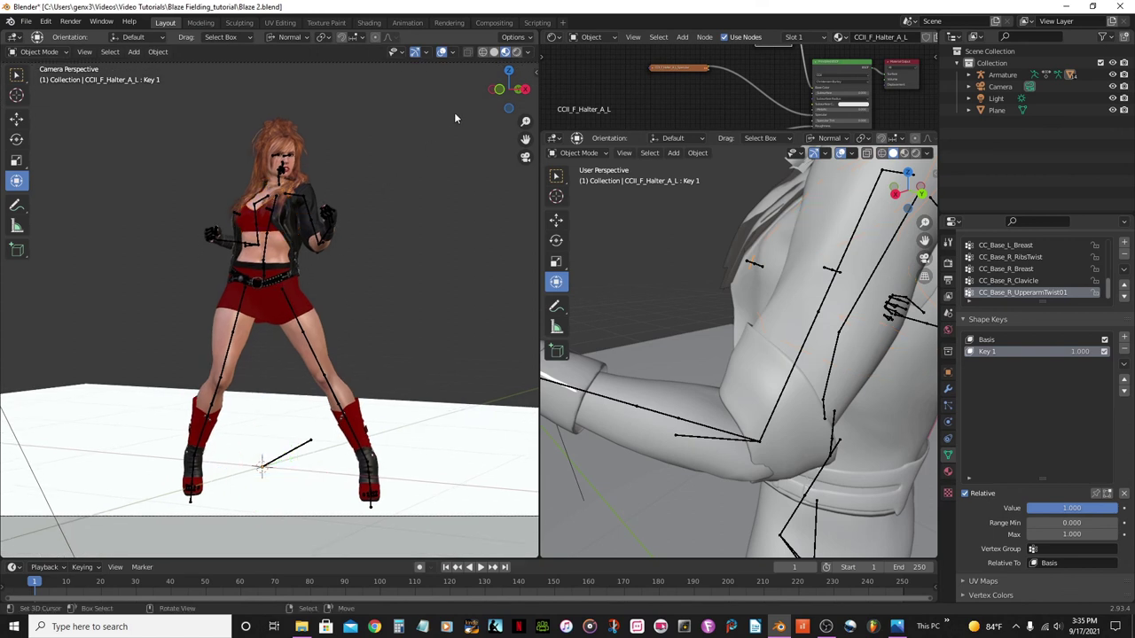
click(442, 53)
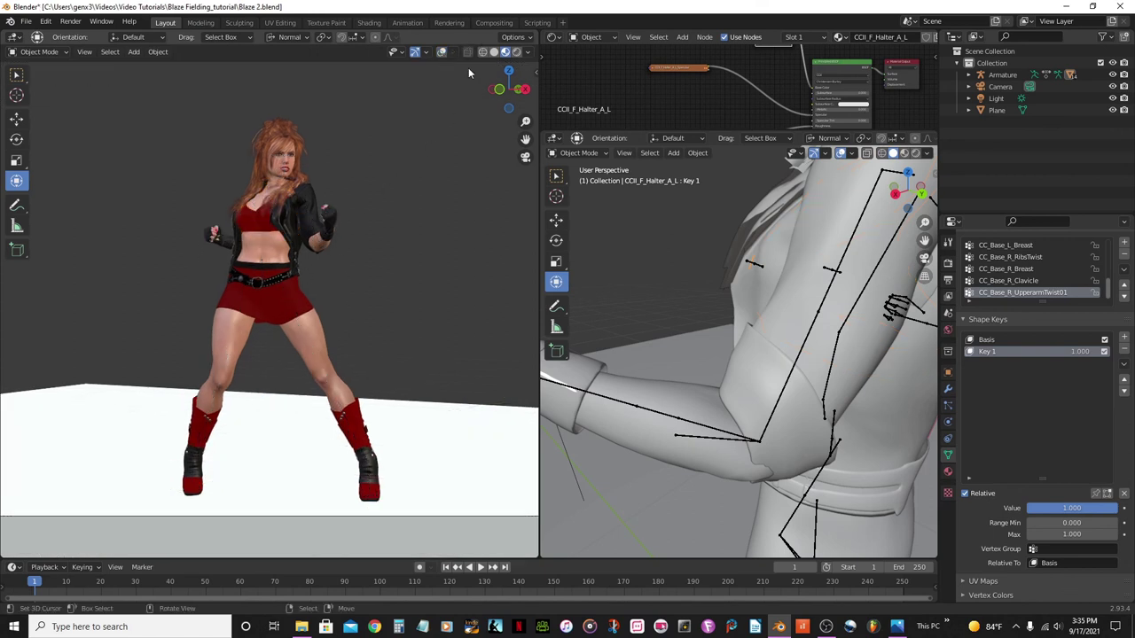
click(516, 53)
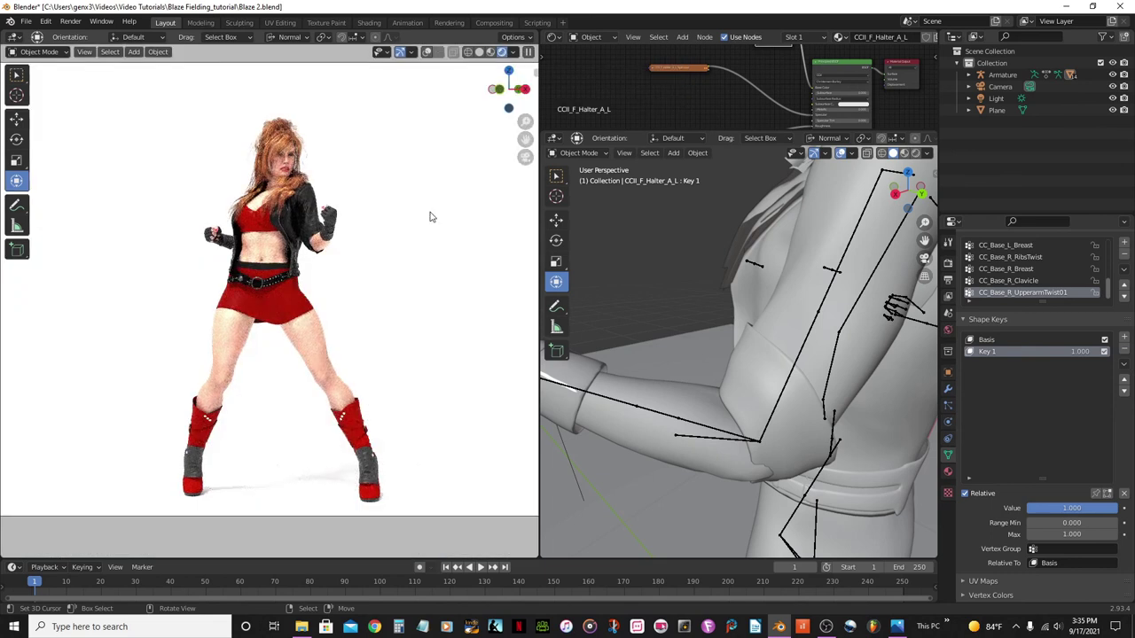
Examine the rendered character's halter top, jacket, hands and full pose up close and at full length.
scroll(431, 217, up, 1)
scroll(407, 225, up, 2)
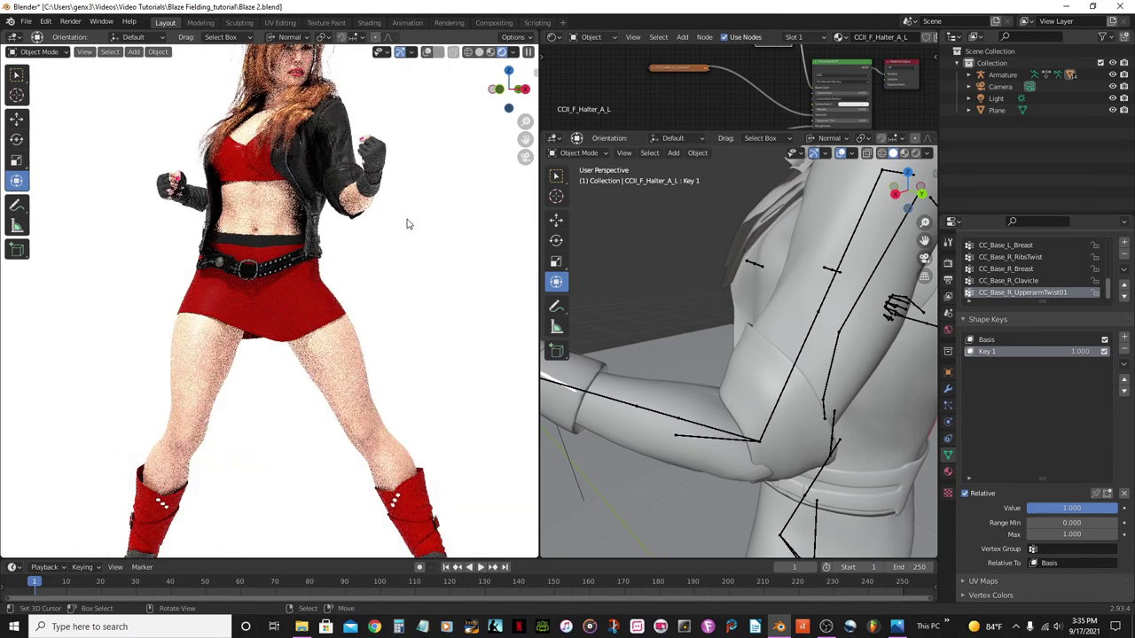
scroll(370, 213, up, 1)
scroll(322, 290, up, 1)
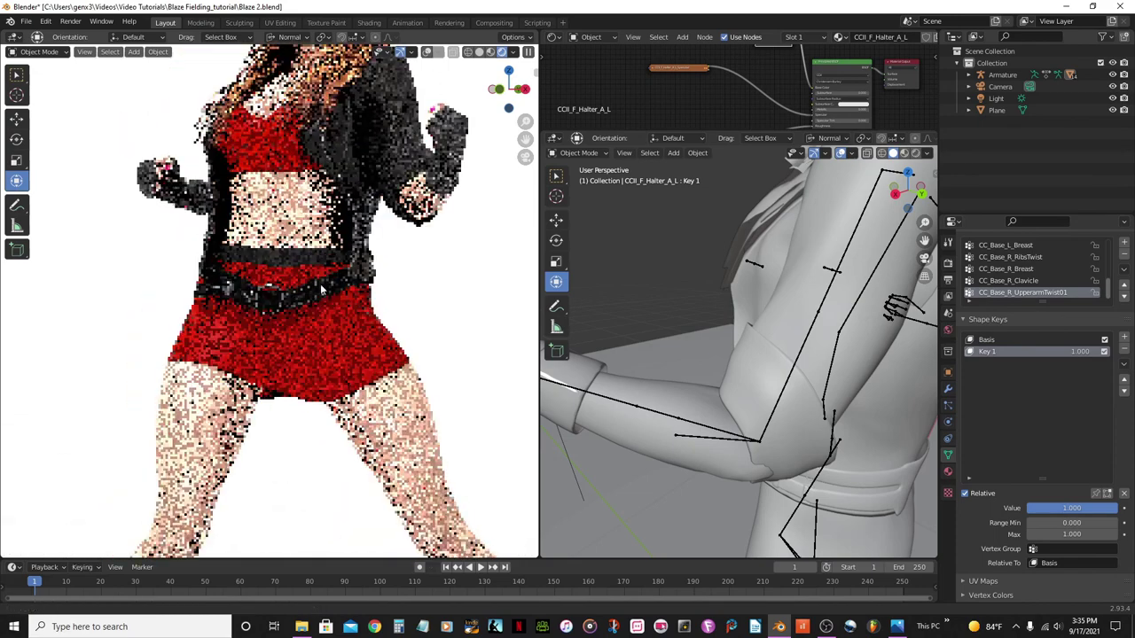
scroll(181, 385, up, 3)
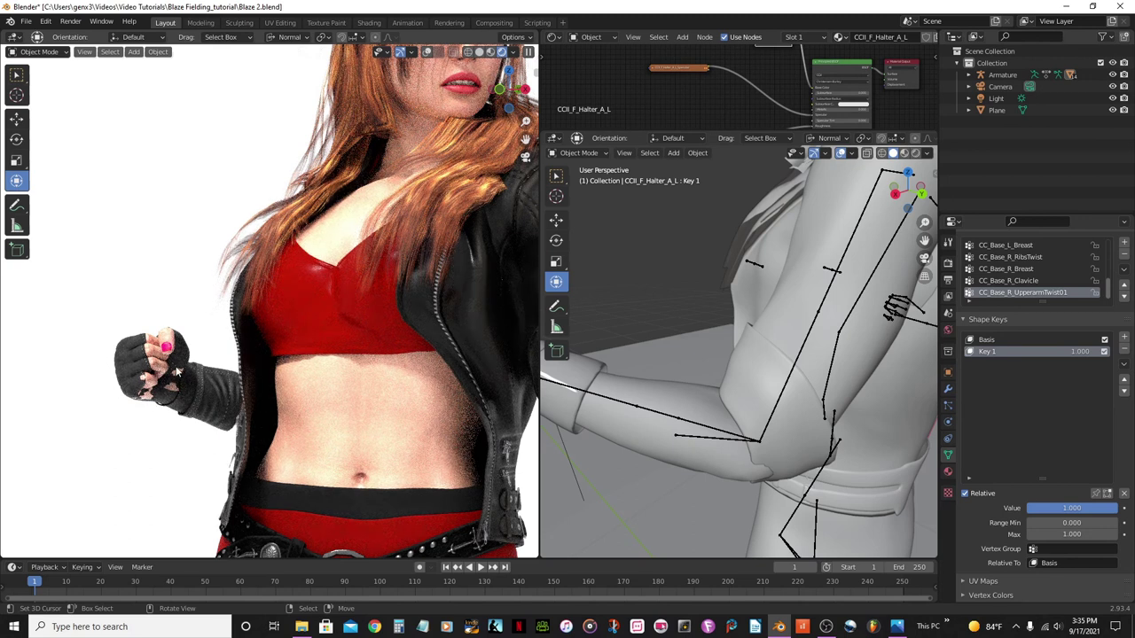
scroll(266, 374, down, 2)
scroll(309, 420, down, 3)
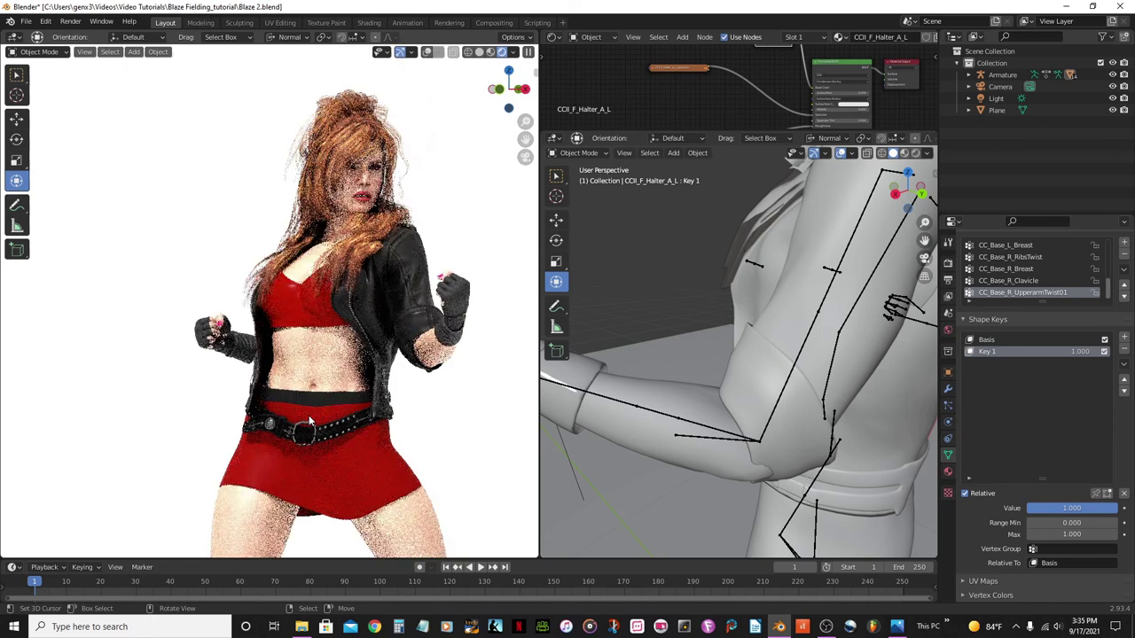
shift+middle_drag(344, 394, 324, 295)
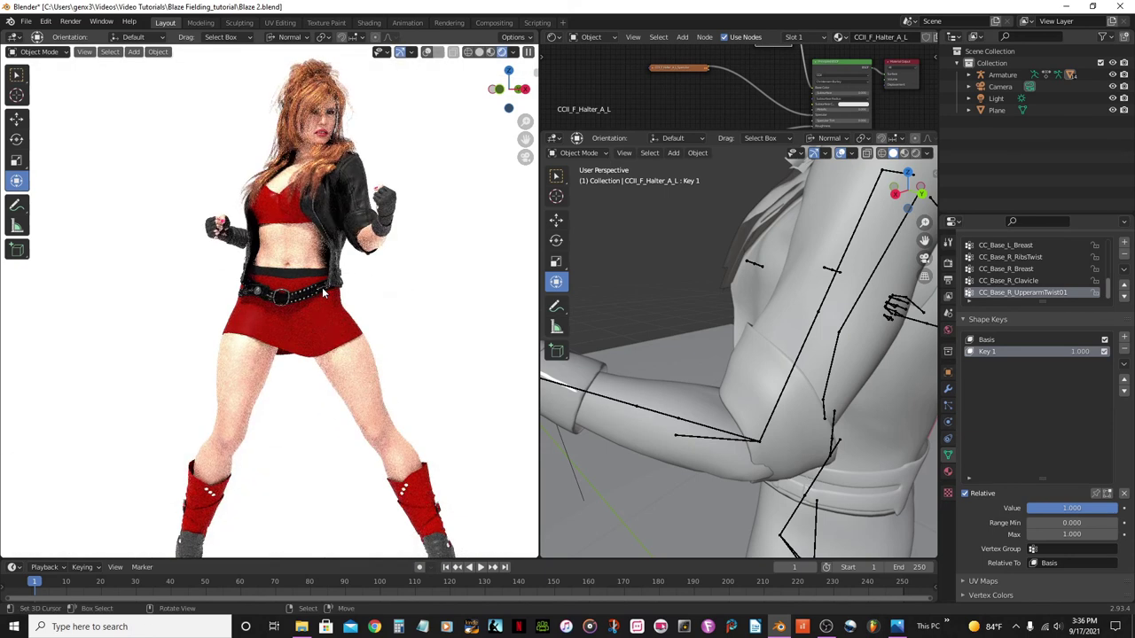
scroll(324, 294, down, 2)
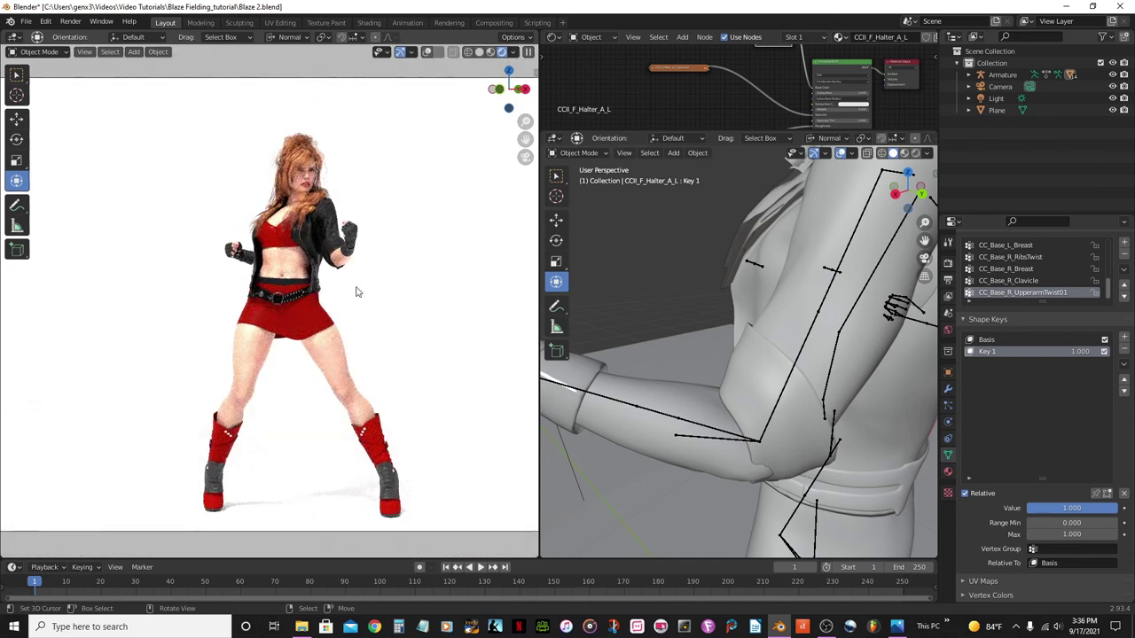
Select the sun light and rotate it counter-clockwise in the top view so it shines on the character at an angle.
scroll(721, 290, down, 10)
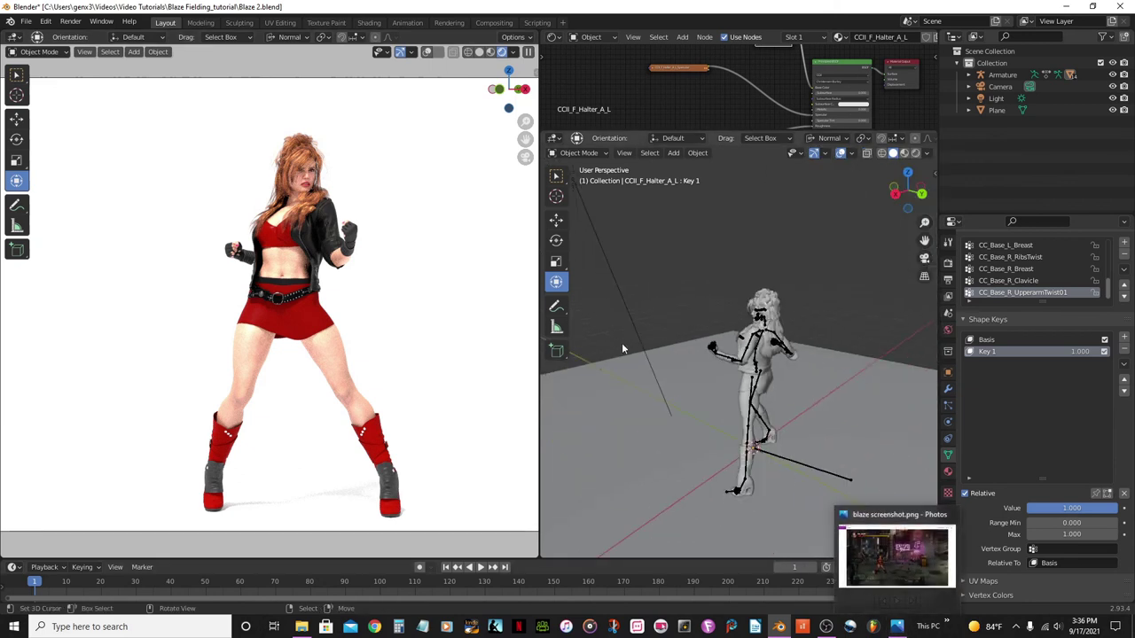
scroll(727, 403, down, 2)
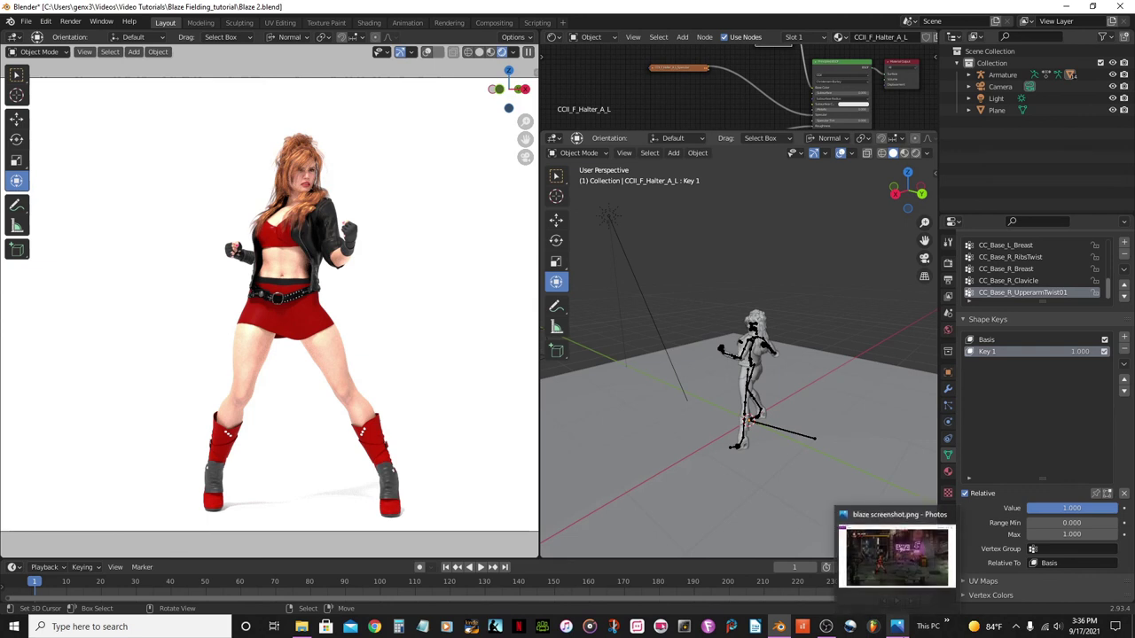
key(KP_7)
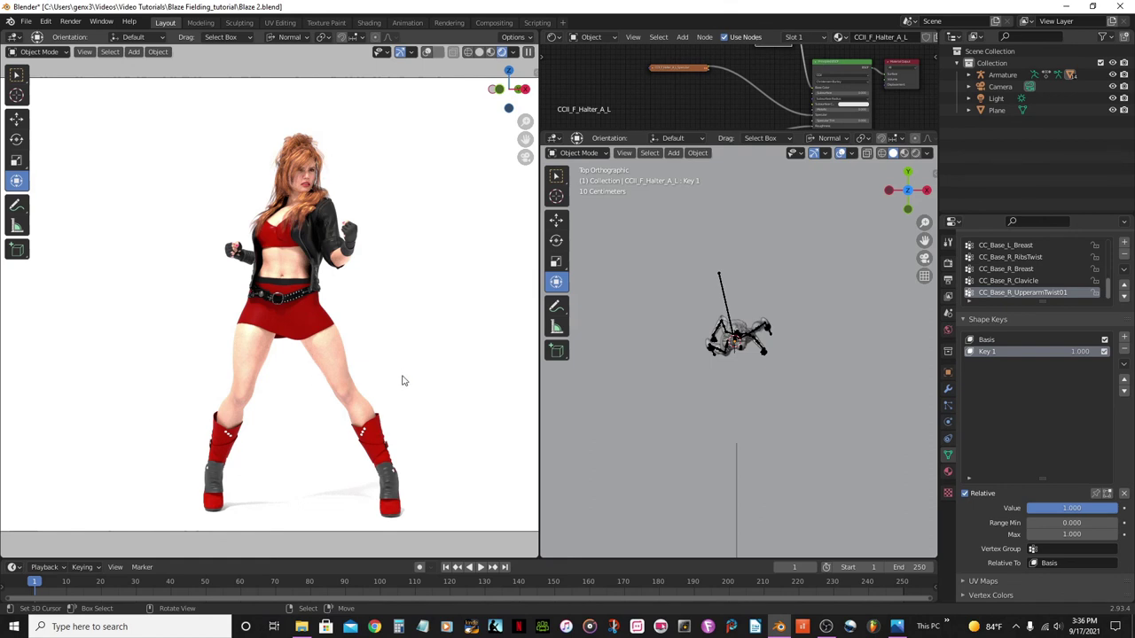
scroll(701, 463, down, 6)
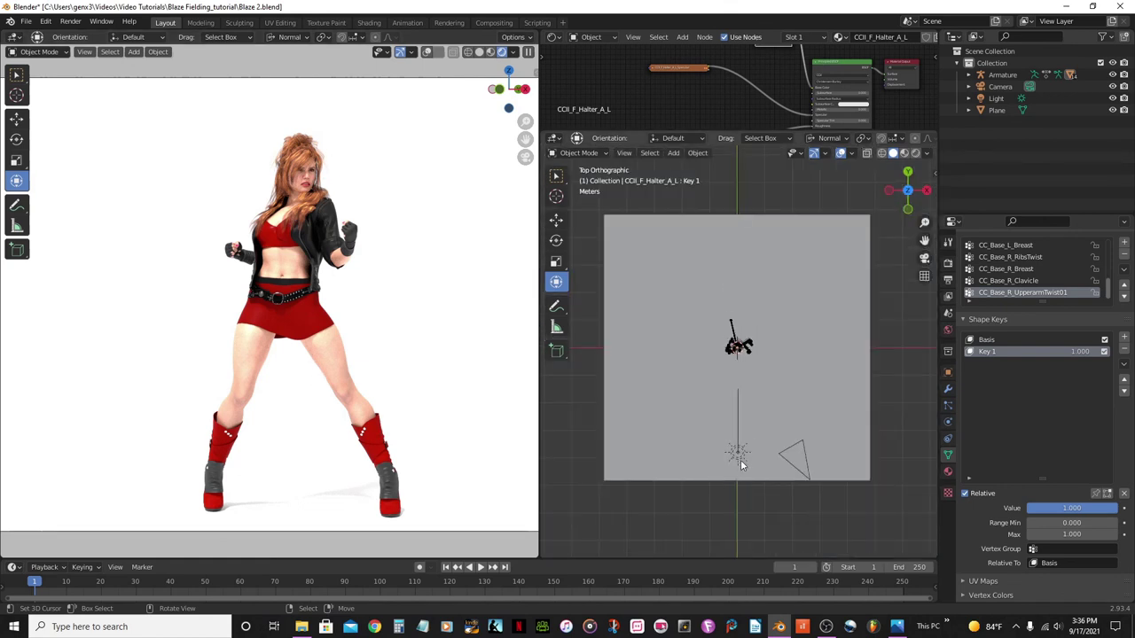
click(741, 457)
scroll(803, 403, up, 3)
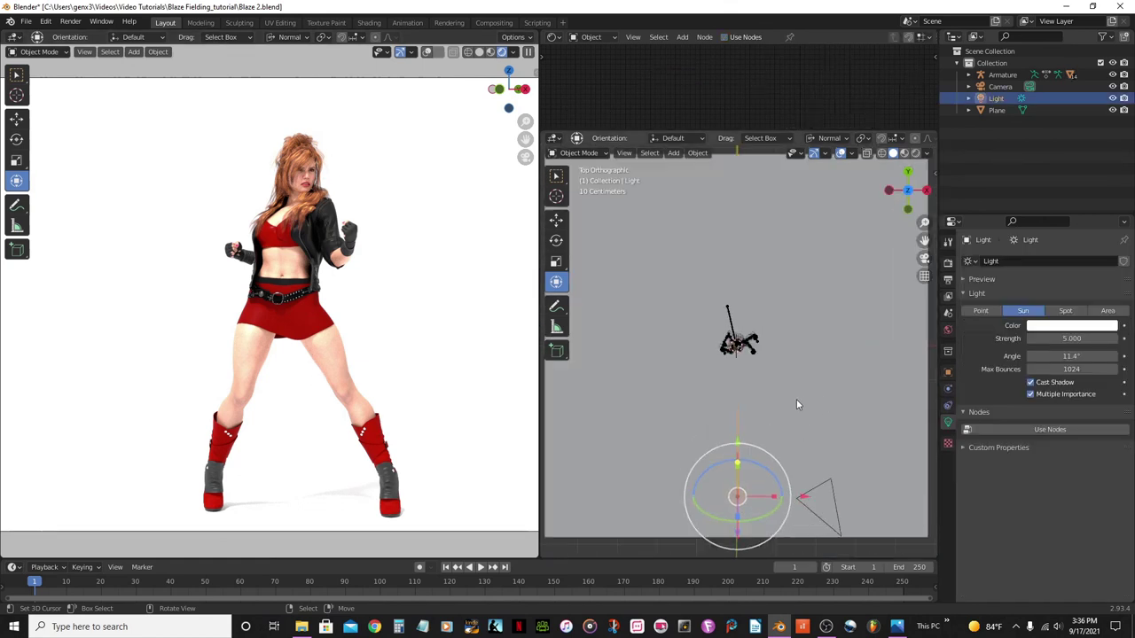
key(r)
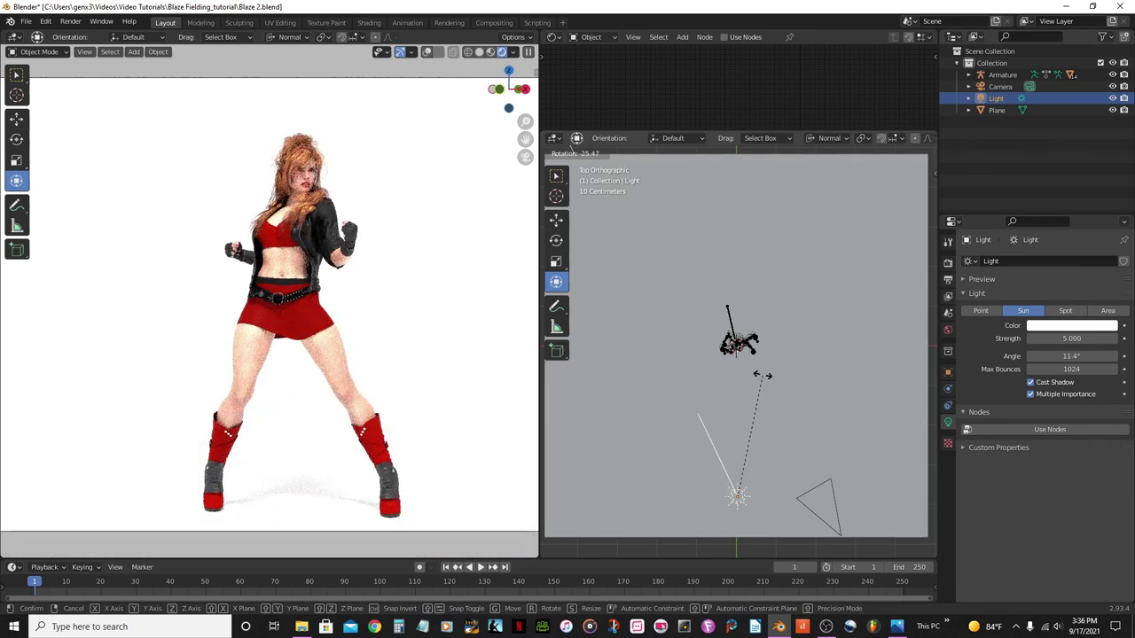
click(915, 462)
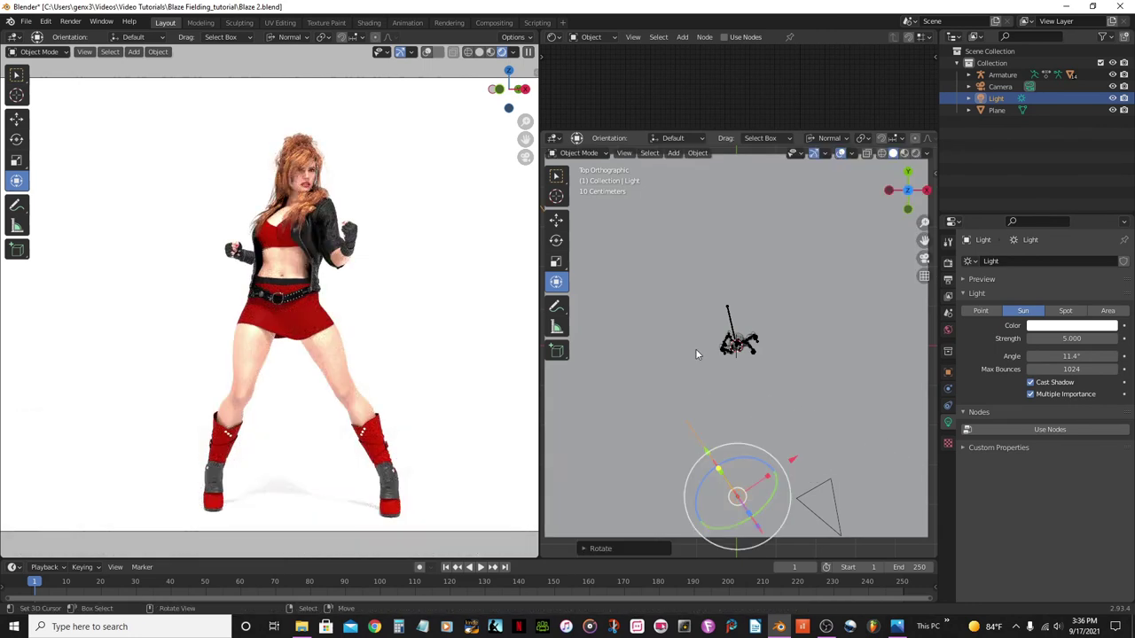
In the right side view, rotate the sun light by about -9.67° so that it shines less steeply.
key(KP_3)
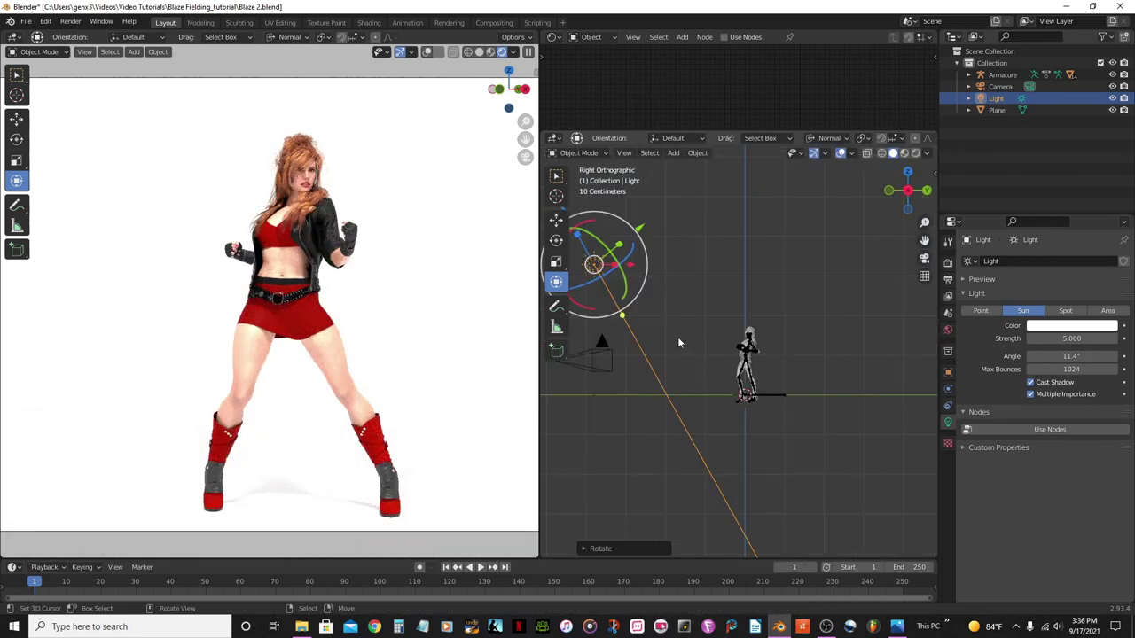
key(r)
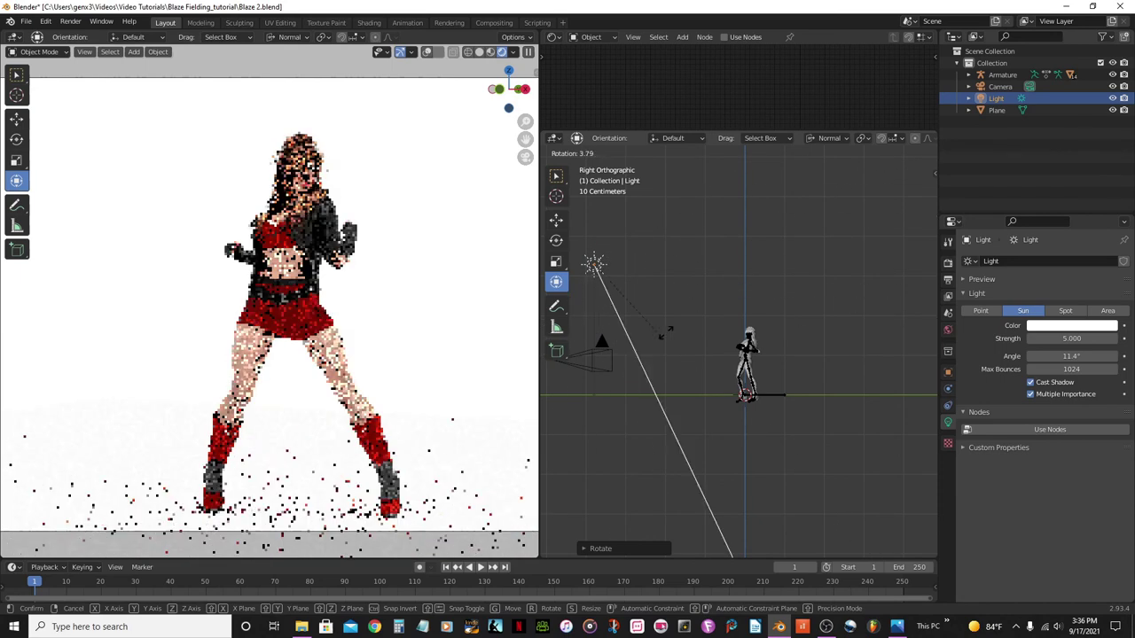
click(721, 305)
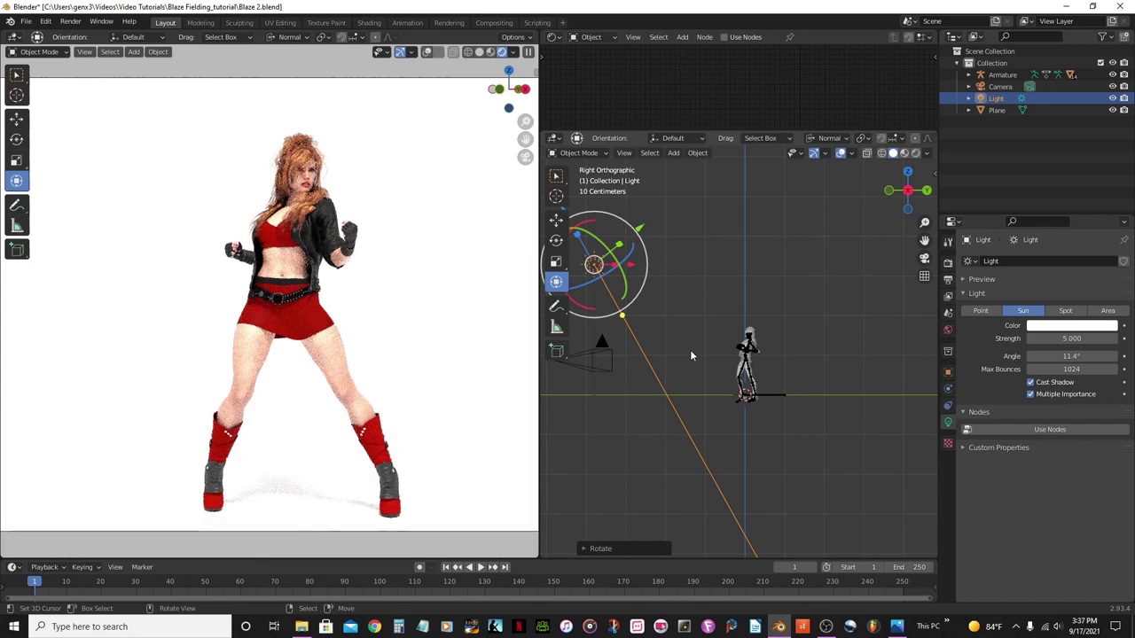
key(r)
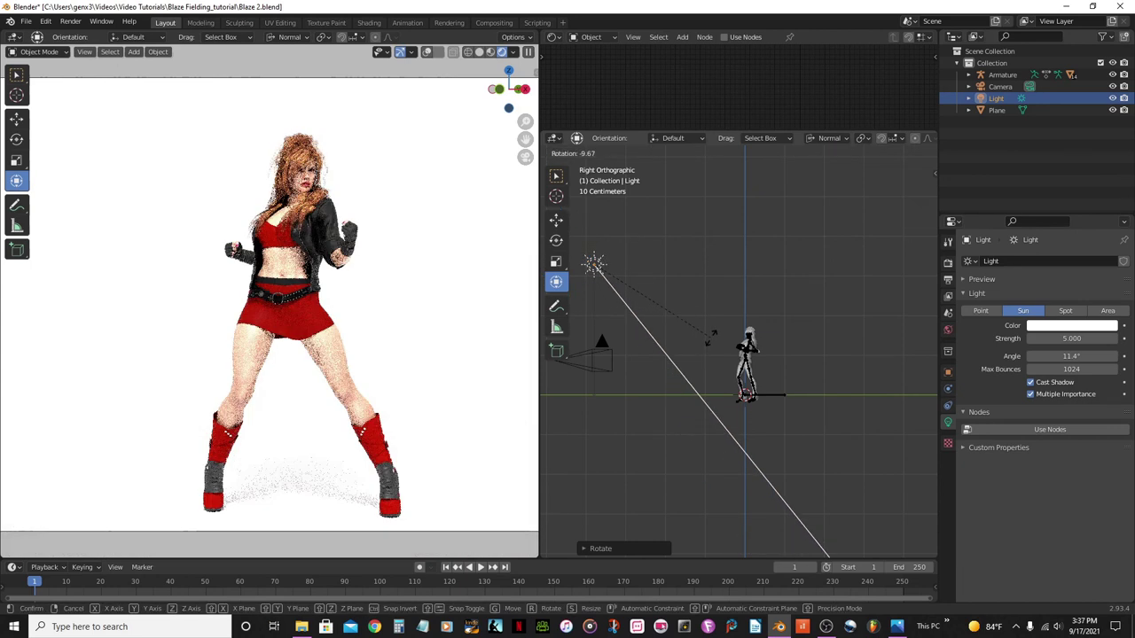
click(712, 340)
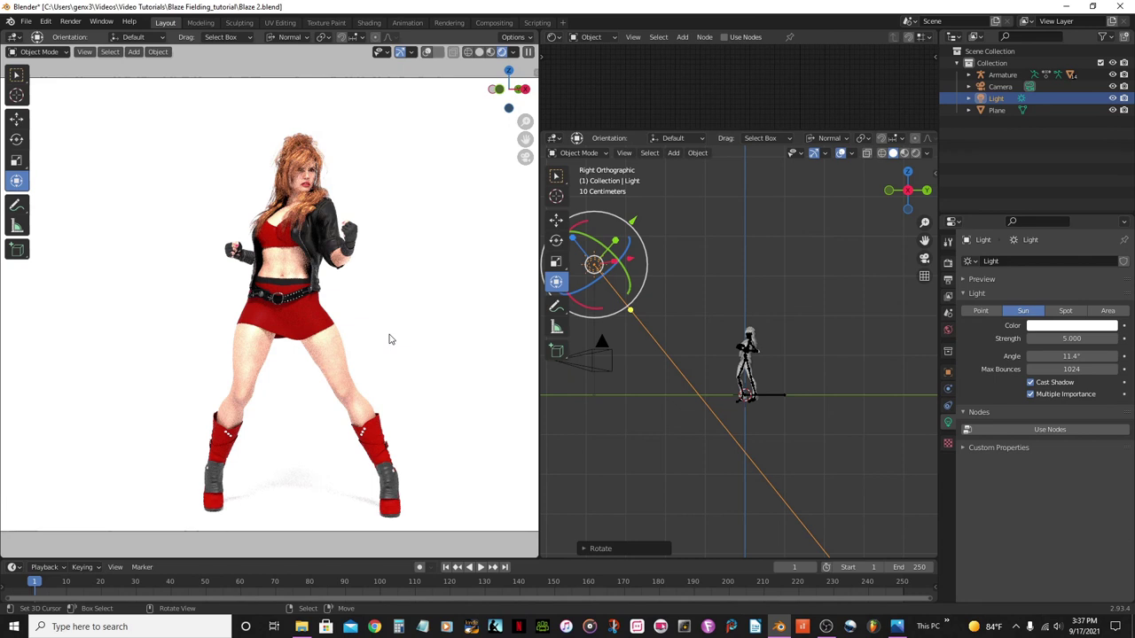
Widen the rendered camera viewport and keep the full-length character framed in it.
scroll(388, 338, up, 1)
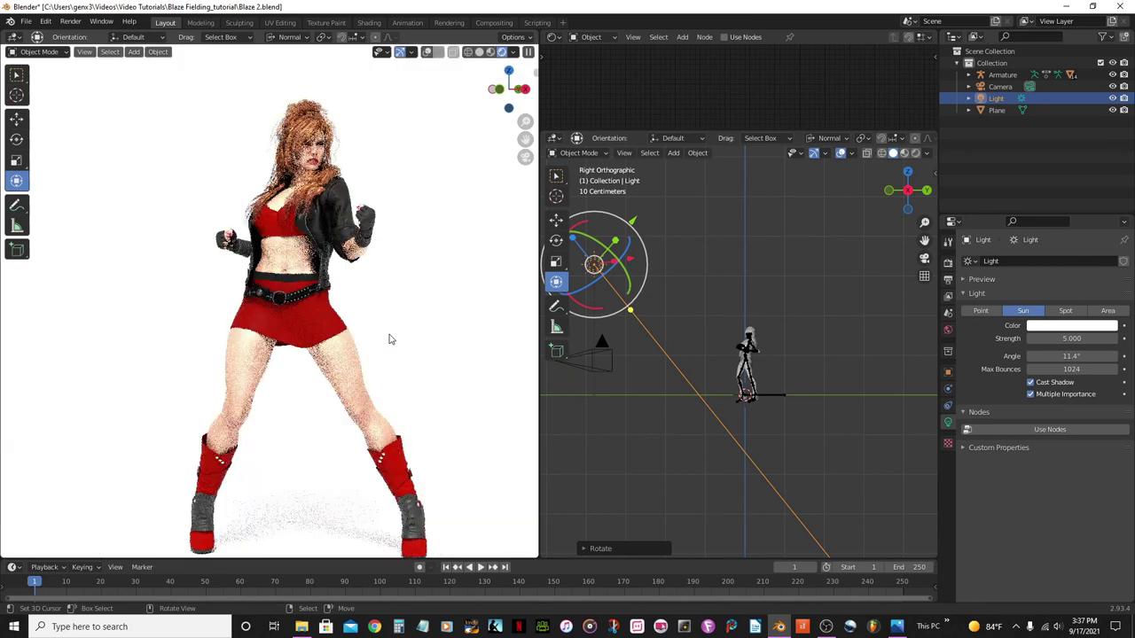
scroll(388, 338, down, 1)
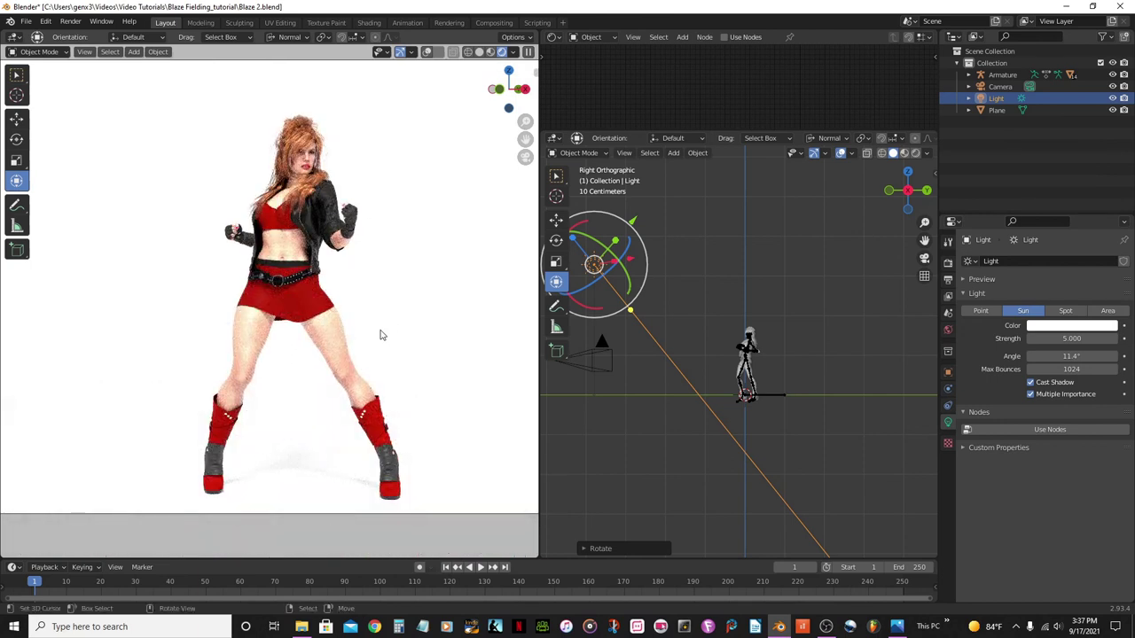
drag(538, 363, 610, 364)
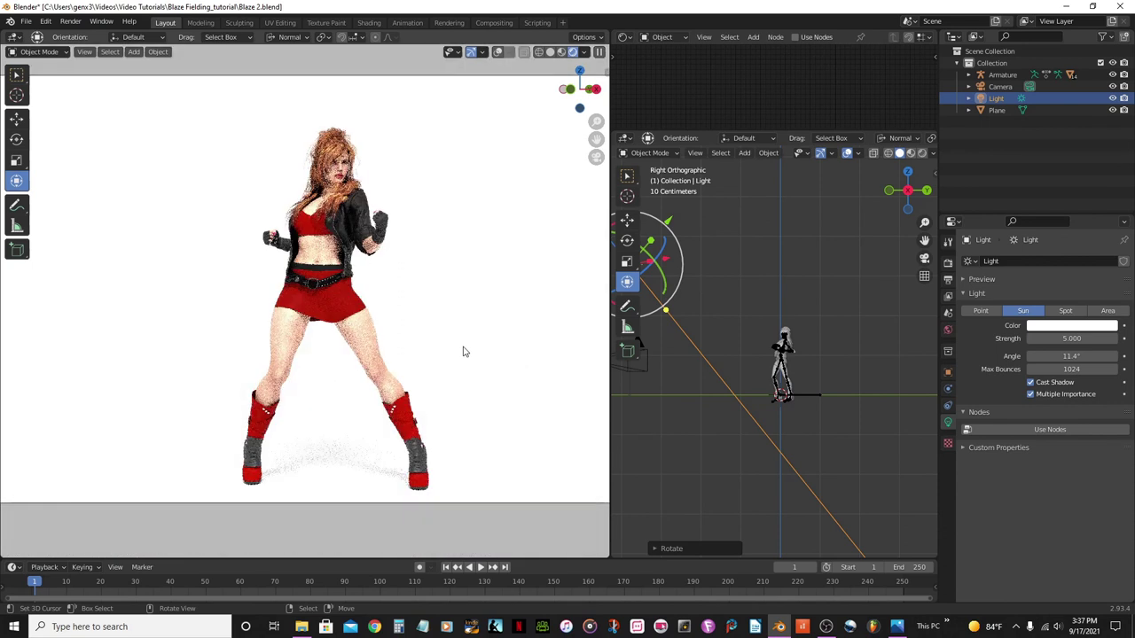